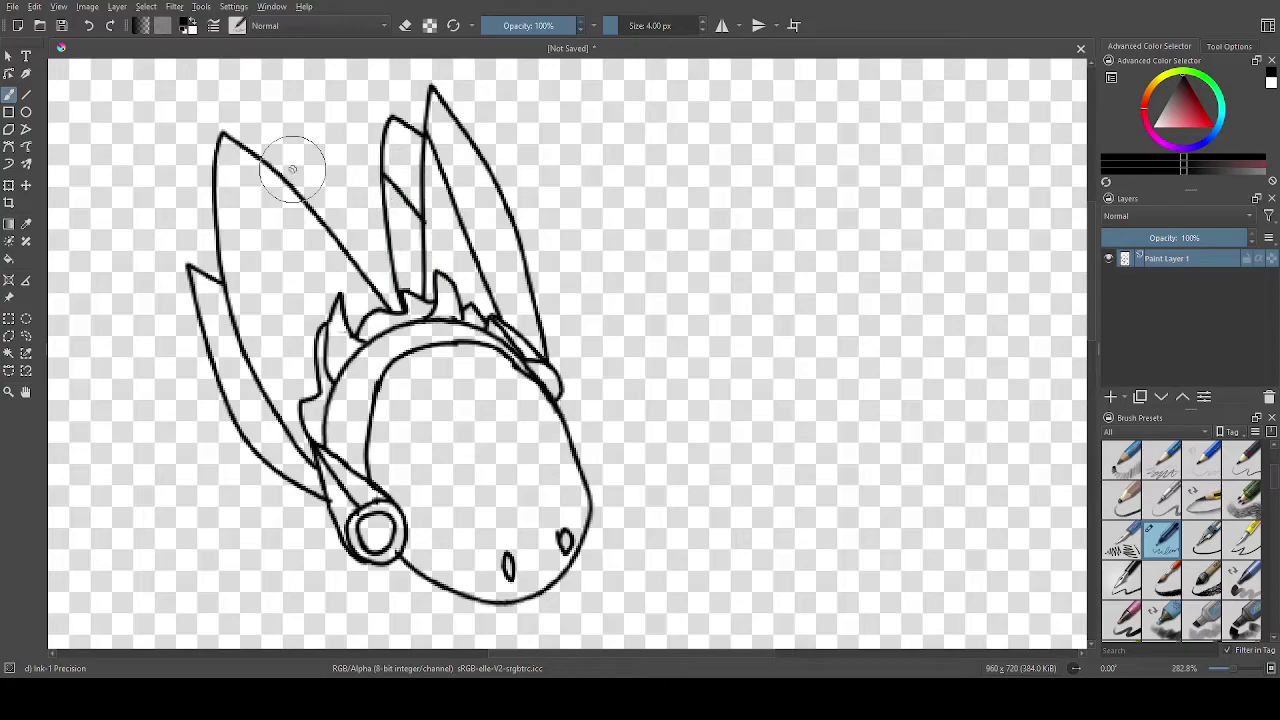
# Draw a slanted dividing line across each of the two rearmost feathers on the head.
pyautogui.moveTo(215, 220); pyautogui.dragTo(298, 322)
pyautogui.scroll(1, 228, 450)
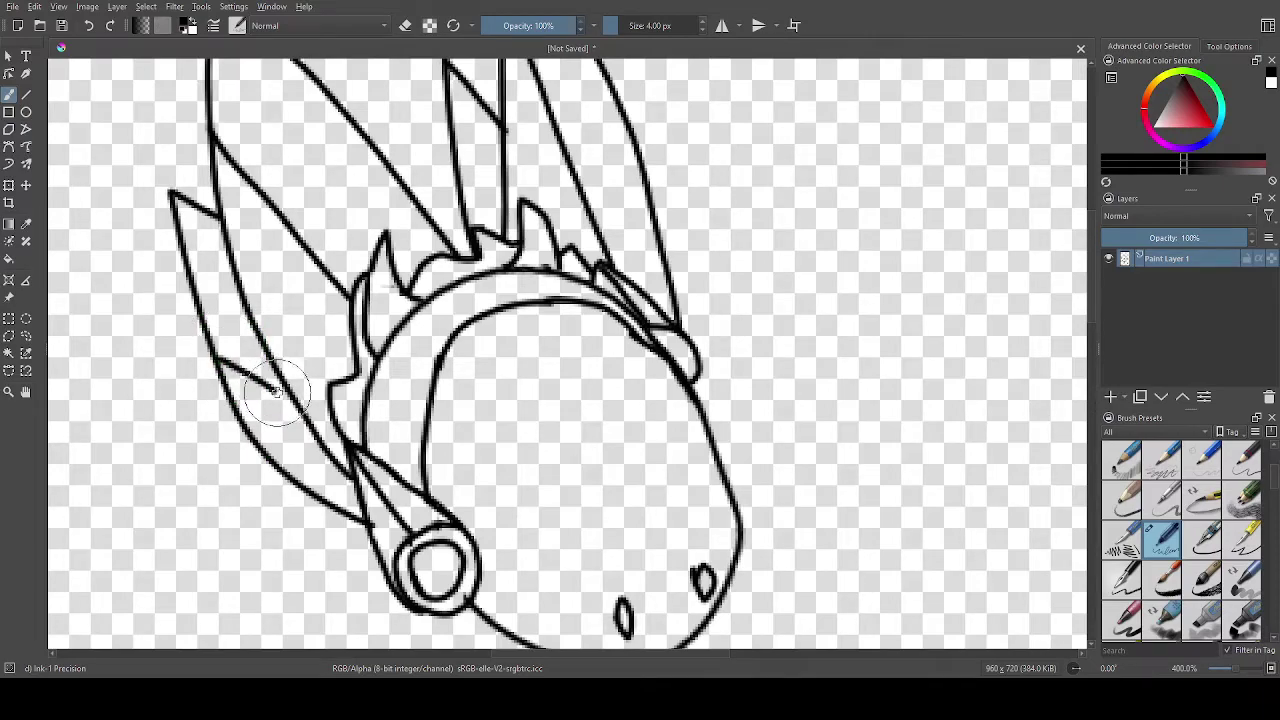
pyautogui.scroll(-5, 320, 415)
pyautogui.scroll(2, 514, 399)
pyautogui.scroll(3, 514, 399)
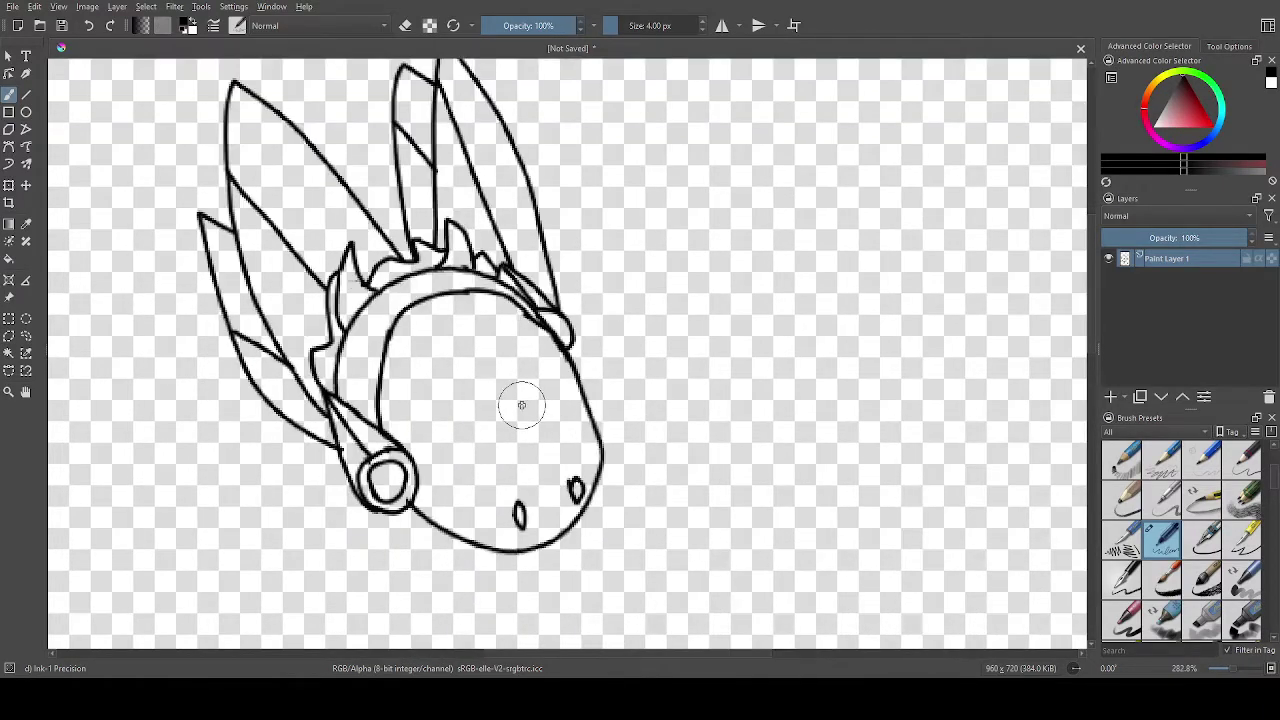
# Draw a large teardrop-shaped near eye on the face and a narrow partial far eye against the face's front edge.
pyautogui.moveTo(355, 318)
pyautogui.mouseDown()
pyautogui.moveTo(440, 364)
pyautogui.moveTo(466, 412)
pyautogui.moveTo(456, 439)
pyautogui.moveTo(406, 429)
pyautogui.moveTo(360, 328)
pyautogui.mouseUp()
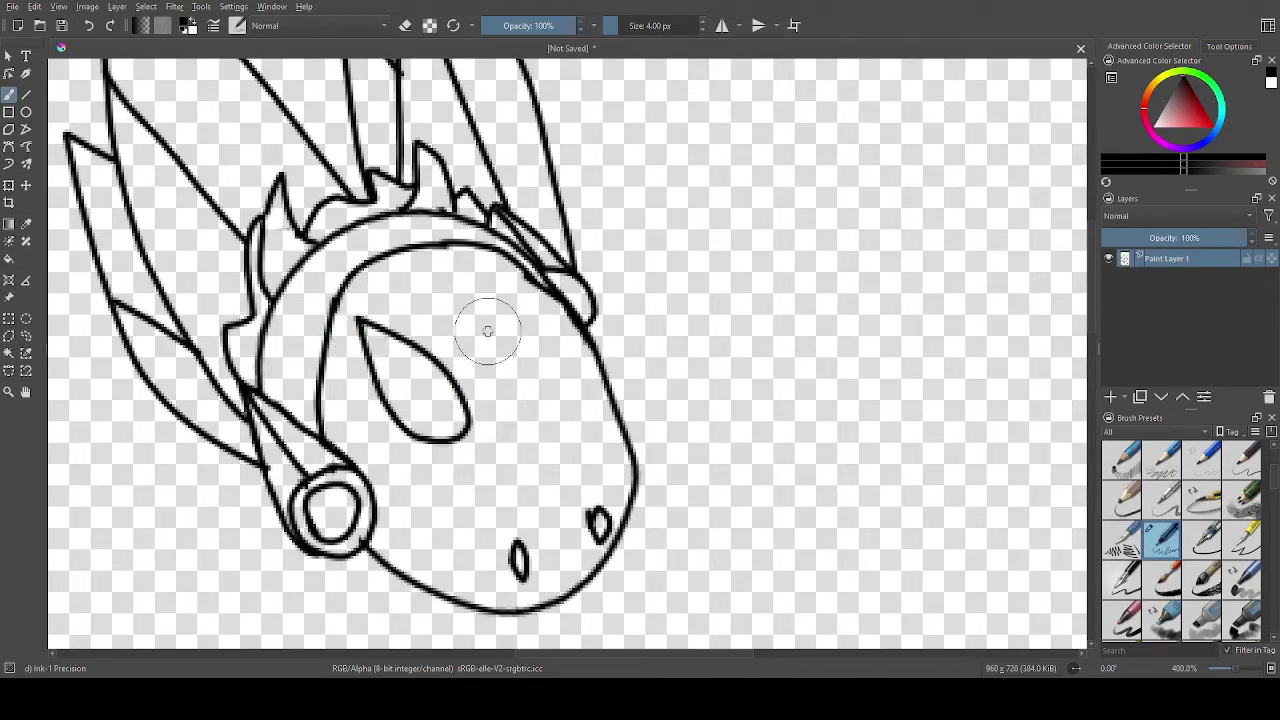
pyautogui.scroll(1, 480, 327)
pyautogui.moveTo(575, 296)
pyautogui.mouseDown()
pyautogui.moveTo(571, 414)
pyautogui.moveTo(586, 434)
pyautogui.moveTo(606, 434)
pyautogui.moveTo(634, 375)
pyautogui.mouseUp()
pyautogui.scroll(1, 592, 282)
pyautogui.moveTo(608, 322)
pyautogui.mouseDown()
pyautogui.moveTo(604, 279)
pyautogui.moveTo(580, 247)
pyautogui.moveTo(546, 242)
pyautogui.mouseUp()
pyautogui.scroll(-5, 592, 364)
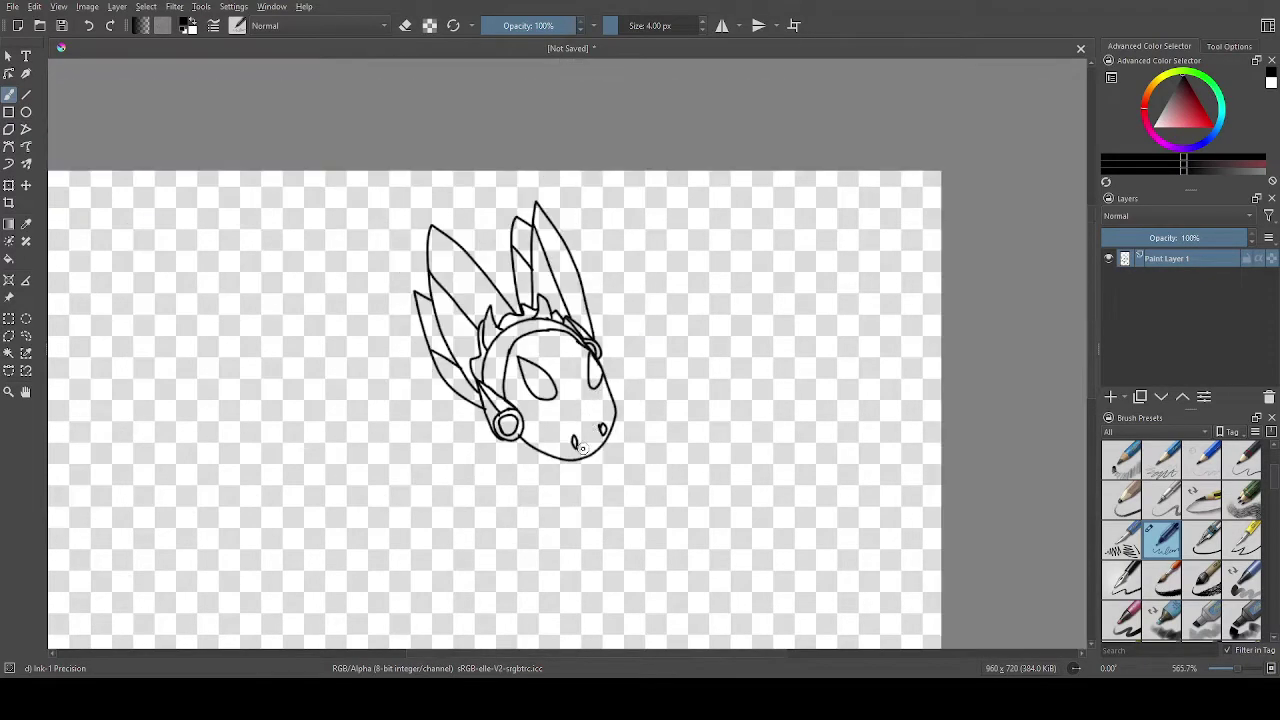
# Draw the front tuft of the neck fur, running down from under the chin to a point and curving back.
pyautogui.scroll(-1, 546, 525)
pyautogui.scroll(2, 537, 595)
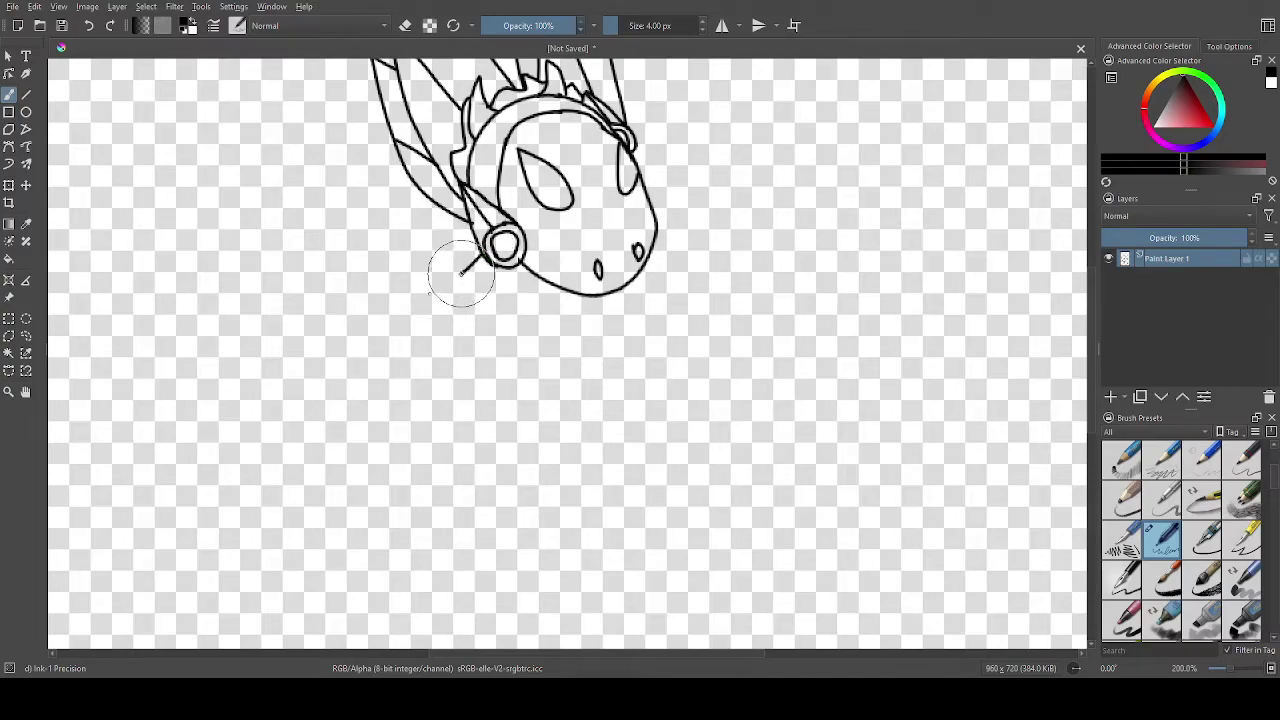
pyautogui.hotkey('ctrl', 'z')
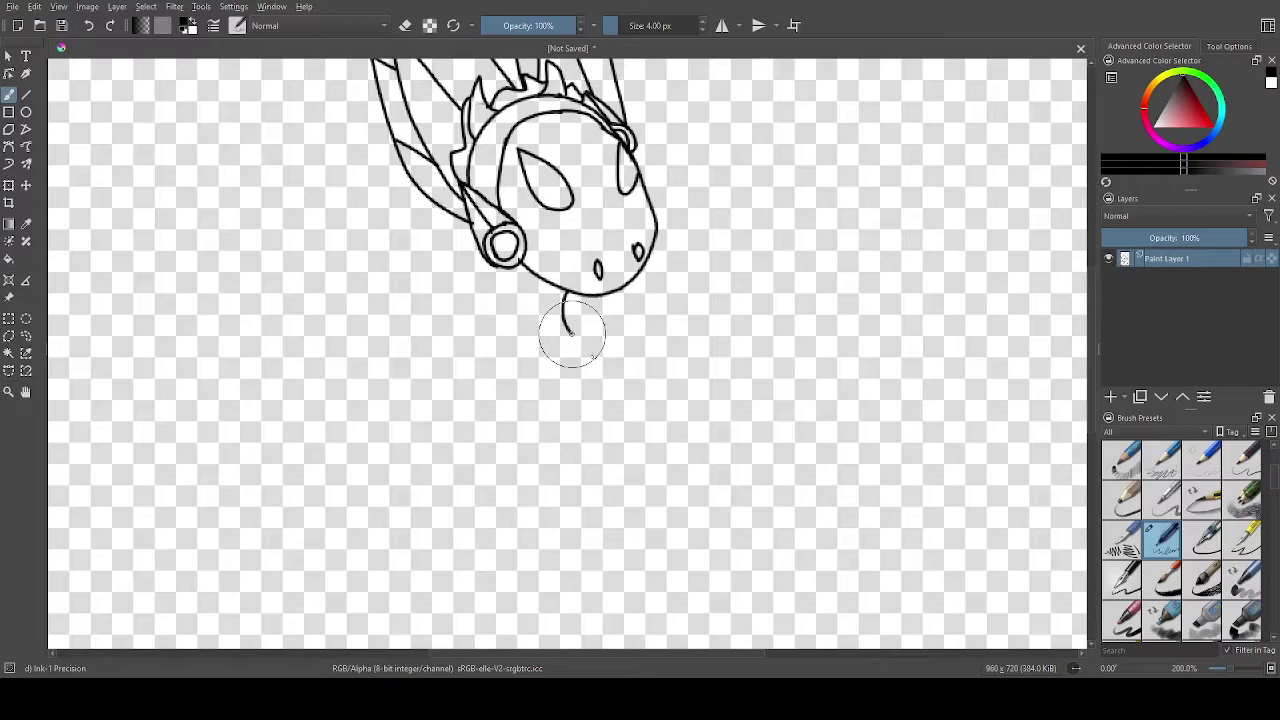
pyautogui.moveTo(555, 338); pyautogui.dragTo(522, 318)
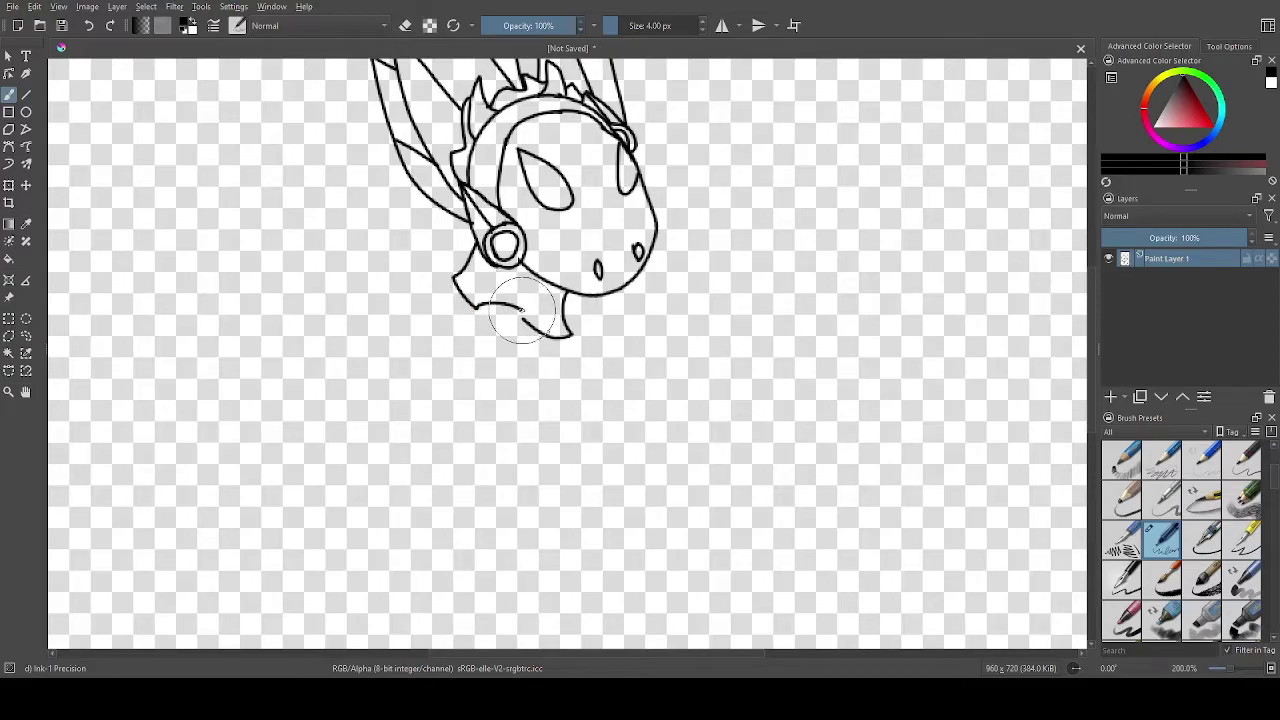
pyautogui.scroll(2, 537, 349)
pyautogui.hotkey('ctrl', 'z')
pyautogui.hotkey('ctrl', 'z')
pyautogui.hotkey('ctrl', 'z')
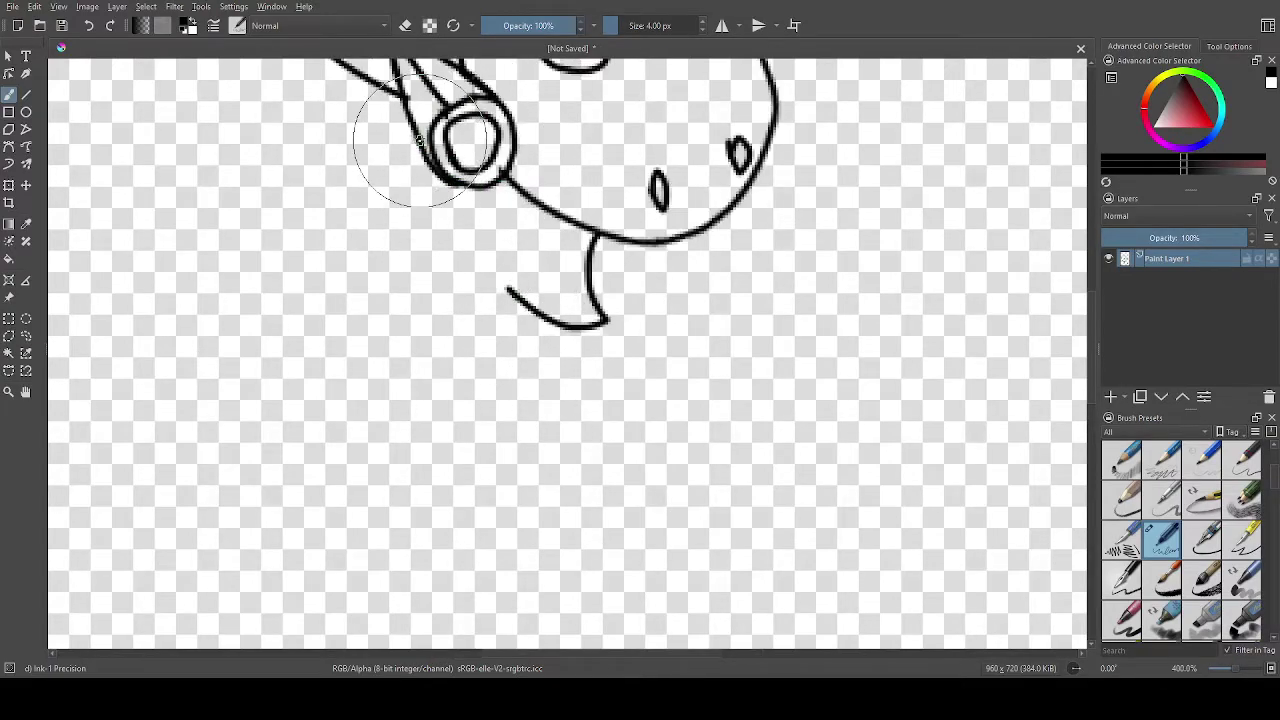
# Draw the rest of the jagged neck fur, from the round ear piece back to the front tuft, with an inner zigzag edge.
pyautogui.moveTo(413, 155)
pyautogui.mouseDown()
pyautogui.moveTo(390, 197)
pyautogui.moveTo(351, 218)
pyautogui.moveTo(359, 234)
pyautogui.moveTo(455, 296)
pyautogui.moveTo(451, 273)
pyautogui.moveTo(512, 339)
pyautogui.moveTo(520, 293)
pyautogui.mouseUp()
pyautogui.moveTo(545, 213); pyautogui.dragTo(463, 268)
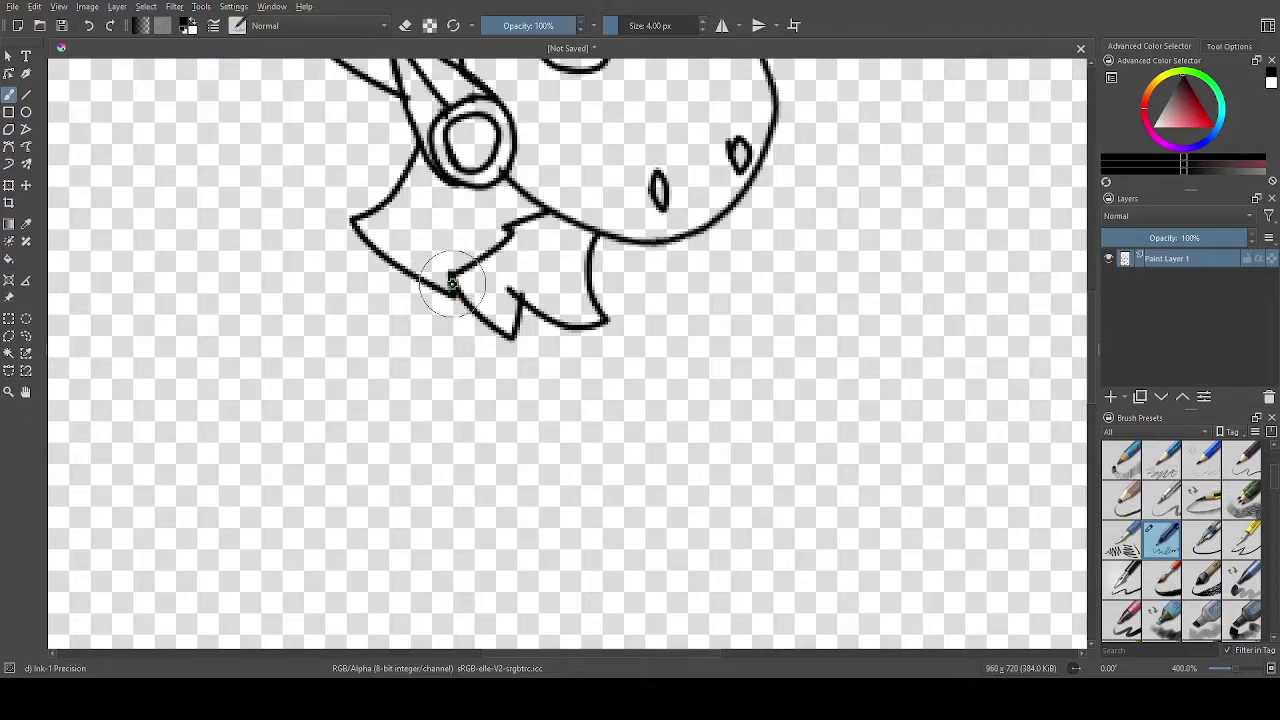
pyautogui.scroll(-5, 452, 283)
pyautogui.scroll(4, 437, 273)
pyautogui.moveTo(409, 256); pyautogui.dragTo(367, 234)
pyautogui.scroll(-6, 346, 222)
pyautogui.scroll(3, 284, 162)
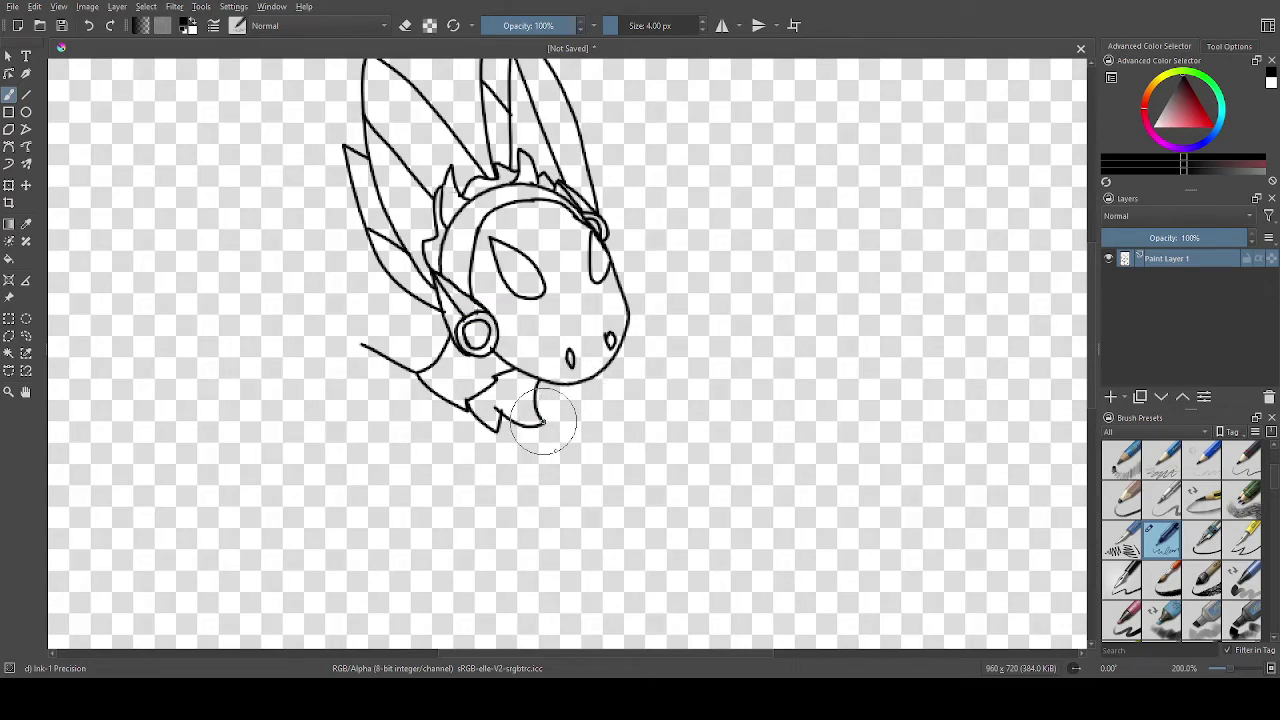
pyautogui.moveTo(549, 434)
pyautogui.mouseDown()
pyautogui.moveTo(541, 491)
pyautogui.moveTo(478, 556)
pyautogui.mouseUp()
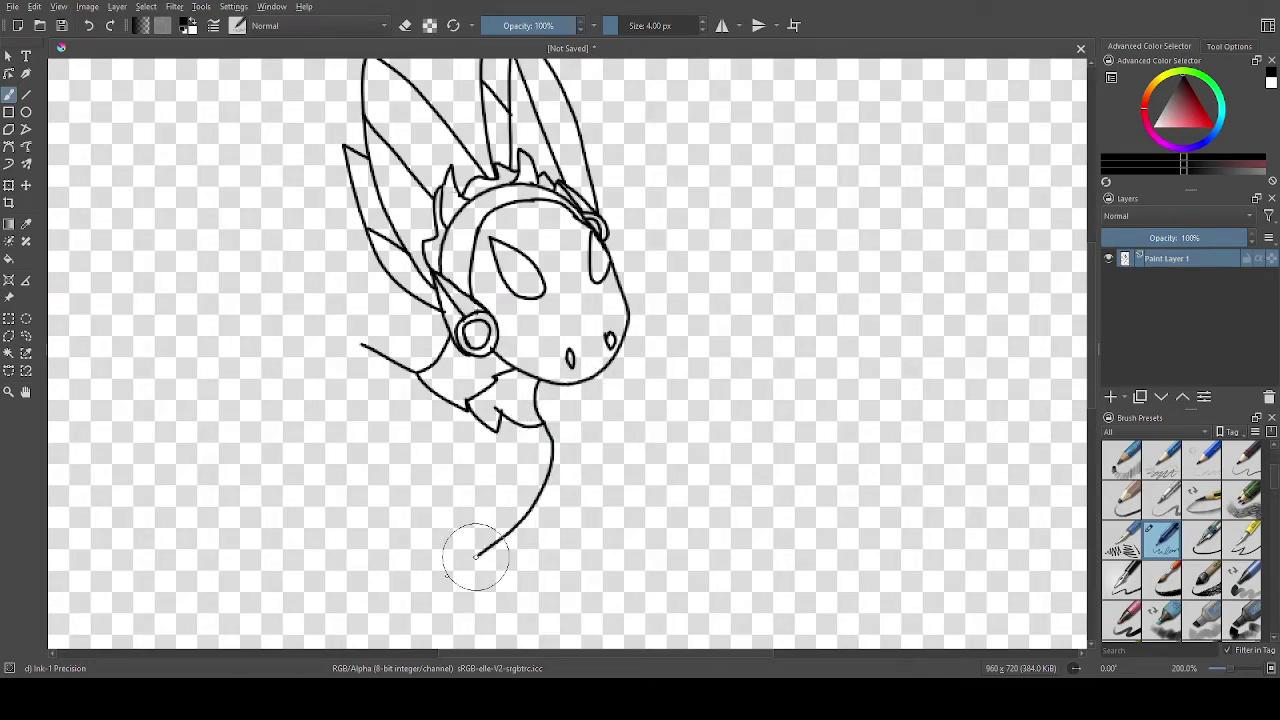
pyautogui.hotkey('ctrl', 'z')
pyautogui.hotkey('ctrl', 'z')
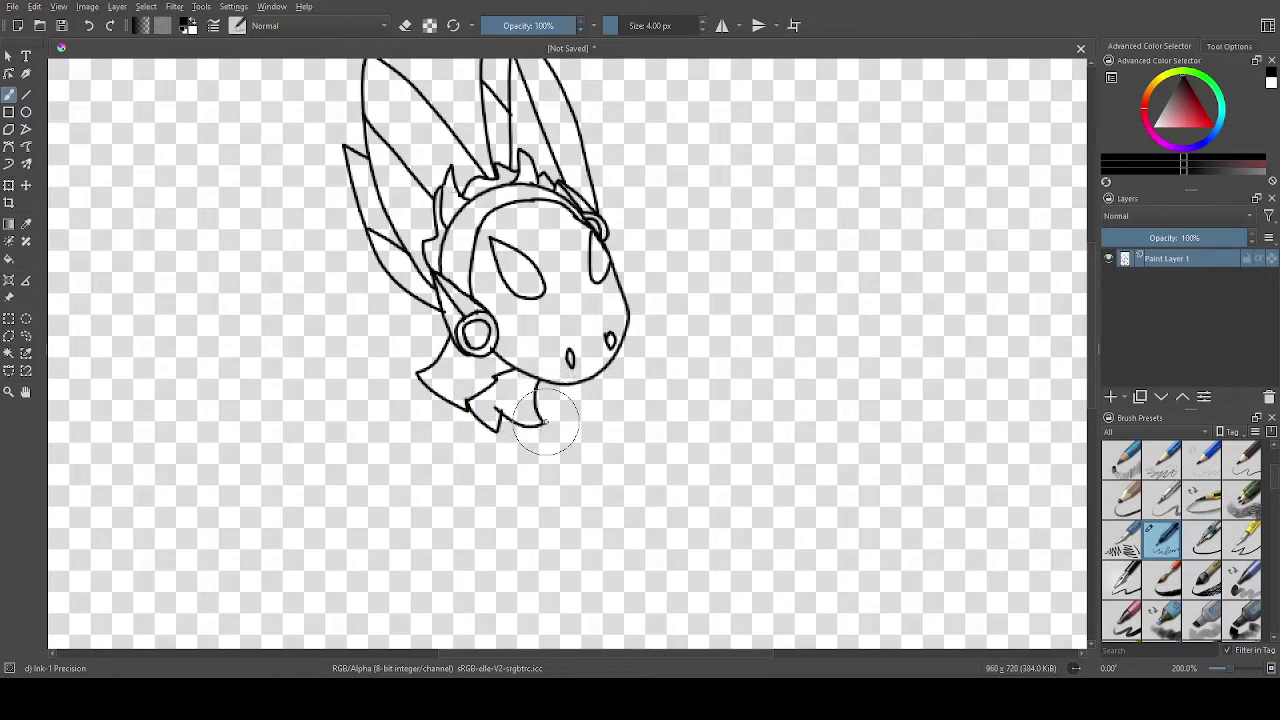
pyautogui.moveTo(574, 434)
pyautogui.mouseDown()
pyautogui.moveTo(589, 497)
pyautogui.moveTo(539, 578)
pyautogui.mouseUp()
pyautogui.scroll(3, 512, 562)
pyautogui.hotkey('ctrl', 'z')
pyautogui.moveTo(600, 172)
pyautogui.mouseDown()
pyautogui.moveTo(672, 210)
pyautogui.moveTo(682, 248)
pyautogui.moveTo(652, 378)
pyautogui.moveTo(568, 521)
pyautogui.mouseUp()
pyautogui.scroll(-5, 552, 556)
pyautogui.scroll(4, 526, 554)
pyautogui.hotkey('ctrl', 'z')
# Erase most of the neck fur's rear edge with the Eraser Small brush, and switch back to the Ink-1 Precision brush.
pyautogui.scroll(-6, 666, 384)
pyautogui.scroll(3, 633, 453)
pyautogui.scroll(3, 662, 288)
pyautogui.scroll(-5, 563, 85)
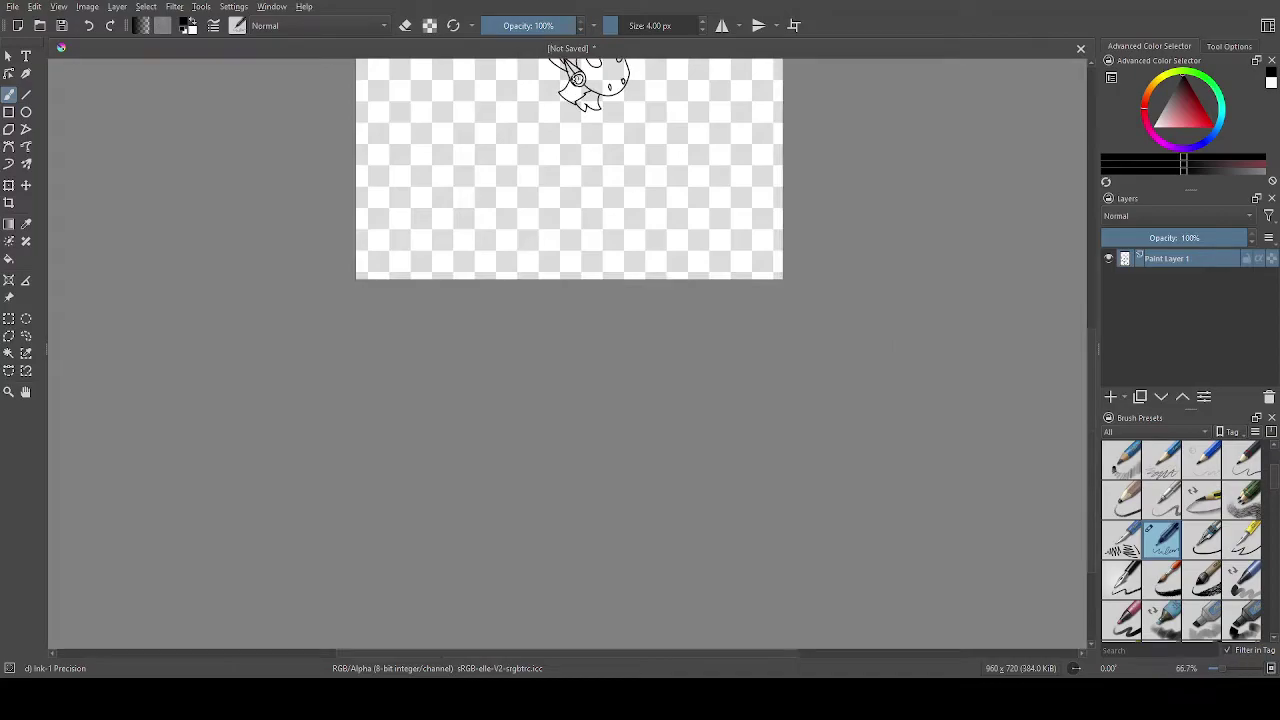
pyautogui.scroll(8, 577, 78)
pyautogui.press('e')
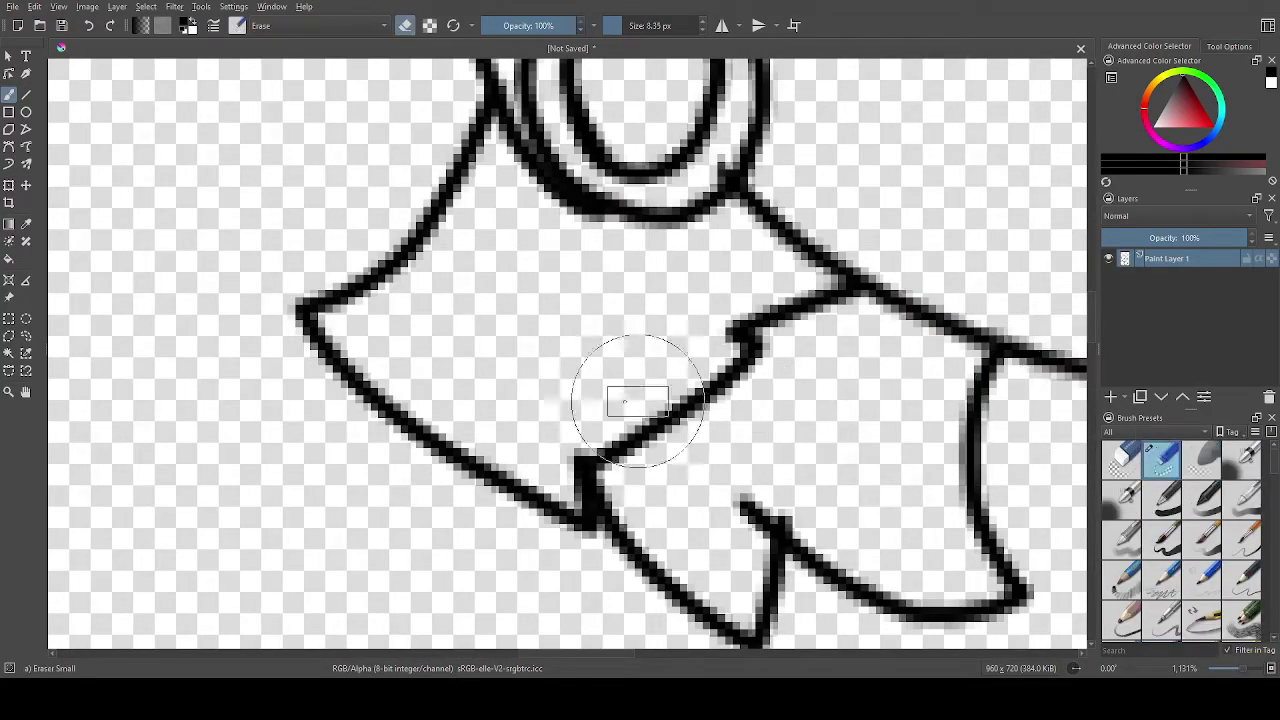
pyautogui.moveTo(294, 288)
pyautogui.mouseDown()
pyautogui.moveTo(380, 420)
pyautogui.moveTo(482, 462)
pyautogui.mouseUp()
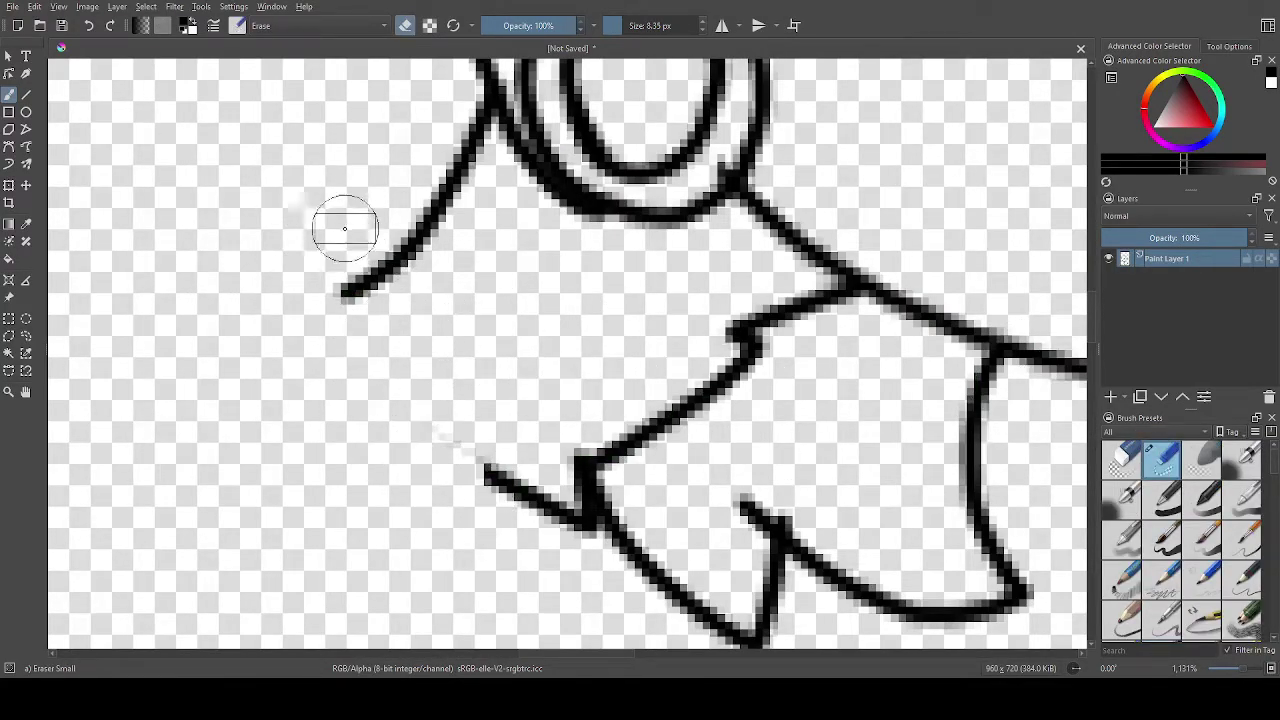
pyautogui.moveTo(408, 234); pyautogui.dragTo(345, 305)
pyautogui.scroll(-1, 1190, 514)
pyautogui.click(1174, 526)
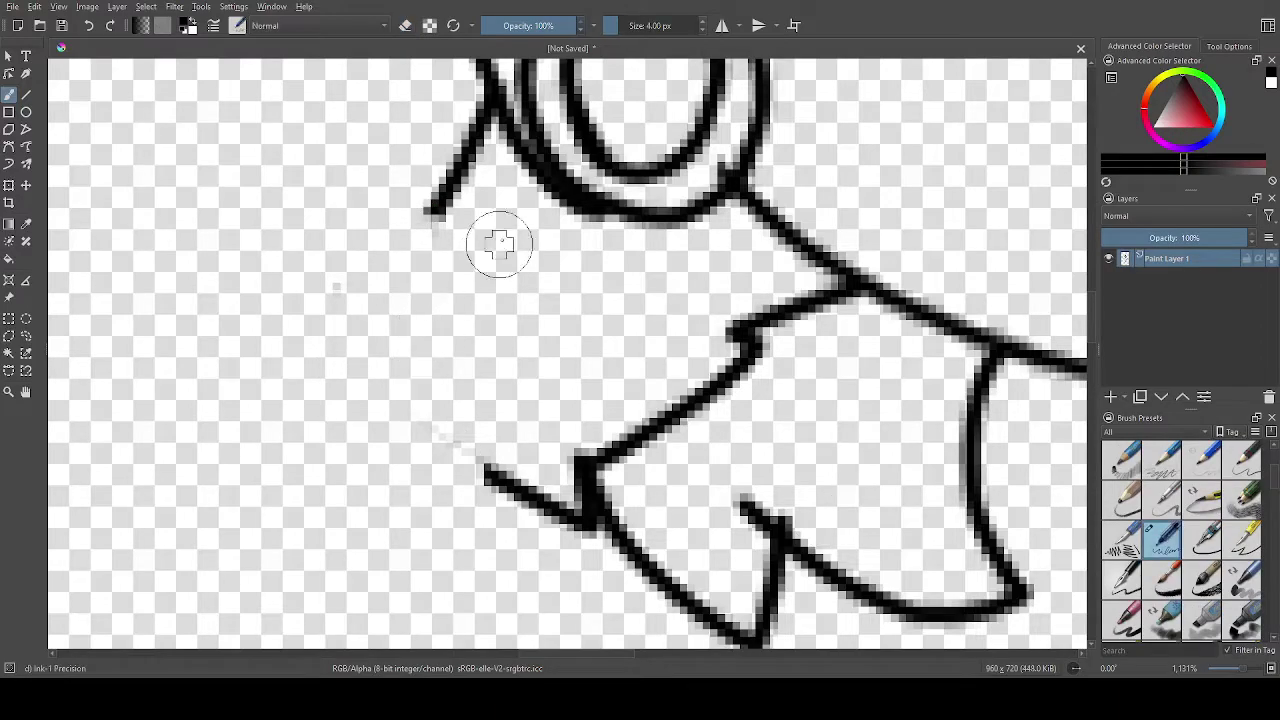
pyautogui.moveTo(432, 208)
pyautogui.mouseDown()
pyautogui.moveTo(407, 387)
pyautogui.moveTo(366, 428)
pyautogui.moveTo(337, 433)
pyautogui.moveTo(403, 466)
pyautogui.moveTo(565, 505)
pyautogui.mouseUp()
pyautogui.scroll(-5, 586, 588)
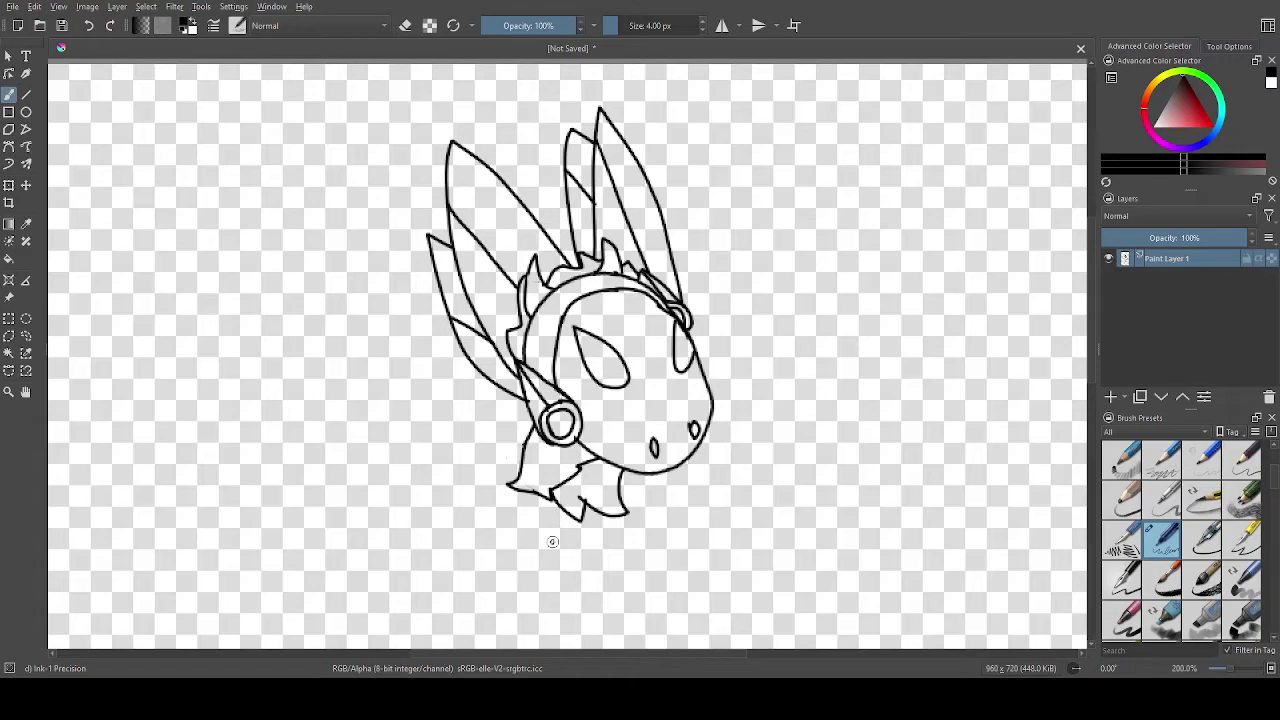
pyautogui.scroll(2, 552, 541)
pyautogui.moveTo(514, 370)
pyautogui.mouseDown()
pyautogui.moveTo(496, 430)
pyautogui.moveTo(468, 455)
pyautogui.moveTo(527, 467)
pyautogui.mouseUp()
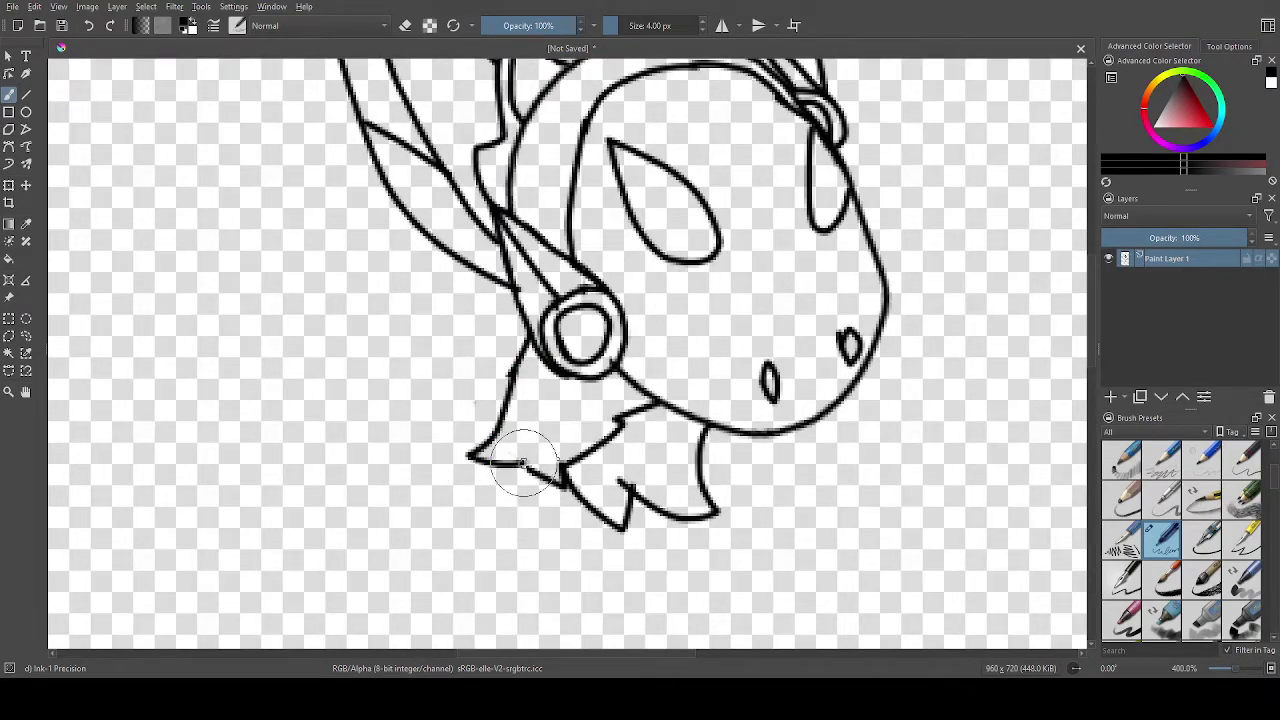
pyautogui.scroll(-6, 560, 500)
pyautogui.scroll(5, 575, 526)
pyautogui.hotkey('ctrl', 'z')
pyautogui.scroll(1, 546, 200)
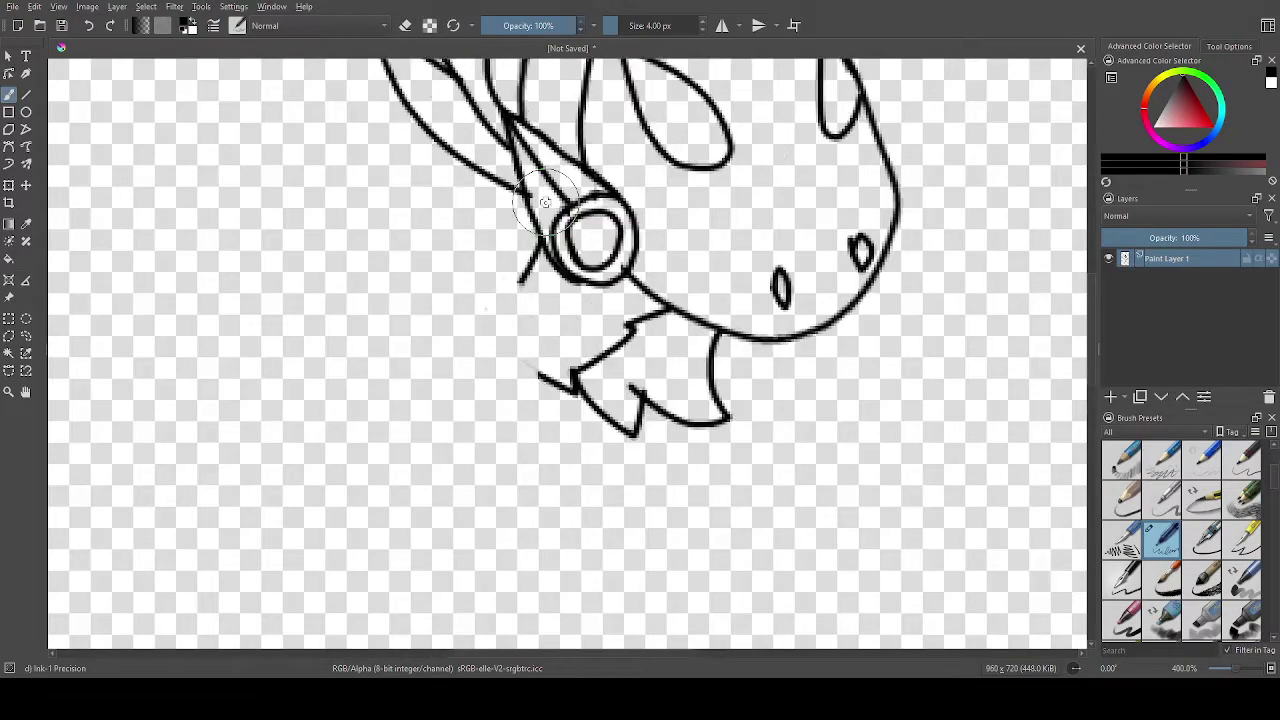
# Erase the leftover line stub below the round ear piece with Eraser Small, and return to the Ink-1 Precision brush.
pyautogui.scroll(2, 1155, 470)
pyautogui.click(1161, 459)
pyautogui.scroll(2, 400, 225)
pyautogui.moveTo(648, 285)
pyautogui.mouseDown()
pyautogui.moveTo(662, 286)
pyautogui.moveTo(638, 354)
pyautogui.mouseUp()
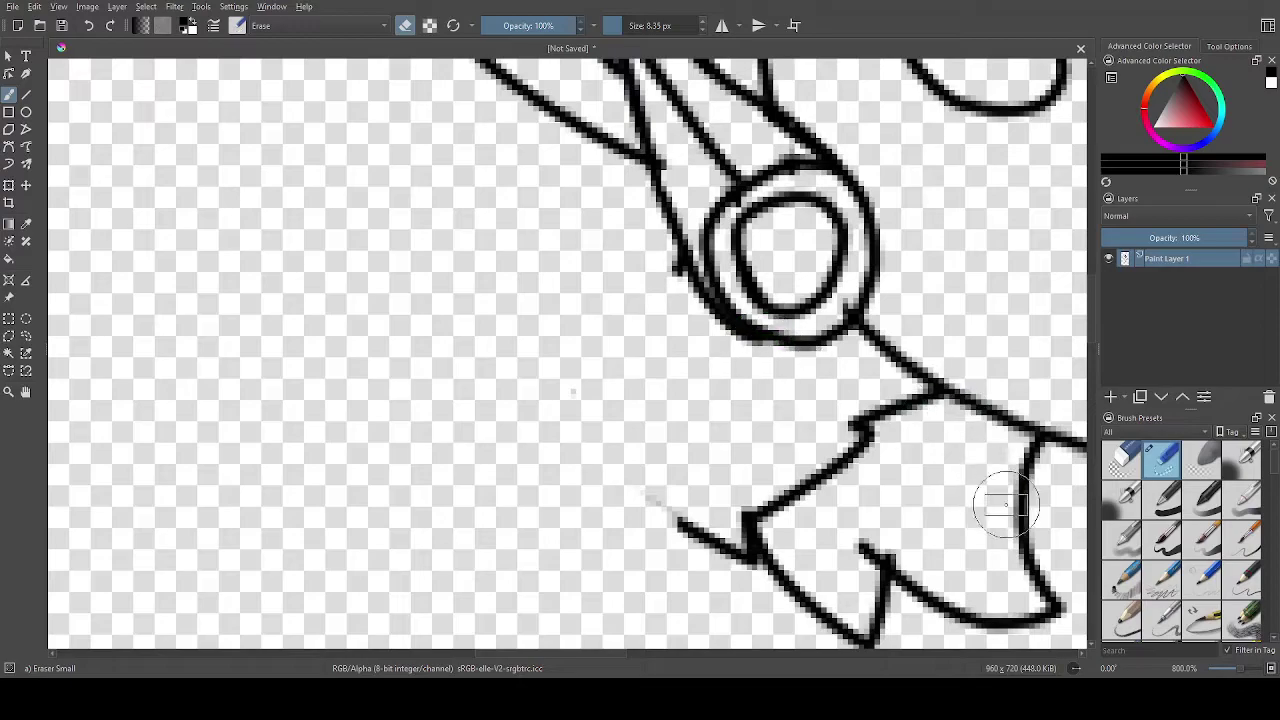
pyautogui.click(1159, 537)
pyautogui.scroll(-1, 1159, 537)
pyautogui.click(1160, 538)
pyautogui.moveTo(766, 337)
pyautogui.mouseDown()
pyautogui.moveTo(745, 437)
pyautogui.moveTo(655, 475)
pyautogui.moveTo(754, 553)
pyautogui.mouseUp()
pyautogui.scroll(-3, 866, 545)
pyautogui.scroll(-2, 876, 550)
pyautogui.scroll(6, 879, 612)
pyautogui.scroll(-9, 752, 170)
pyautogui.scroll(4, 746, 130)
pyautogui.scroll(5, 771, 108)
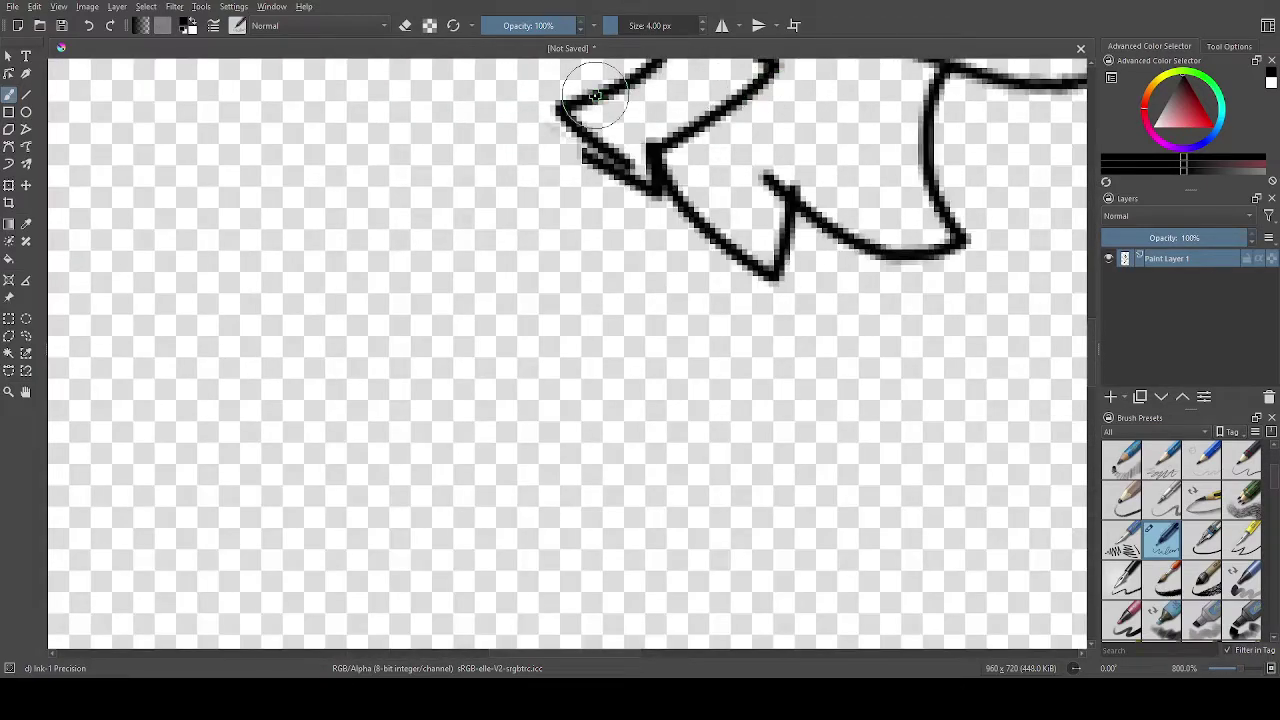
pyautogui.scroll(-7, 614, 100)
pyautogui.scroll(4, 706, 94)
pyautogui.scroll(2, 738, 148)
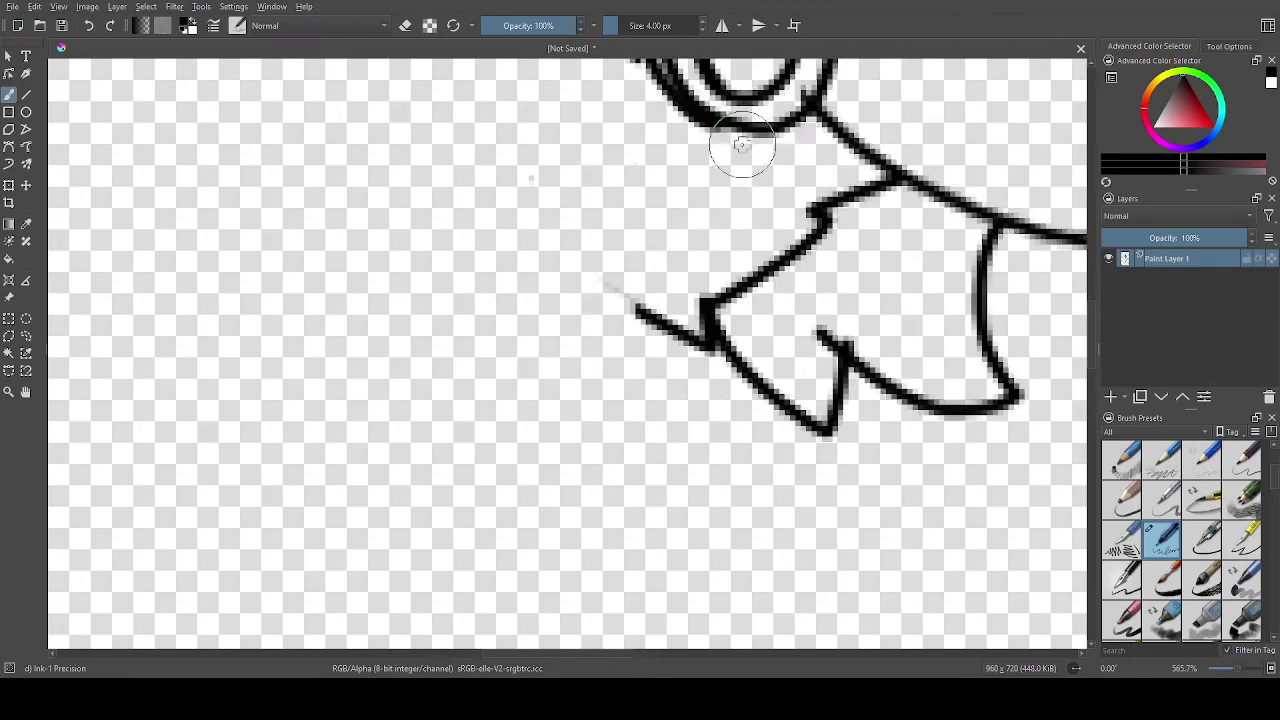
# Redraw the neck fur's rear edge from the underside of the round ear piece out to a point and back to the lower tuft.
pyautogui.moveTo(757, 130)
pyautogui.mouseDown()
pyautogui.moveTo(678, 180)
pyautogui.moveTo(617, 185)
pyautogui.moveTo(623, 250)
pyautogui.moveTo(647, 297)
pyautogui.moveTo(710, 355)
pyautogui.mouseUp()
pyautogui.scroll(-1, 775, 318)
pyautogui.scroll(3, 775, 318)
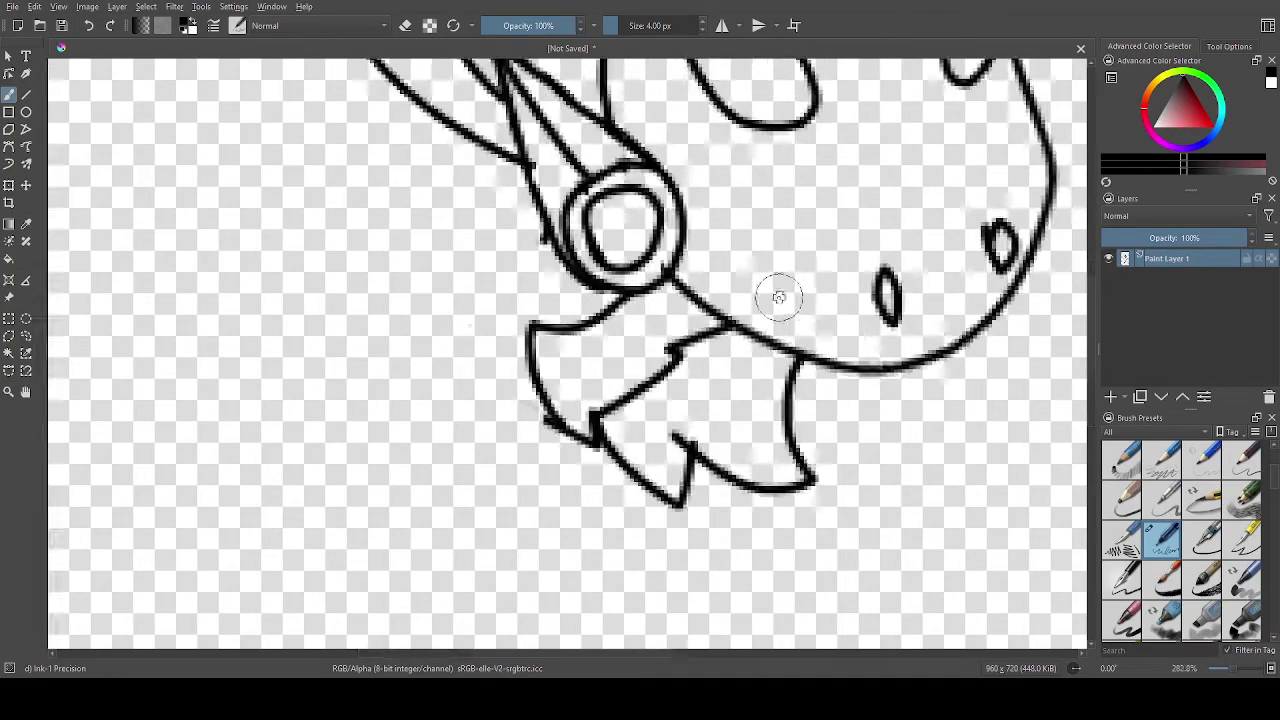
pyautogui.moveTo(622, 287)
pyautogui.mouseDown()
pyautogui.moveTo(537, 376)
pyautogui.moveTo(555, 440)
pyautogui.mouseUp()
pyautogui.scroll(-1, 686, 488)
pyautogui.scroll(-10, 686, 488)
pyautogui.scroll(9, 677, 517)
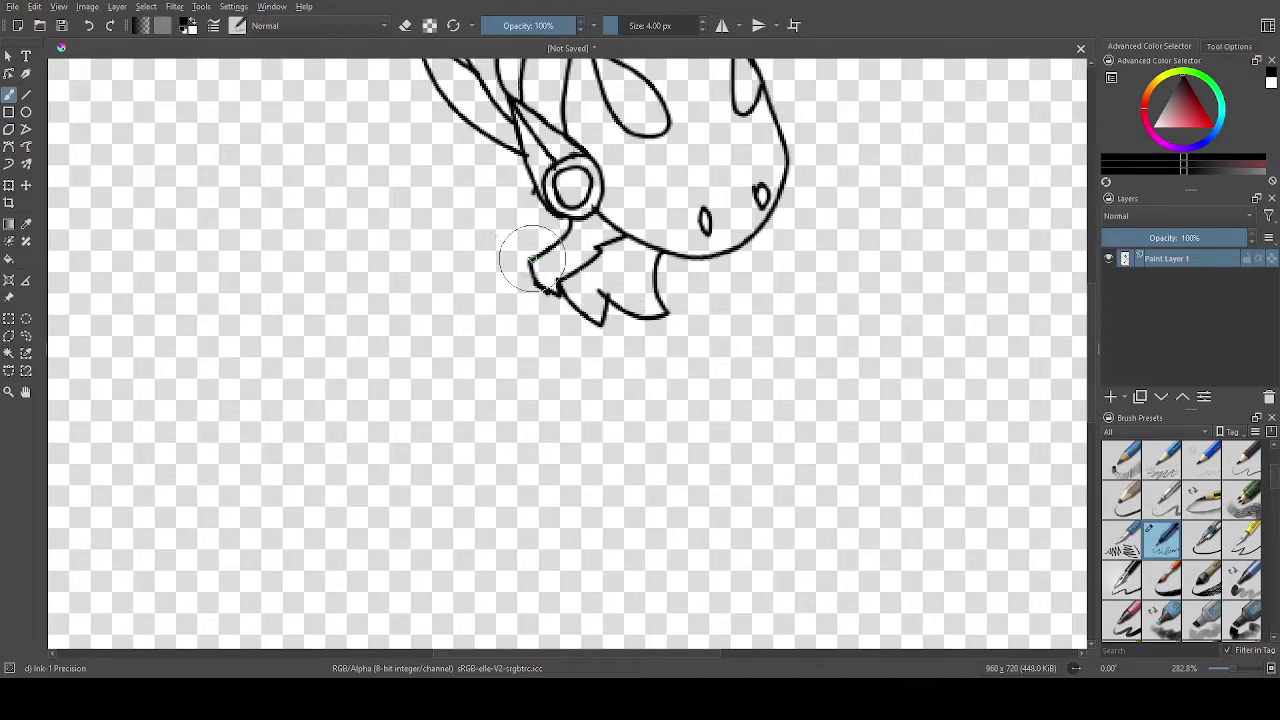
# Draw the back line from the neck fur, the curved chest and belly outline, and an inner line running parallel to the chest.
pyautogui.moveTo(527, 257); pyautogui.dragTo(405, 203)
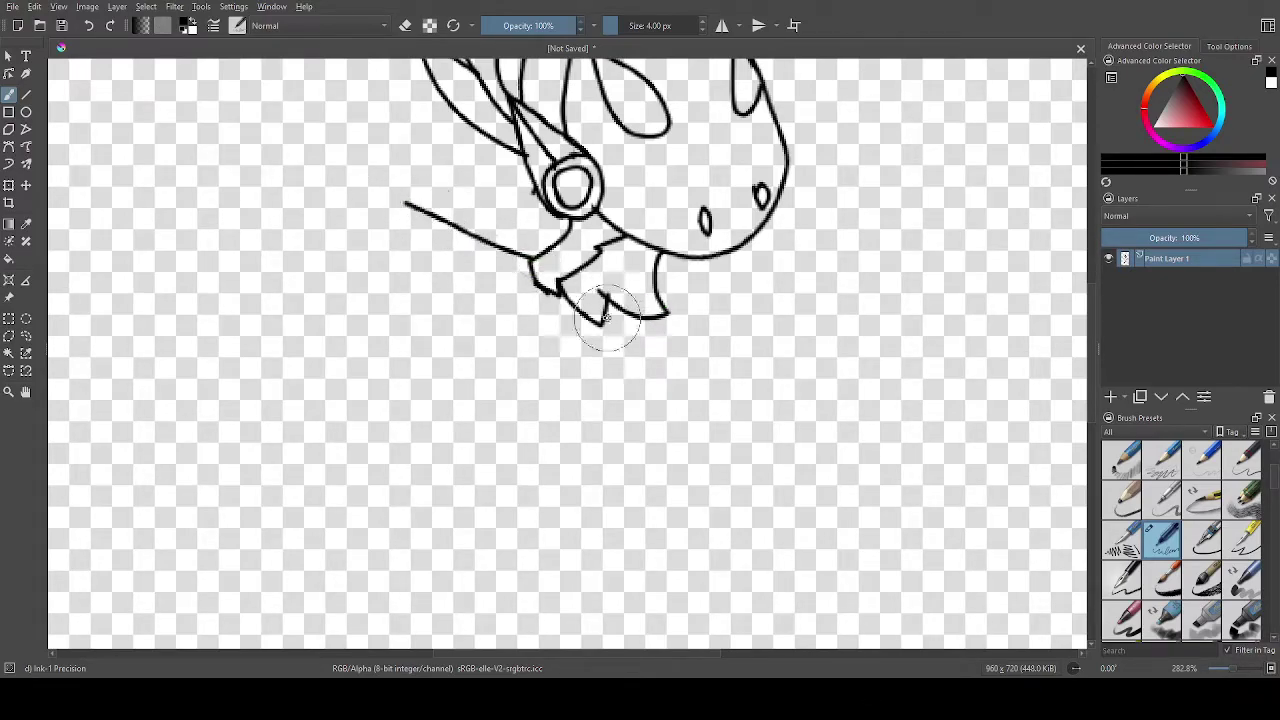
pyautogui.moveTo(663, 305)
pyautogui.mouseDown()
pyautogui.moveTo(673, 385)
pyautogui.moveTo(652, 491)
pyautogui.moveTo(497, 484)
pyautogui.mouseUp()
pyautogui.moveTo(646, 318); pyautogui.dragTo(612, 498)
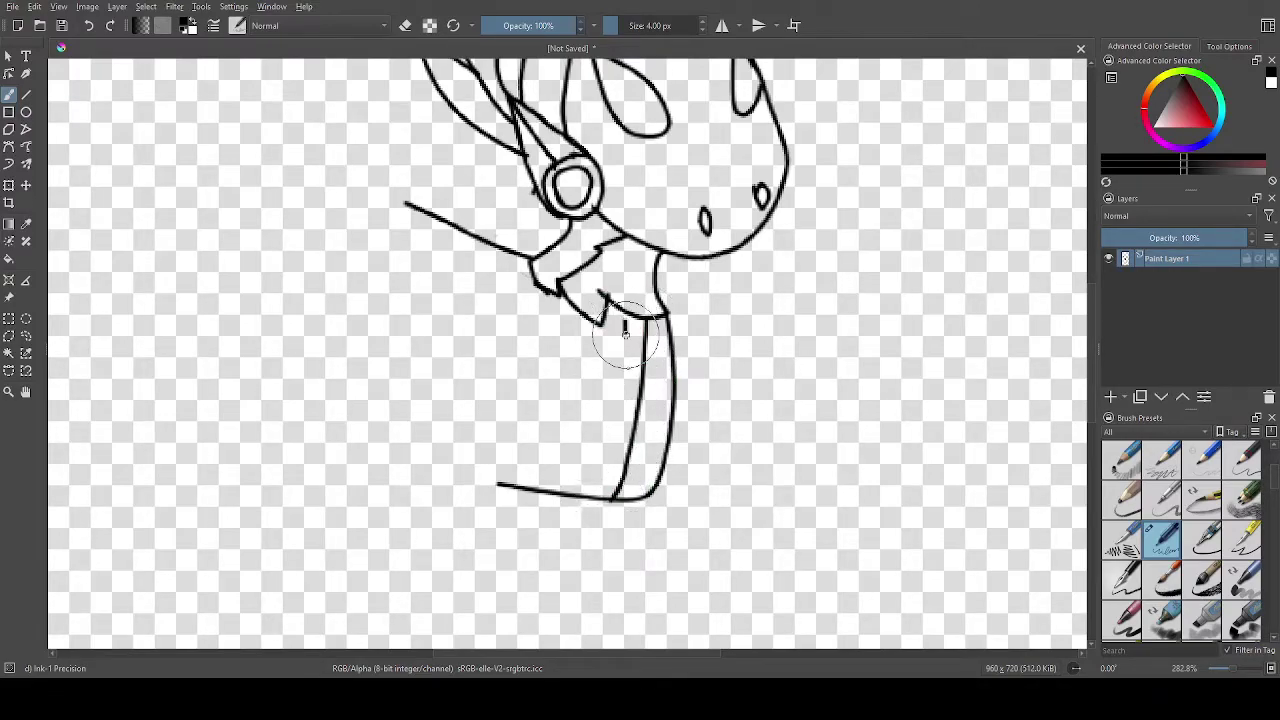
# Undo the small freehand mark and draw two small circles with the Ellipse tool beside the upper and lower ends of the inner chest line.
pyautogui.scroll(2, 610, 387)
pyautogui.hotkey('ctrl', 'z')
pyautogui.scroll(2, 631, 266)
pyautogui.click(27, 115)
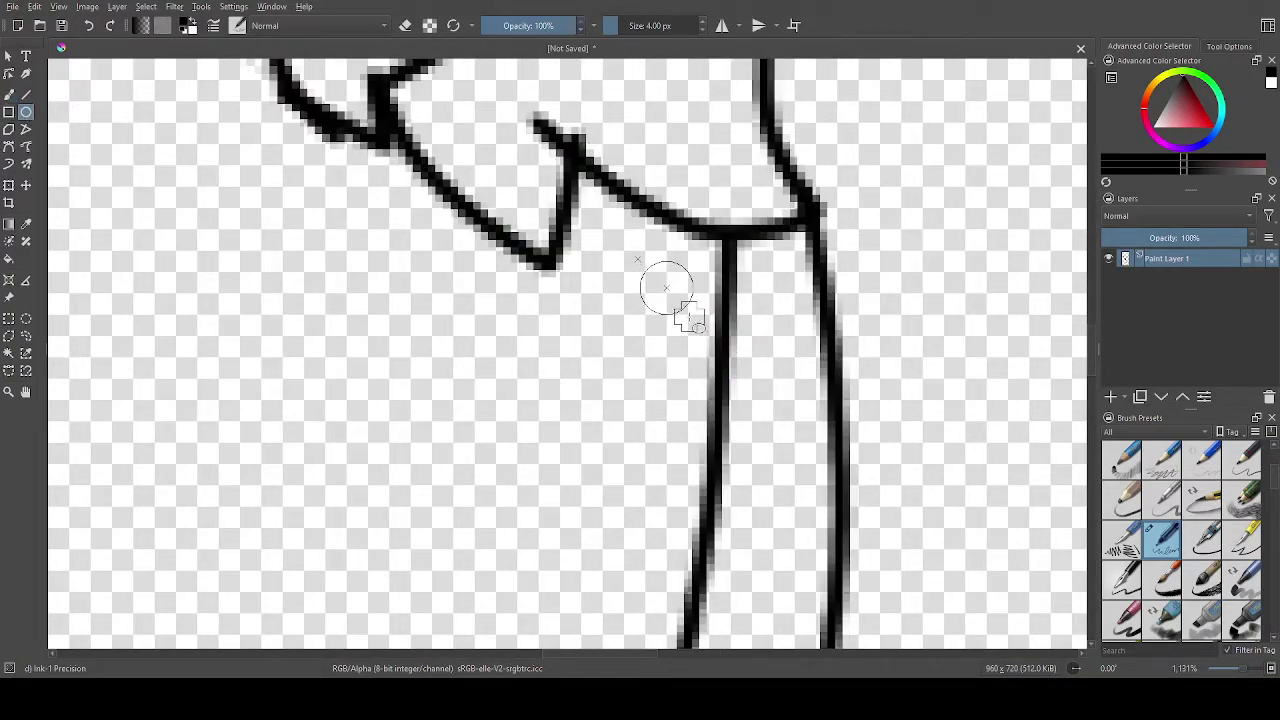
pyautogui.scroll(-6, 686, 313)
pyautogui.scroll(4, 694, 551)
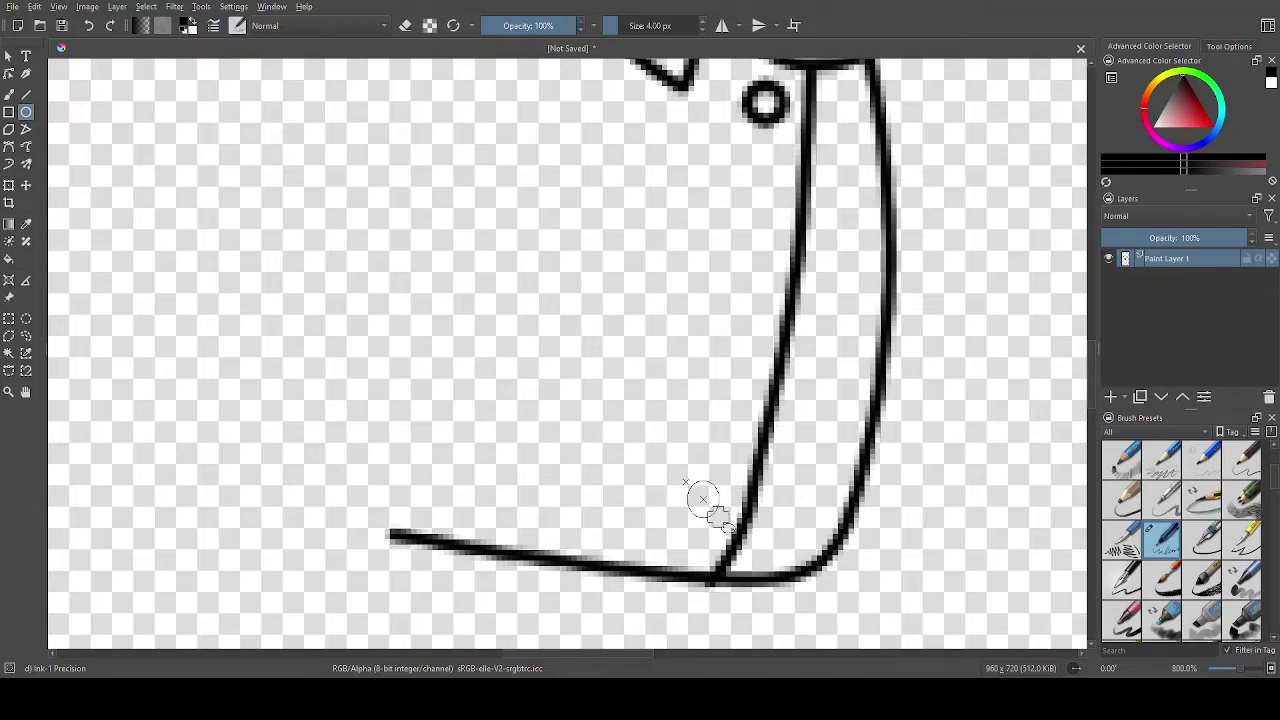
pyautogui.moveTo(726, 502); pyautogui.dragTo(740, 449)
pyautogui.hotkey('ctrl', 'z')
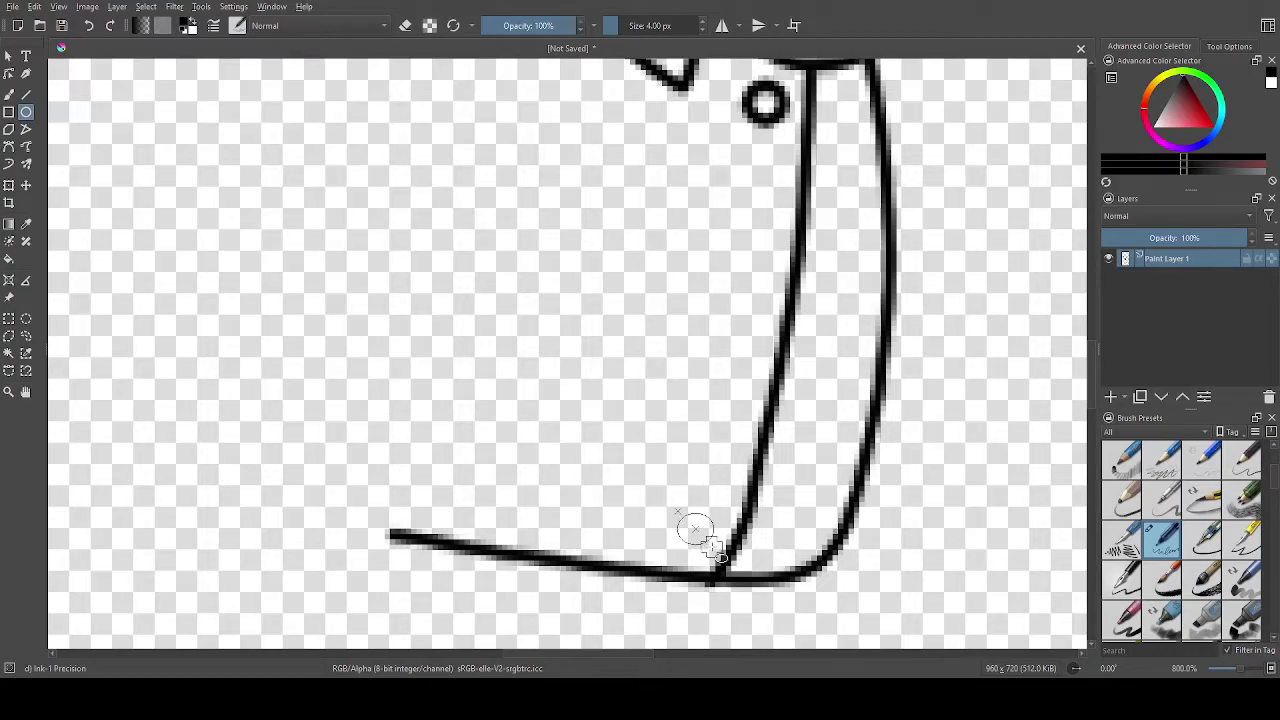
pyautogui.moveTo(712, 548); pyautogui.dragTo(712, 548)
pyautogui.scroll(-5, 860, 465)
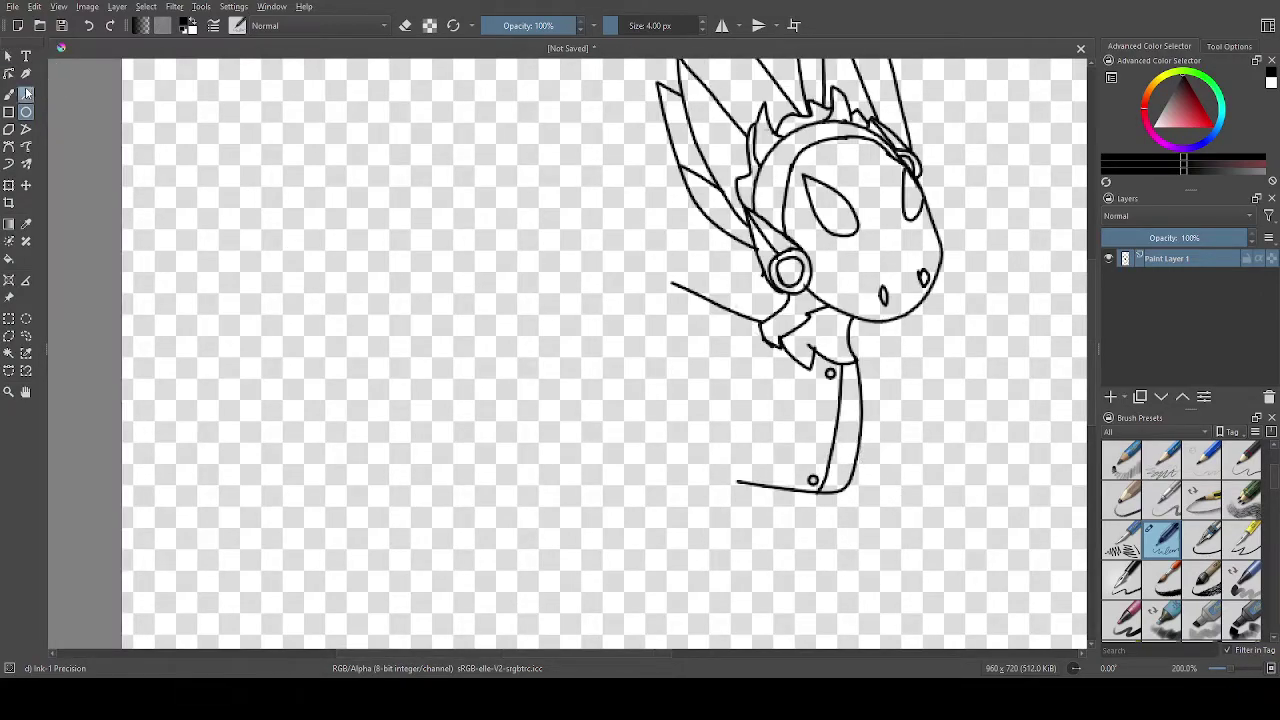
pyautogui.scroll(1, 673, 294)
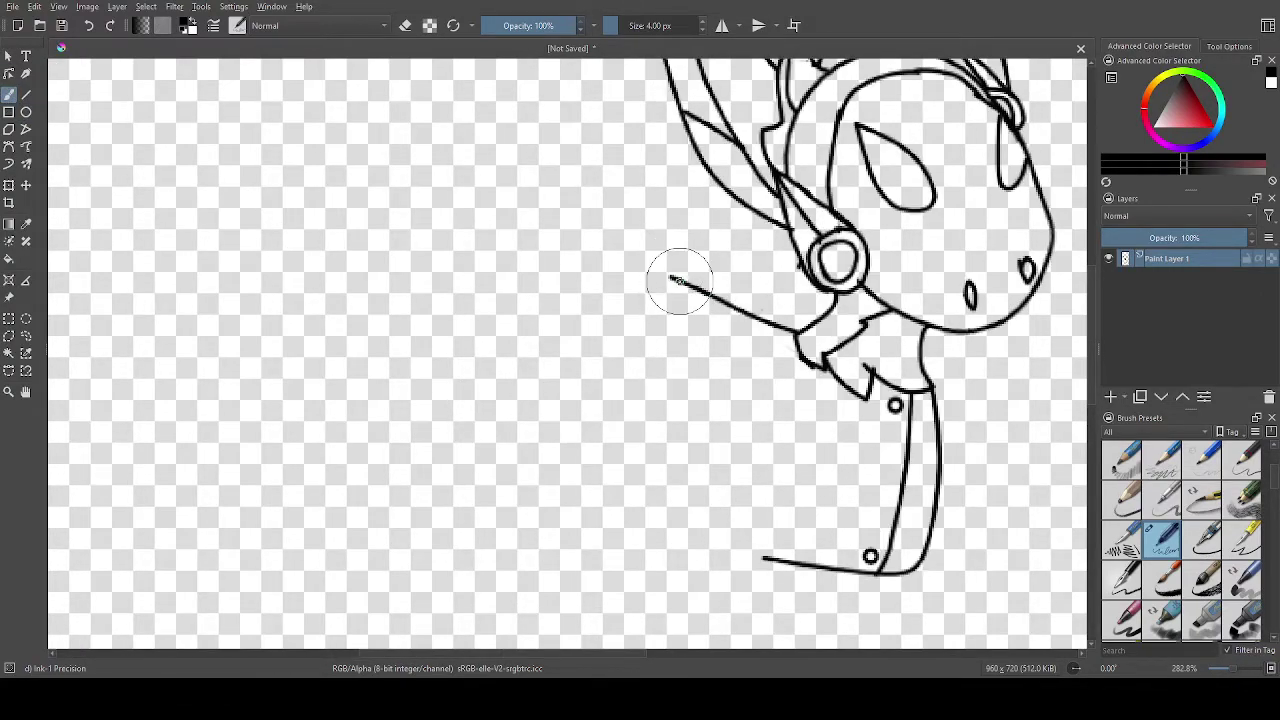
pyautogui.moveTo(635, 277)
pyautogui.mouseDown()
pyautogui.moveTo(601, 333)
pyautogui.moveTo(620, 352)
pyautogui.moveTo(651, 351)
pyautogui.mouseUp()
pyautogui.hotkey('ctrl', 'z')
pyautogui.scroll(-3, 732, 449)
pyautogui.scroll(5, 735, 430)
pyautogui.moveTo(736, 421); pyautogui.dragTo(740, 300)
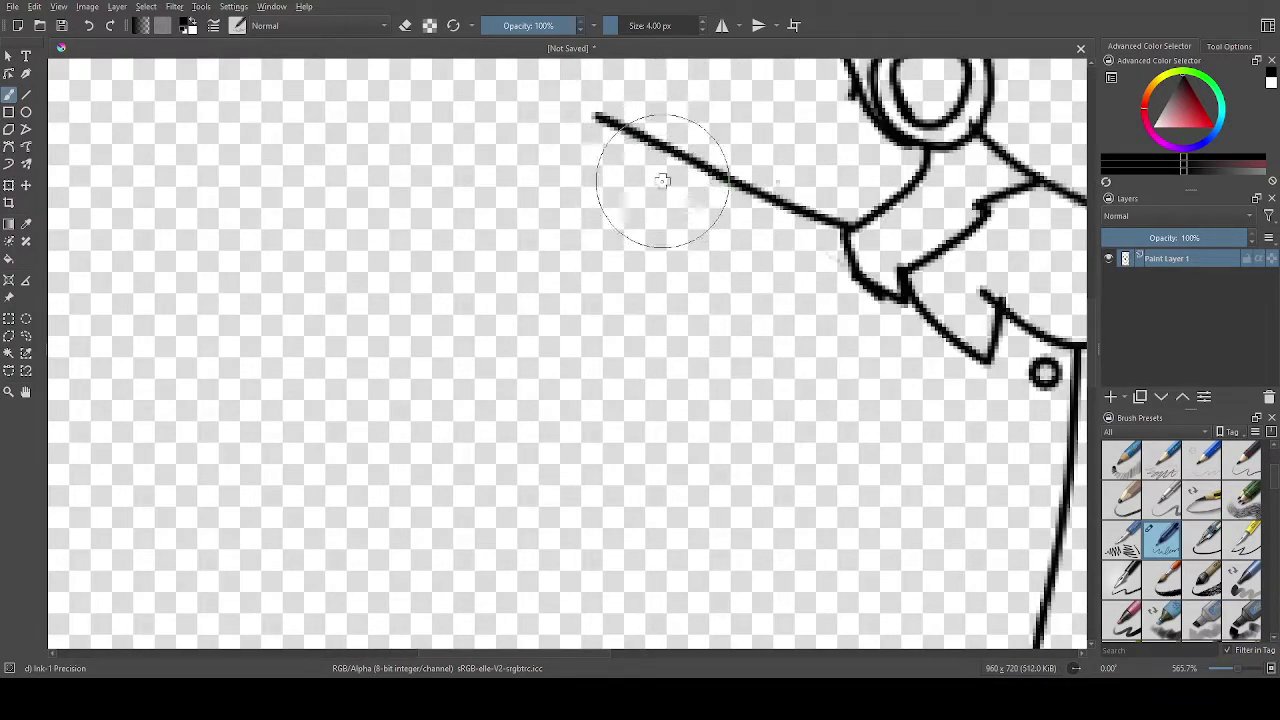
pyautogui.scroll(-7, 729, 351)
pyautogui.scroll(3, 703, 271)
pyautogui.scroll(-3, 688, 202)
pyautogui.scroll(5, 684, 218)
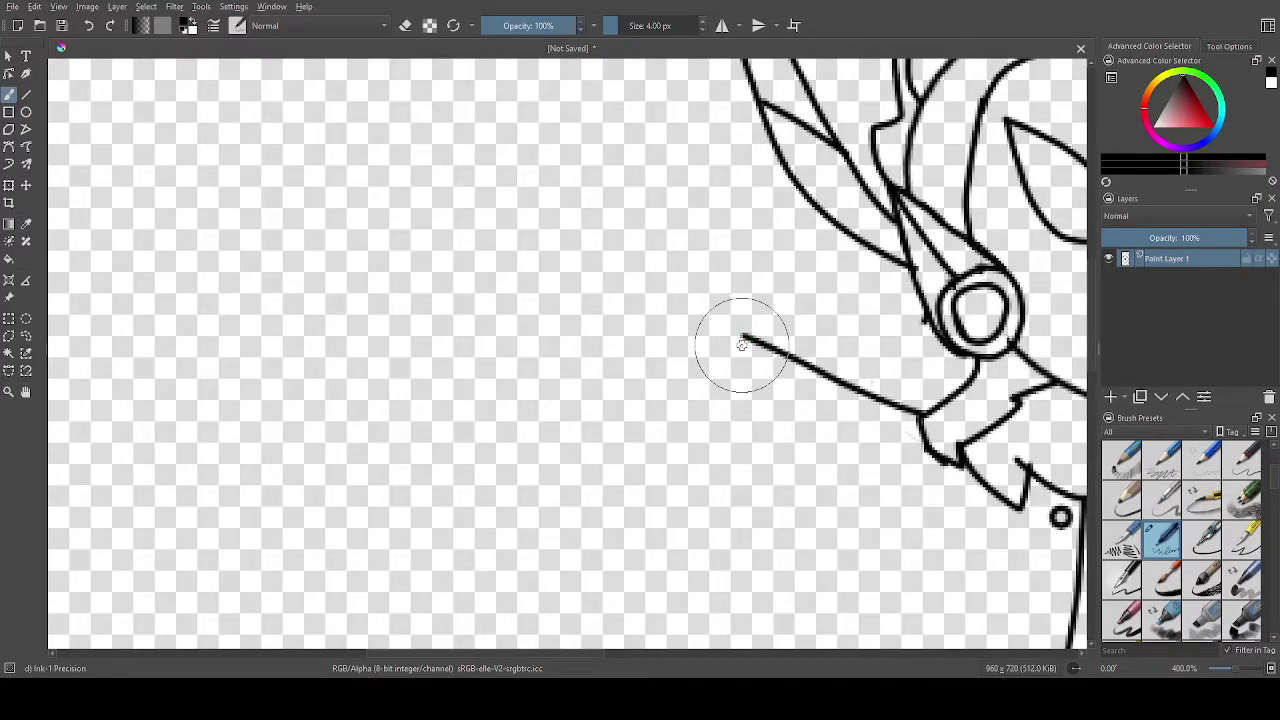
pyautogui.moveTo(741, 344)
pyautogui.mouseDown()
pyautogui.moveTo(688, 300)
pyautogui.moveTo(644, 330)
pyautogui.moveTo(648, 361)
pyautogui.moveTo(690, 378)
pyautogui.moveTo(744, 340)
pyautogui.mouseUp()
pyautogui.scroll(-6, 758, 305)
pyautogui.scroll(6, 742, 286)
pyautogui.hotkey('ctrl', 'z')
pyautogui.press('2')
pyautogui.scroll(7, 709, 423)
pyautogui.scroll(-1, 814, 443)
pyautogui.moveTo(817, 437); pyautogui.dragTo(826, 410)
pyautogui.hotkey('ctrl', 'z')
pyautogui.moveTo(750, 500)
pyautogui.mouseDown()
pyautogui.moveTo(791, 429)
pyautogui.moveTo(730, 408)
pyautogui.moveTo(676, 425)
pyautogui.moveTo(651, 451)
pyautogui.moveTo(660, 480)
pyautogui.moveTo(714, 514)
pyautogui.moveTo(761, 516)
pyautogui.moveTo(785, 466)
pyautogui.moveTo(766, 421)
pyautogui.moveTo(695, 416)
pyautogui.moveTo(655, 436)
pyautogui.moveTo(636, 479)
pyautogui.moveTo(678, 542)
pyautogui.moveTo(713, 552)
pyautogui.moveTo(780, 494)
pyautogui.mouseUp()
pyautogui.hotkey('ctrl', 'z')
# Draw a closed rounded shape just beyond the free end of the back line and extend that line to join it.
pyautogui.press('1')
pyautogui.scroll(6, 786, 516)
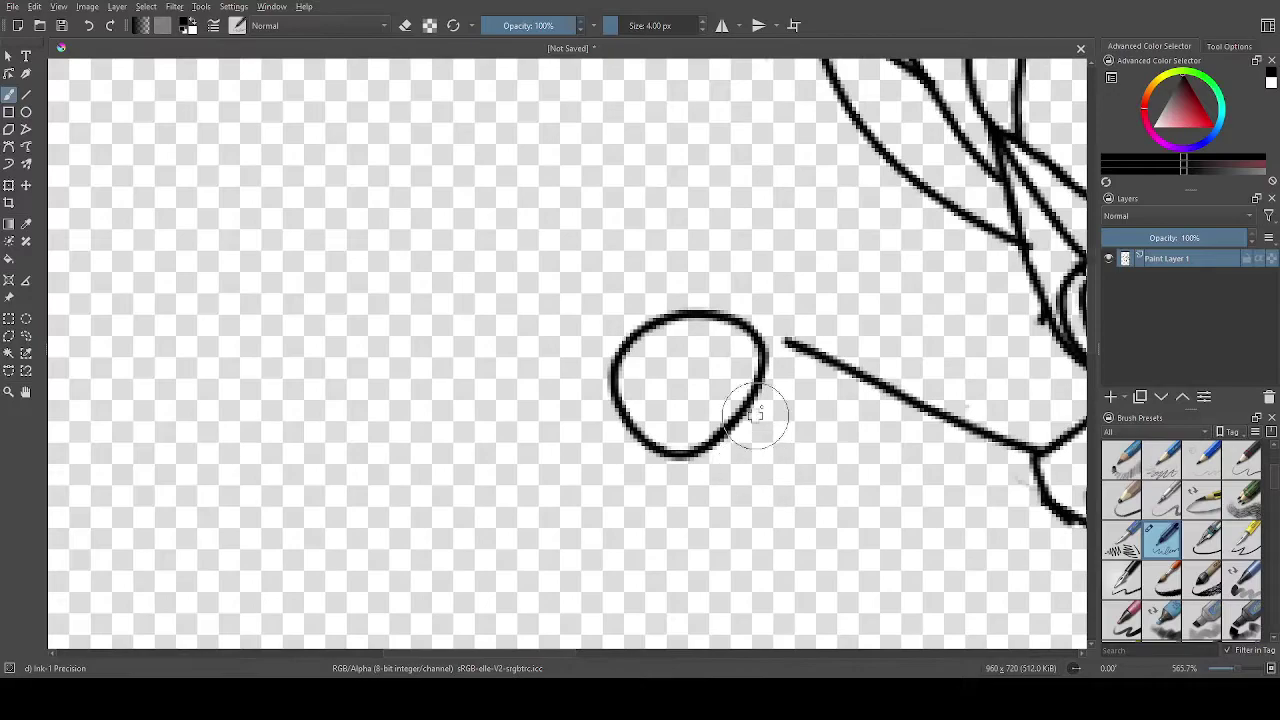
pyautogui.moveTo(788, 340); pyautogui.dragTo(735, 319)
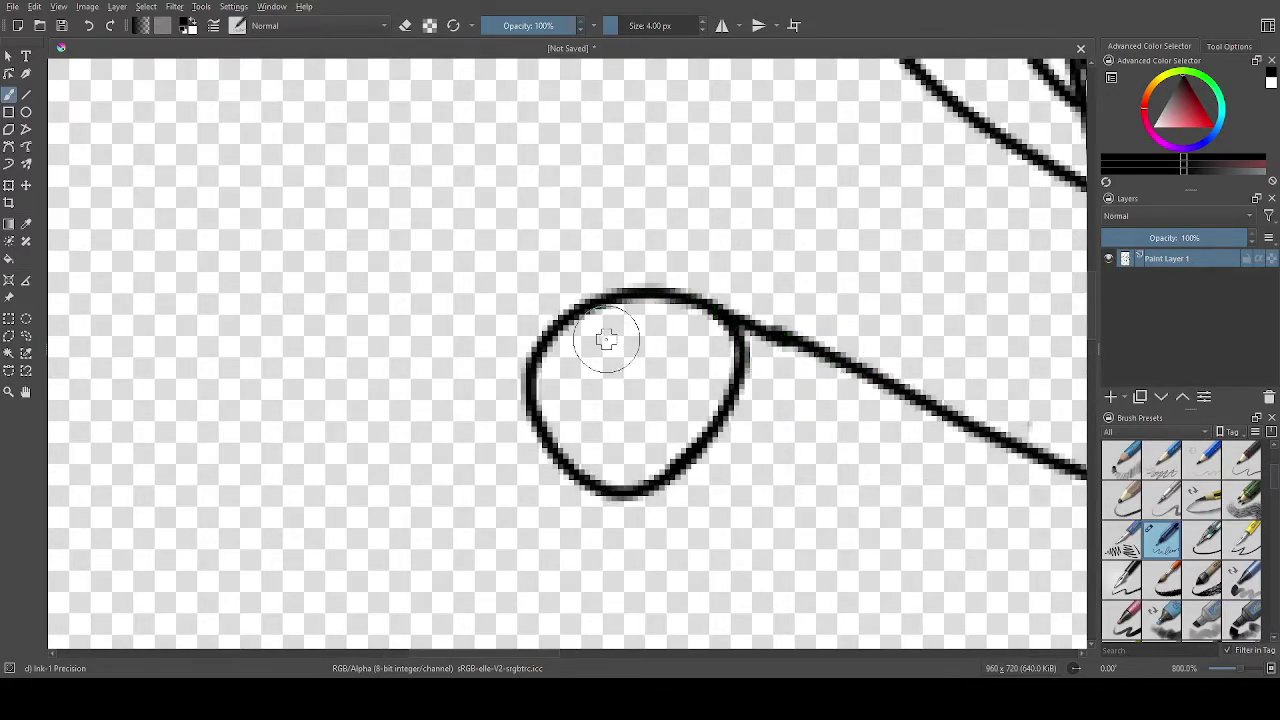
# Draw a smaller closed ring inside the rounded joint shape at the far end of the back line.
pyautogui.moveTo(626, 324)
pyautogui.mouseDown()
pyautogui.moveTo(562, 383)
pyautogui.moveTo(572, 447)
pyautogui.moveTo(615, 475)
pyautogui.moveTo(676, 454)
pyautogui.moveTo(711, 369)
pyautogui.moveTo(684, 345)
pyautogui.moveTo(577, 332)
pyautogui.moveTo(573, 435)
pyautogui.moveTo(613, 457)
pyautogui.moveTo(663, 427)
pyautogui.moveTo(687, 360)
pyautogui.moveTo(634, 318)
pyautogui.moveTo(573, 338)
pyautogui.moveTo(563, 375)
pyautogui.moveTo(612, 337)
pyautogui.moveTo(660, 327)
pyautogui.moveTo(695, 347)
pyautogui.moveTo(705, 381)
pyautogui.moveTo(665, 437)
pyautogui.moveTo(606, 454)
pyautogui.moveTo(577, 438)
pyautogui.moveTo(558, 390)
pyautogui.moveTo(592, 349)
pyautogui.moveTo(652, 325)
pyautogui.mouseUp()
pyautogui.hotkey('ctrl', 'z')
pyautogui.hotkey('ctrl', 'z')
pyautogui.scroll(-1, 650, 330)
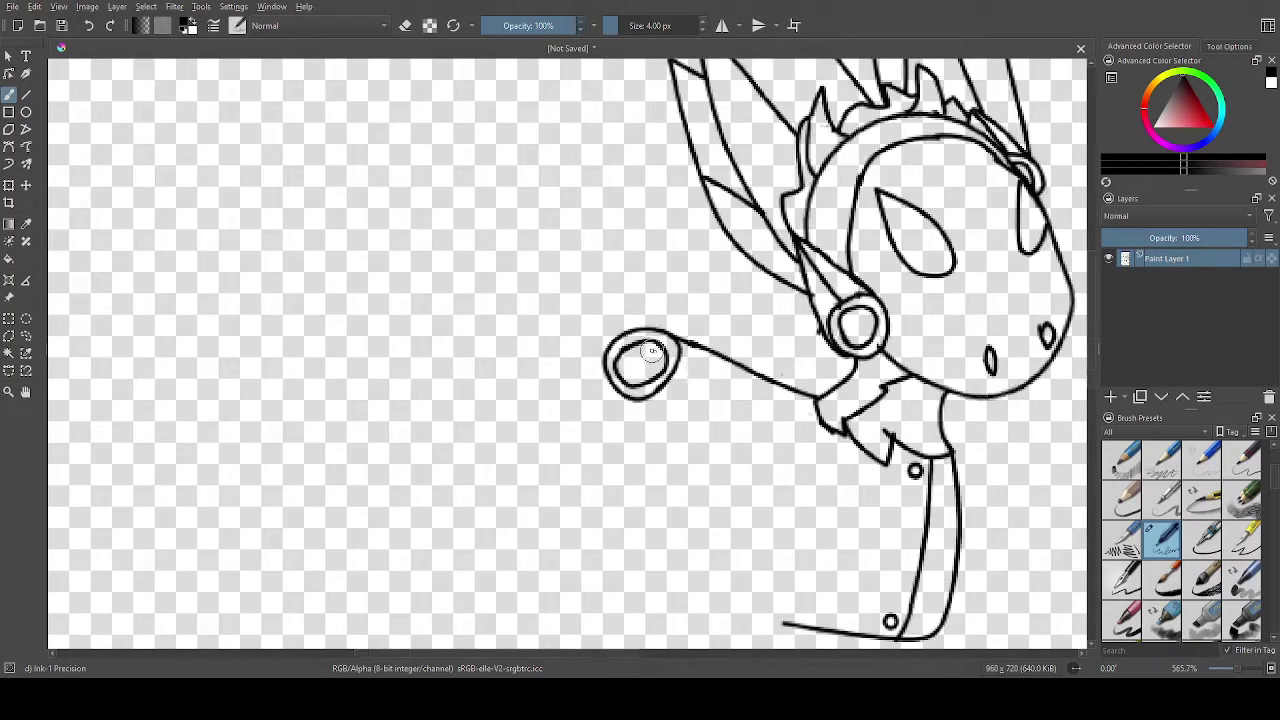
# Draw the arm's outer edge from the ringed joint out to a small jagged notch at the elbow and down toward the wrist.
pyautogui.scroll(-3, 784, 453)
pyautogui.scroll(1, 766, 483)
pyautogui.scroll(-3, 762, 487)
pyautogui.scroll(2, 746, 597)
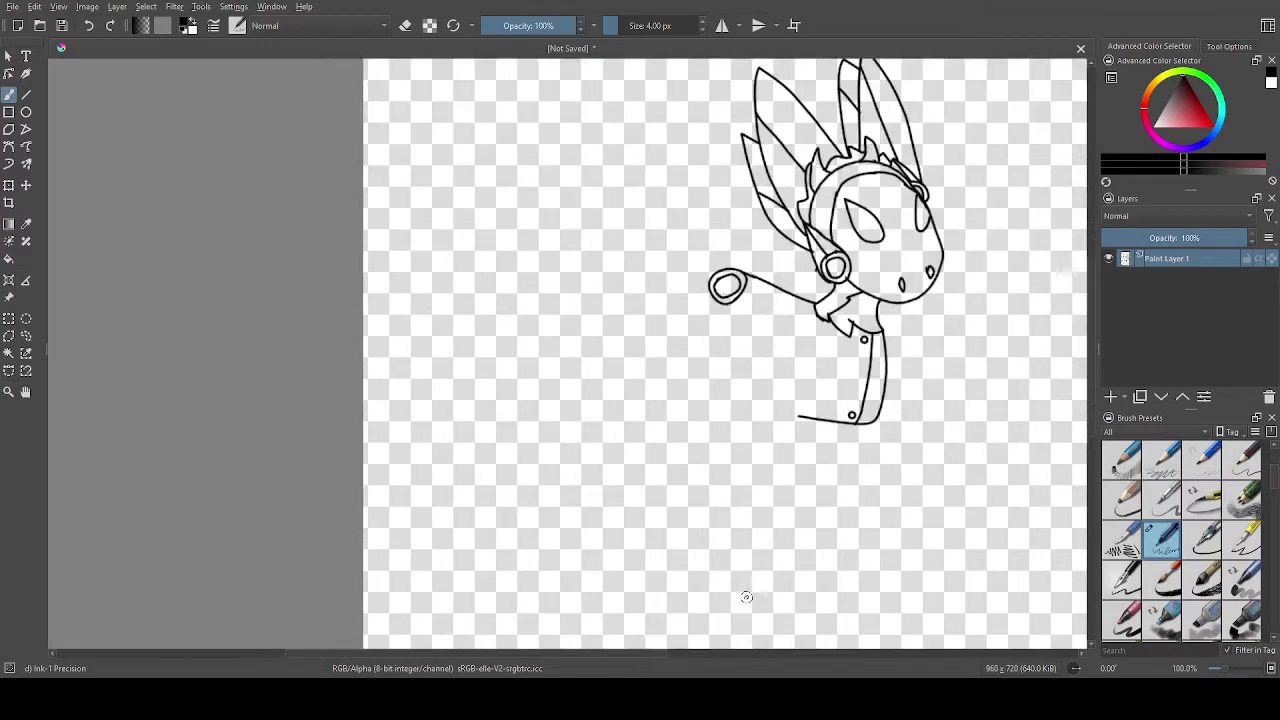
pyautogui.scroll(1, 688, 270)
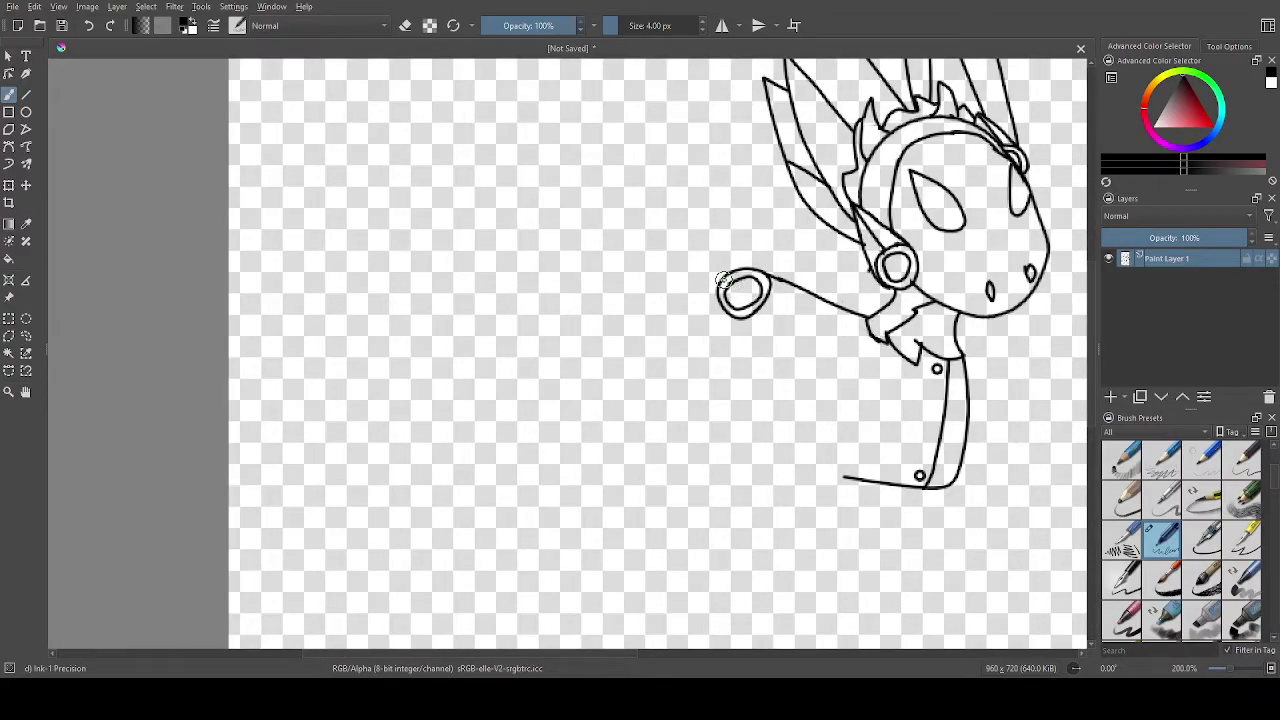
pyautogui.moveTo(718, 288); pyautogui.dragTo(650, 324)
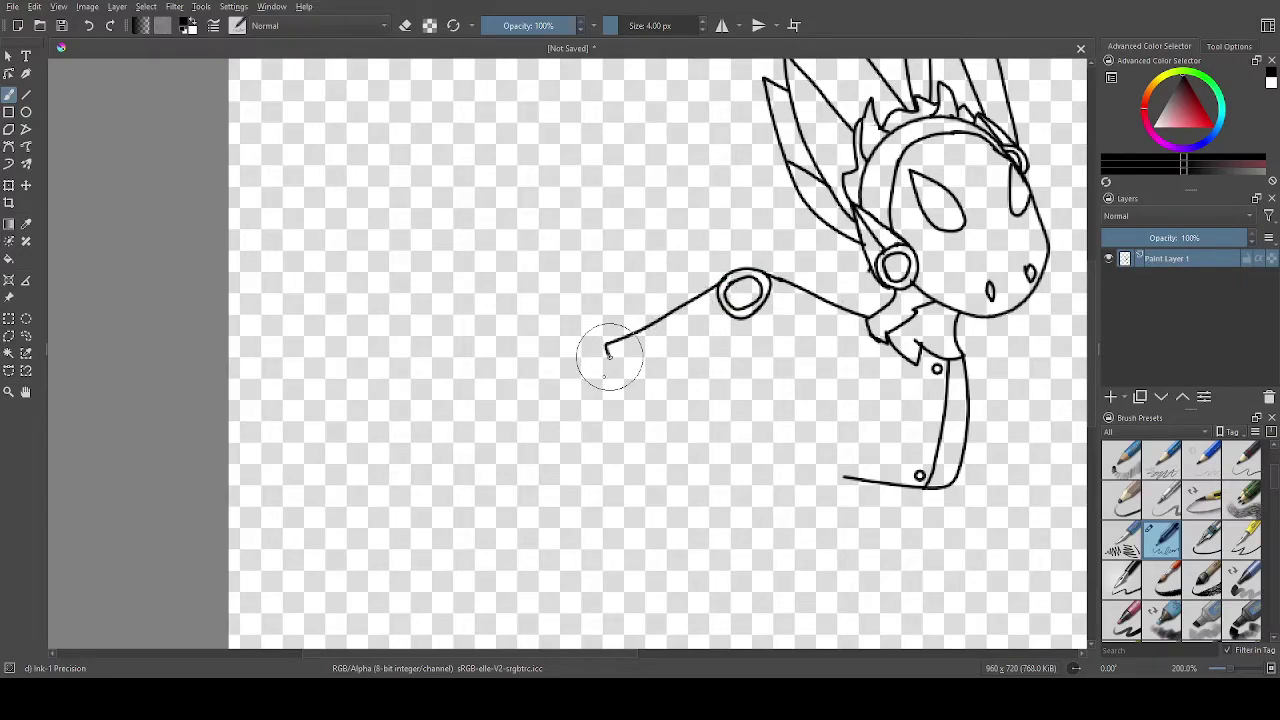
pyautogui.moveTo(596, 353)
pyautogui.mouseDown()
pyautogui.moveTo(587, 428)
pyautogui.moveTo(603, 478)
pyautogui.mouseUp()
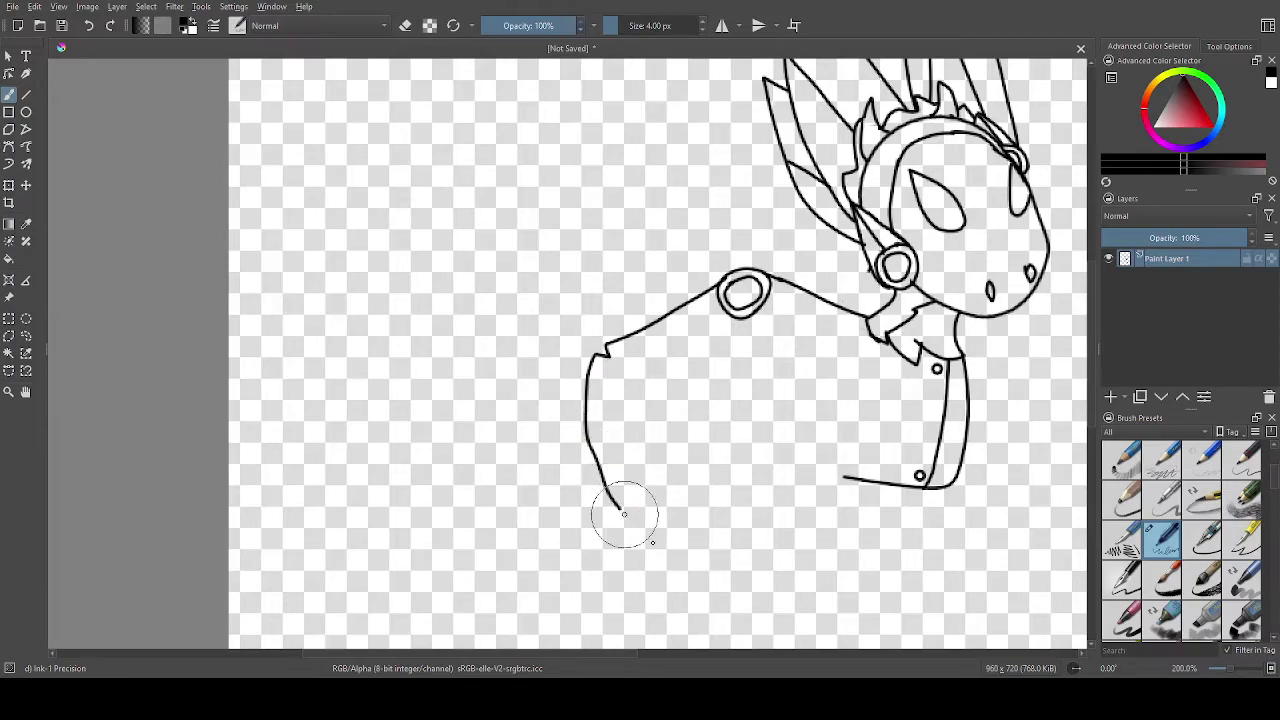
# Draw the arm's inner edge from the underside of the joint through a bent elbow to the wrist, ending in a small hooked finger.
pyautogui.scroll(1, 715, 452)
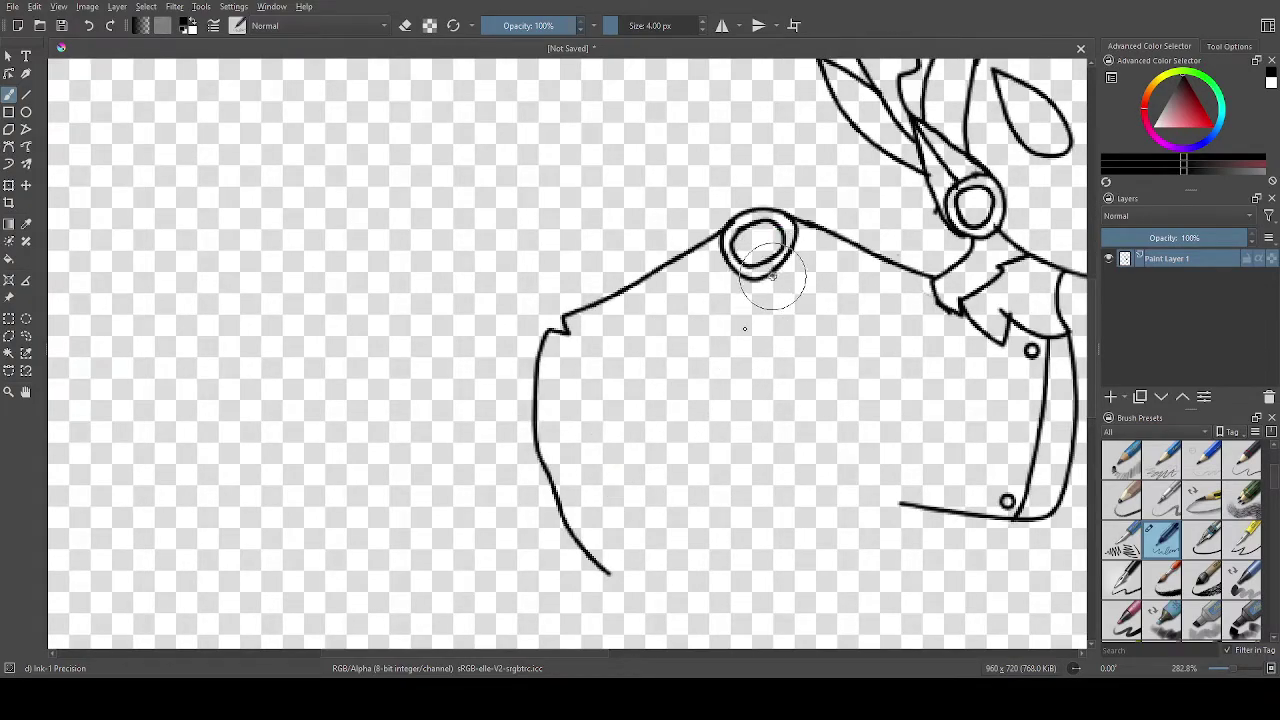
pyautogui.moveTo(772, 277); pyautogui.dragTo(712, 367)
pyautogui.moveTo(669, 409)
pyautogui.mouseDown()
pyautogui.moveTo(674, 451)
pyautogui.moveTo(711, 514)
pyautogui.mouseUp()
pyautogui.scroll(-4, 727, 553)
pyautogui.scroll(4, 732, 584)
pyautogui.scroll(1, 728, 531)
pyautogui.moveTo(682, 372); pyautogui.dragTo(716, 389)
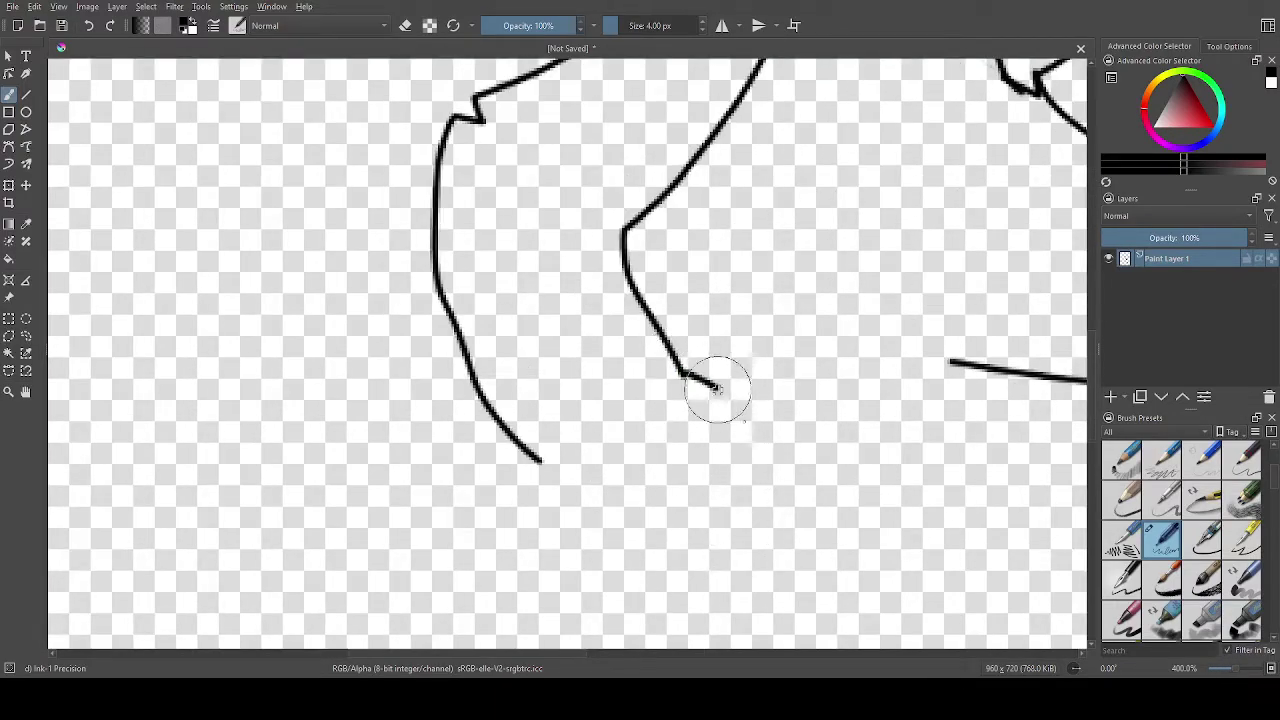
# Try to close the hand with a row of rounded fingers between the outer wrist line and the hooked finger.
pyautogui.scroll(2, 585, 468)
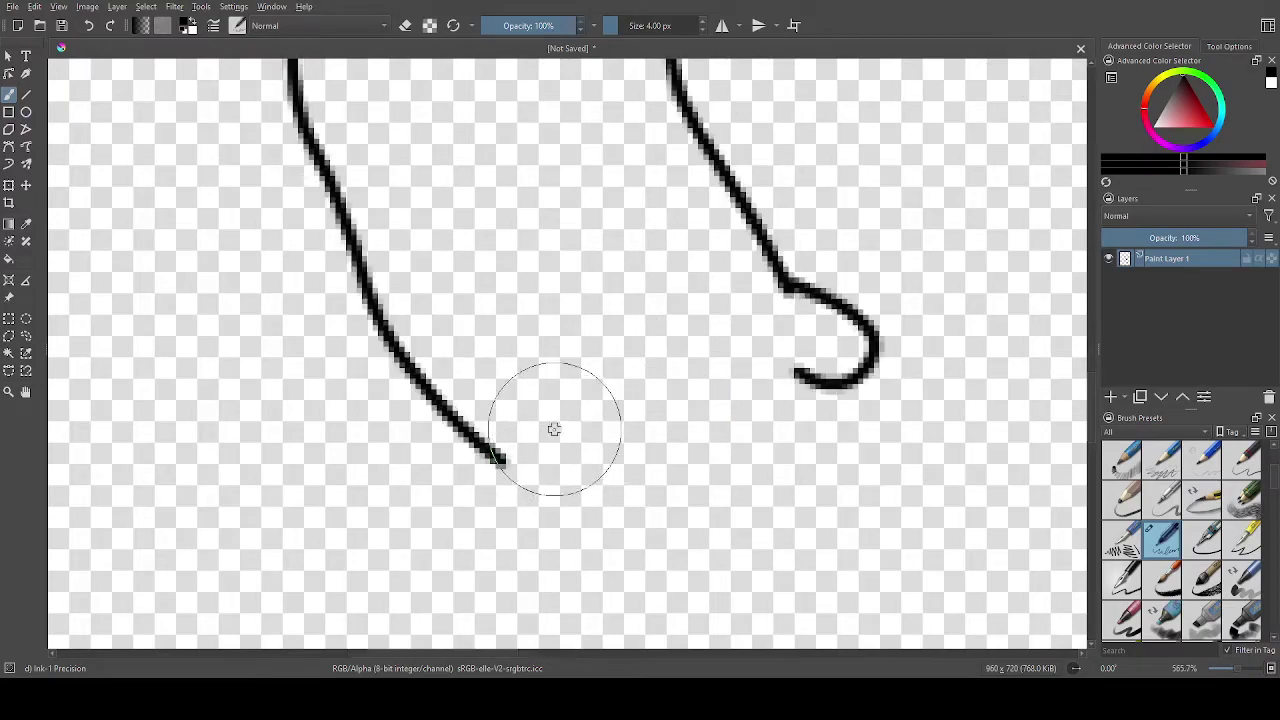
pyautogui.moveTo(503, 452)
pyautogui.mouseDown()
pyautogui.moveTo(490, 543)
pyautogui.moveTo(509, 570)
pyautogui.moveTo(539, 571)
pyautogui.moveTo(570, 551)
pyautogui.moveTo(578, 435)
pyautogui.moveTo(599, 434)
pyautogui.moveTo(587, 433)
pyautogui.moveTo(605, 524)
pyautogui.moveTo(632, 545)
pyautogui.moveTo(658, 504)
pyautogui.moveTo(662, 410)
pyautogui.mouseUp()
pyautogui.hotkey('ctrl', 'z')
pyautogui.hotkey('ctrl', 'z')
pyautogui.moveTo(493, 455)
pyautogui.mouseDown()
pyautogui.moveTo(478, 556)
pyautogui.moveTo(522, 589)
pyautogui.moveTo(569, 564)
pyautogui.moveTo(612, 440)
pyautogui.moveTo(645, 414)
pyautogui.moveTo(627, 432)
pyautogui.moveTo(620, 496)
pyautogui.moveTo(649, 568)
pyautogui.moveTo(694, 529)
pyautogui.moveTo(693, 372)
pyautogui.moveTo(784, 521)
pyautogui.moveTo(821, 498)
pyautogui.moveTo(835, 442)
pyautogui.moveTo(829, 396)
pyautogui.mouseUp()
pyautogui.scroll(-4, 855, 351)
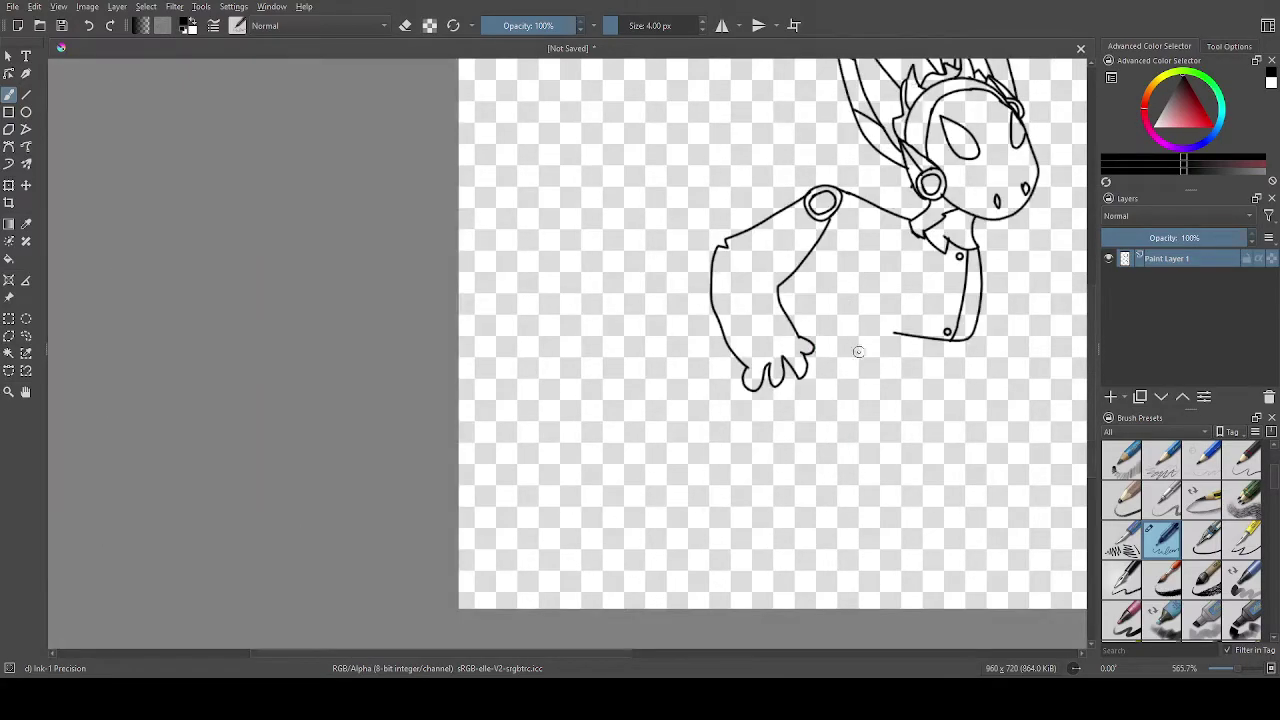
pyautogui.scroll(3, 855, 351)
pyautogui.scroll(-6, 820, 320)
pyautogui.scroll(6, 876, 308)
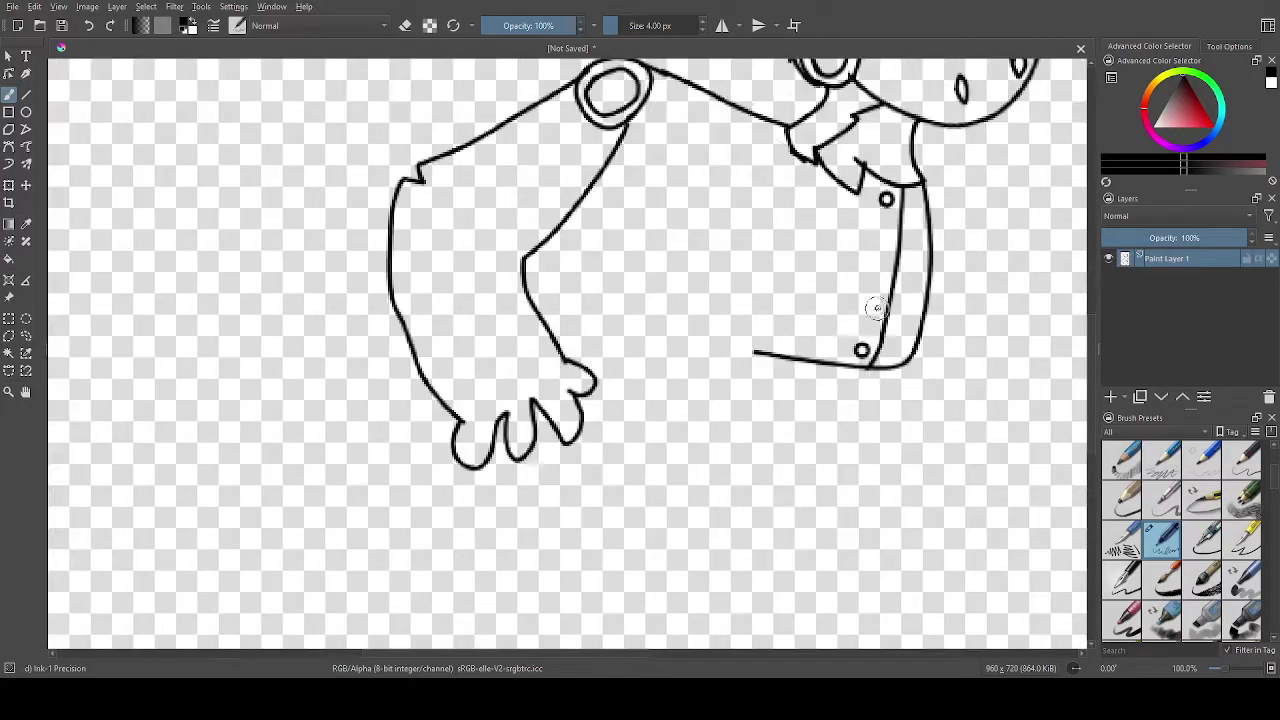
# Draw three longer, overlapping rounded fingers from the outer wrist line across to the hooked finger and extend the hook's end.
pyautogui.scroll(2, 437, 422)
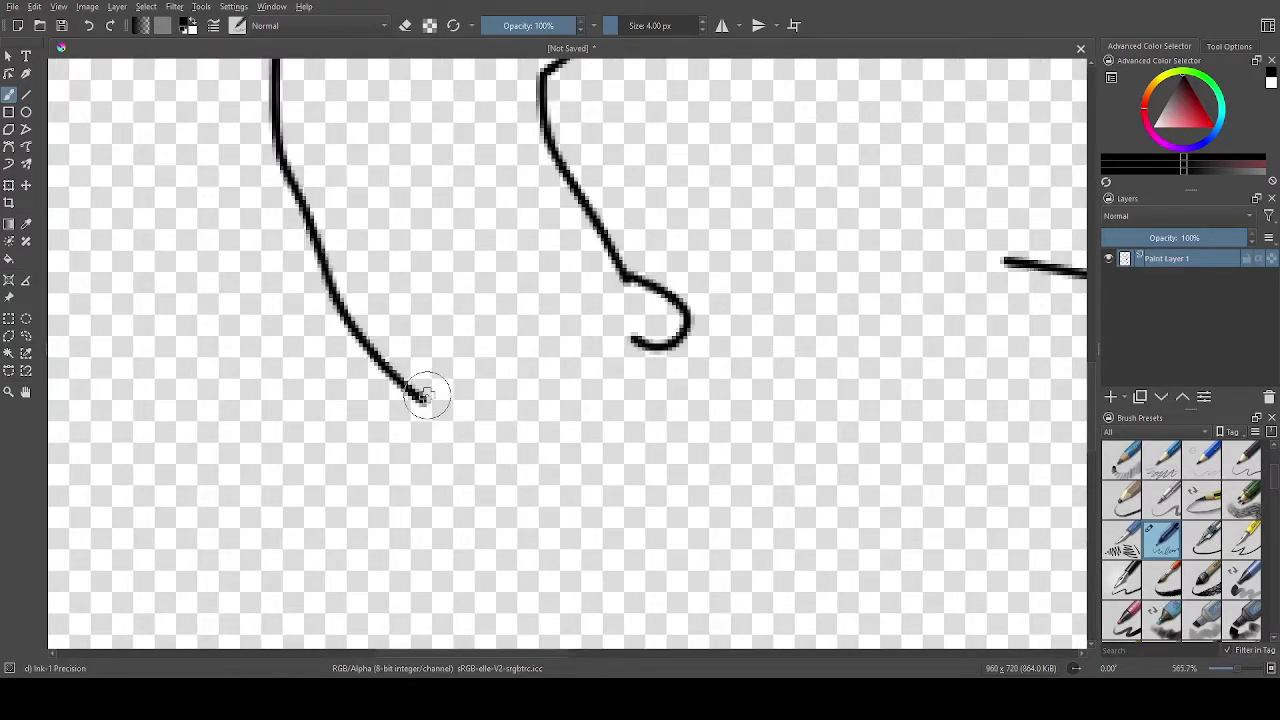
pyautogui.moveTo(420, 400)
pyautogui.mouseDown()
pyautogui.moveTo(482, 497)
pyautogui.moveTo(523, 473)
pyautogui.moveTo(505, 428)
pyautogui.mouseUp()
pyautogui.moveTo(486, 380)
pyautogui.mouseDown()
pyautogui.moveTo(549, 463)
pyautogui.moveTo(571, 429)
pyautogui.moveTo(543, 337)
pyautogui.mouseUp()
pyautogui.hotkey('ctrl', 'z')
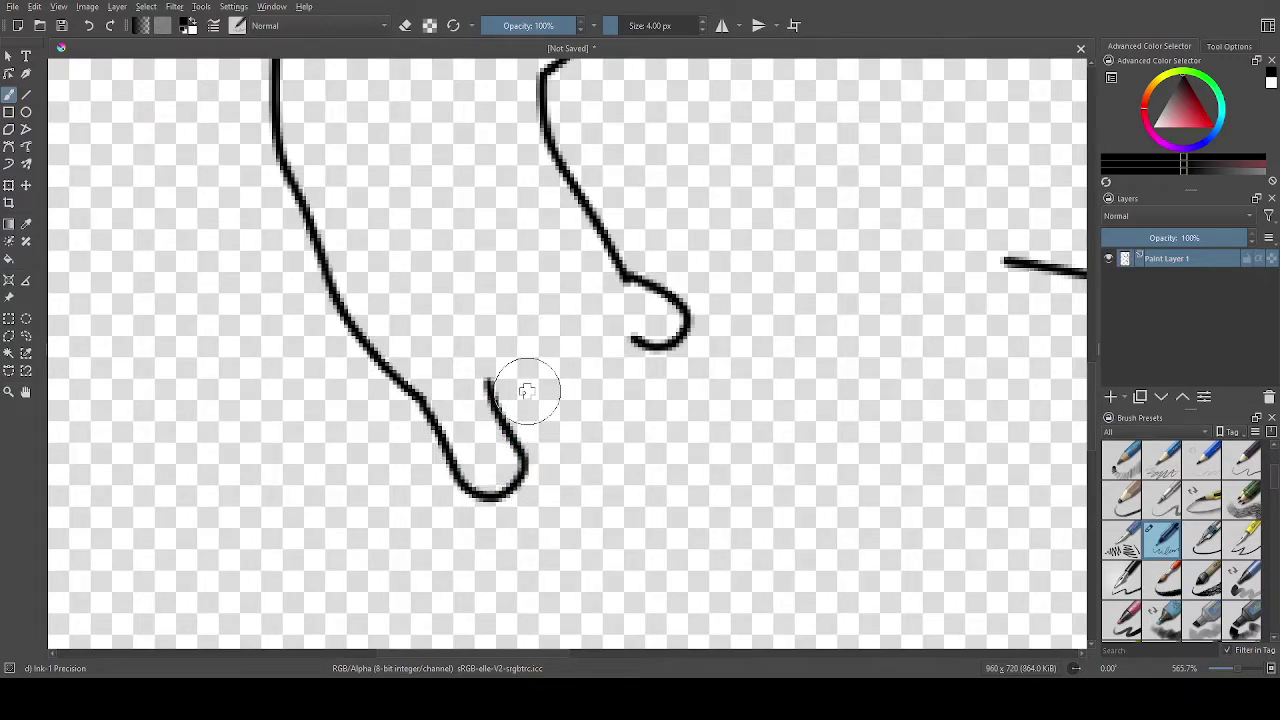
pyautogui.moveTo(639, 336); pyautogui.dragTo(617, 322)
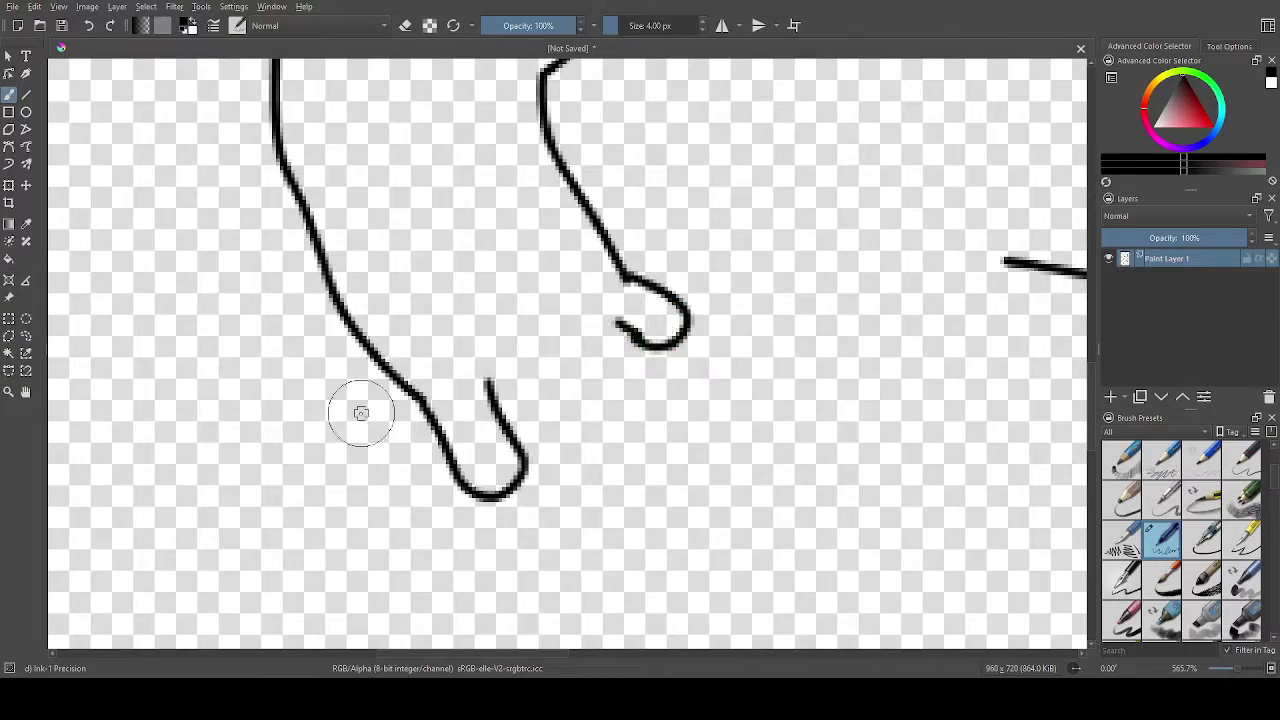
pyautogui.moveTo(490, 374)
pyautogui.mouseDown()
pyautogui.moveTo(525, 452)
pyautogui.moveTo(558, 472)
pyautogui.moveTo(574, 421)
pyautogui.moveTo(537, 349)
pyautogui.mouseUp()
pyautogui.moveTo(578, 425)
pyautogui.mouseDown()
pyautogui.moveTo(605, 435)
pyautogui.moveTo(637, 380)
pyautogui.moveTo(604, 282)
pyautogui.mouseUp()
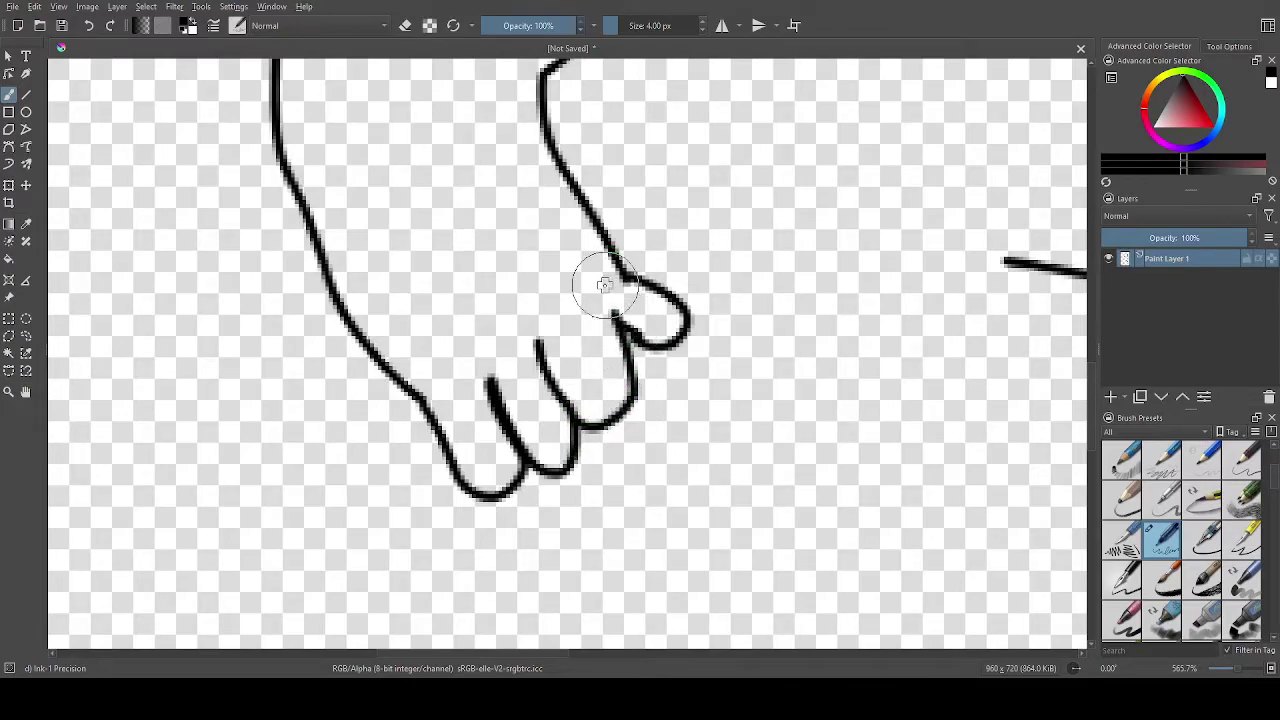
# Draw a pointed claw with a round base on the tip of each of the four fingers.
pyautogui.scroll(-4, 604, 282)
pyautogui.scroll(5, 585, 271)
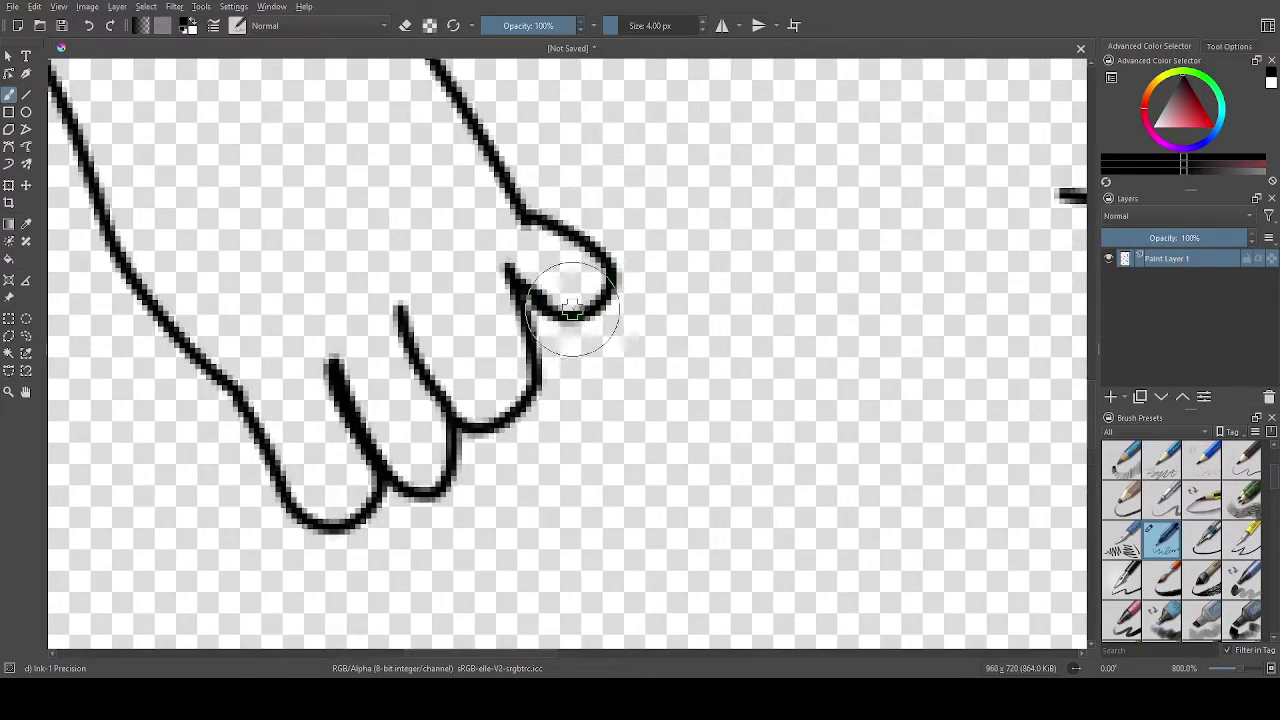
pyautogui.moveTo(572, 310)
pyautogui.mouseDown()
pyautogui.moveTo(610, 265)
pyautogui.moveTo(652, 312)
pyautogui.moveTo(683, 382)
pyautogui.moveTo(575, 300)
pyautogui.mouseUp()
pyautogui.moveTo(482, 430)
pyautogui.mouseDown()
pyautogui.moveTo(460, 392)
pyautogui.moveTo(506, 358)
pyautogui.moveTo(552, 402)
pyautogui.moveTo(587, 484)
pyautogui.moveTo(498, 450)
pyautogui.moveTo(462, 420)
pyautogui.mouseUp()
pyautogui.moveTo(400, 488)
pyautogui.mouseDown()
pyautogui.moveTo(414, 449)
pyautogui.moveTo(457, 472)
pyautogui.moveTo(478, 552)
pyautogui.moveTo(400, 490)
pyautogui.mouseUp()
pyautogui.moveTo(303, 515)
pyautogui.mouseDown()
pyautogui.moveTo(324, 460)
pyautogui.moveTo(349, 463)
pyautogui.moveTo(377, 509)
pyautogui.moveTo(397, 623)
pyautogui.moveTo(292, 505)
pyautogui.mouseUp()
# Erase the fingertip lines that cross the bases of the four claws.
pyautogui.press('e')
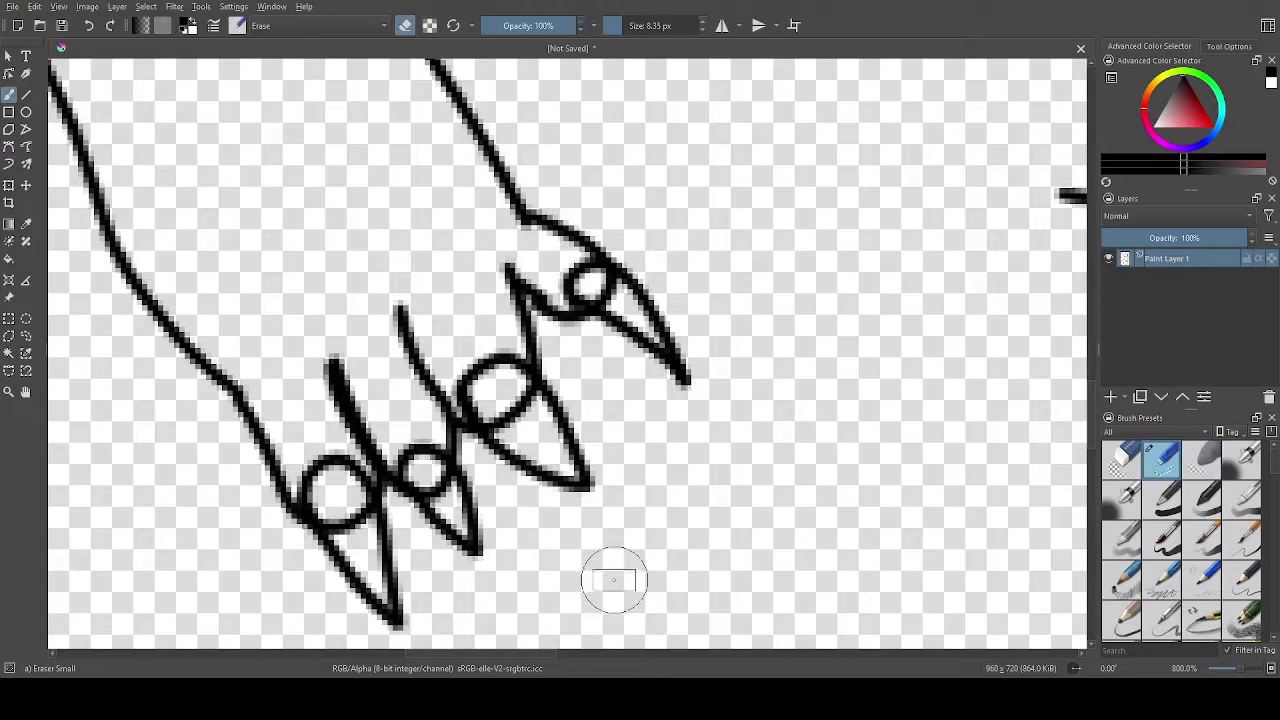
pyautogui.moveTo(603, 305); pyautogui.dragTo(600, 340)
pyautogui.moveTo(512, 420)
pyautogui.mouseDown()
pyautogui.moveTo(502, 406)
pyautogui.moveTo(503, 429)
pyautogui.moveTo(444, 499)
pyautogui.mouseUp()
pyautogui.scroll(-2, 1185, 533)
pyautogui.click(1163, 538)
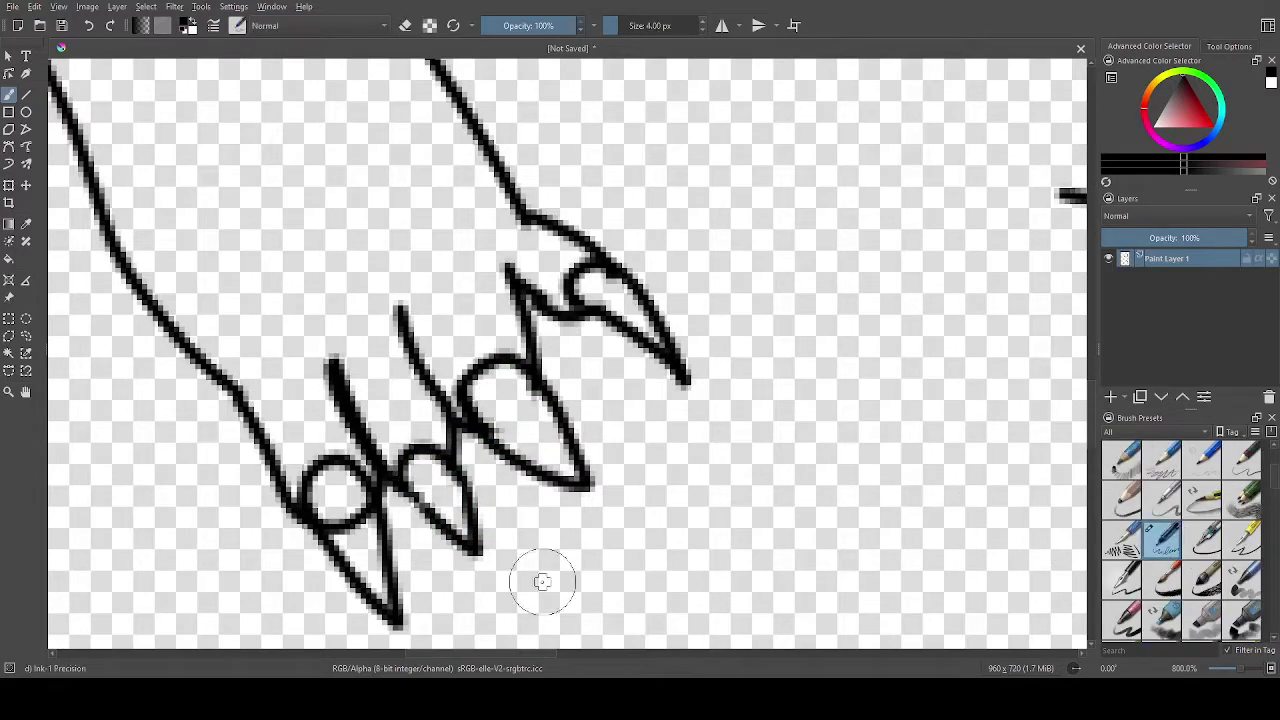
pyautogui.scroll(1, 557, 548)
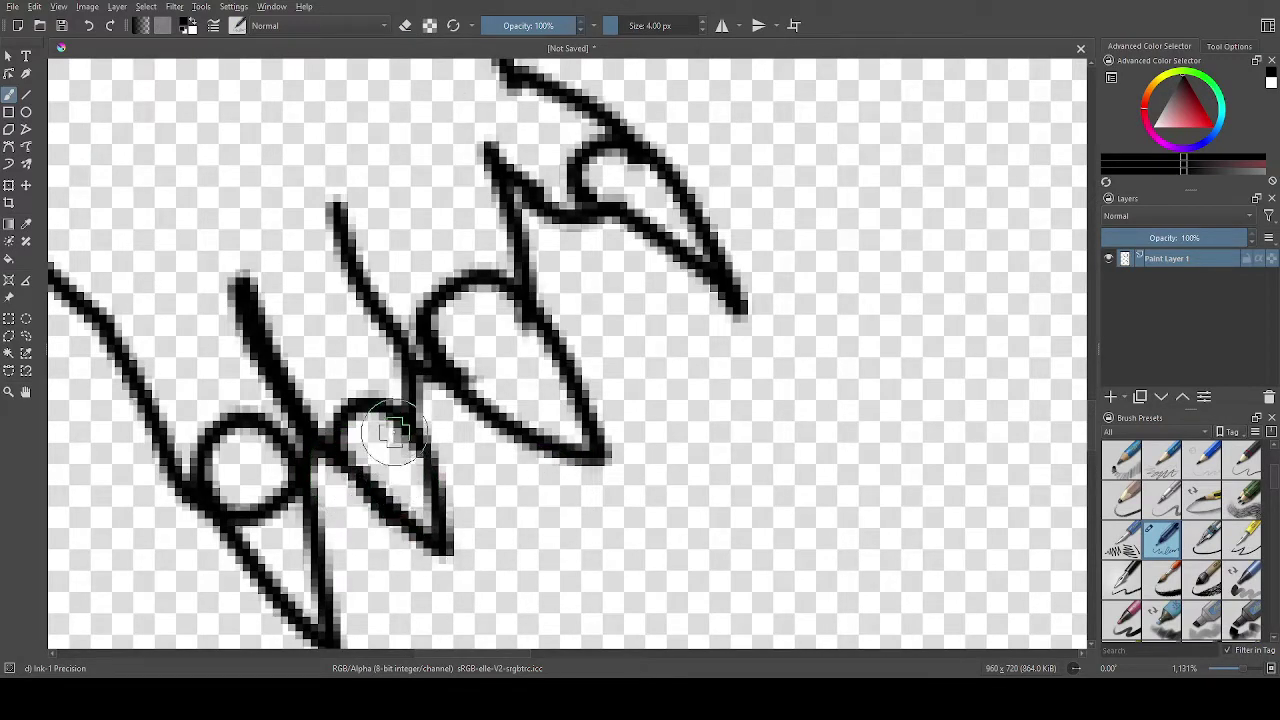
pyautogui.press('/')
pyautogui.moveTo(299, 513)
pyautogui.mouseDown()
pyautogui.moveTo(257, 508)
pyautogui.moveTo(271, 517)
pyautogui.moveTo(263, 489)
pyautogui.moveTo(277, 508)
pyautogui.mouseUp()
pyautogui.click(269, 500)
pyautogui.scroll(-5, 519, 367)
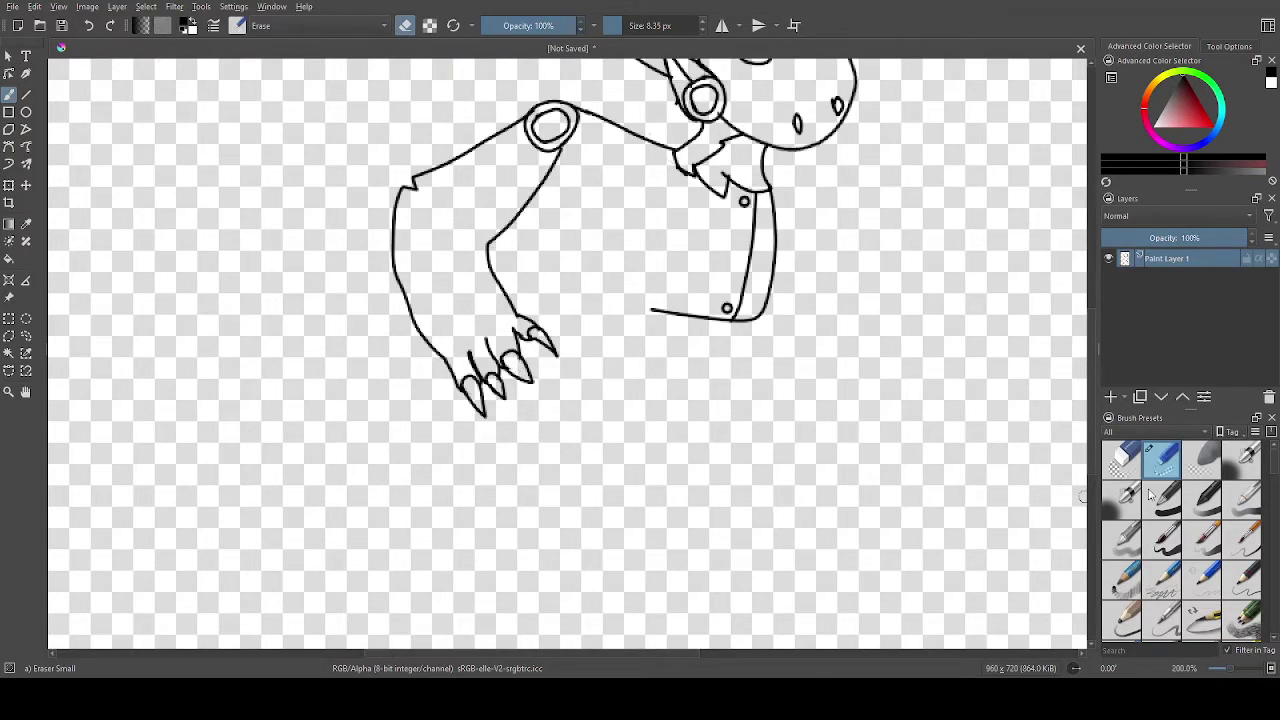
# Extend the belly line backward with the 4 px ink brush, round the corner, and carry it up to the arm's inner edge.
pyautogui.press('/')
pyautogui.scroll(1, 682, 305)
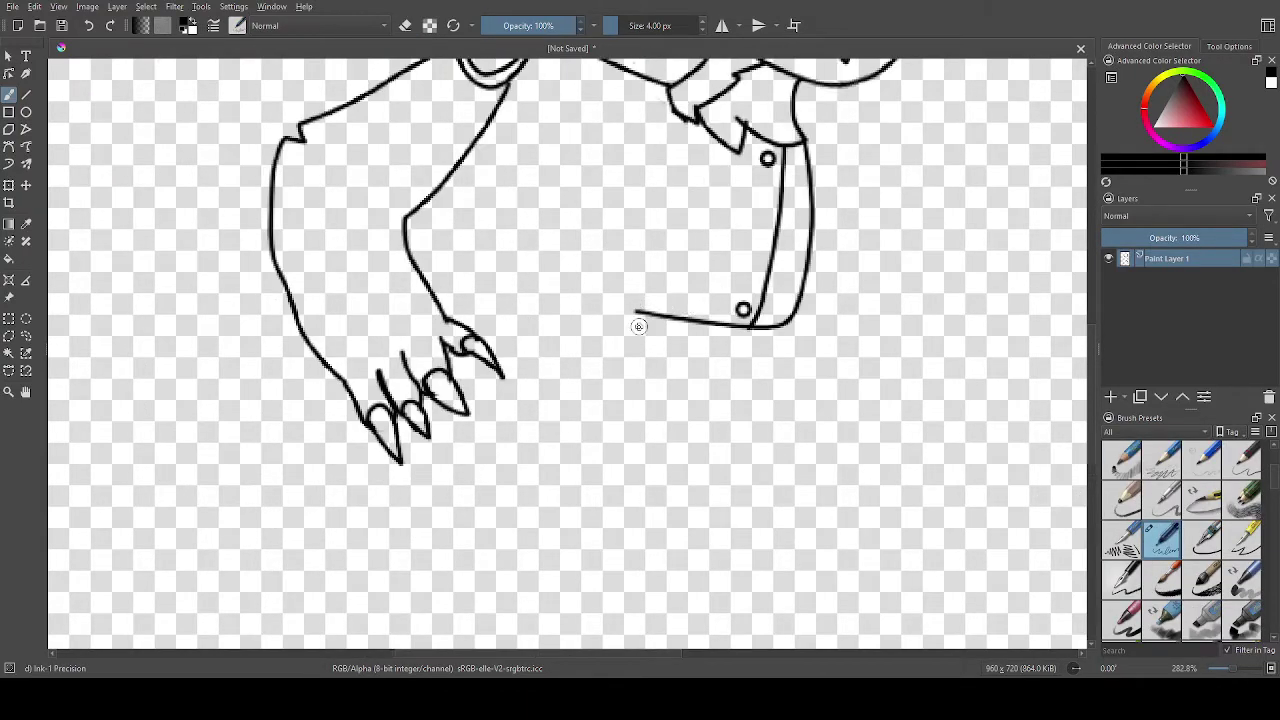
pyautogui.moveTo(590, 305)
pyautogui.mouseDown()
pyautogui.moveTo(540, 291)
pyautogui.moveTo(513, 263)
pyautogui.moveTo(506, 116)
pyautogui.mouseUp()
pyautogui.scroll(-4, 507, 80)
pyautogui.scroll(5, 512, 72)
pyautogui.hotkey('ctrl', 'z')
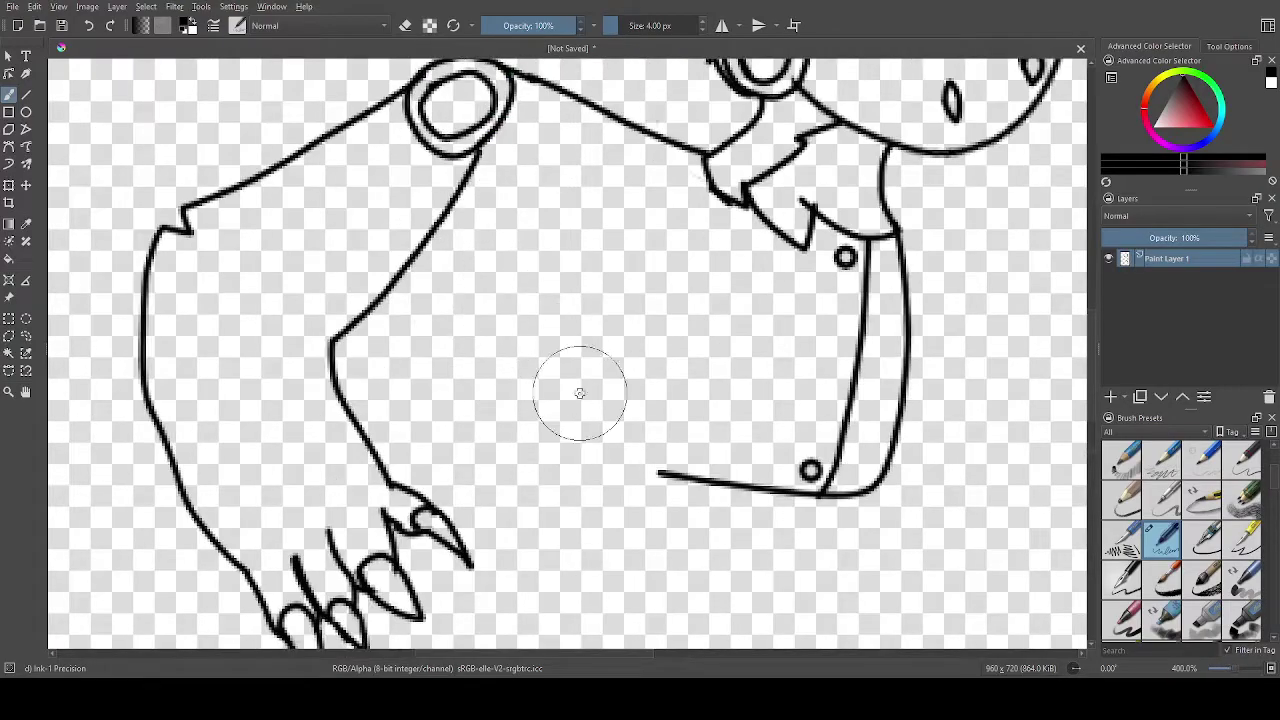
pyautogui.moveTo(663, 473)
pyautogui.mouseDown()
pyautogui.moveTo(474, 412)
pyautogui.moveTo(460, 380)
pyautogui.moveTo(458, 256)
pyautogui.moveTo(472, 150)
pyautogui.mouseUp()
pyautogui.scroll(1, 472, 150)
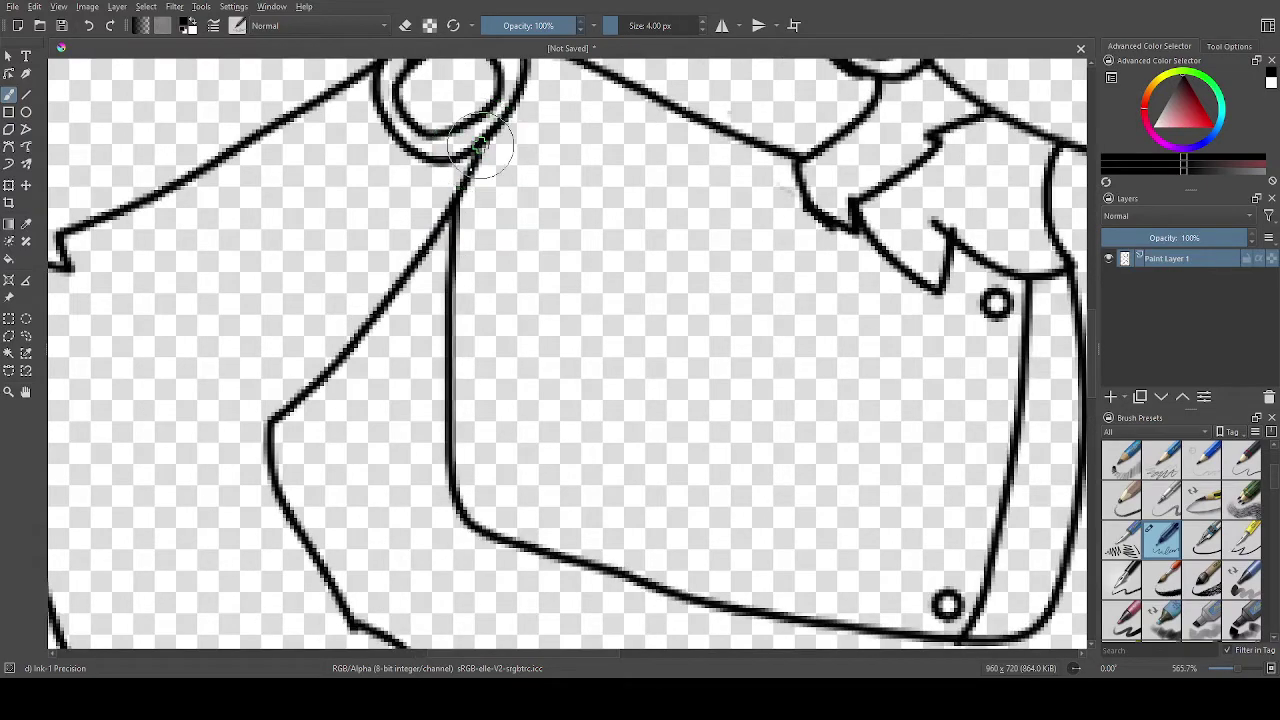
# Draw a curved line across the arm from the inner elbow bend to the outer edge.
pyautogui.scroll(-3, 458, 187)
pyautogui.scroll(1, 389, 265)
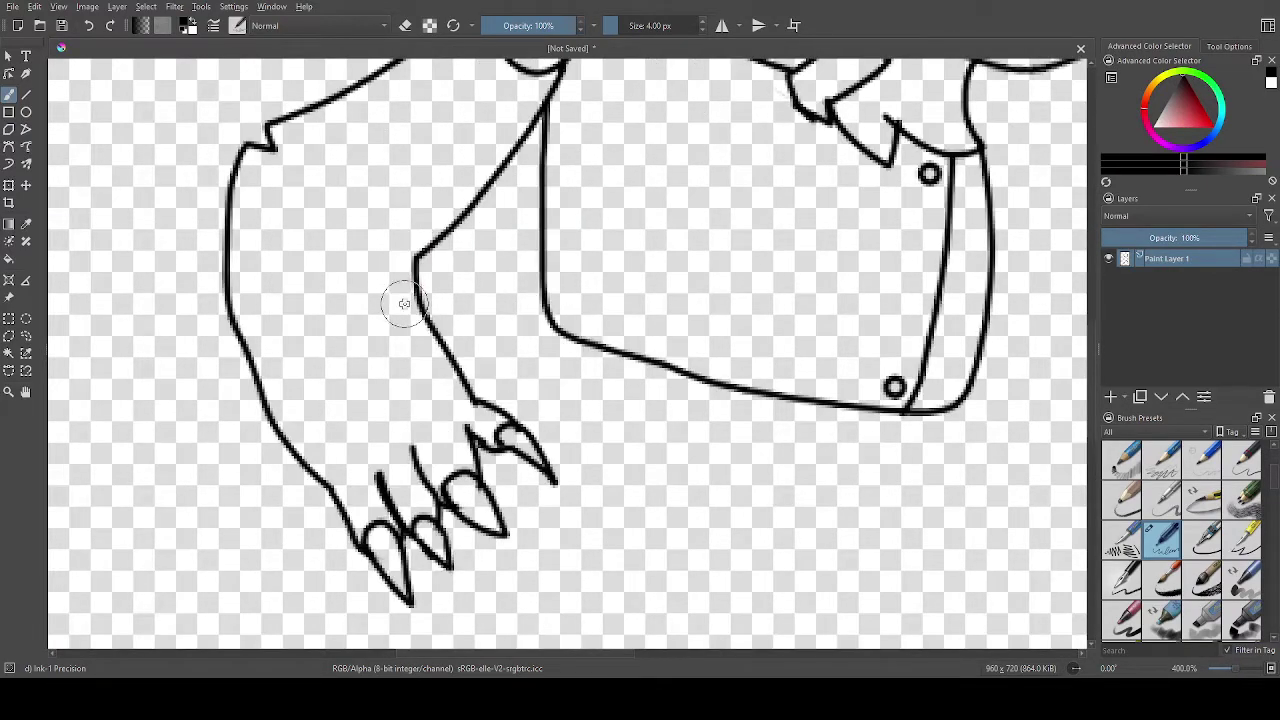
pyautogui.moveTo(418, 258)
pyautogui.mouseDown()
pyautogui.moveTo(296, 275)
pyautogui.moveTo(260, 310)
pyautogui.mouseUp()
pyautogui.scroll(-3, 321, 361)
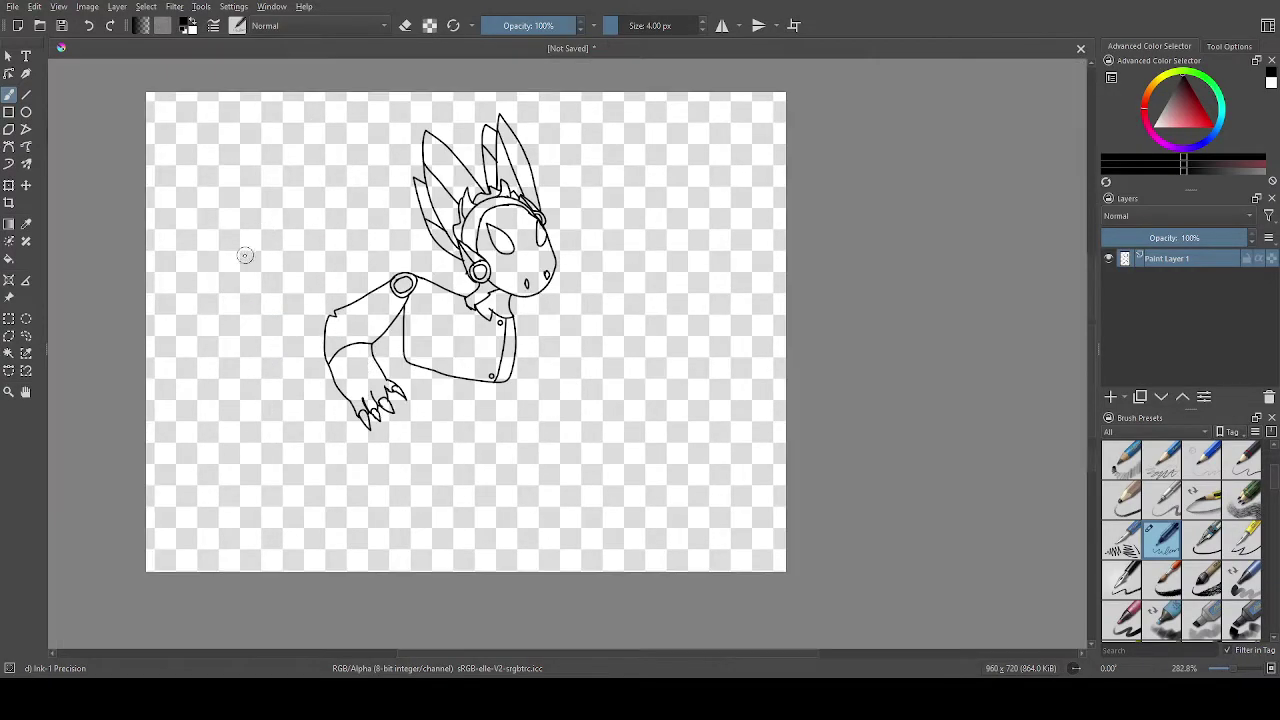
# Draw long pointed stripes running down the forearm from the curved elbow line.
pyautogui.scroll(4, 349, 307)
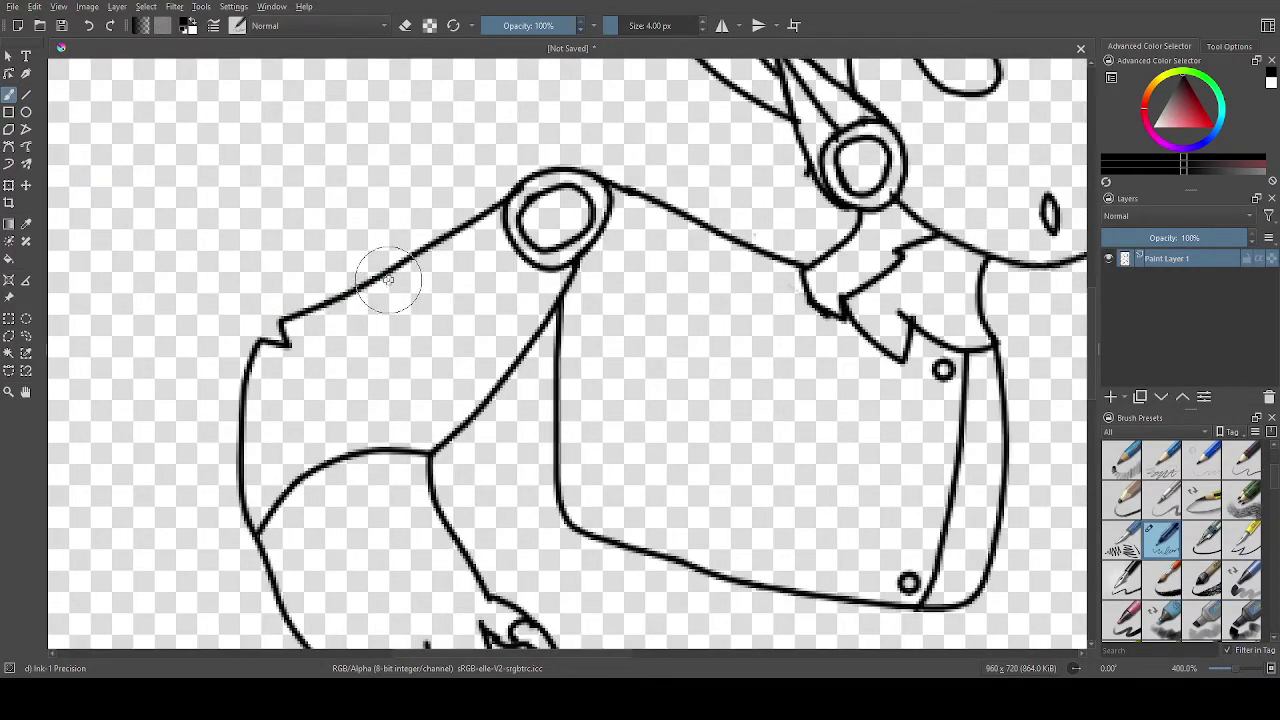
pyautogui.scroll(-4, 366, 486)
pyautogui.scroll(4, 346, 479)
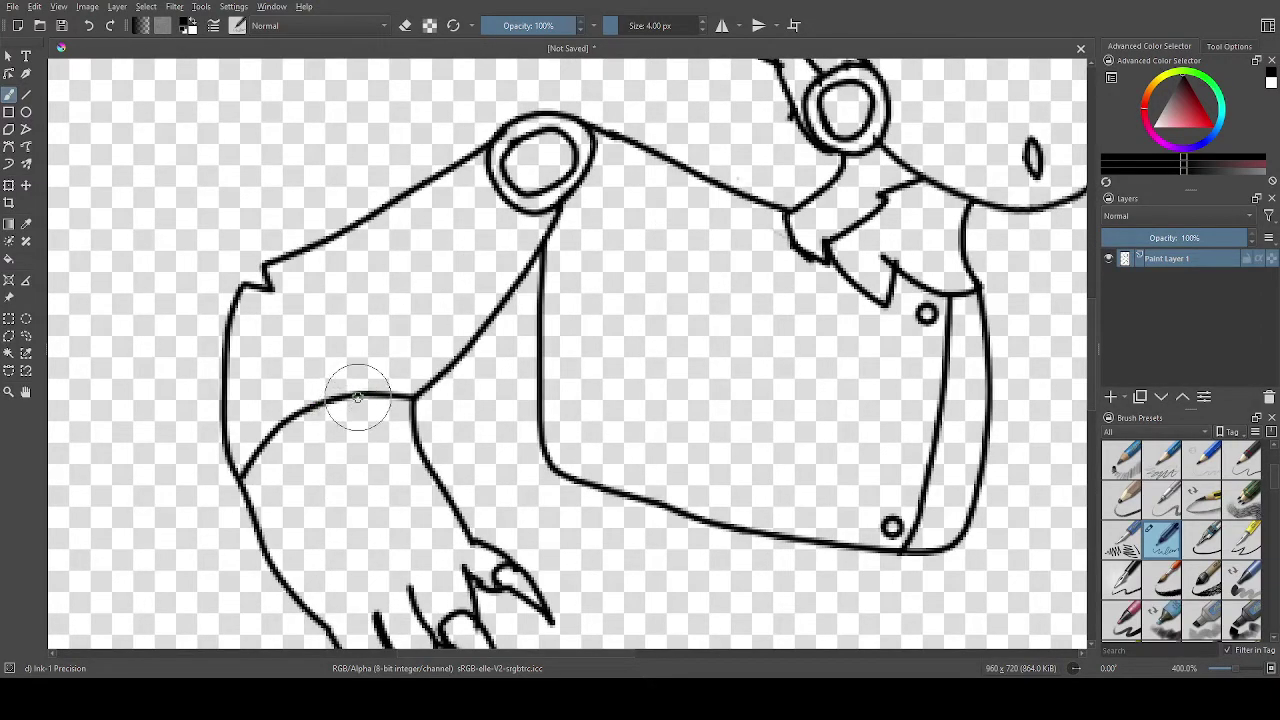
pyautogui.moveTo(355, 397)
pyautogui.mouseDown()
pyautogui.moveTo(396, 529)
pyautogui.moveTo(423, 566)
pyautogui.moveTo(391, 408)
pyautogui.mouseUp()
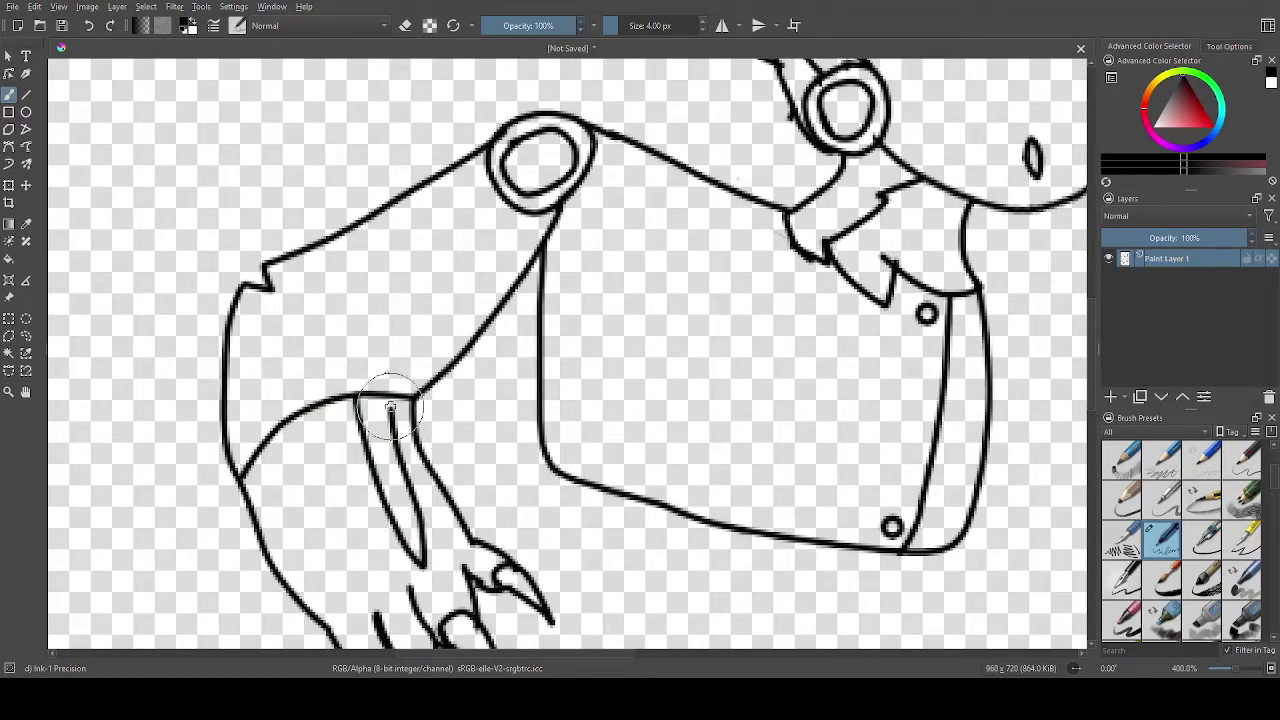
pyautogui.moveTo(255, 460)
pyautogui.mouseDown()
pyautogui.moveTo(300, 556)
pyautogui.moveTo(336, 585)
pyautogui.moveTo(290, 420)
pyautogui.mouseUp()
# Draw pointed, tooth-shaped markings hanging from the upper arm's outer edge.
pyautogui.scroll(1, 402, 213)
pyautogui.moveTo(430, 181); pyautogui.dragTo(497, 258)
pyautogui.hotkey('ctrl', 'z')
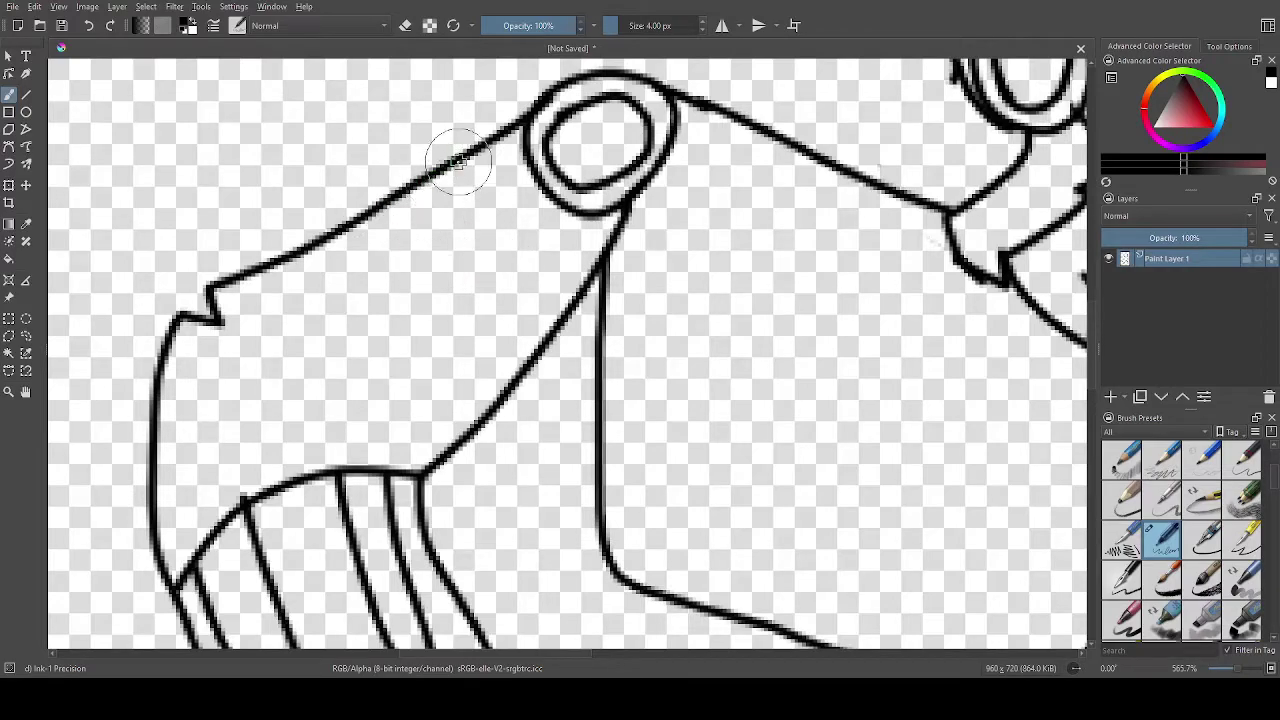
pyautogui.moveTo(463, 160)
pyautogui.mouseDown()
pyautogui.moveTo(487, 242)
pyautogui.moveTo(407, 190)
pyautogui.moveTo(427, 318)
pyautogui.moveTo(401, 315)
pyautogui.moveTo(323, 237)
pyautogui.mouseUp()
pyautogui.scroll(-5, 322, 237)
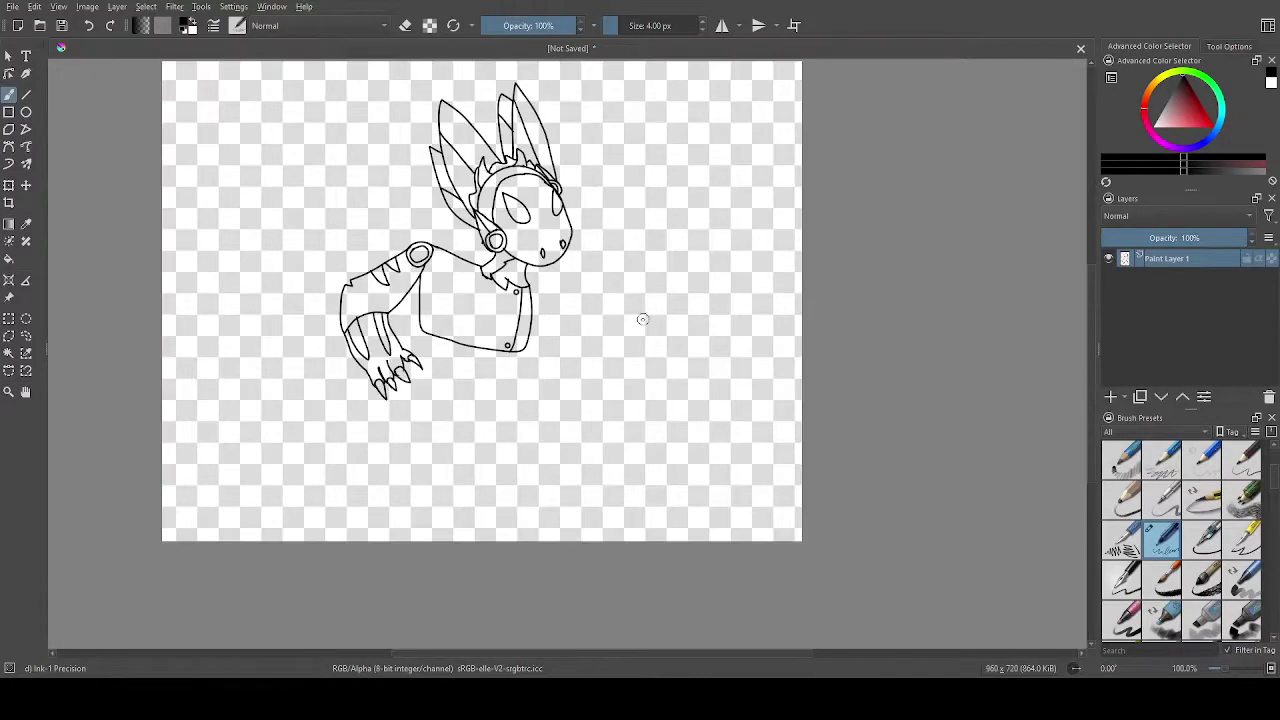
# Enlarge the small eraser to 31.17 px and erase the body's rear edge together with its lower corner.
pyautogui.scroll(2, 518, 380)
pyautogui.scroll(1, 251, 239)
pyautogui.press('e')
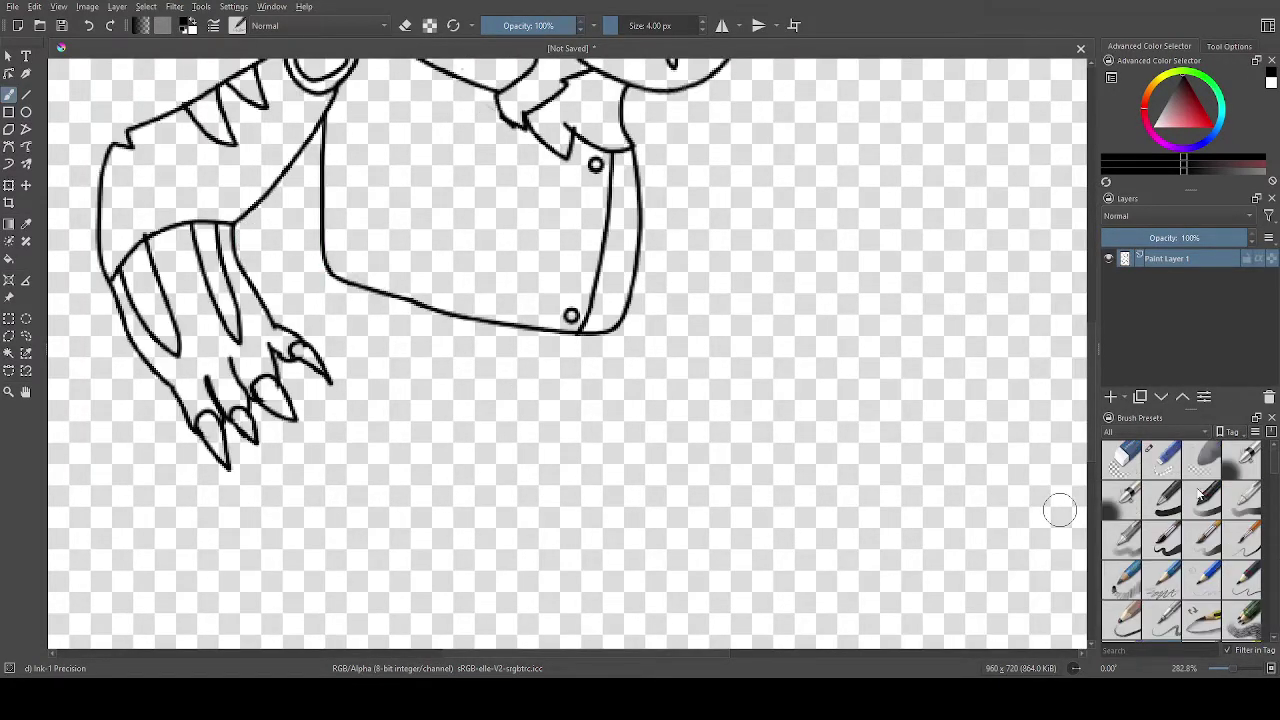
pyautogui.click(642, 20)
pyautogui.moveTo(345, 140)
pyautogui.mouseDown()
pyautogui.moveTo(334, 286)
pyautogui.moveTo(345, 300)
pyautogui.mouseUp()
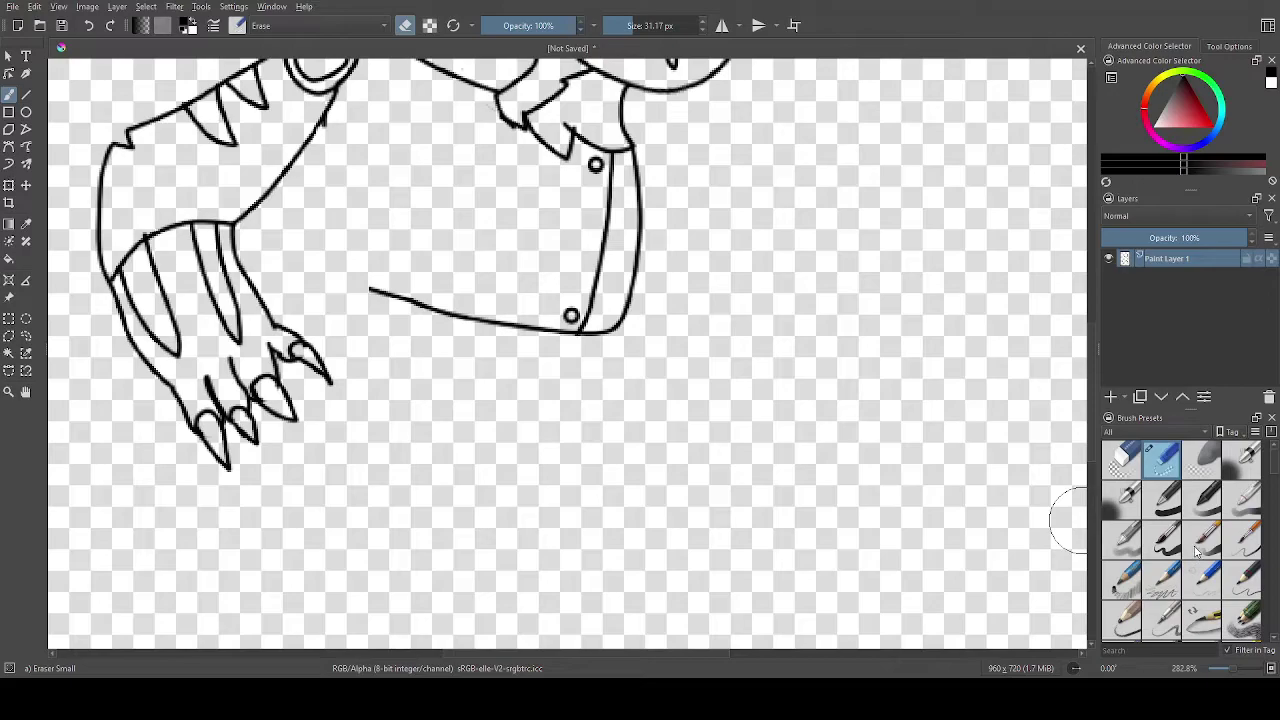
# Redraw the body's rear edge with the Ink-1 Precision brush, curving from the belly line up to the arm, with a short line toward the hand.
pyautogui.scroll(-2, 1195, 553)
pyautogui.click(1162, 500)
pyautogui.scroll(1, 306, 138)
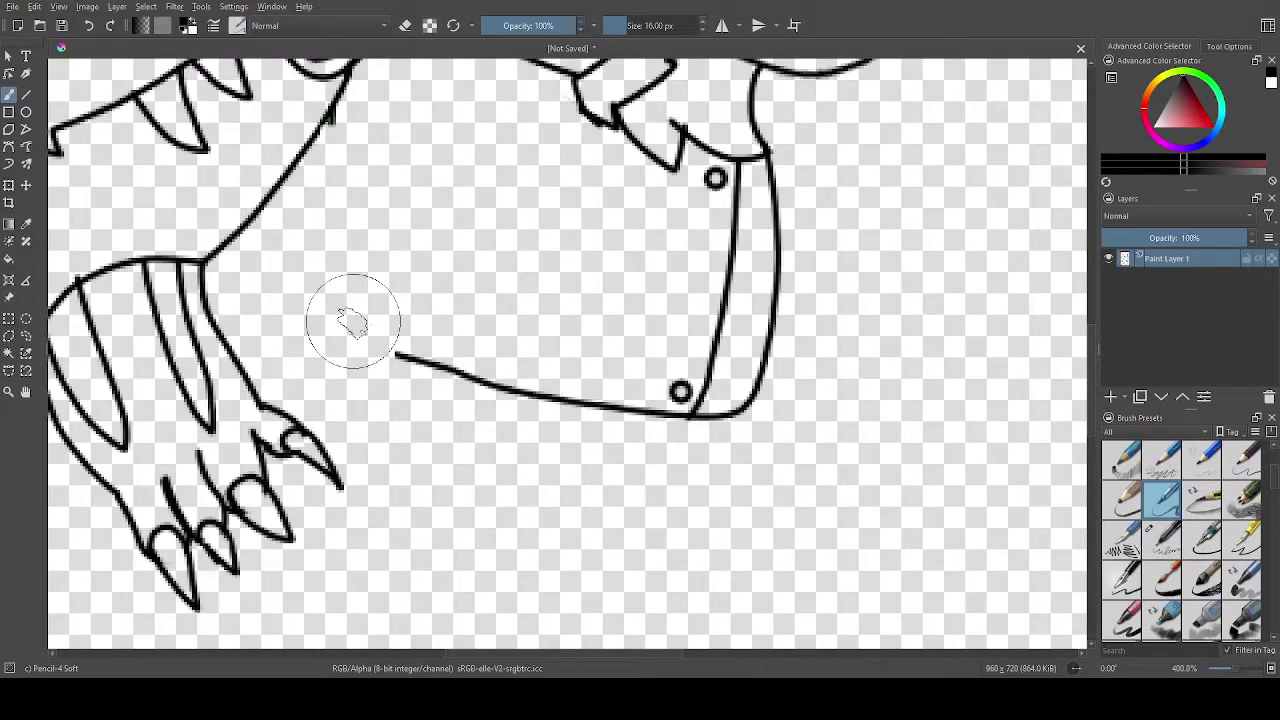
pyautogui.click(1162, 540)
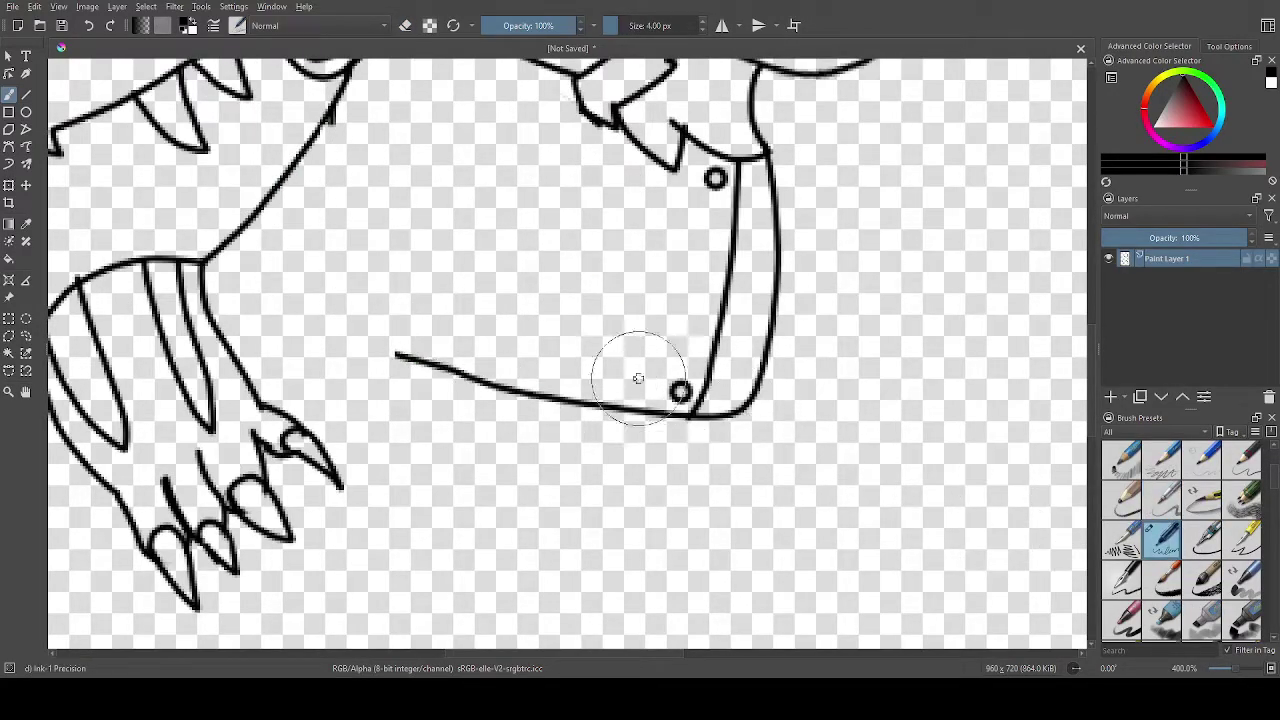
pyautogui.moveTo(398, 350)
pyautogui.mouseDown()
pyautogui.moveTo(359, 342)
pyautogui.moveTo(316, 303)
pyautogui.moveTo(305, 255)
pyautogui.moveTo(318, 118)
pyautogui.mouseUp()
# Draw the lower torso's front edge down from the chest piece's lower corner, with a small notch and a short inward stroke at its end.
pyautogui.scroll(-1, 353, 127)
pyautogui.scroll(2, 353, 127)
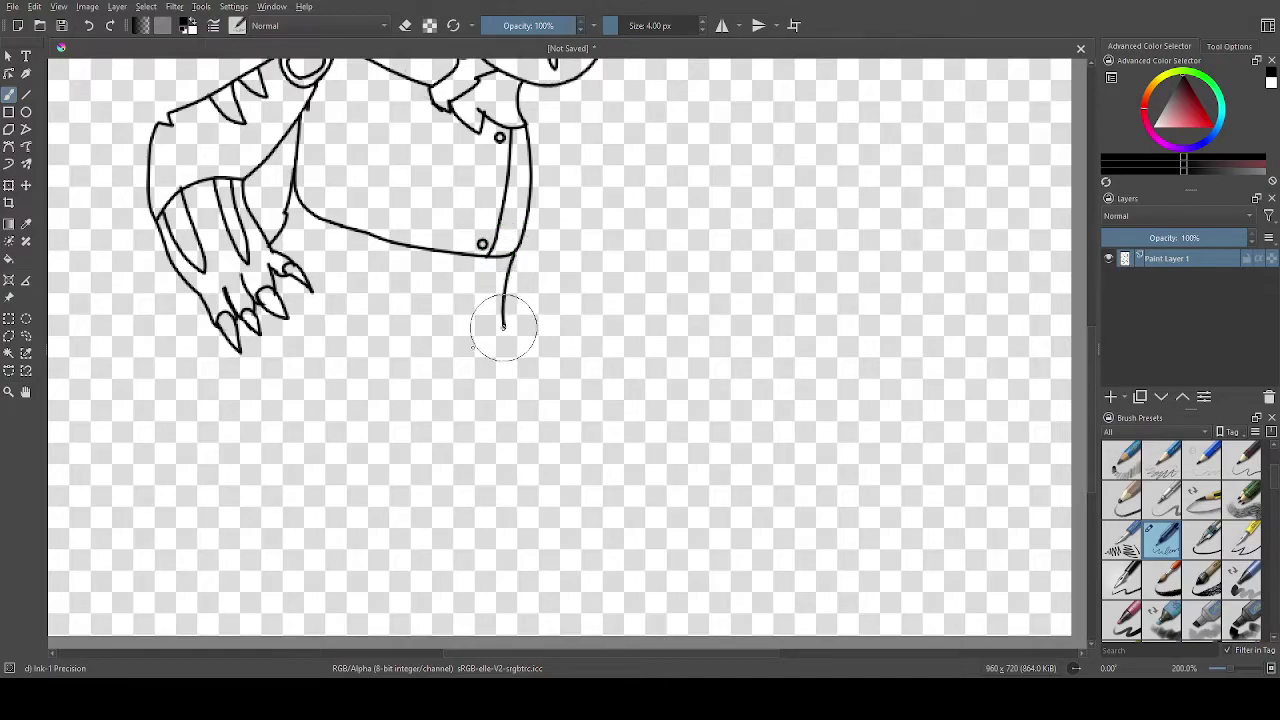
pyautogui.moveTo(482, 385); pyautogui.dragTo(498, 439)
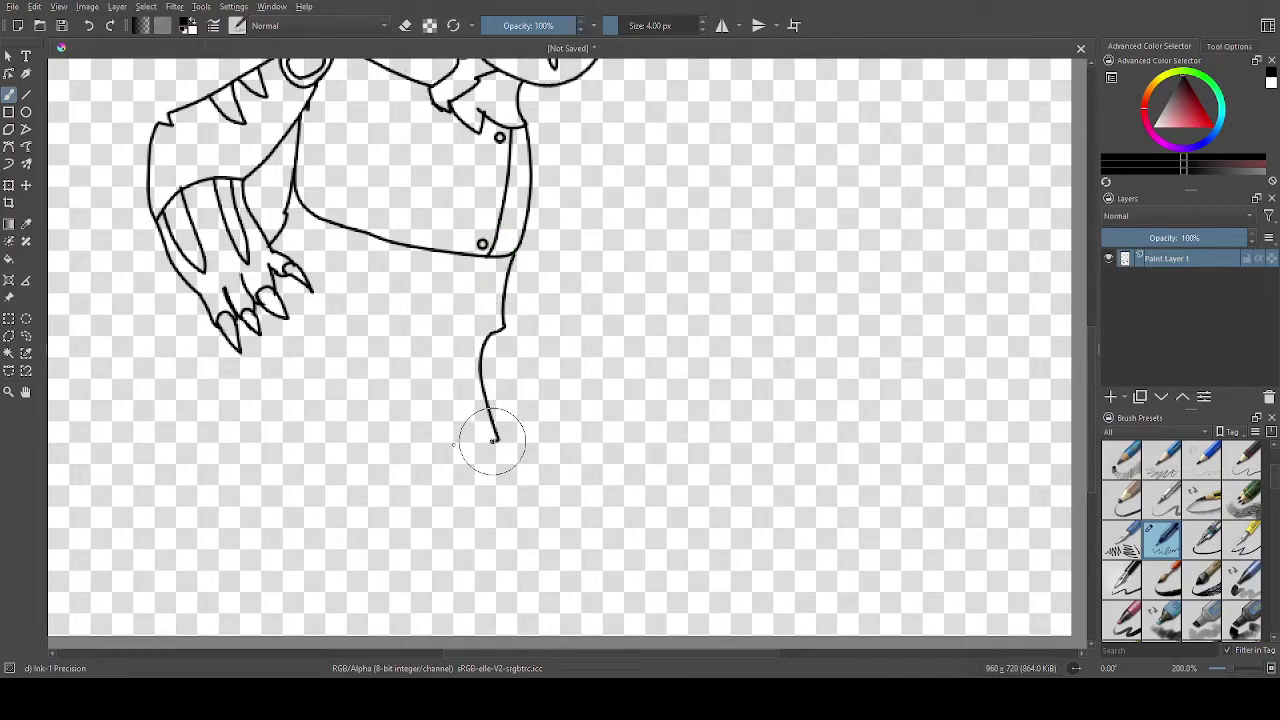
pyautogui.scroll(-4, 448, 441)
pyautogui.scroll(2, 416, 370)
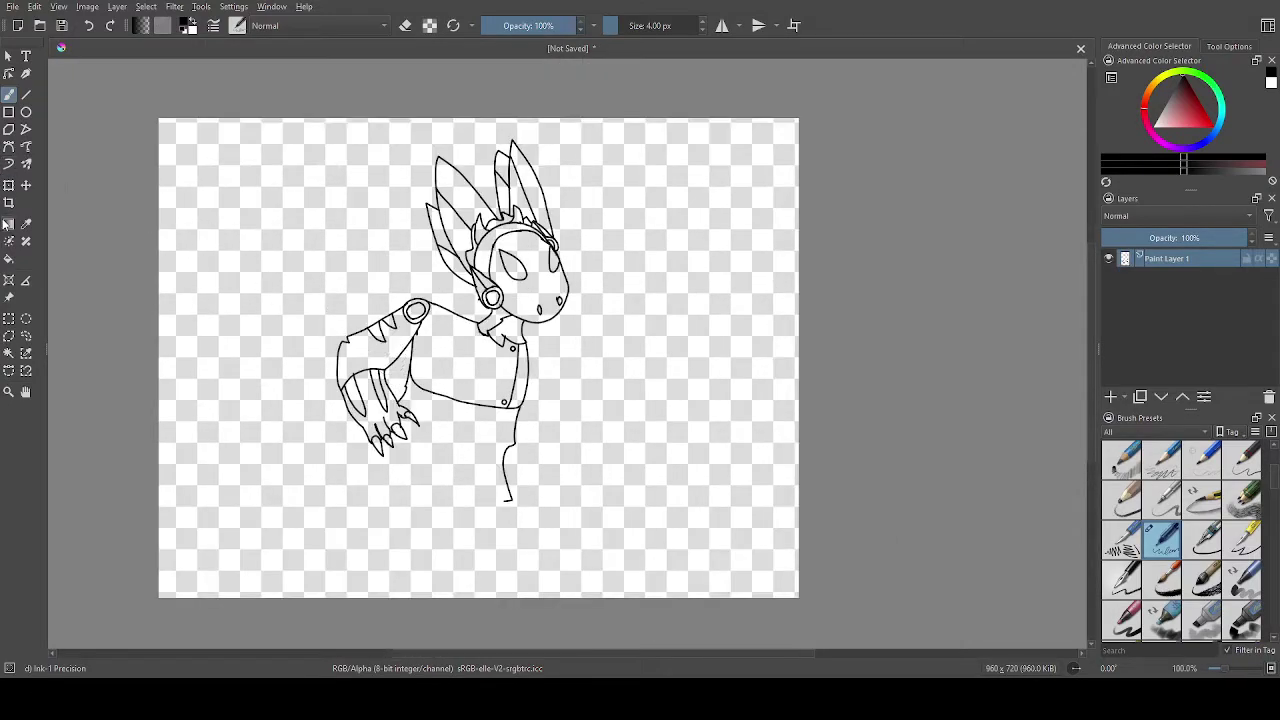
# Move the whole drawing toward the right side of the canvas and slightly upward, and return to the brush.
pyautogui.click(26, 185)
pyautogui.moveTo(557, 434)
pyautogui.mouseDown()
pyautogui.moveTo(594, 414)
pyautogui.moveTo(637, 429)
pyautogui.moveTo(630, 420)
pyautogui.mouseUp()
pyautogui.click(8, 93)
# Draw the lower torso's jagged rear edge below the hand and join it to the front edge with a wavy bottom line.
pyautogui.scroll(3, 466, 503)
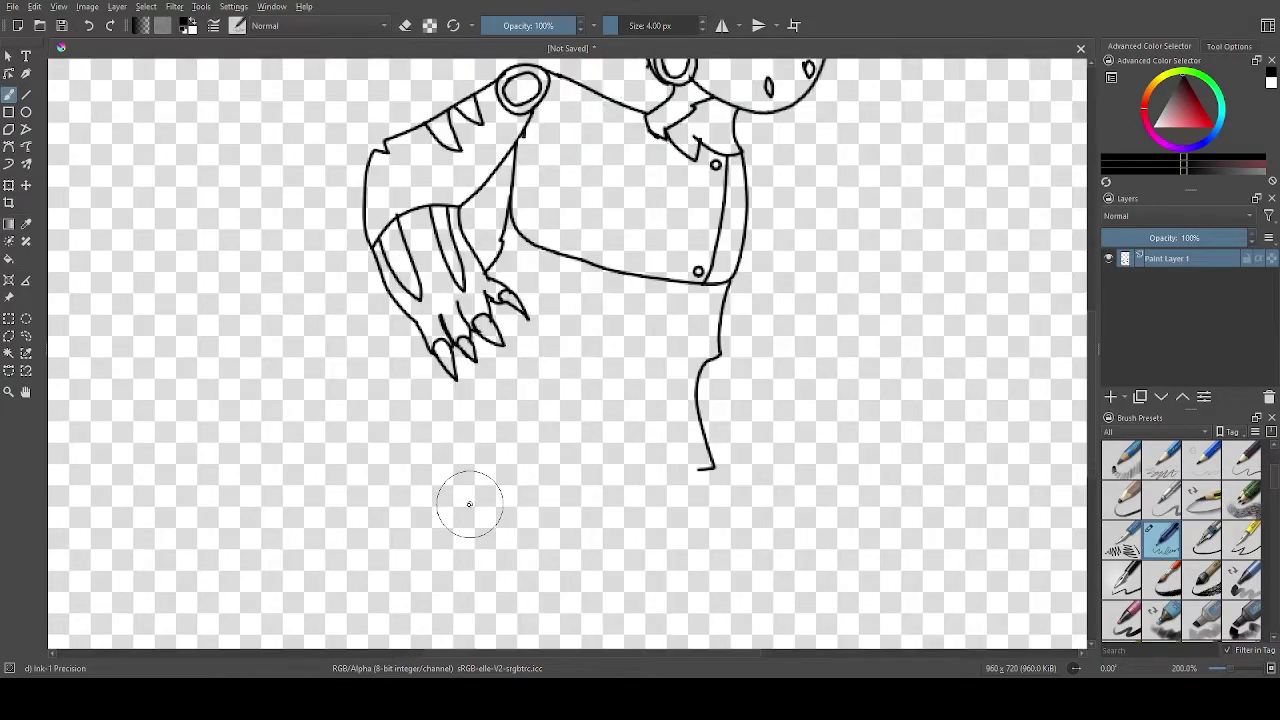
pyautogui.scroll(1, 447, 352)
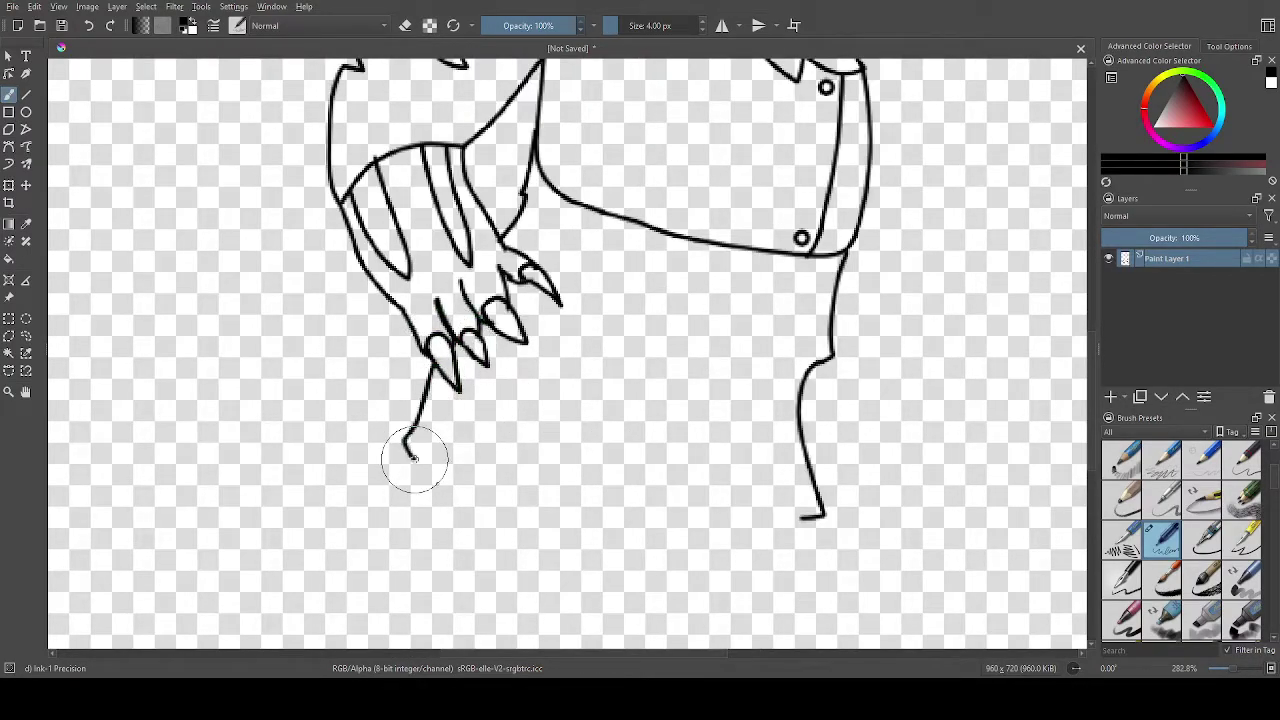
pyautogui.scroll(-5, 847, 462)
pyautogui.scroll(5, 829, 437)
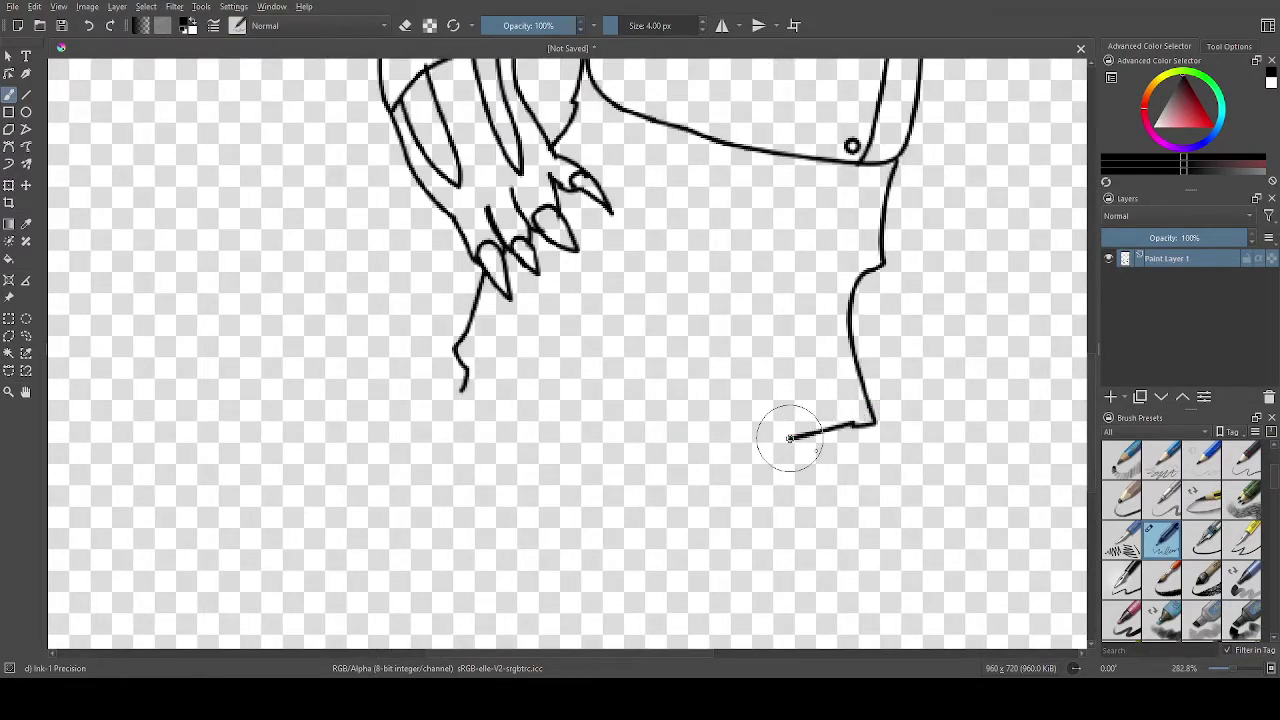
pyautogui.moveTo(792, 438); pyautogui.dragTo(724, 460)
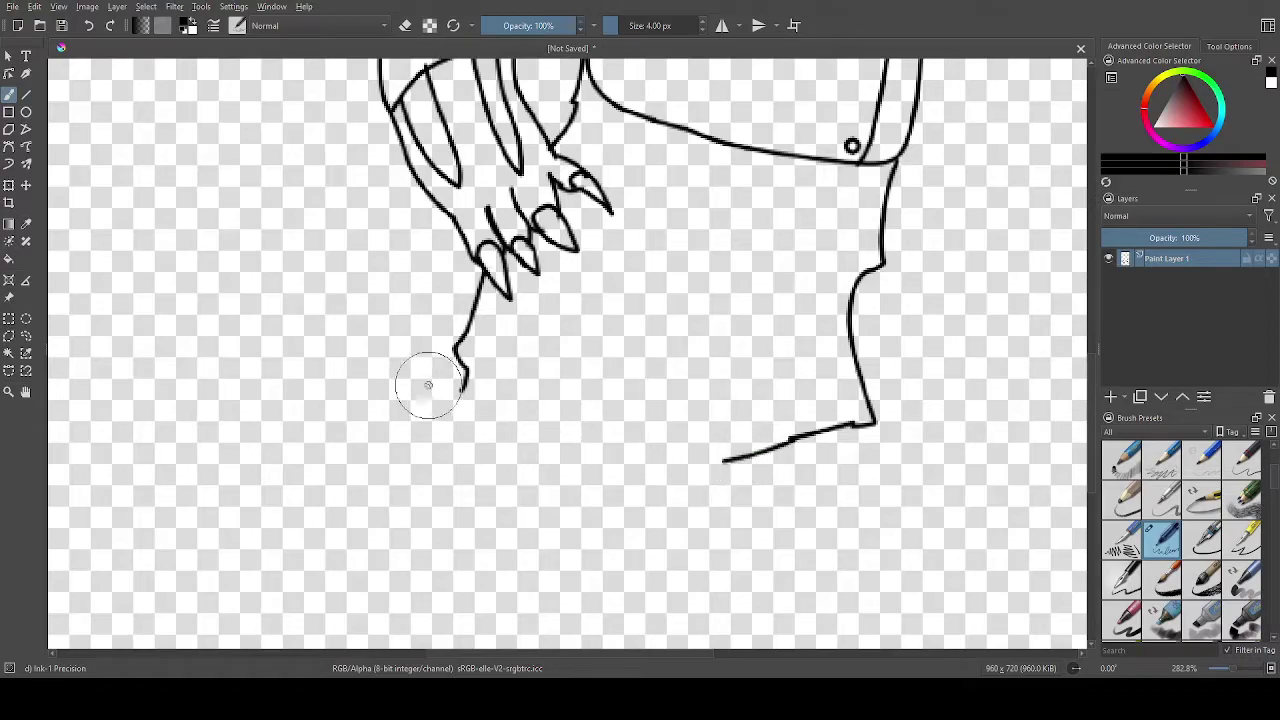
pyautogui.moveTo(463, 390)
pyautogui.mouseDown()
pyautogui.moveTo(439, 420)
pyautogui.moveTo(452, 440)
pyautogui.moveTo(505, 448)
pyautogui.moveTo(595, 429)
pyautogui.mouseUp()
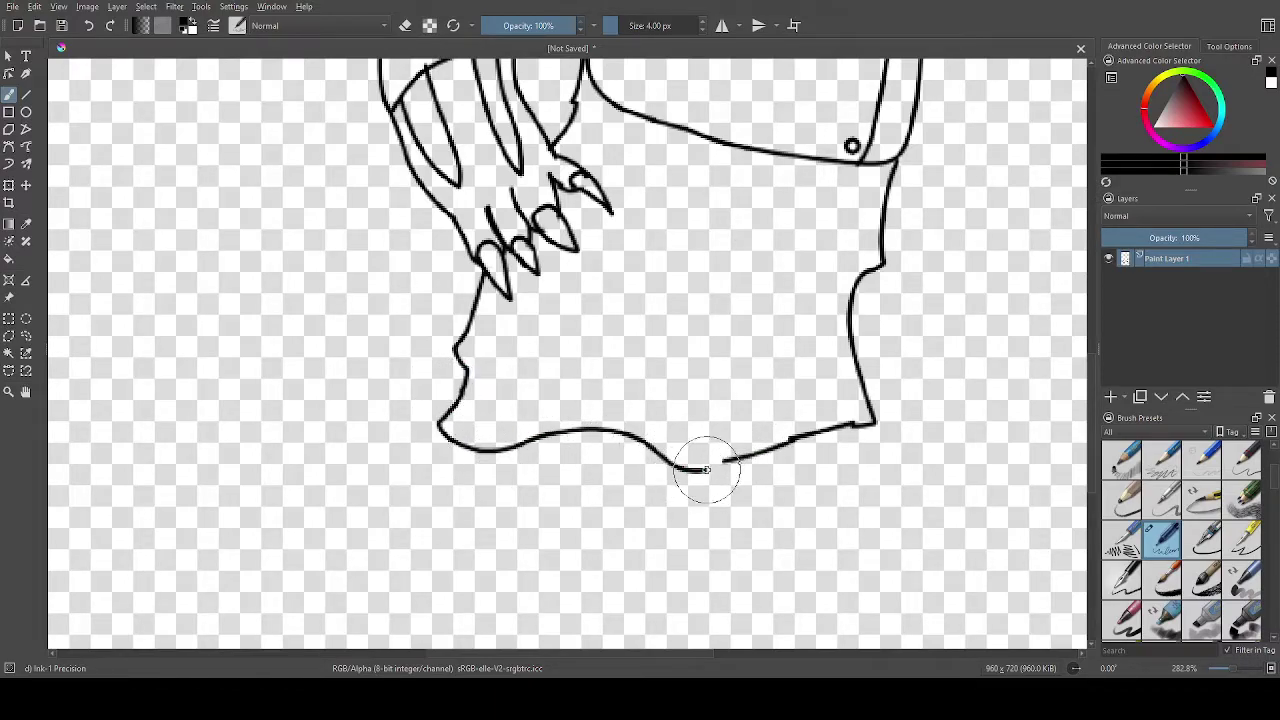
pyautogui.scroll(-2, 621, 480)
pyautogui.scroll(3, 620, 517)
pyautogui.moveTo(411, 368)
pyautogui.mouseDown()
pyautogui.moveTo(341, 525)
pyautogui.moveTo(329, 591)
pyautogui.mouseUp()
pyautogui.scroll(-4, 406, 603)
pyautogui.scroll(2, 380, 466)
# Erase the torso's wavy bottom line near the rear corner with the small eraser and redraw it as a high arch with the ink brush.
pyautogui.scroll(-3, 351, 463)
pyautogui.click(1166, 464)
pyautogui.scroll(4, 251, 471)
pyautogui.scroll(-5, 200, 470)
pyautogui.scroll(4, 143, 469)
pyautogui.scroll(2, 200, 467)
pyautogui.moveTo(215, 468)
pyautogui.mouseDown()
pyautogui.moveTo(378, 459)
pyautogui.moveTo(485, 495)
pyautogui.mouseUp()
pyautogui.press('/')
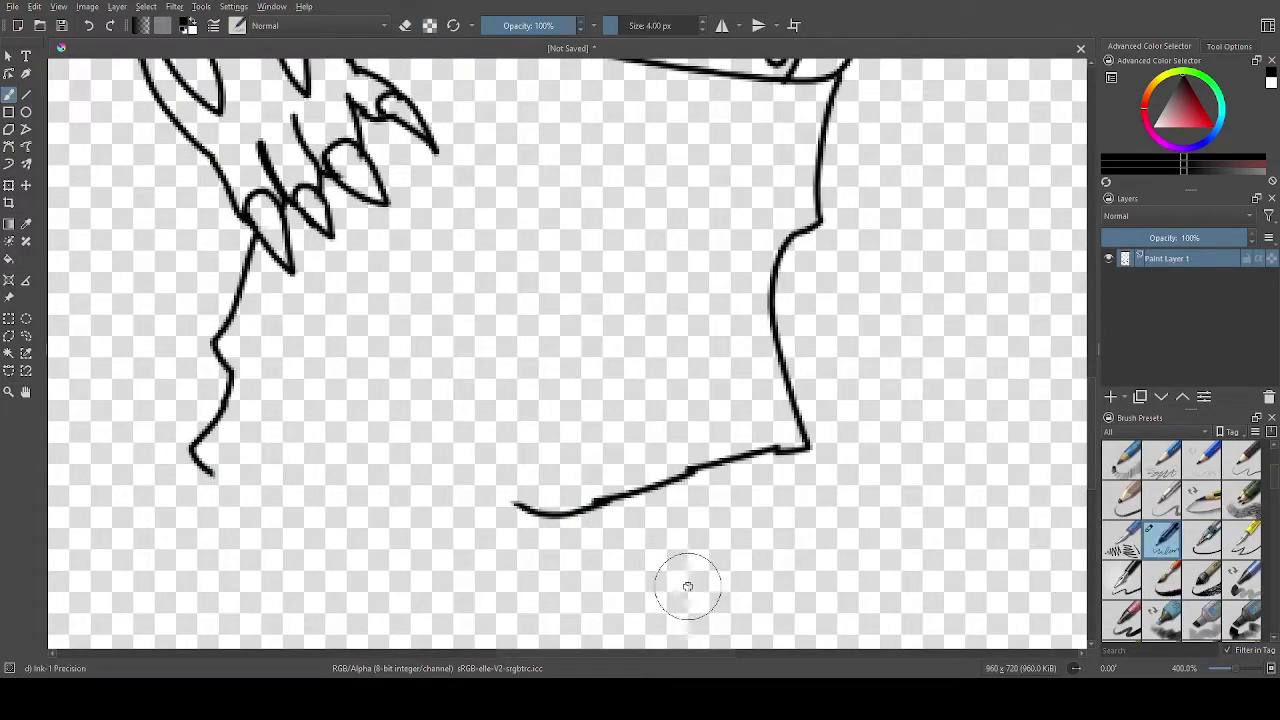
pyautogui.moveTo(527, 510)
pyautogui.mouseDown()
pyautogui.moveTo(484, 457)
pyautogui.moveTo(378, 430)
pyautogui.moveTo(292, 440)
pyautogui.mouseUp()
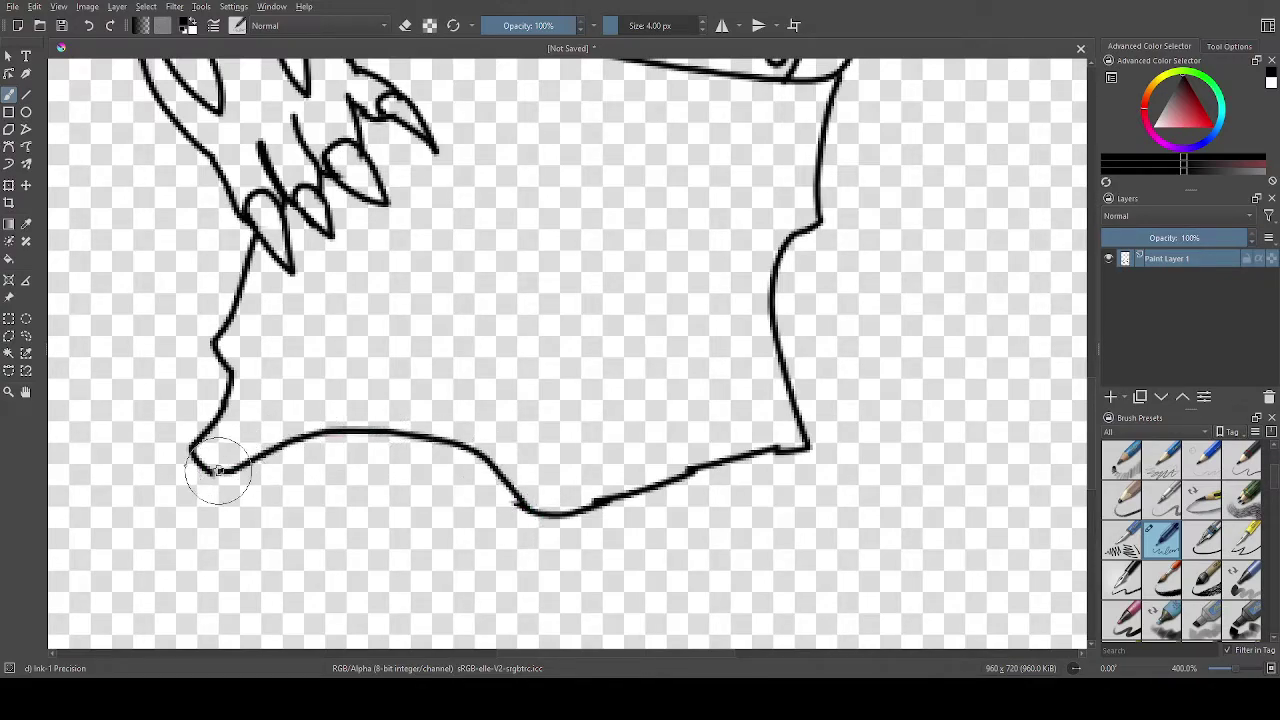
# Draw the rear leg's thigh section beneath the arch, with a slanted back edge, wavy lower edge and curved front edge.
pyautogui.scroll(-6, 164, 472)
pyautogui.scroll(4, 238, 396)
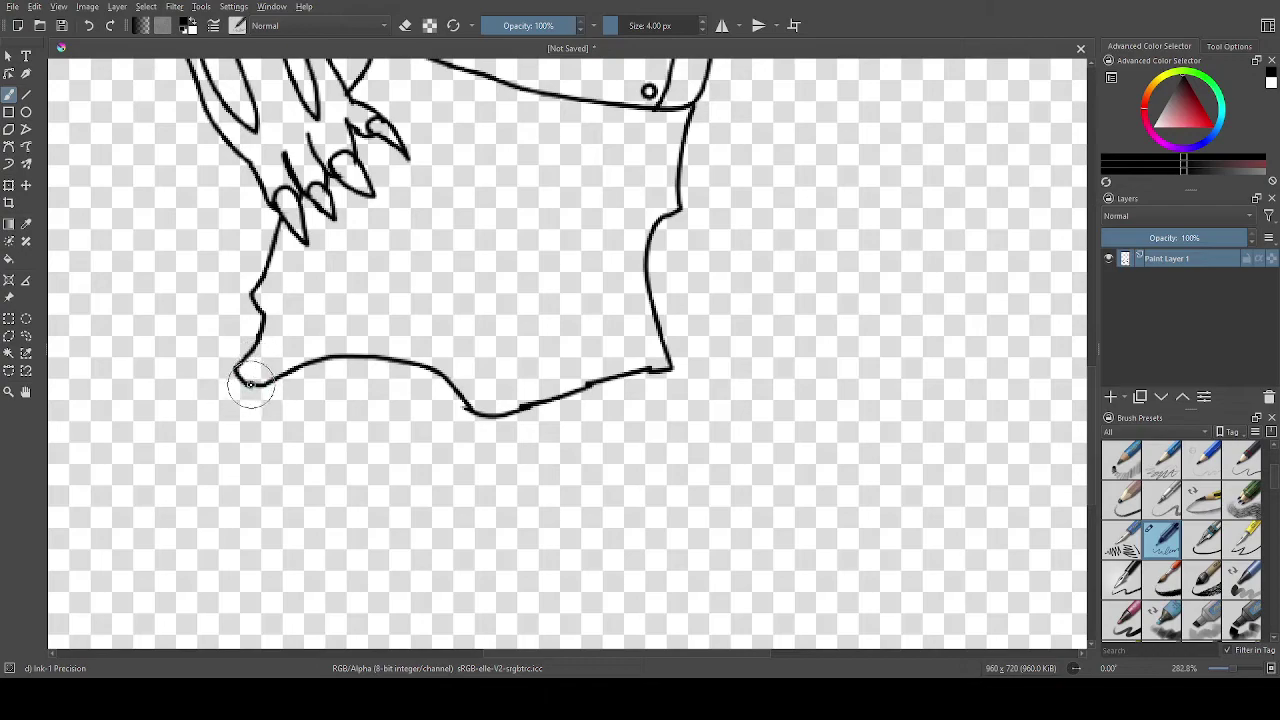
pyautogui.moveTo(254, 398)
pyautogui.mouseDown()
pyautogui.moveTo(199, 547)
pyautogui.moveTo(275, 557)
pyautogui.mouseUp()
pyautogui.moveTo(352, 582)
pyautogui.mouseDown()
pyautogui.moveTo(397, 588)
pyautogui.moveTo(451, 523)
pyautogui.moveTo(473, 465)
pyautogui.mouseUp()
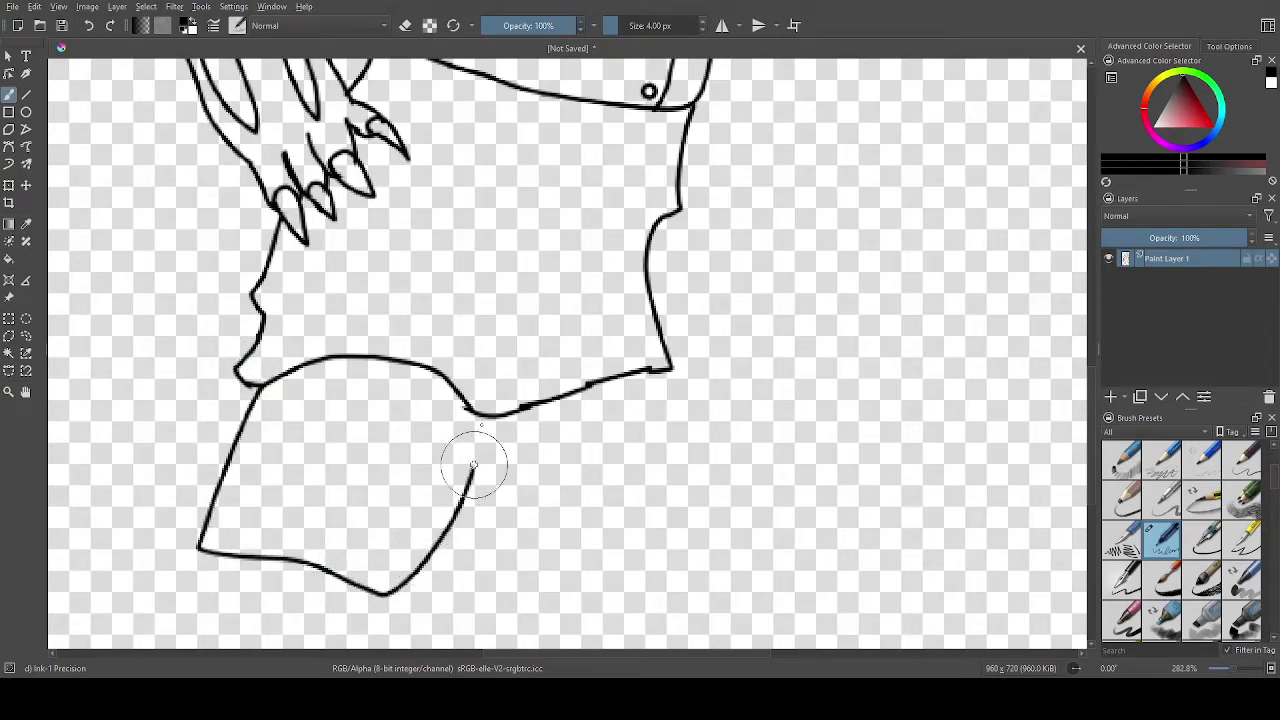
# Try to draw four curved lines running from the arch down to the lower edge of the rear thigh.
pyautogui.scroll(1, 445, 430)
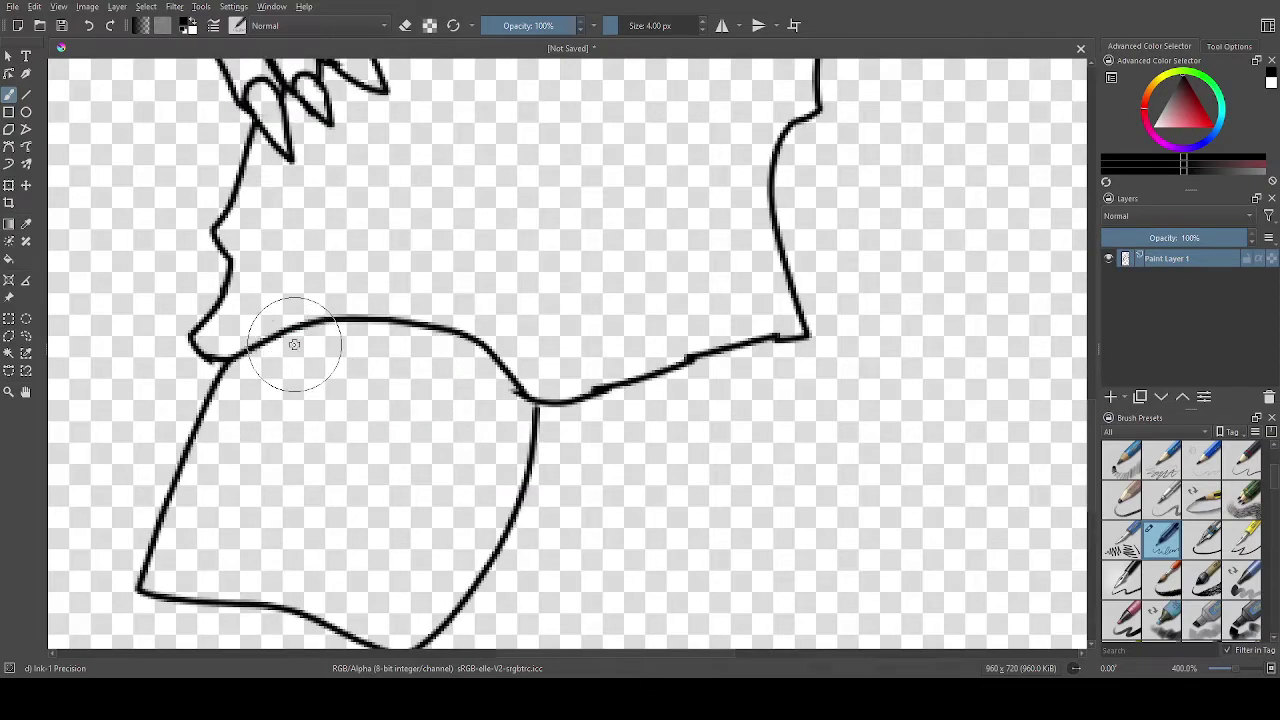
pyautogui.moveTo(264, 343); pyautogui.dragTo(226, 568)
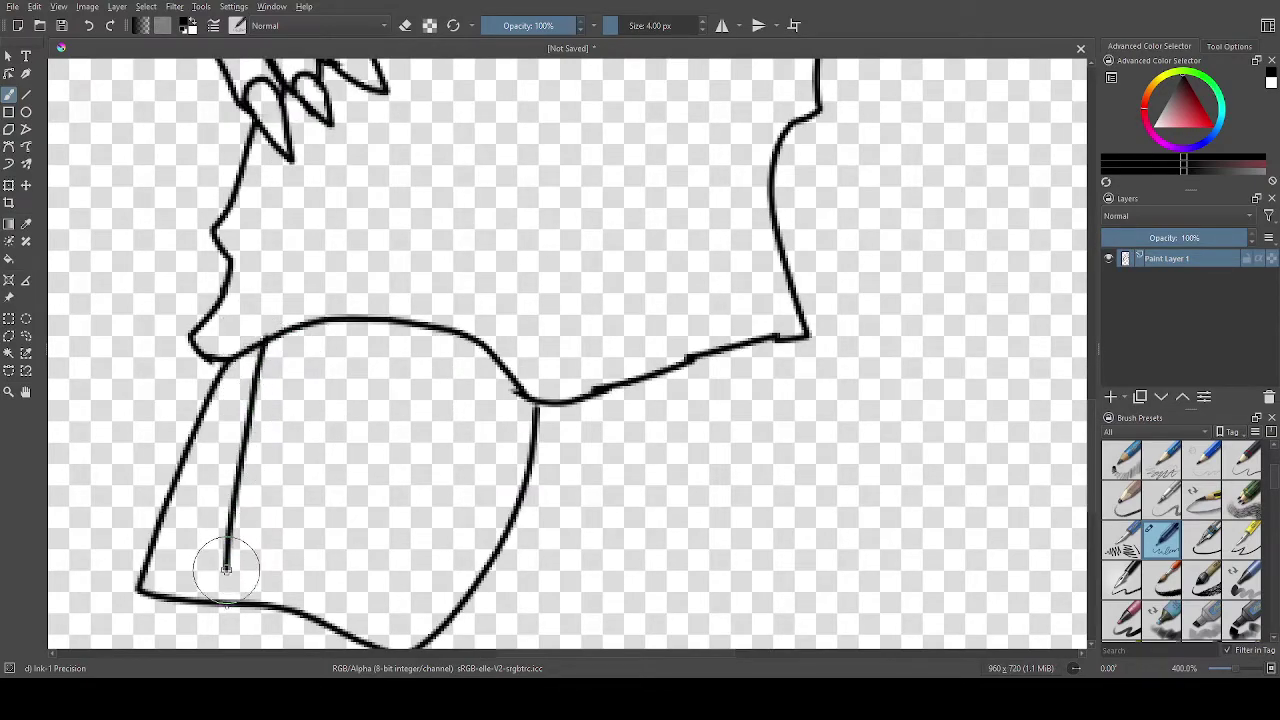
pyautogui.hotkey('ctrl', 'z')
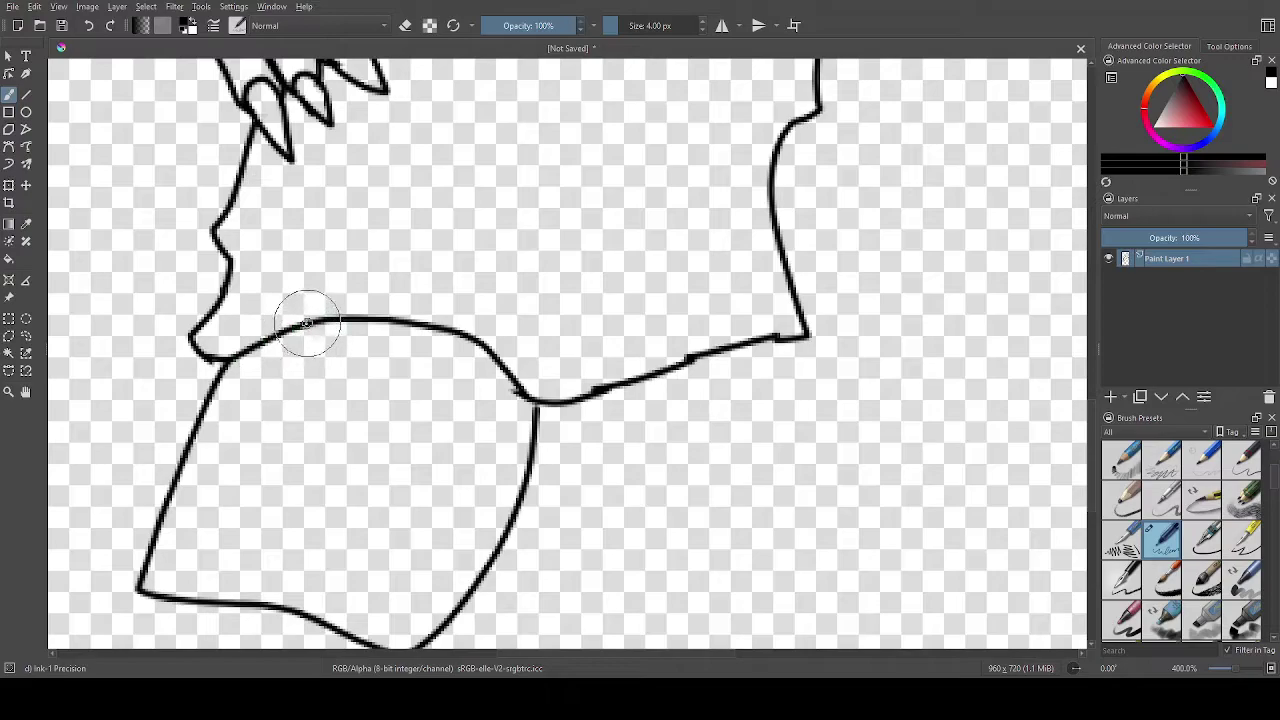
pyautogui.moveTo(300, 325)
pyautogui.mouseDown()
pyautogui.moveTo(258, 387)
pyautogui.moveTo(200, 583)
pyautogui.moveTo(155, 581)
pyautogui.moveTo(186, 487)
pyautogui.moveTo(288, 362)
pyautogui.mouseUp()
pyautogui.hotkey('ctrl', 'z')
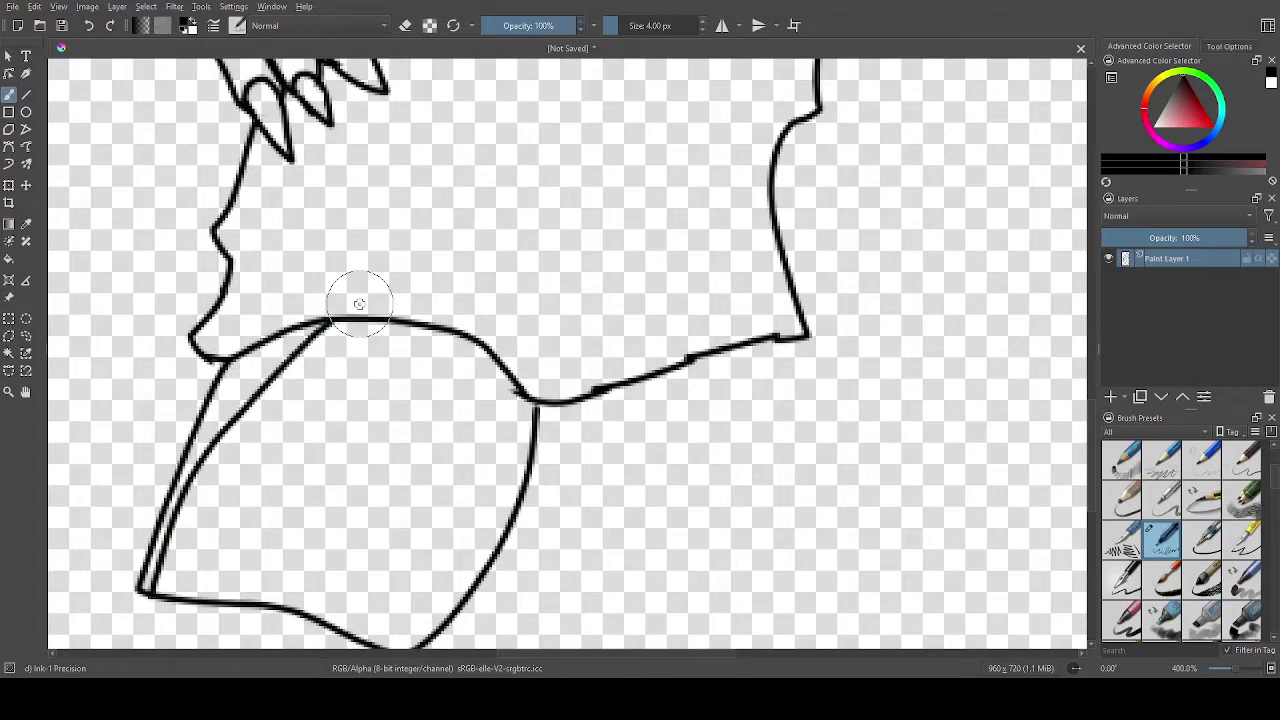
pyautogui.moveTo(366, 335)
pyautogui.mouseDown()
pyautogui.moveTo(319, 376)
pyautogui.moveTo(216, 567)
pyautogui.mouseUp()
pyautogui.moveTo(212, 589); pyautogui.dragTo(212, 601)
pyautogui.moveTo(296, 610)
pyautogui.mouseDown()
pyautogui.moveTo(331, 497)
pyautogui.moveTo(384, 425)
pyautogui.moveTo(478, 356)
pyautogui.mouseUp()
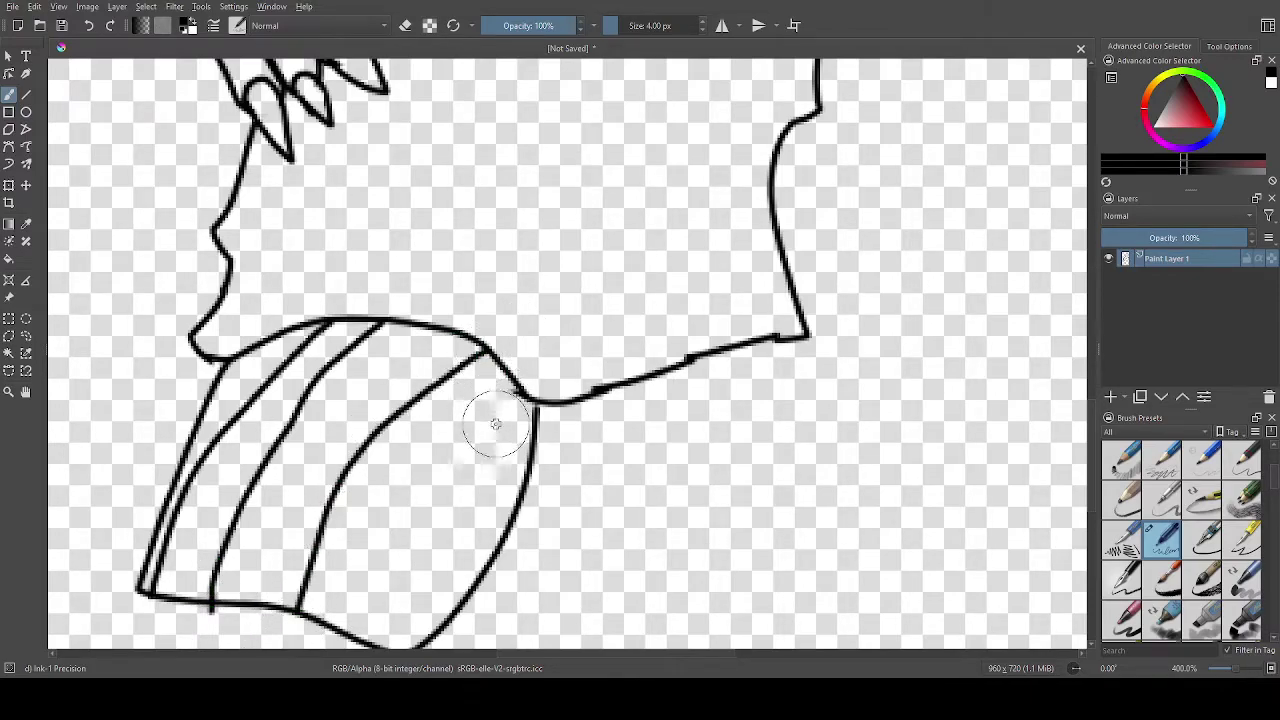
pyautogui.moveTo(517, 396)
pyautogui.mouseDown()
pyautogui.moveTo(414, 508)
pyautogui.moveTo(342, 619)
pyautogui.mouseUp()
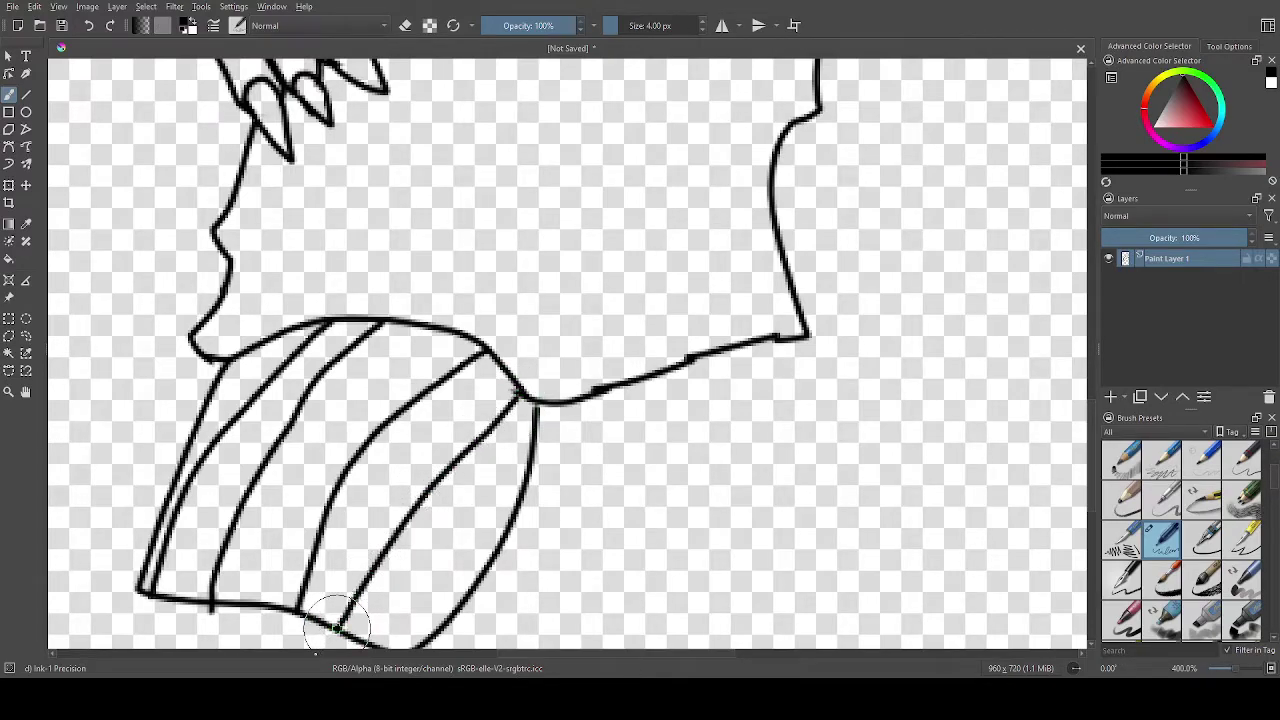
pyautogui.scroll(-6, 533, 402)
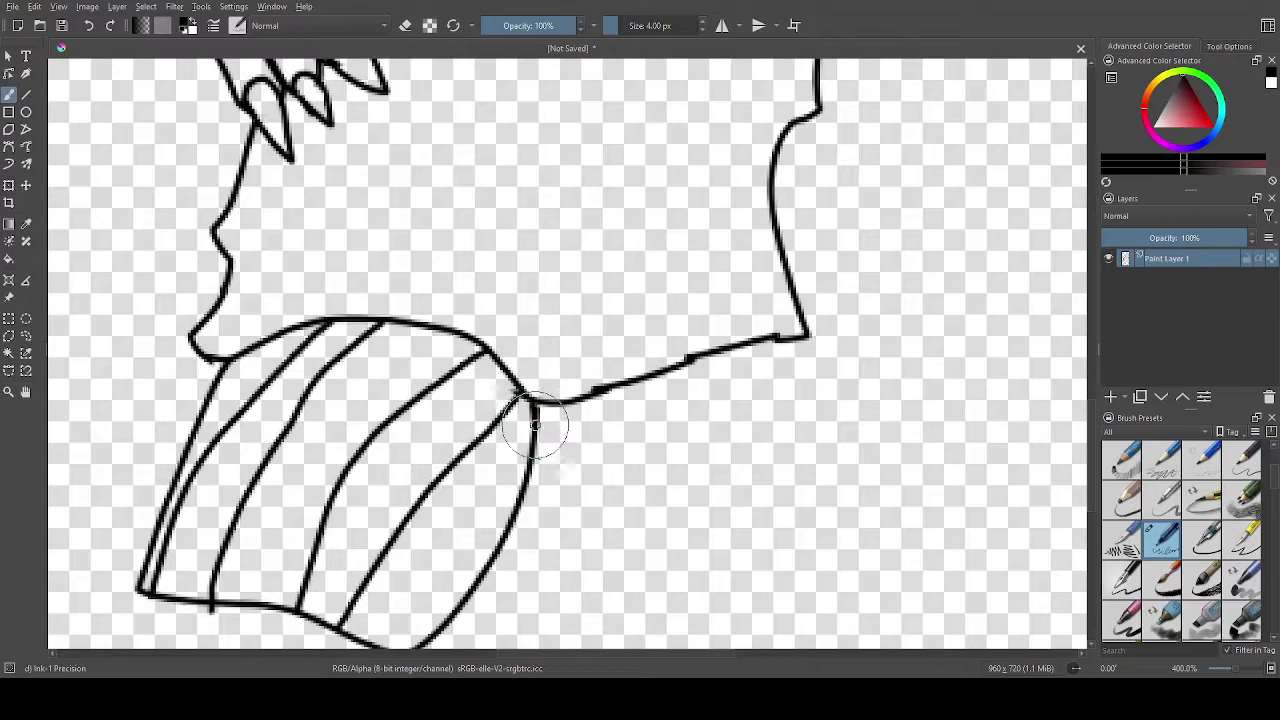
pyautogui.scroll(1, 508, 551)
pyautogui.hotkey('ctrl', 'z')
# Draw two pairs of curved lines down the rear thigh from the arch to its lower edge, forming two stripes.
pyautogui.scroll(2, 465, 419)
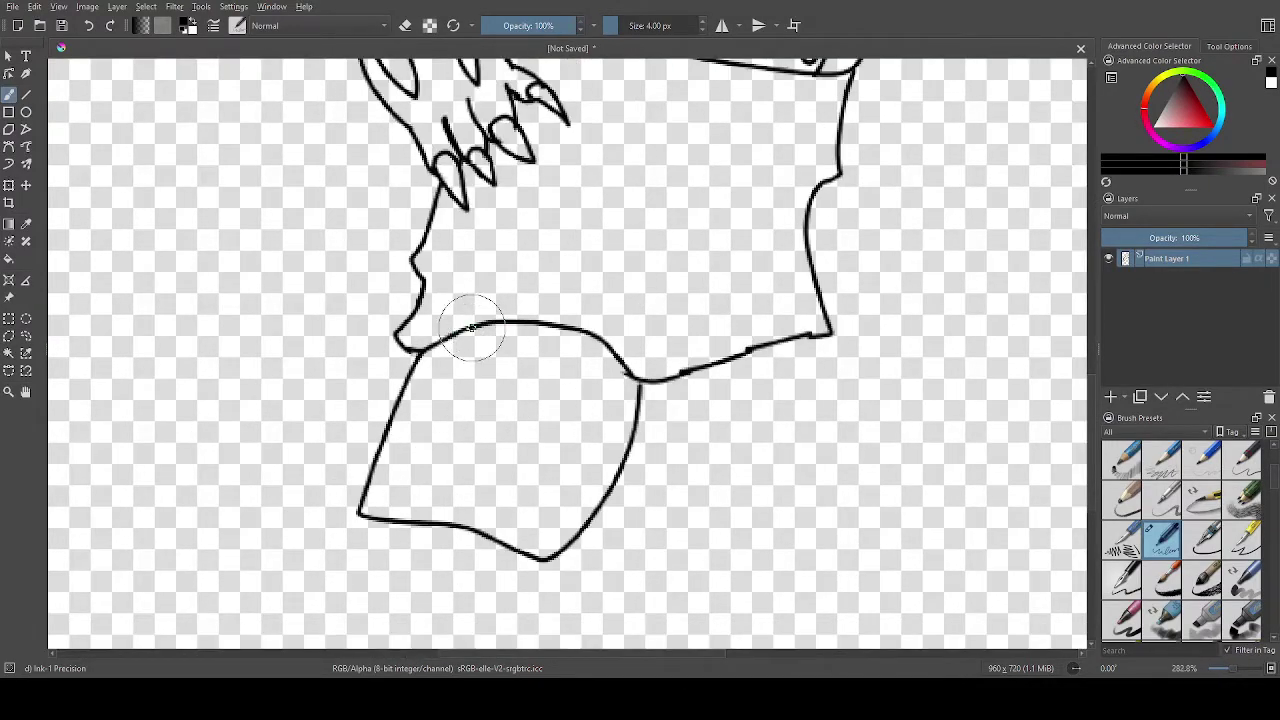
pyautogui.moveTo(455, 338); pyautogui.dragTo(393, 510)
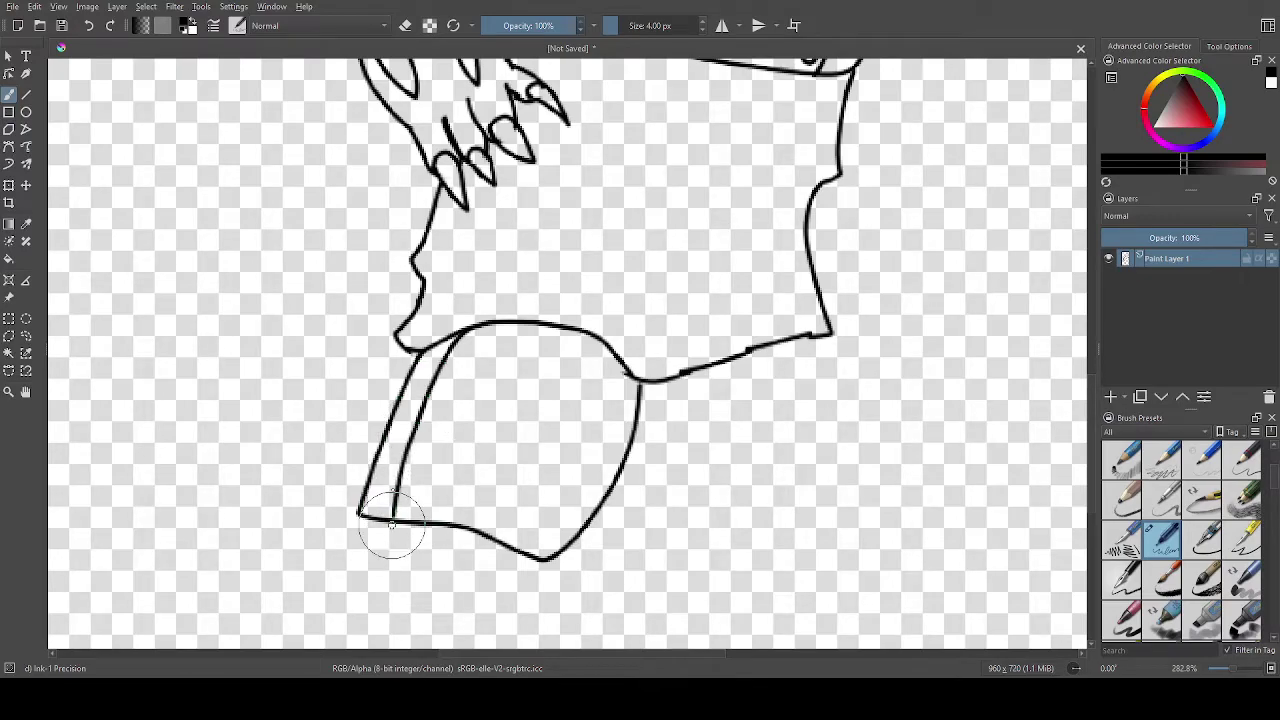
pyautogui.scroll(2, 392, 525)
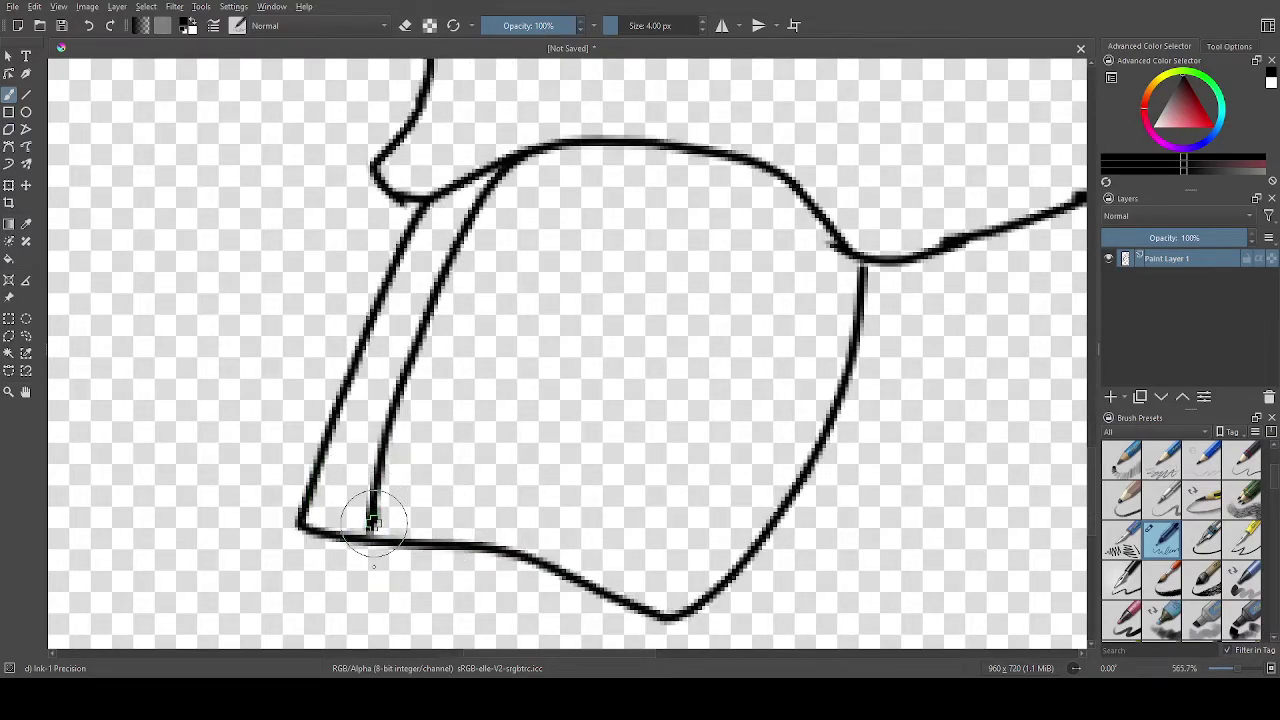
pyautogui.moveTo(434, 542)
pyautogui.mouseDown()
pyautogui.moveTo(495, 332)
pyautogui.moveTo(680, 120)
pyautogui.mouseUp()
pyautogui.hotkey('ctrl', 'z')
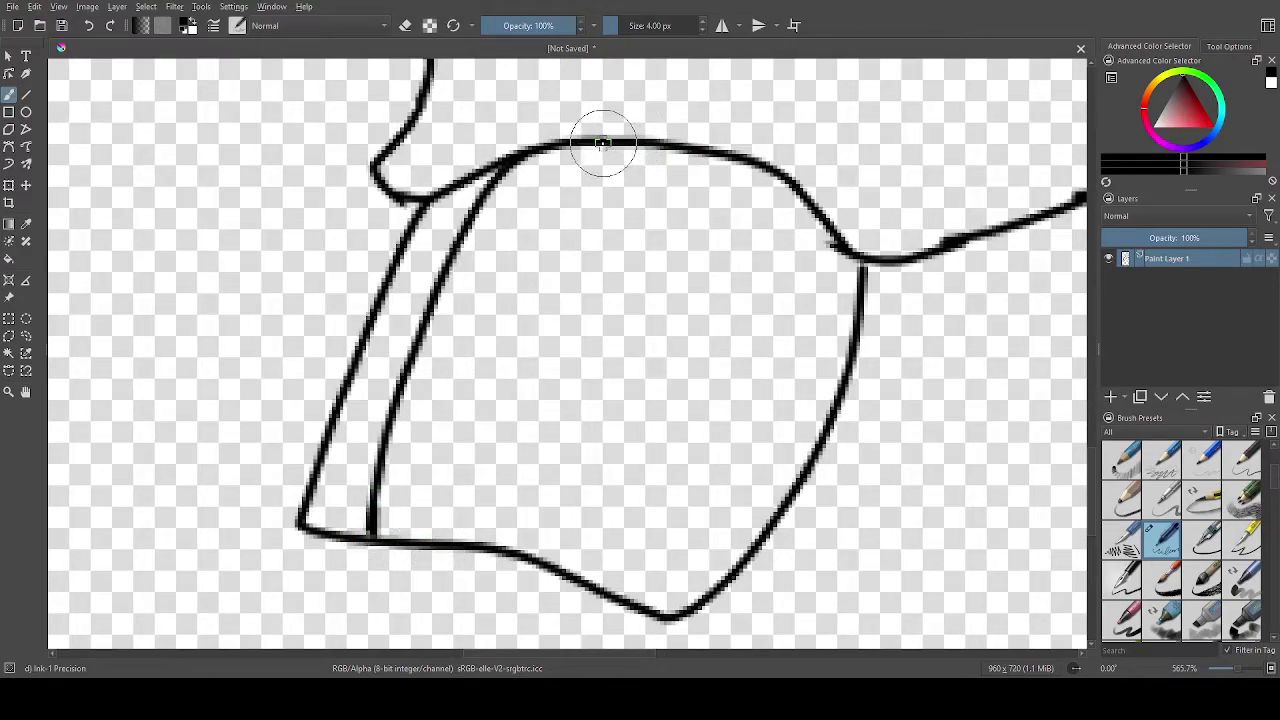
pyautogui.moveTo(598, 145)
pyautogui.mouseDown()
pyautogui.moveTo(502, 243)
pyautogui.moveTo(472, 302)
pyautogui.moveTo(426, 542)
pyautogui.mouseUp()
pyautogui.moveTo(552, 562)
pyautogui.mouseDown()
pyautogui.moveTo(563, 509)
pyautogui.moveTo(700, 328)
pyautogui.moveTo(758, 277)
pyautogui.mouseUp()
pyautogui.hotkey('ctrl', 'z')
pyautogui.moveTo(748, 158)
pyautogui.mouseDown()
pyautogui.moveTo(686, 206)
pyautogui.moveTo(585, 372)
pyautogui.moveTo(547, 562)
pyautogui.moveTo(600, 443)
pyautogui.moveTo(714, 271)
pyautogui.moveTo(757, 214)
pyautogui.moveTo(800, 196)
pyautogui.moveTo(729, 258)
pyautogui.moveTo(658, 355)
pyautogui.moveTo(620, 470)
pyautogui.moveTo(603, 588)
pyautogui.mouseUp()
pyautogui.hotkey('ctrl', 'z')
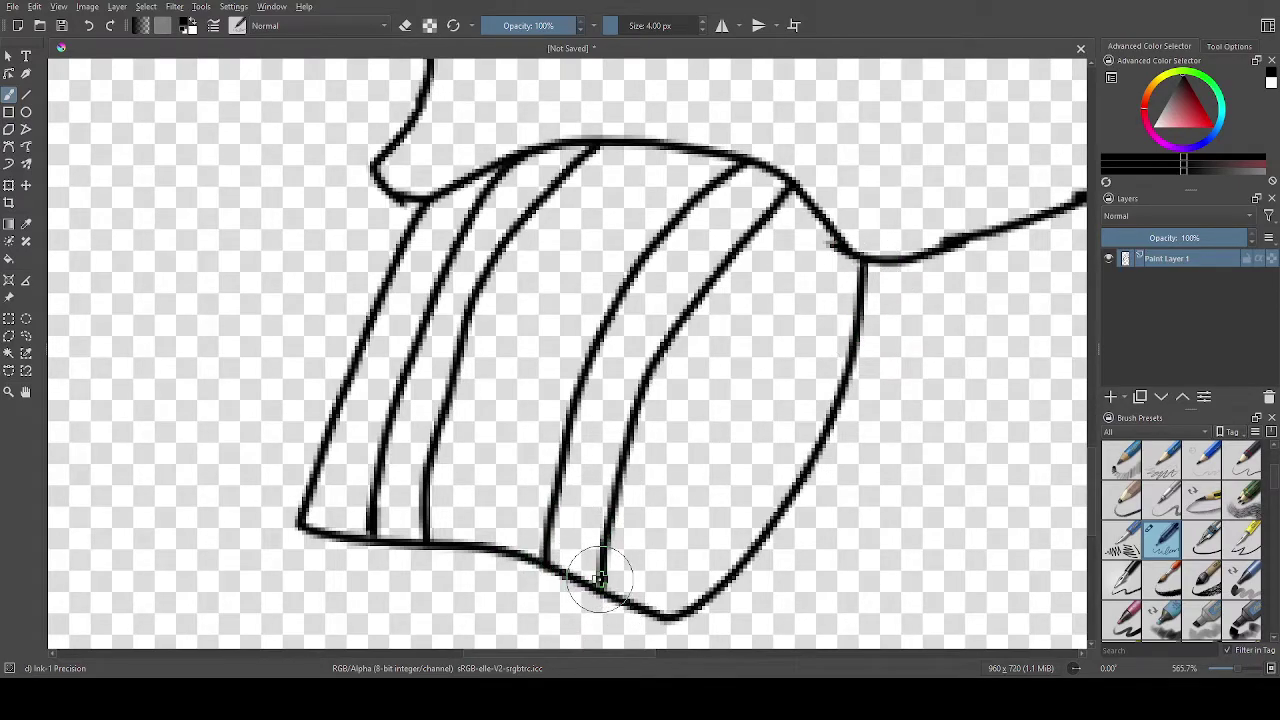
# Draw the rear leg's lower part with jagged fur edges running from both thigh corners to the canvas's bottom edge.
pyautogui.scroll(-3, 709, 523)
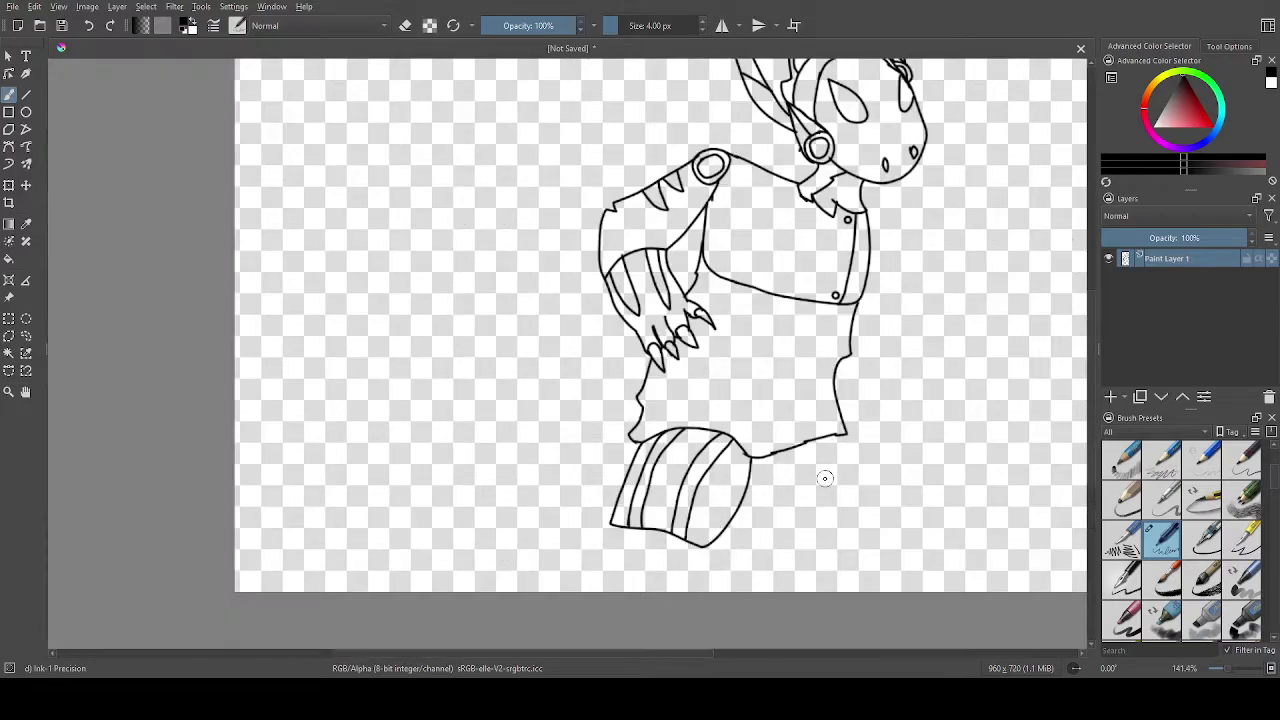
pyautogui.scroll(1, 823, 474)
pyautogui.scroll(-4, 580, 554)
pyautogui.scroll(4, 595, 584)
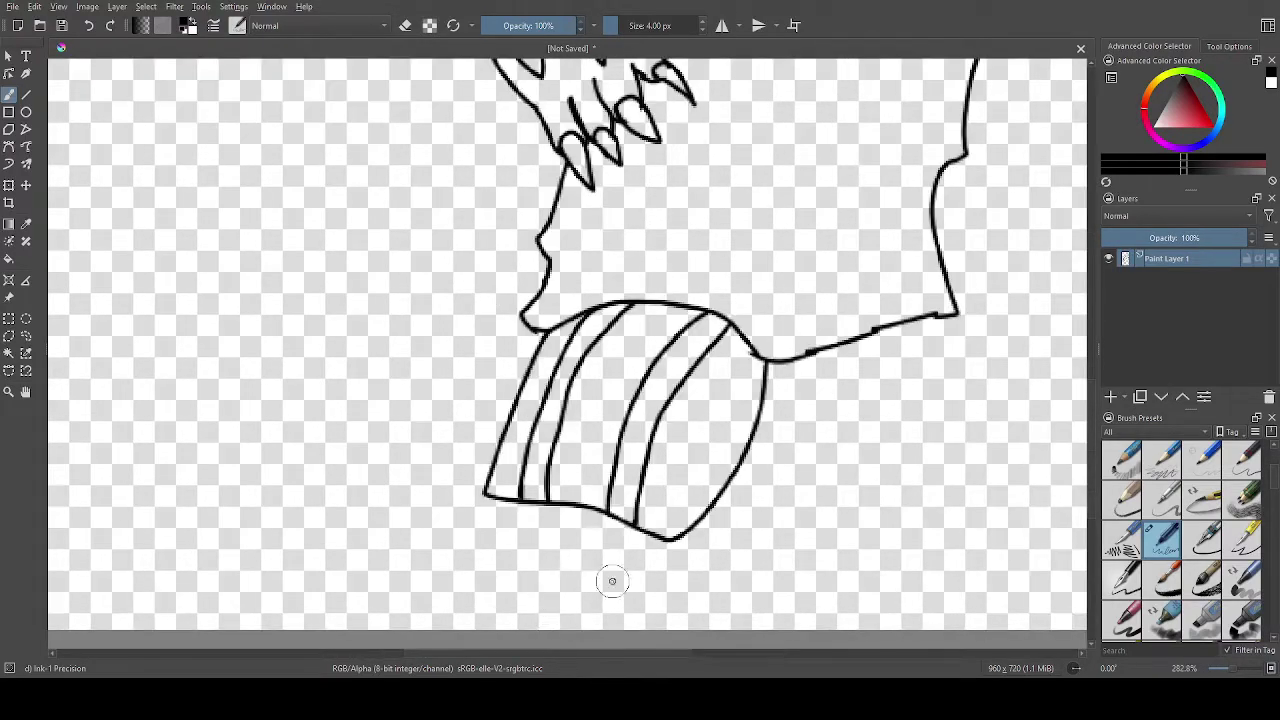
pyautogui.moveTo(678, 538)
pyautogui.mouseDown()
pyautogui.moveTo(655, 587)
pyautogui.moveTo(646, 578)
pyautogui.moveTo(640, 622)
pyautogui.mouseUp()
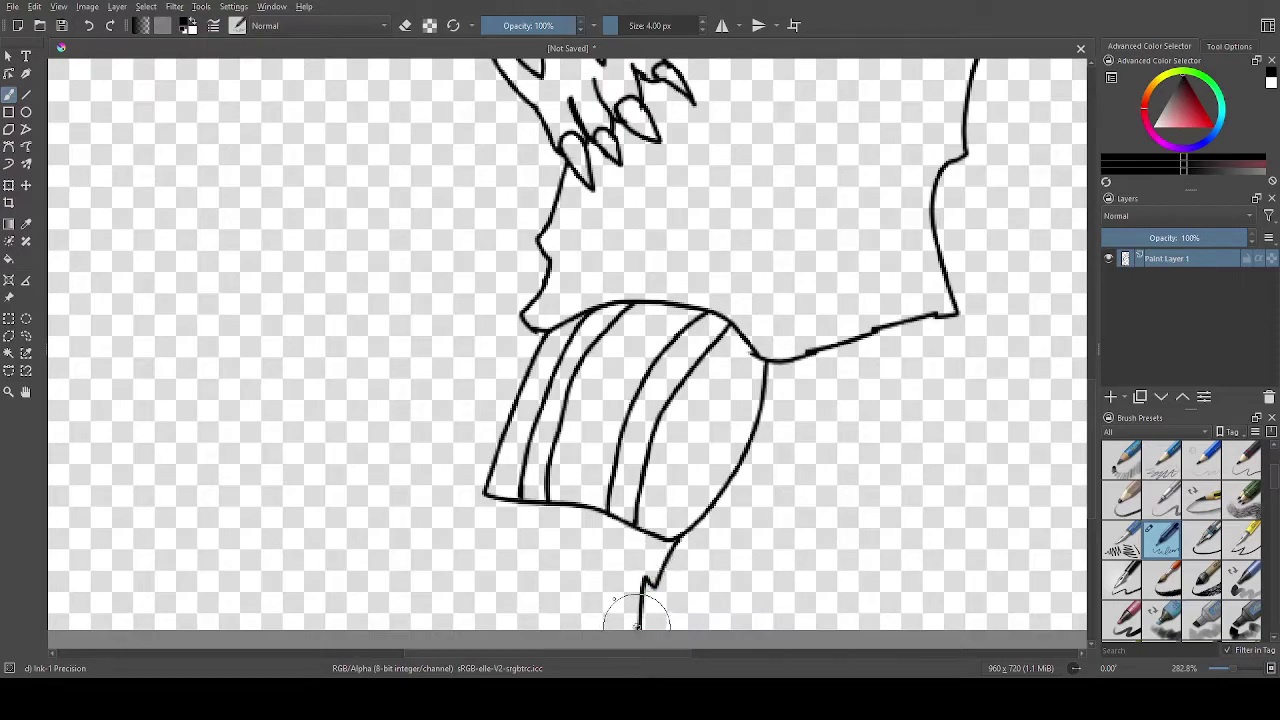
pyautogui.moveTo(485, 488)
pyautogui.mouseDown()
pyautogui.moveTo(443, 535)
pyautogui.moveTo(459, 563)
pyautogui.moveTo(397, 620)
pyautogui.mouseUp()
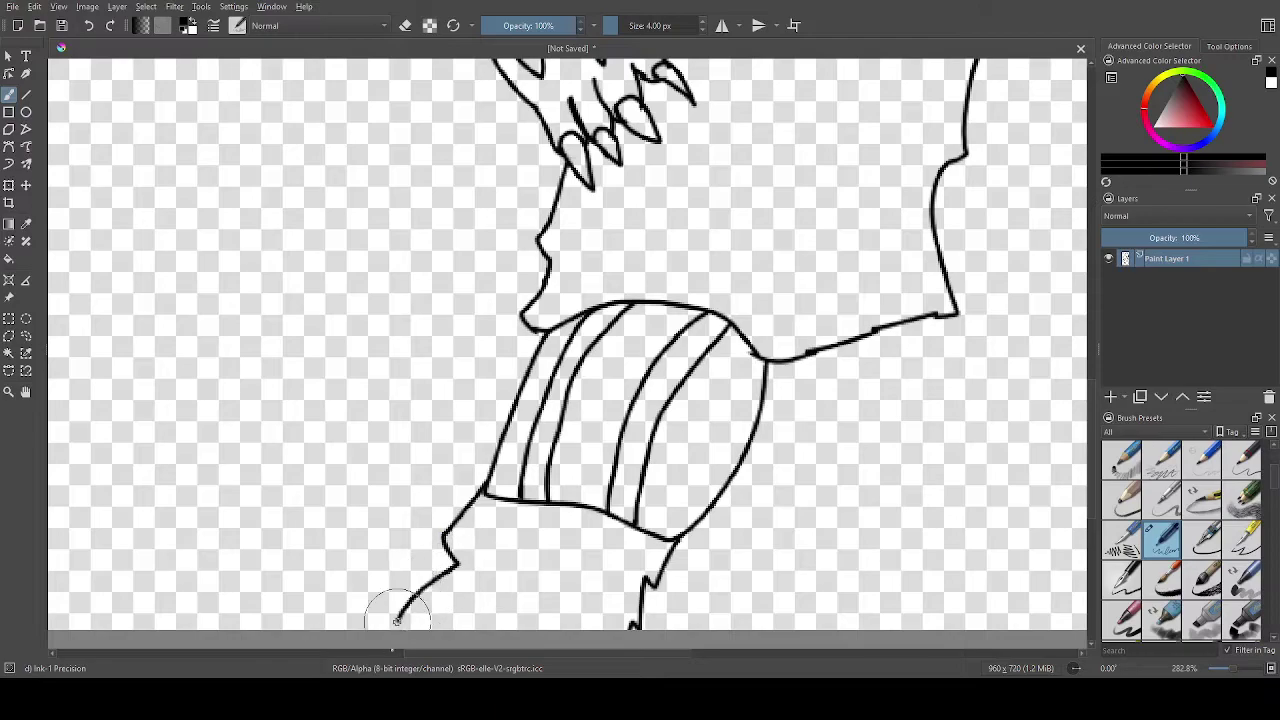
# Draw the front leg's thigh section from the torso's front corner, with a curved lower edge and a back edge meeting the rear thigh.
pyautogui.scroll(-5, 543, 563)
pyautogui.scroll(4, 607, 444)
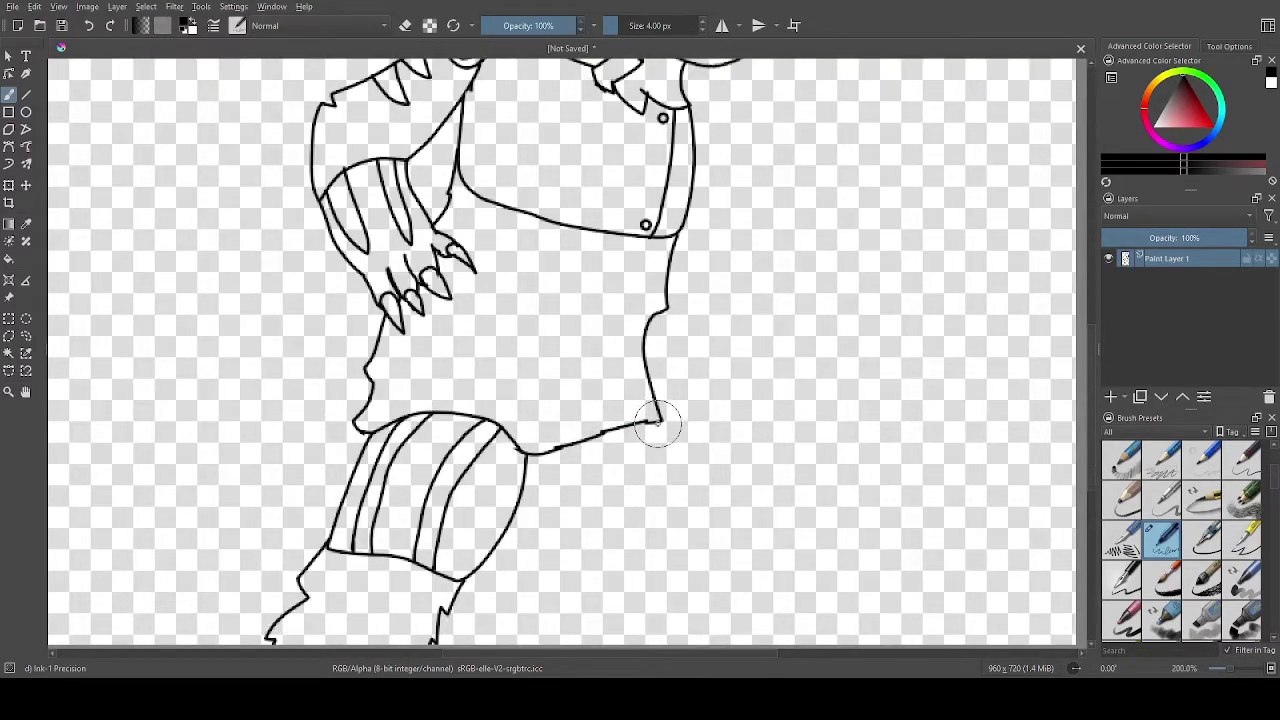
pyautogui.moveTo(660, 435)
pyautogui.mouseDown()
pyautogui.moveTo(673, 540)
pyautogui.moveTo(573, 557)
pyautogui.moveTo(532, 512)
pyautogui.mouseUp()
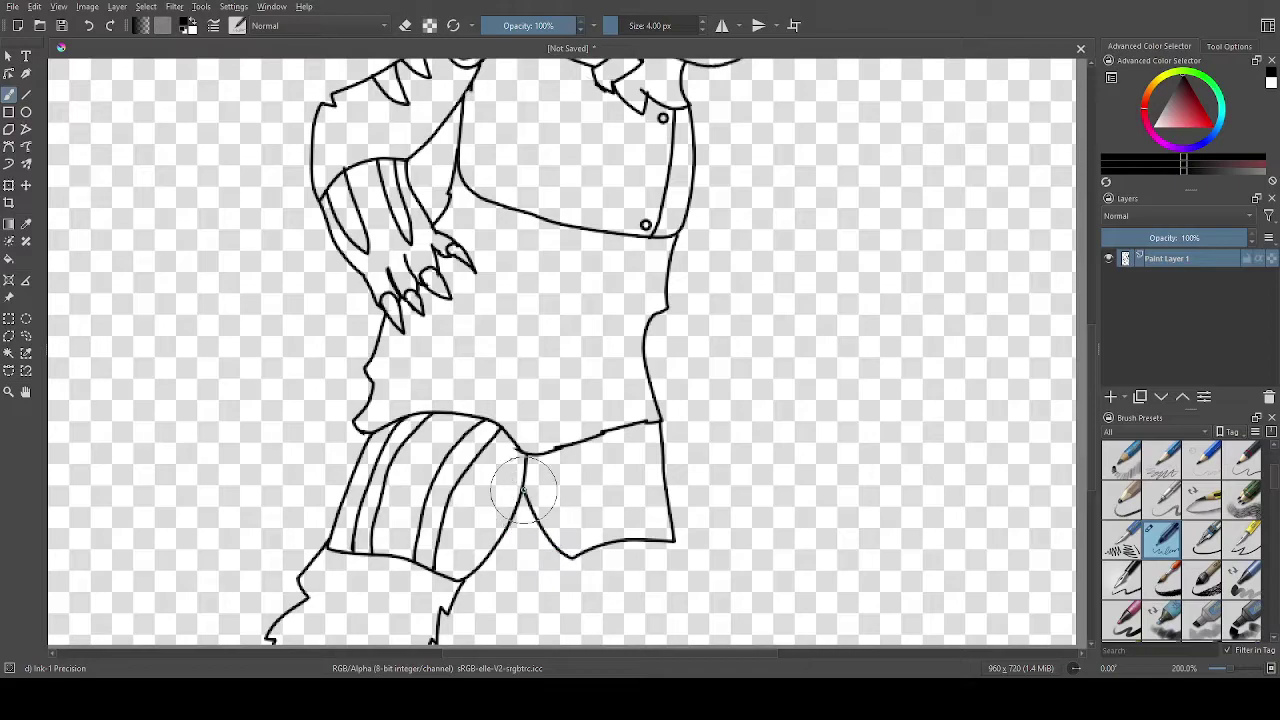
# Try to draw the front leg's lower part extending down from the corners of its thigh section.
pyautogui.scroll(-3, 647, 594)
pyautogui.scroll(3, 650, 625)
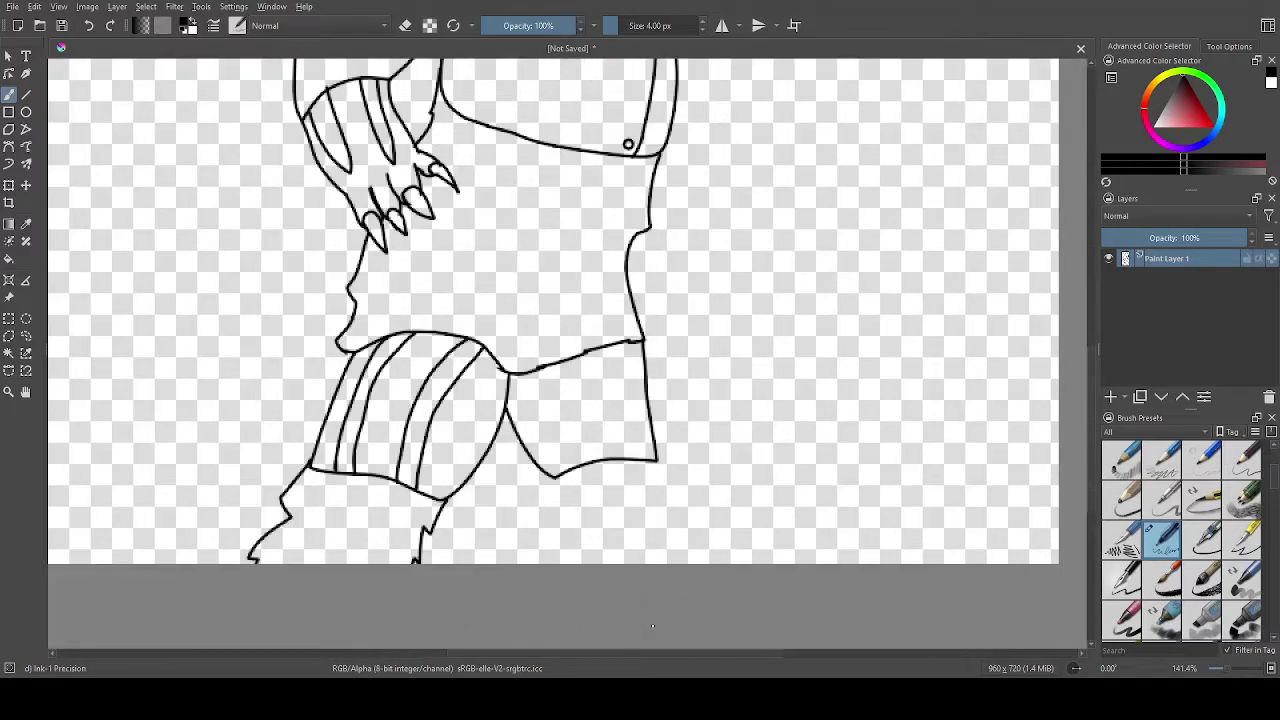
pyautogui.moveTo(657, 452); pyautogui.dragTo(677, 490)
pyautogui.hotkey('ctrl', 'z')
pyautogui.scroll(2, 683, 511)
pyautogui.moveTo(646, 440); pyautogui.dragTo(680, 534)
pyautogui.moveTo(503, 463)
pyautogui.mouseDown()
pyautogui.moveTo(545, 571)
pyautogui.moveTo(685, 543)
pyautogui.mouseUp()
pyautogui.scroll(-4, 714, 549)
pyautogui.scroll(5, 714, 549)
pyautogui.hotkey('ctrl', 'z')
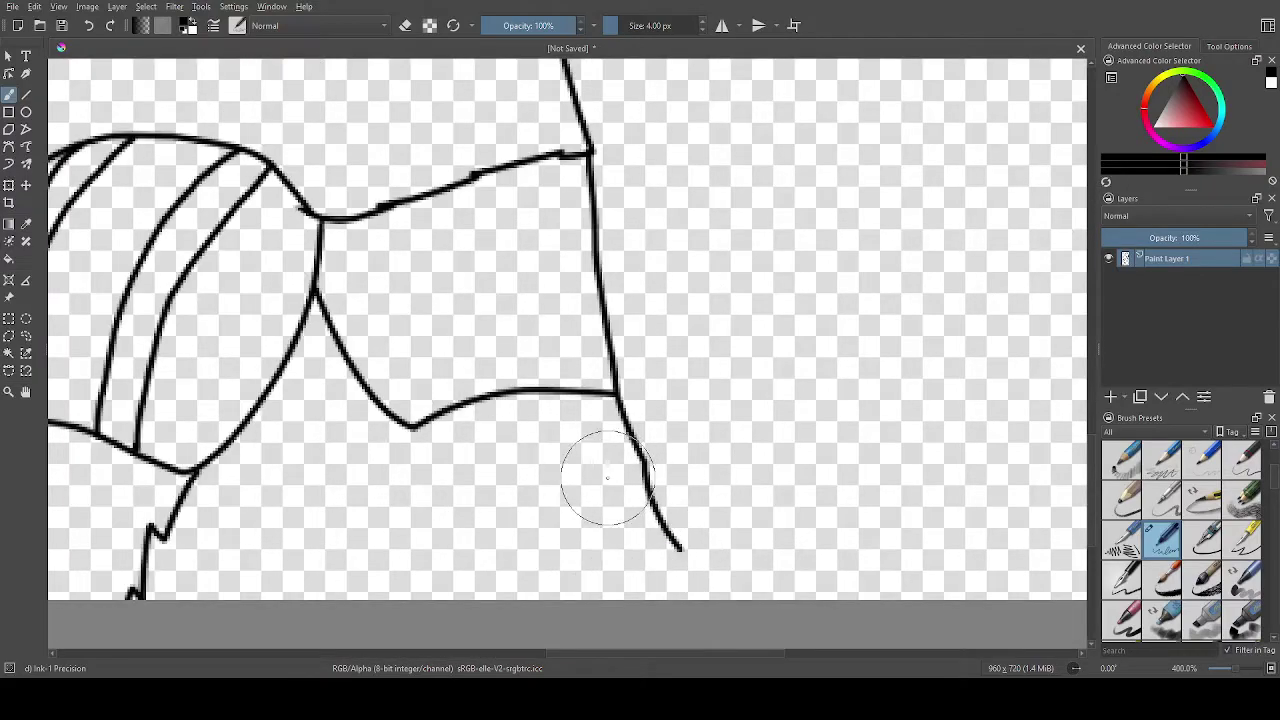
pyautogui.hotkey('ctrl', 'z')
# Draw the front leg's lower part with notched fur edges on both sides and a slanted line closing its bottom.
pyautogui.moveTo(618, 396)
pyautogui.mouseDown()
pyautogui.moveTo(661, 512)
pyautogui.moveTo(662, 567)
pyautogui.mouseUp()
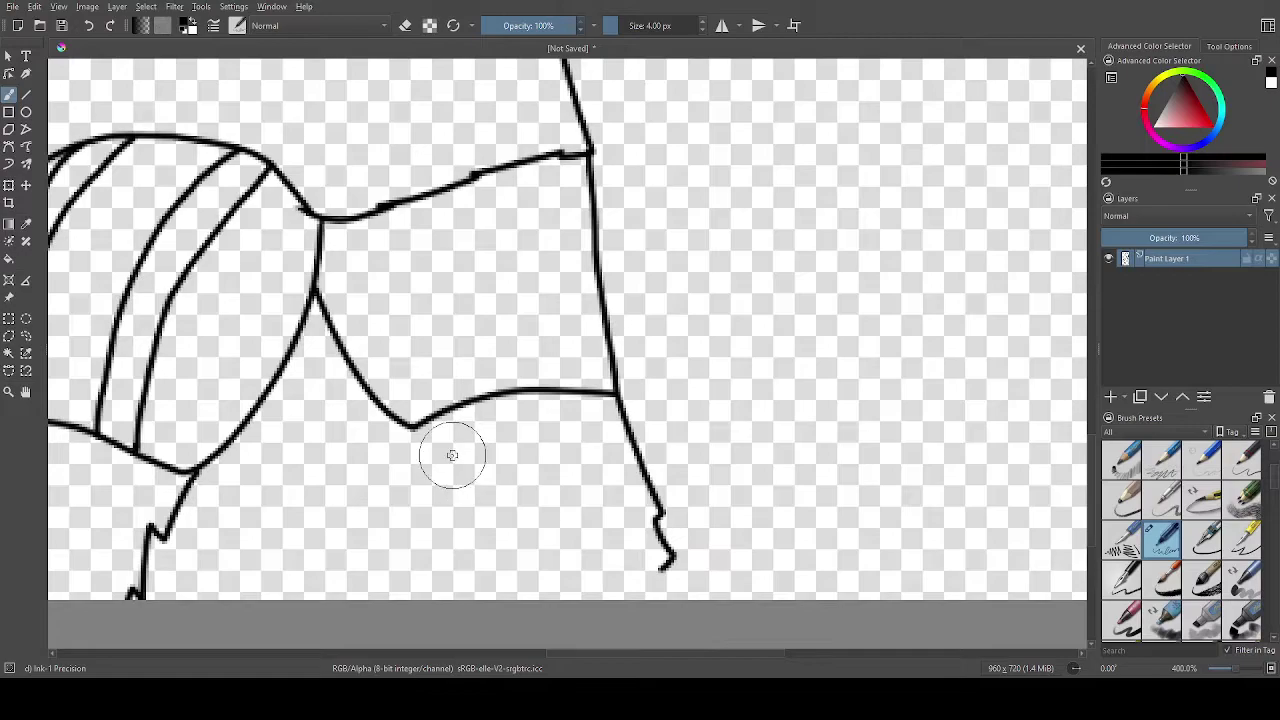
pyautogui.moveTo(410, 427)
pyautogui.mouseDown()
pyautogui.moveTo(442, 501)
pyautogui.moveTo(454, 495)
pyautogui.moveTo(435, 587)
pyautogui.moveTo(668, 557)
pyautogui.mouseUp()
pyautogui.hotkey('ctrl', 'z')
pyautogui.moveTo(411, 427)
pyautogui.mouseDown()
pyautogui.moveTo(450, 514)
pyautogui.moveTo(467, 511)
pyautogui.moveTo(489, 585)
pyautogui.moveTo(660, 530)
pyautogui.mouseUp()
# Erase the stray line end beyond the front leg's slanted line and redraw the leg's front edge down to the canvas's bottom edge.
pyautogui.scroll(-2, 1165, 506)
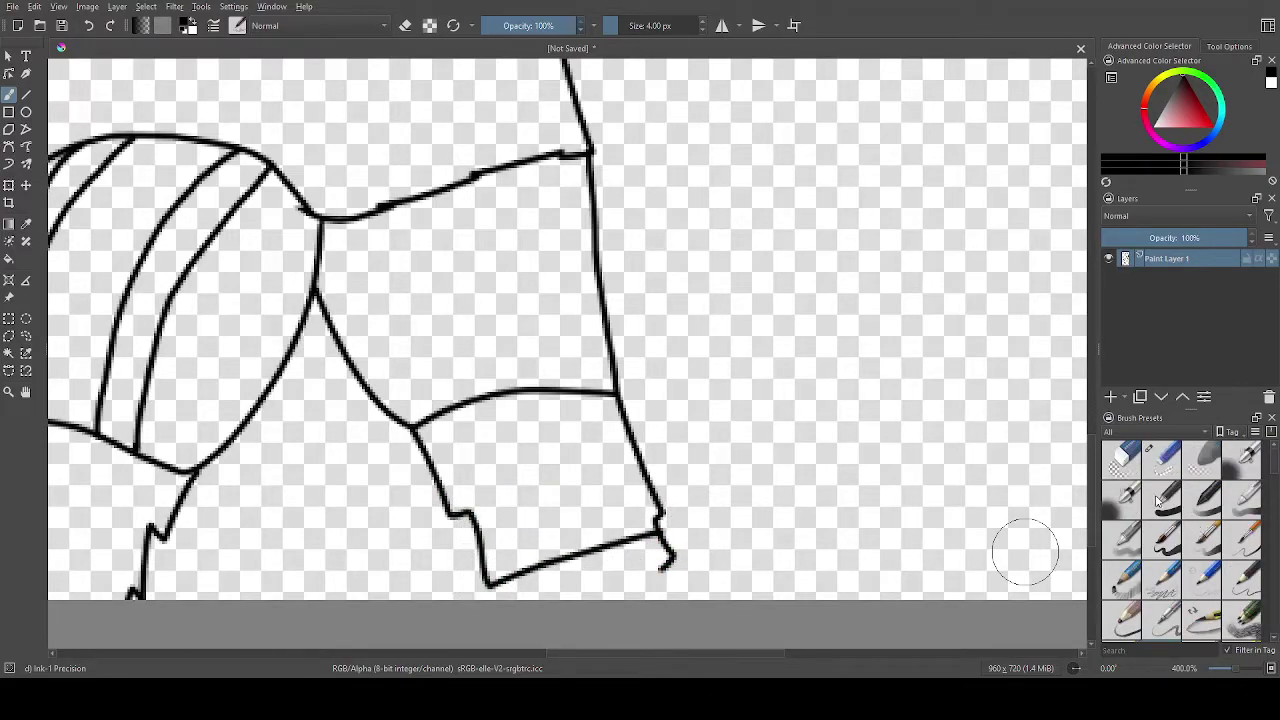
pyautogui.click(1162, 459)
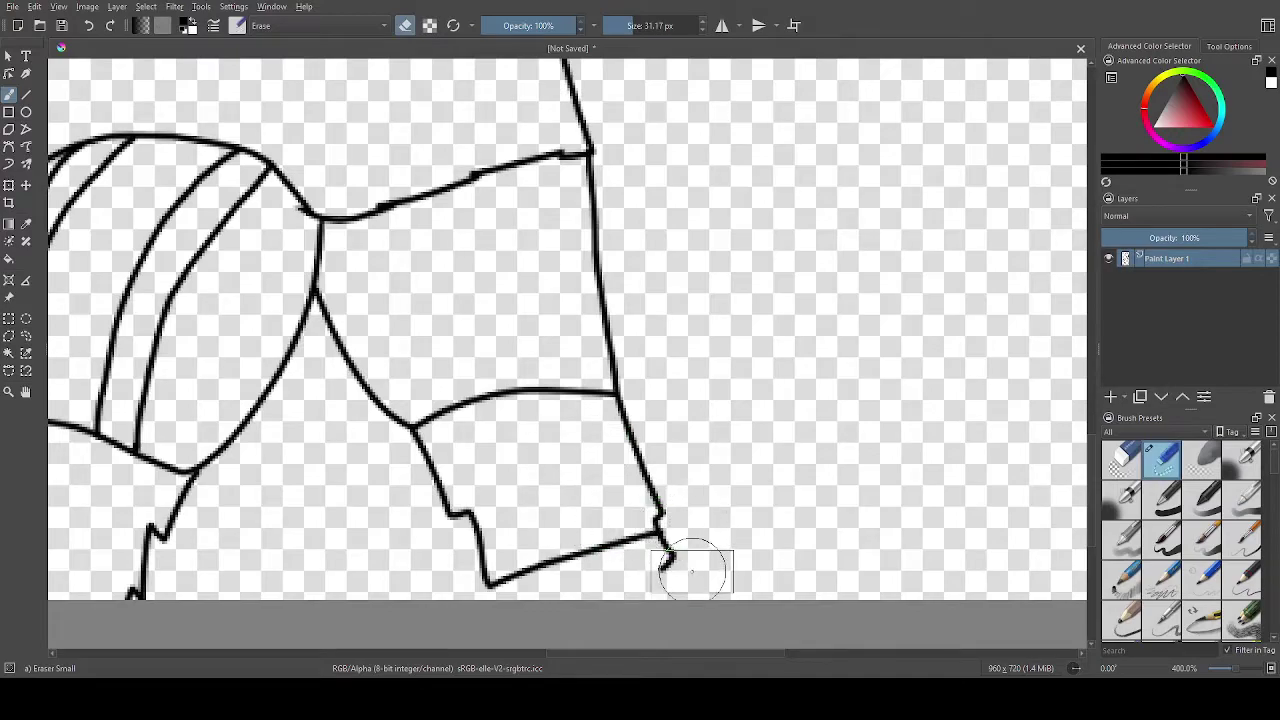
pyautogui.moveTo(693, 566); pyautogui.dragTo(701, 558)
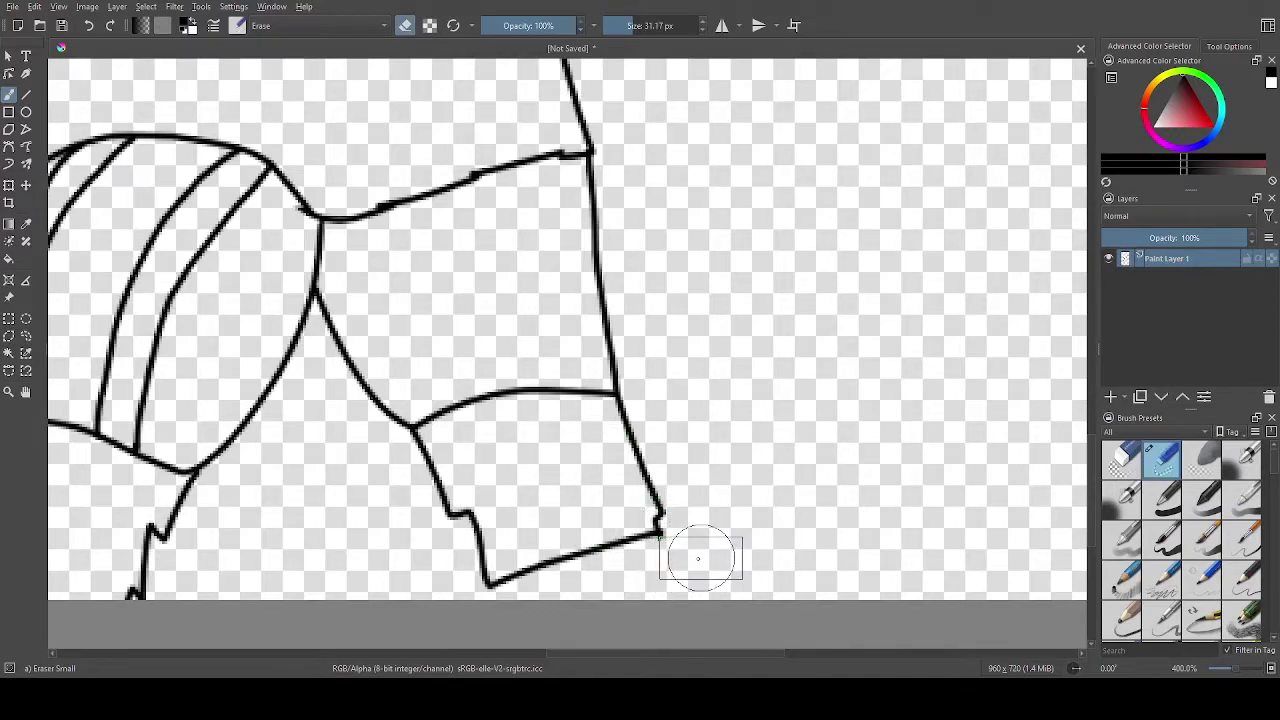
pyautogui.scroll(1, 1160, 500)
pyautogui.click(1162, 540)
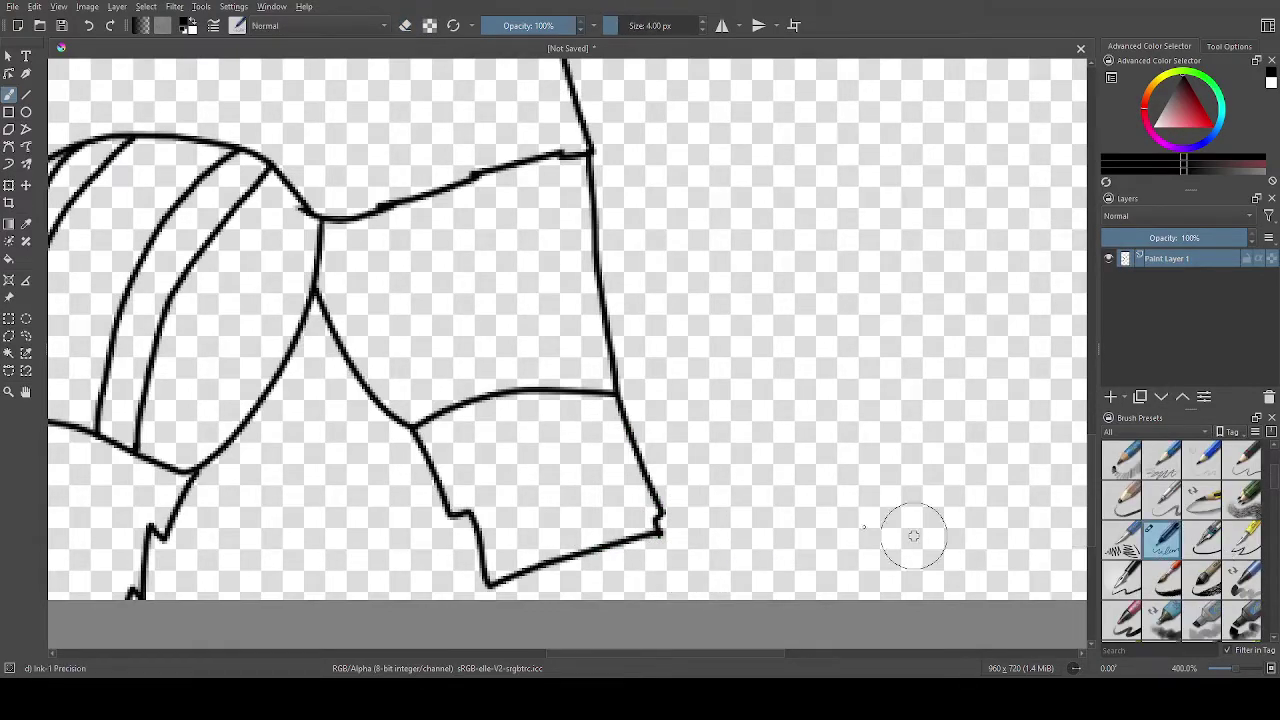
pyautogui.moveTo(658, 530); pyautogui.dragTo(698, 602)
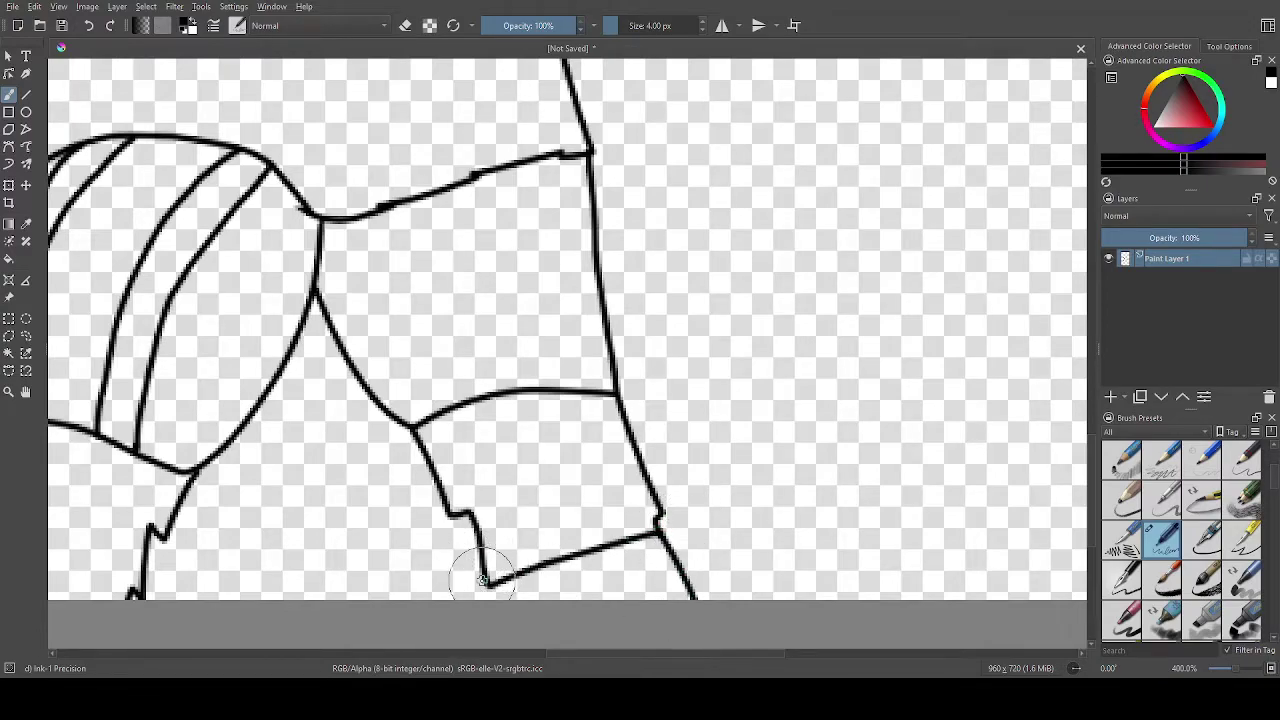
pyautogui.scroll(-5, 488, 580)
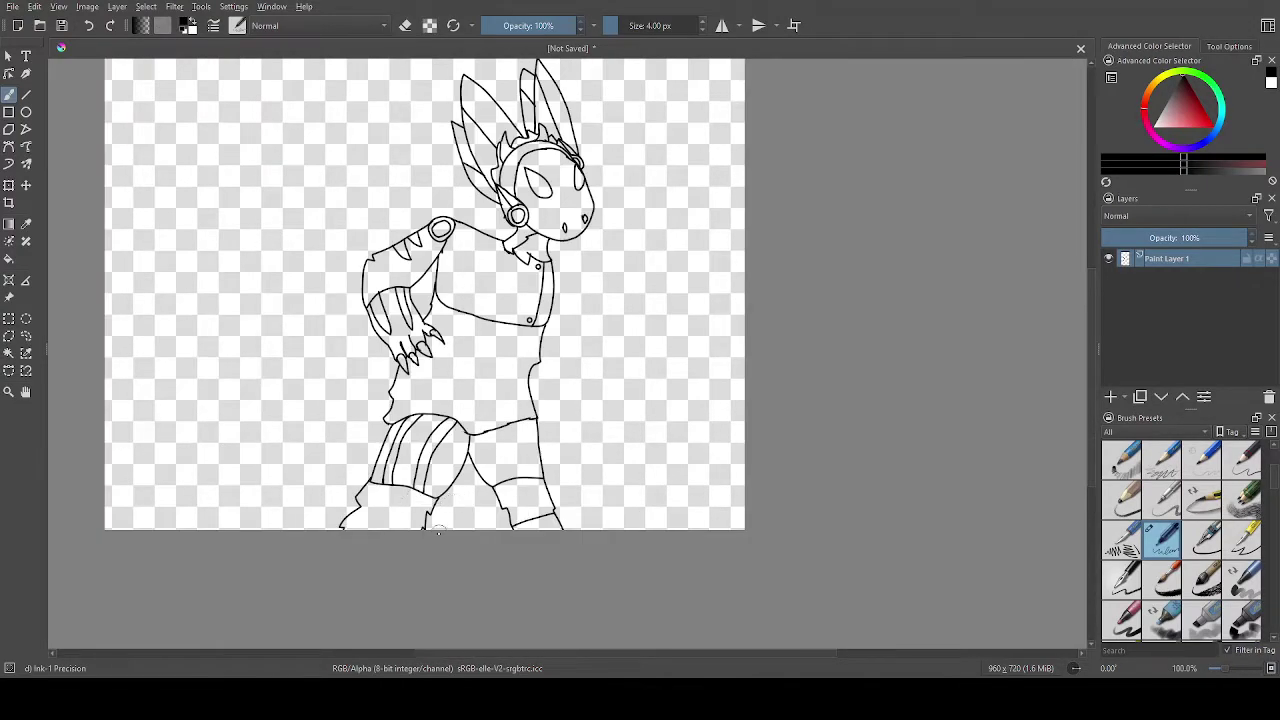
# Draw two pairs of curved stripe lines down the front thigh, with the outermost line ending on the thigh's front edge.
pyautogui.scroll(3, 428, 520)
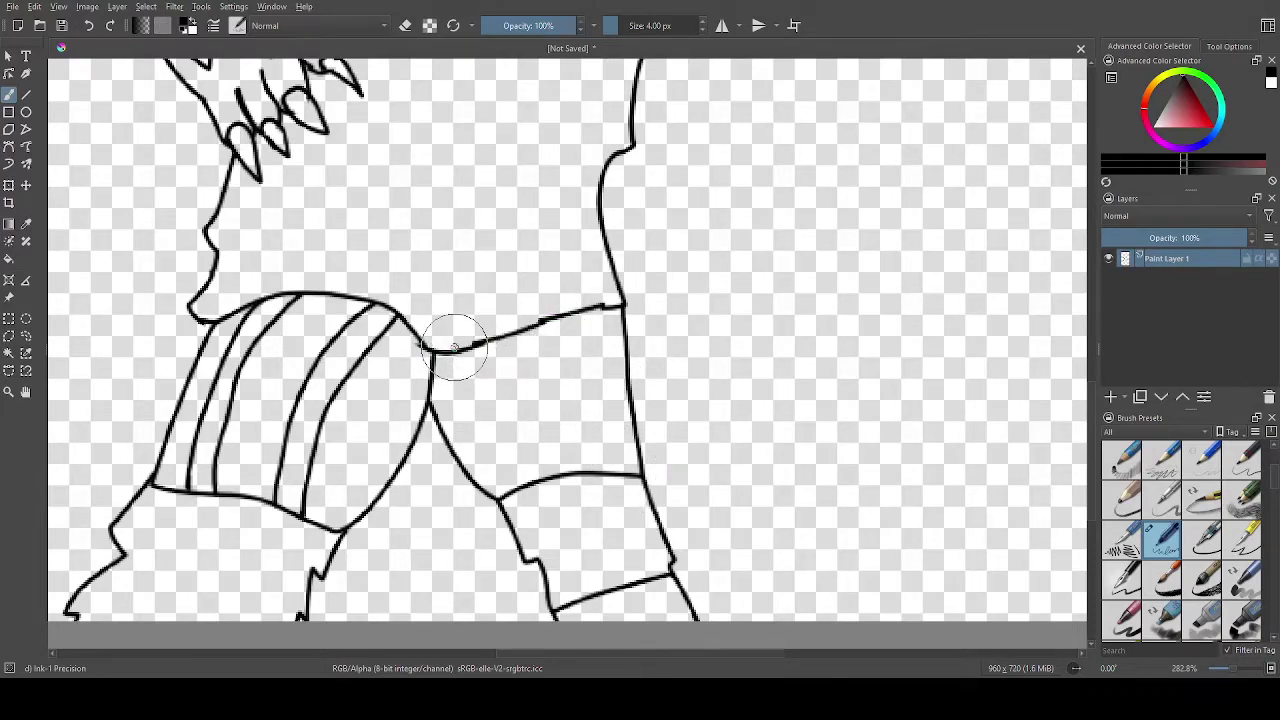
pyautogui.moveTo(440, 352); pyautogui.dragTo(515, 466)
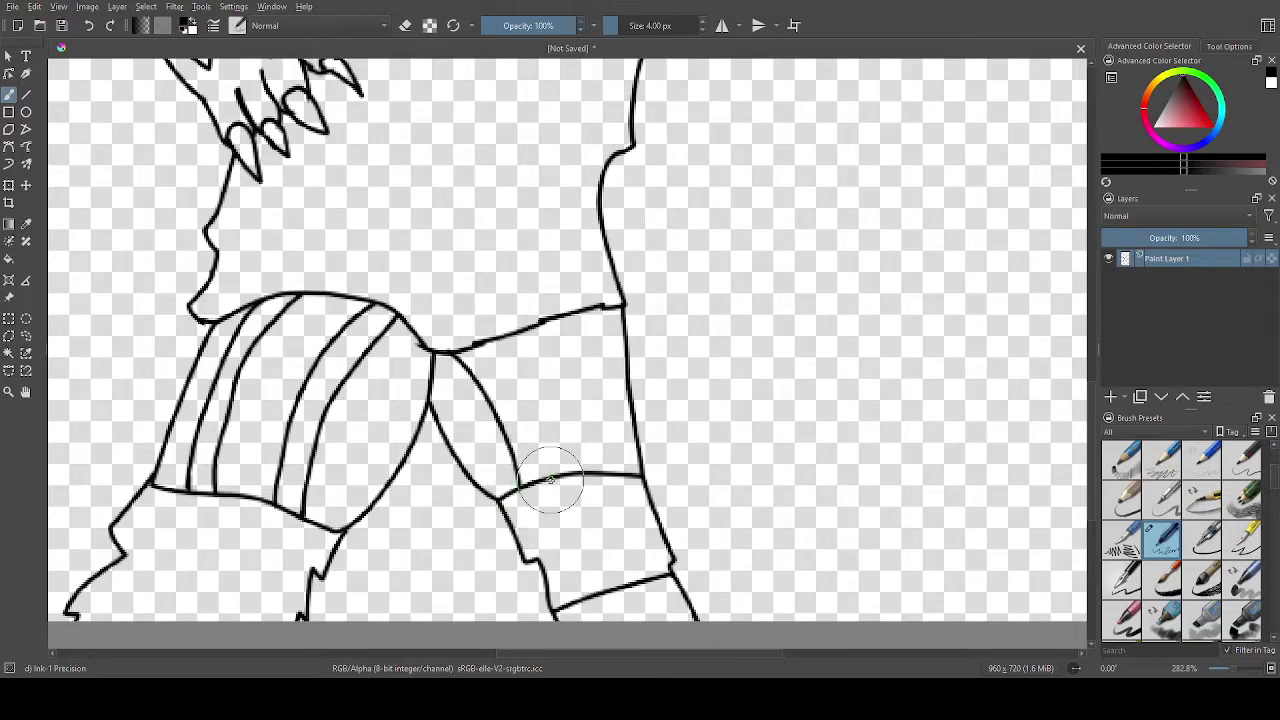
pyautogui.moveTo(548, 472)
pyautogui.mouseDown()
pyautogui.moveTo(509, 371)
pyautogui.moveTo(478, 346)
pyautogui.mouseUp()
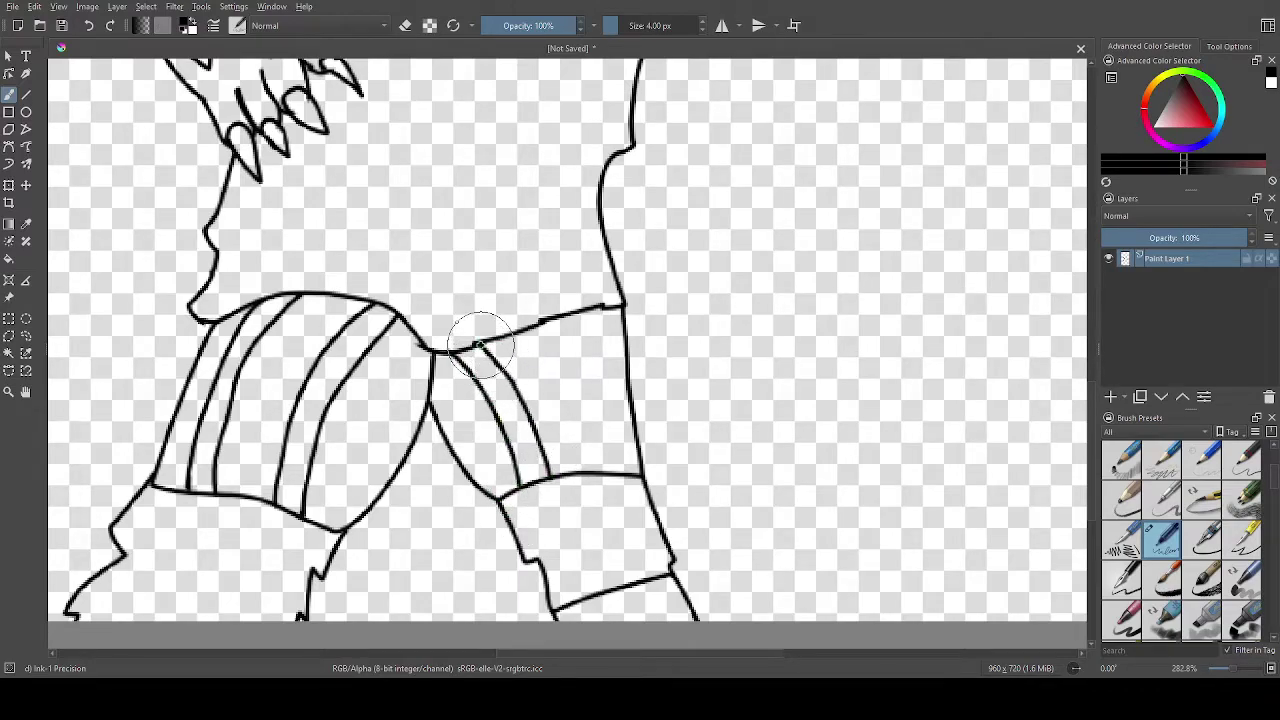
pyautogui.moveTo(561, 322); pyautogui.dragTo(611, 458)
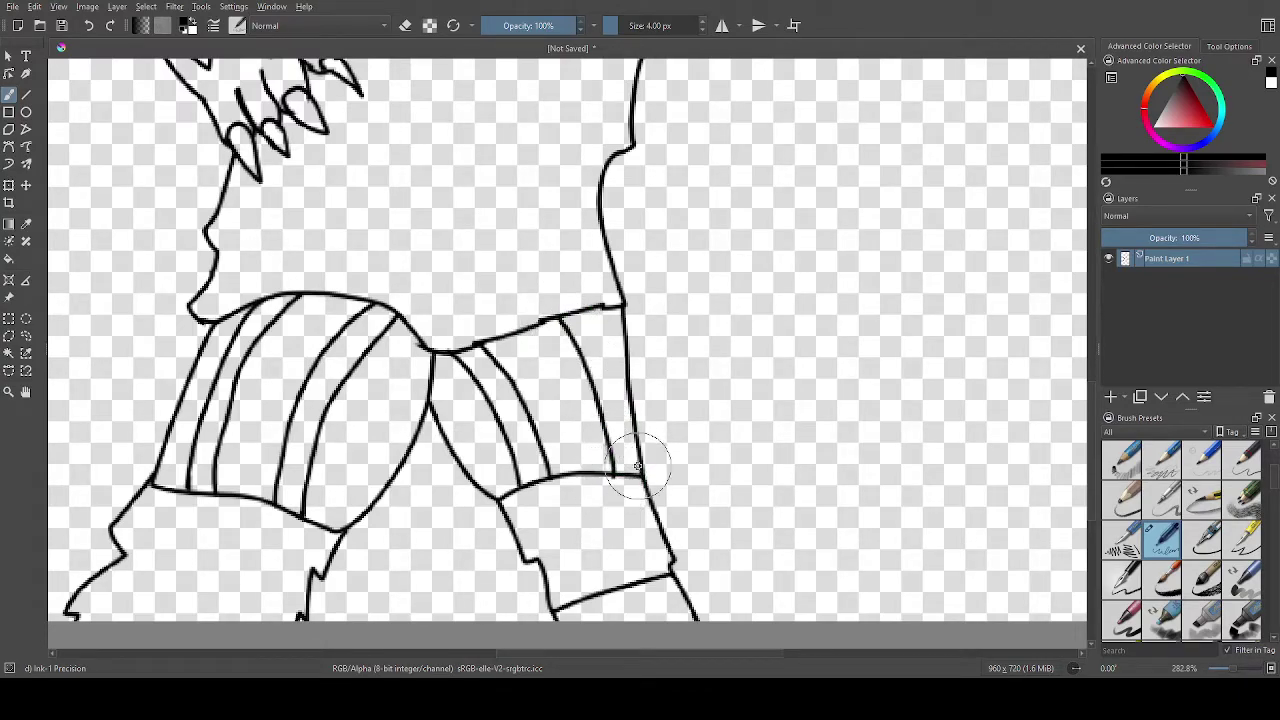
pyautogui.moveTo(626, 394); pyautogui.dragTo(594, 331)
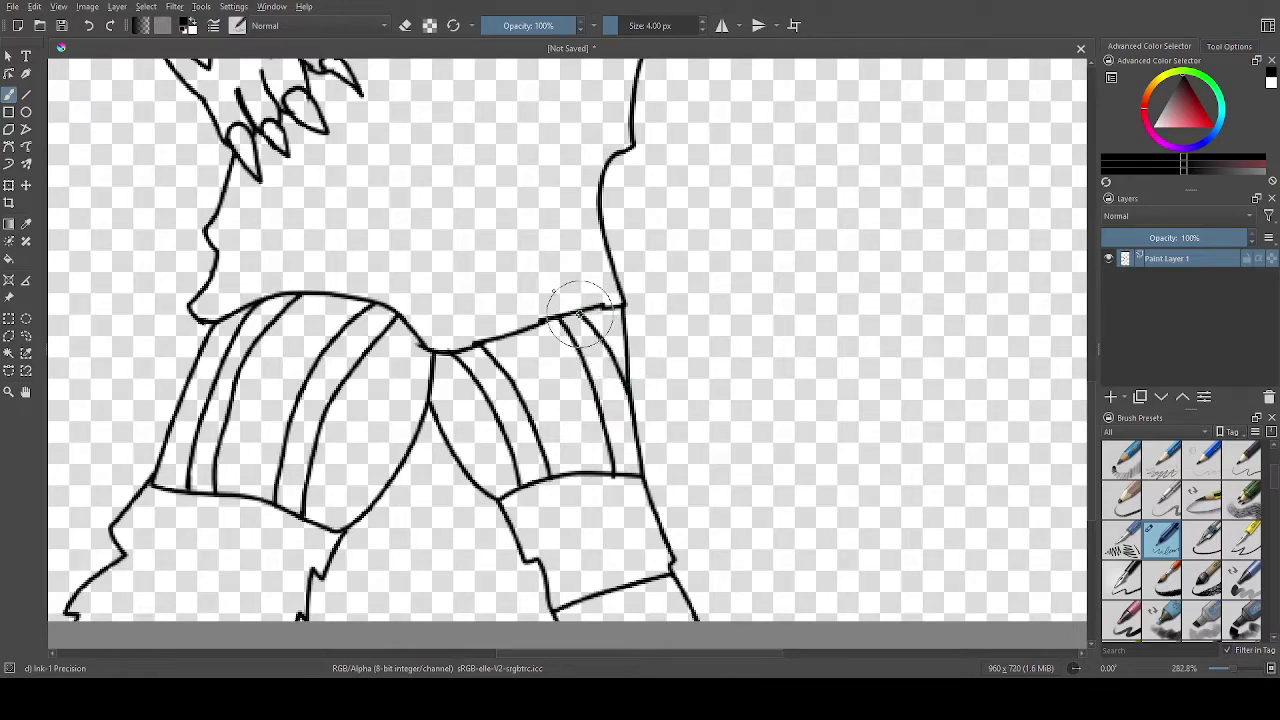
# Draw a jagged fur line down the torso from the chest piece's lower edge to the top of the front thigh.
pyautogui.scroll(3, 550, 287)
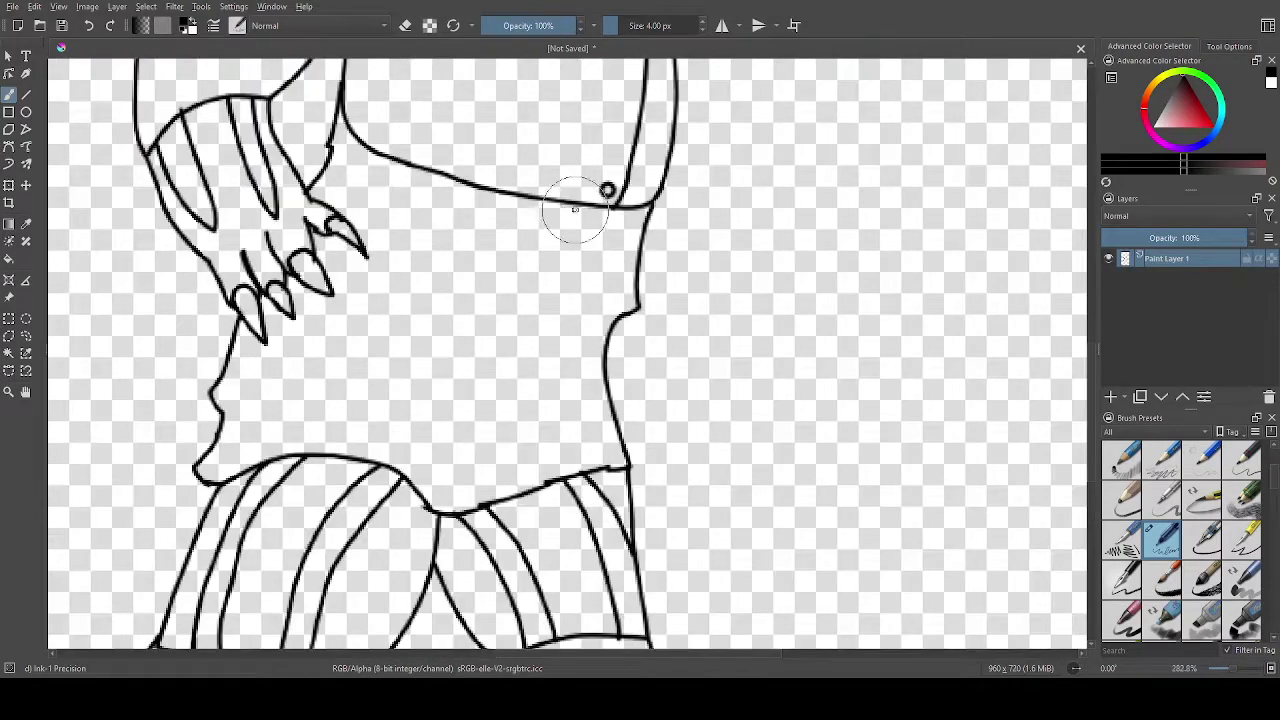
pyautogui.moveTo(575, 202)
pyautogui.mouseDown()
pyautogui.moveTo(511, 314)
pyautogui.moveTo(546, 333)
pyautogui.moveTo(478, 449)
pyautogui.mouseUp()
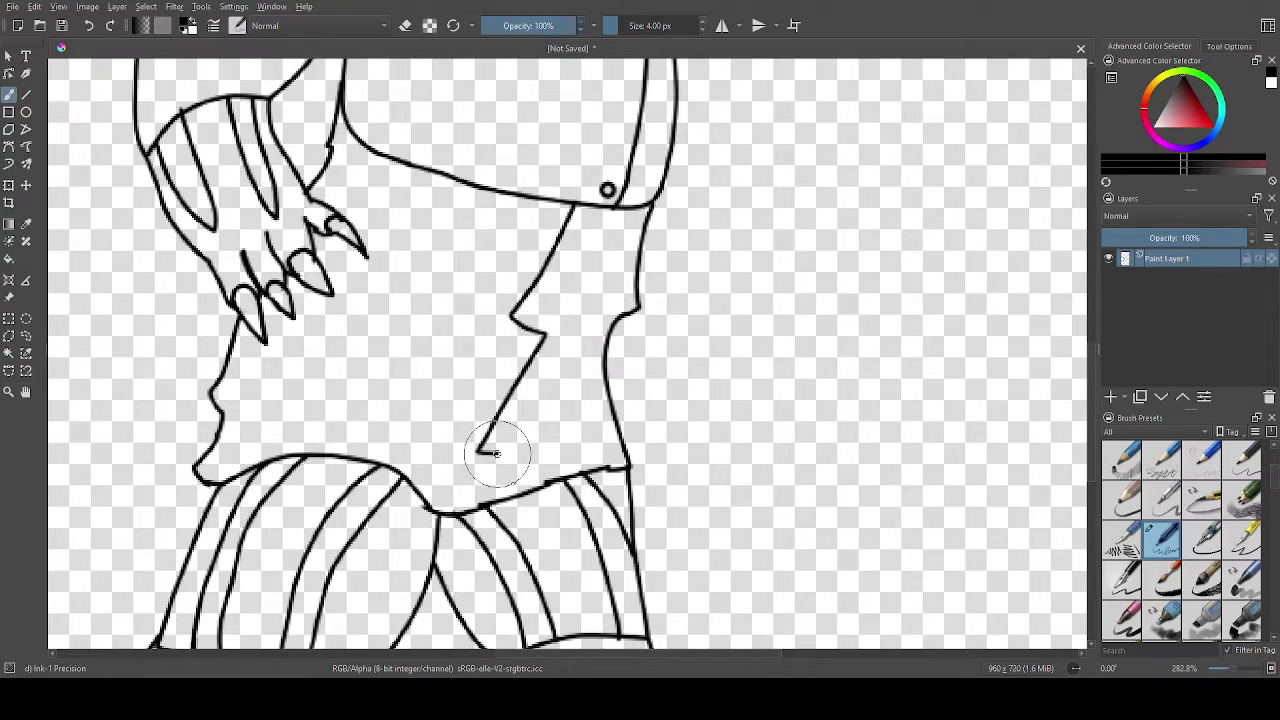
pyautogui.scroll(-4, 625, 386)
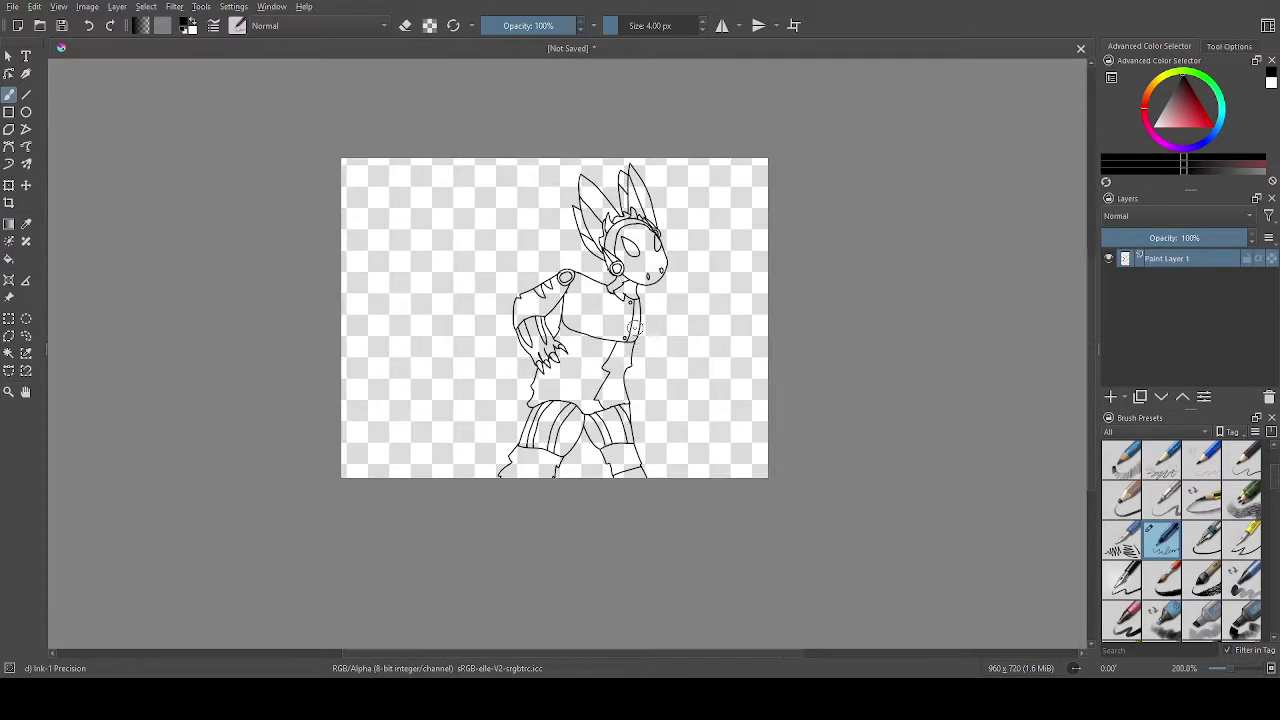
# Draw a long tail from the torso's back edge, curving down, sweeping up to a pointed tip and returning along its outer side.
pyautogui.scroll(2, 628, 330)
pyautogui.scroll(-4, 282, 311)
pyautogui.scroll(4, 269, 270)
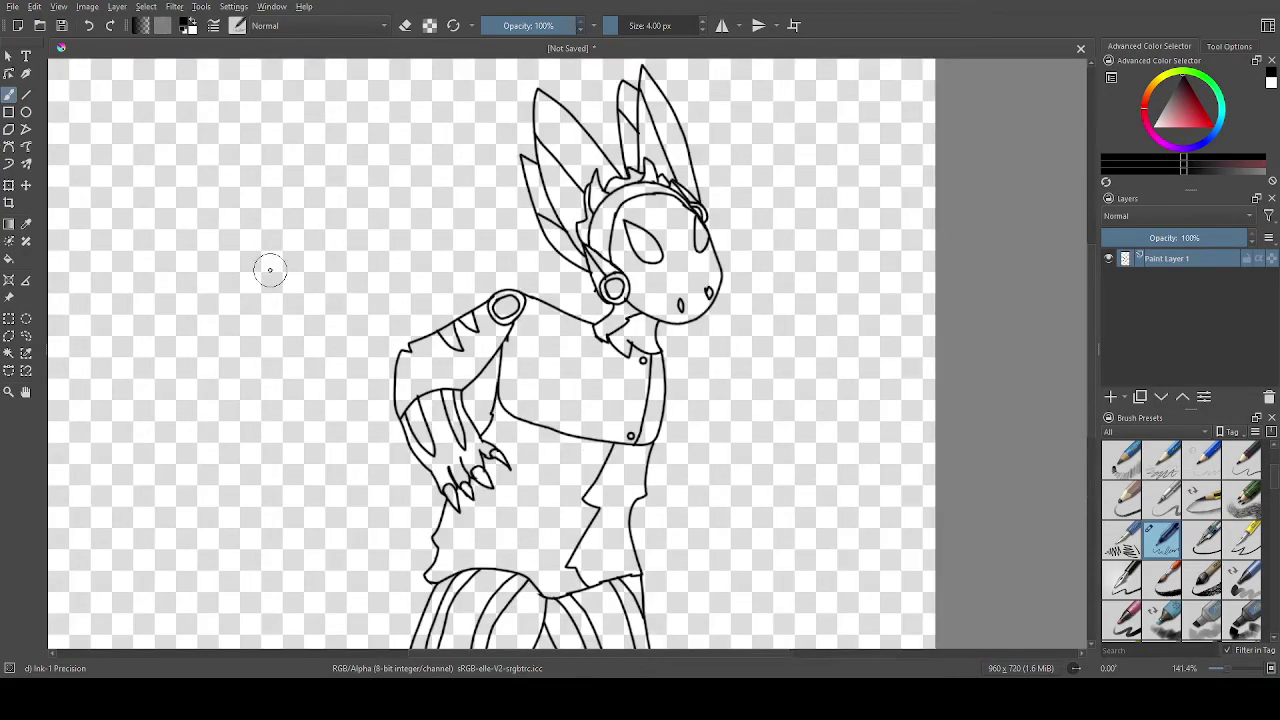
pyautogui.scroll(-4, 260, 437)
pyautogui.scroll(4, 300, 454)
pyautogui.scroll(2, 655, 463)
pyautogui.scroll(-1, 603, 567)
pyautogui.scroll(1, 603, 567)
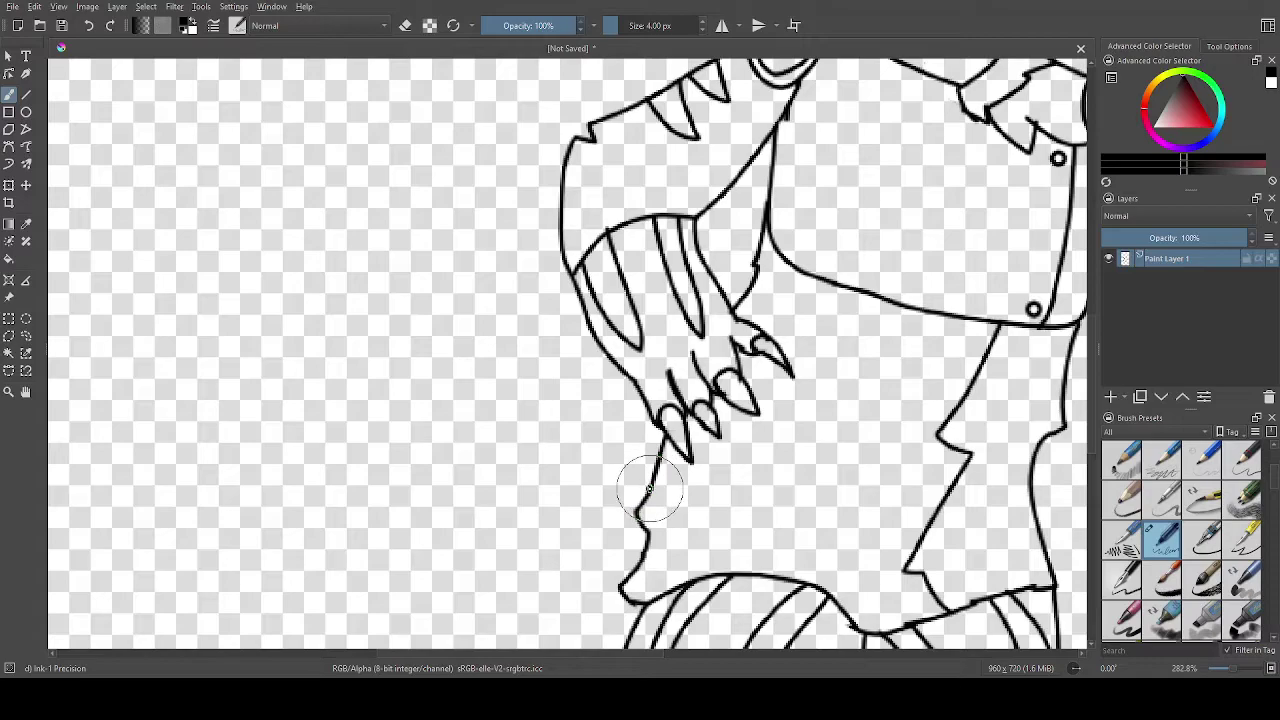
pyautogui.moveTo(650, 489); pyautogui.dragTo(623, 511)
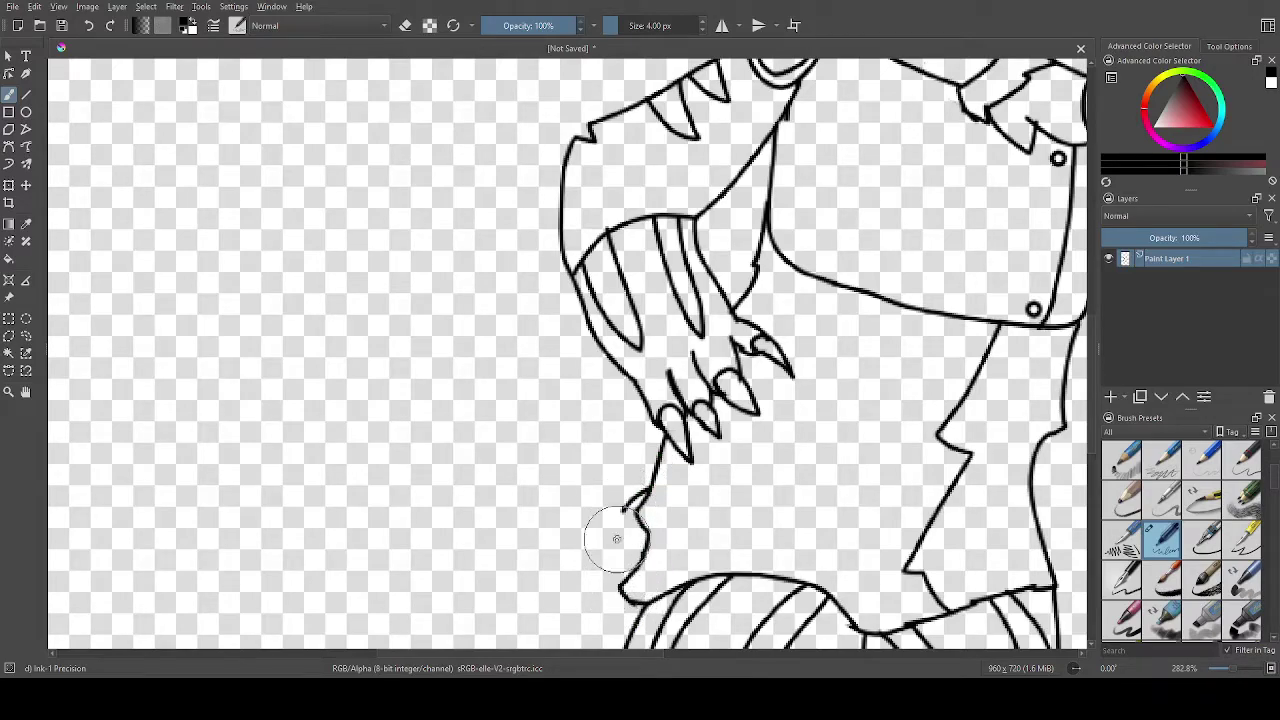
pyautogui.moveTo(640, 505); pyautogui.dragTo(571, 534)
pyautogui.scroll(-6, 571, 534)
pyautogui.scroll(4, 569, 512)
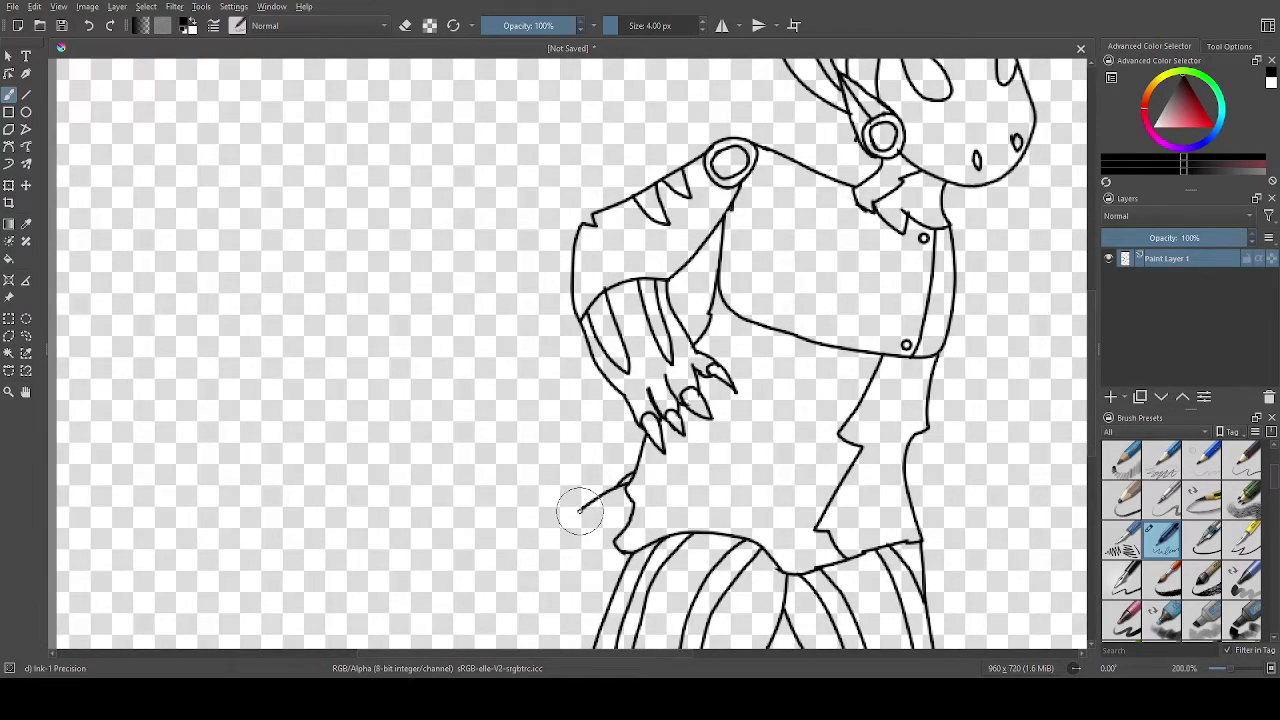
pyautogui.moveTo(581, 510)
pyautogui.mouseDown()
pyautogui.moveTo(537, 545)
pyautogui.moveTo(457, 563)
pyautogui.moveTo(386, 423)
pyautogui.moveTo(423, 288)
pyautogui.moveTo(337, 329)
pyautogui.moveTo(316, 440)
pyautogui.moveTo(363, 571)
pyautogui.moveTo(430, 612)
pyautogui.moveTo(600, 555)
pyautogui.mouseUp()
pyautogui.scroll(2, 600, 555)
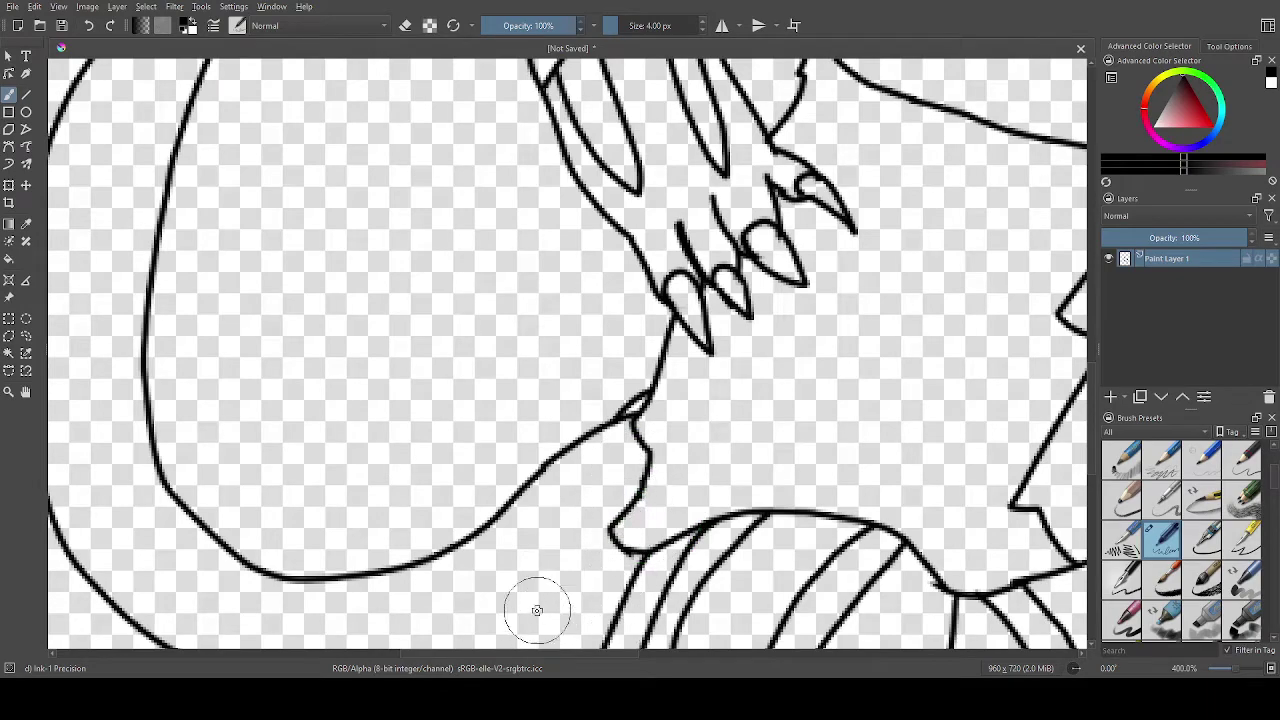
# Extend the tail's outer edge from its open lower end up to the torso's back edge.
pyautogui.scroll(-5, 539, 617)
pyautogui.scroll(3, 497, 611)
pyautogui.scroll(2, 492, 600)
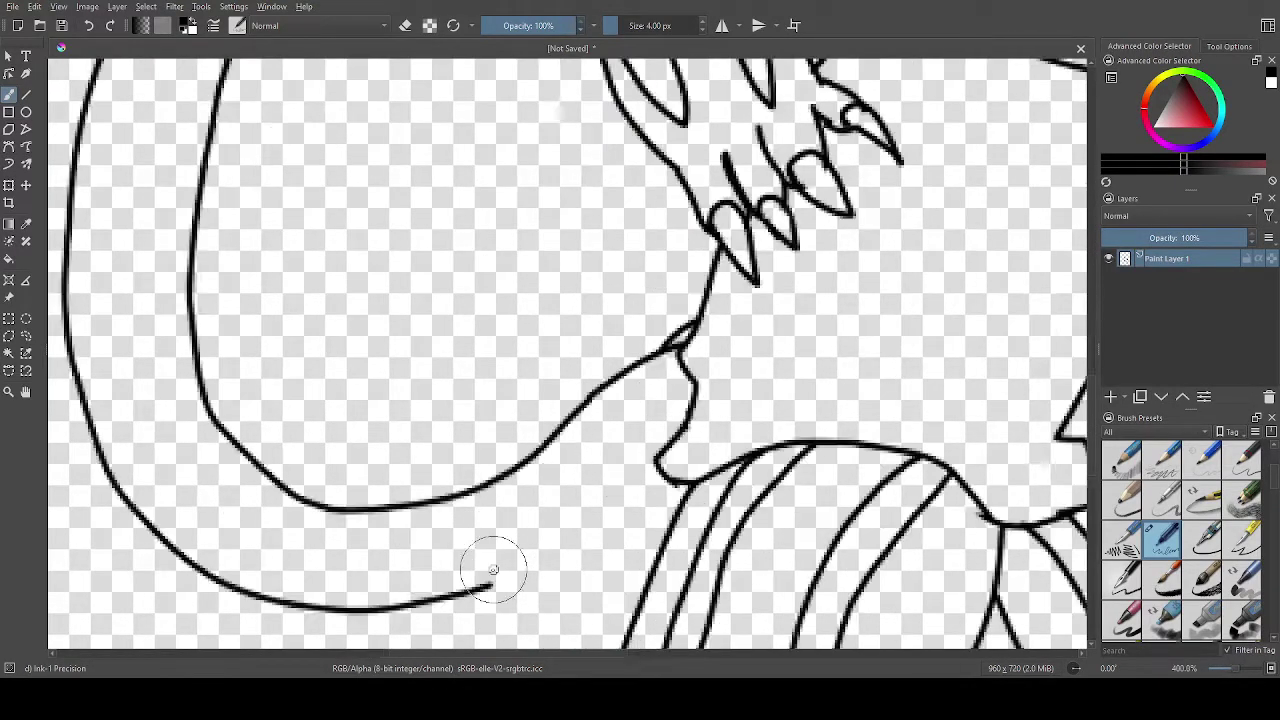
pyautogui.moveTo(488, 583)
pyautogui.mouseDown()
pyautogui.moveTo(535, 571)
pyautogui.moveTo(574, 538)
pyautogui.moveTo(611, 460)
pyautogui.moveTo(689, 401)
pyautogui.mouseUp()
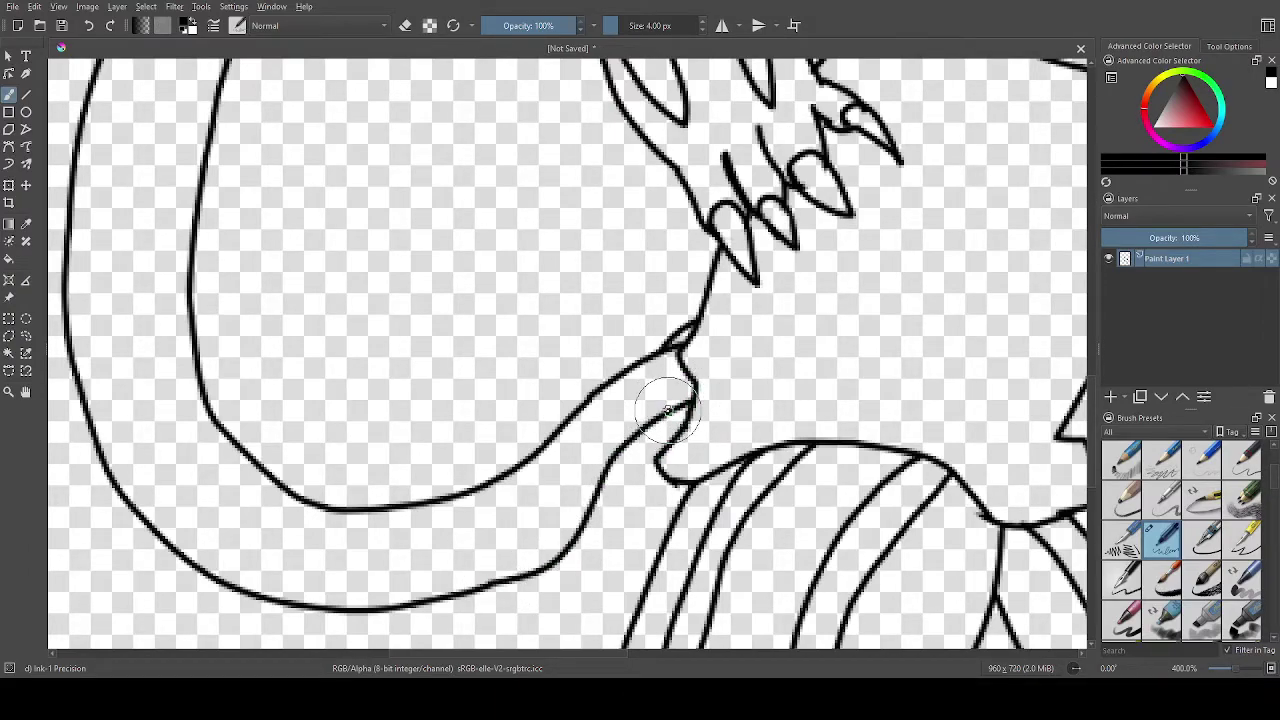
pyautogui.scroll(-6, 668, 410)
# Try to draw a curved line across the upper part of the tail.
pyautogui.scroll(6, 531, 263)
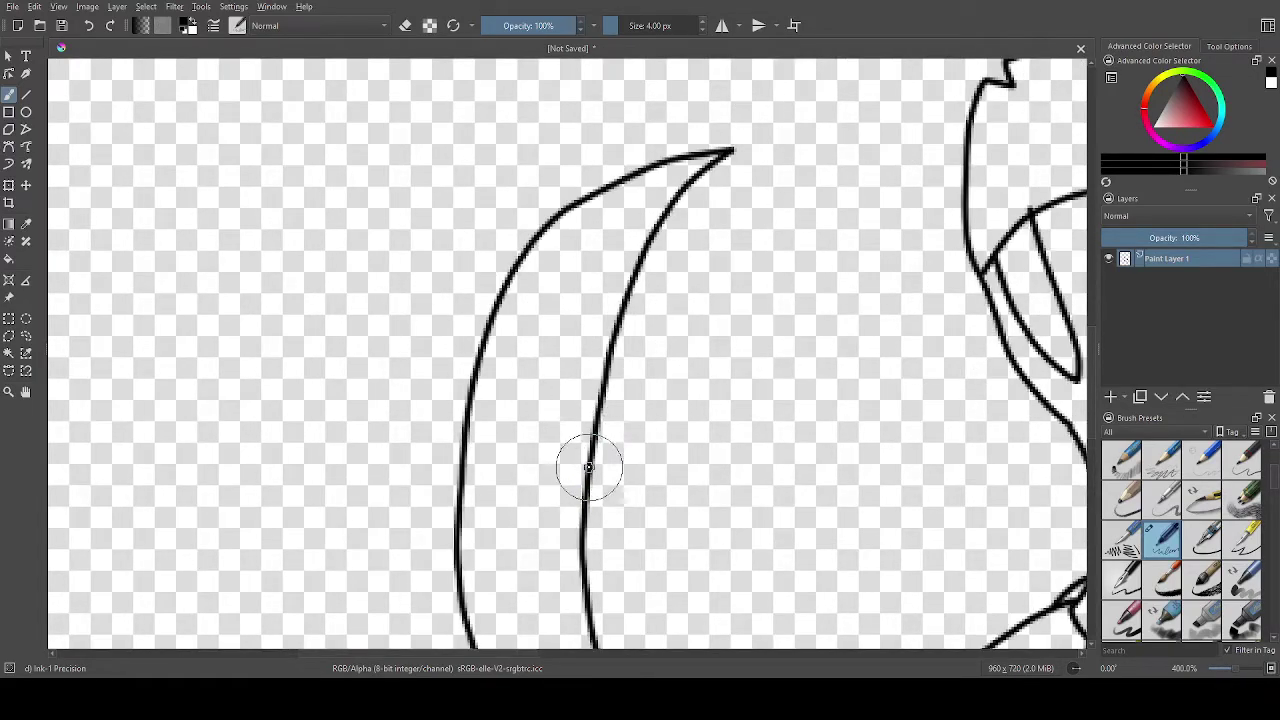
pyautogui.moveTo(583, 503); pyautogui.dragTo(476, 487)
pyautogui.scroll(-2, 506, 585)
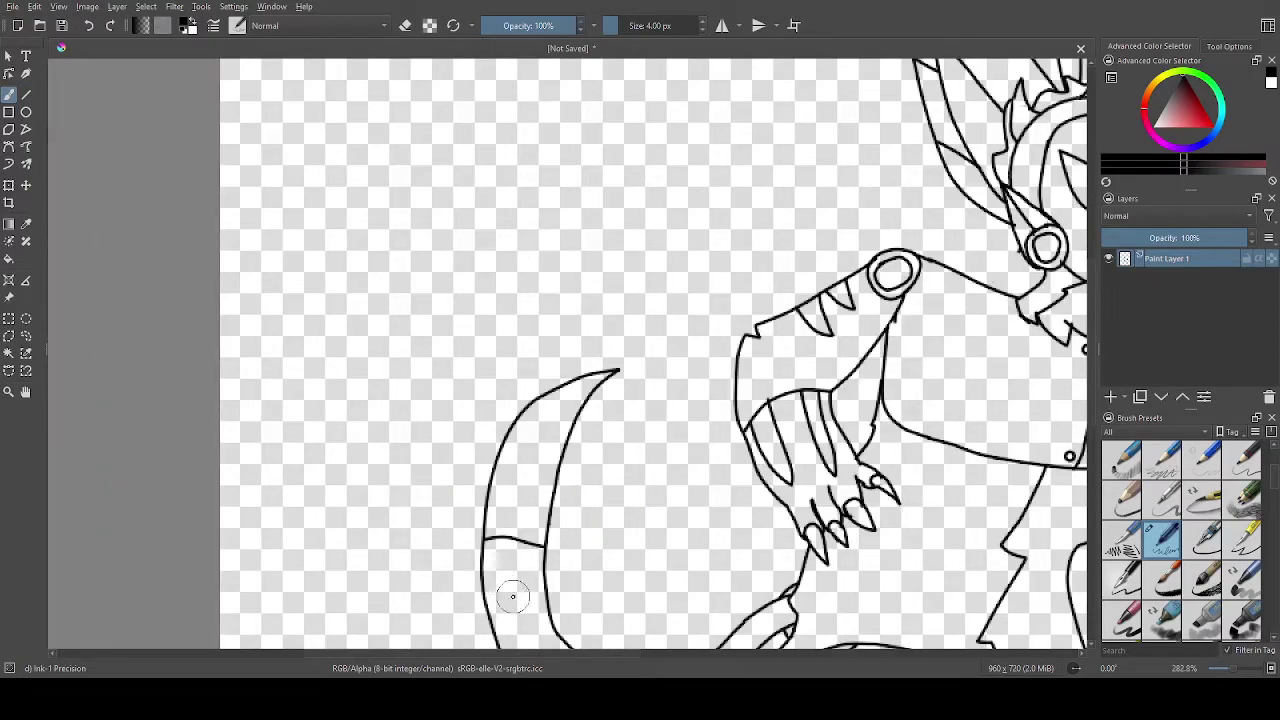
pyautogui.scroll(3, 516, 596)
pyautogui.hotkey('ctrl', 'z')
# Draw four closely spaced curved lines across the tail's upright section to form a ringed band.
pyautogui.moveTo(594, 468)
pyautogui.mouseDown()
pyautogui.moveTo(515, 458)
pyautogui.moveTo(412, 482)
pyautogui.moveTo(425, 495)
pyautogui.mouseUp()
pyautogui.scroll(-5, 491, 542)
pyautogui.scroll(5, 491, 542)
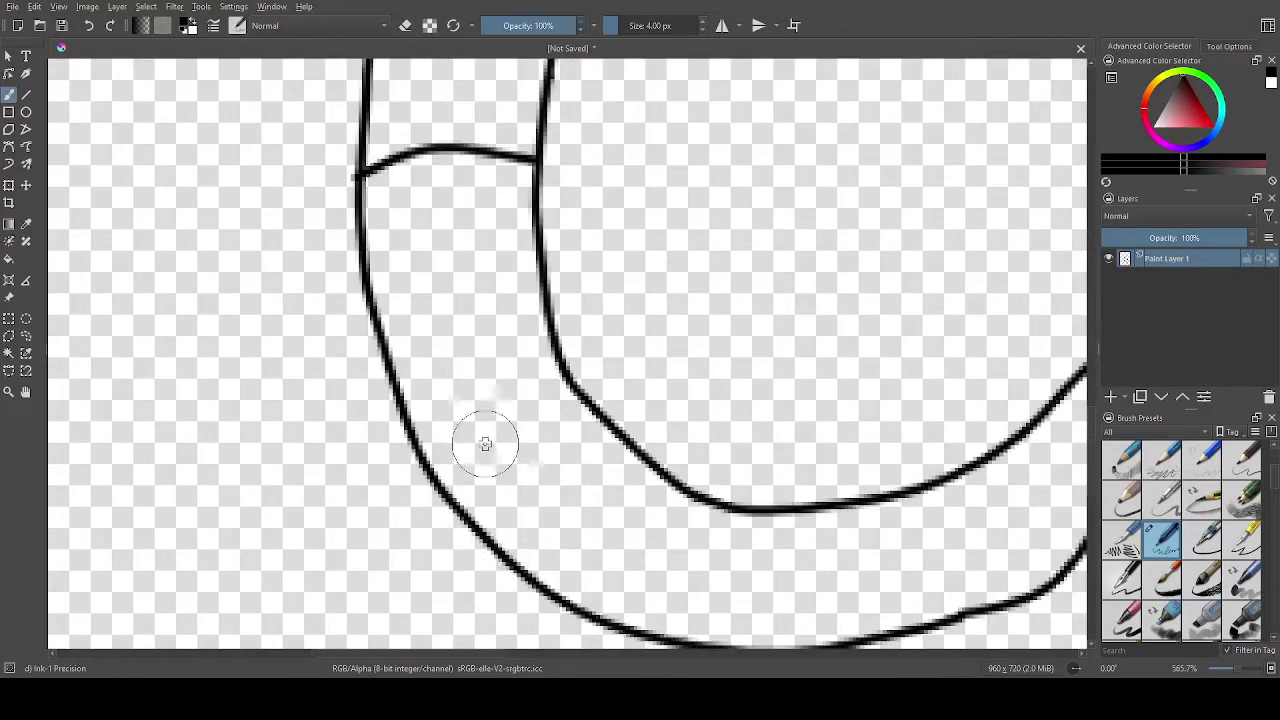
pyautogui.moveTo(371, 320); pyautogui.dragTo(545, 282)
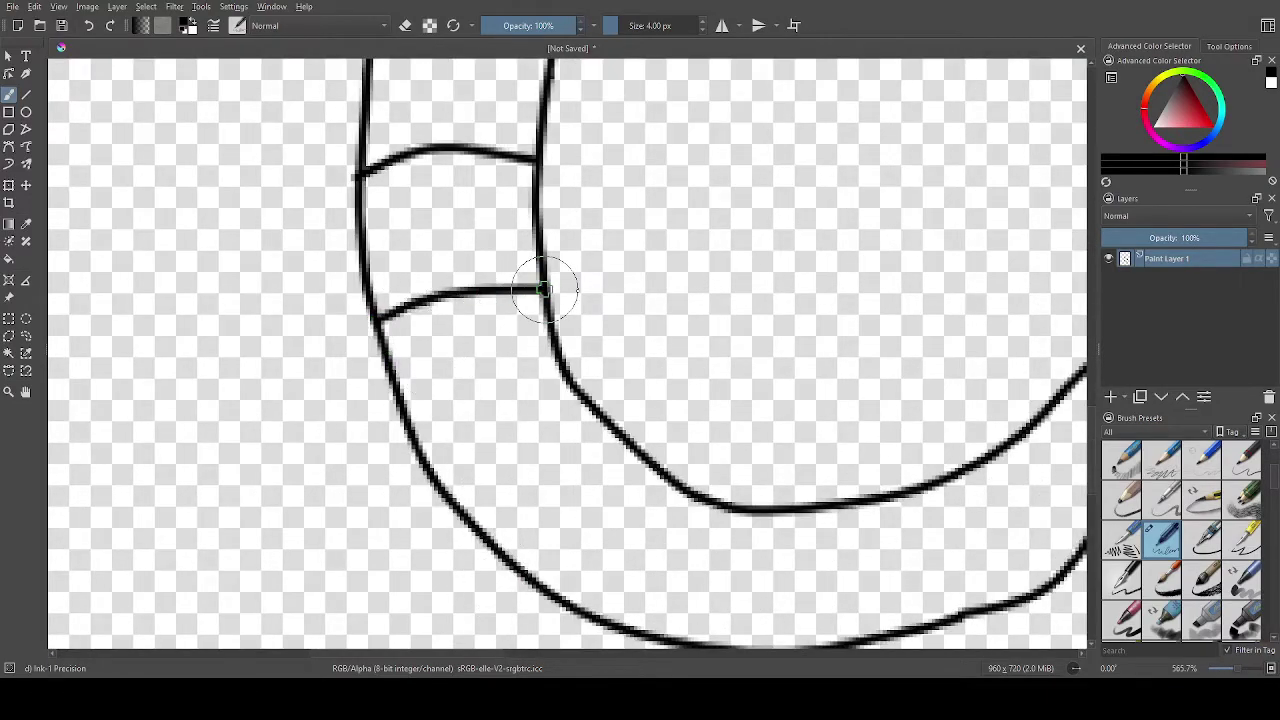
pyautogui.scroll(2, 470, 226)
pyautogui.hotkey('ctrl', 'z')
pyautogui.moveTo(258, 130)
pyautogui.mouseDown()
pyautogui.moveTo(507, 104)
pyautogui.moveTo(612, 130)
pyautogui.mouseUp()
pyautogui.moveTo(268, 194)
pyautogui.mouseDown()
pyautogui.moveTo(462, 164)
pyautogui.moveTo(607, 182)
pyautogui.mouseUp()
pyautogui.moveTo(271, 266)
pyautogui.mouseDown()
pyautogui.moveTo(361, 241)
pyautogui.moveTo(634, 238)
pyautogui.mouseUp()
pyautogui.scroll(-6, 634, 238)
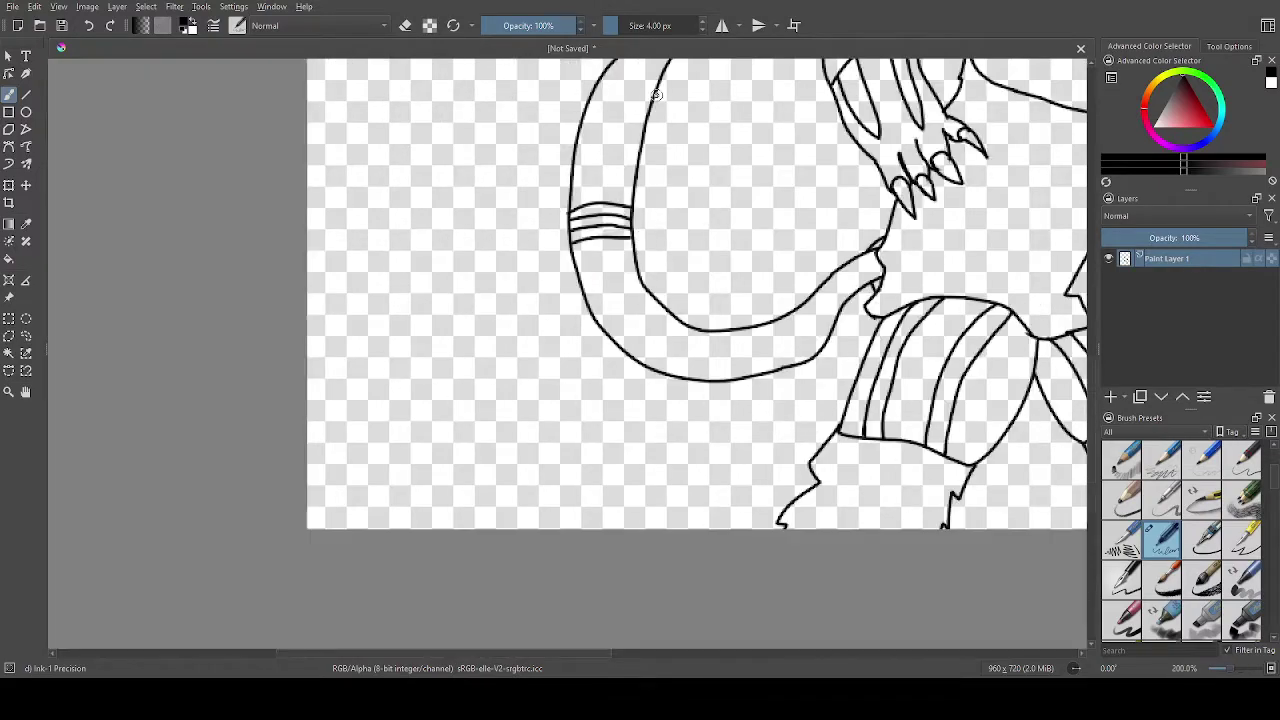
# Draw a jagged fur fringe along the tail's inner edge from the top of the ringed band up to near the tip.
pyautogui.scroll(6, 549, 326)
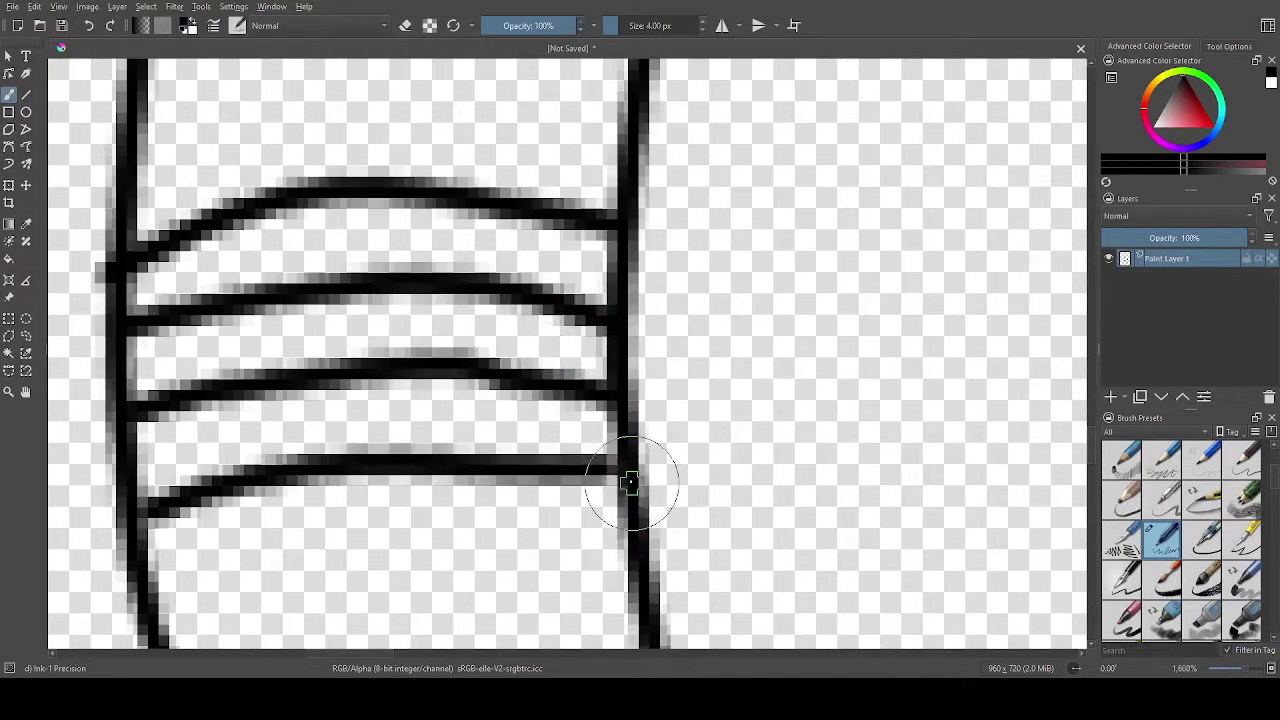
pyautogui.scroll(-6, 612, 466)
pyautogui.scroll(5, 686, 257)
pyautogui.scroll(-5, 669, 323)
pyautogui.scroll(1, 487, 501)
pyautogui.scroll(1, 600, 462)
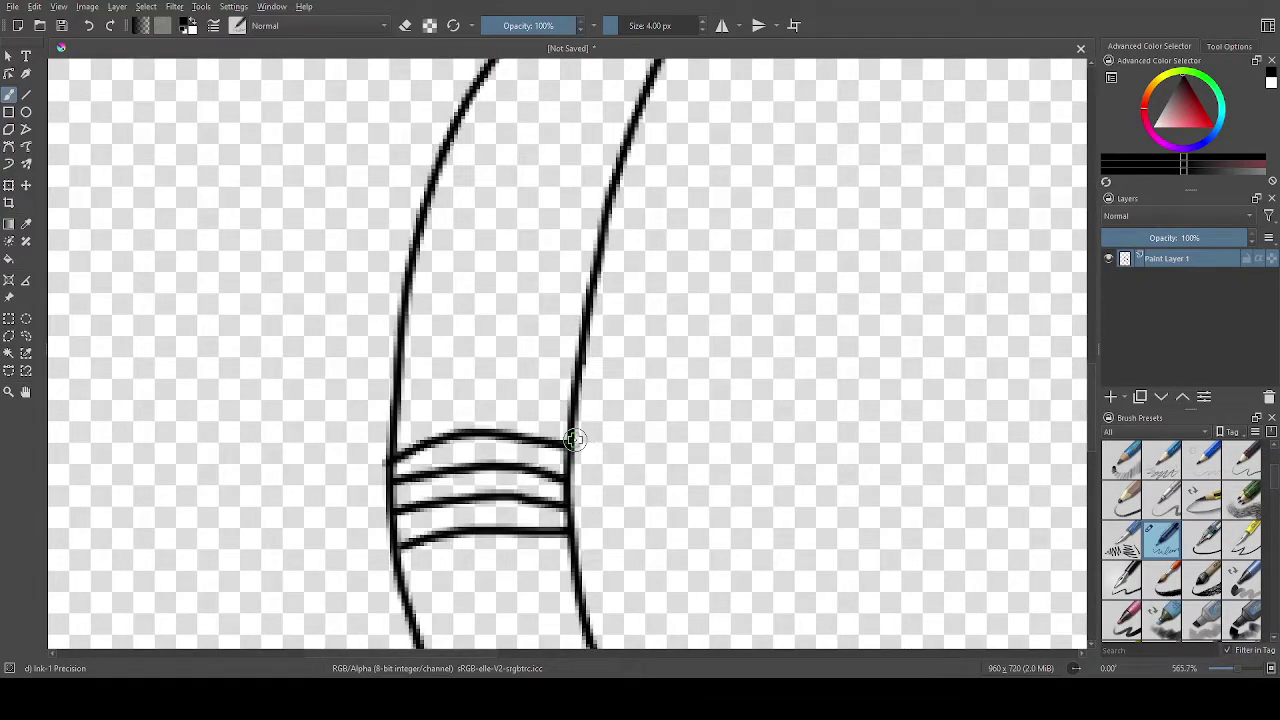
pyautogui.moveTo(573, 438)
pyautogui.mouseDown()
pyautogui.moveTo(671, 451)
pyautogui.moveTo(664, 378)
pyautogui.moveTo(775, 380)
pyautogui.moveTo(726, 291)
pyautogui.moveTo(773, 255)
pyautogui.moveTo(708, 195)
pyautogui.moveTo(734, 213)
pyautogui.mouseUp()
pyautogui.scroll(-3, 734, 213)
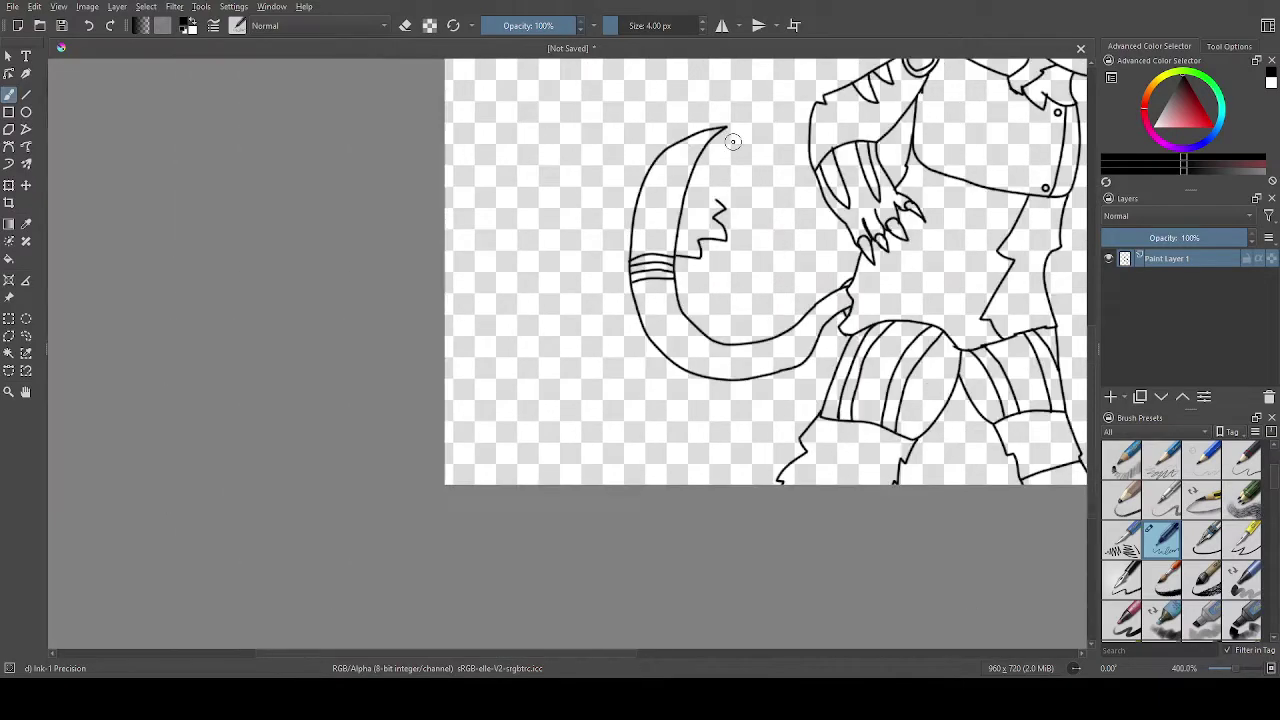
pyautogui.scroll(3, 731, 143)
pyautogui.moveTo(668, 375)
pyautogui.mouseDown()
pyautogui.moveTo(618, 311)
pyautogui.moveTo(681, 301)
pyautogui.moveTo(654, 235)
pyautogui.moveTo(698, 209)
pyautogui.moveTo(650, 124)
pyautogui.mouseUp()
pyautogui.scroll(-4, 616, 115)
# Draw a jagged fur fringe along the tail's outer edge from the top of the ringed band to just short of the tip.
pyautogui.scroll(3, 575, 120)
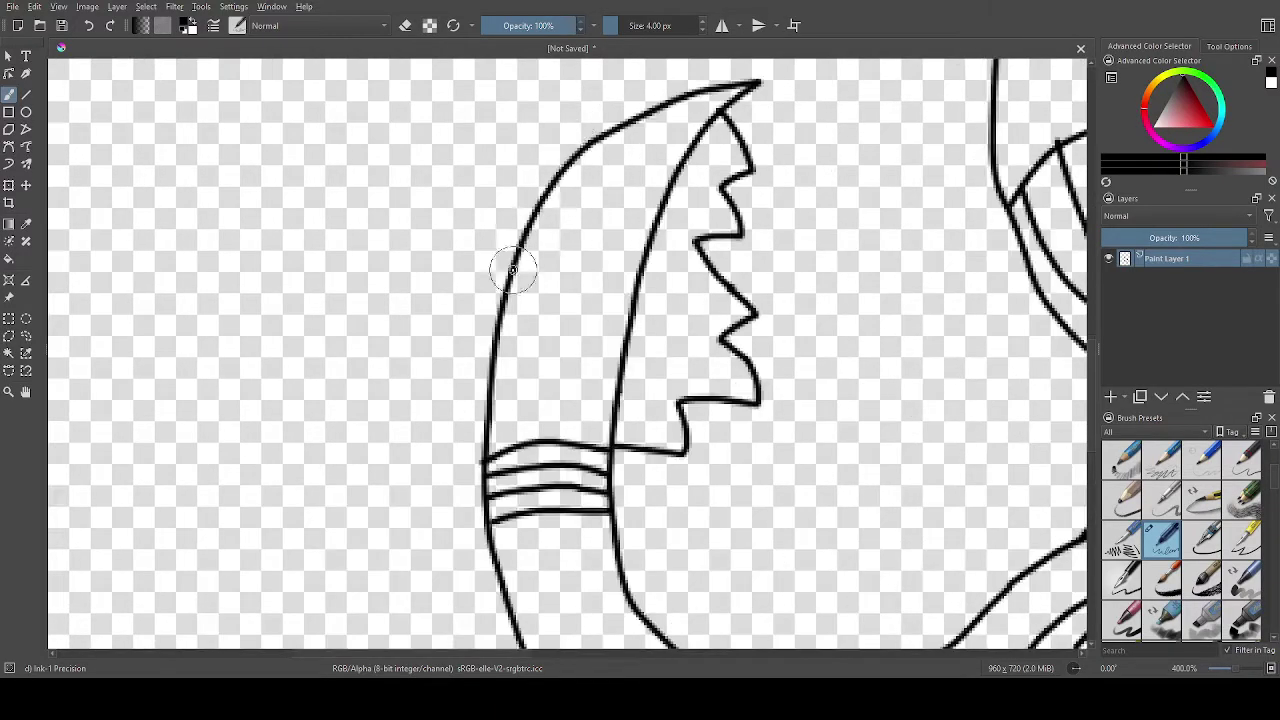
pyautogui.moveTo(483, 456)
pyautogui.mouseDown()
pyautogui.moveTo(399, 425)
pyautogui.moveTo(473, 399)
pyautogui.moveTo(433, 345)
pyautogui.moveTo(475, 338)
pyautogui.moveTo(425, 287)
pyautogui.mouseUp()
pyautogui.moveTo(483, 244)
pyautogui.mouseDown()
pyautogui.moveTo(457, 184)
pyautogui.moveTo(508, 181)
pyautogui.moveTo(530, 110)
pyautogui.mouseUp()
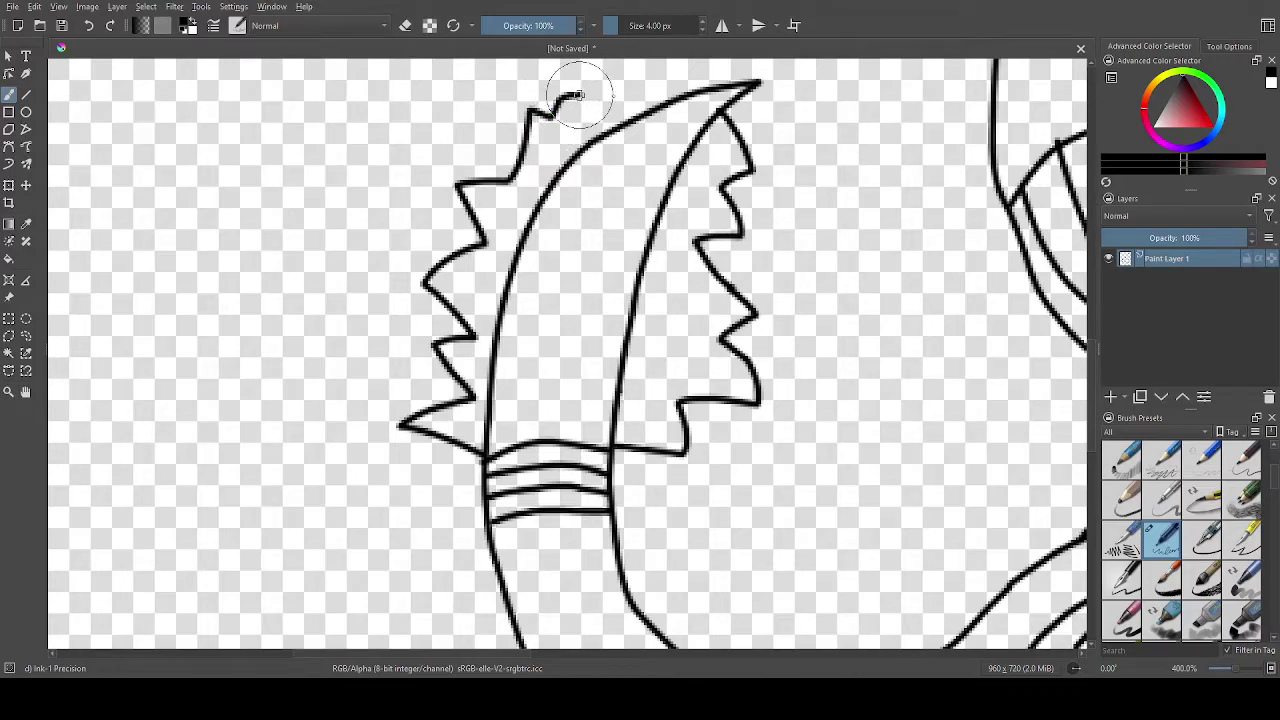
pyautogui.moveTo(642, 105); pyautogui.dragTo(655, 109)
pyautogui.scroll(-4, 681, 112)
# Erase the topmost tuft of the inner tail fringe and redraw it starting slightly lower on the tail's edge.
pyautogui.scroll(6, 726, 99)
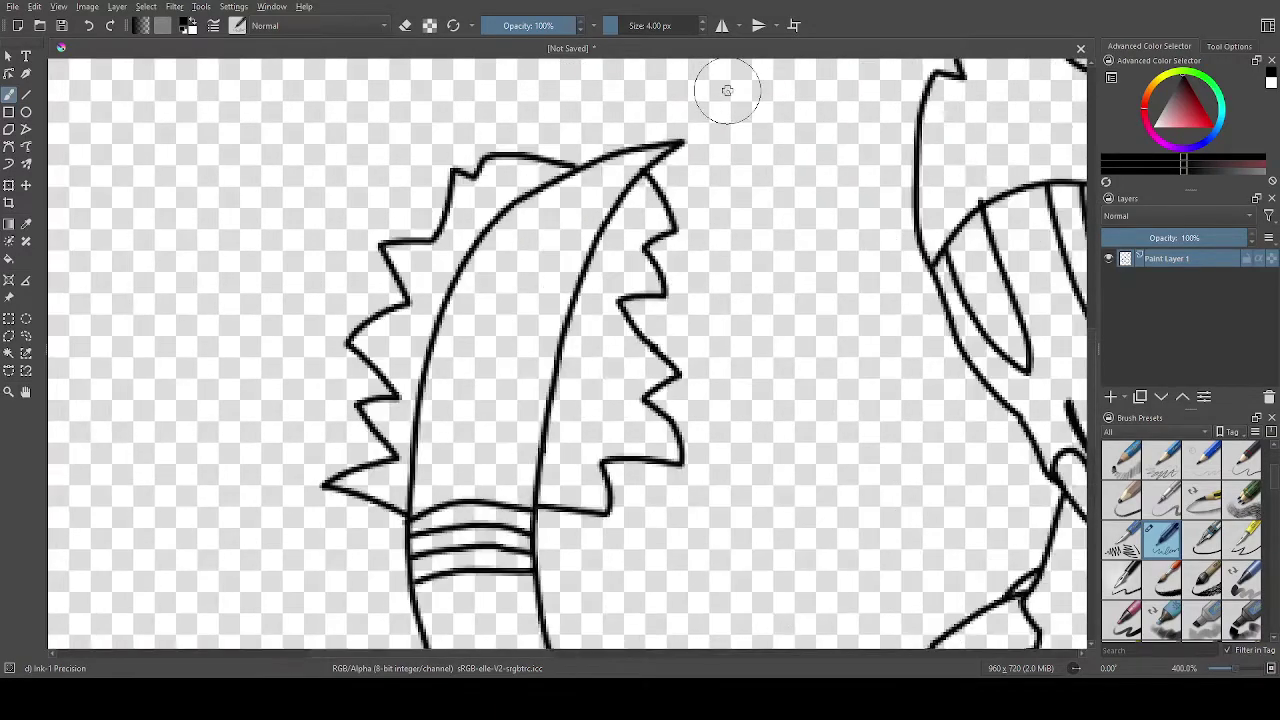
pyautogui.click(1190, 472)
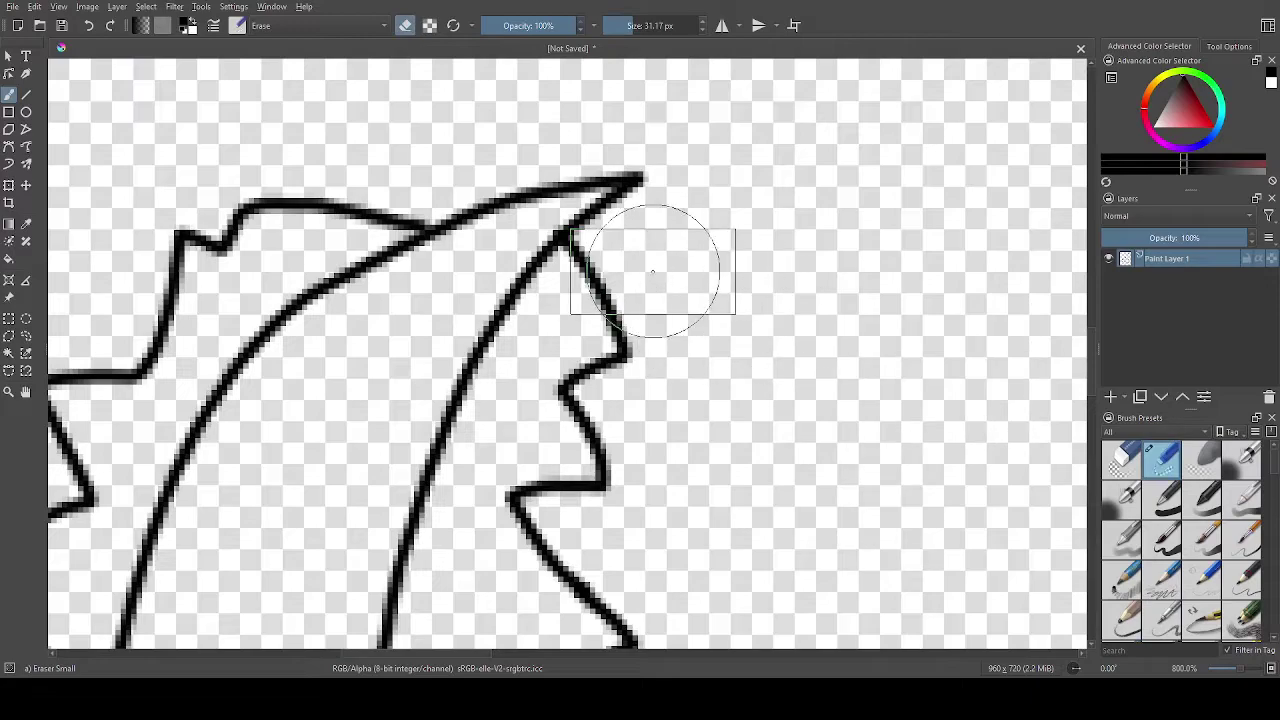
pyautogui.moveTo(653, 286)
pyautogui.mouseDown()
pyautogui.moveTo(646, 277)
pyautogui.moveTo(690, 345)
pyautogui.mouseUp()
pyautogui.scroll(-3, 1163, 575)
pyautogui.click(1162, 540)
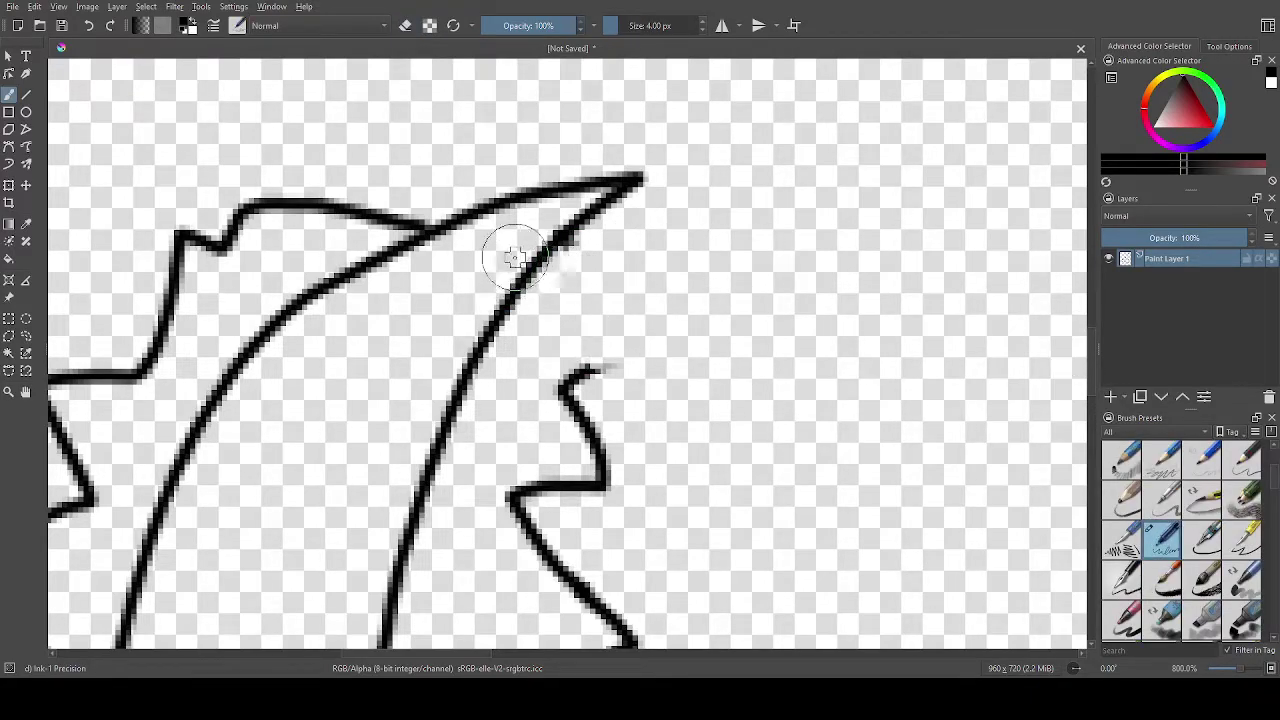
pyautogui.moveTo(536, 268)
pyautogui.mouseDown()
pyautogui.moveTo(609, 352)
pyautogui.moveTo(592, 367)
pyautogui.mouseUp()
pyautogui.scroll(-6, 553, 395)
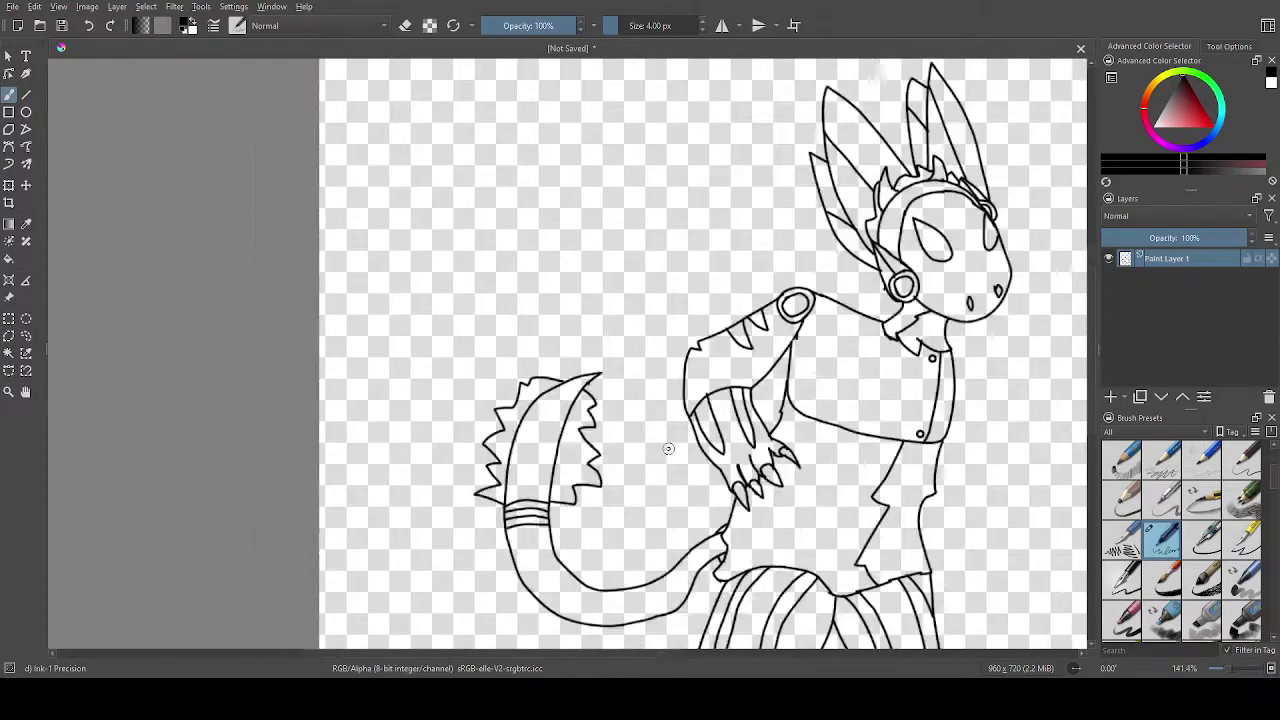
# Thicken the tail's inner line just above the top tuft, between the tuft and the tail tip.
pyautogui.scroll(15, 623, 392)
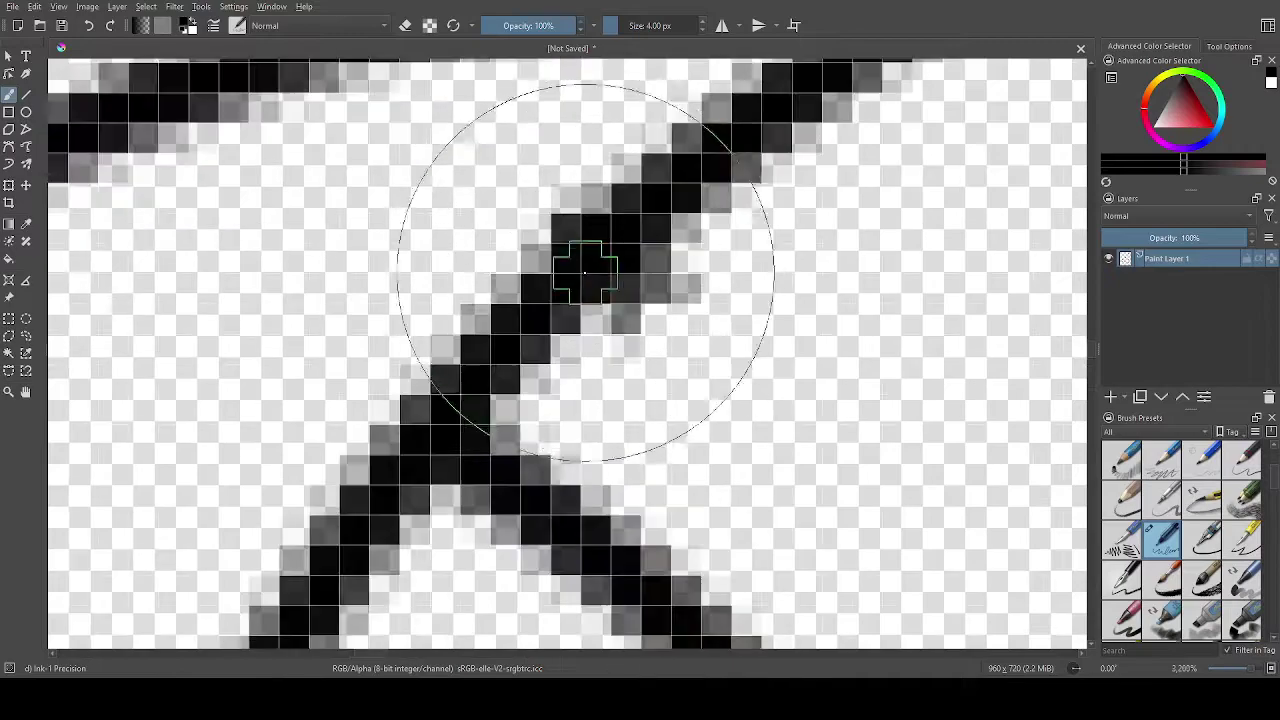
pyautogui.moveTo(733, 140)
pyautogui.mouseDown()
pyautogui.moveTo(619, 340)
pyautogui.moveTo(489, 418)
pyautogui.moveTo(551, 365)
pyautogui.moveTo(612, 279)
pyautogui.mouseUp()
pyautogui.scroll(-2, 612, 279)
pyautogui.scroll(-6, 612, 280)
pyautogui.scroll(5, 729, 360)
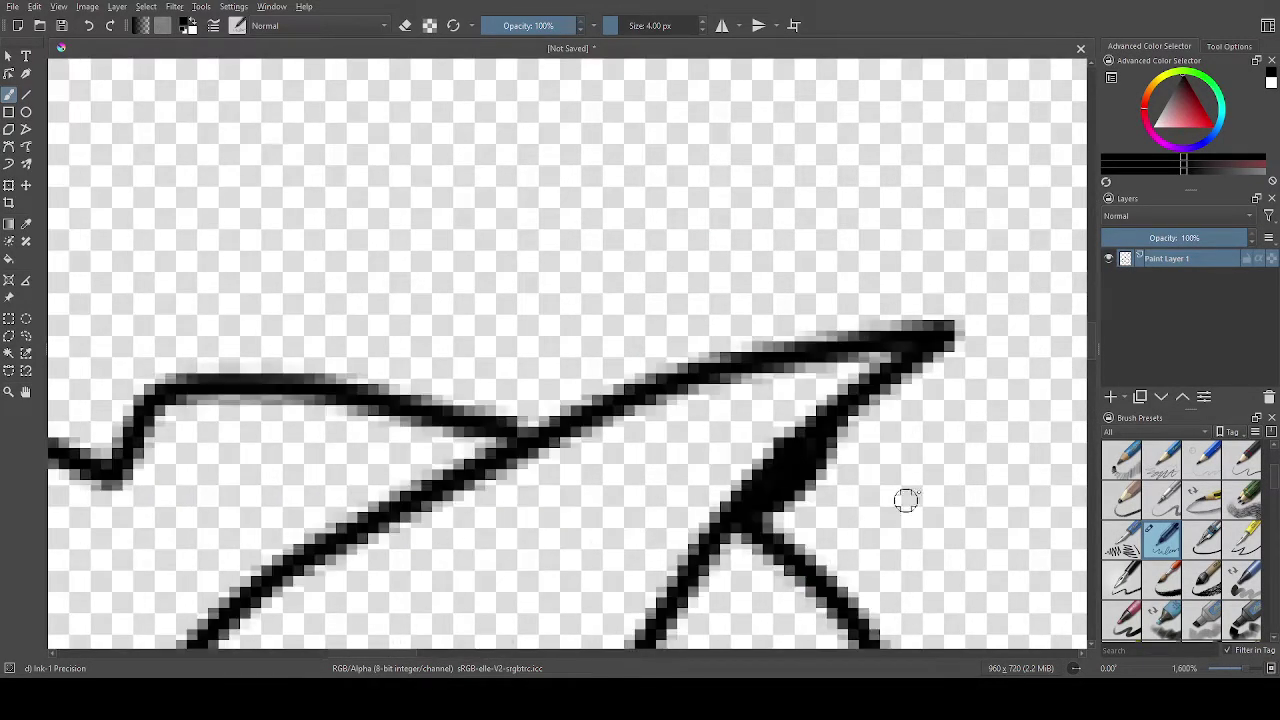
# Trim the excess black from the tail's inner line above the top tuft, using Eraser Small at 8.35 px.
pyautogui.scroll(3, 1126, 513)
pyautogui.click(1162, 458)
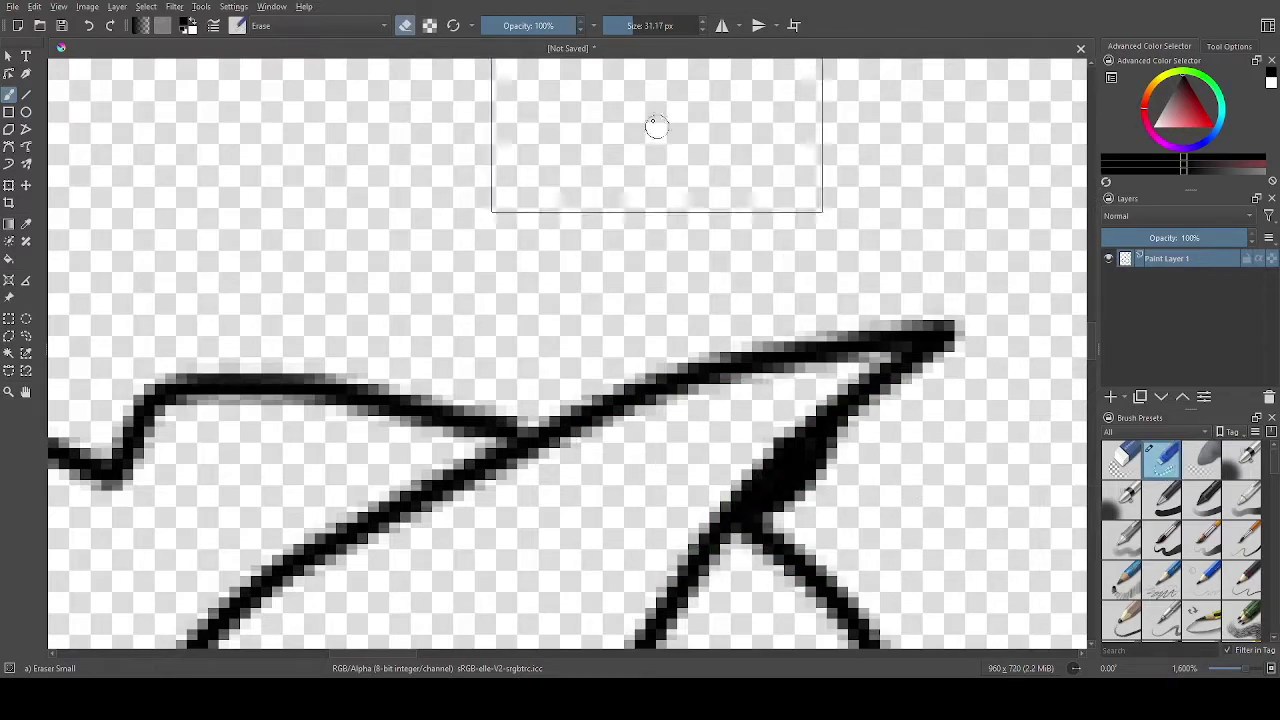
pyautogui.scroll(2, 877, 400)
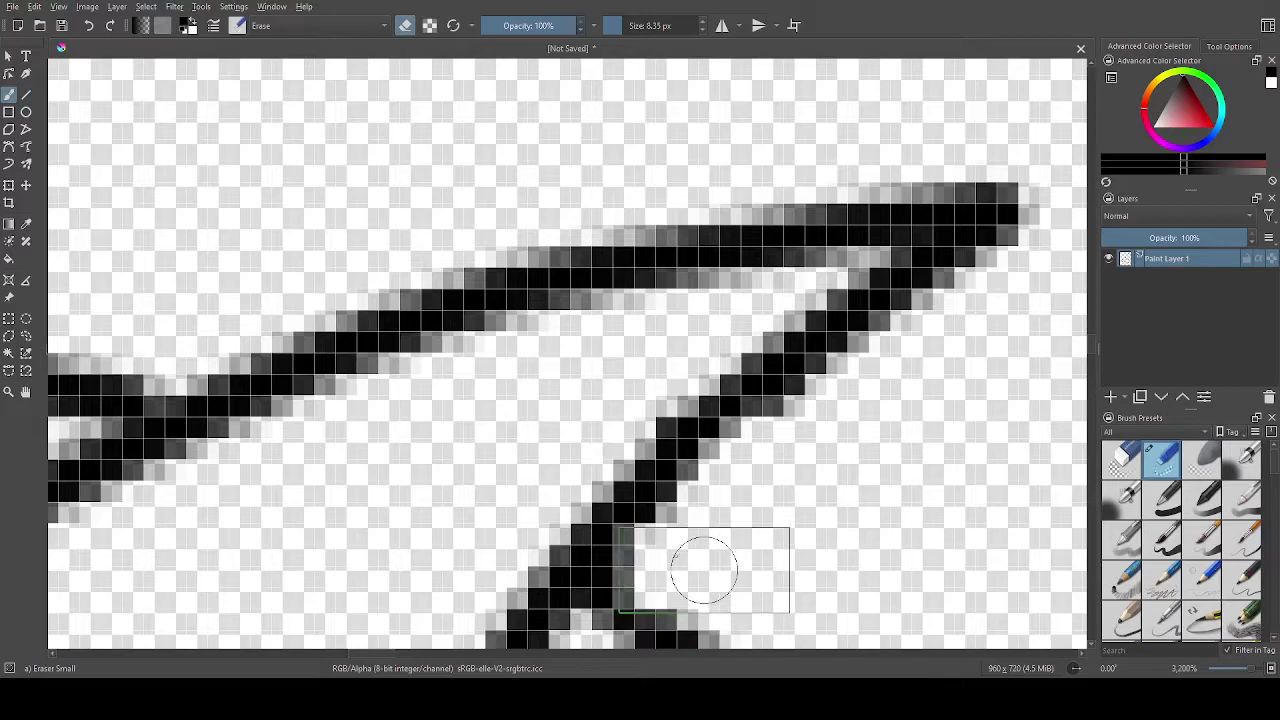
pyautogui.scroll(-5, 876, 521)
pyautogui.scroll(3, 995, 552)
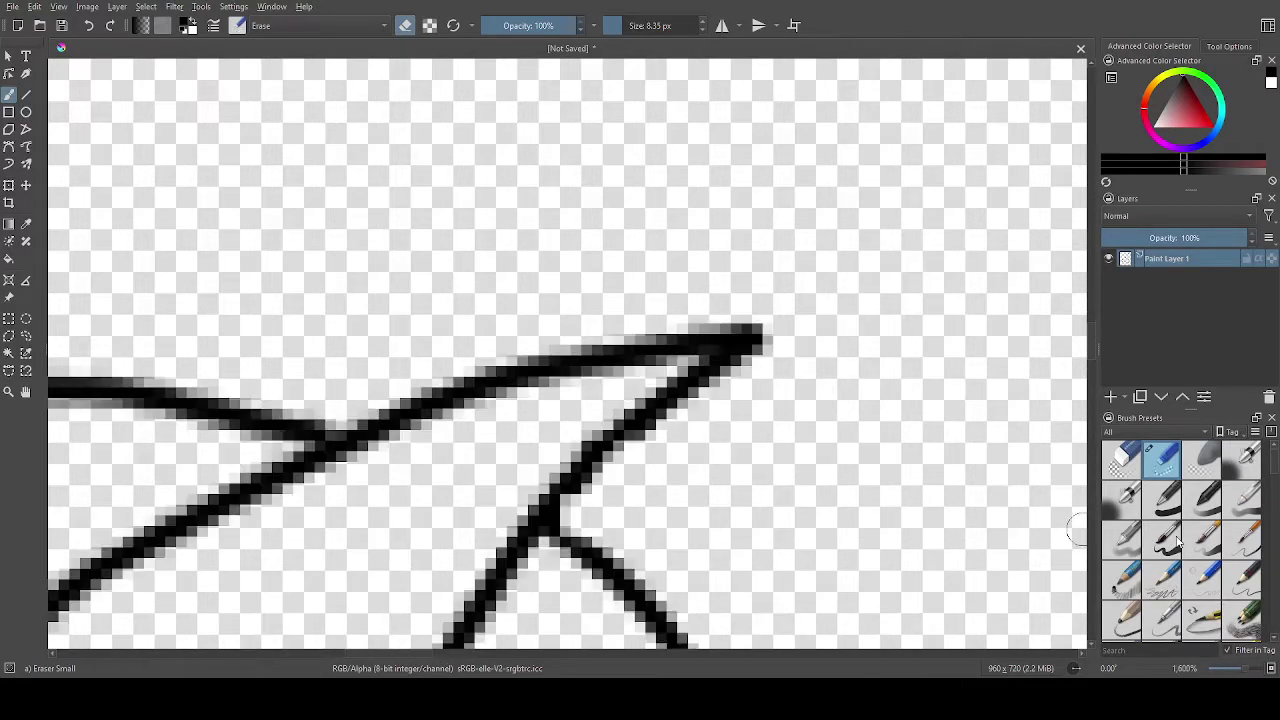
# Retouch the join between the tail's inner line and the top tuft with the Ink-1 Precision brush.
pyautogui.scroll(-3, 1162, 540)
pyautogui.click(1162, 540)
pyautogui.moveTo(632, 430)
pyautogui.mouseDown()
pyautogui.moveTo(534, 543)
pyautogui.moveTo(551, 535)
pyautogui.moveTo(583, 560)
pyautogui.mouseUp()
pyautogui.scroll(-10, 650, 580)
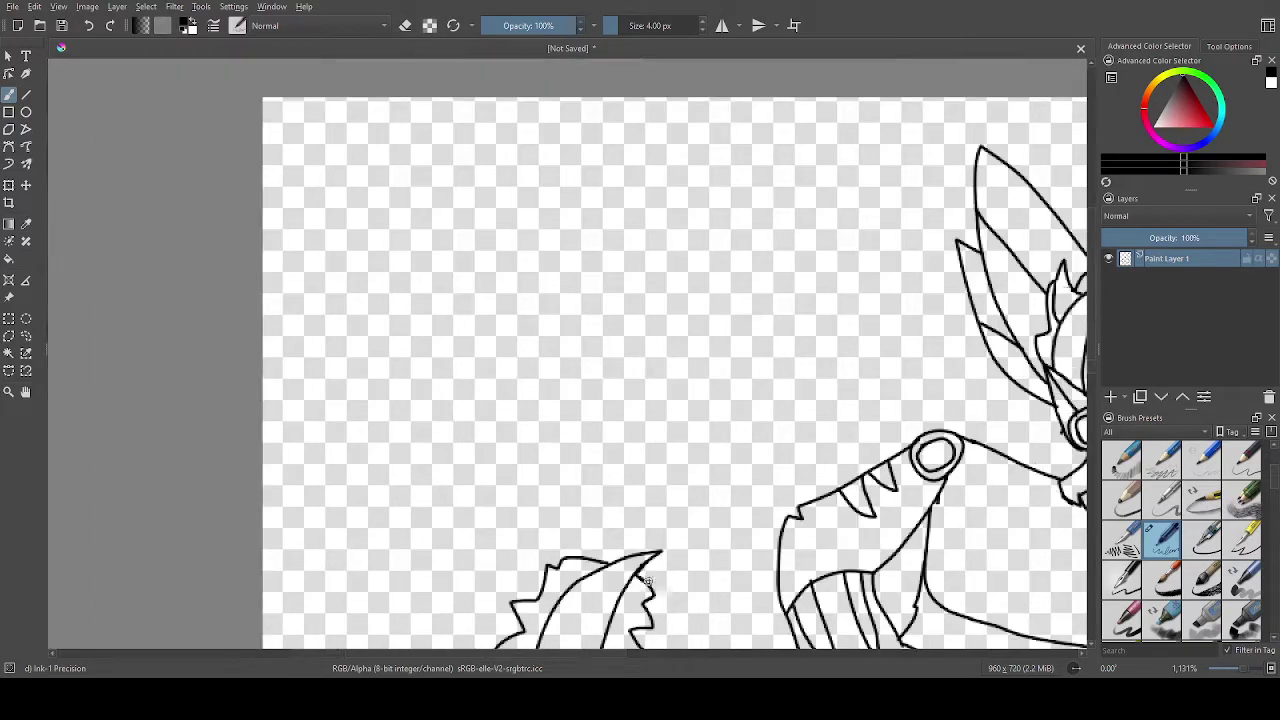
pyautogui.scroll(4, 766, 602)
pyautogui.scroll(-1, 766, 602)
pyautogui.scroll(5, 812, 460)
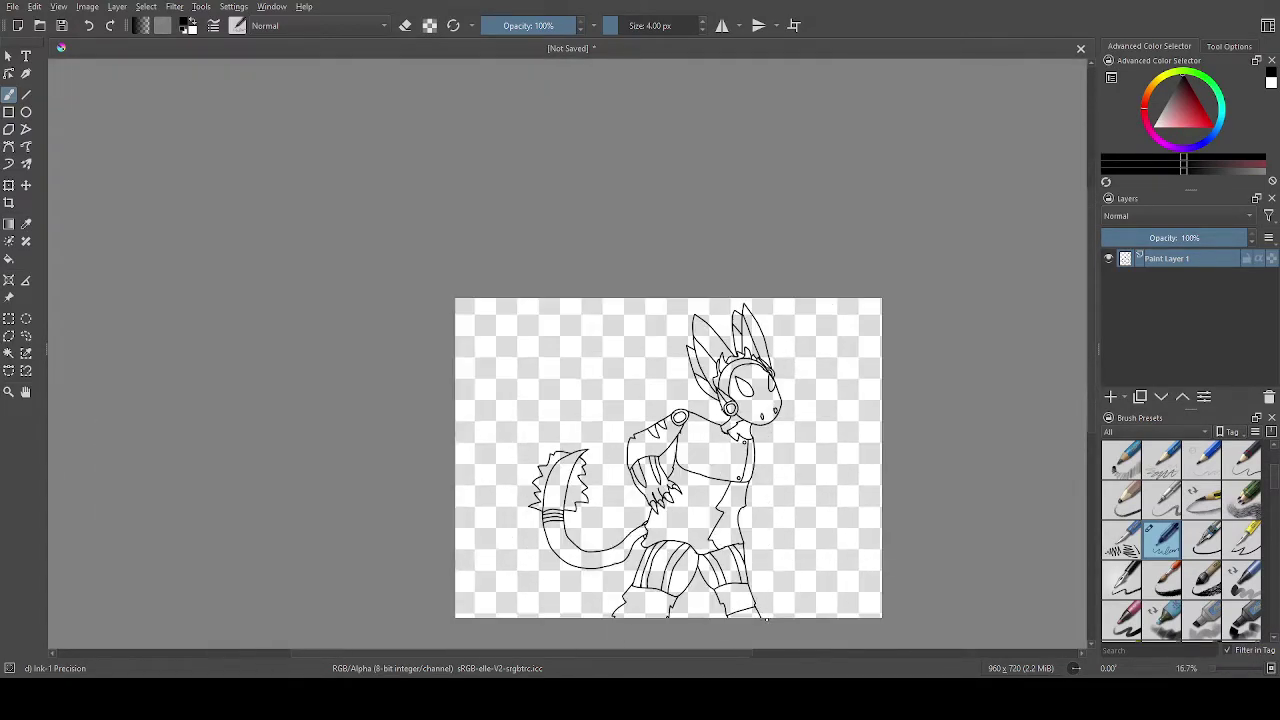
# Draw a half-round shoulder joint with an inner arc on the chest plate's front edge, just below the neck.
pyautogui.scroll(1, 774, 423)
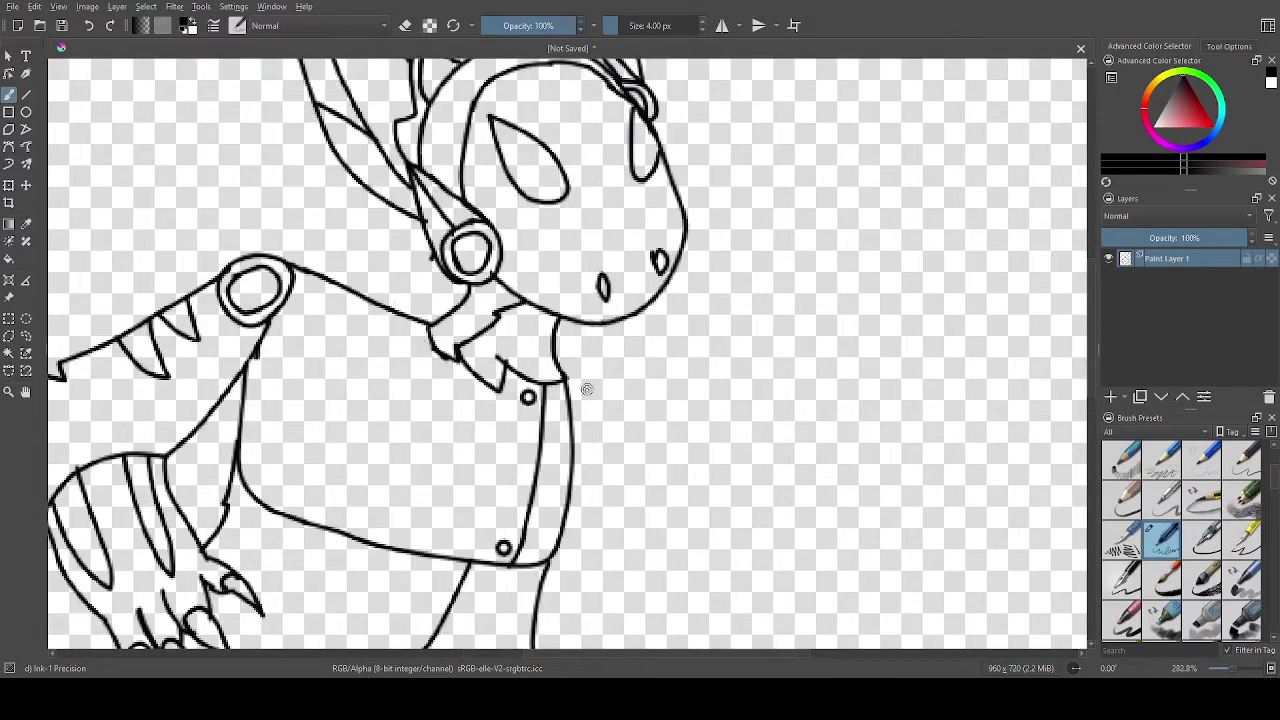
pyautogui.moveTo(562, 375); pyautogui.dragTo(608, 418)
pyautogui.scroll(1, 580, 460)
pyautogui.hotkey('ctrl', 'z')
pyautogui.moveTo(550, 345)
pyautogui.mouseDown()
pyautogui.moveTo(582, 366)
pyautogui.moveTo(614, 452)
pyautogui.moveTo(578, 497)
pyautogui.moveTo(576, 374)
pyautogui.mouseUp()
pyautogui.scroll(-1, 553, 337)
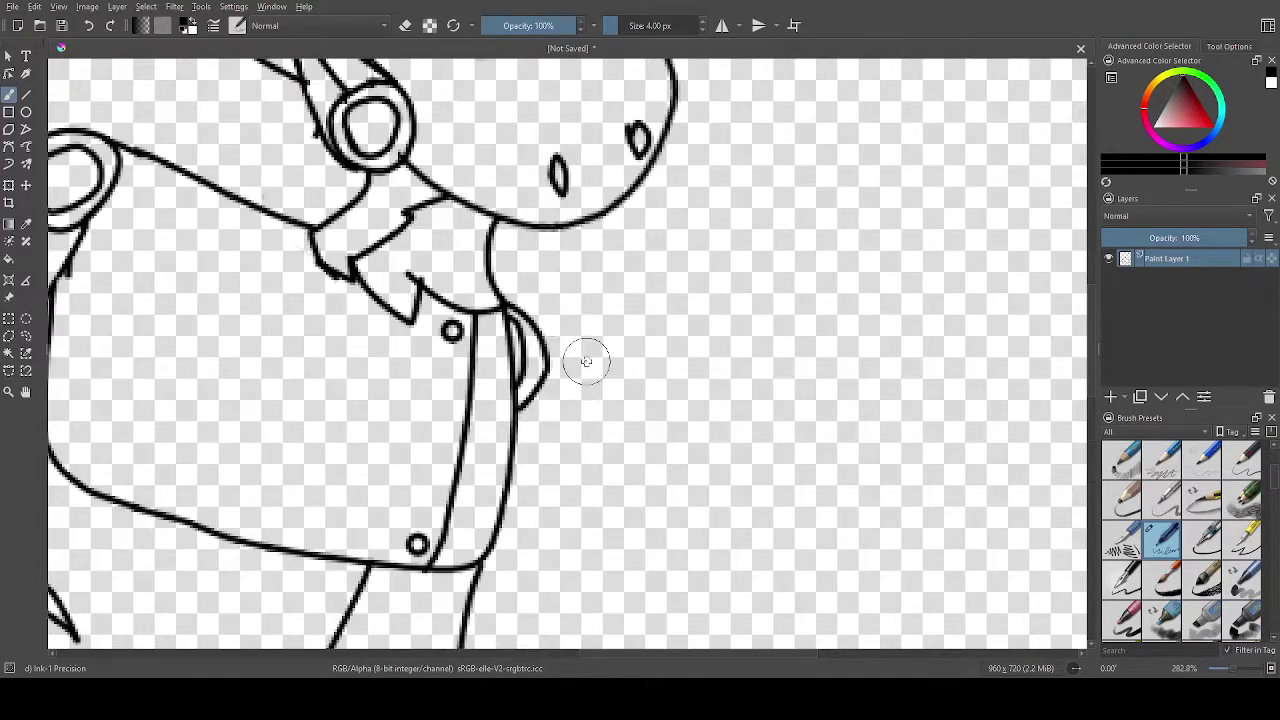
# Try to draw the second arm as two straight lines slanting down from the front shoulder joint.
pyautogui.moveTo(527, 313); pyautogui.dragTo(834, 500)
pyautogui.moveTo(515, 428); pyautogui.dragTo(714, 534)
pyautogui.hotkey('ctrl', 'z')
pyautogui.scroll(-1, 737, 577)
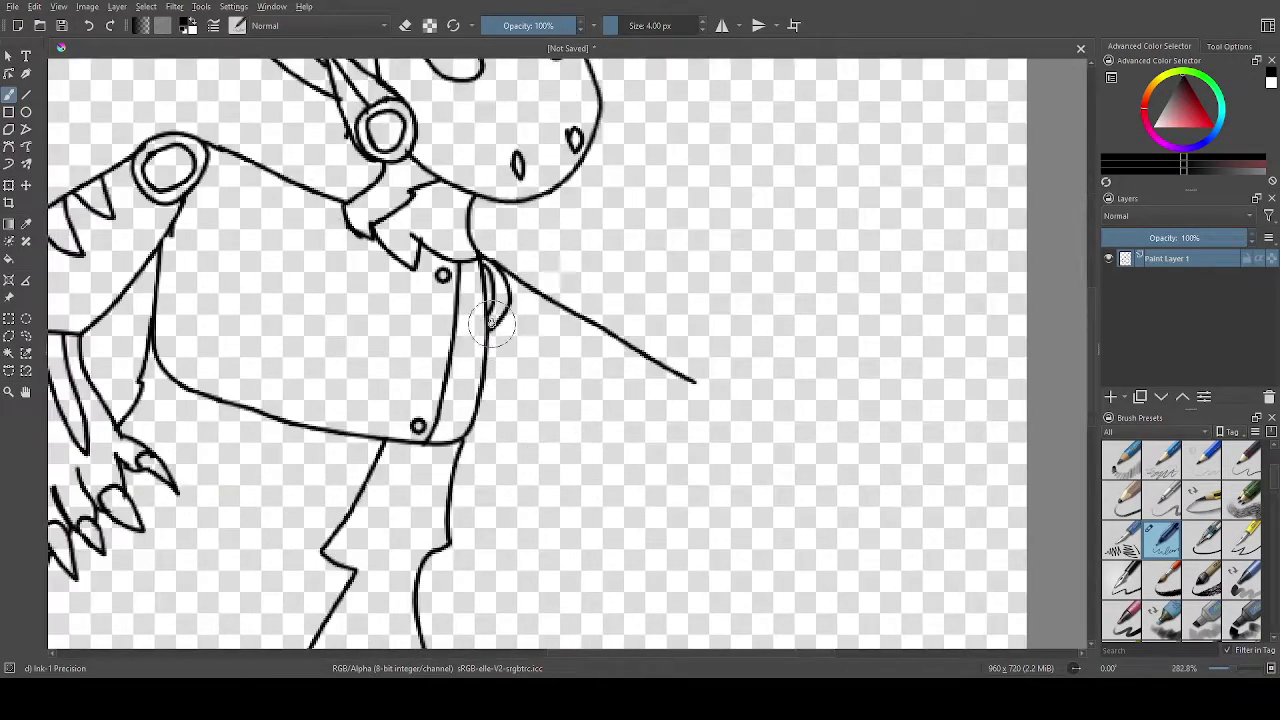
pyautogui.moveTo(495, 365); pyautogui.dragTo(567, 484)
pyautogui.scroll(1, 610, 495)
pyautogui.hotkey('ctrl', 'z')
pyautogui.hotkey('ctrl', 'z')
pyautogui.scroll(-1, 660, 240)
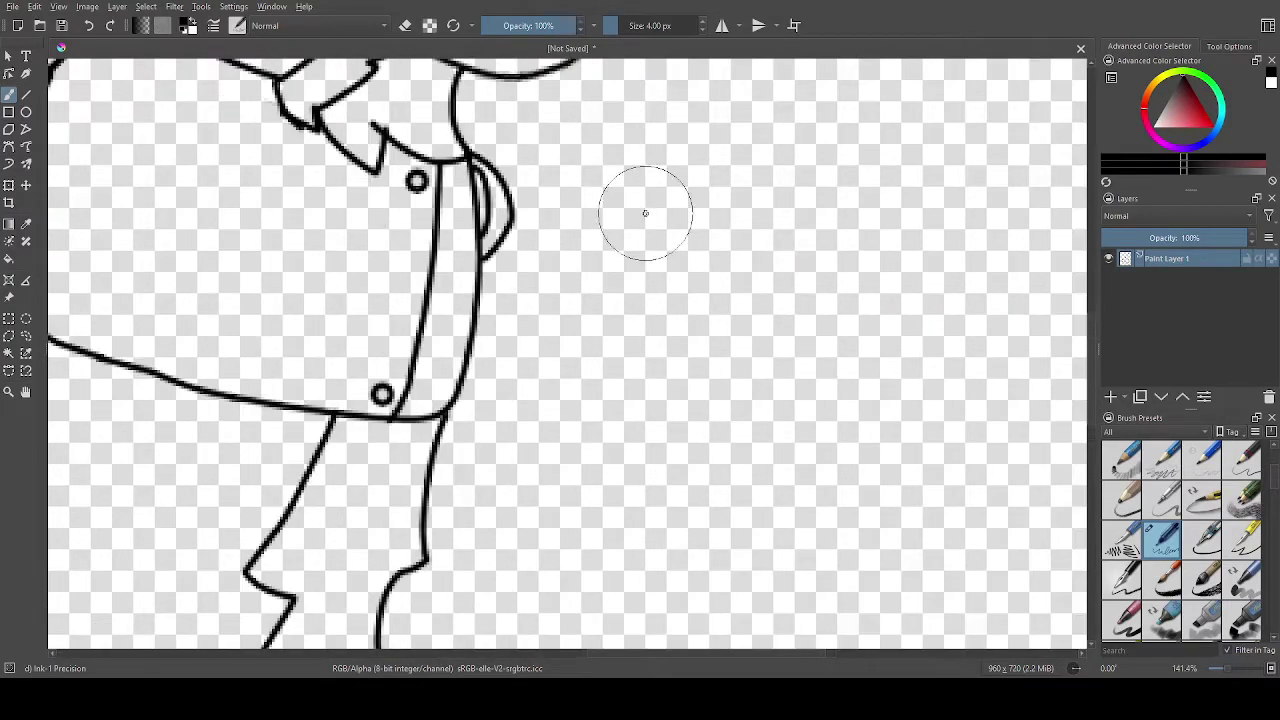
# Try to draw the second arm with a notched elbow and a forearm hanging almost straight down.
pyautogui.moveTo(470, 156)
pyautogui.mouseDown()
pyautogui.moveTo(766, 231)
pyautogui.moveTo(786, 281)
pyautogui.moveTo(788, 366)
pyautogui.moveTo(772, 519)
pyautogui.mouseUp()
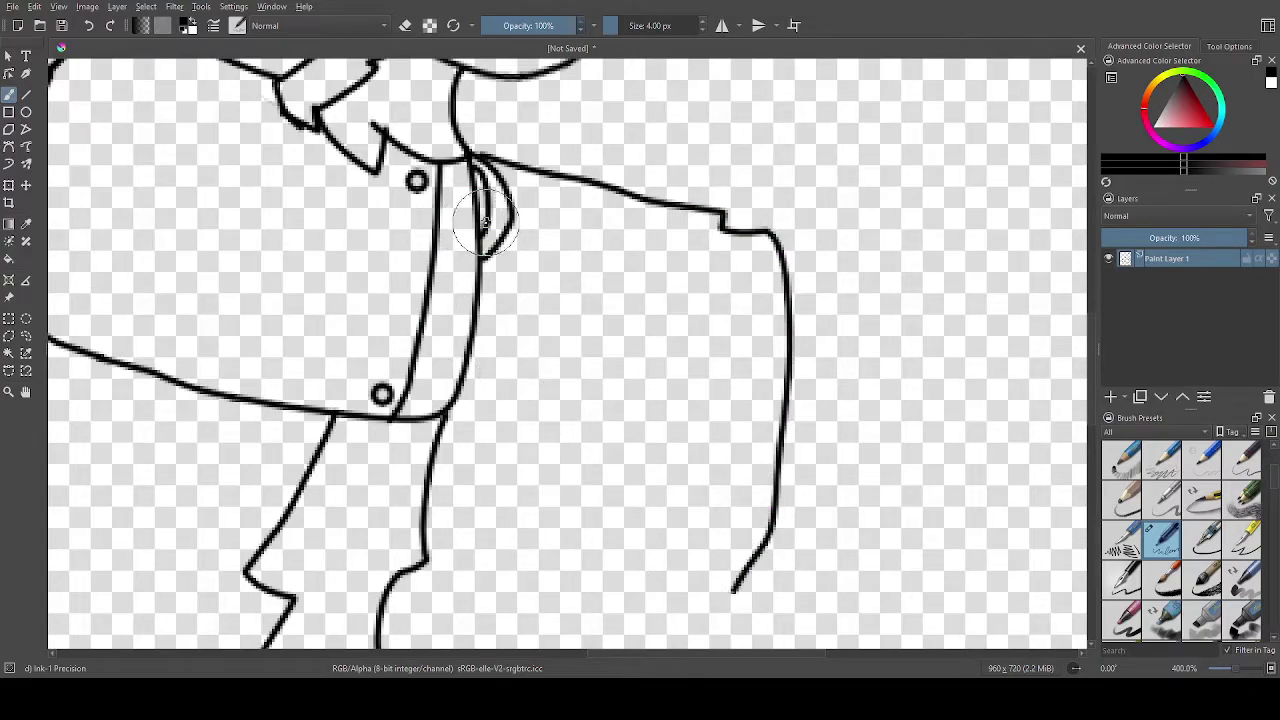
pyautogui.moveTo(483, 264)
pyautogui.mouseDown()
pyautogui.moveTo(613, 319)
pyautogui.moveTo(624, 354)
pyautogui.moveTo(568, 490)
pyautogui.mouseUp()
pyautogui.scroll(-6, 549, 519)
pyautogui.scroll(4, 543, 497)
pyautogui.hotkey('ctrl', 'z')
pyautogui.hotkey('ctrl', 'z')
# Try to draw the second arm stretched forward at shoulder height, with a notched elbow and a forearm slanting down.
pyautogui.moveTo(543, 400); pyautogui.dragTo(669, 374)
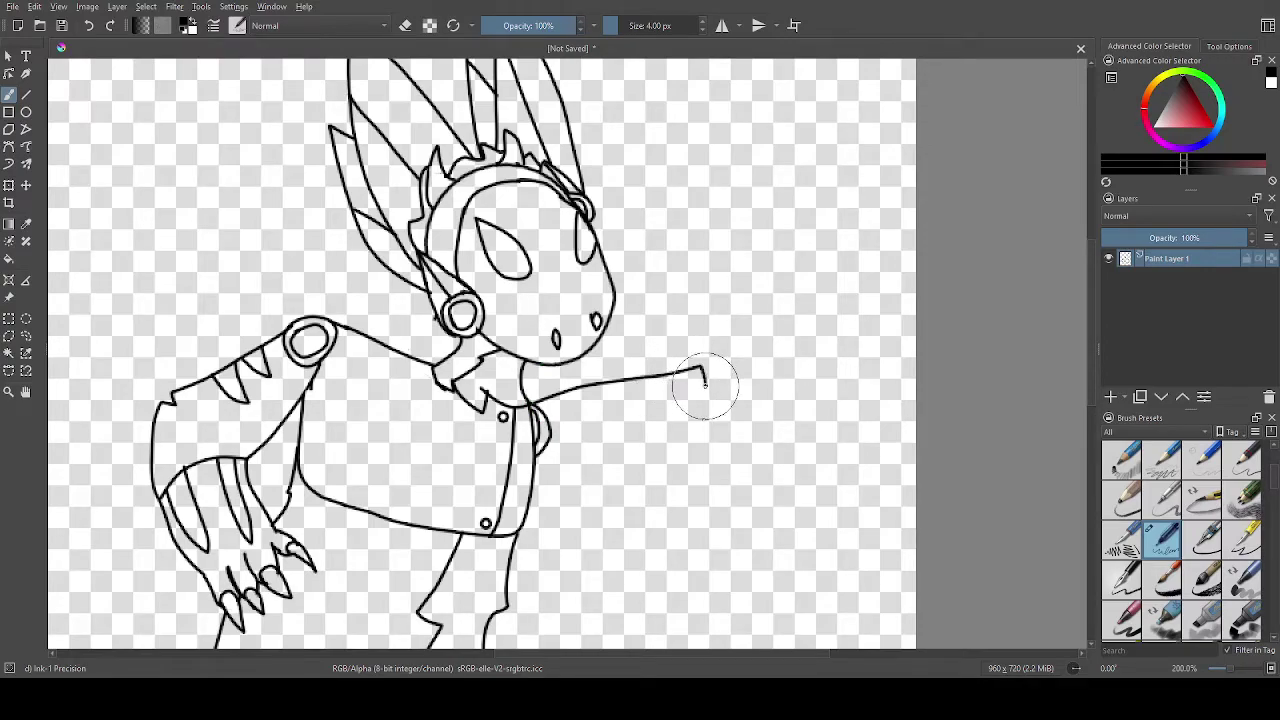
pyautogui.moveTo(750, 393); pyautogui.dragTo(796, 462)
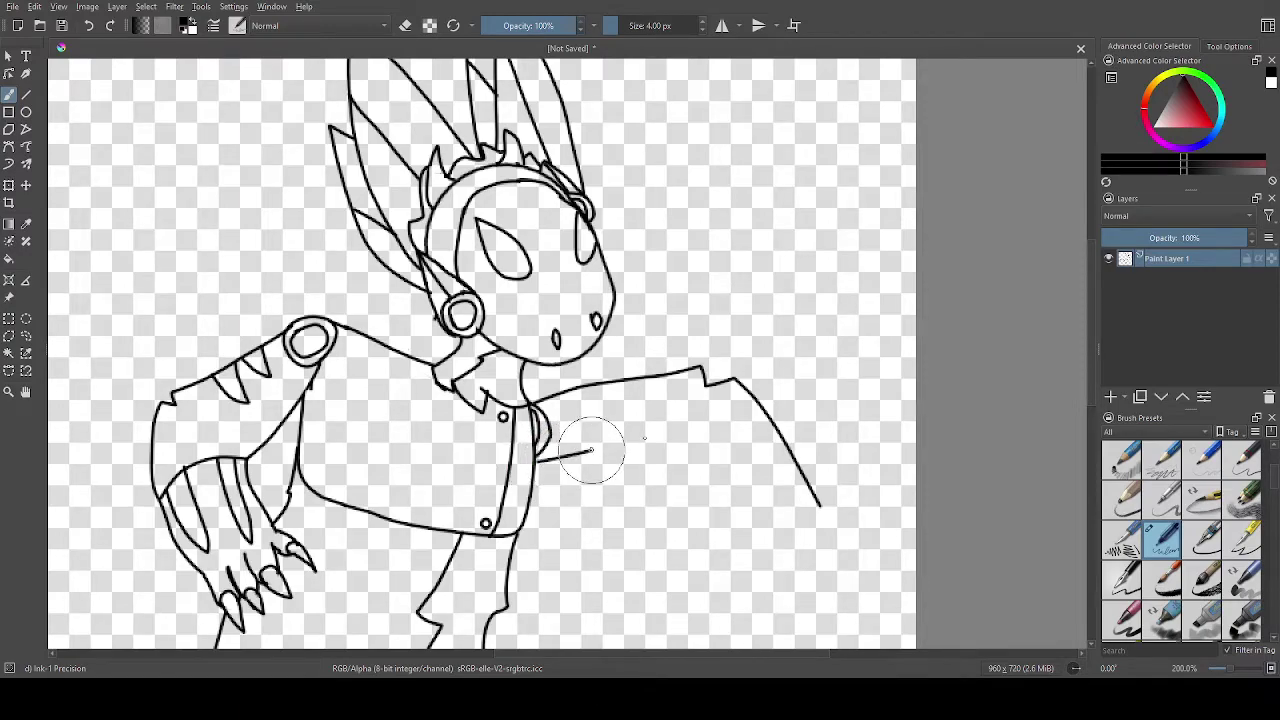
pyautogui.scroll(2, 745, 485)
pyautogui.hotkey('ctrl', 'z')
pyautogui.moveTo(316, 414)
pyautogui.mouseDown()
pyautogui.moveTo(378, 417)
pyautogui.moveTo(576, 380)
pyautogui.moveTo(643, 426)
pyautogui.moveTo(740, 535)
pyautogui.mouseUp()
pyautogui.scroll(-1, 770, 575)
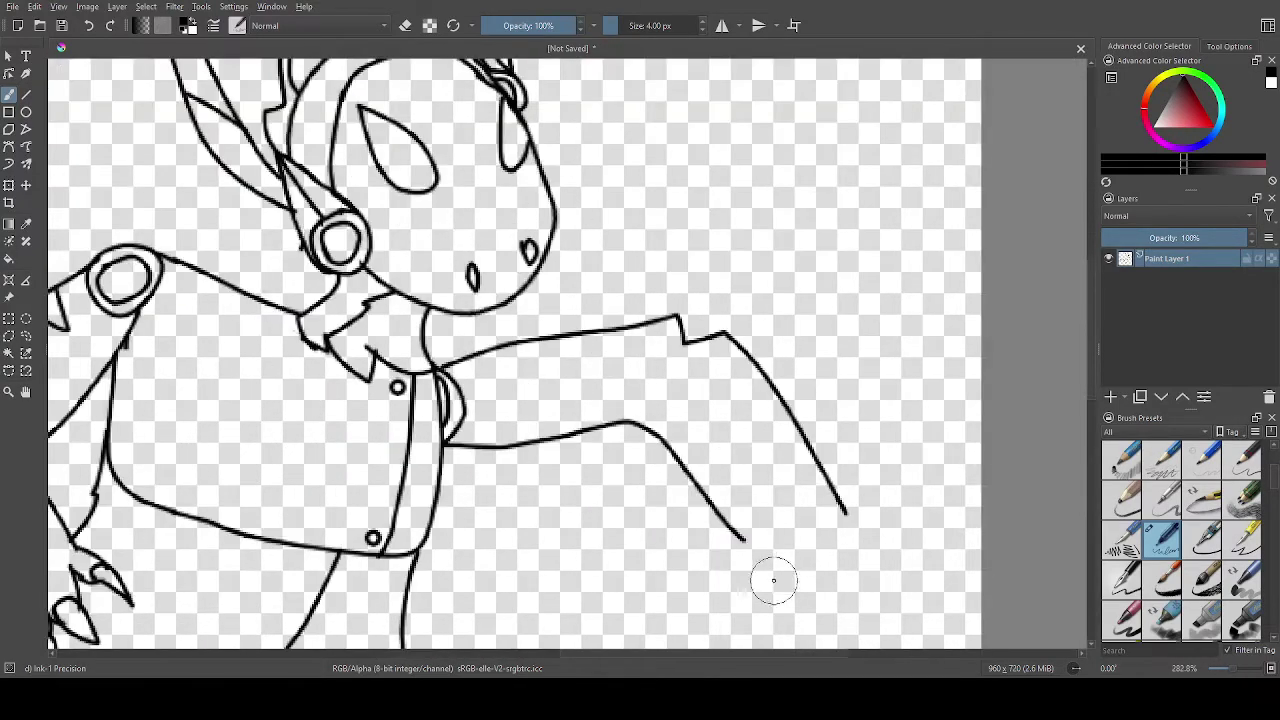
pyautogui.scroll(2, 747, 547)
pyautogui.scroll(-7, 747, 547)
pyautogui.scroll(6, 775, 598)
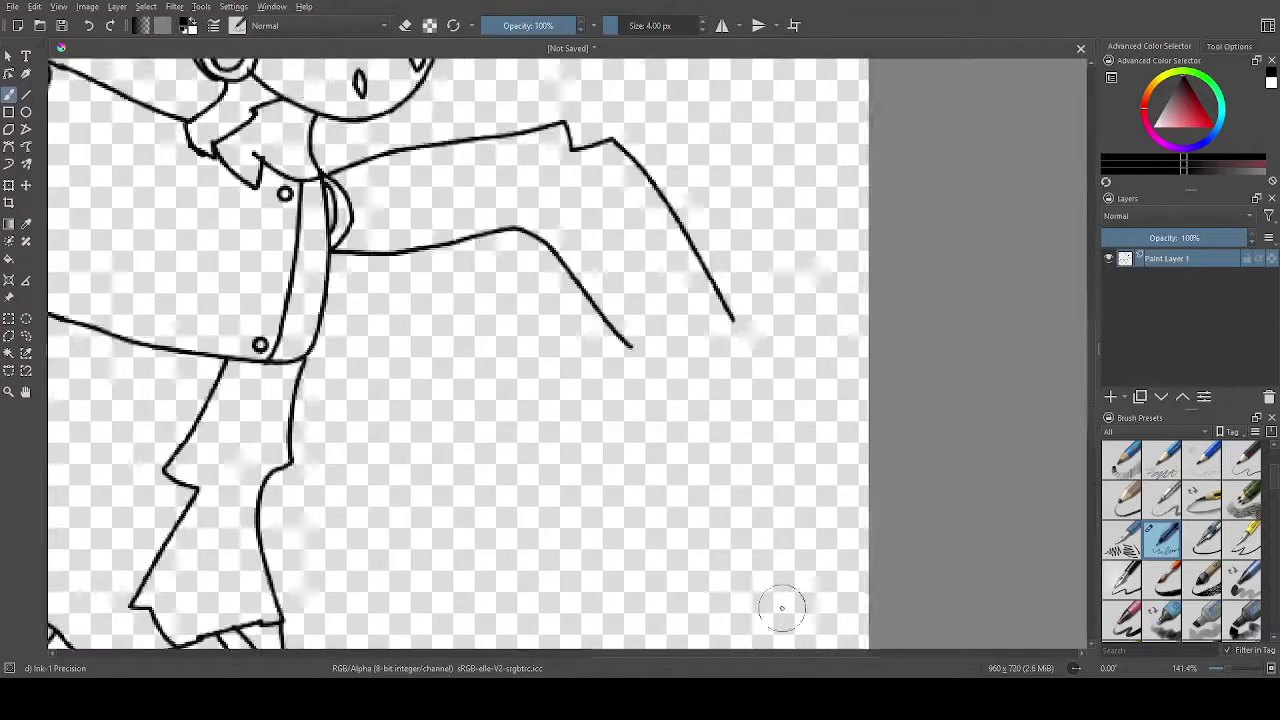
pyautogui.scroll(-4, 523, 300)
pyautogui.hotkey('ctrl', 'z')
# Try to draw the arm's upper edge sloping down from the shoulder joint into a rounded elbow.
pyautogui.scroll(2, 455, 230)
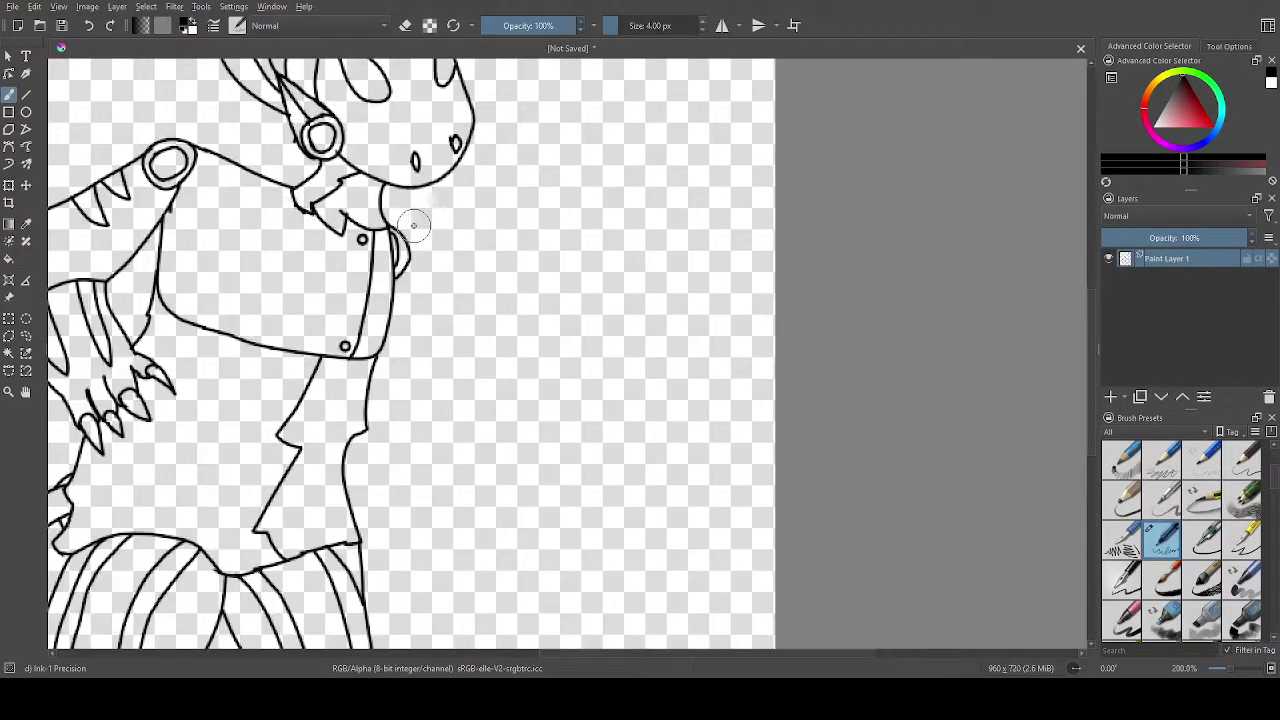
pyautogui.moveTo(399, 232); pyautogui.dragTo(501, 293)
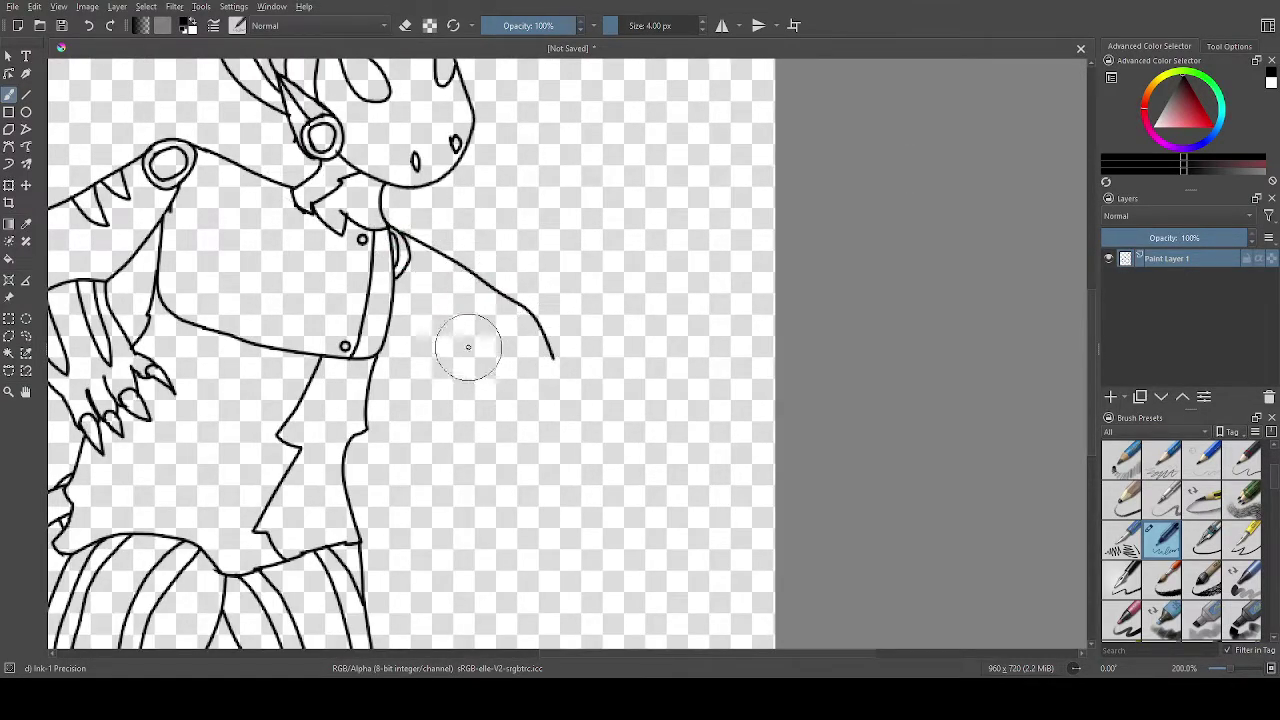
pyautogui.scroll(2, 471, 350)
pyautogui.hotkey('ctrl', 'z')
pyautogui.moveTo(342, 135)
pyautogui.mouseDown()
pyautogui.moveTo(404, 185)
pyautogui.moveTo(528, 346)
pyautogui.moveTo(590, 338)
pyautogui.mouseUp()
pyautogui.scroll(-5, 637, 263)
pyautogui.scroll(4, 630, 260)
pyautogui.hotkey('ctrl', 'z')
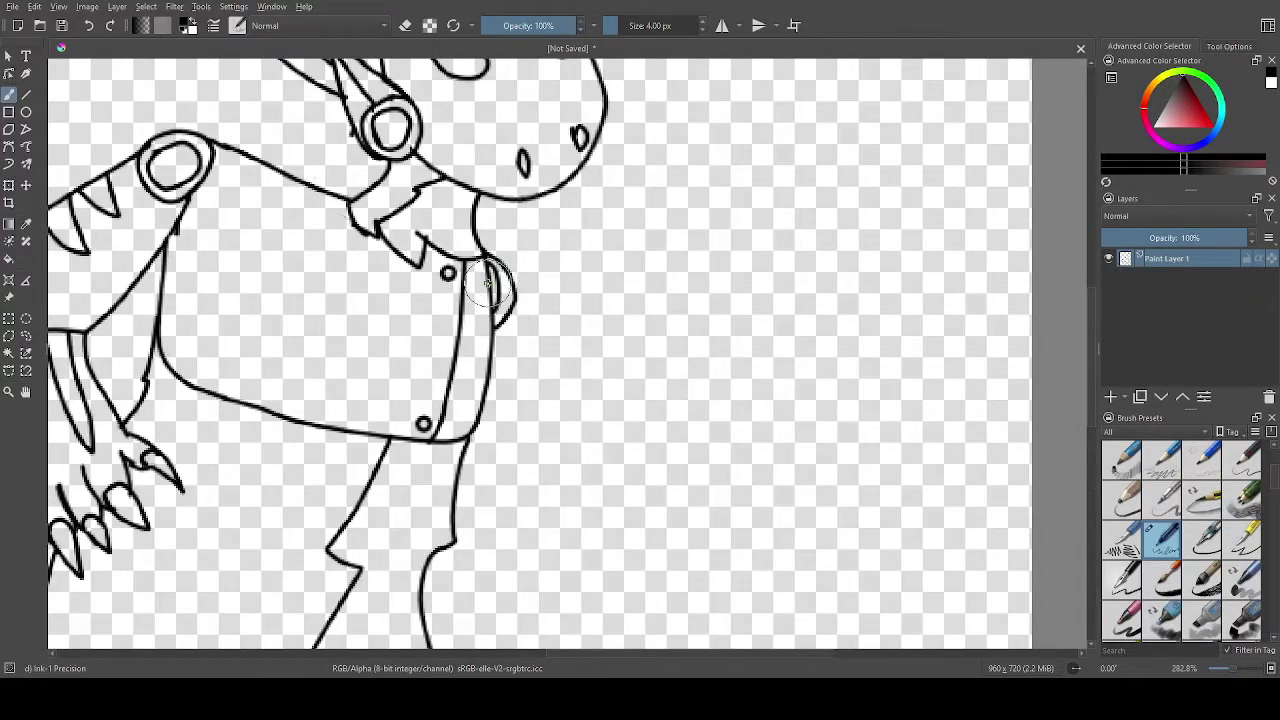
# Draw the second arm bent at the elbow with the forearm reaching forward, adding a small fur notch under the elbow.
pyautogui.moveTo(516, 284)
pyautogui.mouseDown()
pyautogui.moveTo(567, 350)
pyautogui.moveTo(660, 333)
pyautogui.mouseUp()
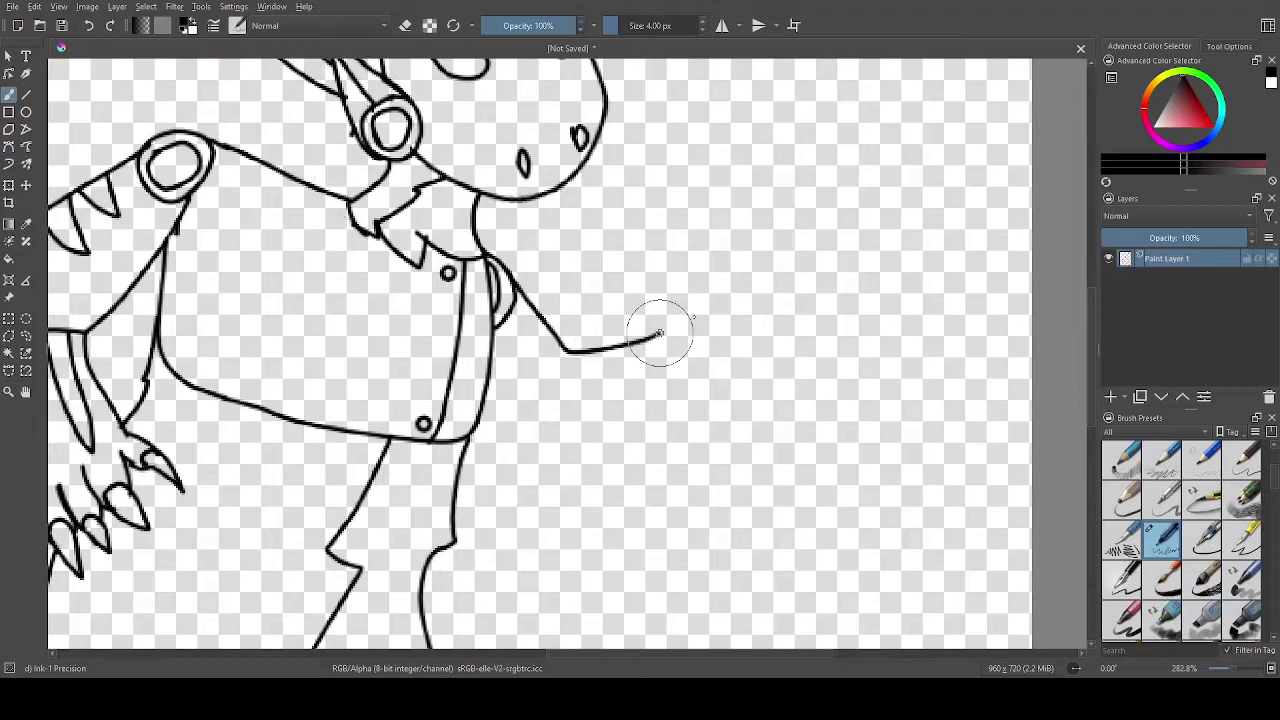
pyautogui.moveTo(484, 350); pyautogui.dragTo(532, 421)
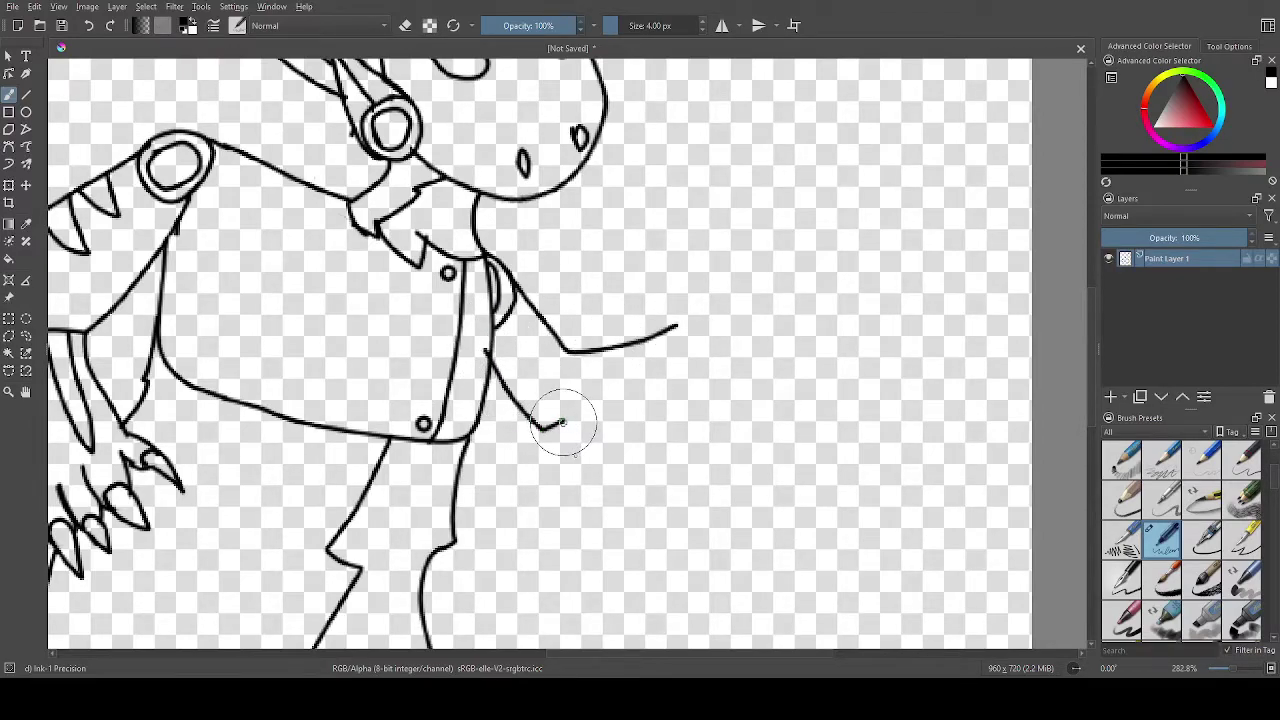
pyautogui.moveTo(582, 435); pyautogui.dragTo(668, 390)
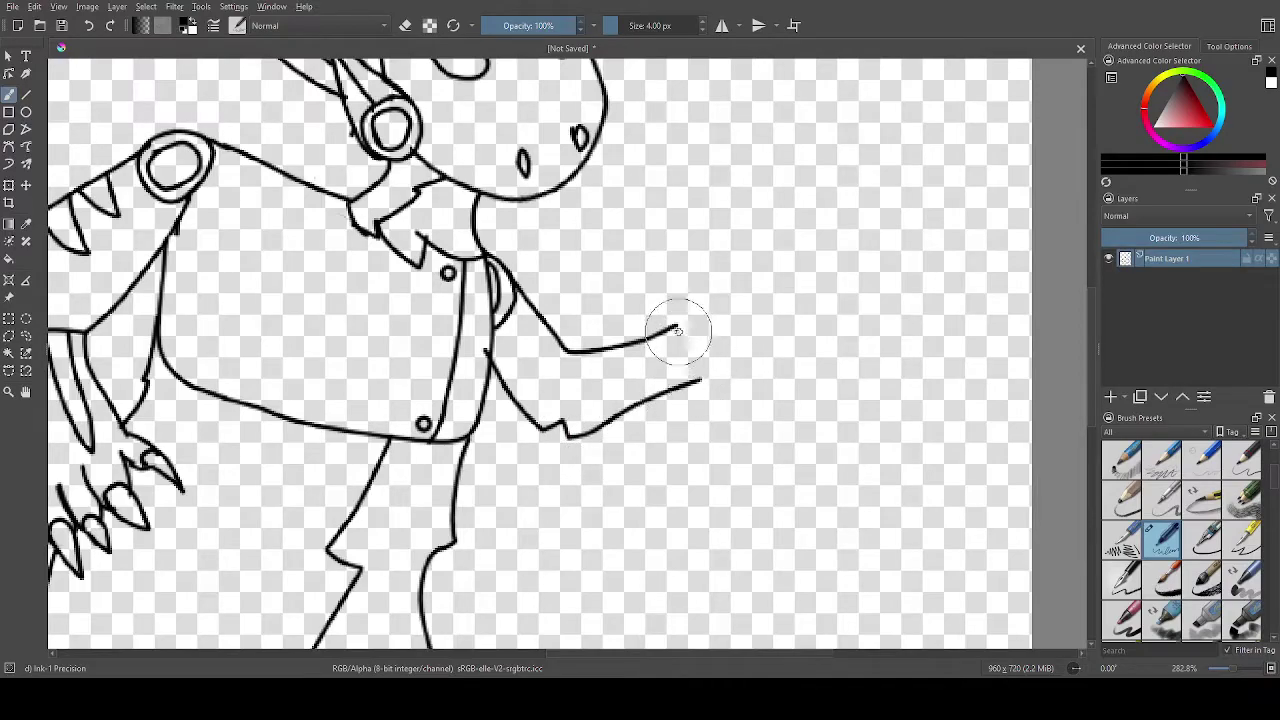
pyautogui.scroll(2, 680, 333)
pyautogui.scroll(-4, 670, 323)
pyautogui.scroll(4, 728, 302)
pyautogui.scroll(3, 1178, 466)
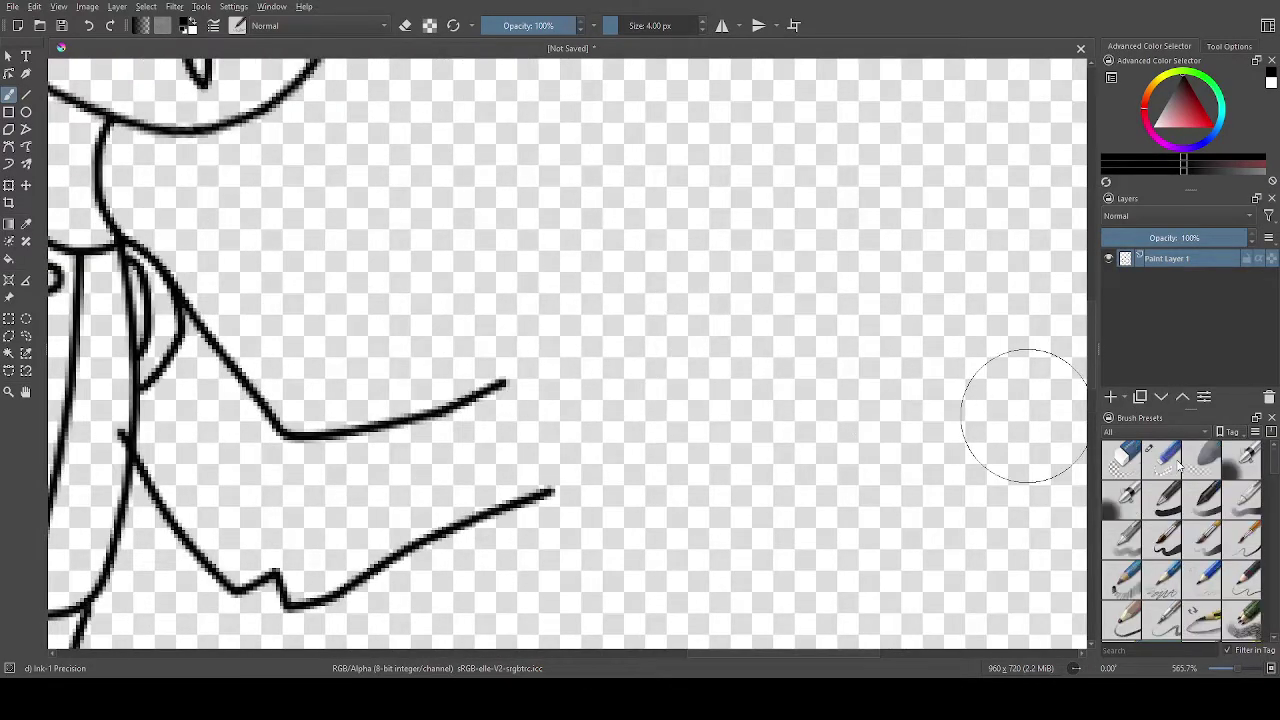
# Erase the second arm's upper edge from the shoulder joint to the wrist, using Eraser Small at 21.90 px.
pyautogui.click(1178, 465)
pyautogui.moveTo(309, 437)
pyautogui.mouseDown()
pyautogui.moveTo(478, 381)
pyautogui.moveTo(301, 416)
pyautogui.moveTo(318, 435)
pyautogui.moveTo(578, 380)
pyautogui.mouseUp()
pyautogui.click(629, 26)
pyautogui.moveTo(254, 406); pyautogui.dragTo(271, 423)
pyautogui.moveTo(254, 372); pyautogui.dragTo(218, 298)
pyautogui.scroll(1, 1121, 540)
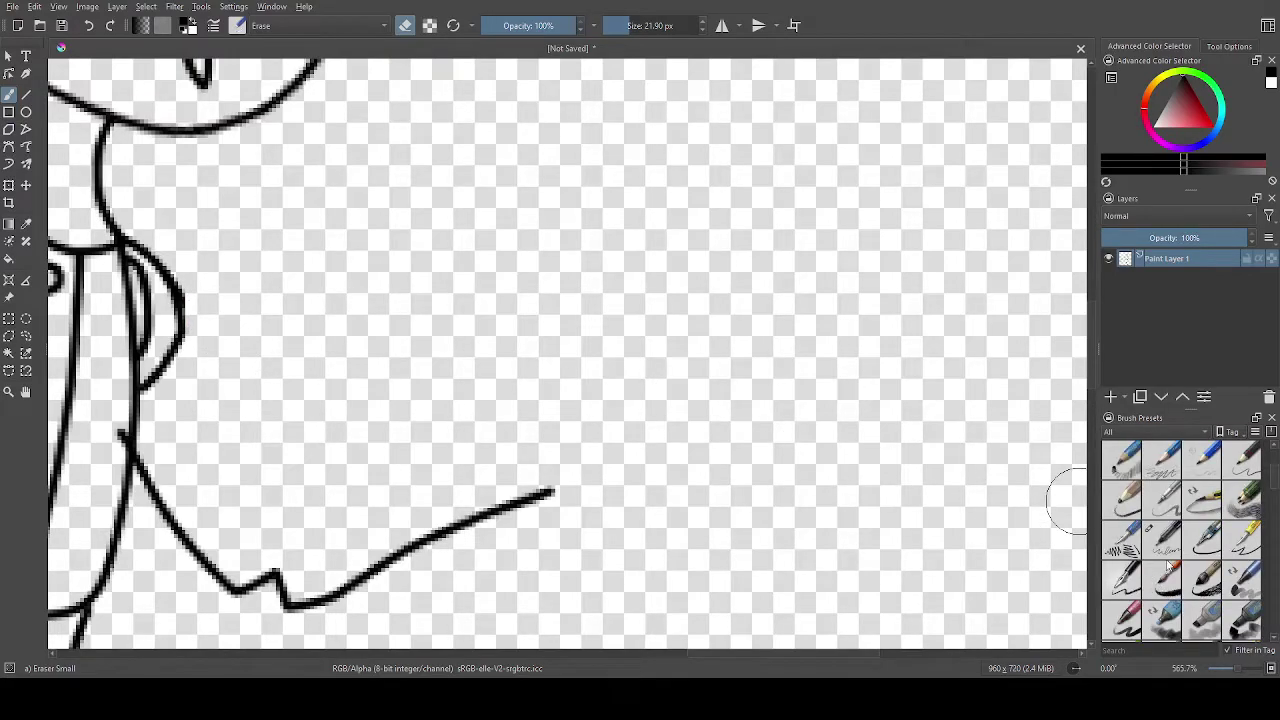
# Redraw the second arm's upper edge from the shoulder to the elbow and forward along the forearm with Ink-1 Precision.
pyautogui.click(1162, 540)
pyautogui.moveTo(118, 240)
pyautogui.mouseDown()
pyautogui.moveTo(195, 268)
pyautogui.moveTo(347, 388)
pyautogui.moveTo(324, 363)
pyautogui.moveTo(530, 305)
pyautogui.mouseUp()
pyautogui.press('-')
pyautogui.press('-')
pyautogui.press('-')
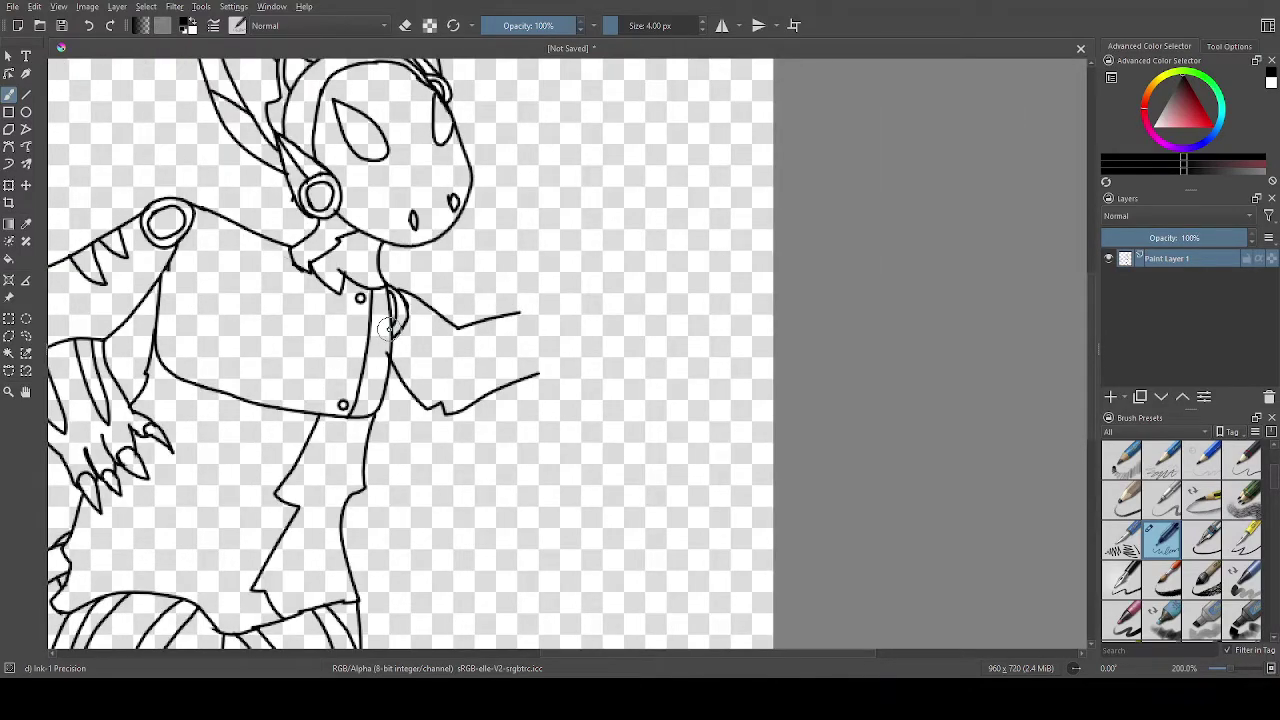
# Extend the forearm's upper and lower lines further forward to lengthen it toward the wrist.
pyautogui.press('+')
pyautogui.press('+')
pyautogui.moveTo(630, 292); pyautogui.dragTo(757, 260)
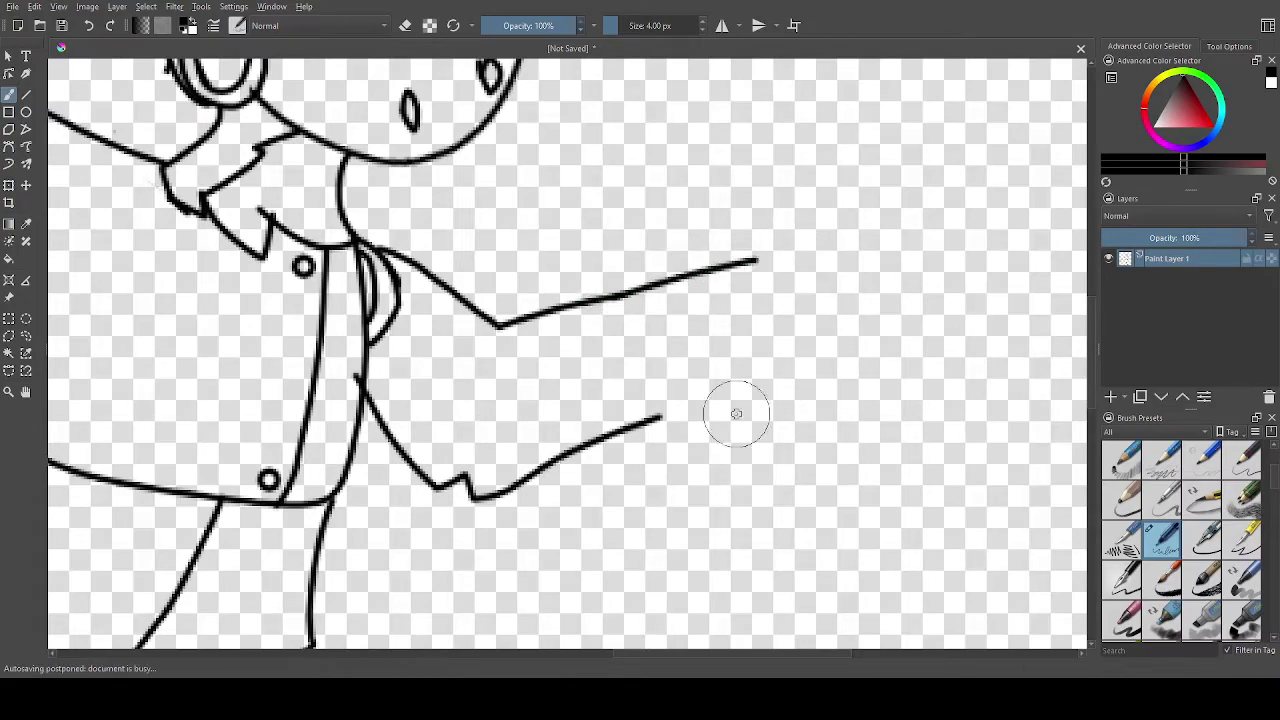
pyautogui.moveTo(657, 417); pyautogui.dragTo(830, 351)
# Try to draw small curled fingers at the end of the forearm's upper line.
pyautogui.press('-')
pyautogui.press('-')
pyautogui.press('+')
pyautogui.press('+')
pyautogui.press('+')
pyautogui.moveTo(690, 358)
pyautogui.mouseDown()
pyautogui.moveTo(755, 374)
pyautogui.moveTo(748, 399)
pyautogui.moveTo(720, 416)
pyautogui.moveTo(757, 380)
pyautogui.moveTo(773, 396)
pyautogui.moveTo(750, 460)
pyautogui.mouseUp()
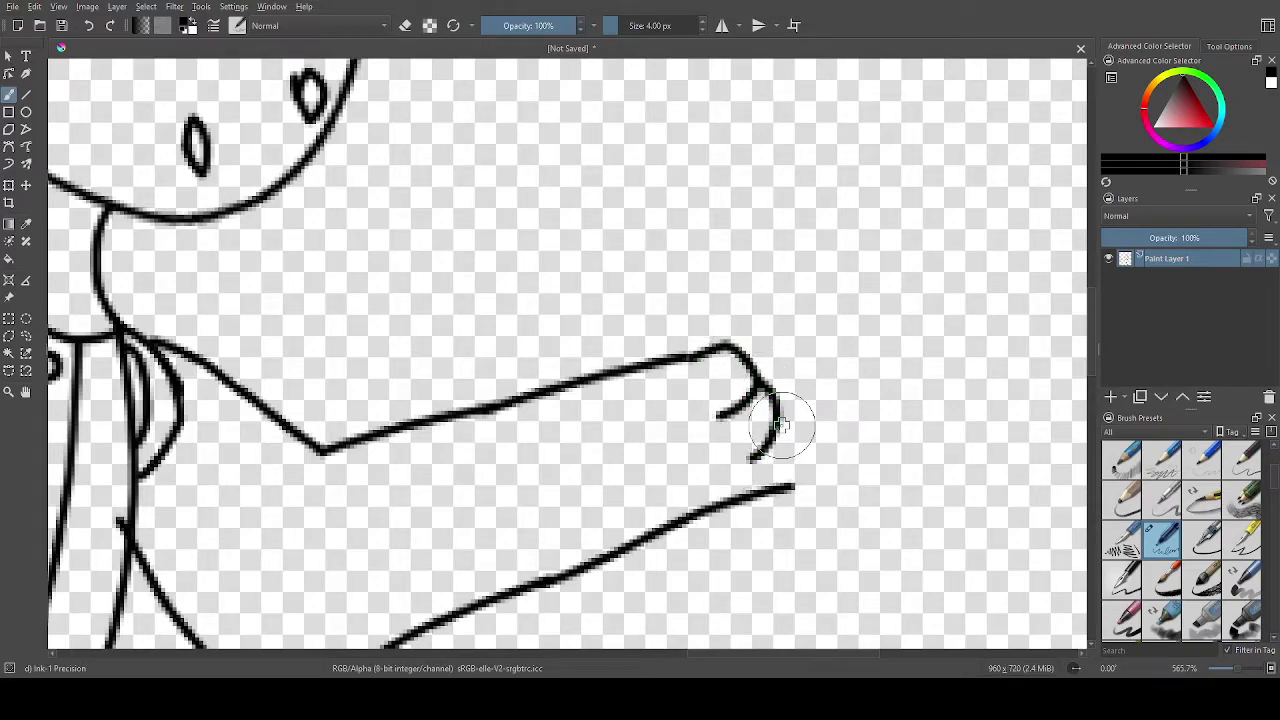
pyautogui.moveTo(781, 415)
pyautogui.mouseDown()
pyautogui.moveTo(800, 443)
pyautogui.moveTo(749, 466)
pyautogui.mouseUp()
pyautogui.press('-')
pyautogui.hotkey('ctrl', 'z')
pyautogui.hotkey('ctrl', 'z')
pyautogui.hotkey('ctrl', 'z')
# Try to draw a larger rounded fist with three curled fingers closing the forearm's end.
pyautogui.press('+')
pyautogui.moveTo(651, 444)
pyautogui.mouseDown()
pyautogui.moveTo(680, 418)
pyautogui.moveTo(734, 425)
pyautogui.moveTo(733, 454)
pyautogui.moveTo(715, 468)
pyautogui.moveTo(718, 450)
pyautogui.moveTo(740, 449)
pyautogui.moveTo(769, 483)
pyautogui.moveTo(743, 523)
pyautogui.moveTo(719, 517)
pyautogui.moveTo(774, 519)
pyautogui.moveTo(764, 576)
pyautogui.mouseUp()
pyautogui.scroll(-6, 764, 560)
pyautogui.scroll(5, 768, 558)
pyautogui.scroll(1, 553, 480)
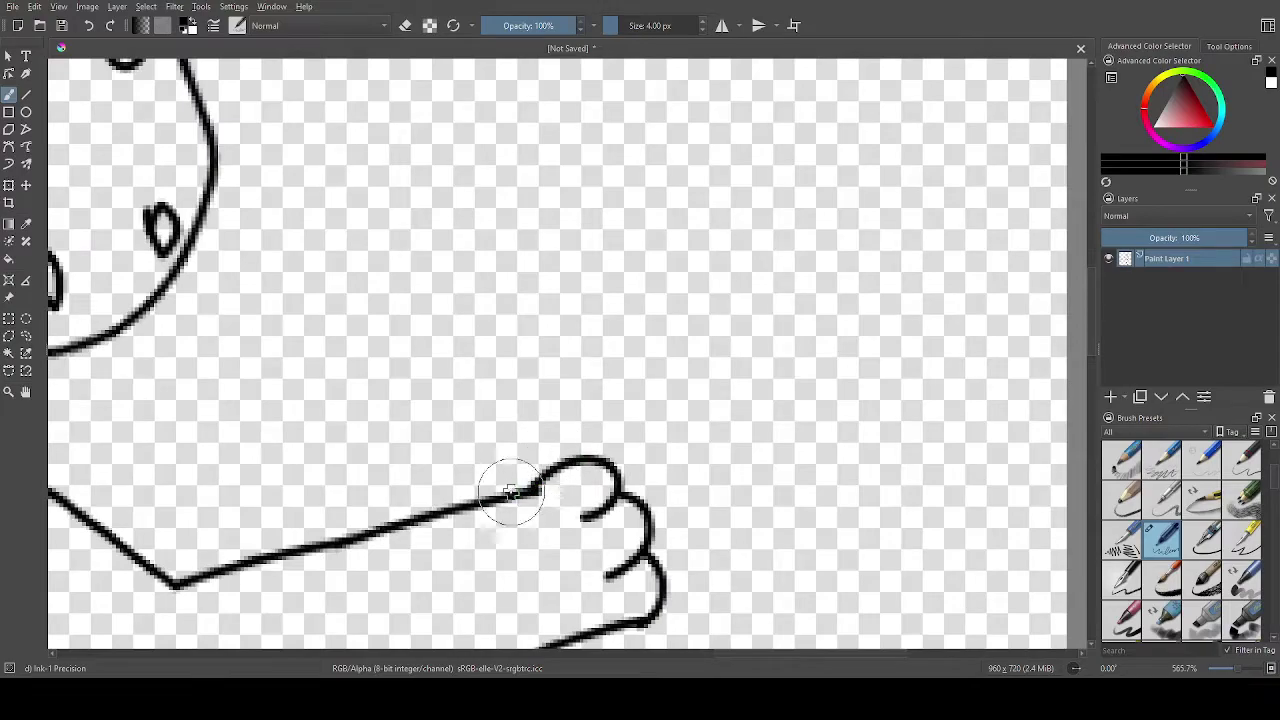
pyautogui.moveTo(510, 488)
pyautogui.mouseDown()
pyautogui.moveTo(507, 411)
pyautogui.moveTo(600, 371)
pyautogui.moveTo(661, 364)
pyautogui.moveTo(694, 452)
pyautogui.moveTo(697, 607)
pyautogui.mouseUp()
pyautogui.scroll(-5, 697, 607)
pyautogui.scroll(4, 686, 523)
pyautogui.hotkey('ctrl', 'z')
pyautogui.hotkey('ctrl', 'z')
pyautogui.hotkey('ctrl', 'z')
pyautogui.hotkey('ctrl', 'z')
# Draw a closed hand with three curled fingers joining the forearm's upper and lower lines.
pyautogui.scroll(1, 605, 370)
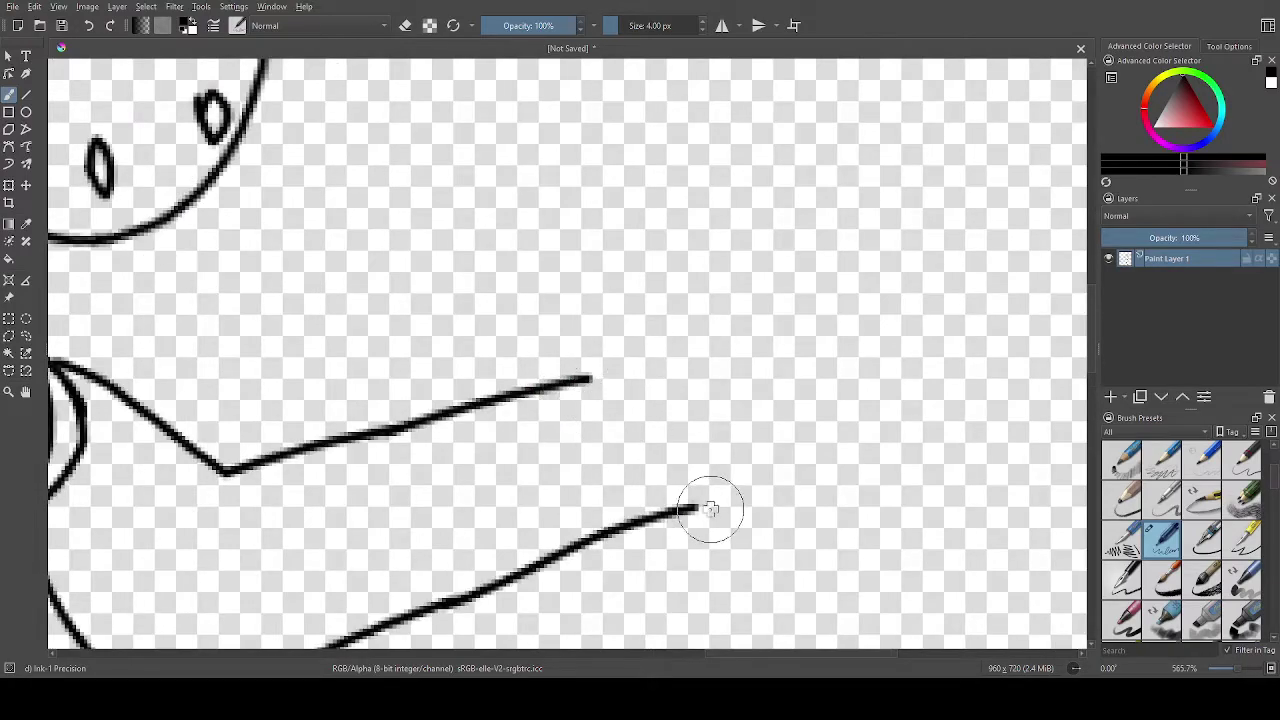
pyautogui.moveTo(696, 503)
pyautogui.mouseDown()
pyautogui.moveTo(740, 471)
pyautogui.moveTo(729, 449)
pyautogui.moveTo(700, 452)
pyautogui.mouseUp()
pyautogui.moveTo(583, 378)
pyautogui.mouseDown()
pyautogui.moveTo(640, 363)
pyautogui.moveTo(706, 371)
pyautogui.moveTo(680, 410)
pyautogui.moveTo(800, 466)
pyautogui.mouseUp()
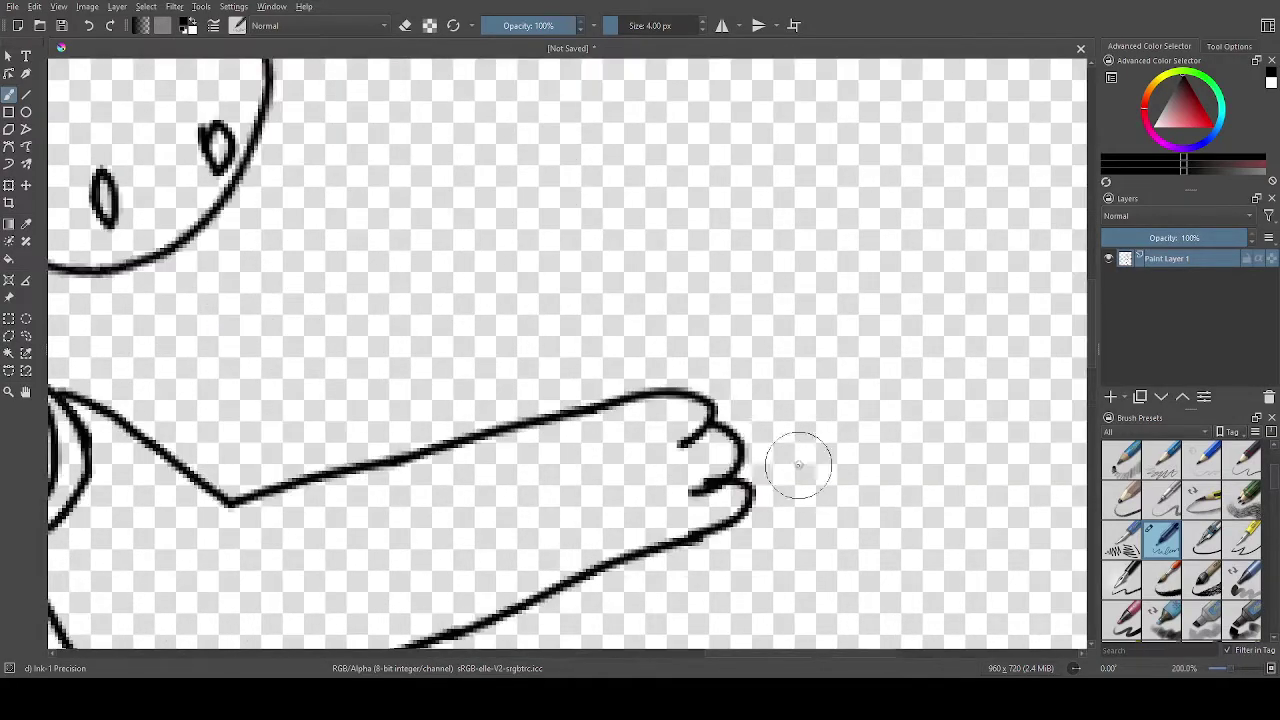
# Draw a tall, slightly tilted cup outline around the hand, starting and ending at the wrist lines.
pyautogui.moveTo(626, 397)
pyautogui.mouseDown()
pyautogui.moveTo(622, 322)
pyautogui.moveTo(783, 276)
pyautogui.moveTo(813, 358)
pyautogui.moveTo(829, 575)
pyautogui.mouseUp()
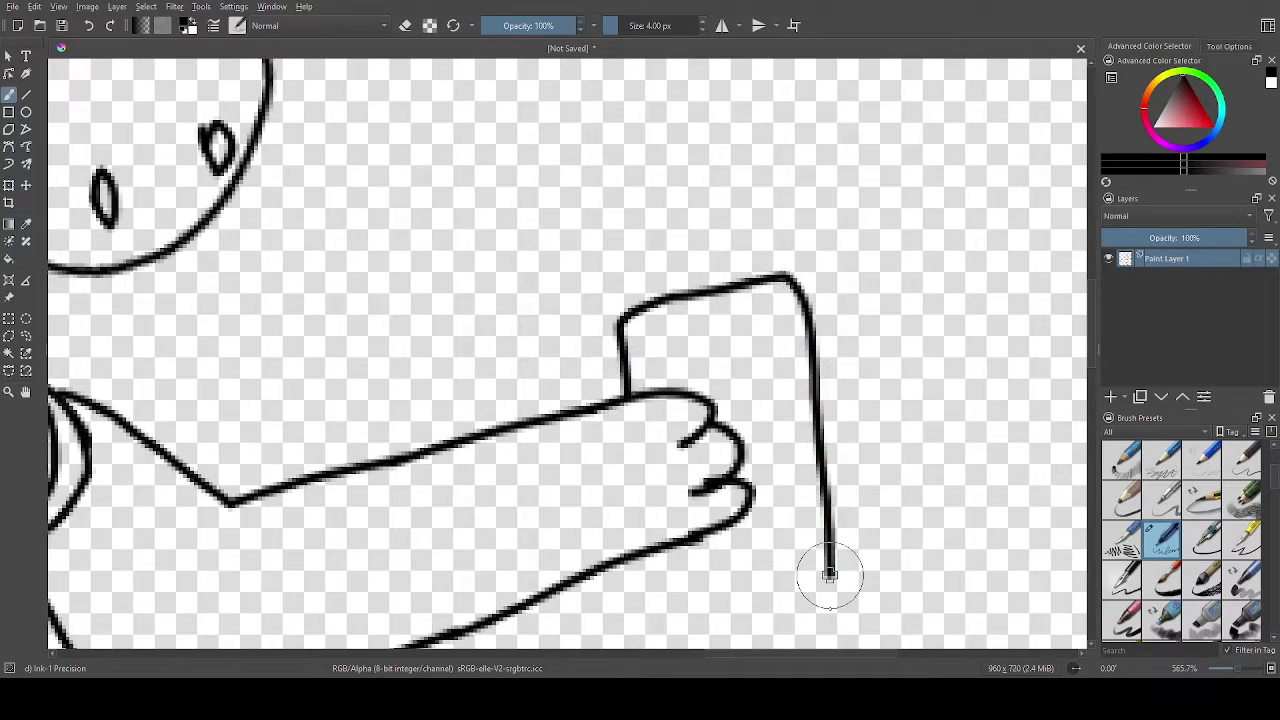
pyautogui.moveTo(652, 552)
pyautogui.mouseDown()
pyautogui.moveTo(677, 614)
pyautogui.moveTo(806, 585)
pyautogui.mouseUp()
pyautogui.scroll(-6, 857, 565)
pyautogui.scroll(7, 795, 429)
# Add a small half-round bump on the cup's outer side and a notched lid along its top edge.
pyautogui.moveTo(809, 403)
pyautogui.mouseDown()
pyautogui.moveTo(848, 426)
pyautogui.moveTo(857, 479)
pyautogui.moveTo(845, 530)
pyautogui.mouseUp()
pyautogui.scroll(-4, 623, 229)
pyautogui.scroll(5, 563, 330)
pyautogui.moveTo(525, 350)
pyautogui.mouseDown()
pyautogui.moveTo(543, 225)
pyautogui.moveTo(711, 183)
pyautogui.moveTo(763, 222)
pyautogui.moveTo(780, 180)
pyautogui.moveTo(829, 171)
pyautogui.moveTo(855, 190)
pyautogui.moveTo(871, 294)
pyautogui.mouseUp()
pyautogui.scroll(-8, 871, 294)
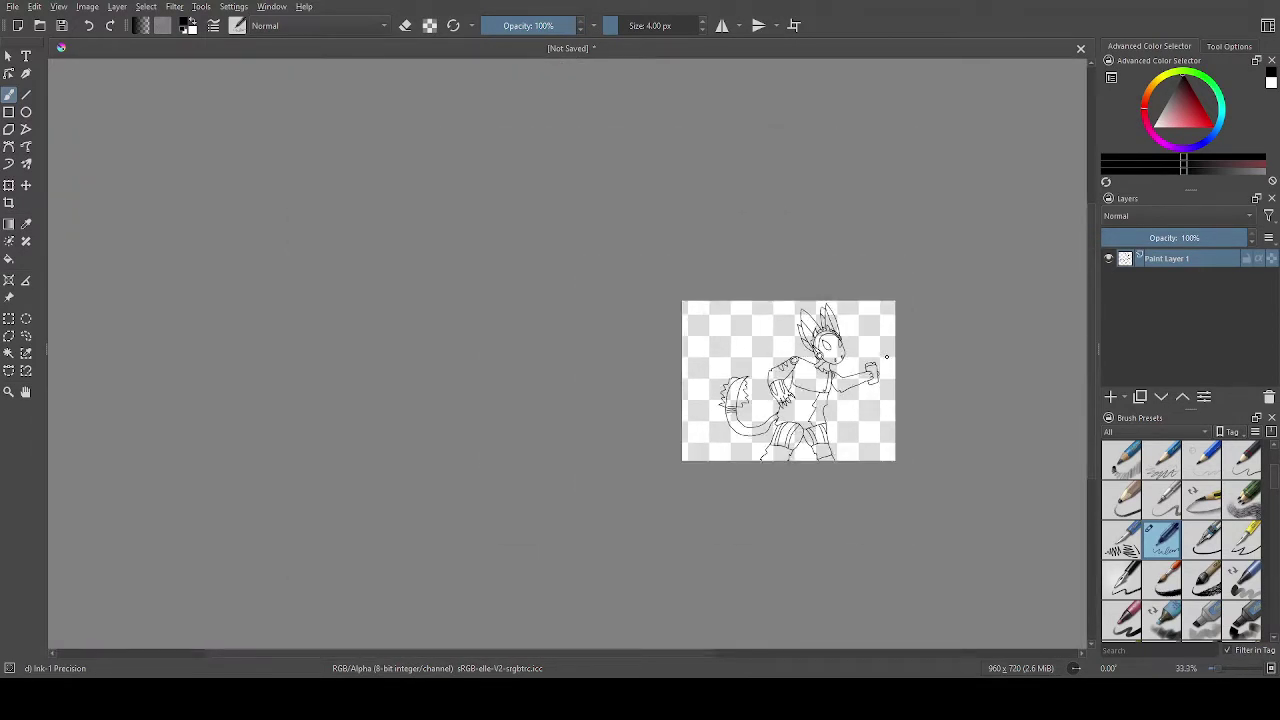
pyautogui.scroll(10, 886, 357)
pyautogui.hotkey('ctrl', 'z')
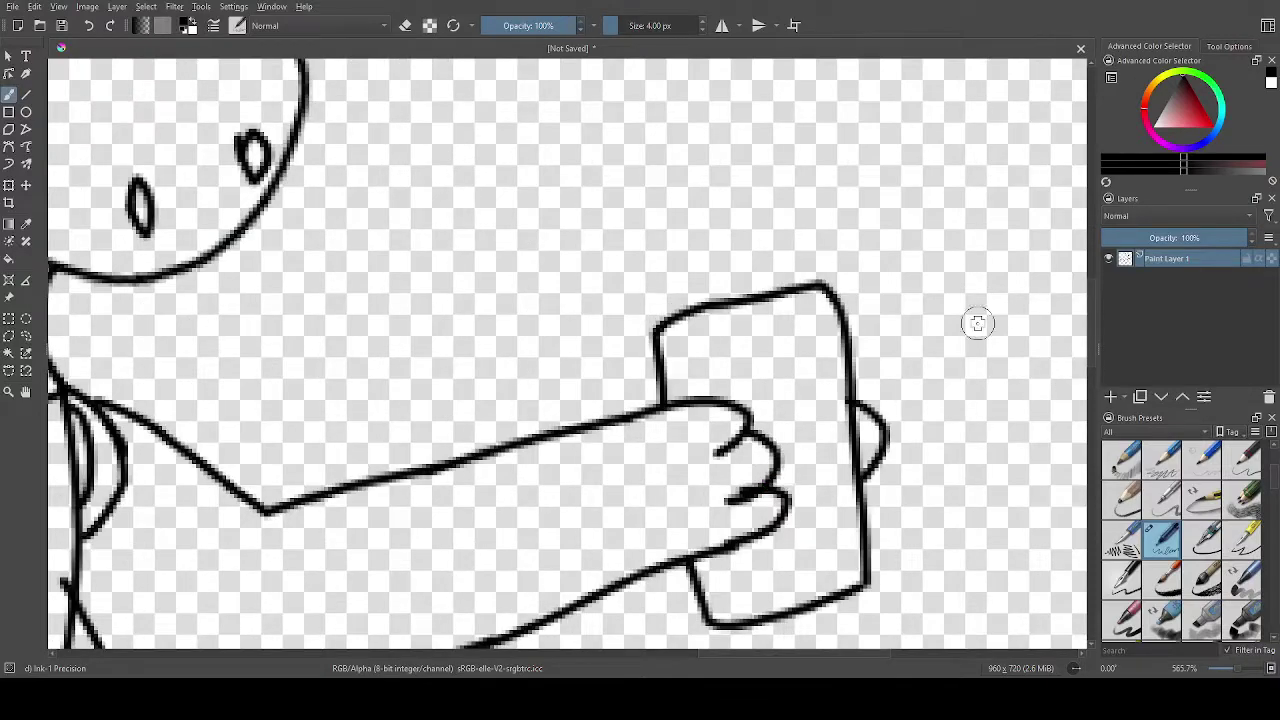
pyautogui.click(113, 27)
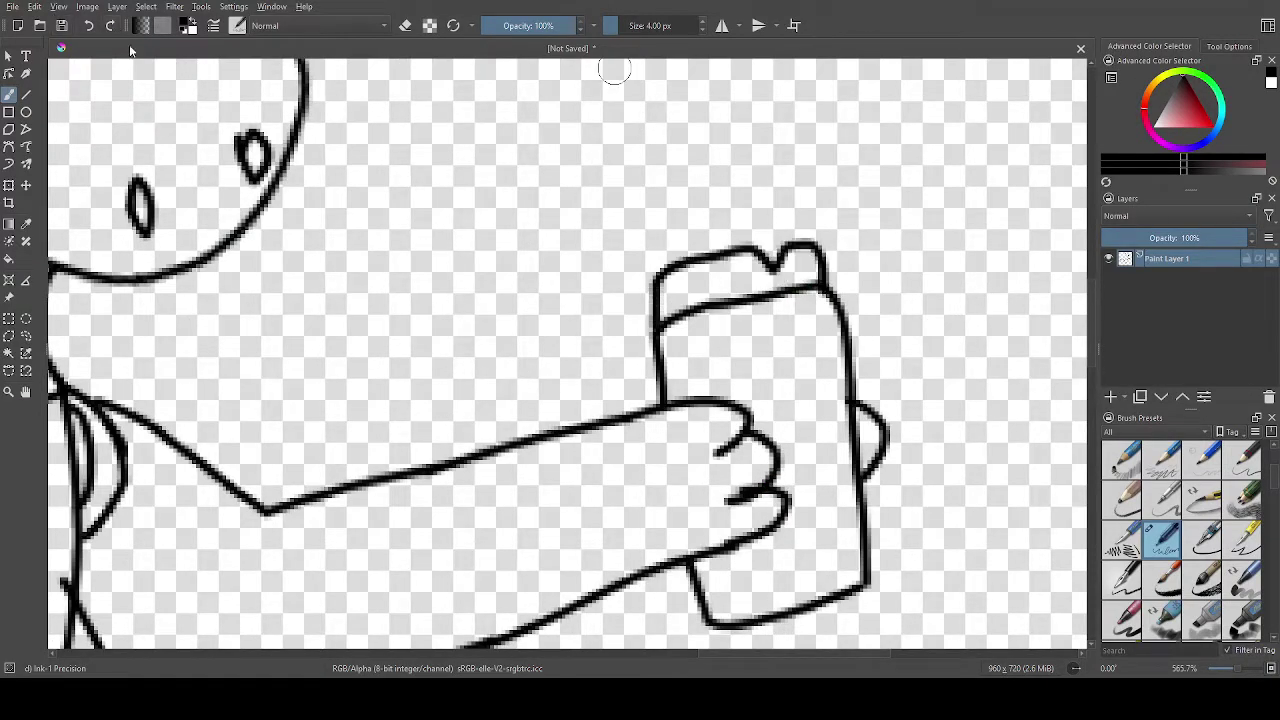
# Erase the curled fingers and hand outline inside the cup, using Eraser Small at 21.90 px.
pyautogui.scroll(2, 980, 546)
pyautogui.click(1163, 460)
pyautogui.moveTo(443, 300)
pyautogui.mouseDown()
pyautogui.moveTo(457, 294)
pyautogui.moveTo(529, 414)
pyautogui.moveTo(551, 585)
pyautogui.moveTo(591, 506)
pyautogui.mouseUp()
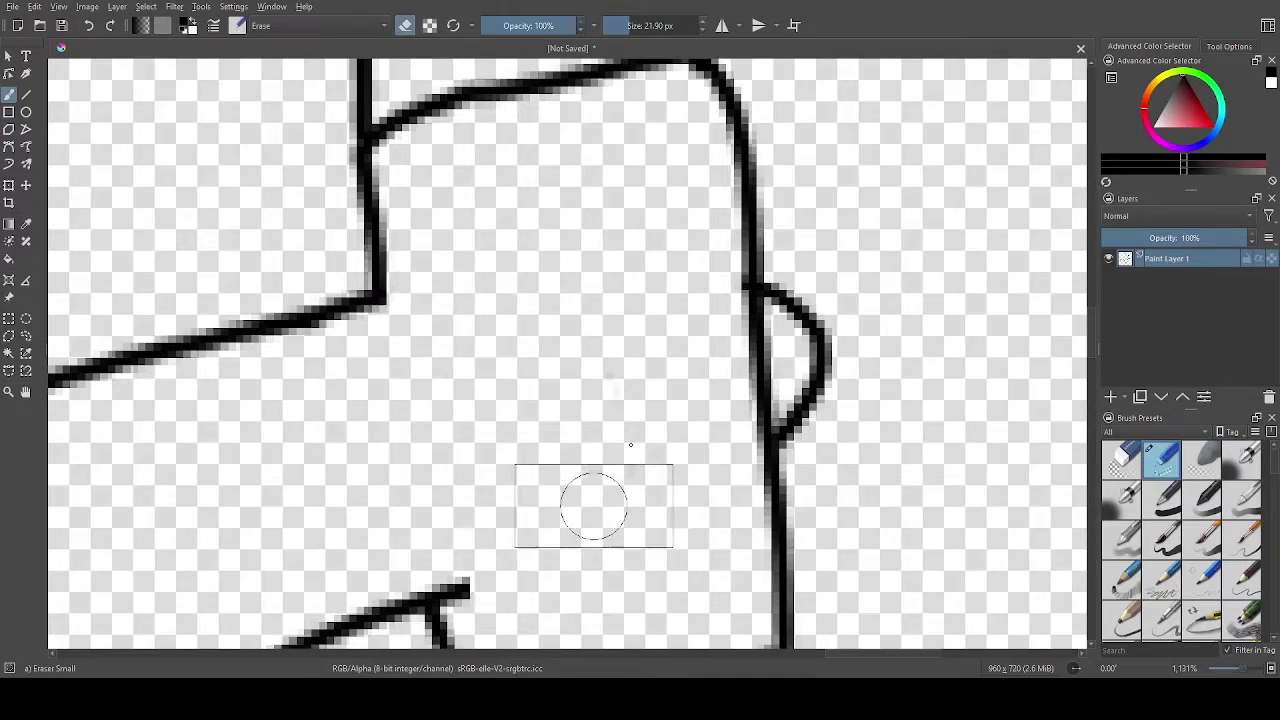
# Erase the half-round bump on the cup's outer side and draw a rounded thumb outline between the wrist lines with Ink-1 Precision.
pyautogui.moveTo(846, 277)
pyautogui.mouseDown()
pyautogui.moveTo(871, 383)
pyautogui.moveTo(871, 443)
pyautogui.mouseUp()
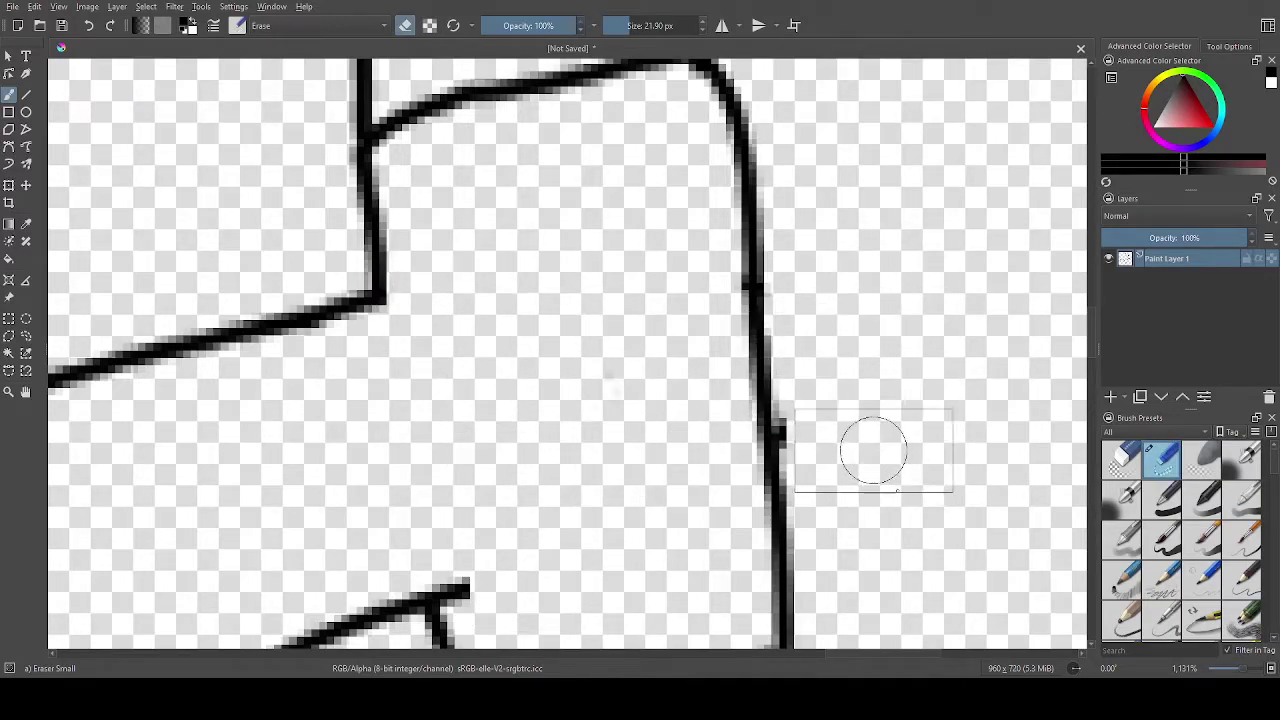
pyautogui.scroll(-2, 1160, 500)
pyautogui.click(1163, 540)
pyautogui.moveTo(372, 293)
pyautogui.mouseDown()
pyautogui.moveTo(423, 337)
pyautogui.moveTo(514, 368)
pyautogui.moveTo(521, 450)
pyautogui.moveTo(429, 523)
pyautogui.moveTo(447, 570)
pyautogui.mouseUp()
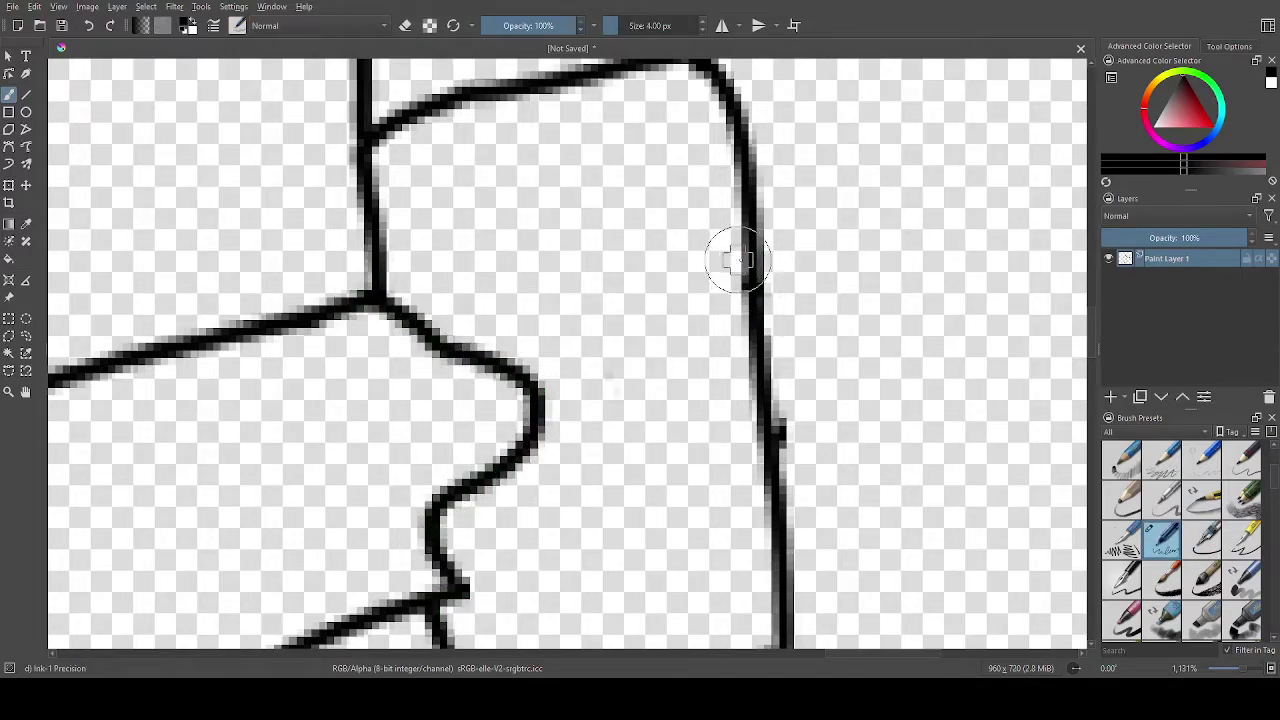
# Draw three stacked rounded fingers wrapping around the cup's outer side.
pyautogui.moveTo(746, 256)
pyautogui.mouseDown()
pyautogui.moveTo(694, 272)
pyautogui.moveTo(671, 326)
pyautogui.moveTo(729, 338)
pyautogui.moveTo(796, 316)
pyautogui.moveTo(805, 292)
pyautogui.moveTo(779, 276)
pyautogui.moveTo(711, 267)
pyautogui.mouseUp()
pyautogui.moveTo(690, 335)
pyautogui.mouseDown()
pyautogui.moveTo(649, 458)
pyautogui.moveTo(732, 466)
pyautogui.moveTo(792, 422)
pyautogui.moveTo(816, 378)
pyautogui.moveTo(815, 338)
pyautogui.moveTo(745, 325)
pyautogui.mouseUp()
pyautogui.moveTo(645, 455)
pyautogui.mouseDown()
pyautogui.moveTo(616, 501)
pyautogui.moveTo(644, 536)
pyautogui.moveTo(704, 548)
pyautogui.moveTo(790, 513)
pyautogui.moveTo(810, 405)
pyautogui.mouseUp()
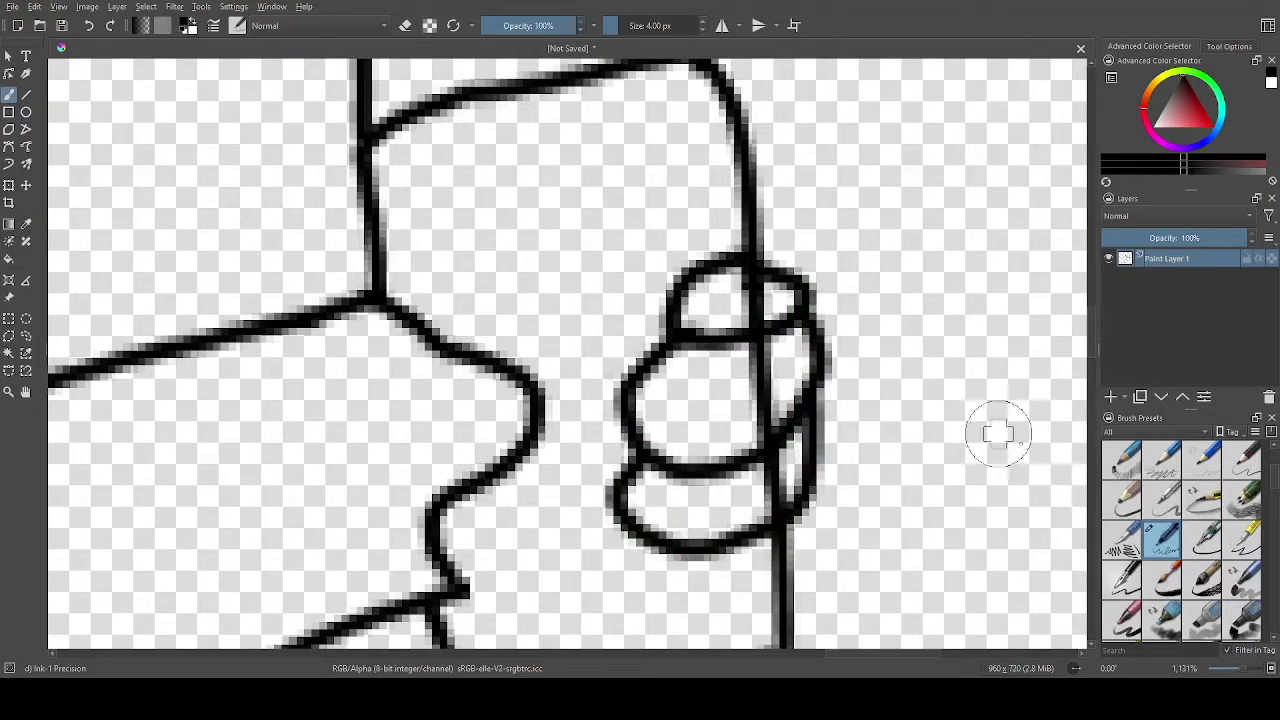
# Erase the uppermost finger with Eraser Small and redraw it larger and higher, reaching past the cup's outer edge.
pyautogui.scroll(3, 1130, 498)
pyautogui.click(1161, 458)
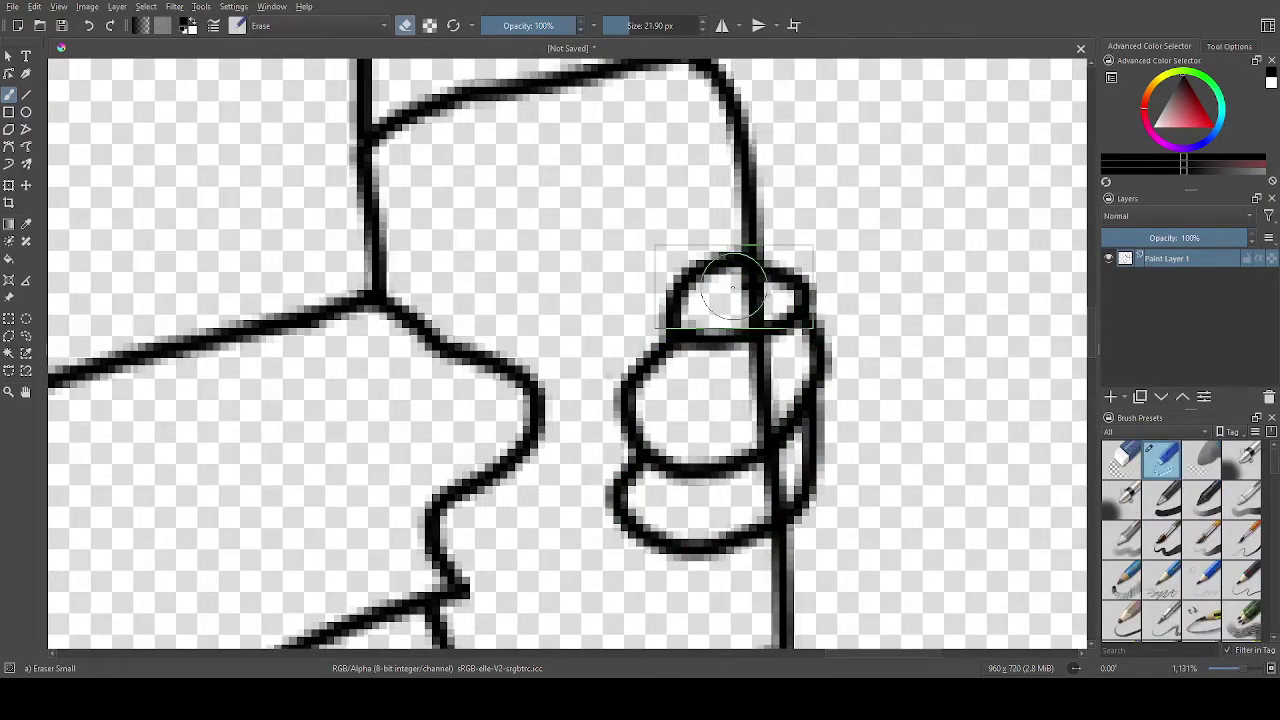
pyautogui.moveTo(690, 292); pyautogui.dragTo(736, 291)
pyautogui.scroll(-3, 1212, 550)
pyautogui.click(1161, 540)
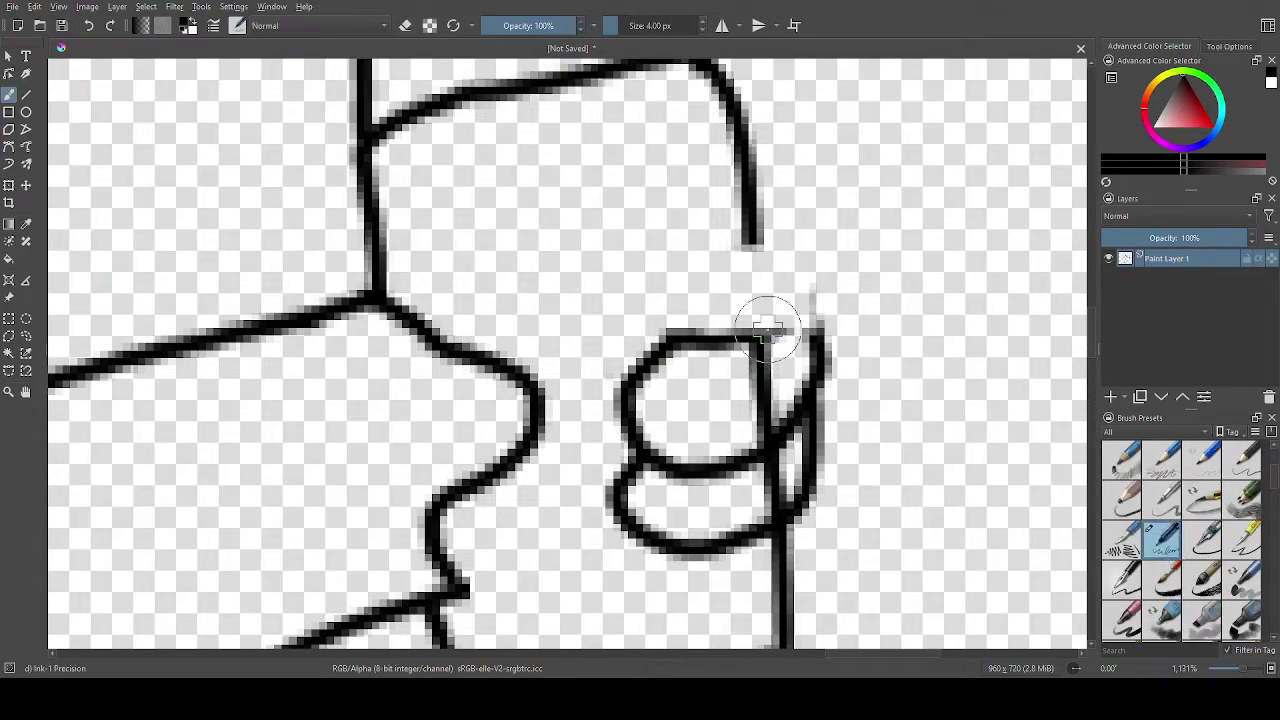
pyautogui.moveTo(678, 336)
pyautogui.mouseDown()
pyautogui.moveTo(788, 313)
pyautogui.moveTo(828, 343)
pyautogui.mouseUp()
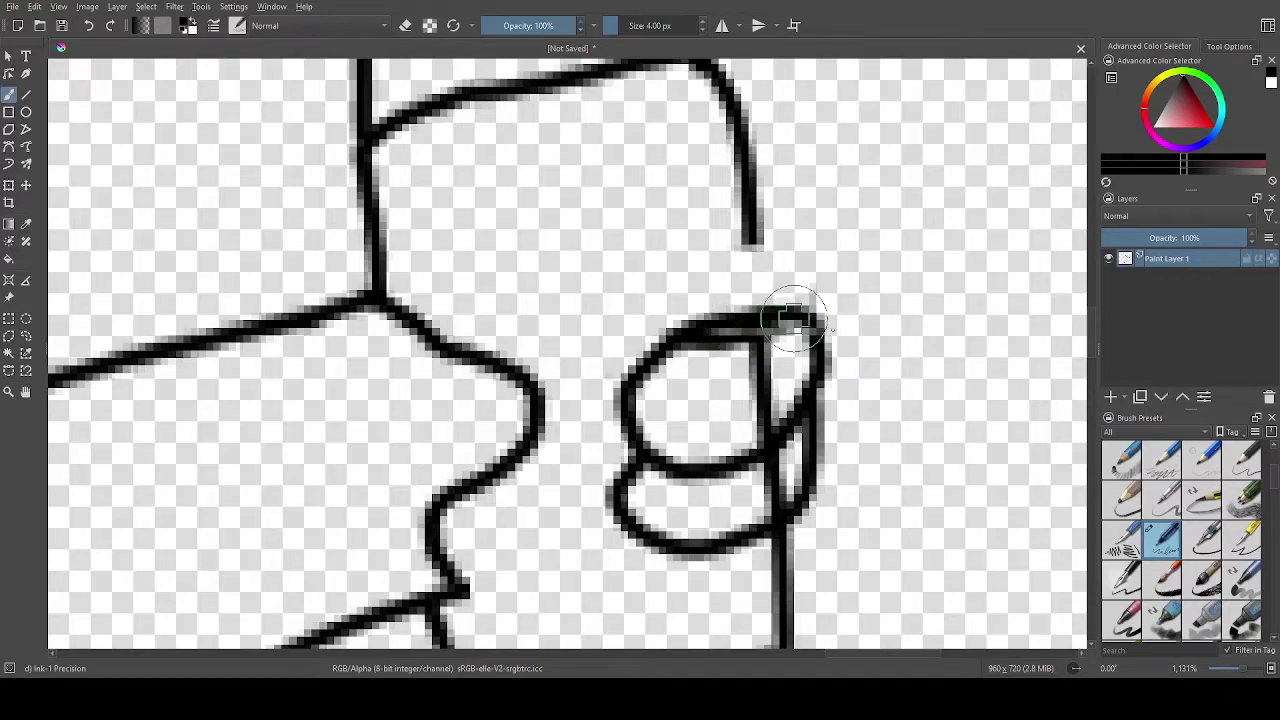
pyautogui.moveTo(745, 233)
pyautogui.mouseDown()
pyautogui.moveTo(686, 261)
pyautogui.moveTo(655, 328)
pyautogui.mouseUp()
pyautogui.moveTo(745, 233)
pyautogui.mouseDown()
pyautogui.moveTo(789, 238)
pyautogui.moveTo(805, 308)
pyautogui.mouseUp()
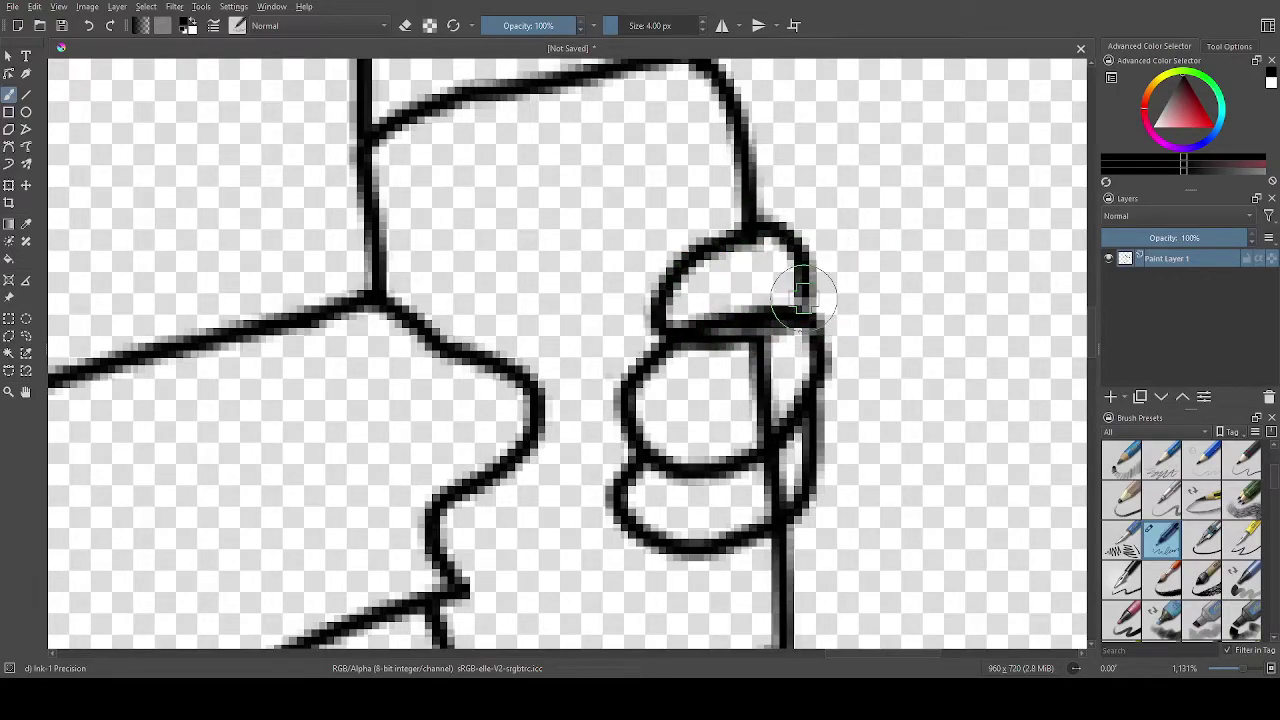
# Erase the cup line and divider lines inside the fingers, using Eraser Small at 18.77 px.
pyautogui.scroll(-3, 798, 329)
pyautogui.scroll(3, 820, 289)
pyautogui.scroll(2, 1162, 500)
pyautogui.click(1162, 459)
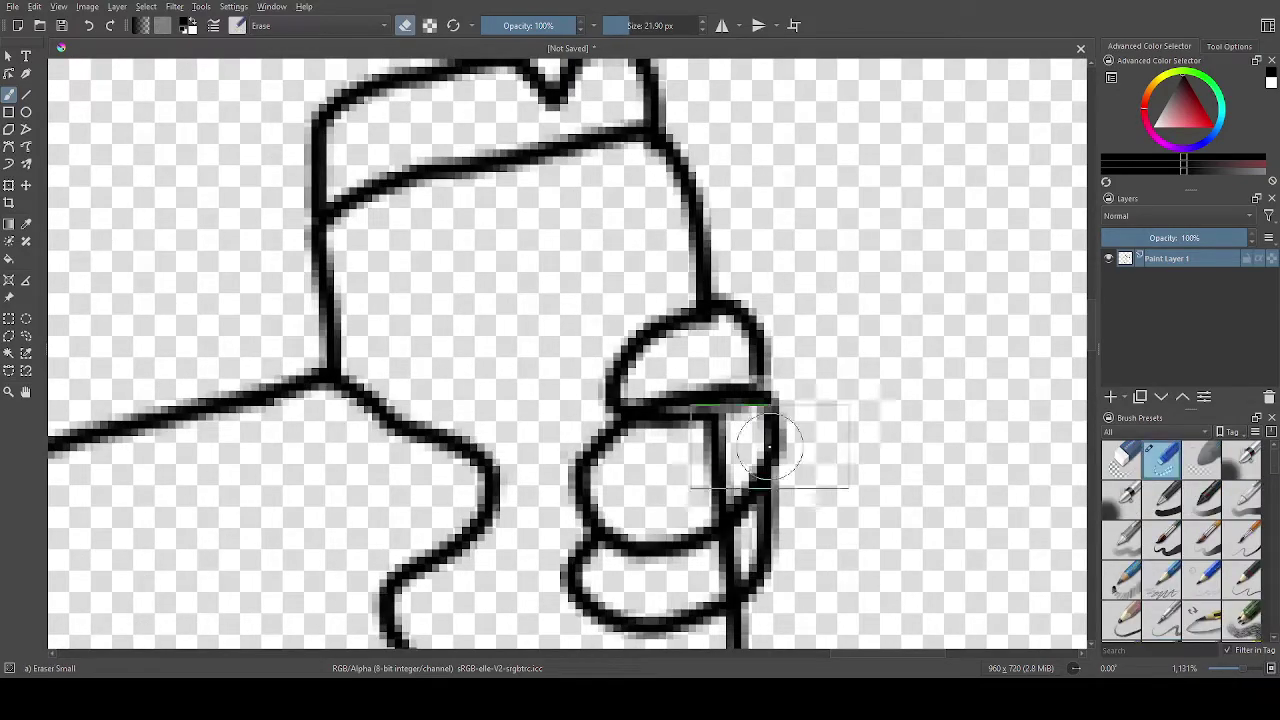
pyautogui.moveTo(690, 395); pyautogui.dragTo(700, 545)
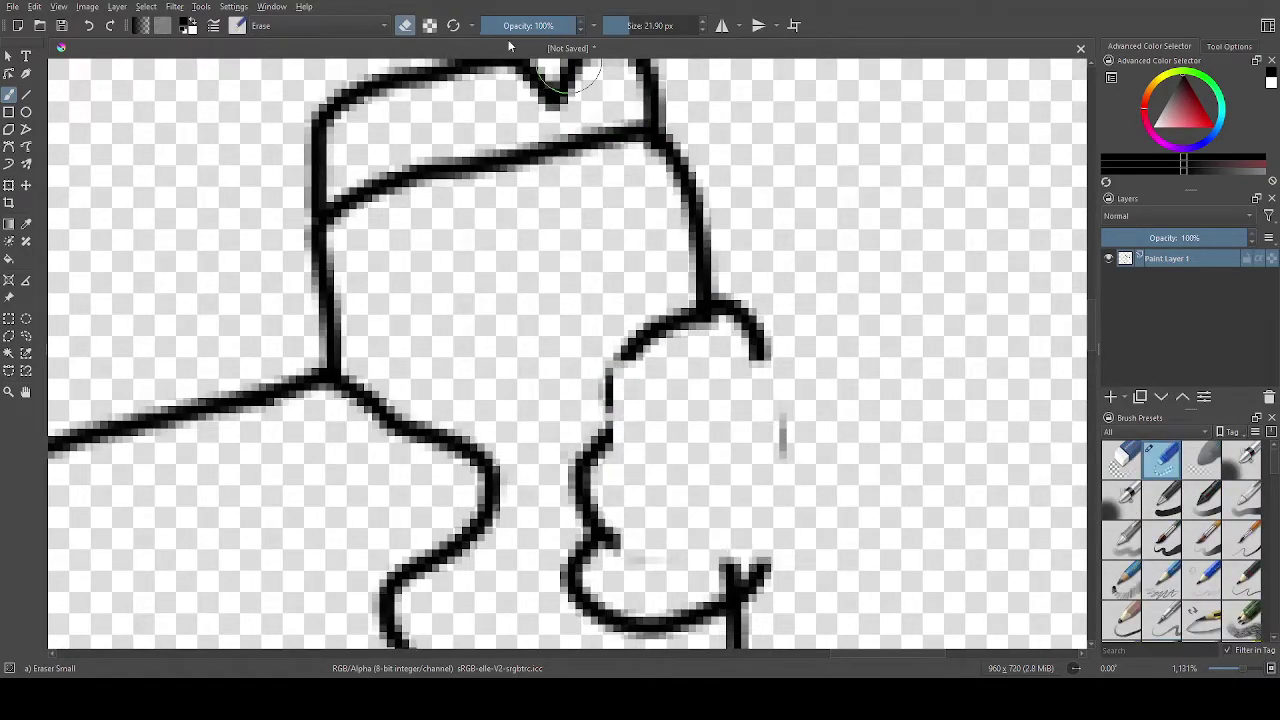
pyautogui.hotkey('ctrl', 'z')
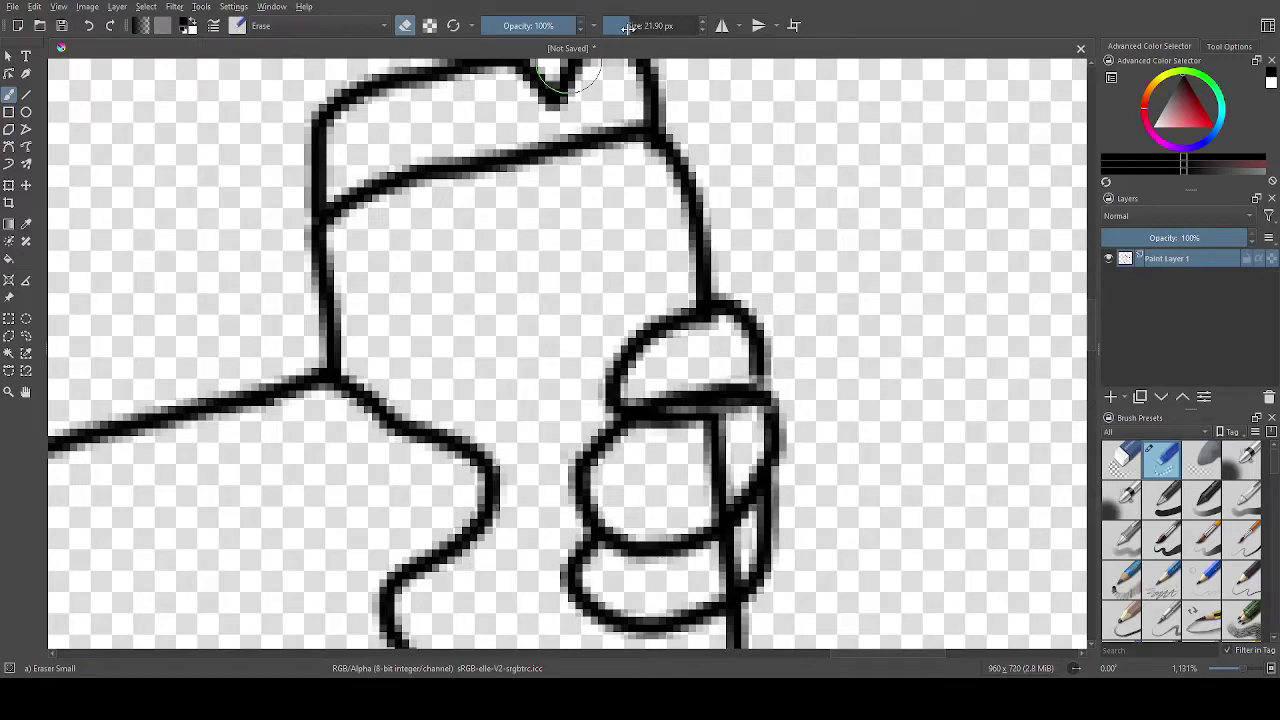
pyautogui.moveTo(686, 394)
pyautogui.mouseDown()
pyautogui.moveTo(671, 471)
pyautogui.moveTo(682, 532)
pyautogui.mouseUp()
pyautogui.scroll(-1, 1189, 542)
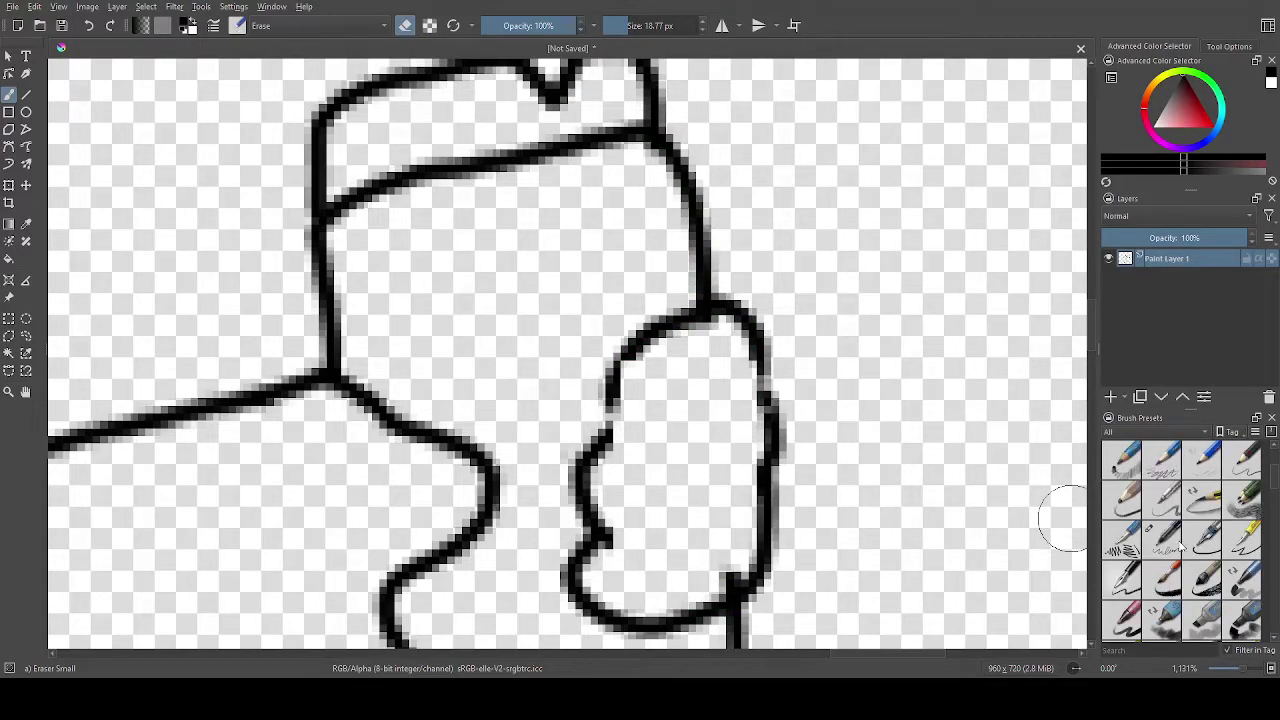
# Redraw the two curved divider lines between the three fingers with Ink-1 Precision at 4.00 px.
pyautogui.click(1173, 542)
pyautogui.scroll(1, 940, 452)
pyautogui.moveTo(473, 358)
pyautogui.mouseDown()
pyautogui.moveTo(469, 370)
pyautogui.moveTo(640, 391)
pyautogui.moveTo(698, 340)
pyautogui.mouseUp()
pyautogui.scroll(-9, 469, 565)
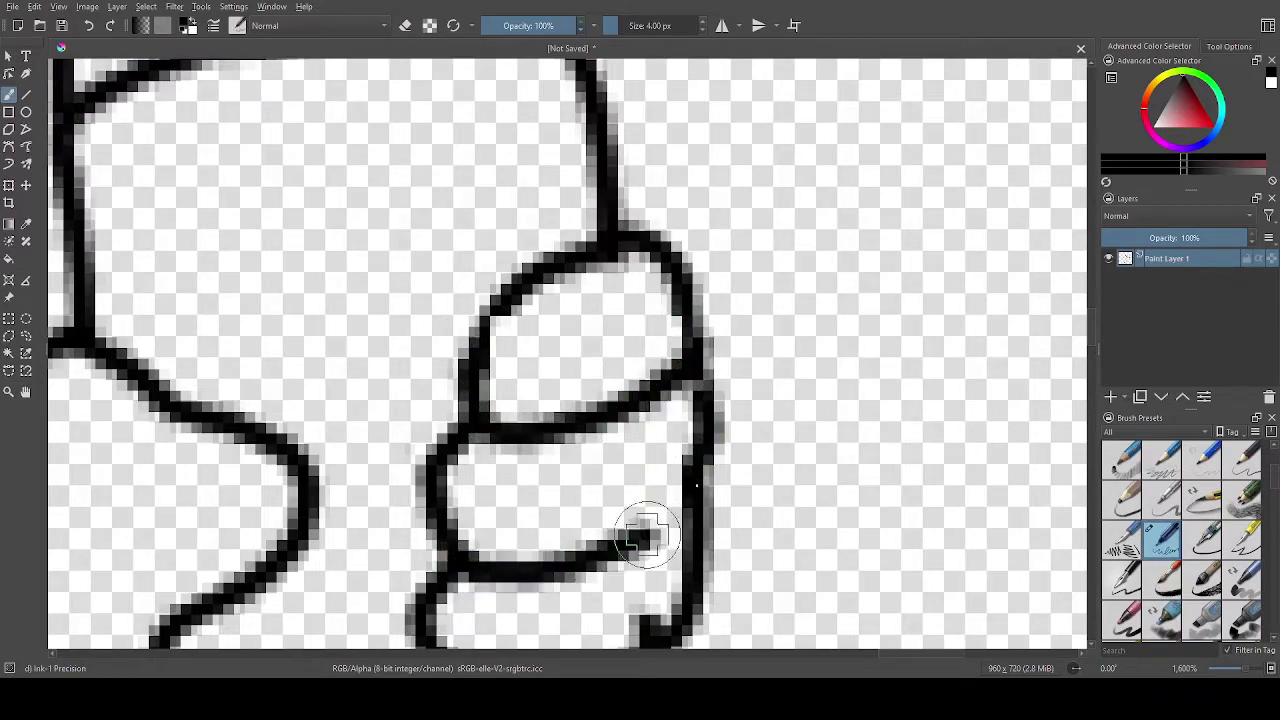
pyautogui.scroll(5, 514, 528)
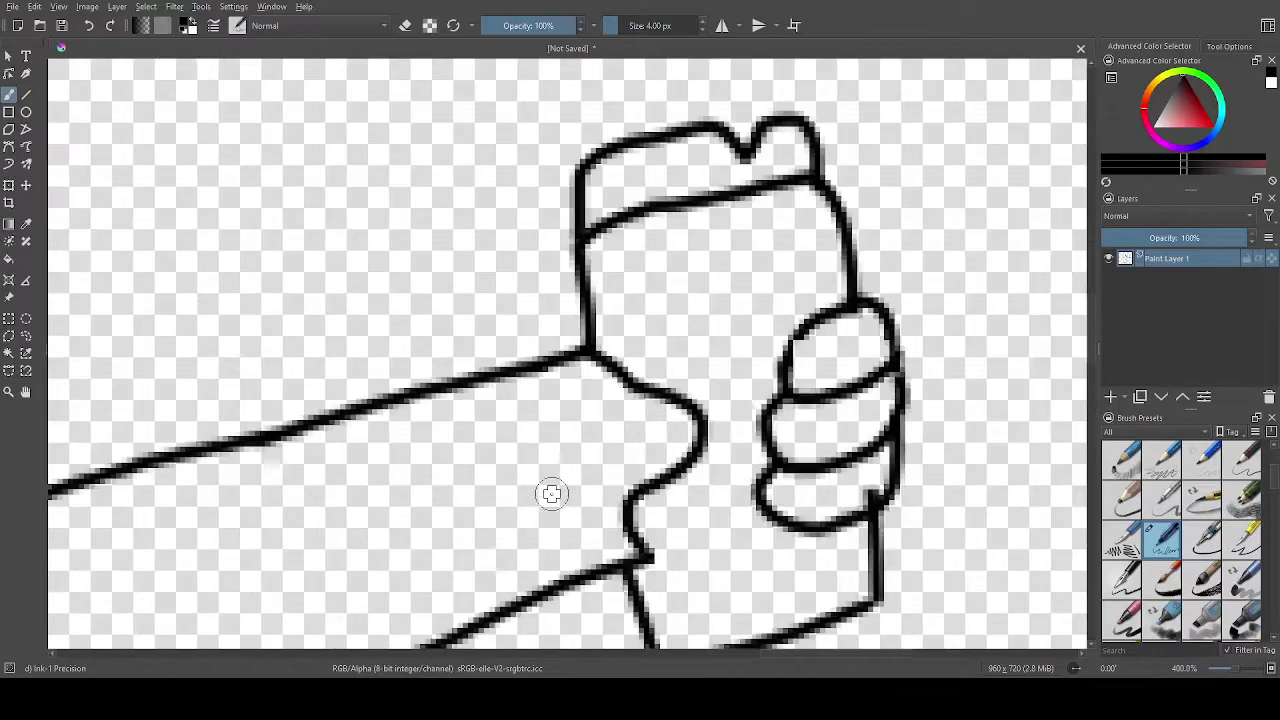
# Erase the thumb outline between the upper and lower wrist lines, and switch back to Ink-1 Precision.
pyautogui.scroll(3, 1216, 540)
pyautogui.click(1174, 464)
pyautogui.moveTo(708, 560)
pyautogui.mouseDown()
pyautogui.moveTo(670, 528)
pyautogui.moveTo(677, 542)
pyautogui.mouseUp()
pyautogui.moveTo(643, 357)
pyautogui.mouseDown()
pyautogui.moveTo(671, 429)
pyautogui.moveTo(715, 475)
pyautogui.mouseUp()
pyautogui.scroll(-3, 1108, 484)
pyautogui.click(1162, 540)
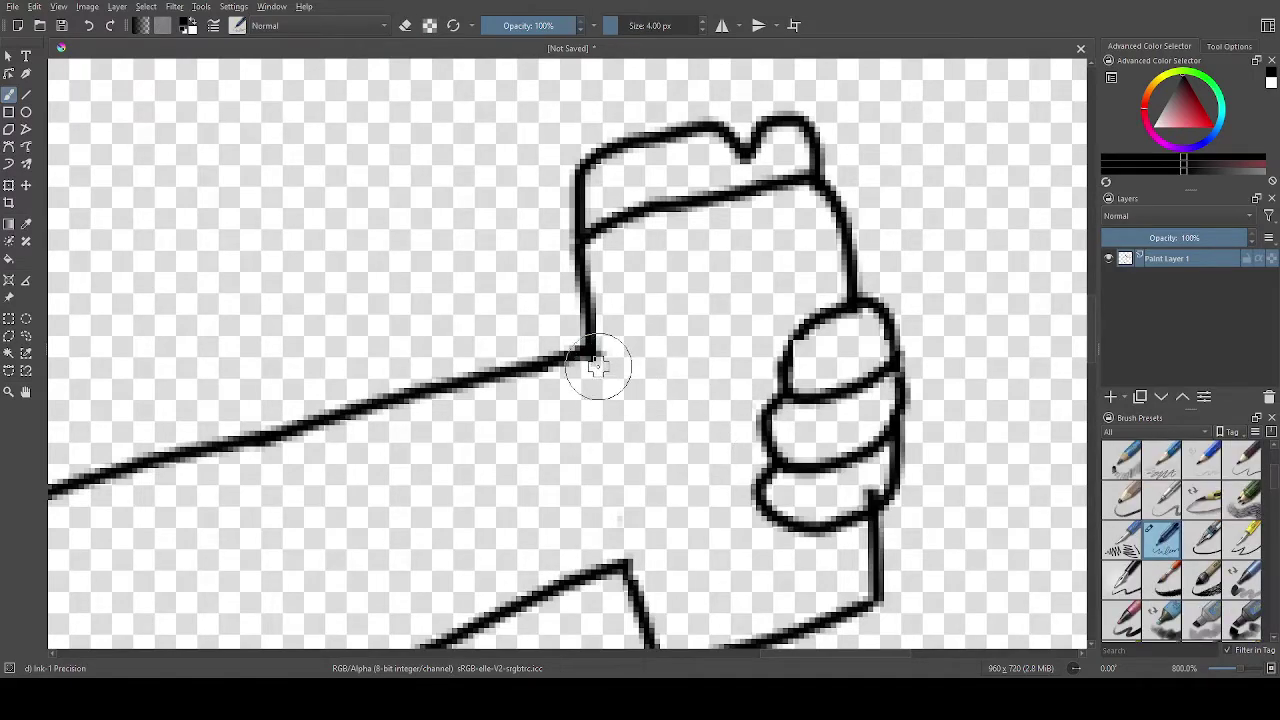
pyautogui.moveTo(586, 353)
pyautogui.mouseDown()
pyautogui.moveTo(613, 428)
pyautogui.moveTo(698, 433)
pyautogui.moveTo(668, 475)
pyautogui.moveTo(635, 490)
pyautogui.moveTo(623, 574)
pyautogui.mouseUp()
pyautogui.scroll(-2, 676, 568)
pyautogui.scroll(2, 678, 568)
pyautogui.hotkey('ctrl', 'z')
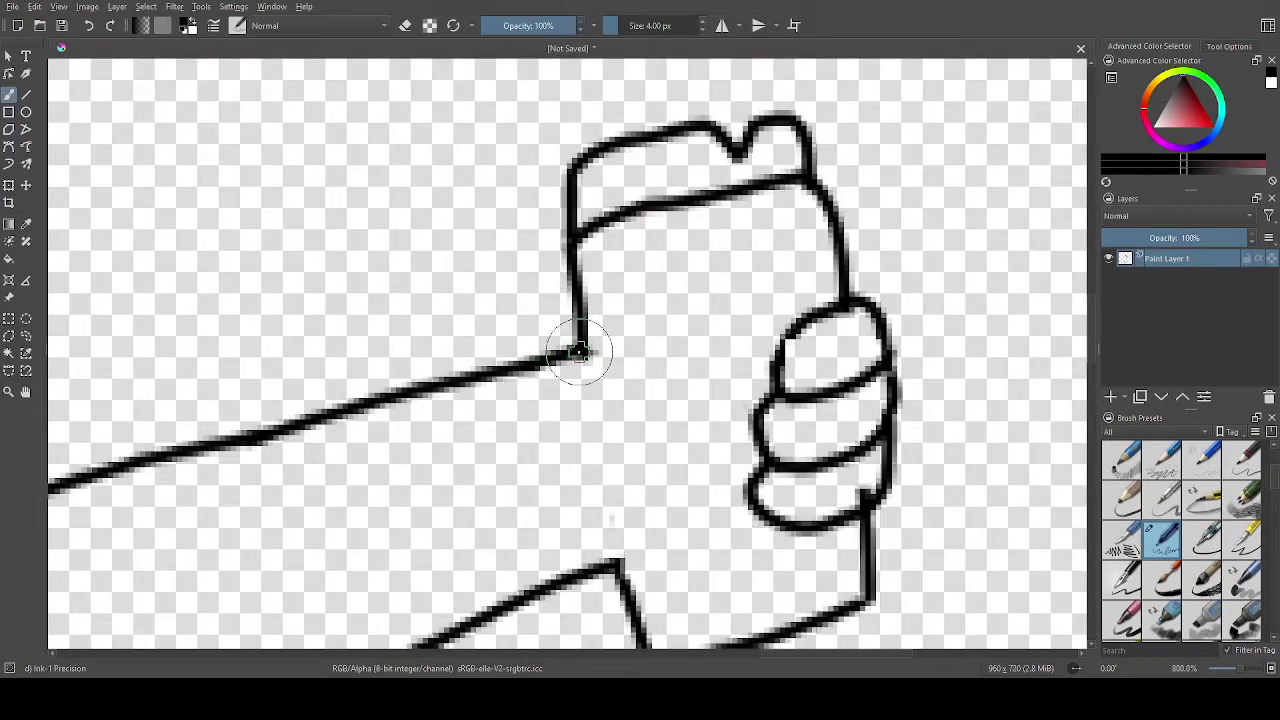
# Draw a short rounded thumb from the upper wrist corner over the cup and check it against the whole figure.
pyautogui.moveTo(586, 361)
pyautogui.mouseDown()
pyautogui.moveTo(605, 419)
pyautogui.moveTo(671, 410)
pyautogui.moveTo(685, 422)
pyautogui.moveTo(678, 484)
pyautogui.moveTo(634, 514)
pyautogui.mouseUp()
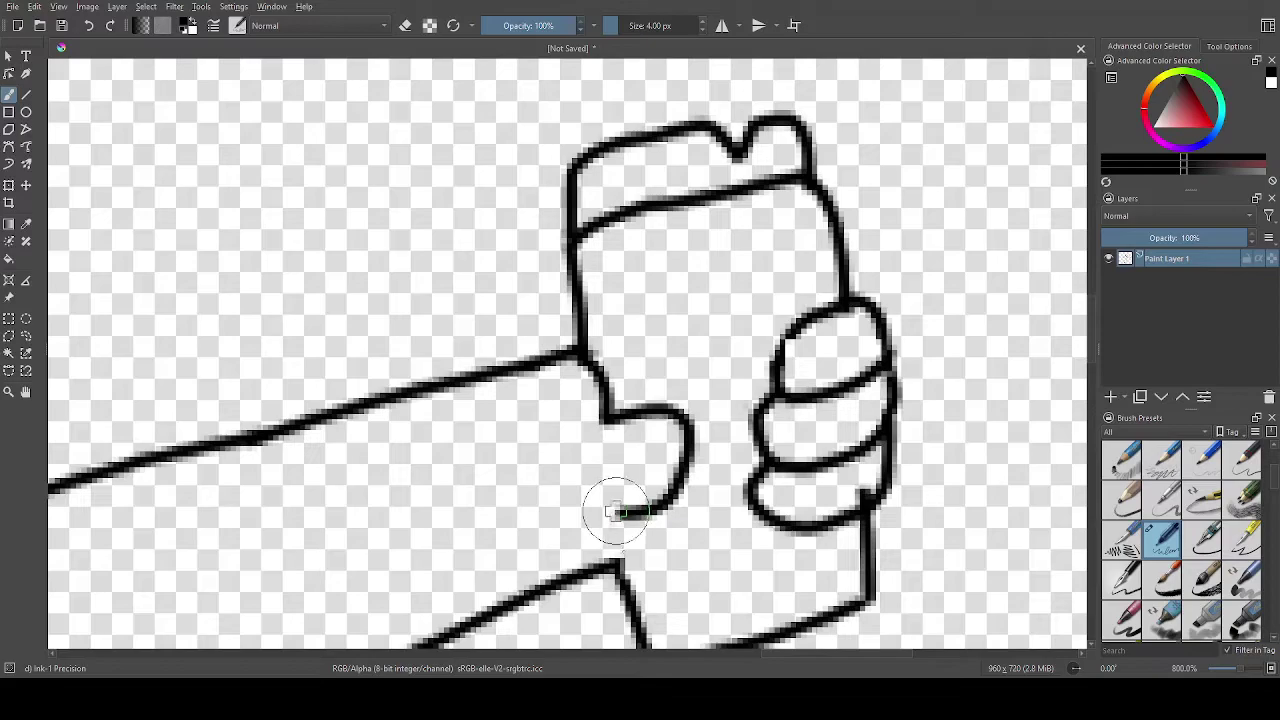
pyautogui.scroll(-10, 639, 550)
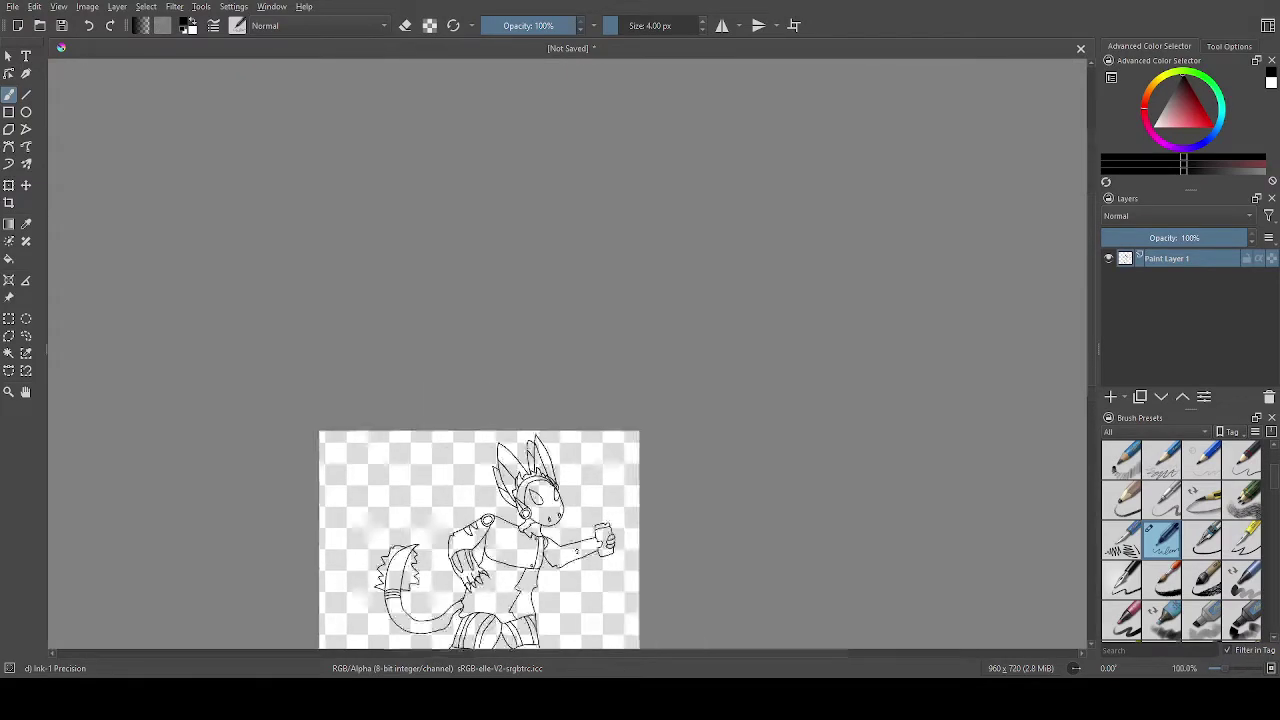
pyautogui.scroll(3, 432, 545)
pyautogui.scroll(4, 629, 565)
pyautogui.scroll(-3, 627, 545)
pyautogui.scroll(2, 612, 545)
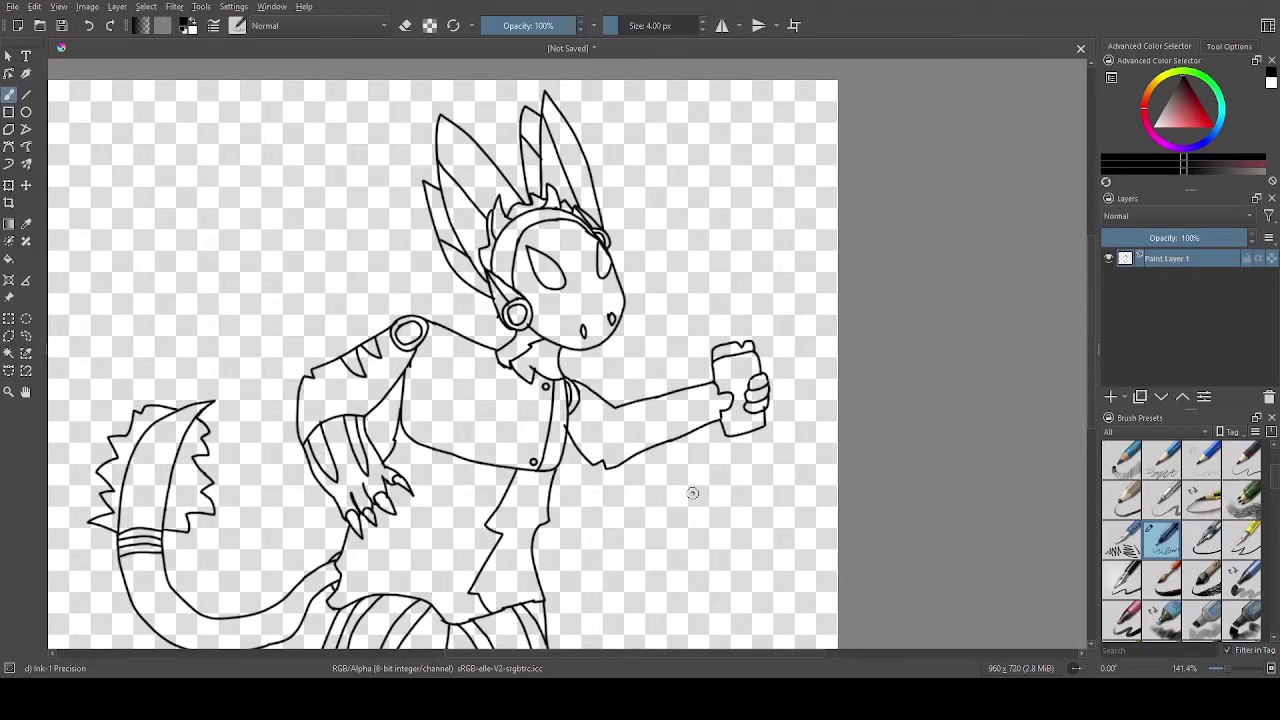
pyautogui.scroll(3, 670, 474)
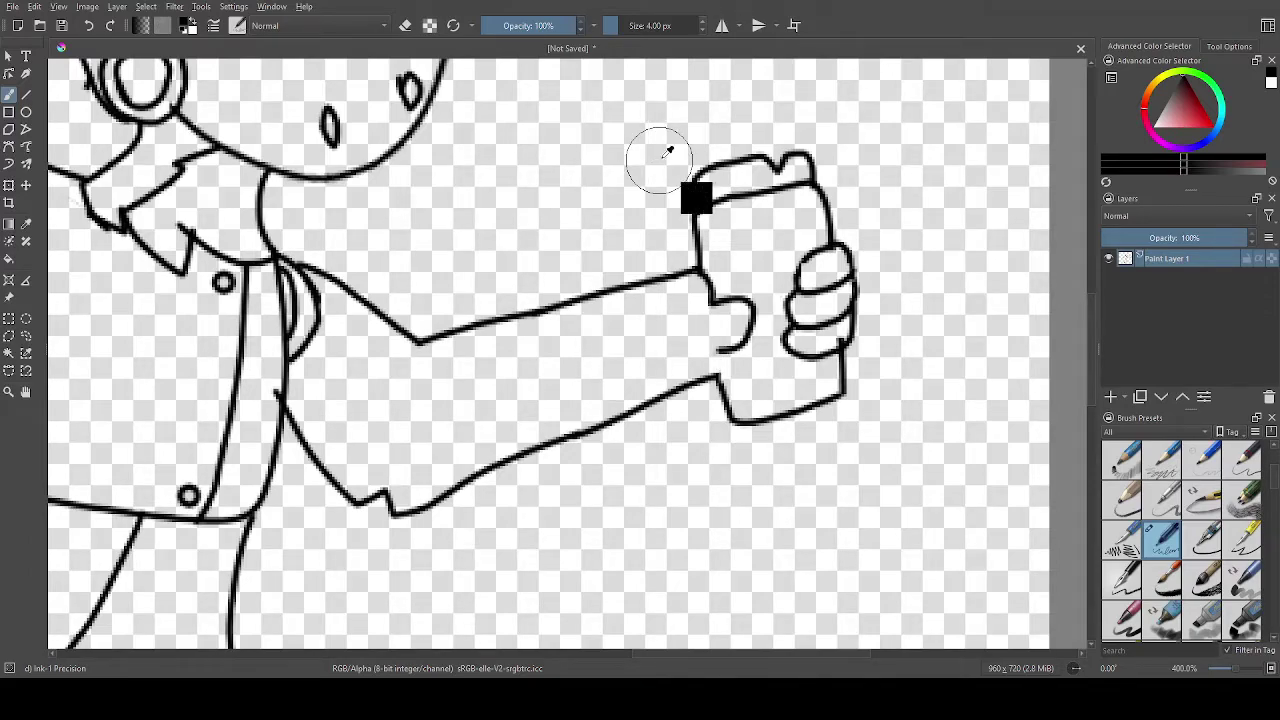
# Erase the thumb, the three fingers and the cup's outer side beside them with Eraser Small at 18.77 px.
pyautogui.scroll(3, 1148, 497)
pyautogui.click(1162, 459)
pyautogui.scroll(2, 752, 245)
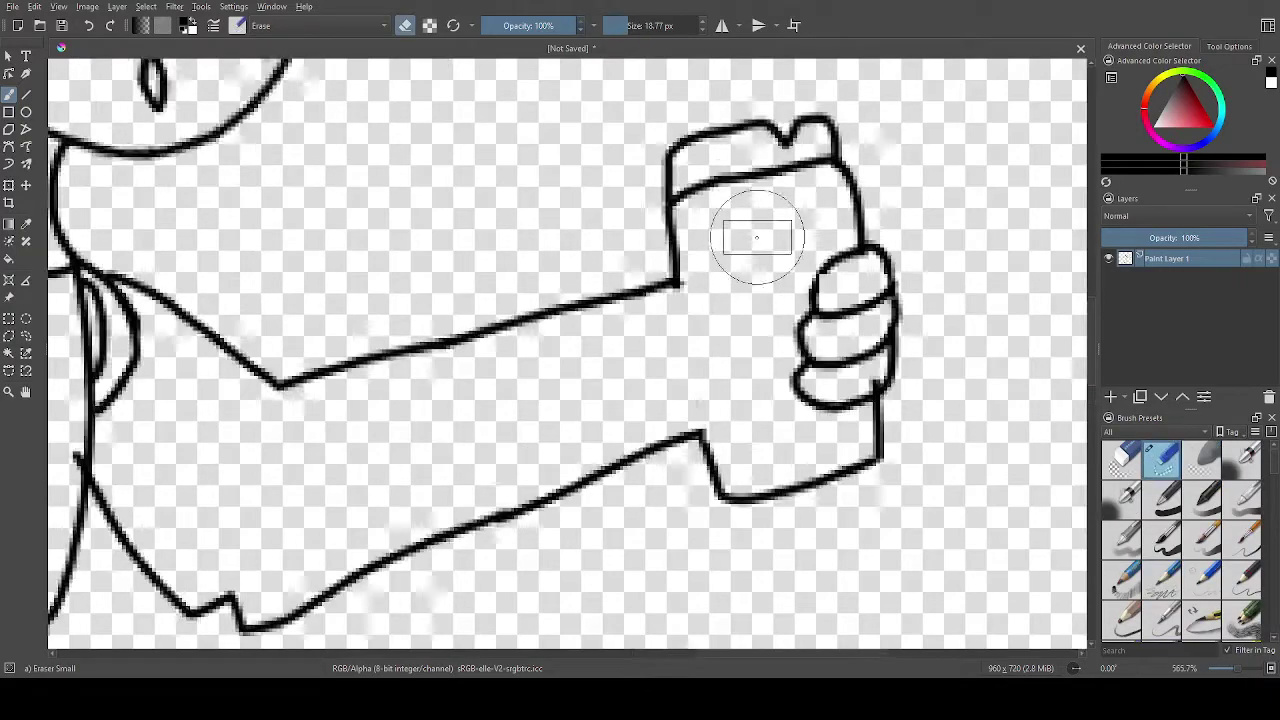
pyautogui.moveTo(893, 260)
pyautogui.mouseDown()
pyautogui.moveTo(842, 452)
pyautogui.moveTo(946, 399)
pyautogui.moveTo(958, 327)
pyautogui.moveTo(957, 299)
pyautogui.moveTo(893, 506)
pyautogui.moveTo(861, 510)
pyautogui.mouseUp()
pyautogui.moveTo(941, 263); pyautogui.dragTo(947, 274)
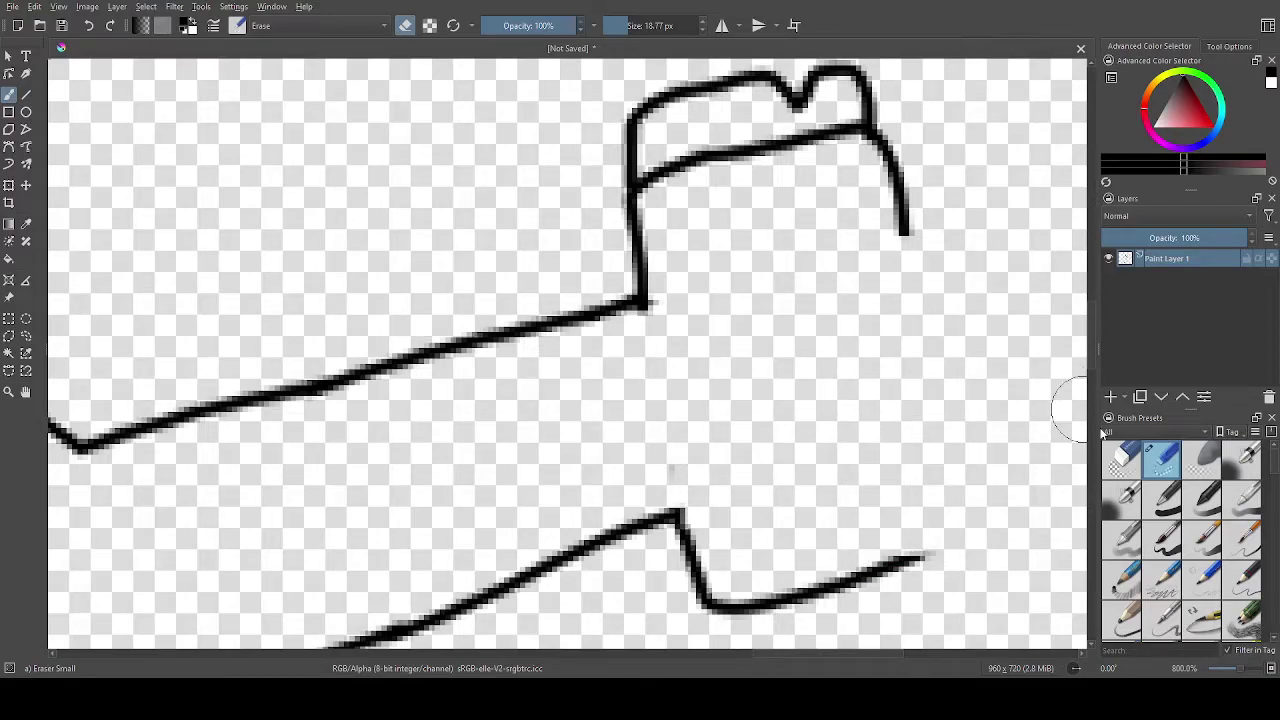
# Redraw the cup's outer side as one curved line down to its base with Ink-1 Precision at 4.00 px.
pyautogui.scroll(-3, 1142, 491)
pyautogui.click(1176, 554)
pyautogui.moveTo(901, 212)
pyautogui.mouseDown()
pyautogui.moveTo(932, 335)
pyautogui.moveTo(926, 527)
pyautogui.mouseUp()
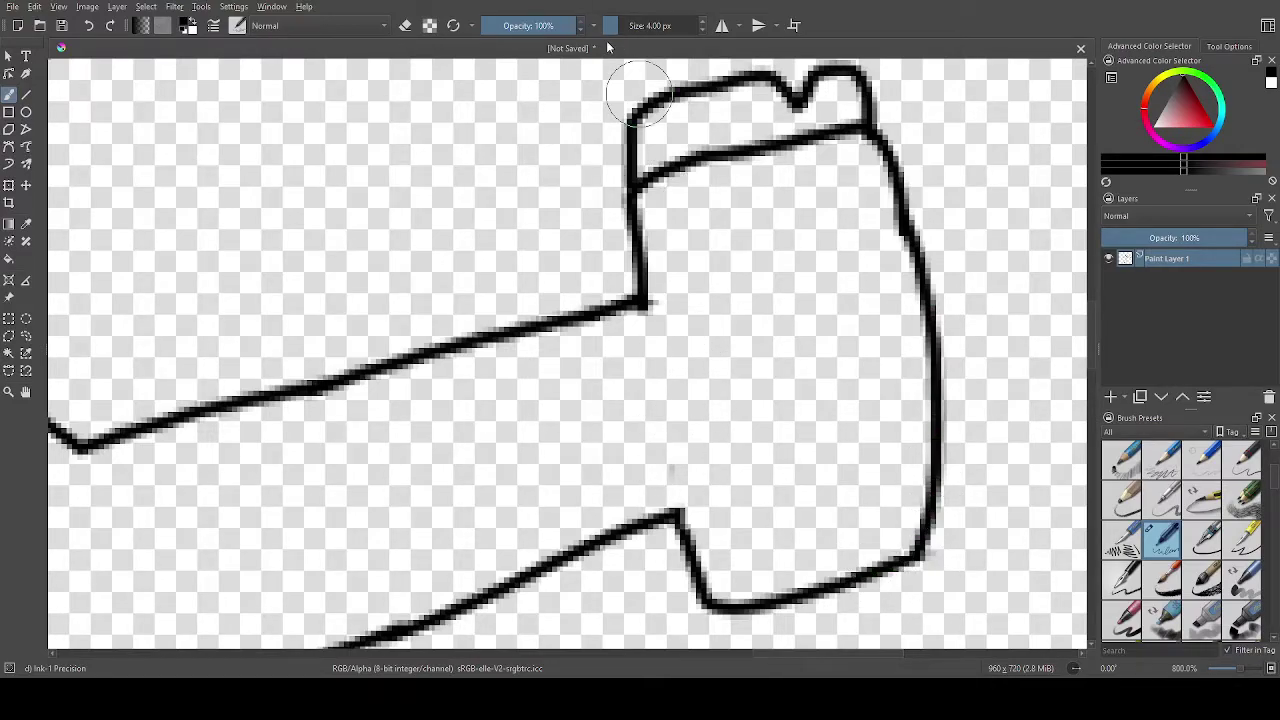
pyautogui.scroll(-5, 363, 117)
pyautogui.scroll(4, 365, 120)
pyautogui.scroll(2, 843, 357)
pyautogui.scroll(-1, 857, 414)
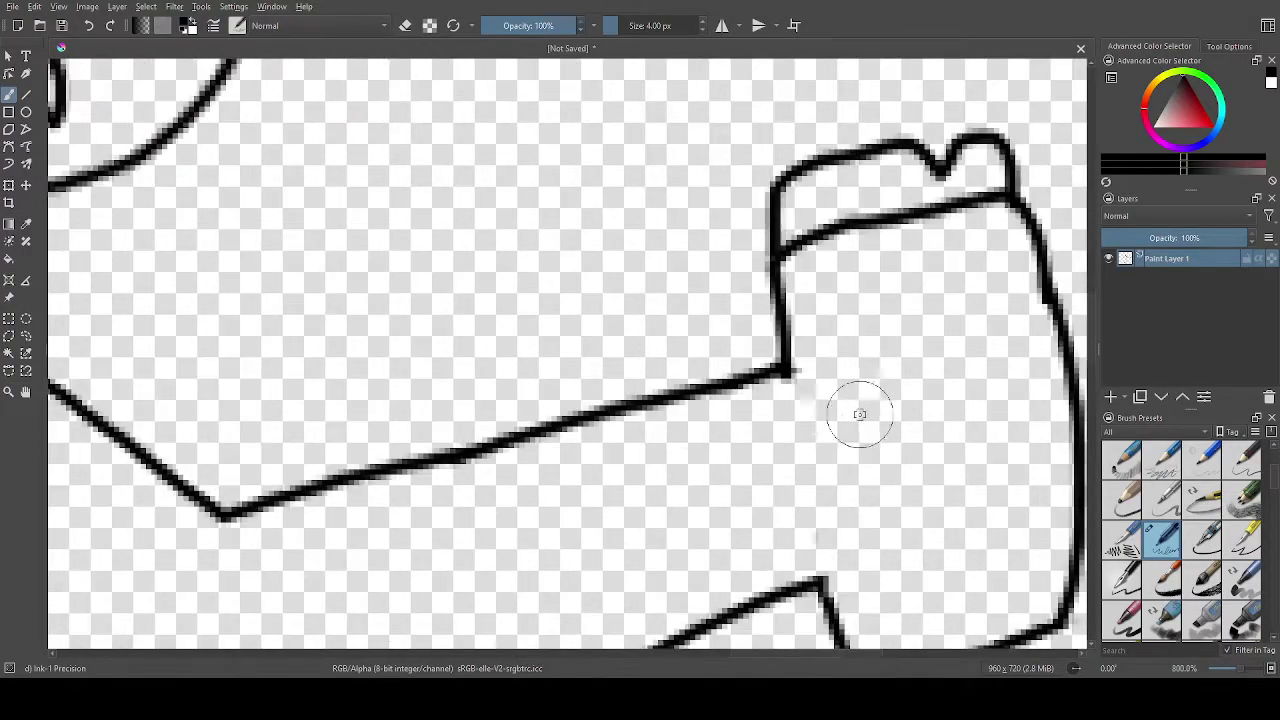
pyautogui.scroll(1, 803, 371)
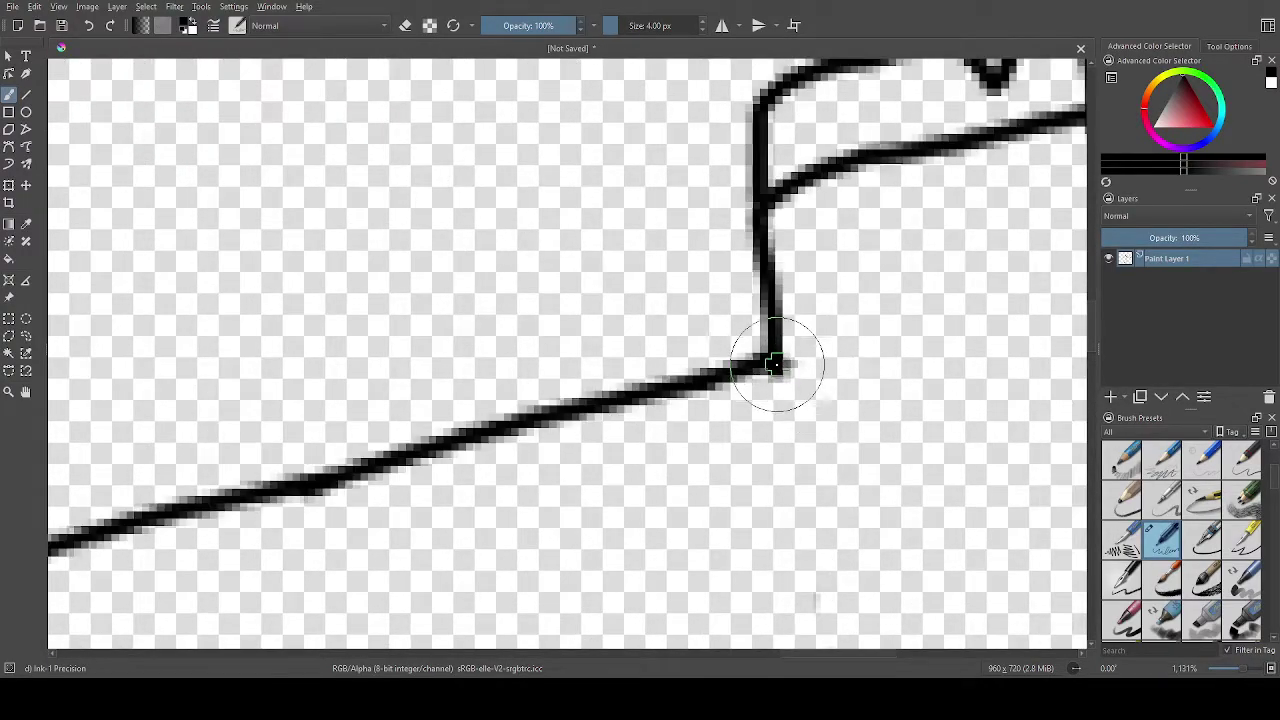
pyautogui.moveTo(777, 362)
pyautogui.mouseDown()
pyautogui.moveTo(1006, 434)
pyautogui.moveTo(983, 500)
pyautogui.moveTo(785, 477)
pyautogui.moveTo(818, 472)
pyautogui.moveTo(742, 452)
pyautogui.mouseUp()
pyautogui.scroll(-3, 785, 477)
pyautogui.scroll(1, 768, 490)
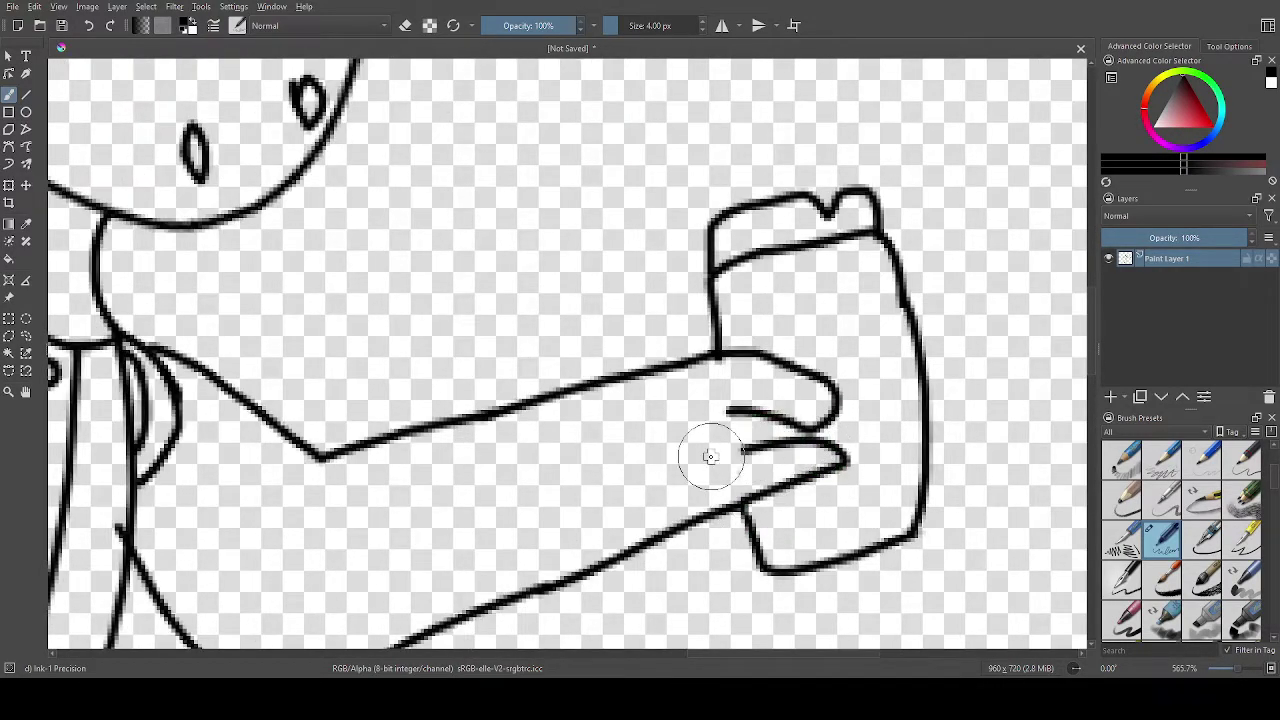
pyautogui.hotkey('ctrl', 'z')
pyautogui.hotkey('ctrl', 'z')
pyautogui.hotkey('ctrl', 'z')
pyautogui.hotkey('ctrl', 'z')
pyautogui.hotkey('ctrl', 'z')
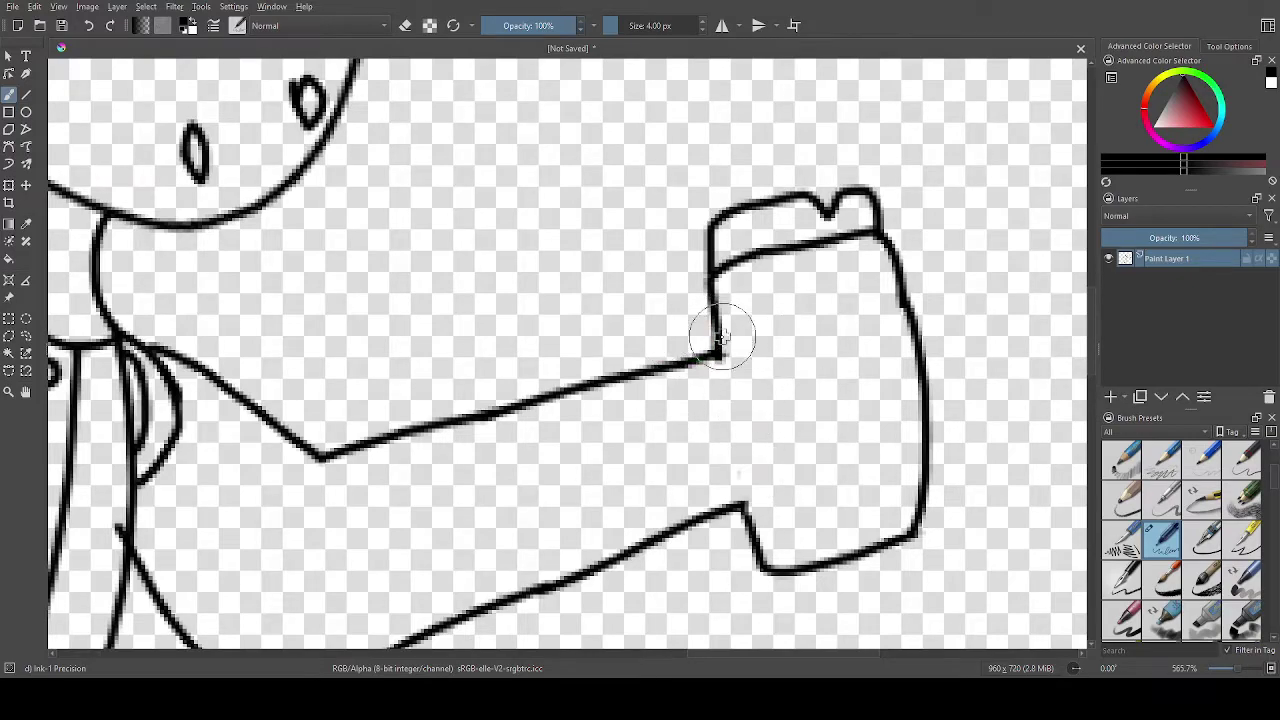
# Draw two overlapping curled fingers from the upper wrist line over the cup's near side.
pyautogui.moveTo(718, 355)
pyautogui.mouseDown()
pyautogui.moveTo(782, 348)
pyautogui.moveTo(795, 383)
pyautogui.moveTo(761, 414)
pyautogui.moveTo(818, 418)
pyautogui.moveTo(792, 470)
pyautogui.moveTo(740, 497)
pyautogui.mouseUp()
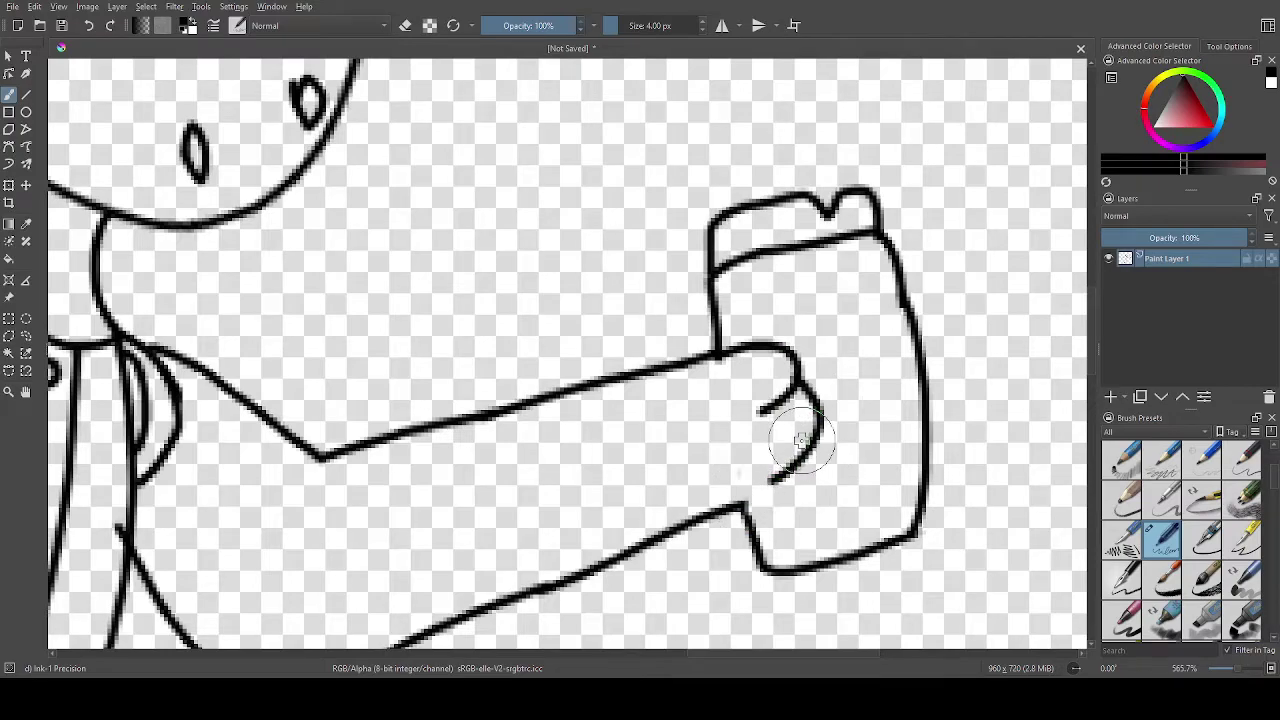
pyautogui.moveTo(805, 452)
pyautogui.mouseDown()
pyautogui.moveTo(775, 516)
pyautogui.moveTo(745, 520)
pyautogui.mouseUp()
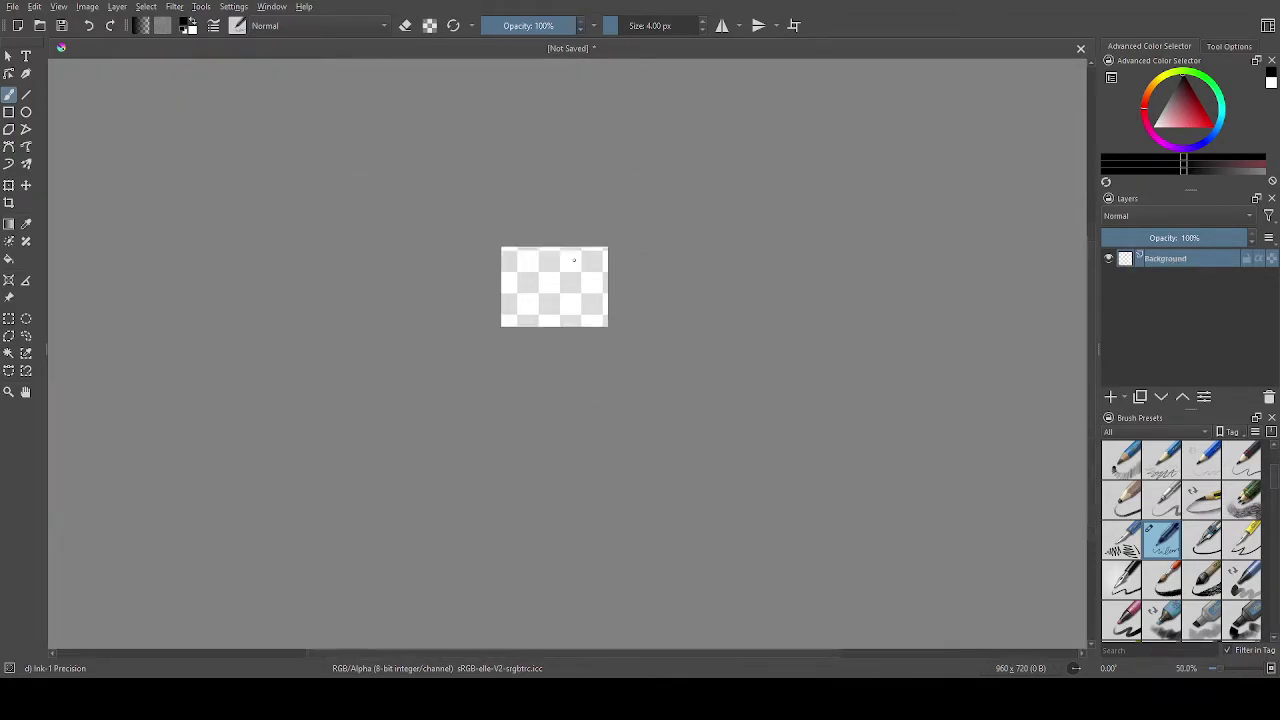
# Restore the creature line art on the emptied canvas.
pyautogui.scroll(3, 574, 260)
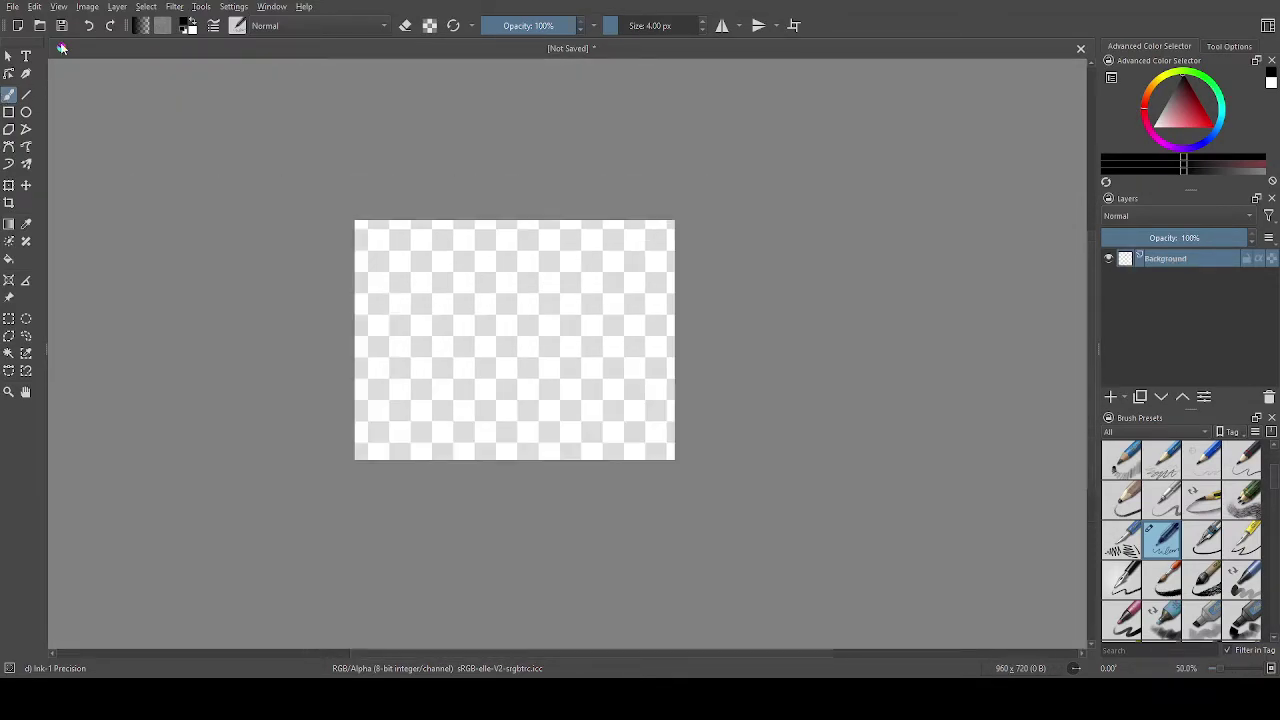
pyautogui.click(90, 28)
pyautogui.scroll(10, 645, 330)
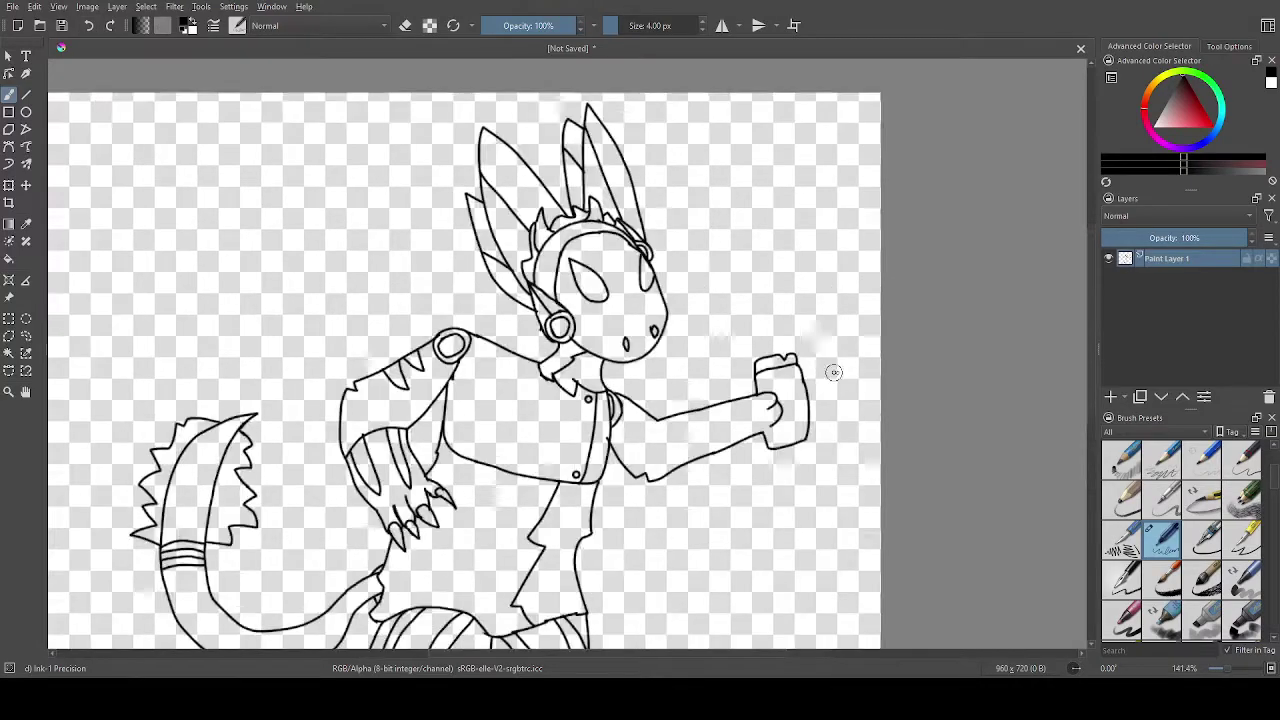
# Erase the curled fingers, the wrist ends of both forearm lines and the cup's near side with Eraser Small at 18.77 px.
pyautogui.scroll(-2, 1143, 476)
pyautogui.click(1162, 458)
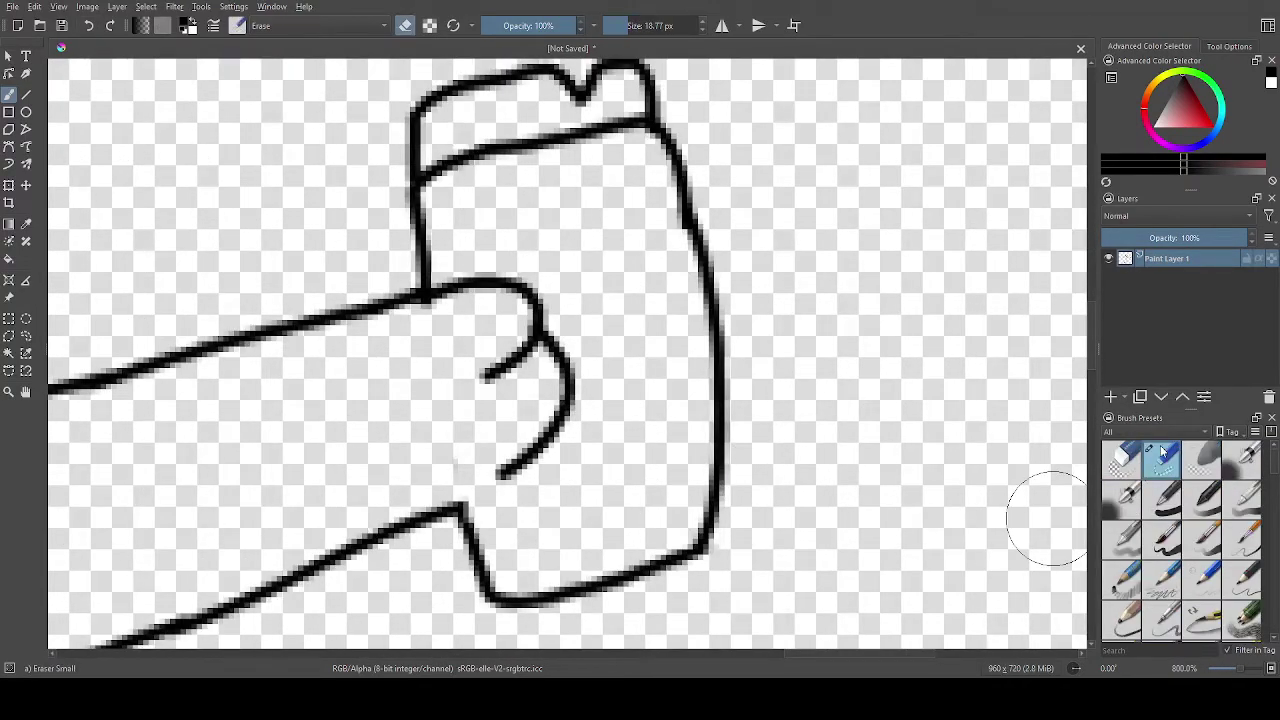
pyautogui.moveTo(500, 309)
pyautogui.mouseDown()
pyautogui.moveTo(477, 272)
pyautogui.moveTo(513, 309)
pyautogui.moveTo(547, 389)
pyautogui.moveTo(540, 447)
pyautogui.moveTo(483, 355)
pyautogui.moveTo(540, 496)
pyautogui.moveTo(452, 268)
pyautogui.moveTo(510, 535)
pyautogui.moveTo(455, 477)
pyautogui.moveTo(403, 311)
pyautogui.moveTo(381, 303)
pyautogui.moveTo(381, 445)
pyautogui.moveTo(420, 543)
pyautogui.mouseUp()
pyautogui.scroll(-3, 1113, 512)
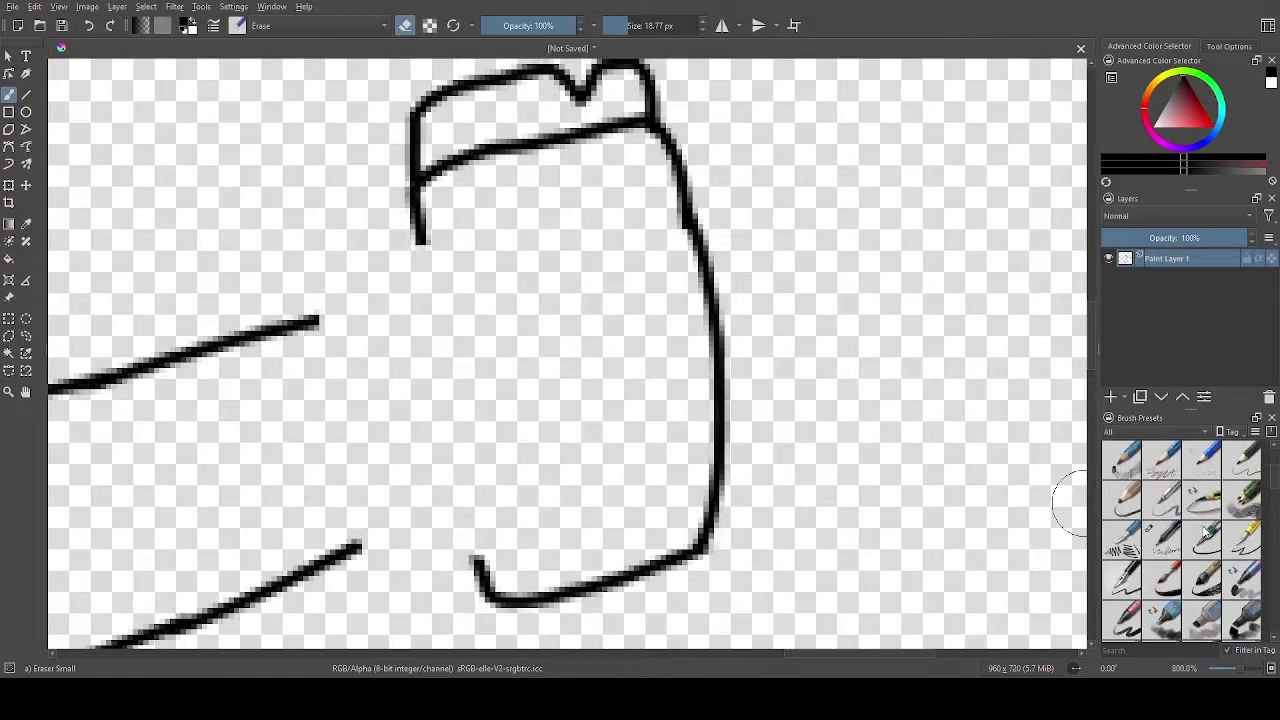
# Extend both forearm lines into a hand with three curled fingers over the cup, using Ink-1 Precision at 4.00 px.
pyautogui.click(1170, 537)
pyautogui.moveTo(300, 320)
pyautogui.mouseDown()
pyautogui.moveTo(407, 271)
pyautogui.moveTo(490, 262)
pyautogui.moveTo(483, 311)
pyautogui.moveTo(407, 338)
pyautogui.moveTo(470, 307)
pyautogui.moveTo(503, 322)
pyautogui.moveTo(521, 368)
pyautogui.moveTo(506, 414)
pyautogui.moveTo(468, 441)
pyautogui.moveTo(412, 445)
pyautogui.mouseUp()
pyautogui.moveTo(340, 558)
pyautogui.mouseDown()
pyautogui.moveTo(391, 529)
pyautogui.moveTo(509, 509)
pyautogui.moveTo(529, 451)
pyautogui.moveTo(482, 437)
pyautogui.mouseUp()
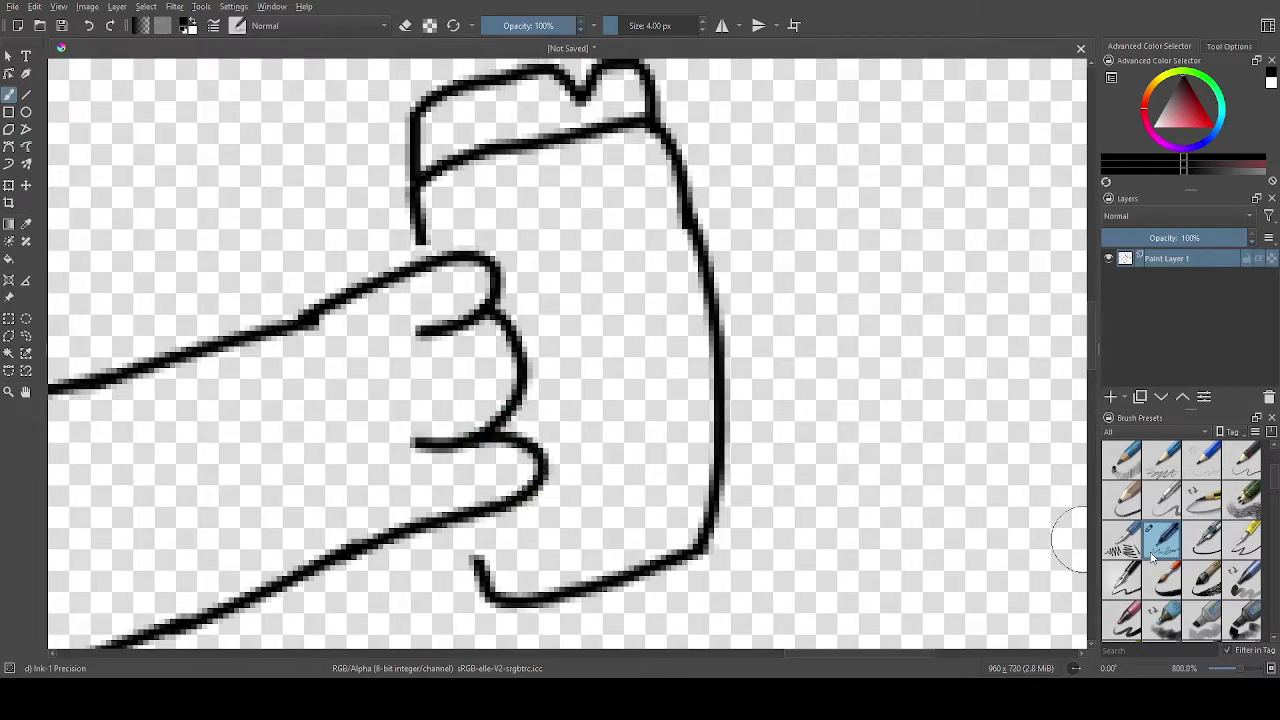
# Erase the upper two fingers and the upper wrist line, leaving the lower finger's underside, with Eraser Small at 18.77 px.
pyautogui.scroll(3, 1151, 555)
pyautogui.click(1158, 458)
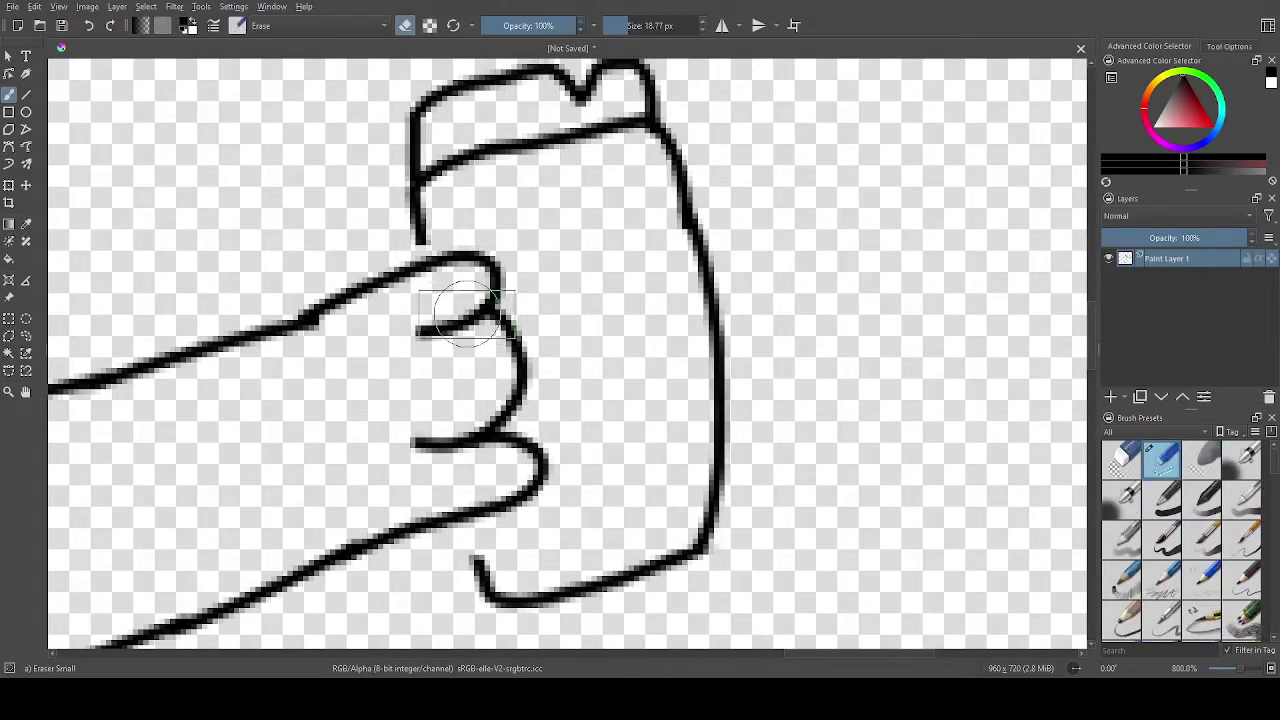
pyautogui.moveTo(468, 240)
pyautogui.mouseDown()
pyautogui.moveTo(490, 414)
pyautogui.moveTo(474, 434)
pyautogui.moveTo(337, 297)
pyautogui.moveTo(412, 270)
pyautogui.mouseUp()
pyautogui.scroll(-3, 1160, 480)
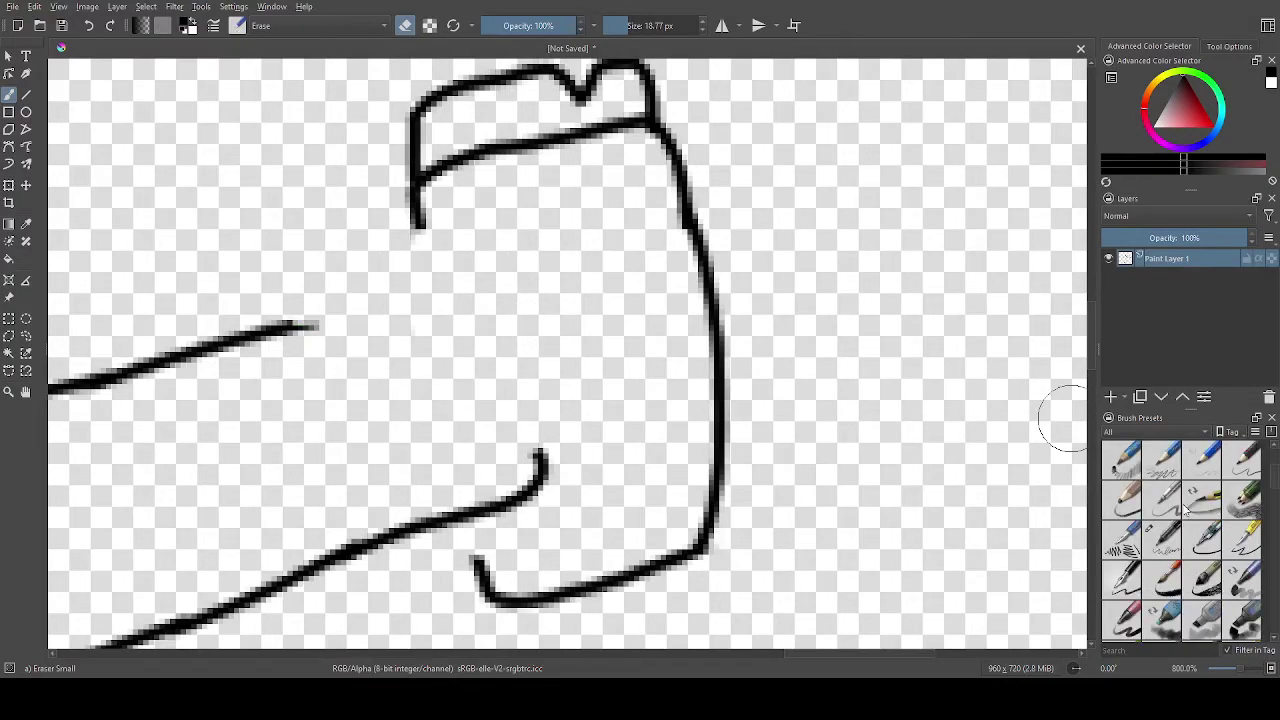
# Extend the upper forearm line into three curled fingers over the cup, using Ink-1 Precision at 4.00 px.
pyautogui.click(1162, 540)
pyautogui.moveTo(266, 328)
pyautogui.mouseDown()
pyautogui.moveTo(483, 276)
pyautogui.moveTo(507, 319)
pyautogui.moveTo(455, 358)
pyautogui.mouseUp()
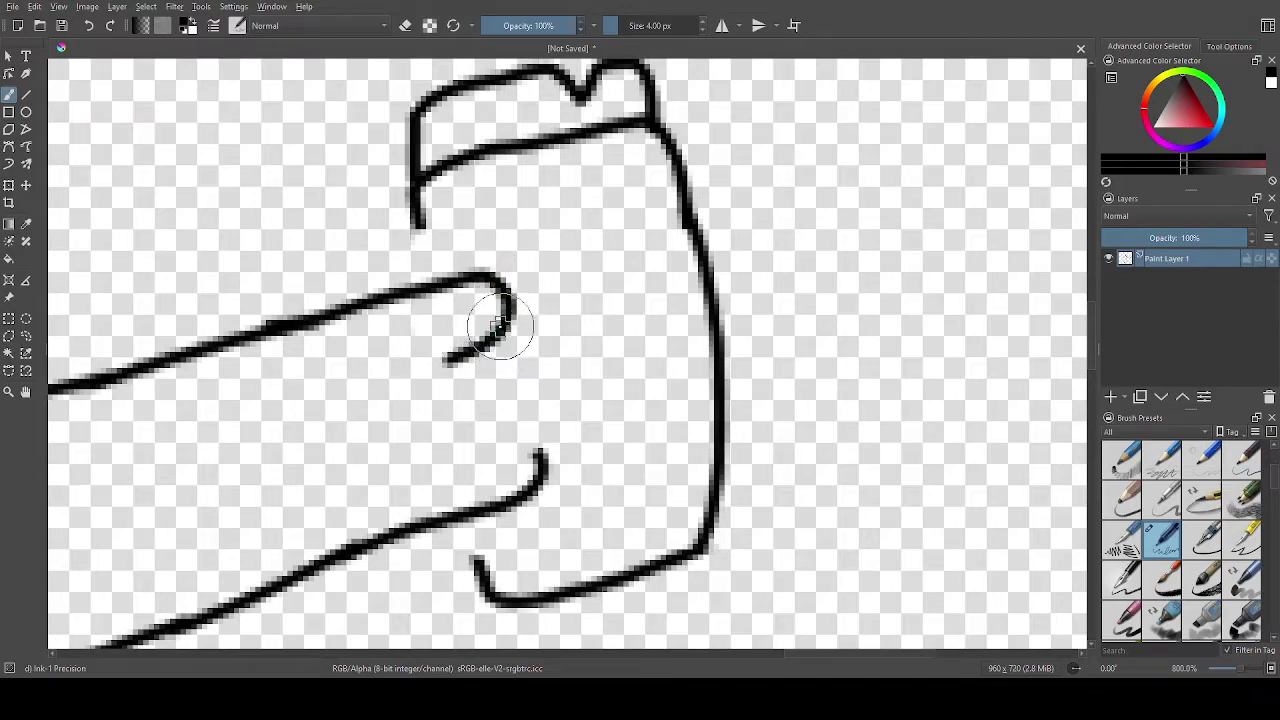
pyautogui.moveTo(500, 322)
pyautogui.mouseDown()
pyautogui.moveTo(531, 358)
pyautogui.moveTo(512, 423)
pyautogui.mouseUp()
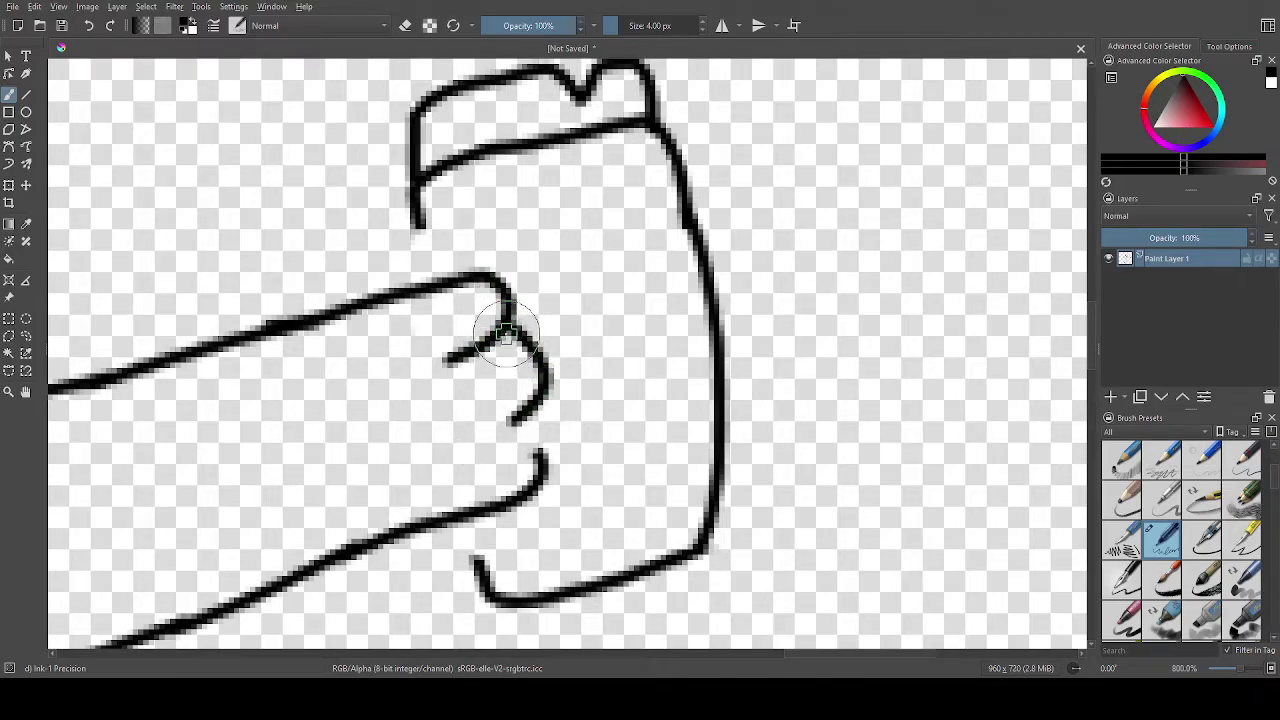
pyautogui.moveTo(514, 325); pyautogui.dragTo(458, 356)
pyautogui.hotkey('ctrl', 'z')
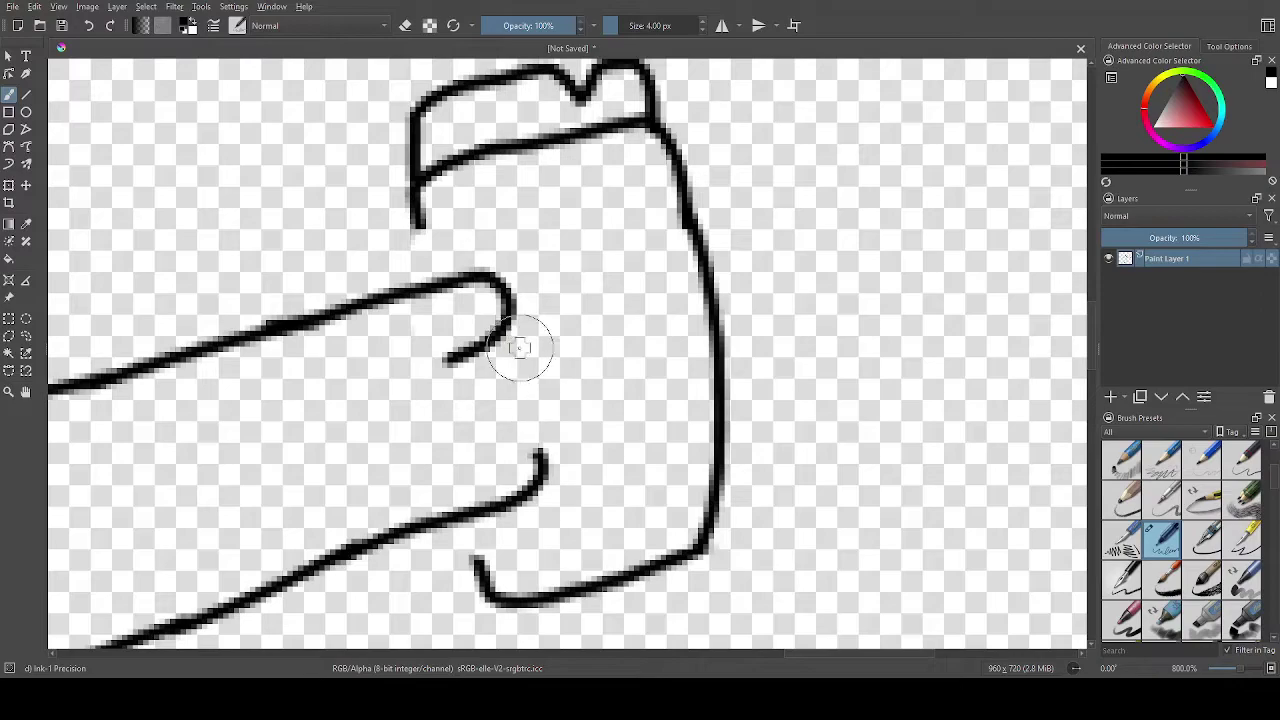
pyautogui.moveTo(475, 355)
pyautogui.mouseDown()
pyautogui.moveTo(528, 344)
pyautogui.moveTo(544, 367)
pyautogui.moveTo(486, 412)
pyautogui.mouseUp()
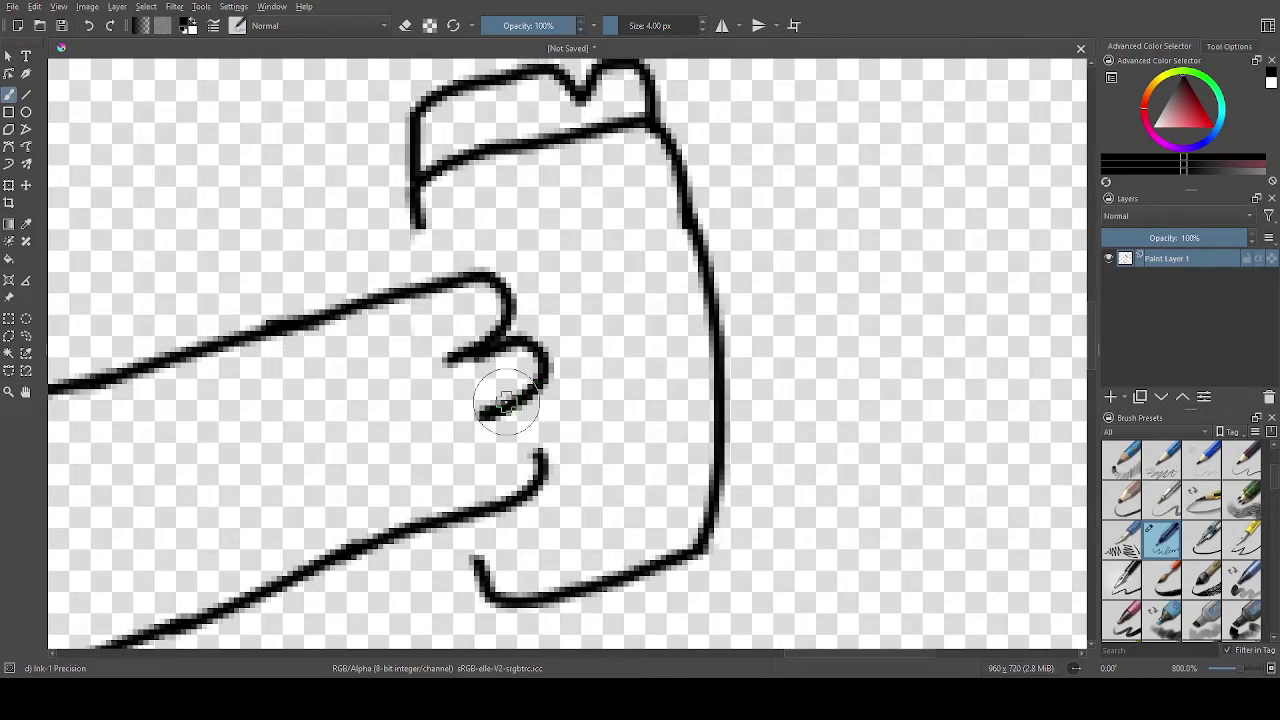
pyautogui.moveTo(520, 400)
pyautogui.mouseDown()
pyautogui.moveTo(555, 401)
pyautogui.moveTo(567, 433)
pyautogui.moveTo(484, 498)
pyautogui.moveTo(528, 480)
pyautogui.mouseUp()
# Erase the lower forearm line's wrist end and the lowest finger's inner stroke with Eraser Small at 18.77 px.
pyautogui.scroll(2, 528, 480)
pyautogui.press('e')
pyautogui.scroll(-1, 629, 457)
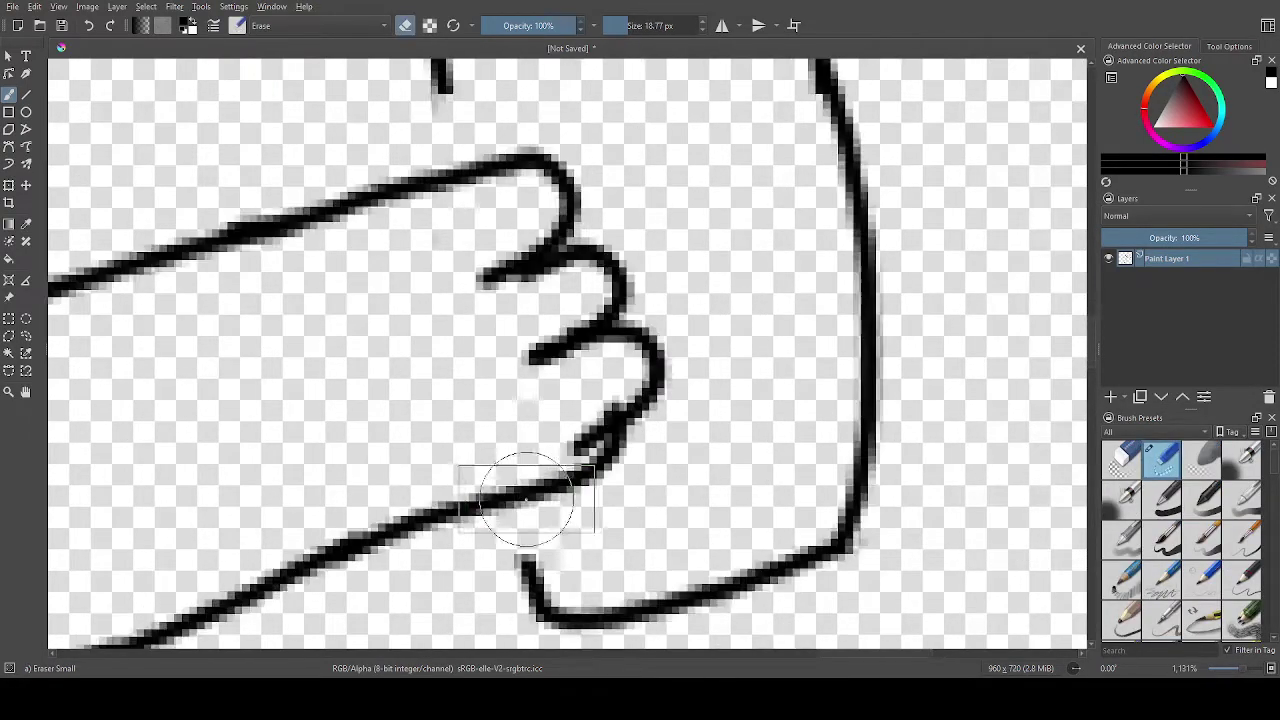
pyautogui.moveTo(498, 490); pyautogui.dragTo(608, 449)
# Redraw the lower wrist line from the lowest fingertip to the forearm, using Ink-1 Precision at 4.00 px.
pyautogui.scroll(1, 1180, 520)
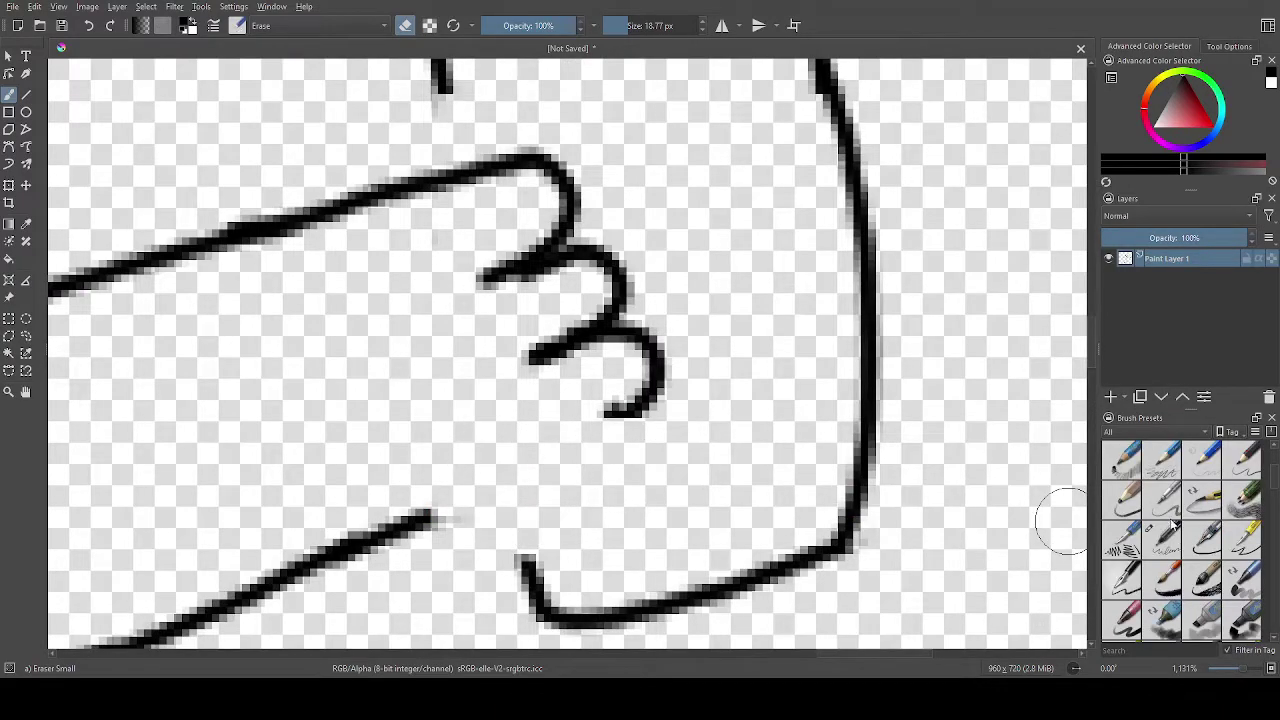
pyautogui.click(1162, 540)
pyautogui.moveTo(630, 403)
pyautogui.mouseDown()
pyautogui.moveTo(508, 481)
pyautogui.moveTo(366, 531)
pyautogui.moveTo(345, 555)
pyautogui.mouseUp()
pyautogui.scroll(-4, 443, 528)
pyautogui.scroll(1, 437, 513)
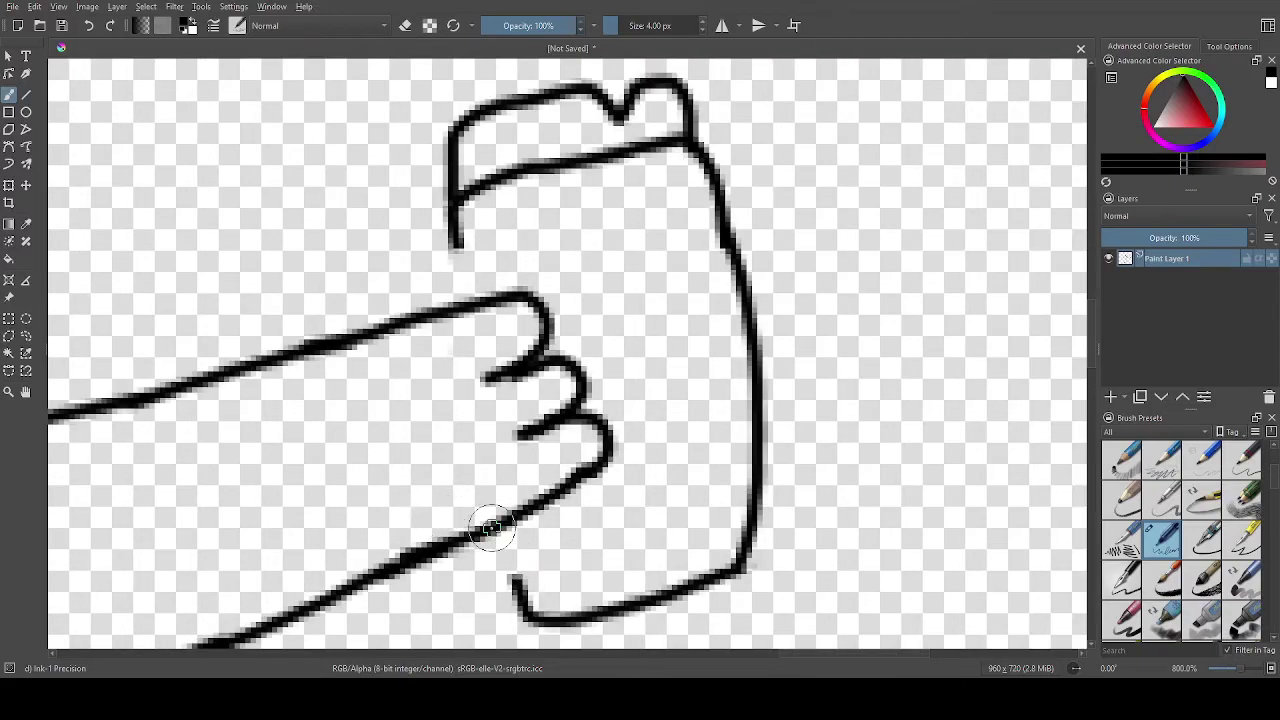
# Draw the cup's near side from the lower forearm line to its base and from the lid down to the hand.
pyautogui.moveTo(492, 530); pyautogui.dragTo(522, 612)
pyautogui.moveTo(457, 266); pyautogui.dragTo(463, 318)
pyautogui.scroll(-3, 480, 337)
pyautogui.scroll(4, 83, 318)
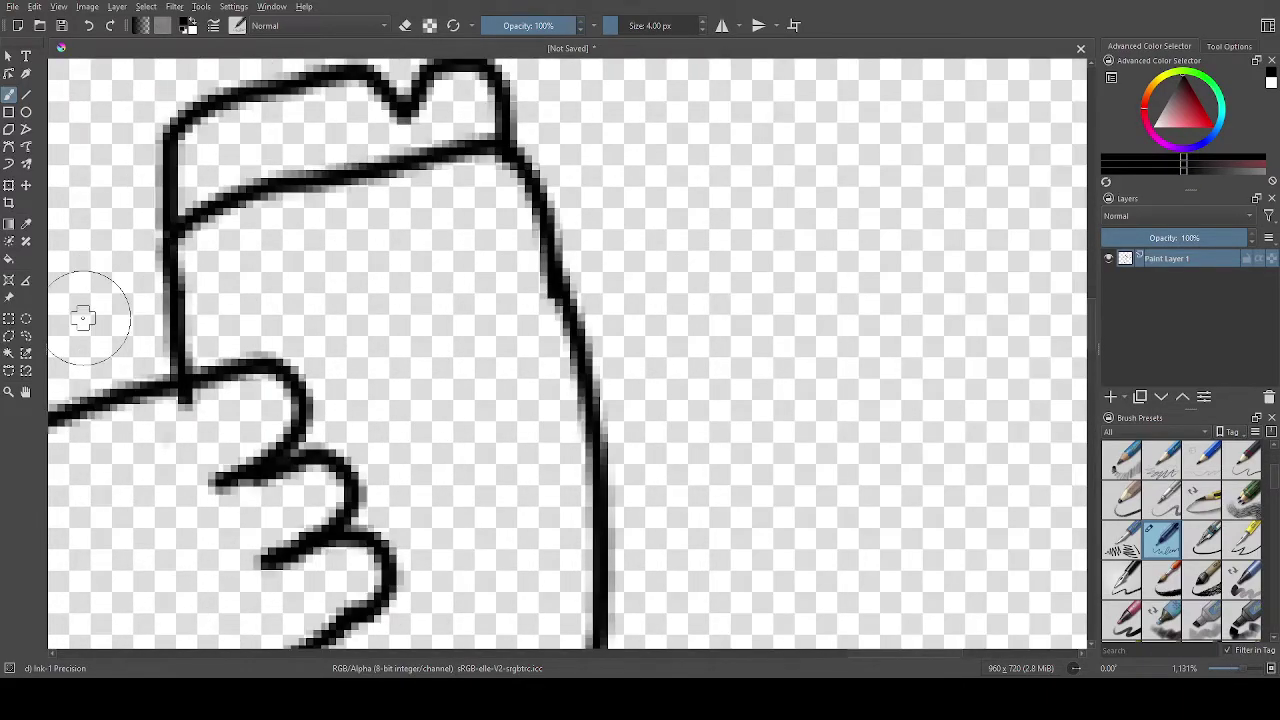
pyautogui.moveTo(177, 271); pyautogui.dragTo(187, 413)
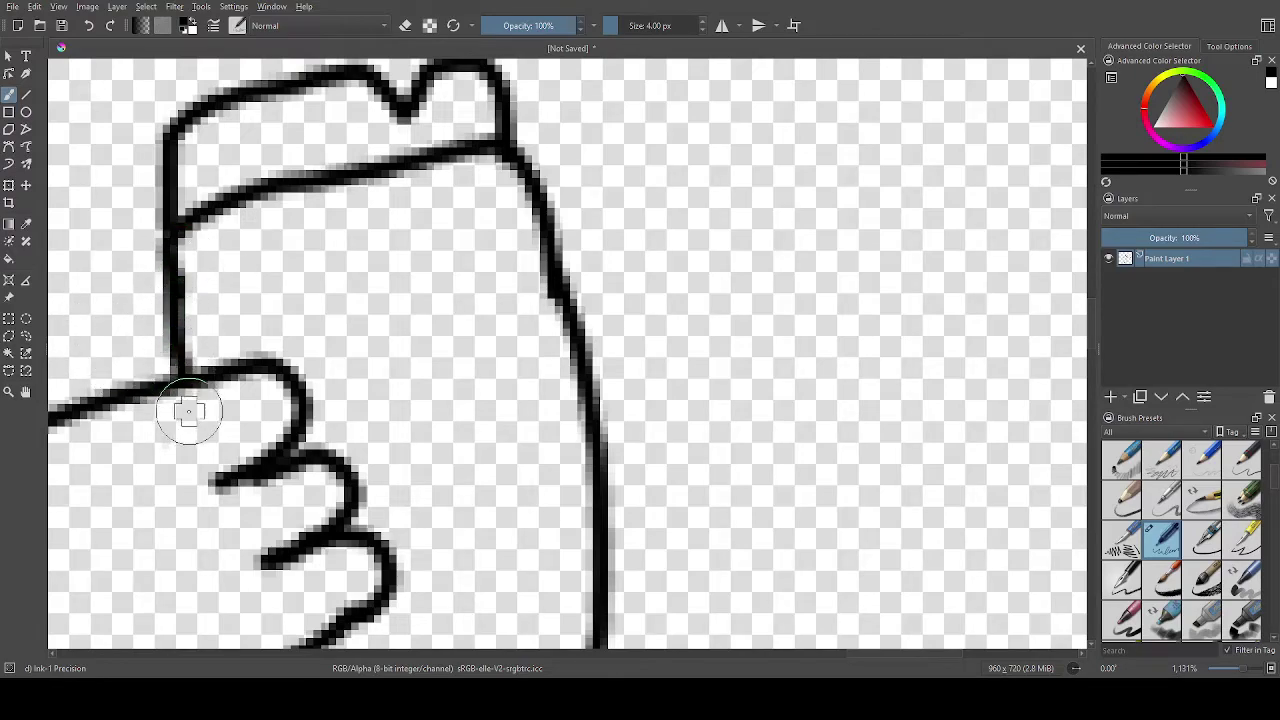
pyautogui.scroll(-6, 187, 413)
pyautogui.scroll(-6, 187, 413)
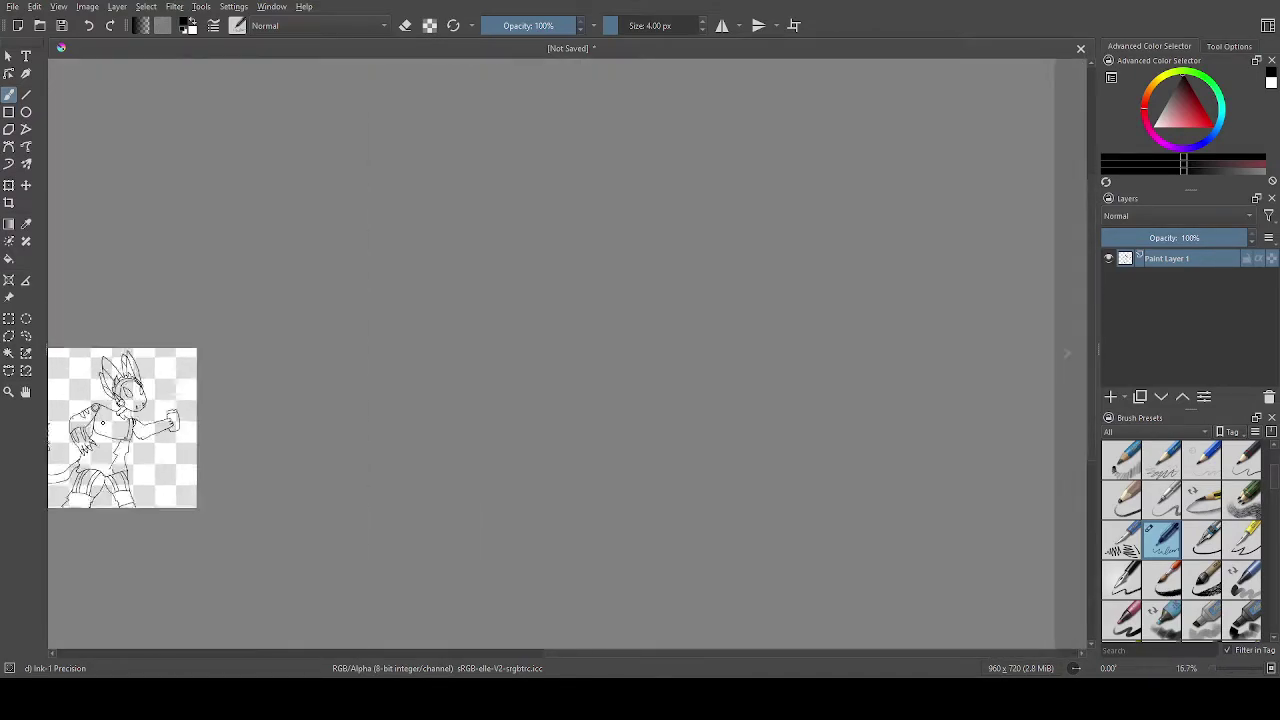
pyautogui.scroll(10, 94, 424)
pyautogui.scroll(4, 896, 456)
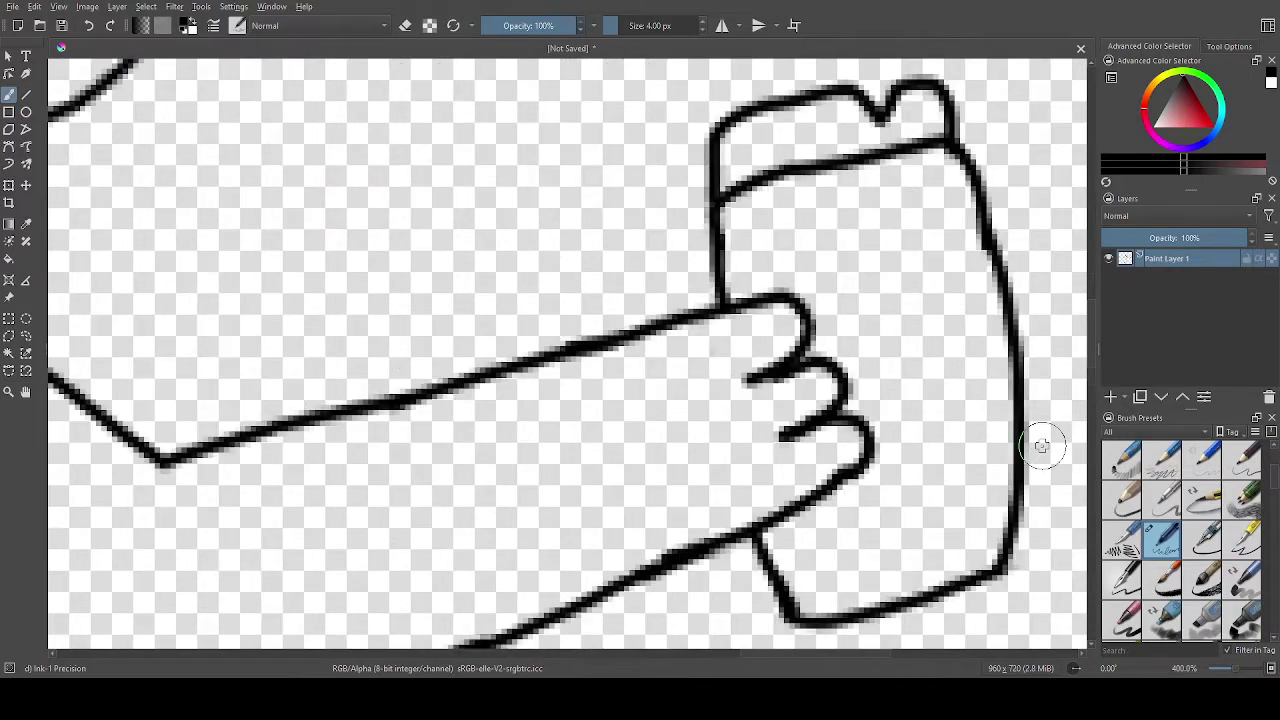
# Erase the lowest finger's outer curve and the adjoining wrist line with Eraser Small at 18.77 px.
pyautogui.scroll(-1, 1203, 500)
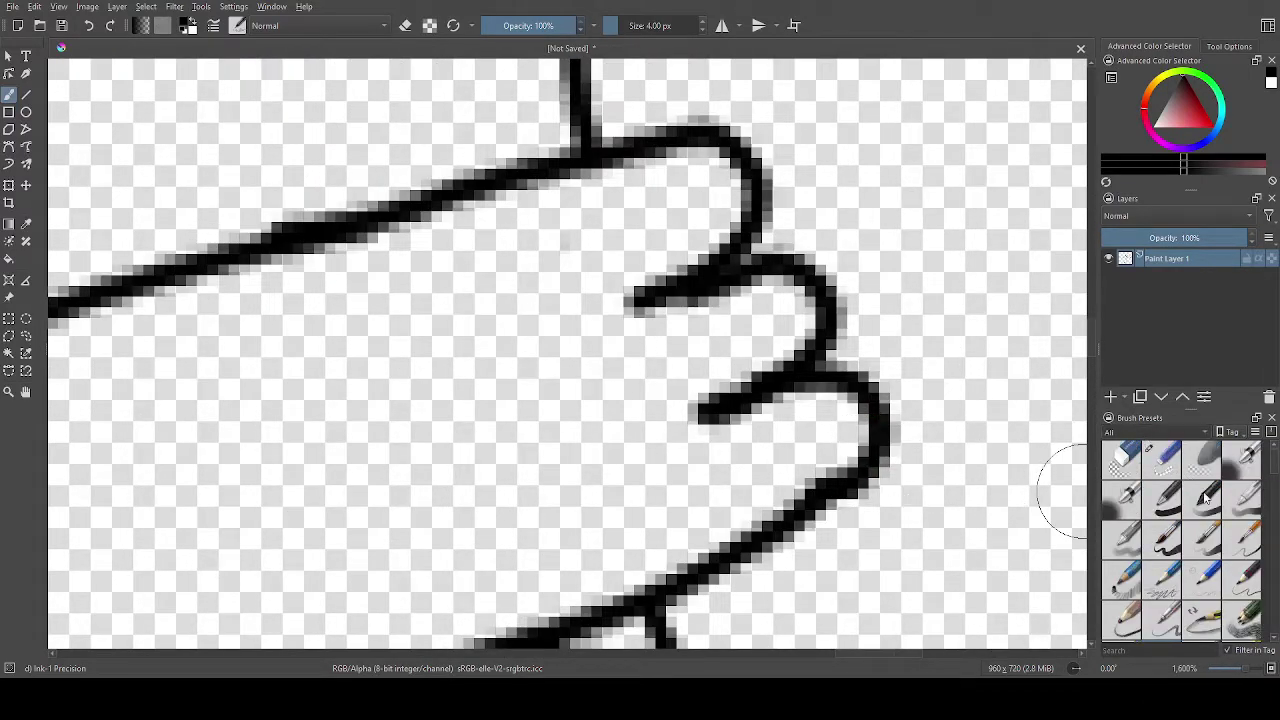
pyautogui.click(1128, 462)
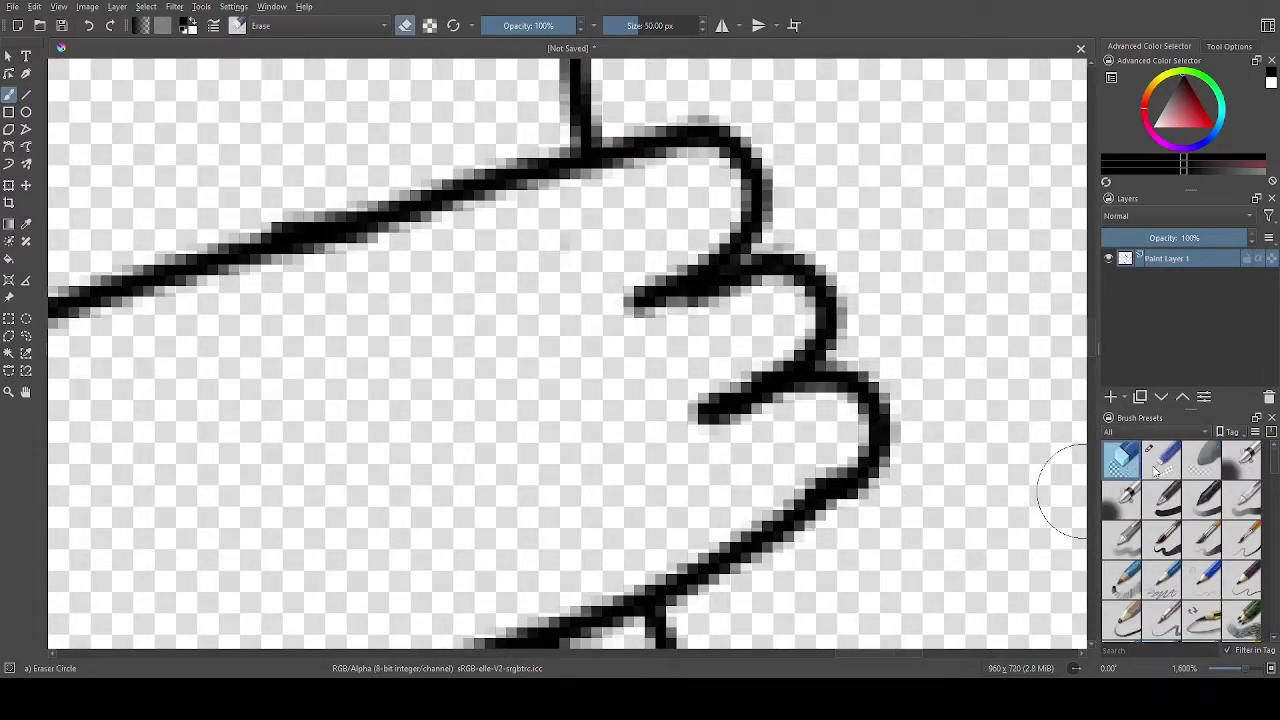
pyautogui.click(1162, 460)
pyautogui.moveTo(808, 483); pyautogui.dragTo(868, 462)
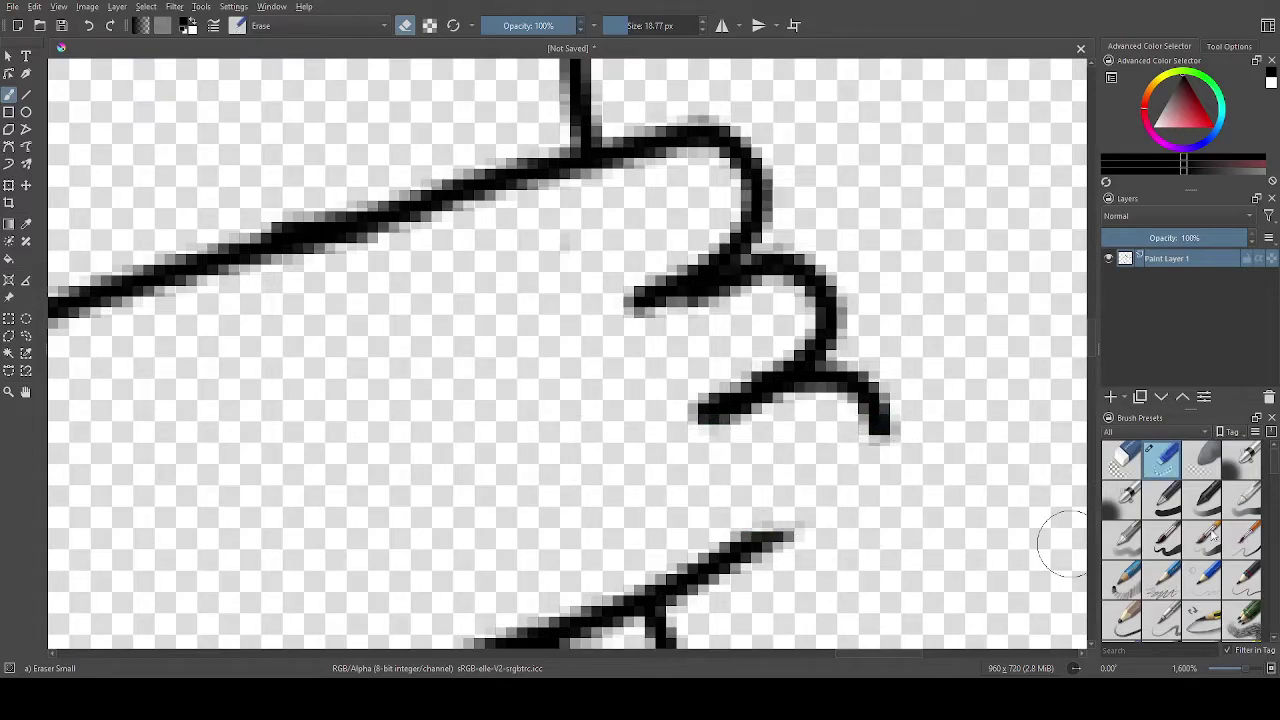
# Redraw the lowest finger as a smooth curve running into the lower wrist line, using Ink-1 Precision at 4.00 px.
pyautogui.scroll(-2, 1180, 510)
pyautogui.click(1162, 540)
pyautogui.moveTo(848, 400); pyautogui.dragTo(866, 408)
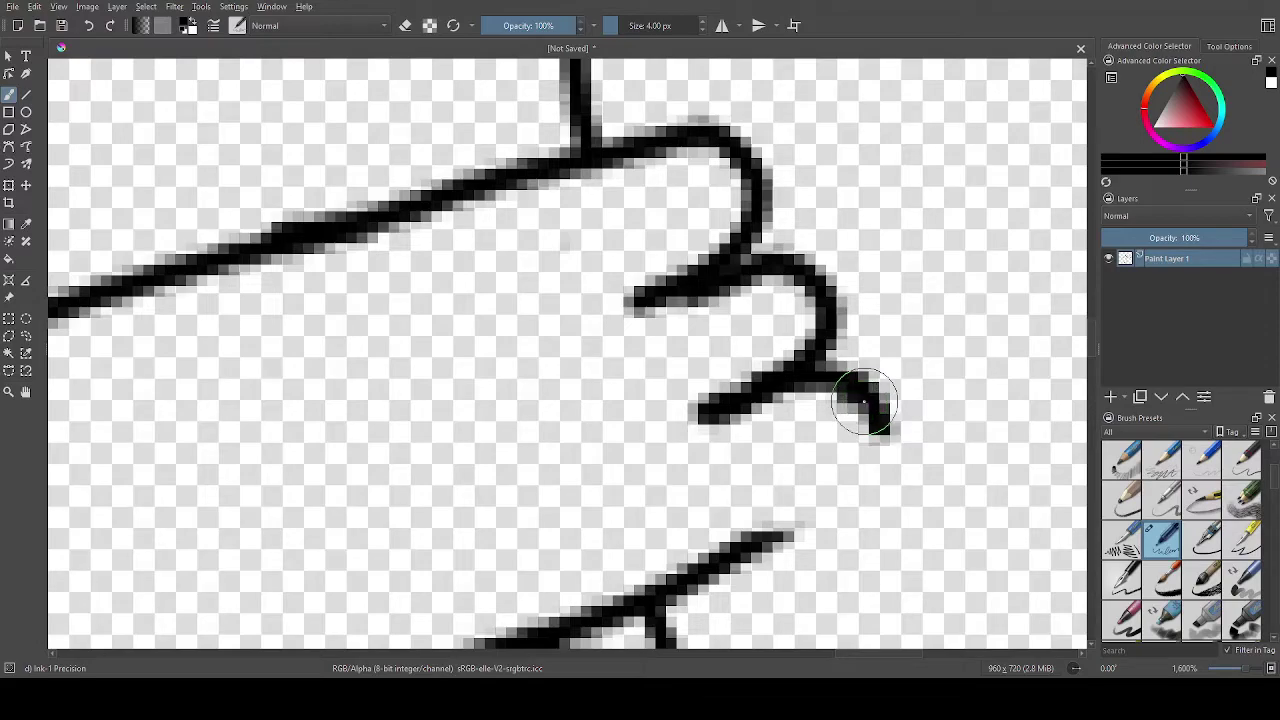
pyautogui.moveTo(880, 411)
pyautogui.mouseDown()
pyautogui.moveTo(880, 452)
pyautogui.moveTo(816, 507)
pyautogui.moveTo(720, 543)
pyautogui.mouseUp()
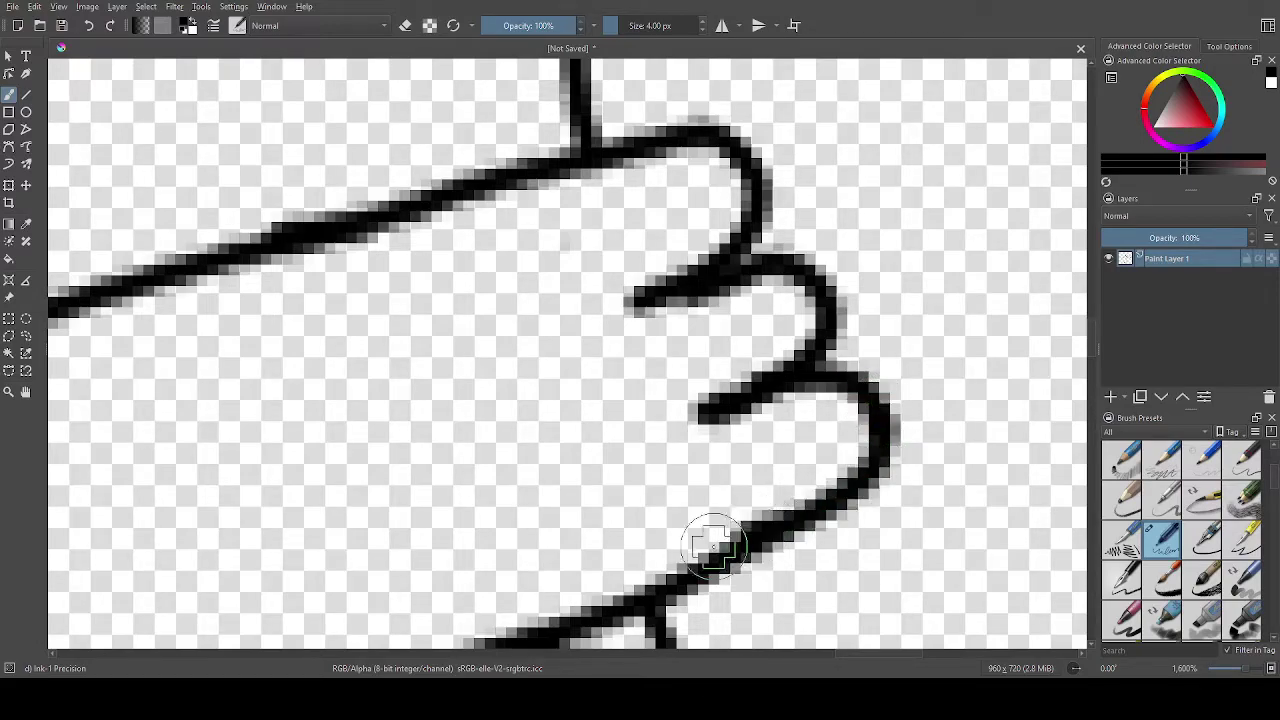
# Draw a small rounded thumb tip protruding from behind the cup's far side.
pyautogui.scroll(-5, 725, 520)
pyautogui.scroll(3, 811, 508)
pyautogui.moveTo(767, 336)
pyautogui.mouseDown()
pyautogui.moveTo(814, 374)
pyautogui.moveTo(810, 430)
pyautogui.mouseUp()
pyautogui.scroll(2, 757, 458)
pyautogui.hotkey('ctrl', 'z')
pyautogui.moveTo(752, 270)
pyautogui.mouseDown()
pyautogui.moveTo(788, 284)
pyautogui.moveTo(833, 325)
pyautogui.moveTo(822, 392)
pyautogui.moveTo(757, 430)
pyautogui.mouseUp()
pyautogui.scroll(-6, 757, 432)
# Draw a pointed claw with a rounded base on each of the three gripping fingers.
pyautogui.scroll(6, 752, 440)
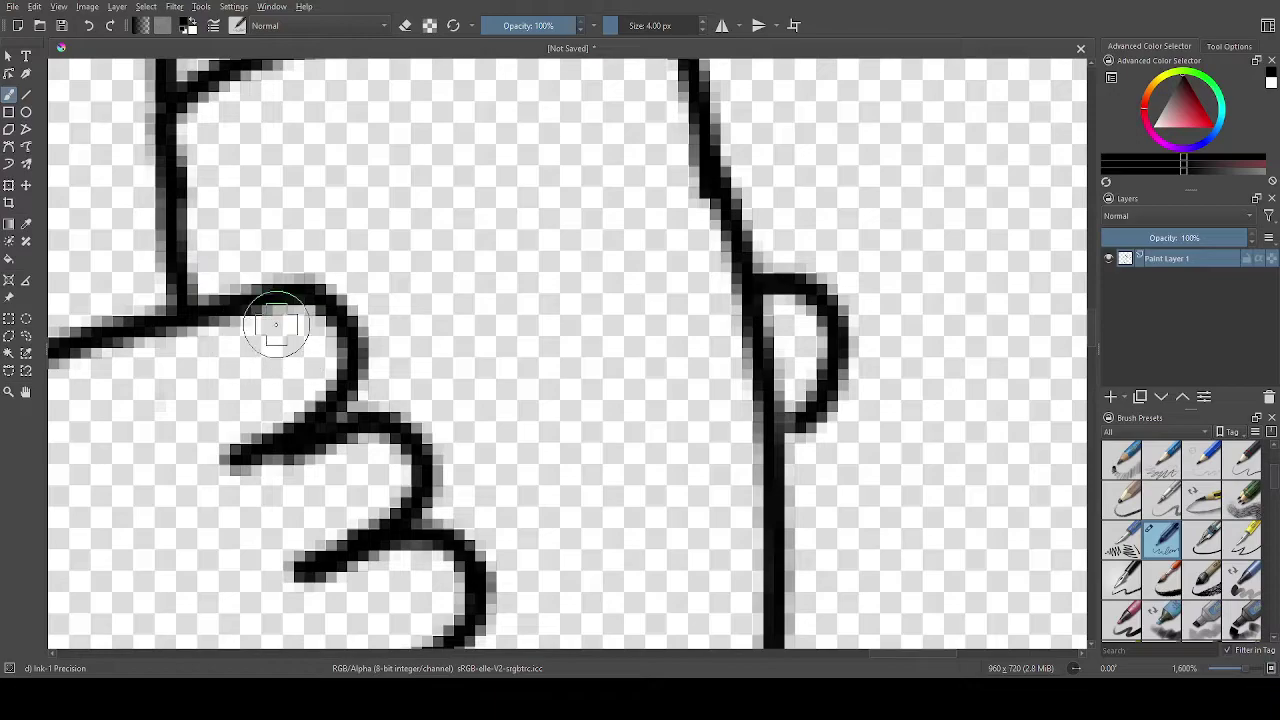
pyautogui.moveTo(301, 297)
pyautogui.mouseDown()
pyautogui.moveTo(267, 355)
pyautogui.moveTo(298, 390)
pyautogui.moveTo(593, 288)
pyautogui.moveTo(481, 283)
pyautogui.moveTo(380, 300)
pyautogui.moveTo(312, 313)
pyautogui.moveTo(288, 332)
pyautogui.mouseUp()
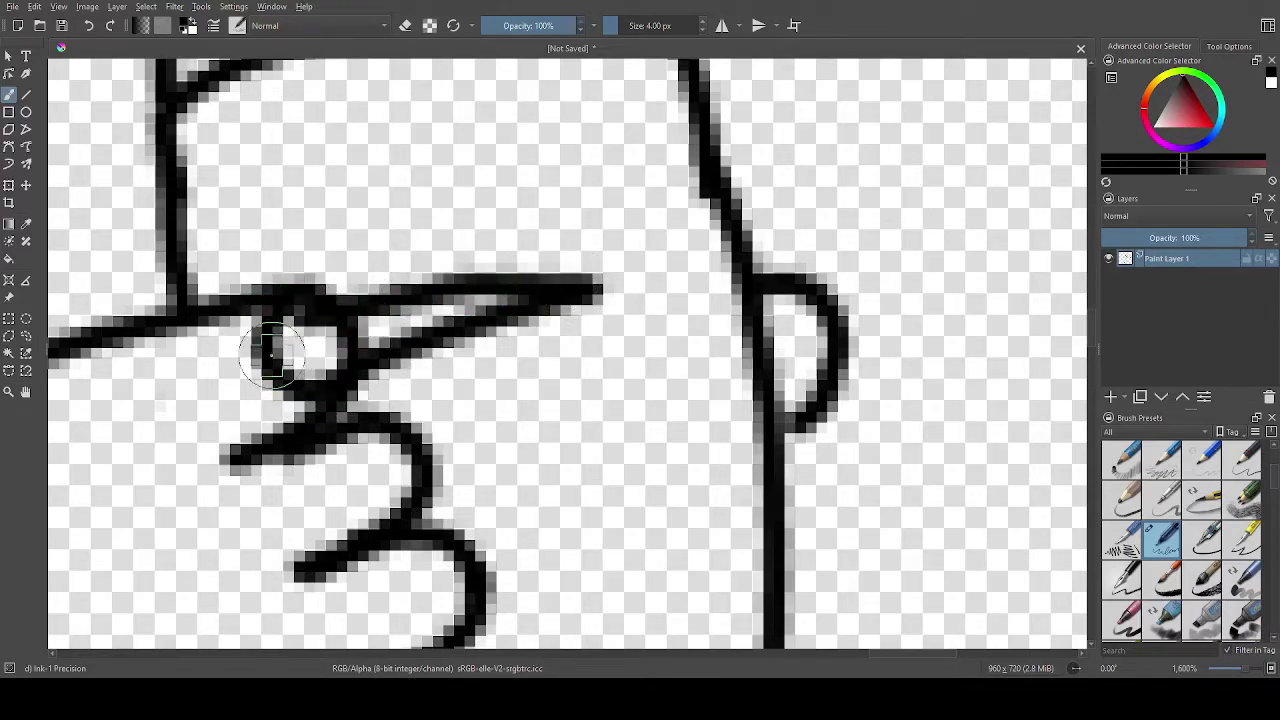
pyautogui.scroll(1, 292, 340)
pyautogui.hotkey('ctrl', 'z')
pyautogui.moveTo(276, 283)
pyautogui.mouseDown()
pyautogui.moveTo(246, 326)
pyautogui.moveTo(254, 357)
pyautogui.moveTo(284, 387)
pyautogui.moveTo(329, 396)
pyautogui.moveTo(550, 242)
pyautogui.moveTo(428, 248)
pyautogui.moveTo(236, 316)
pyautogui.mouseUp()
pyautogui.scroll(1, 395, 445)
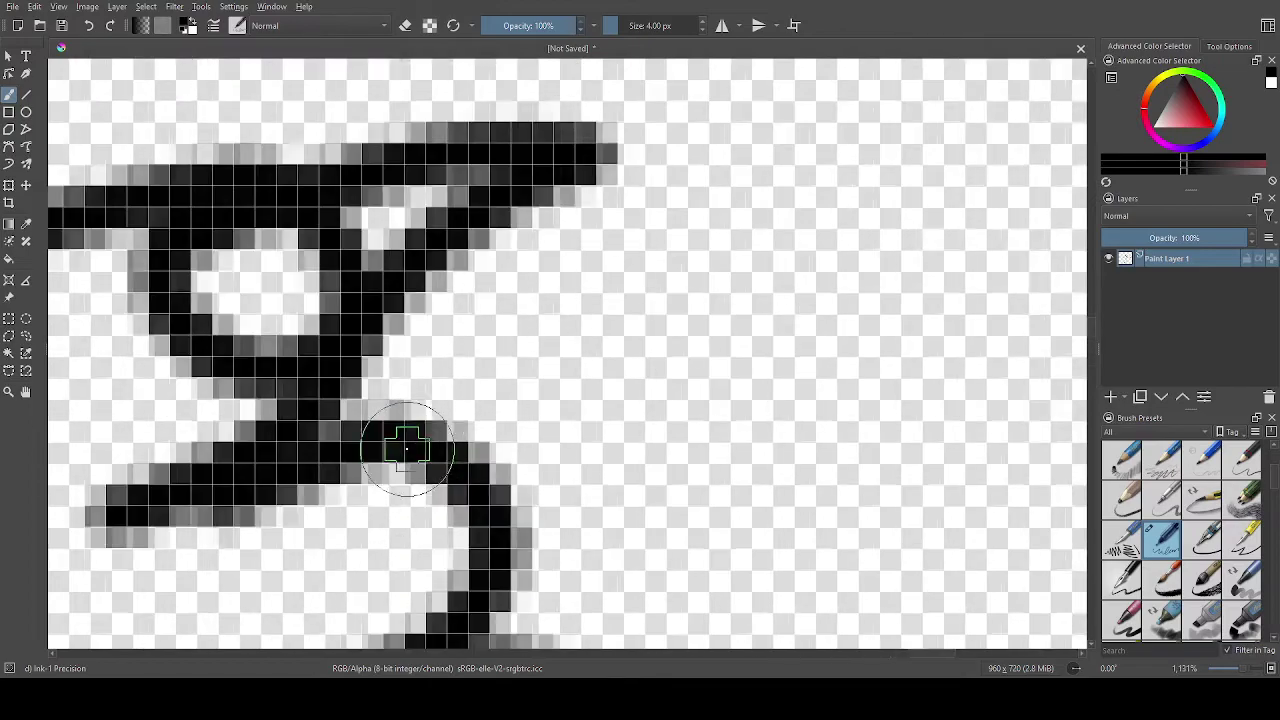
pyautogui.scroll(-1, 396, 457)
pyautogui.moveTo(395, 458)
pyautogui.mouseDown()
pyautogui.moveTo(364, 474)
pyautogui.moveTo(409, 512)
pyautogui.moveTo(523, 449)
pyautogui.moveTo(292, 478)
pyautogui.mouseUp()
pyautogui.scroll(-3, 441, 580)
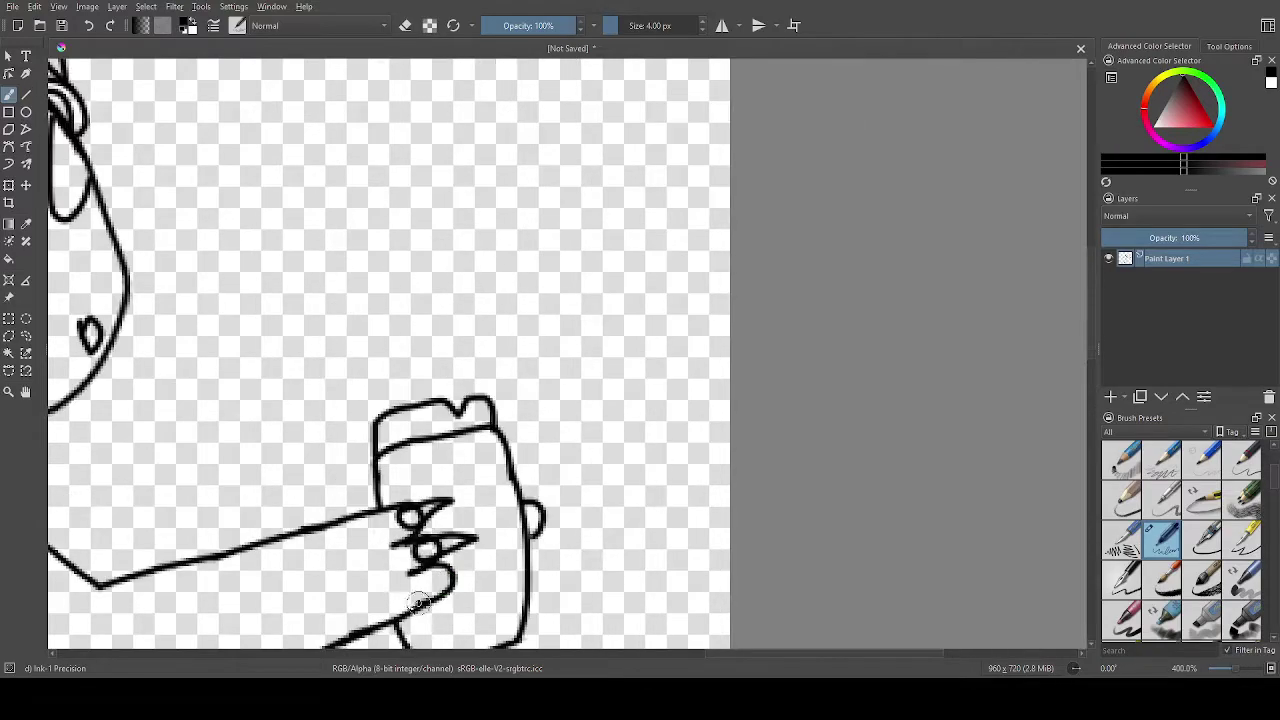
pyautogui.scroll(4, 384, 619)
pyautogui.moveTo(580, 390)
pyautogui.mouseDown()
pyautogui.moveTo(547, 429)
pyautogui.moveTo(556, 487)
pyautogui.moveTo(597, 497)
pyautogui.moveTo(791, 433)
pyautogui.moveTo(728, 401)
pyautogui.moveTo(571, 391)
pyautogui.mouseUp()
pyautogui.scroll(-1, 600, 345)
pyautogui.scroll(3, 598, 345)
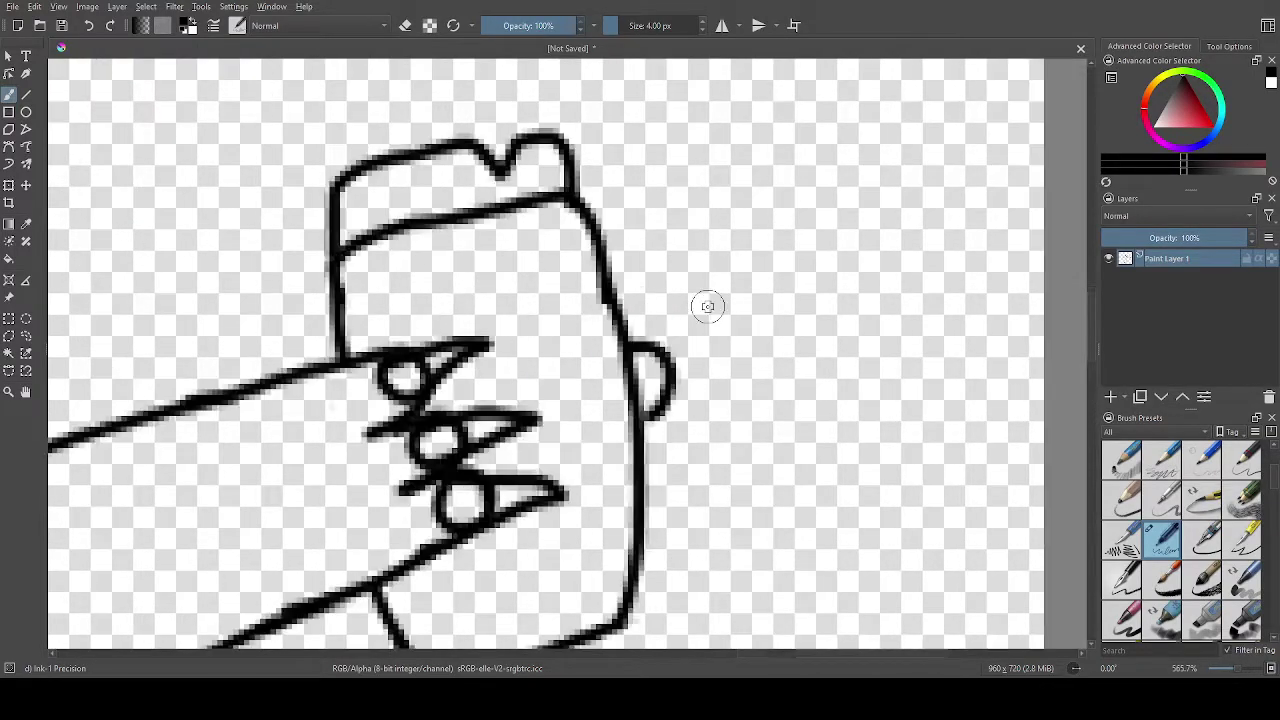
# Add a pointed claw to the thumb tip on the cup's far side.
pyautogui.moveTo(612, 322)
pyautogui.mouseDown()
pyautogui.moveTo(760, 350)
pyautogui.moveTo(623, 404)
pyautogui.mouseUp()
pyautogui.scroll(-1, 709, 423)
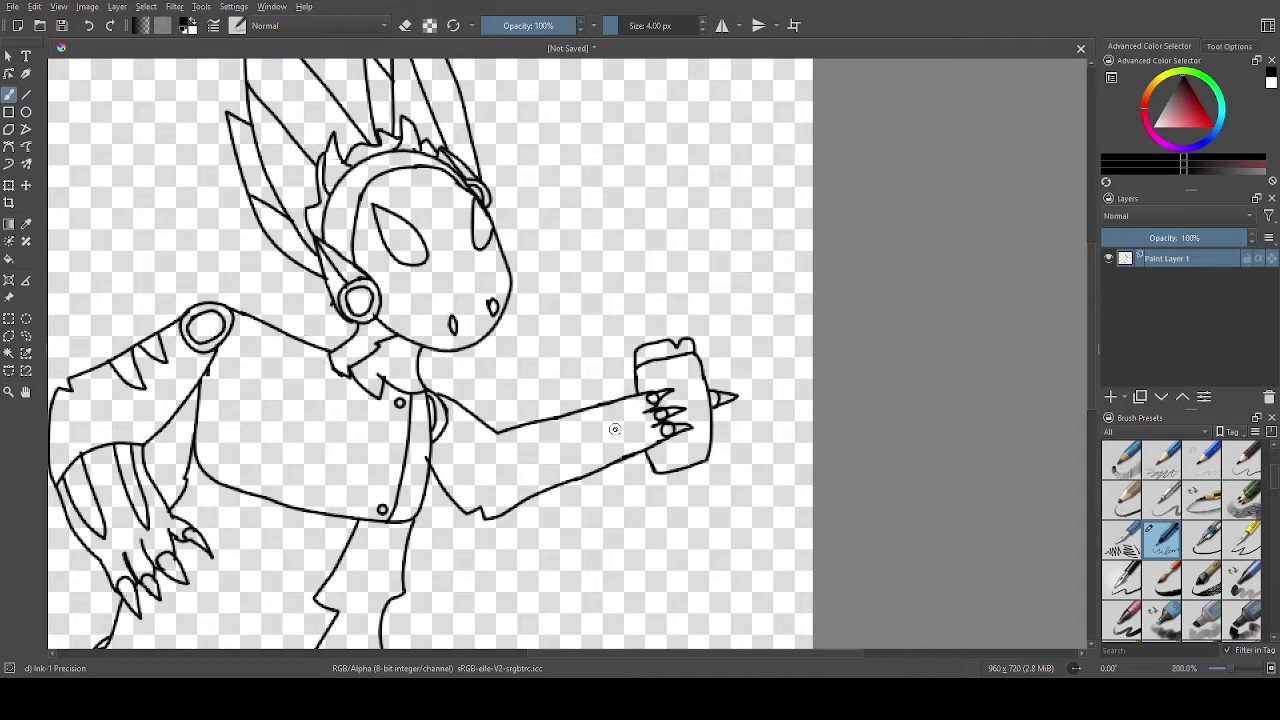
pyautogui.scroll(-5, 577, 511)
# Erase the dividing arcs between the three fingertips and their claws with Eraser Small at 5.35 px.
pyautogui.scroll(8, 640, 440)
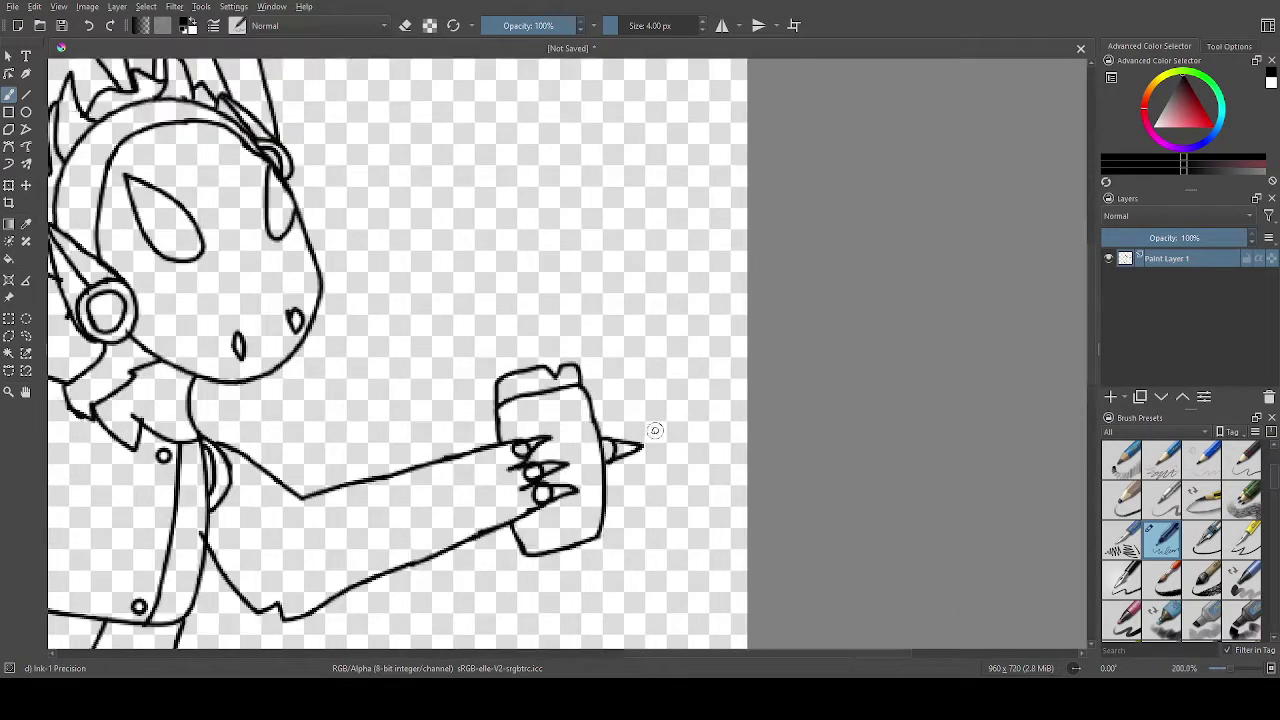
pyautogui.scroll(3, 474, 497)
pyautogui.scroll(3, 1160, 440)
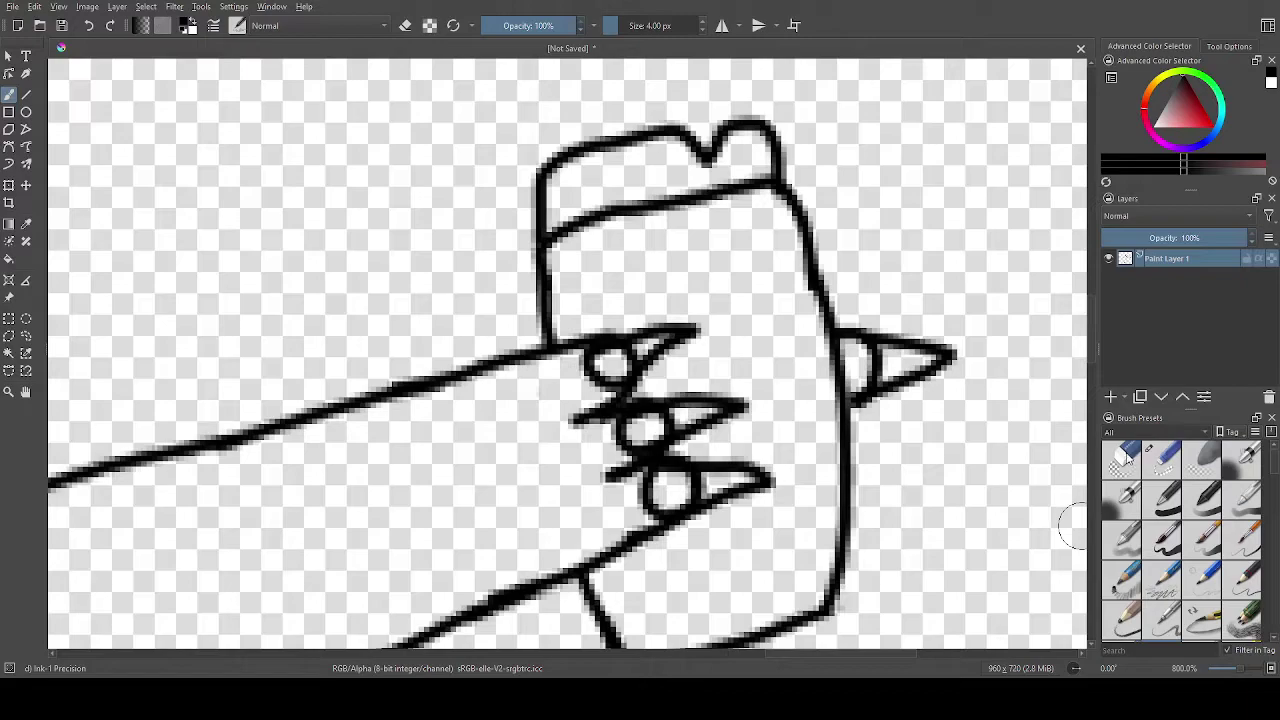
pyautogui.click(1162, 460)
pyautogui.scroll(2, 1065, 468)
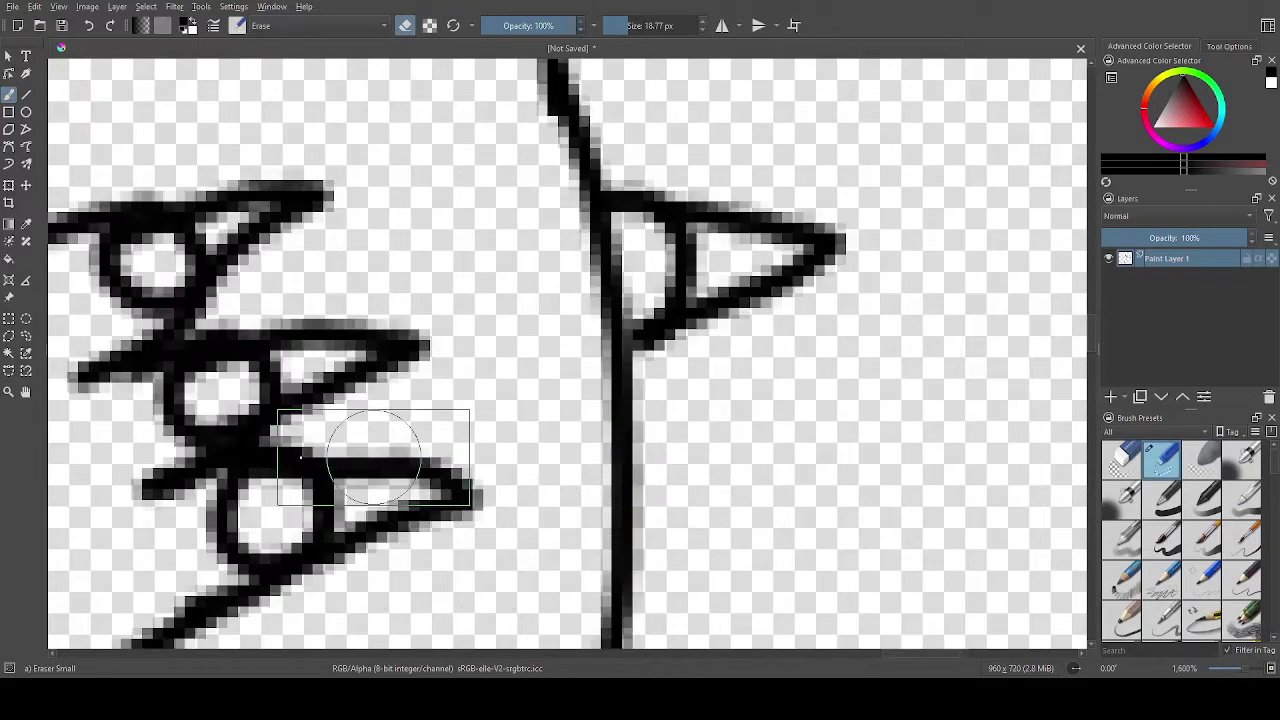
pyautogui.moveTo(620, 25); pyautogui.dragTo(609, 25)
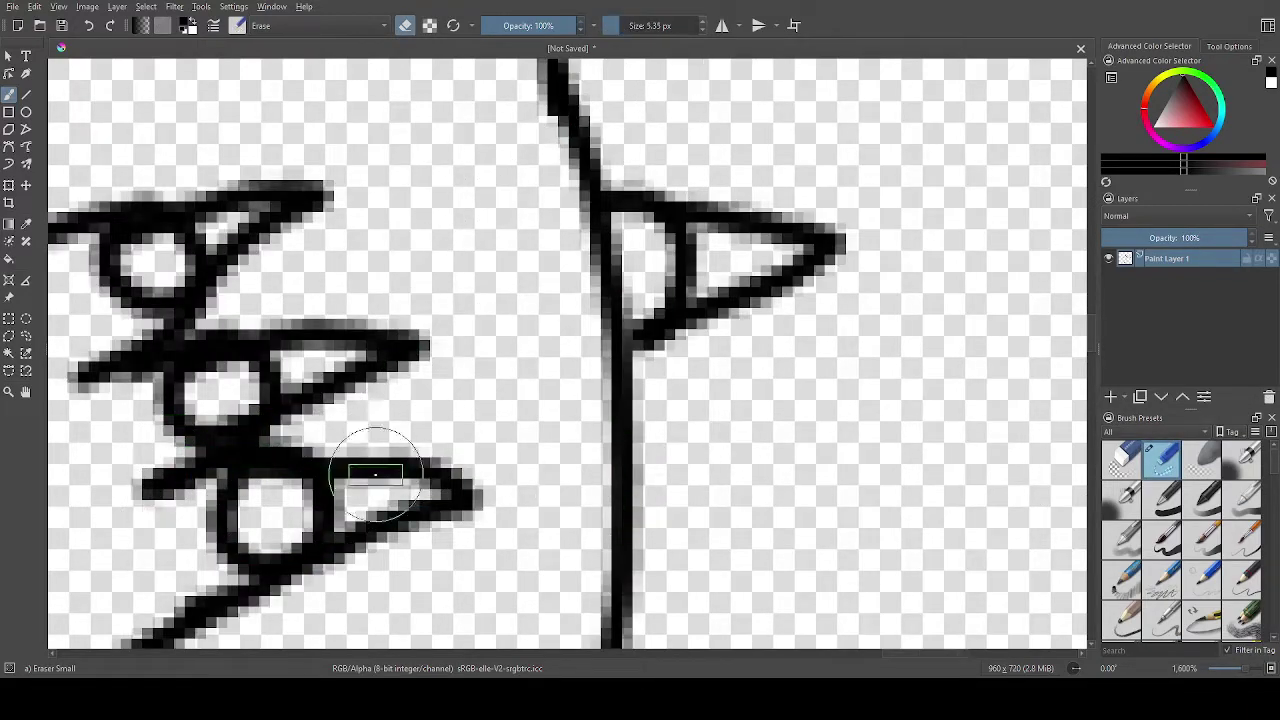
pyautogui.moveTo(320, 492); pyautogui.dragTo(323, 523)
pyautogui.moveTo(263, 368)
pyautogui.mouseDown()
pyautogui.moveTo(266, 380)
pyautogui.moveTo(271, 357)
pyautogui.mouseUp()
pyautogui.moveTo(203, 256)
pyautogui.mouseDown()
pyautogui.moveTo(183, 237)
pyautogui.moveTo(184, 262)
pyautogui.mouseUp()
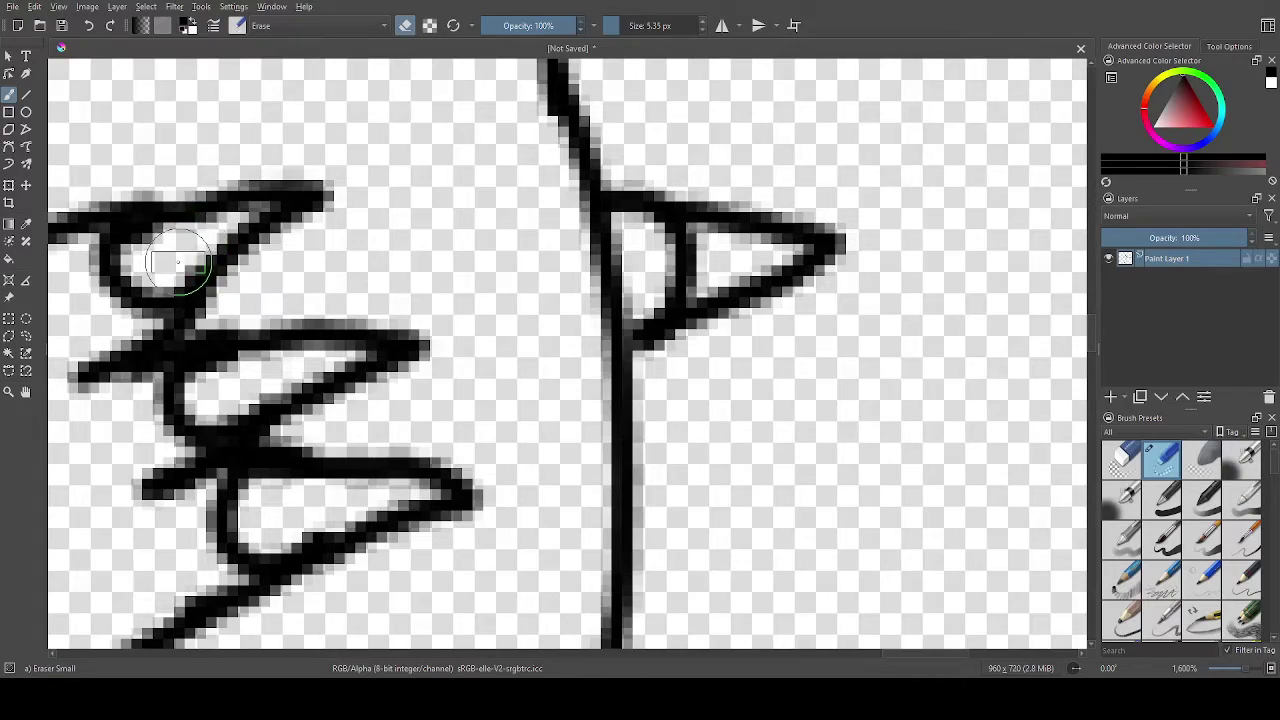
pyautogui.scroll(-10, 176, 262)
pyautogui.scroll(-8, 321, 270)
pyautogui.scroll(3, 170, 242)
pyautogui.scroll(8, 598, 300)
pyautogui.scroll(6, 569, 392)
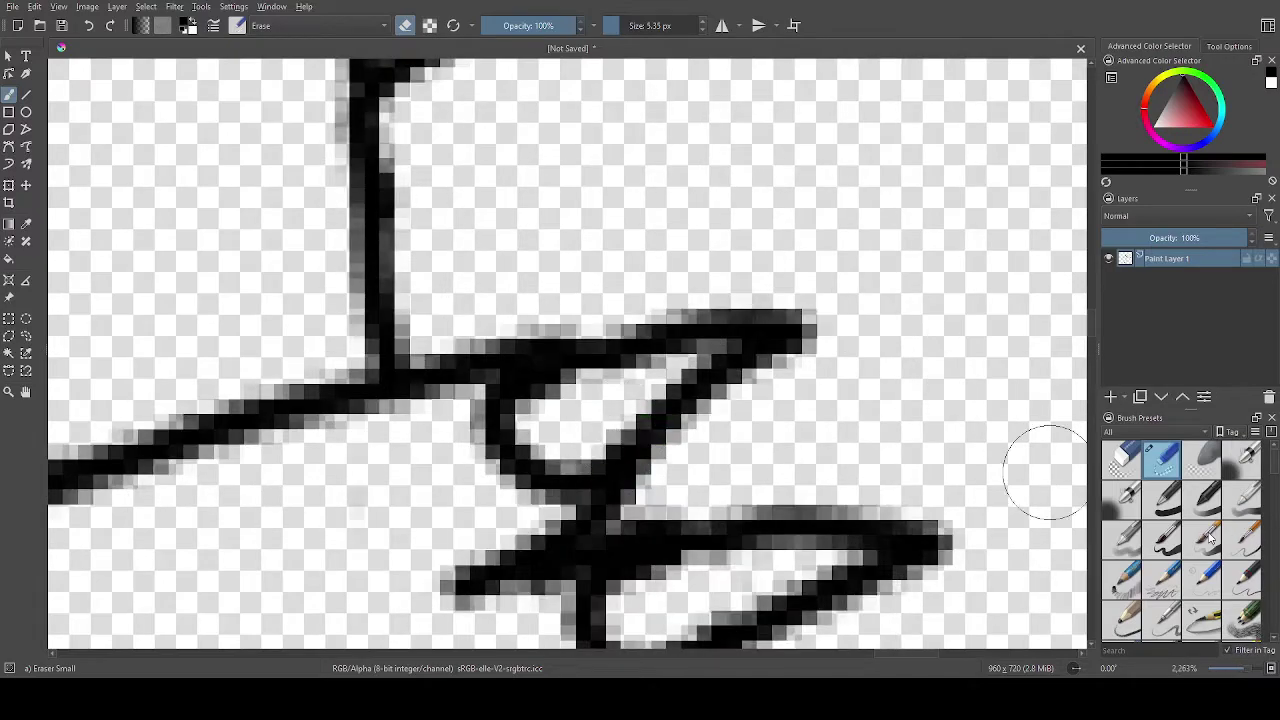
# Draw two nested oval curves around the clawed fingers on the cup's front, using Ink-1 Precision at 4.00 px.
pyautogui.scroll(1, 1180, 500)
pyautogui.click(1162, 540)
pyautogui.moveTo(606, 351)
pyautogui.mouseDown()
pyautogui.moveTo(679, 377)
pyautogui.moveTo(693, 402)
pyautogui.moveTo(672, 402)
pyautogui.moveTo(566, 500)
pyautogui.mouseUp()
pyautogui.scroll(-12, 566, 500)
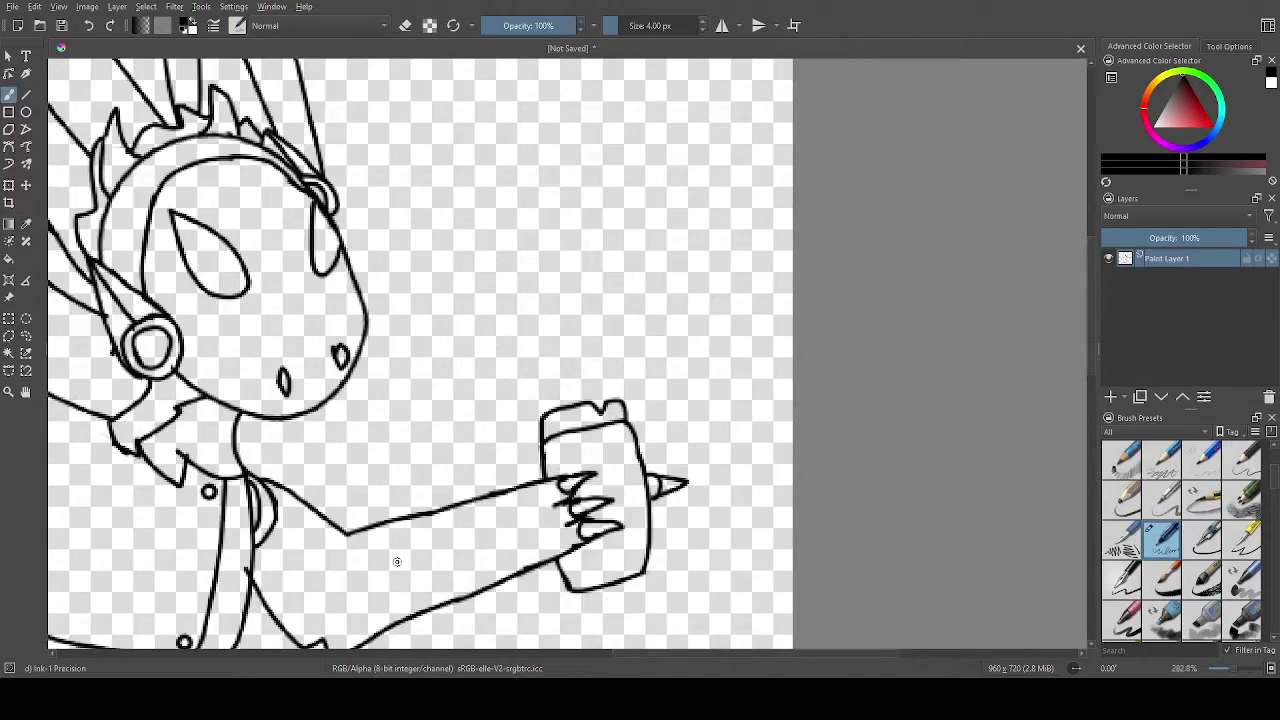
pyautogui.scroll(10, 490, 525)
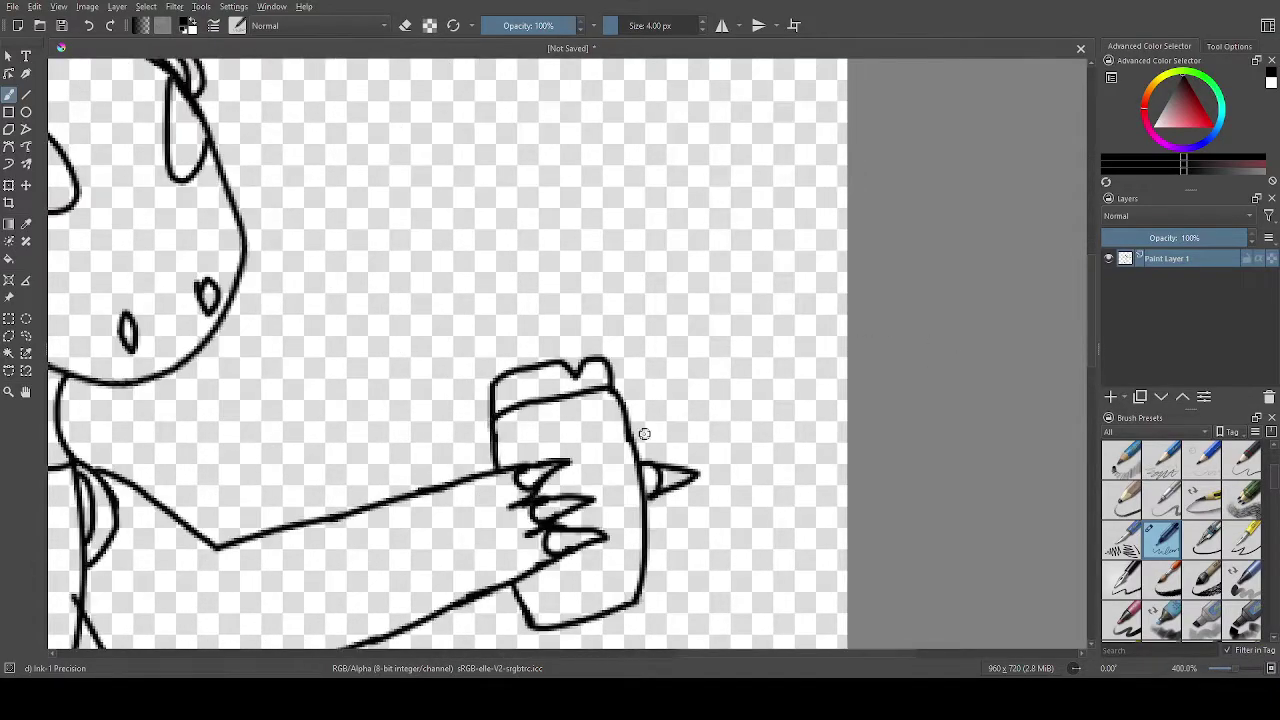
pyautogui.moveTo(354, 470)
pyautogui.mouseDown()
pyautogui.moveTo(393, 397)
pyautogui.moveTo(521, 363)
pyautogui.moveTo(586, 441)
pyautogui.moveTo(594, 529)
pyautogui.mouseUp()
pyautogui.scroll(-5, 594, 529)
pyautogui.scroll(5, 583, 616)
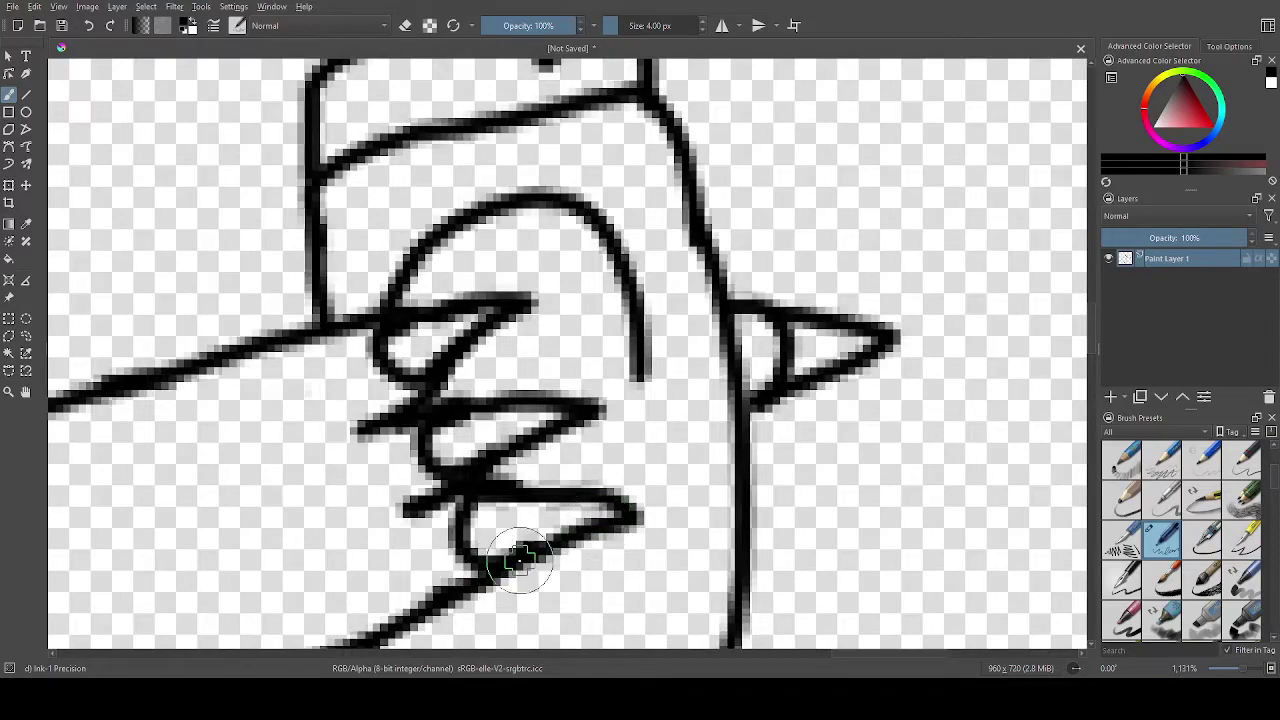
pyautogui.hotkey('ctrl', 'z')
pyautogui.moveTo(368, 300)
pyautogui.mouseDown()
pyautogui.moveTo(420, 238)
pyautogui.moveTo(478, 206)
pyautogui.moveTo(589, 214)
pyautogui.moveTo(637, 261)
pyautogui.moveTo(699, 400)
pyautogui.moveTo(696, 473)
pyautogui.moveTo(636, 572)
pyautogui.moveTo(483, 617)
pyautogui.moveTo(440, 590)
pyautogui.mouseUp()
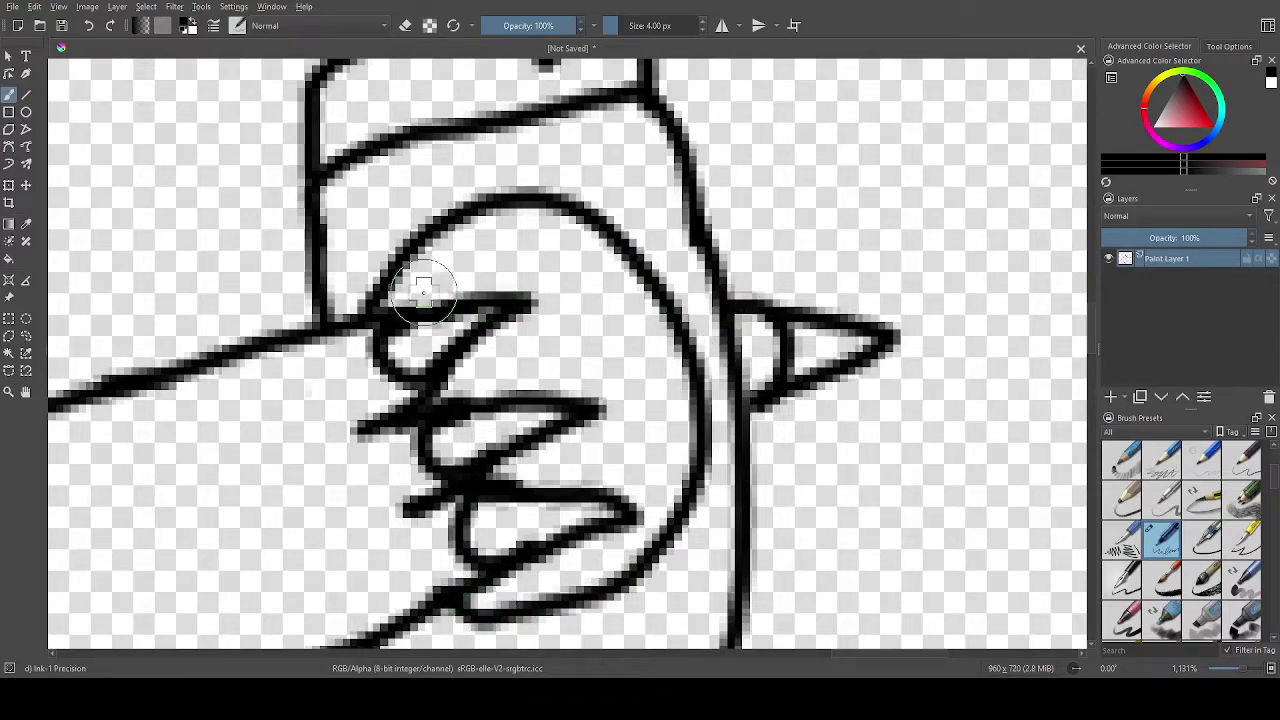
pyautogui.moveTo(426, 311)
pyautogui.mouseDown()
pyautogui.moveTo(523, 279)
pyautogui.moveTo(570, 285)
pyautogui.moveTo(612, 313)
pyautogui.moveTo(656, 423)
pyautogui.moveTo(658, 465)
pyautogui.moveTo(620, 540)
pyautogui.moveTo(527, 568)
pyautogui.mouseUp()
pyautogui.scroll(-5, 527, 568)
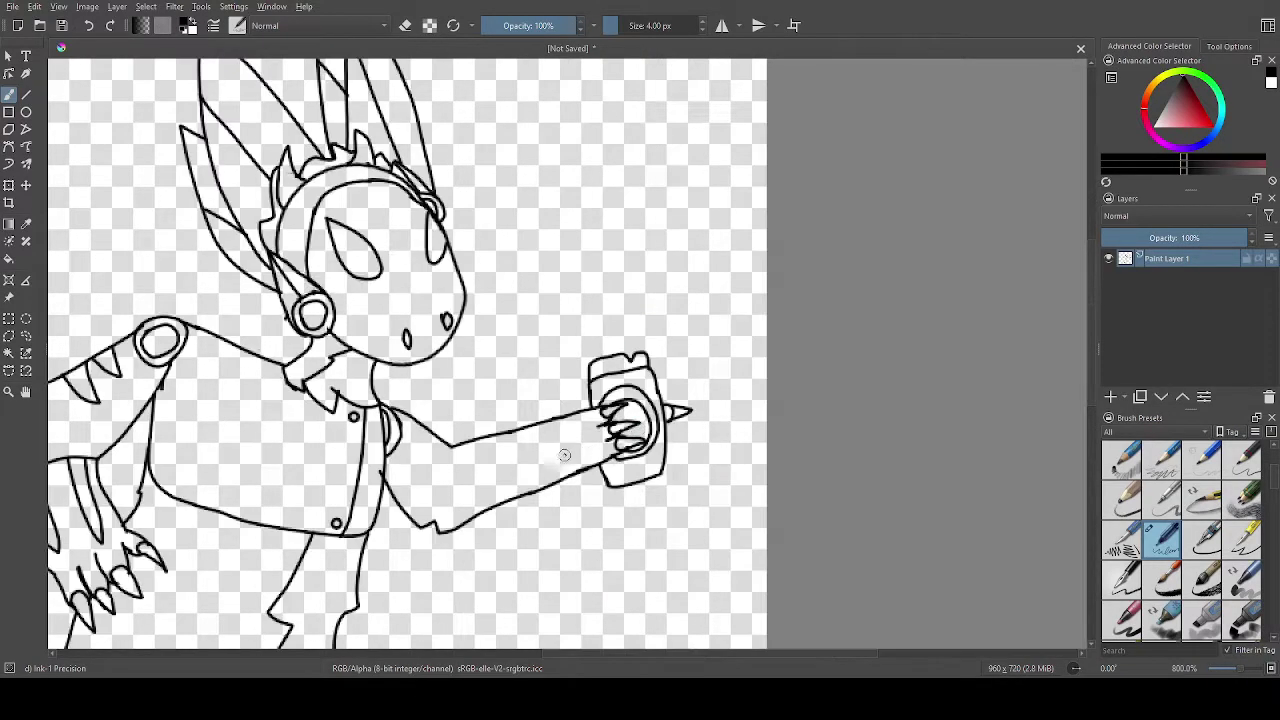
# Redraw the inner curve so that it arches from the uppermost finger down to the lowest claw's tip.
pyautogui.scroll(3, 471, 422)
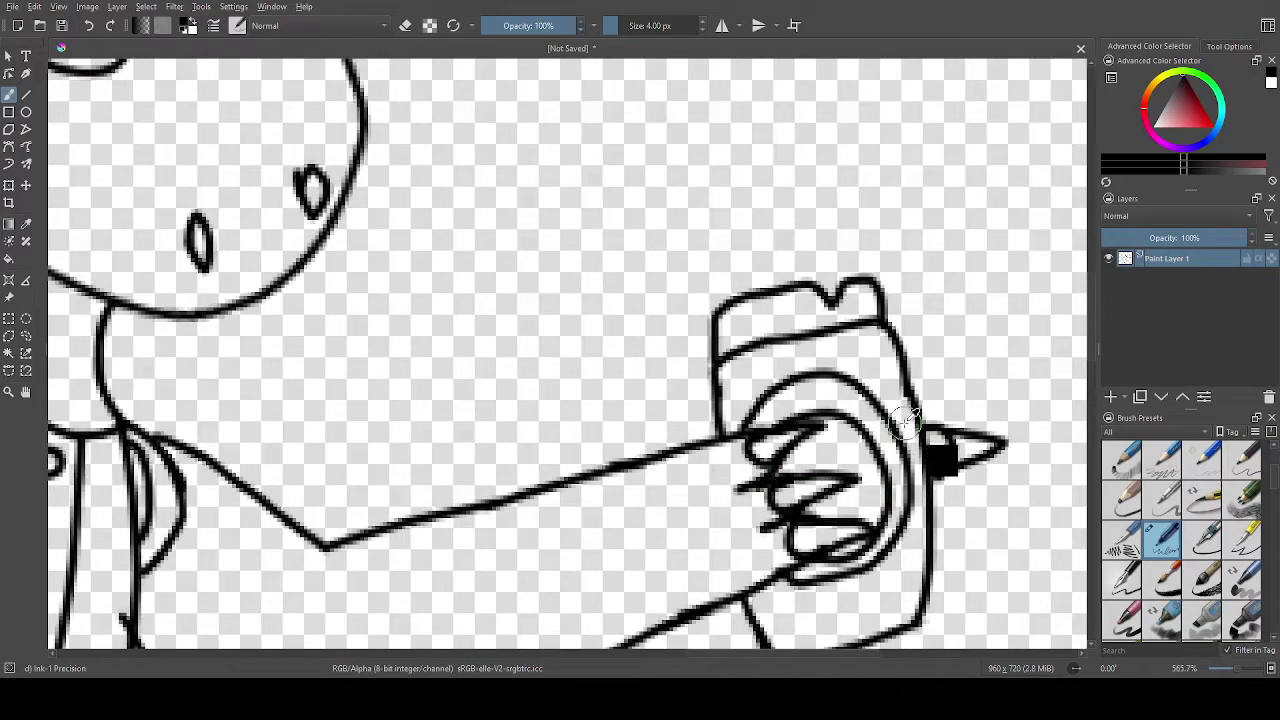
pyautogui.scroll(2, 881, 462)
pyautogui.moveTo(630, 395)
pyautogui.mouseDown()
pyautogui.moveTo(773, 337)
pyautogui.moveTo(828, 369)
pyautogui.moveTo(866, 423)
pyautogui.moveTo(902, 539)
pyautogui.moveTo(883, 589)
pyautogui.moveTo(845, 627)
pyautogui.mouseUp()
pyautogui.scroll(-1, 845, 627)
pyautogui.scroll(-3, 845, 627)
pyautogui.scroll(4, 790, 620)
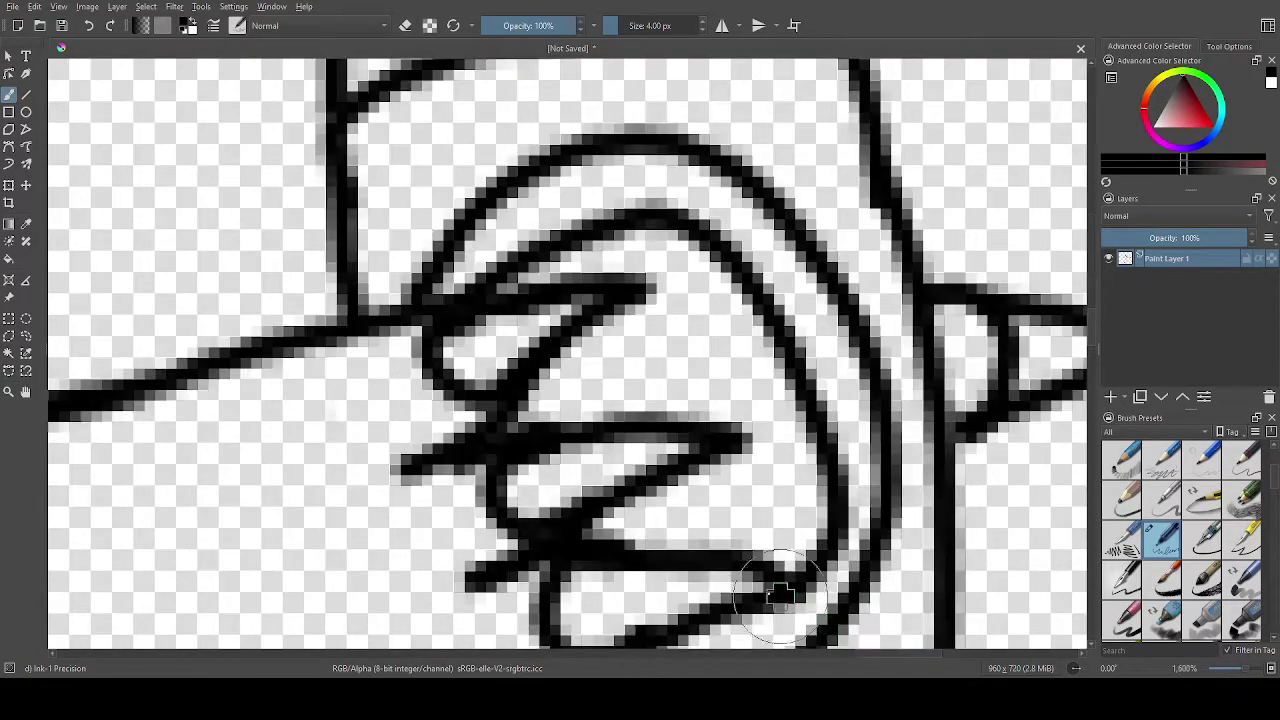
# Close the oval around the clawed fingers with a short curve below the lowest claw on the cup's front.
pyautogui.scroll(-4, 763, 627)
pyautogui.scroll(5, 763, 627)
pyautogui.moveTo(620, 517)
pyautogui.mouseDown()
pyautogui.moveTo(709, 490)
pyautogui.moveTo(822, 432)
pyautogui.mouseUp()
pyautogui.scroll(-5, 825, 430)
pyautogui.scroll(-4, 835, 396)
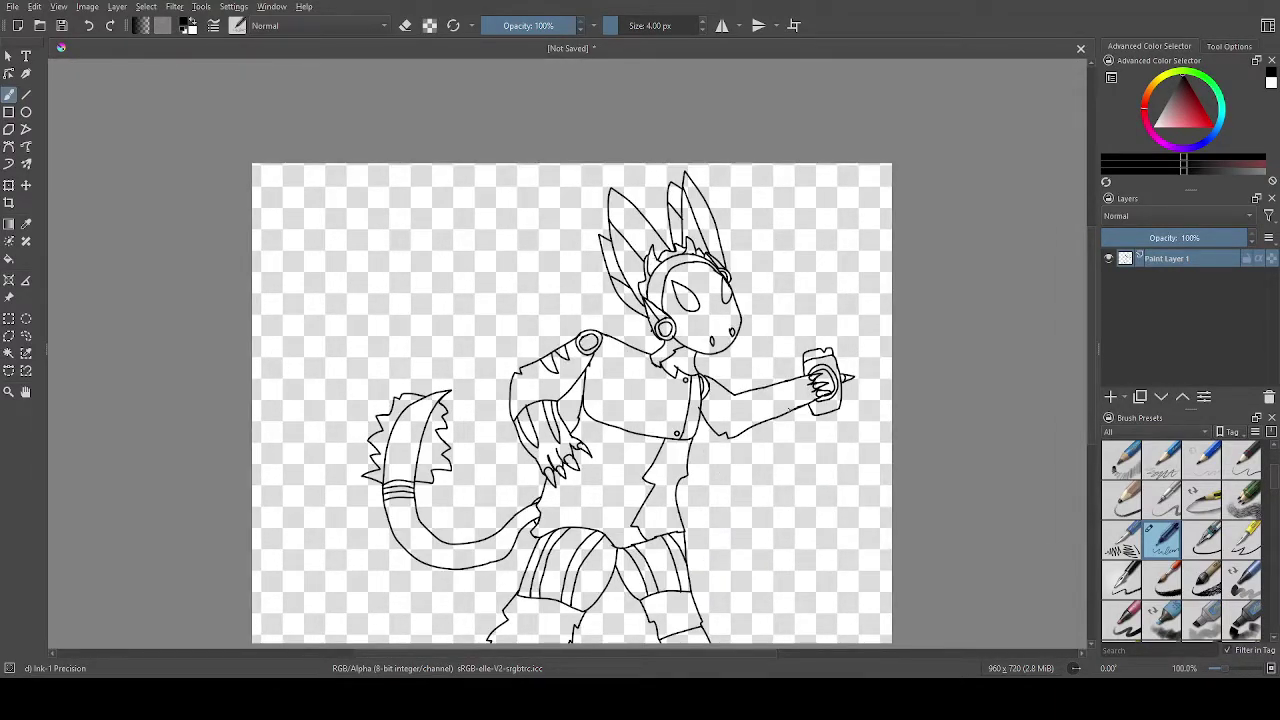
pyautogui.scroll(-1, 786, 401)
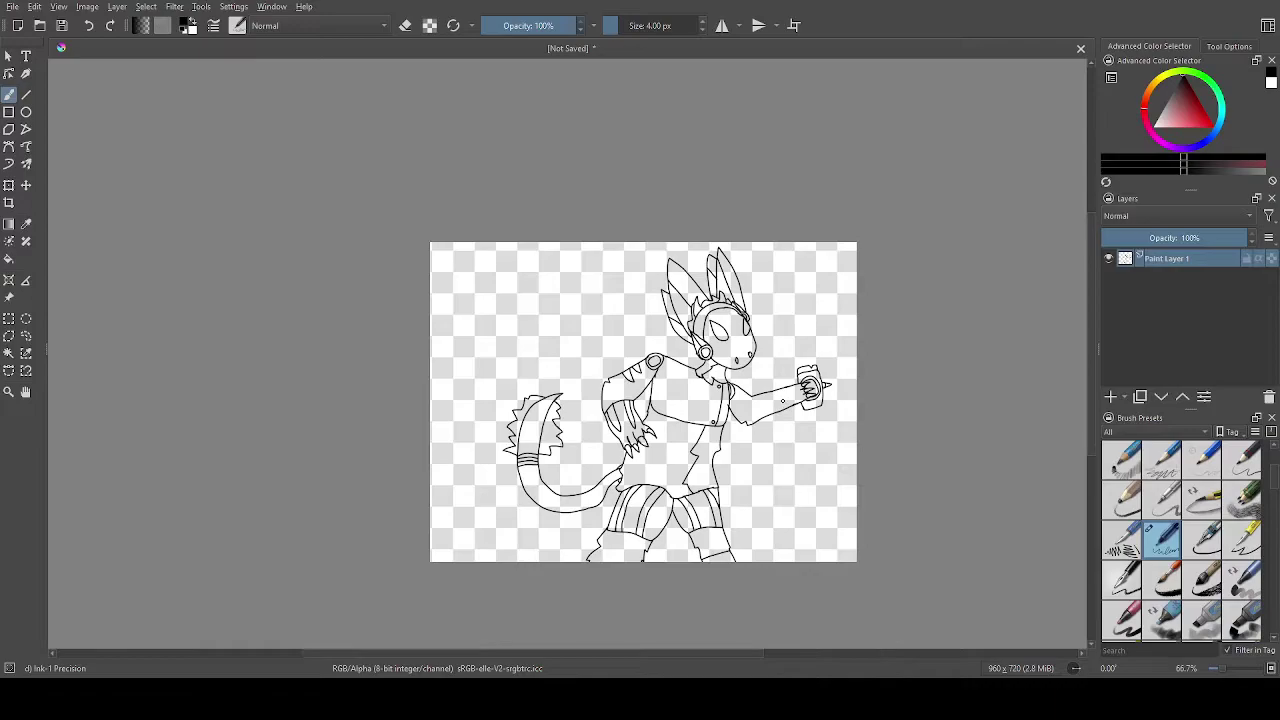
# Draw a curved line across the outstretched forearm near the elbow, with two long pointed stripes running from it toward the hand.
pyautogui.scroll(3, 763, 425)
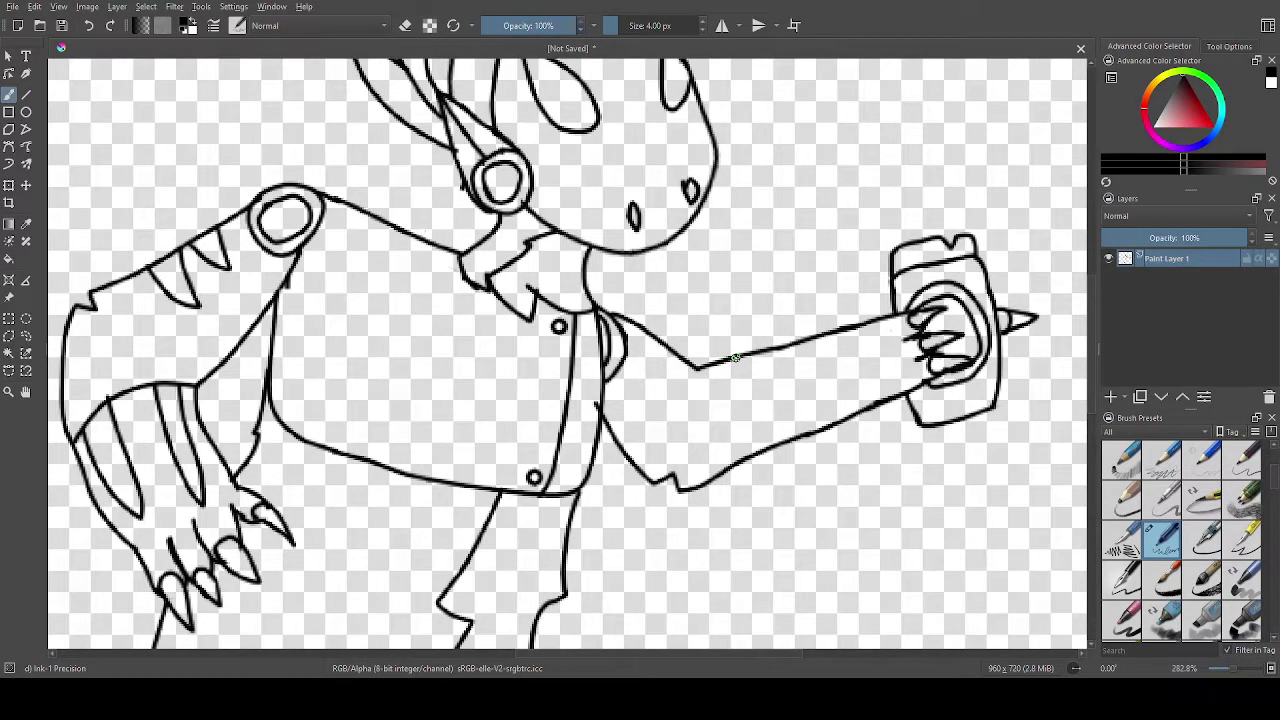
pyautogui.moveTo(736, 358); pyautogui.dragTo(752, 447)
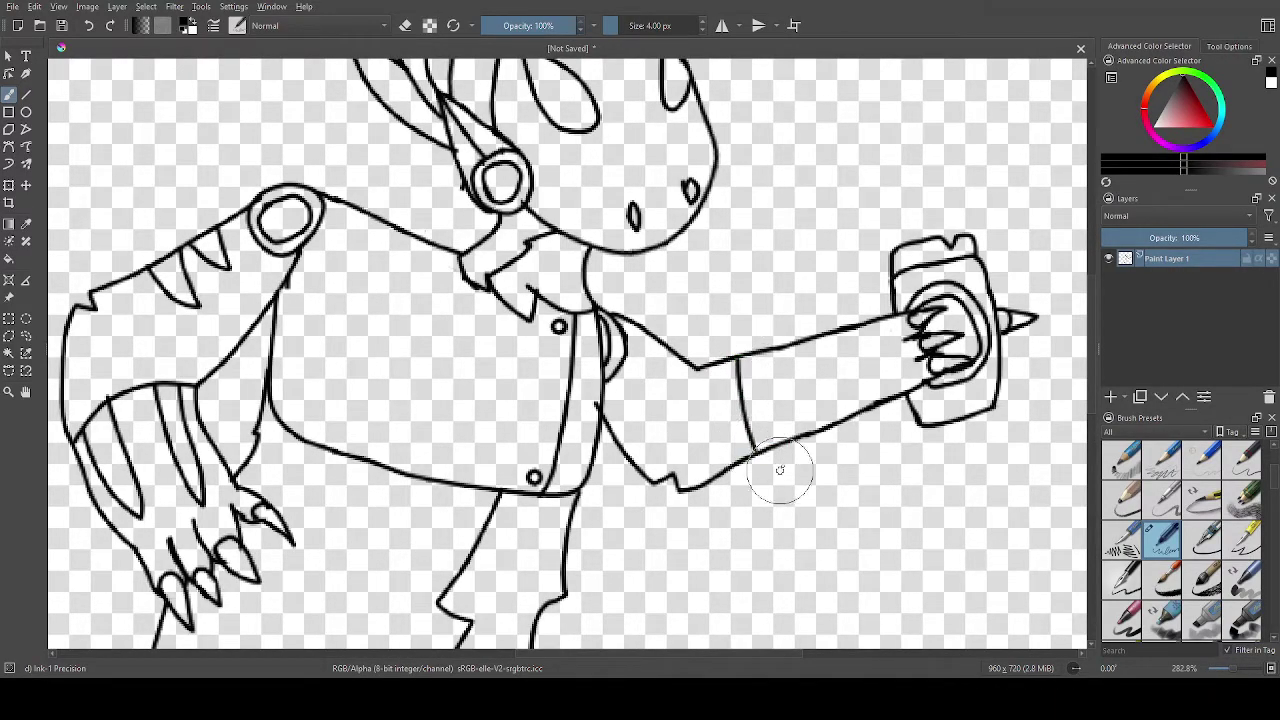
pyautogui.scroll(2, 776, 474)
pyautogui.moveTo(697, 303)
pyautogui.mouseDown()
pyautogui.moveTo(878, 256)
pyautogui.moveTo(706, 354)
pyautogui.moveTo(820, 349)
pyautogui.moveTo(928, 323)
pyautogui.moveTo(790, 426)
pyautogui.moveTo(715, 446)
pyautogui.moveTo(708, 425)
pyautogui.mouseUp()
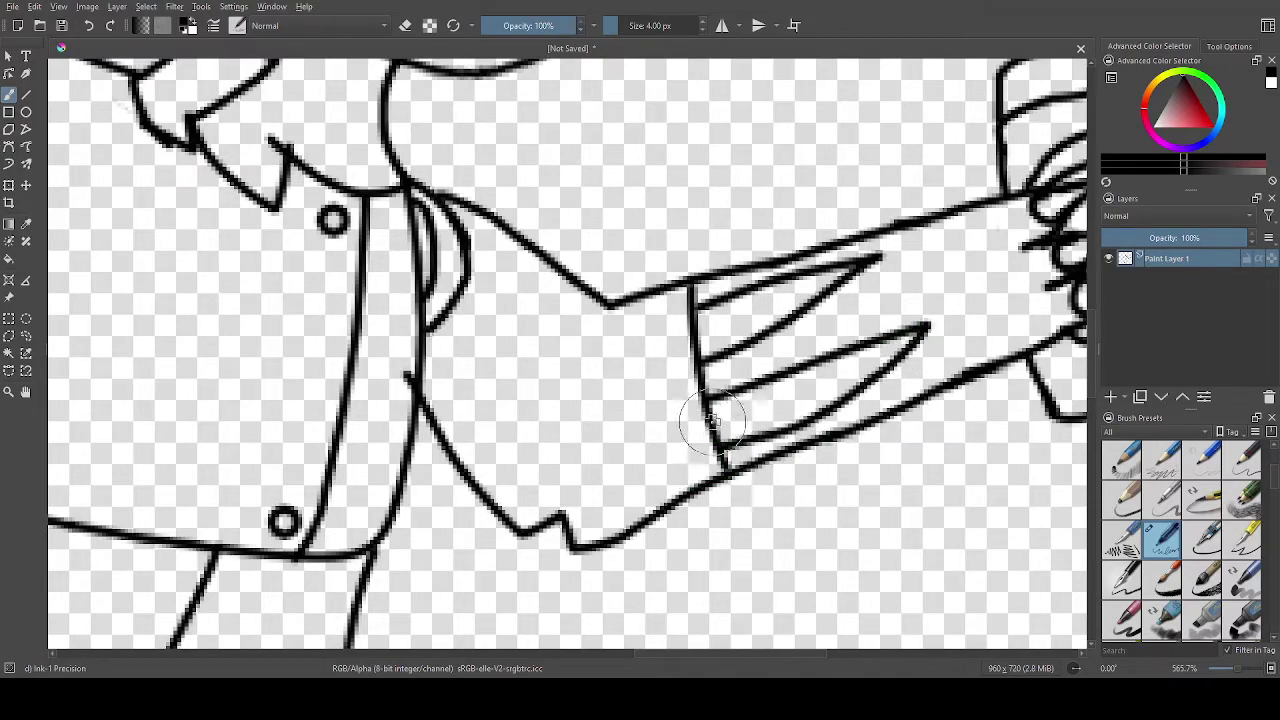
pyautogui.press('1')
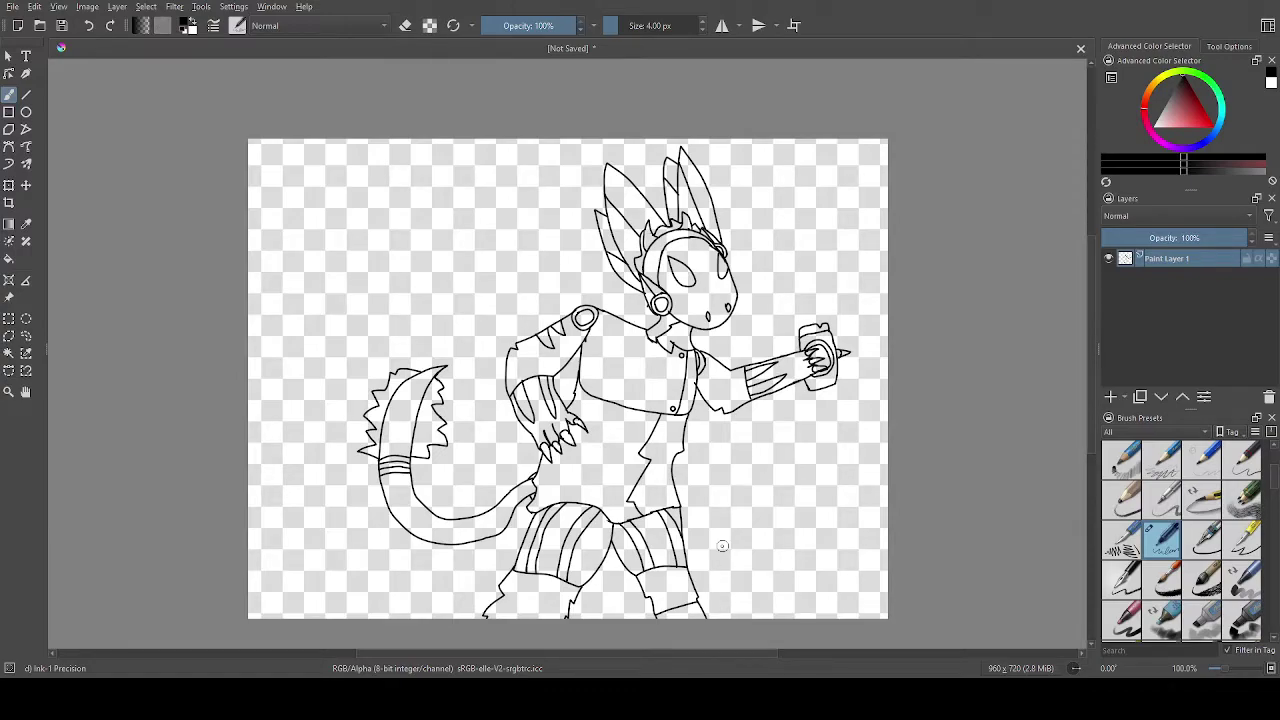
pyautogui.click(12, 185)
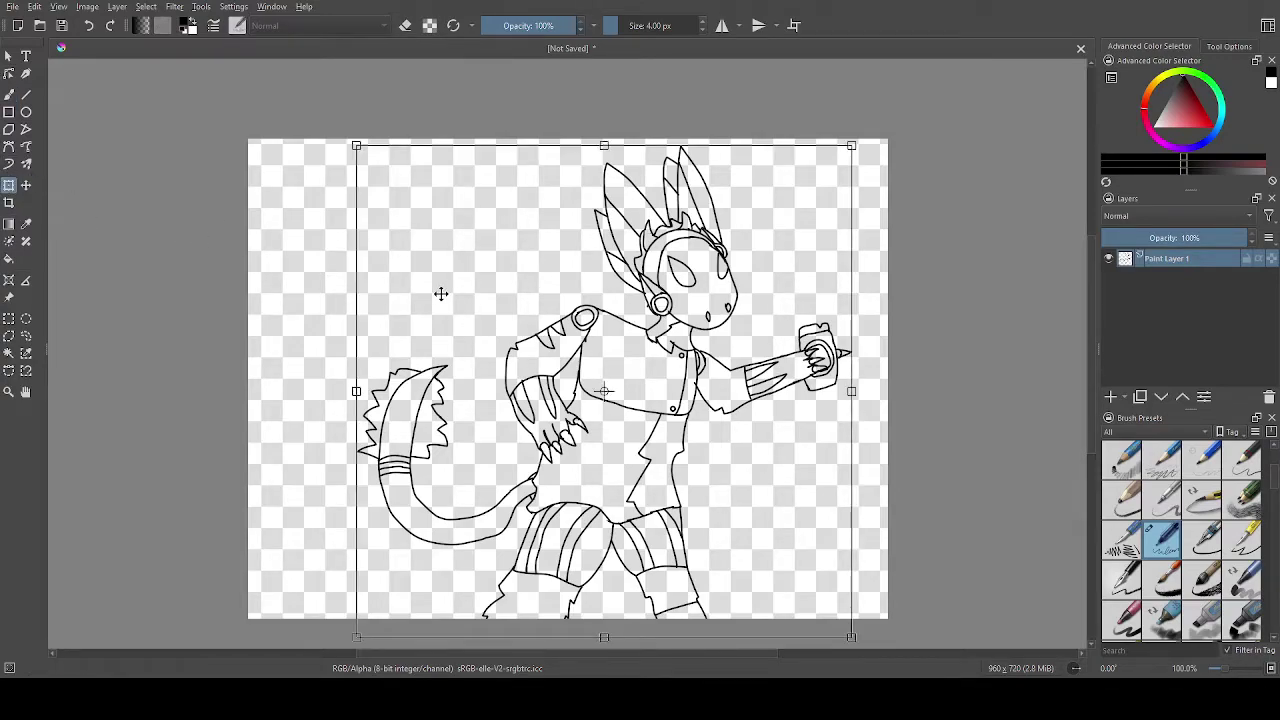
pyautogui.press('Escape')
pyautogui.click(634, 360)
pyautogui.press('Escape')
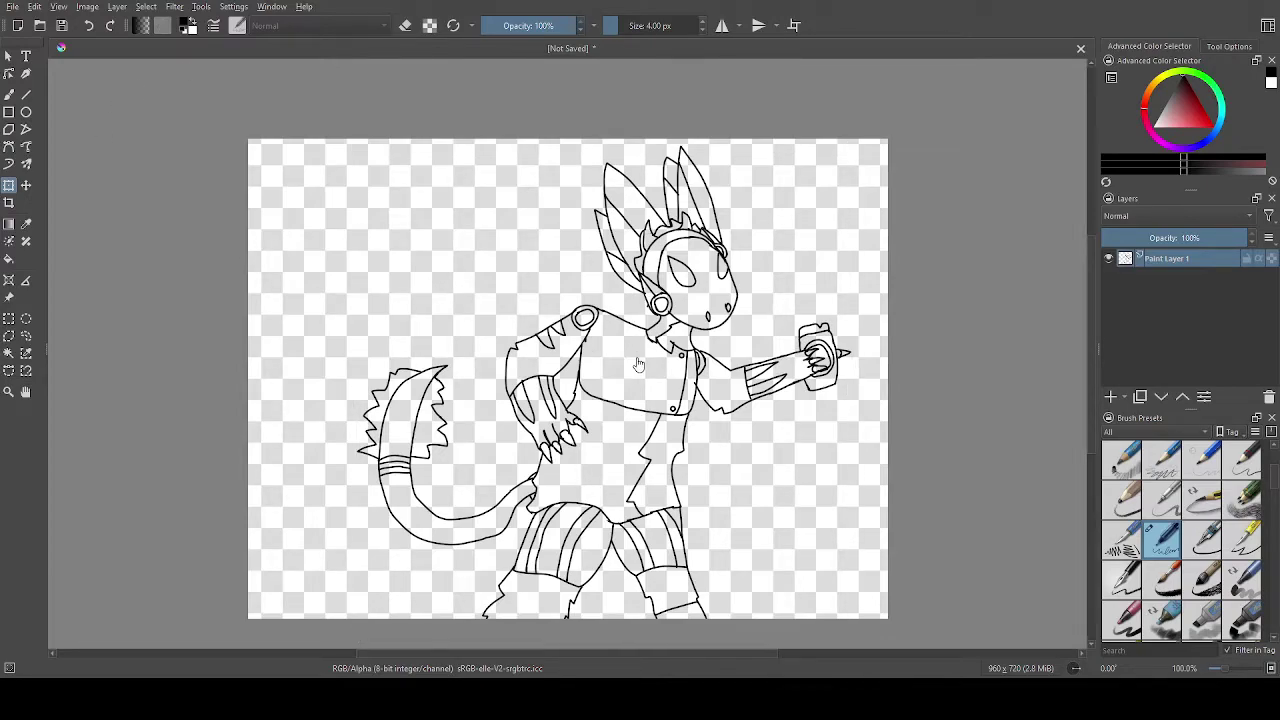
pyautogui.hotkey('ctrl', 'j')
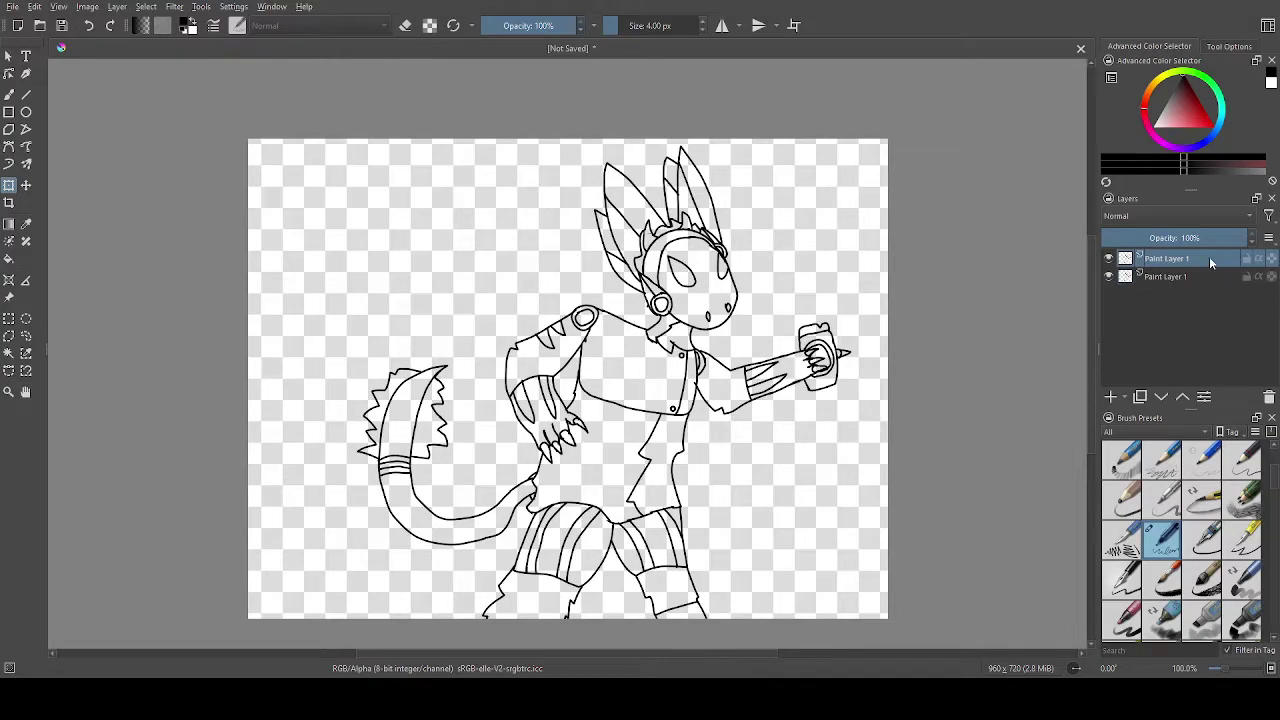
pyautogui.click(1268, 397)
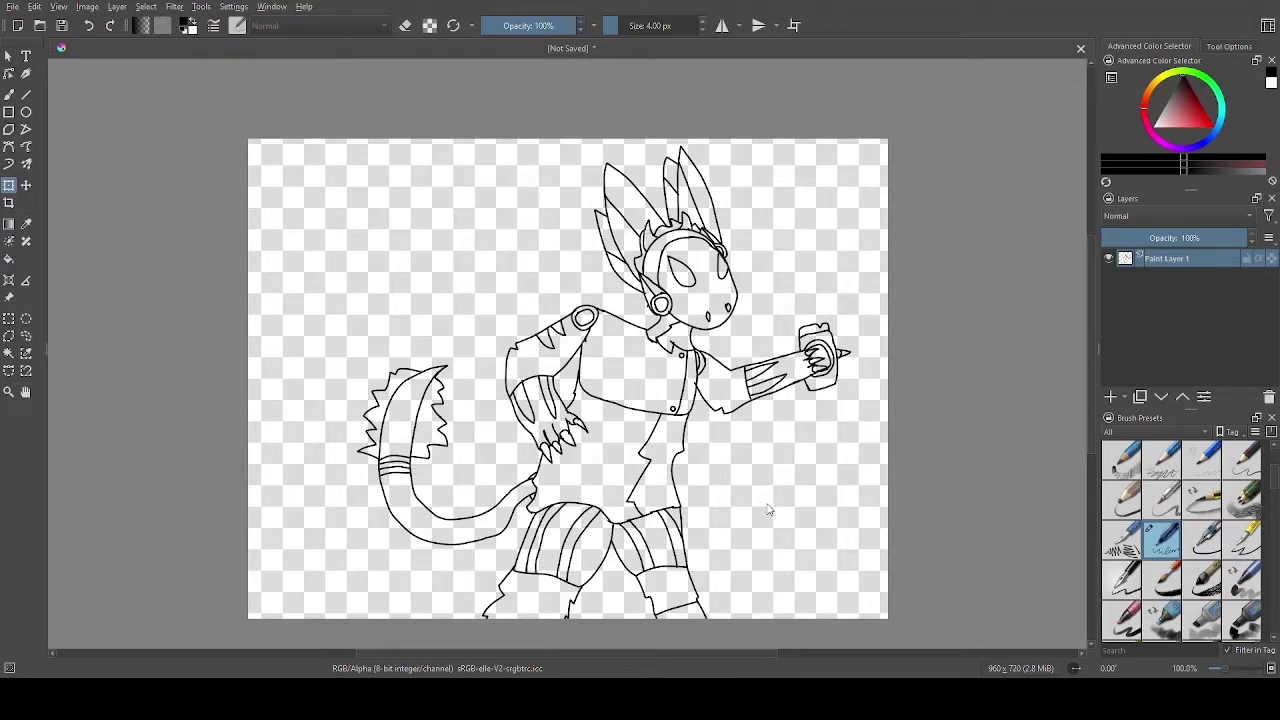
# Paste the line art into a new 1,920 x 1,440 document and delete that document's Background layer.
pyautogui.click(769, 509)
pyautogui.hotkey('ctrl', 'v')
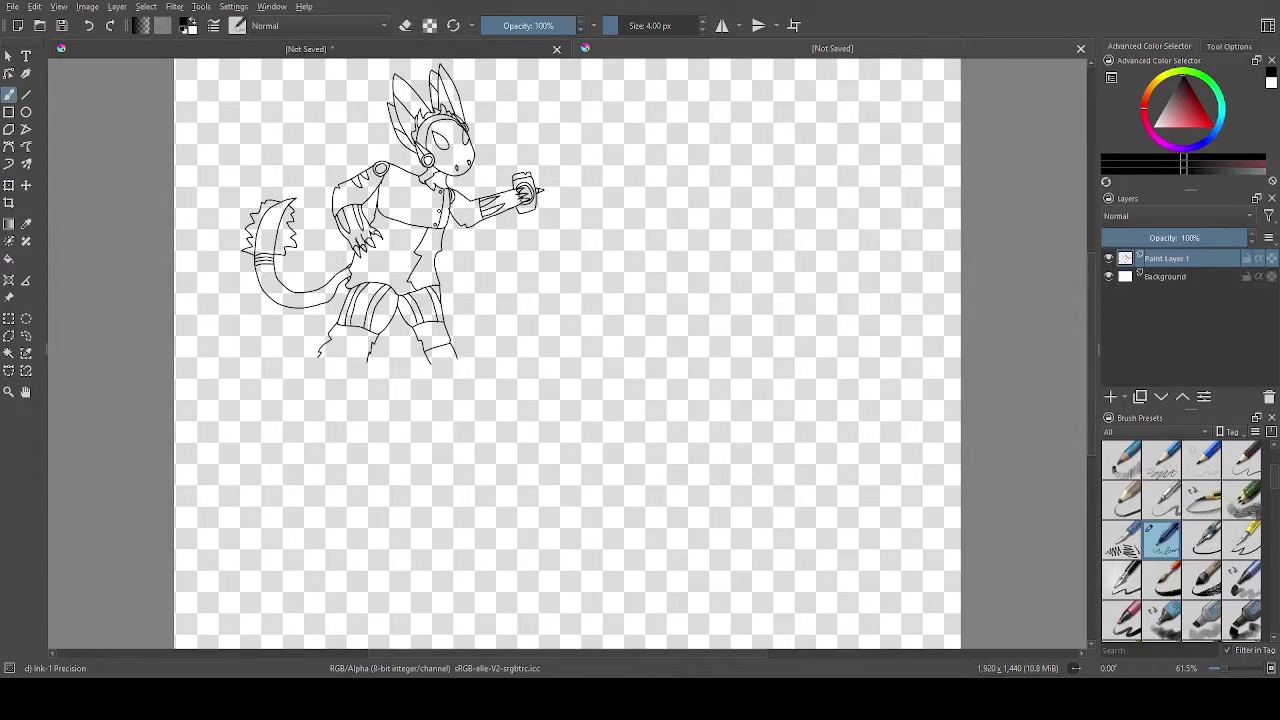
pyautogui.scroll(-3, 590, 258)
pyautogui.scroll(3, 590, 258)
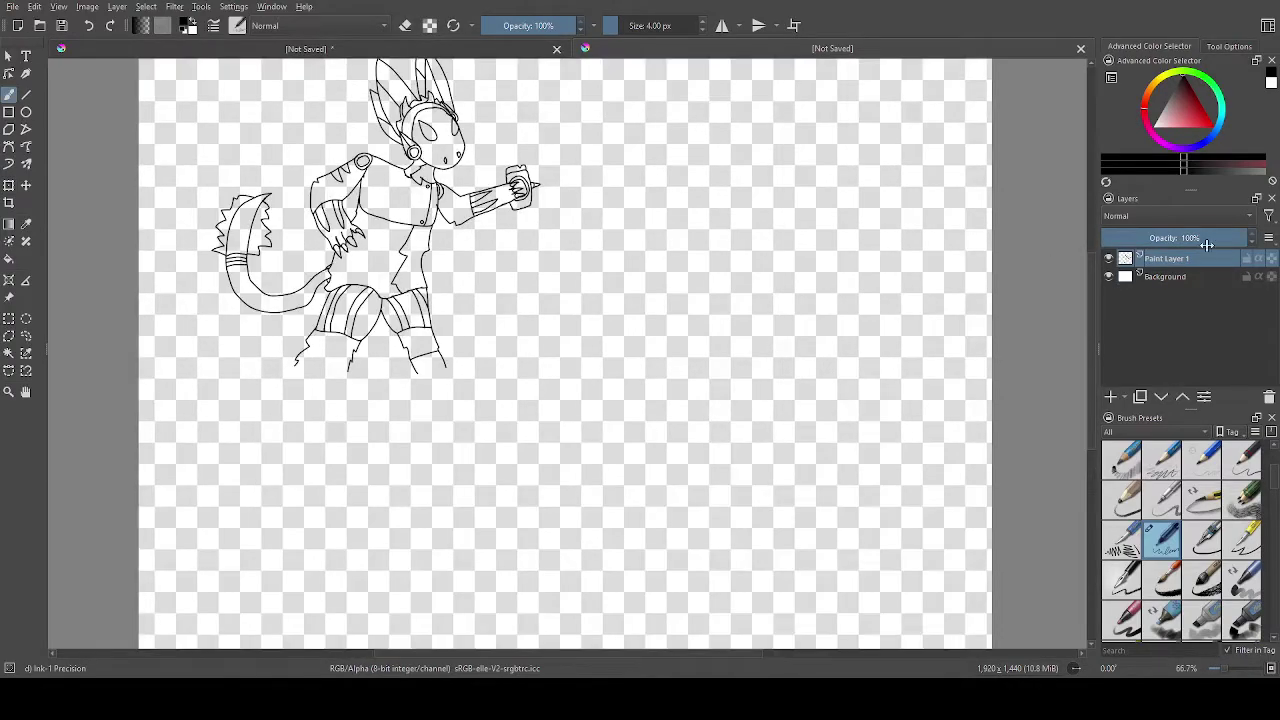
pyautogui.click(1133, 278)
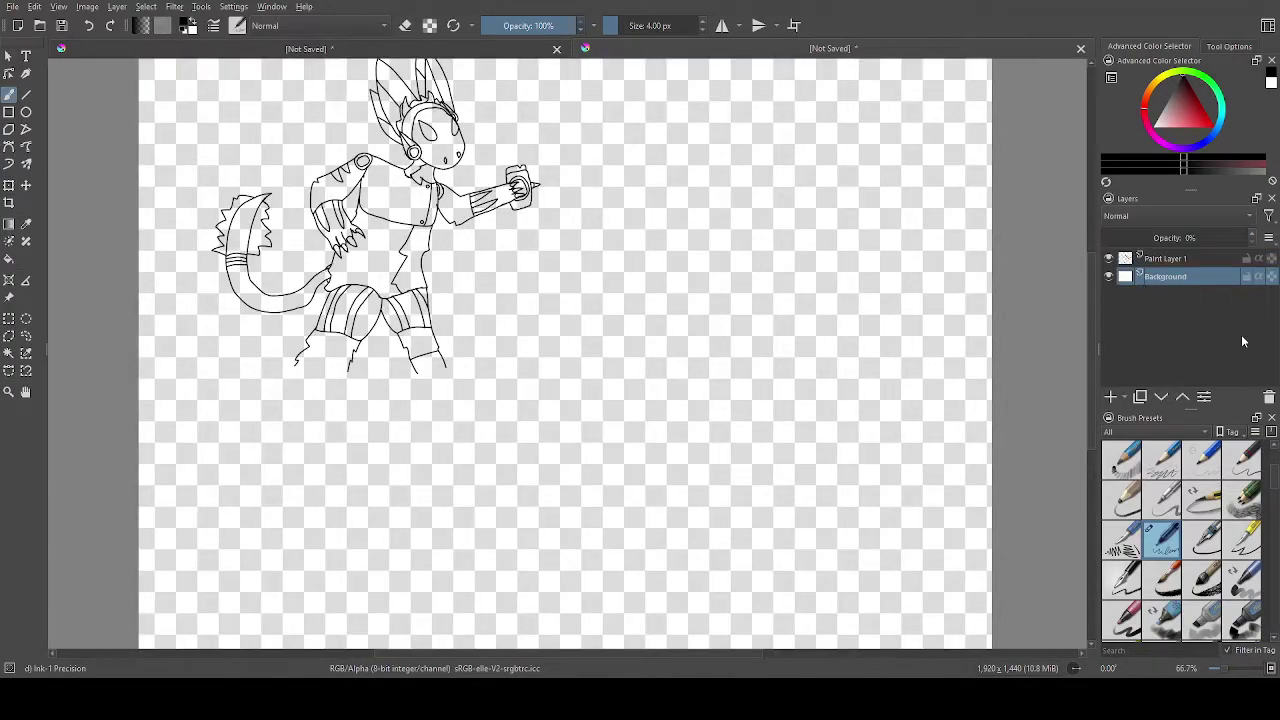
pyautogui.click(1269, 397)
# Move the pasted figure to the upper middle of the canvas, leaving room below the cut-off legs.
pyautogui.click(26, 185)
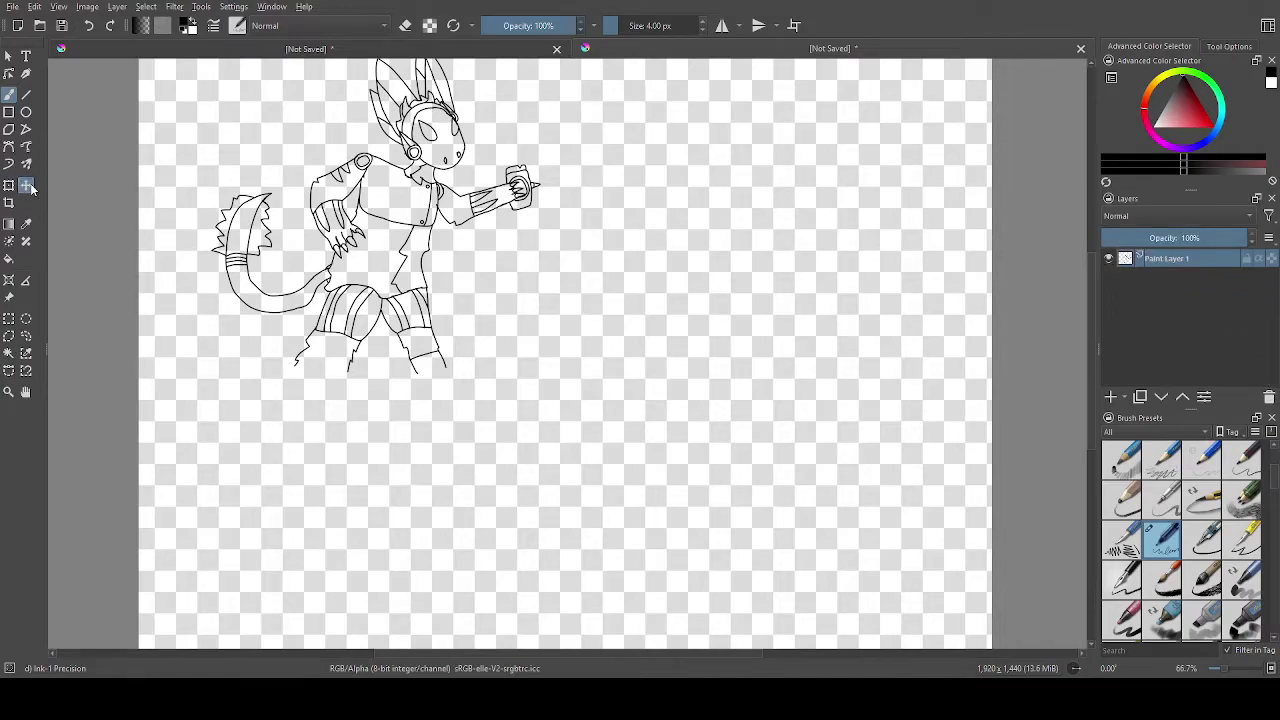
pyautogui.moveTo(393, 157)
pyautogui.mouseDown()
pyautogui.moveTo(546, 244)
pyautogui.moveTo(607, 255)
pyautogui.mouseUp()
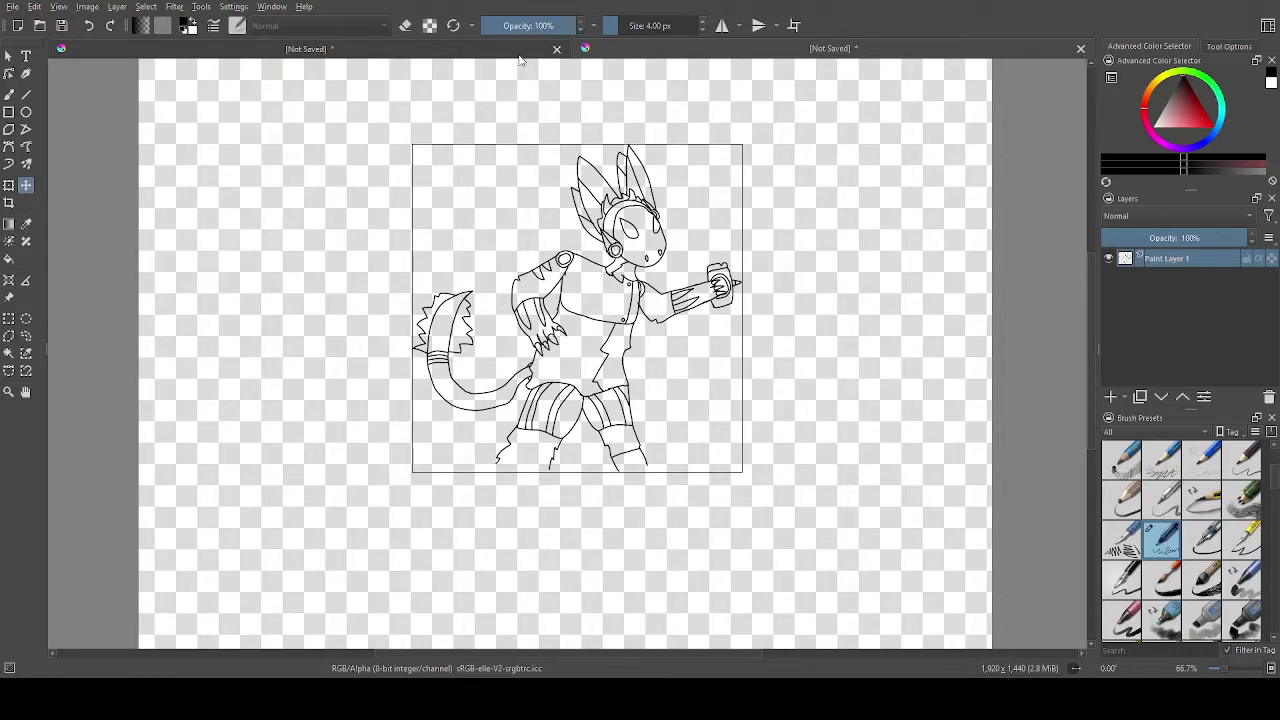
pyautogui.click(632, 52)
pyautogui.click(637, 52)
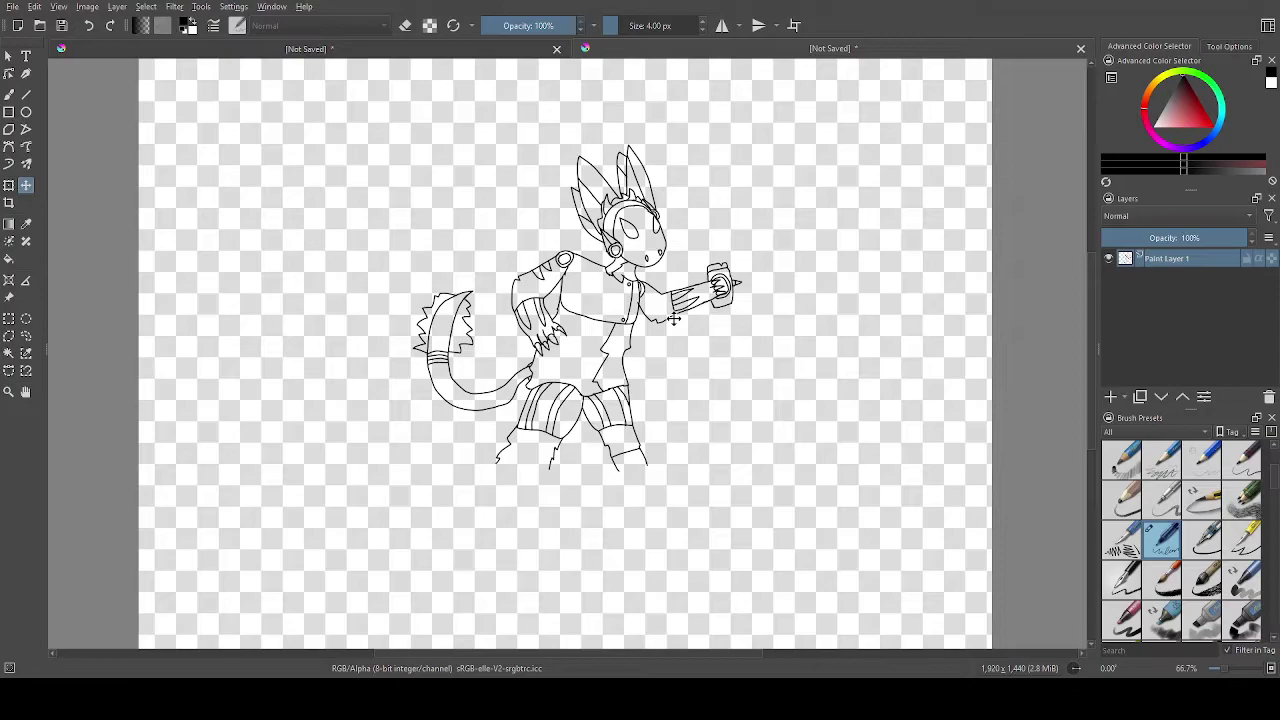
pyautogui.scroll(-3, 690, 214)
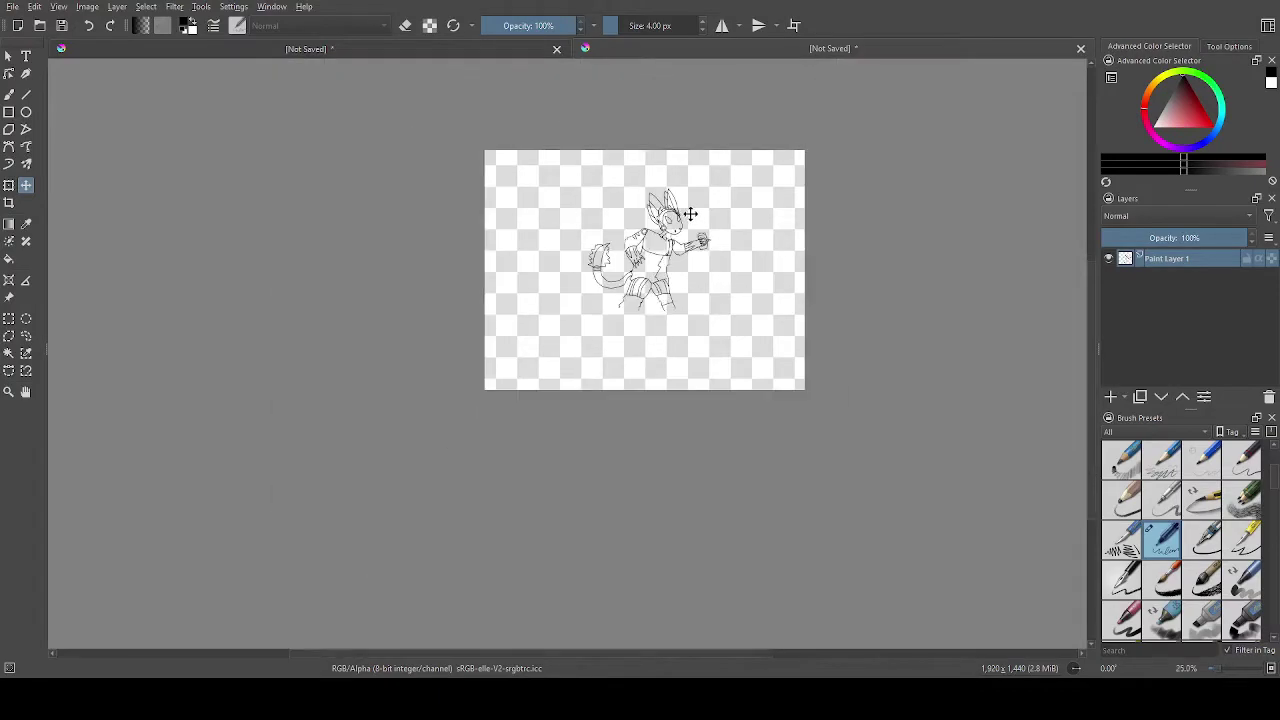
pyautogui.scroll(3, 681, 222)
pyautogui.moveTo(620, 269); pyautogui.dragTo(685, 232)
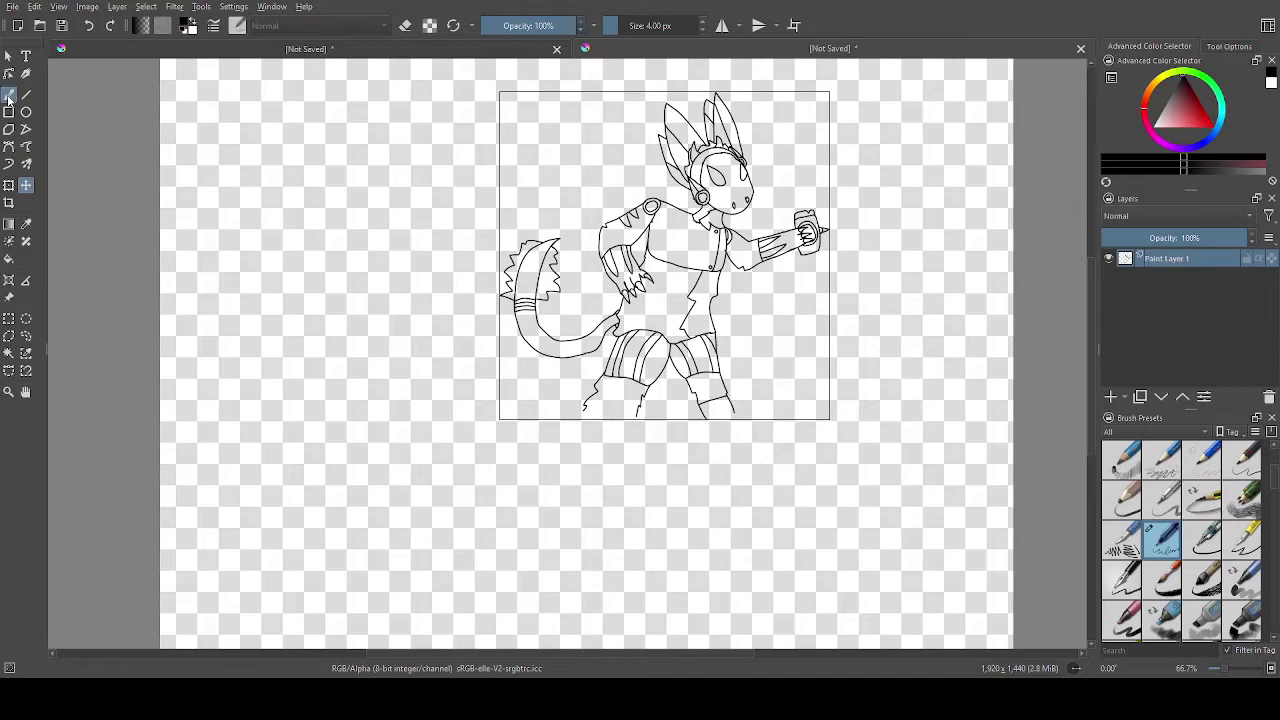
# Extend the tail-side leg's jagged fur outline downward at 4.00 px and close it with a wavy lower edge.
pyautogui.click(8, 95)
pyautogui.scroll(4, 725, 426)
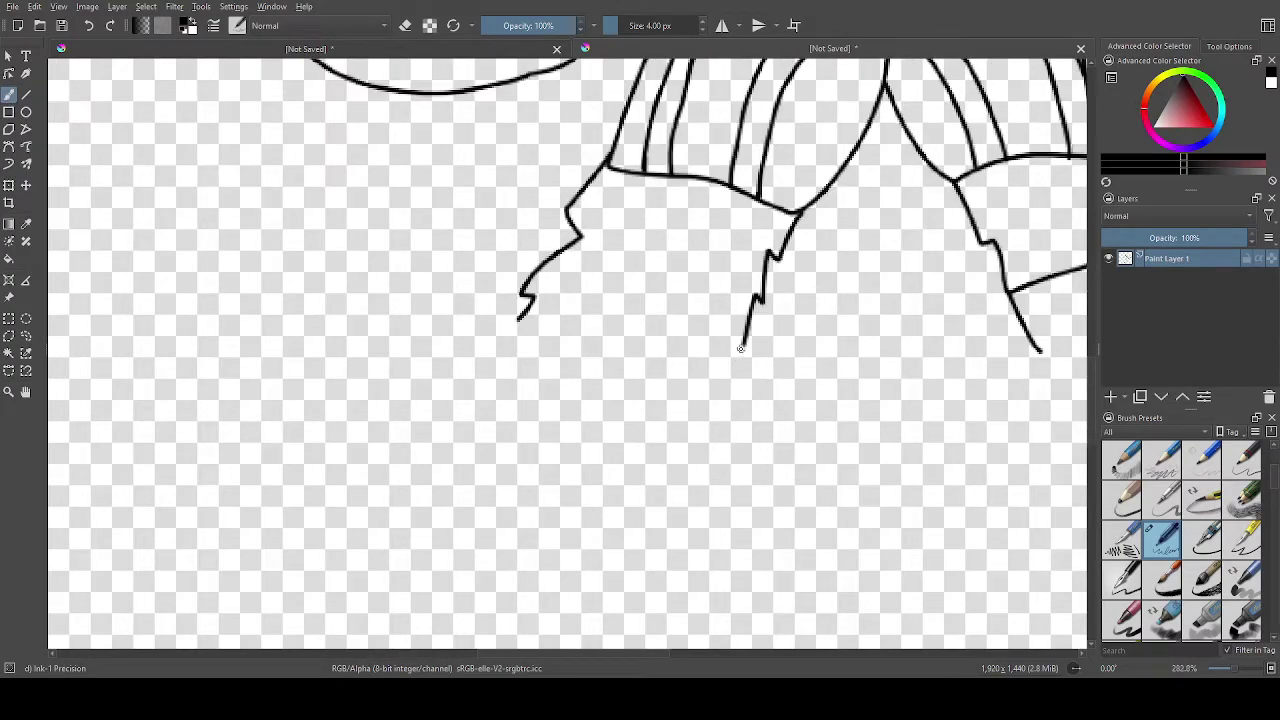
pyautogui.moveTo(744, 337); pyautogui.dragTo(727, 400)
pyautogui.moveTo(725, 404)
pyautogui.mouseDown()
pyautogui.moveTo(698, 445)
pyautogui.moveTo(527, 407)
pyautogui.mouseUp()
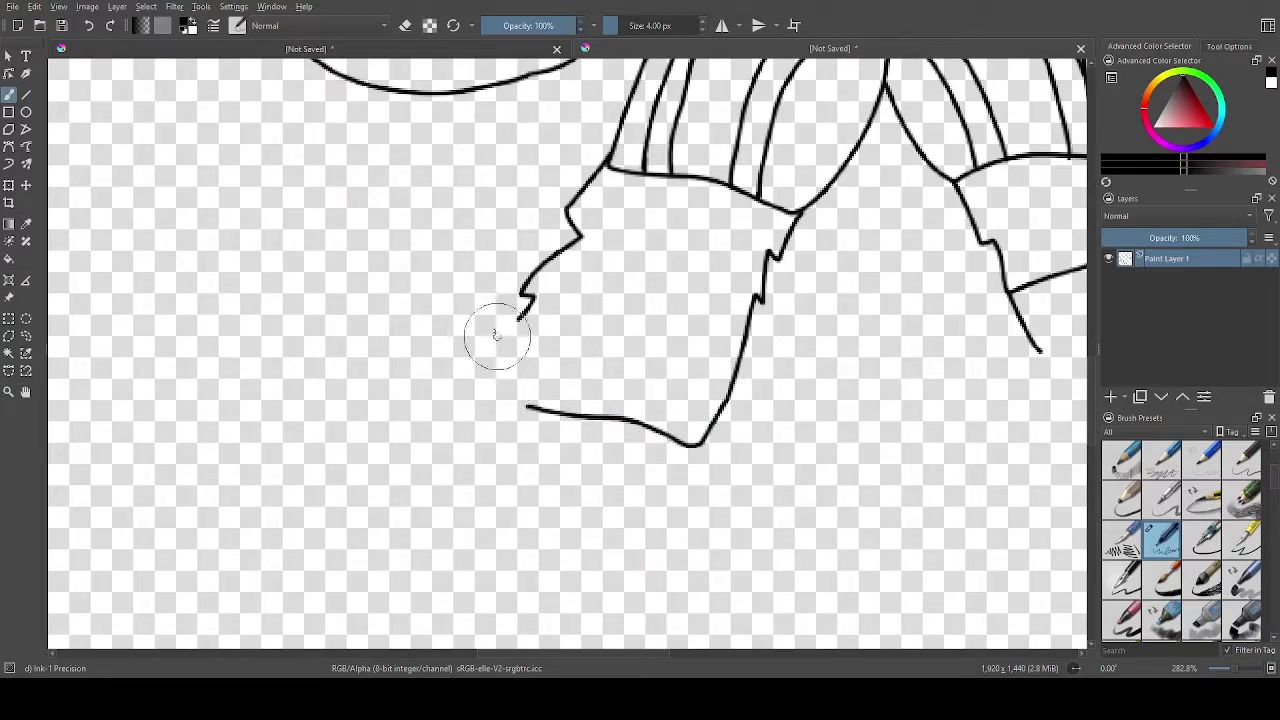
pyautogui.moveTo(521, 316)
pyautogui.mouseDown()
pyautogui.moveTo(497, 336)
pyautogui.moveTo(519, 359)
pyautogui.moveTo(488, 413)
pyautogui.moveTo(573, 397)
pyautogui.moveTo(506, 369)
pyautogui.mouseUp()
pyautogui.scroll(2, 488, 404)
pyautogui.scroll(-5, 797, 348)
pyautogui.scroll(5, 975, 326)
pyautogui.scroll(-1, 848, 396)
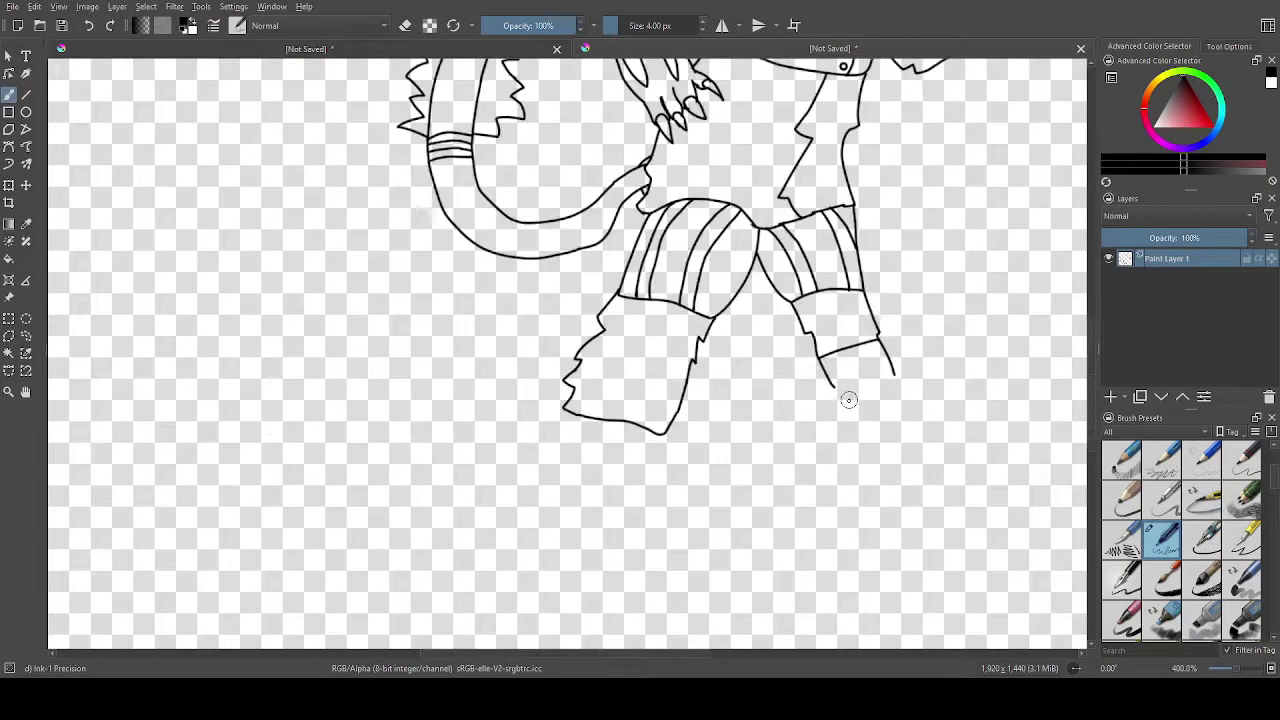
# Lengthen both sides of the other leg's lower section and join them with a curved bottom edge.
pyautogui.scroll(3, 838, 414)
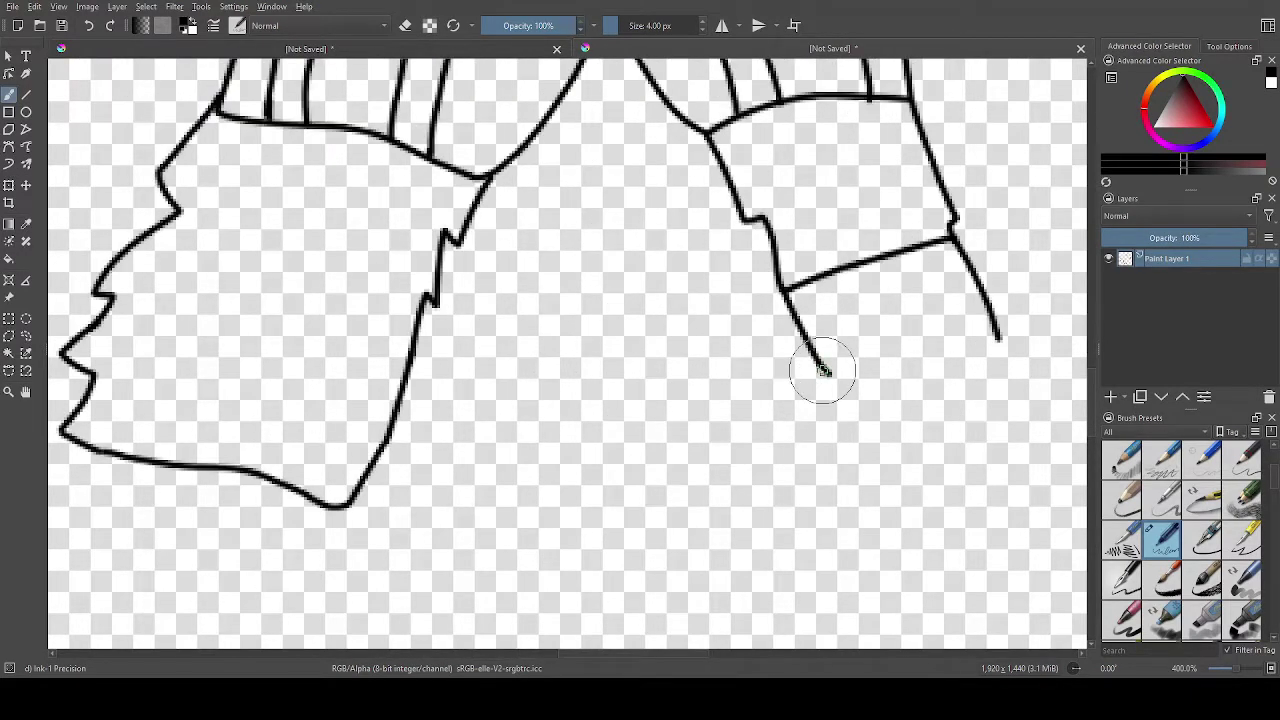
pyautogui.moveTo(826, 377); pyautogui.dragTo(876, 484)
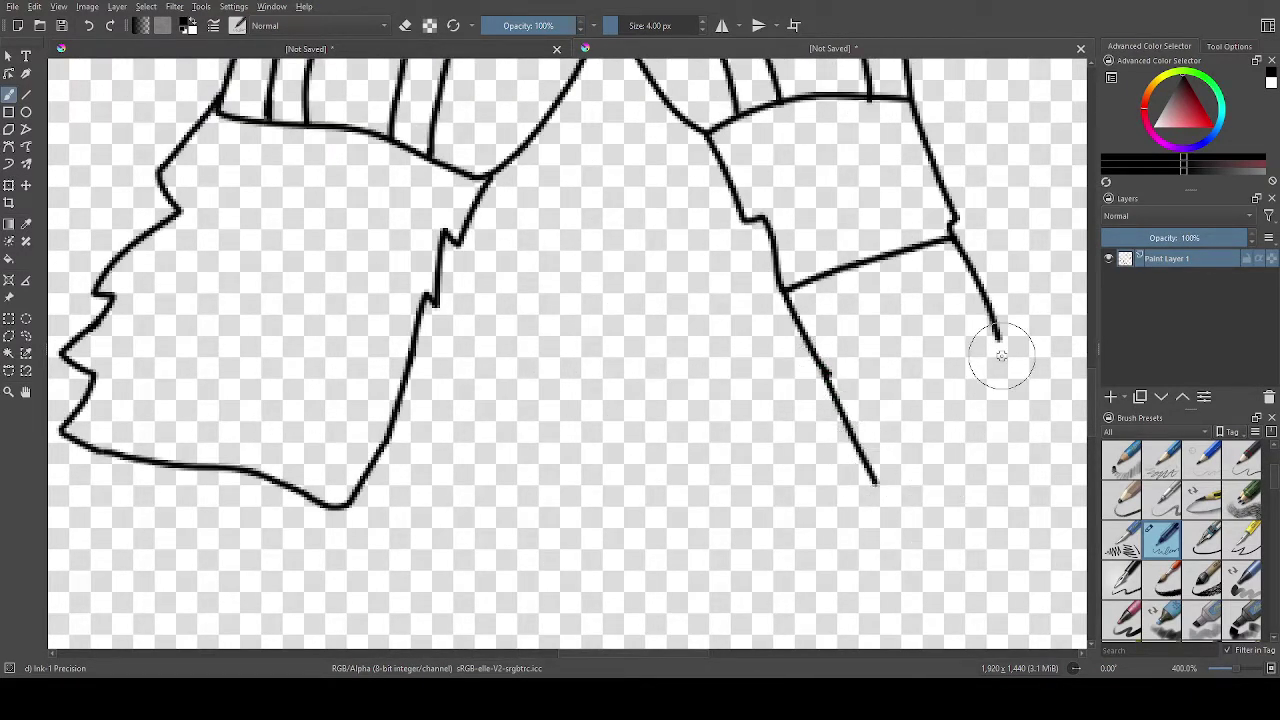
pyautogui.moveTo(995, 330)
pyautogui.mouseDown()
pyautogui.moveTo(1015, 425)
pyautogui.moveTo(975, 457)
pyautogui.moveTo(886, 480)
pyautogui.mouseUp()
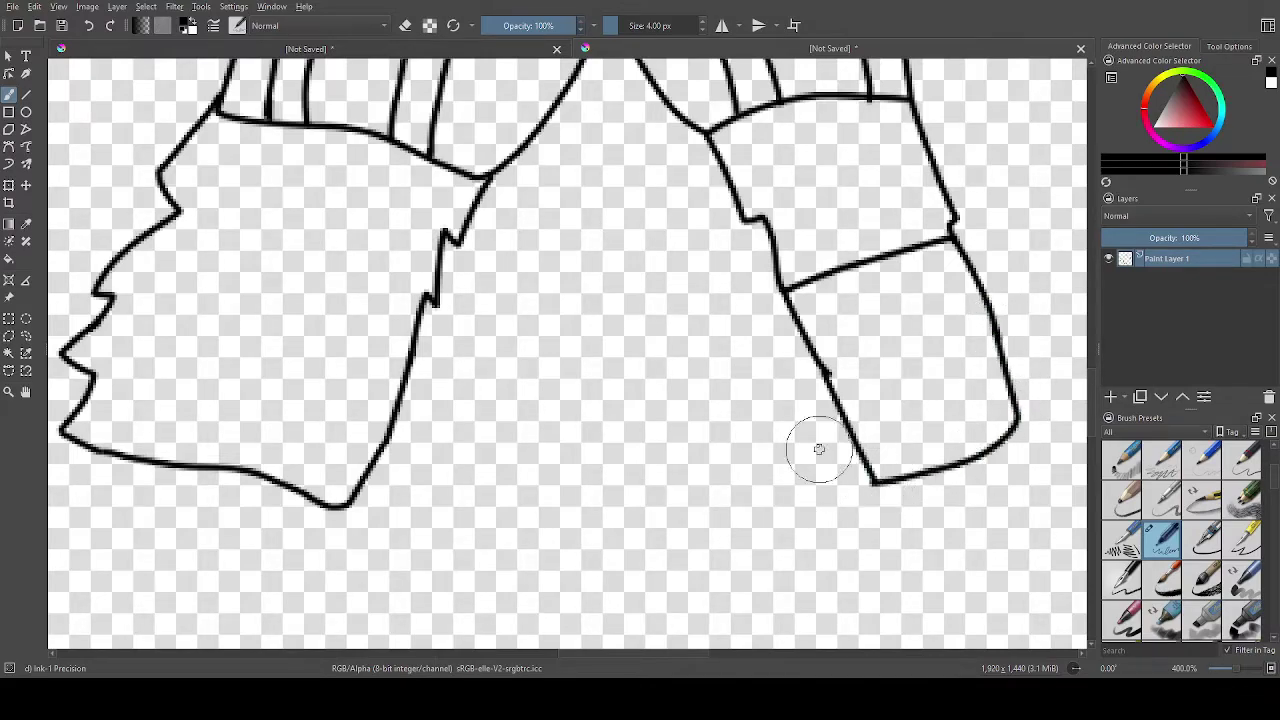
# Draw a tapering lower-leg section with a rounded end below the fur of the tail-side leg.
pyautogui.scroll(-3, 830, 465)
pyautogui.scroll(5, 832, 457)
pyautogui.scroll(-6, 820, 434)
pyautogui.scroll(7, 537, 563)
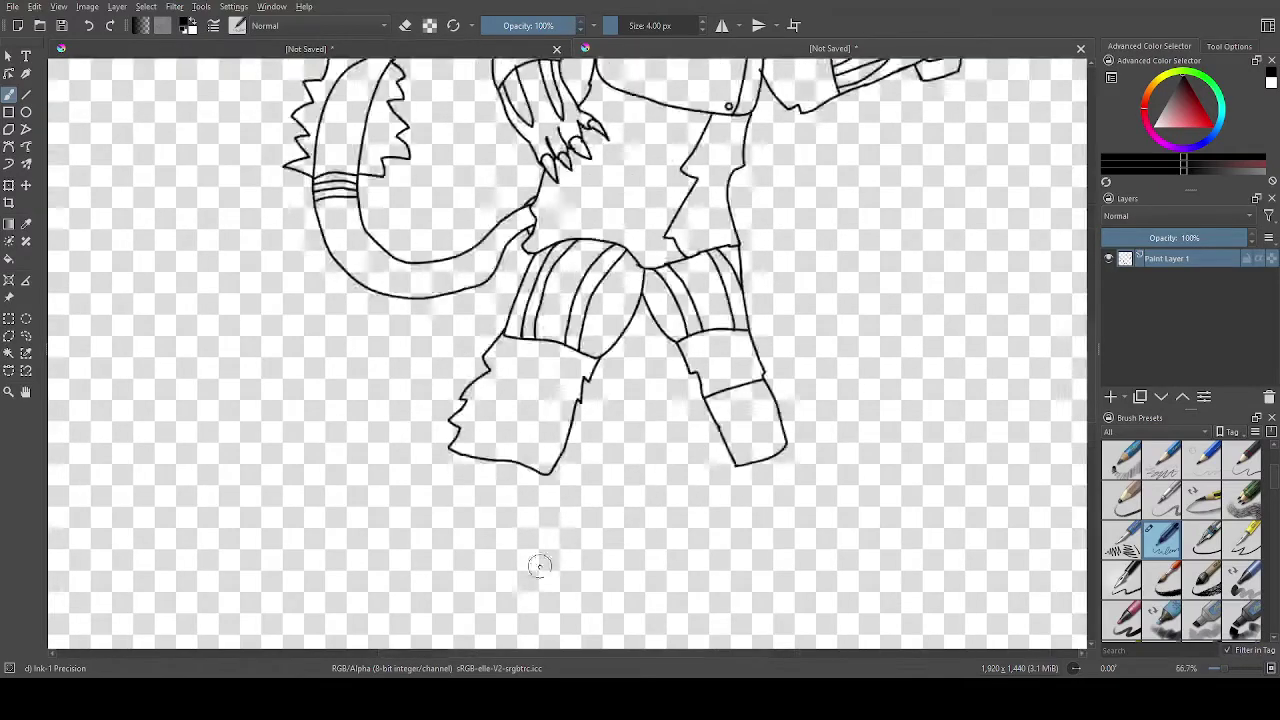
pyautogui.moveTo(556, 380); pyautogui.dragTo(483, 502)
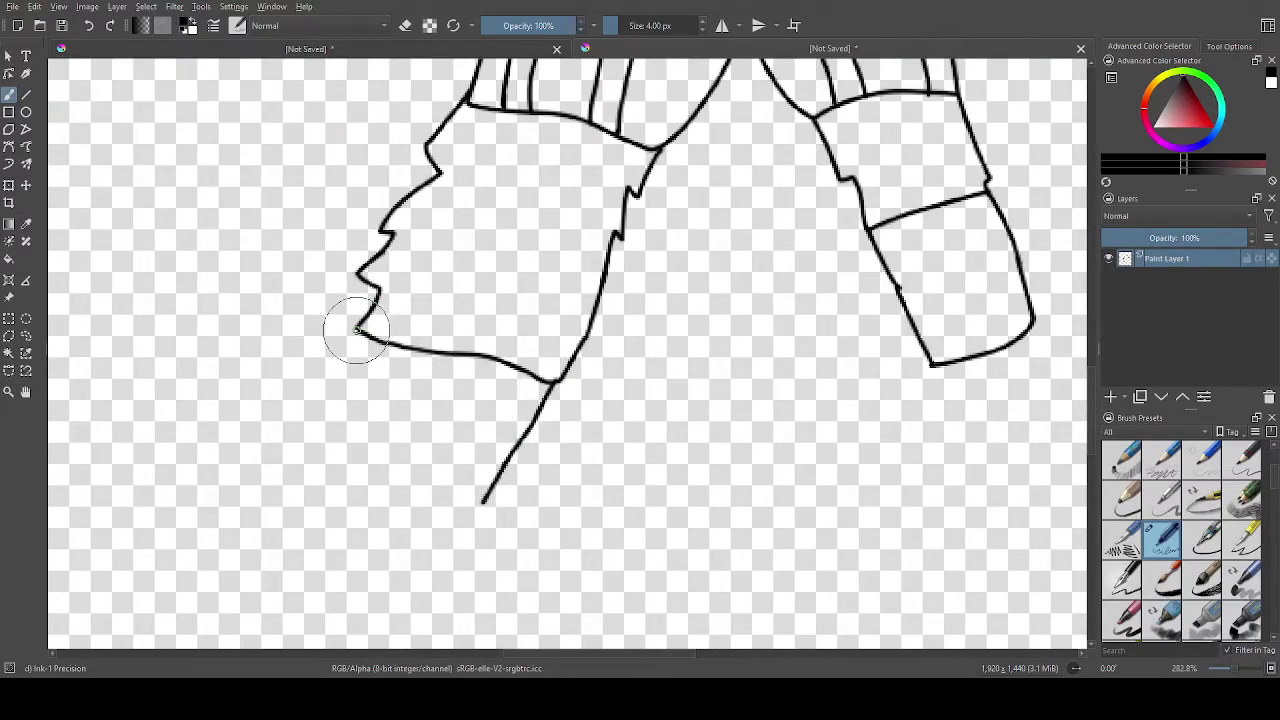
pyautogui.moveTo(356, 336)
pyautogui.mouseDown()
pyautogui.moveTo(309, 493)
pyautogui.moveTo(379, 536)
pyautogui.moveTo(440, 535)
pyautogui.moveTo(474, 516)
pyautogui.mouseUp()
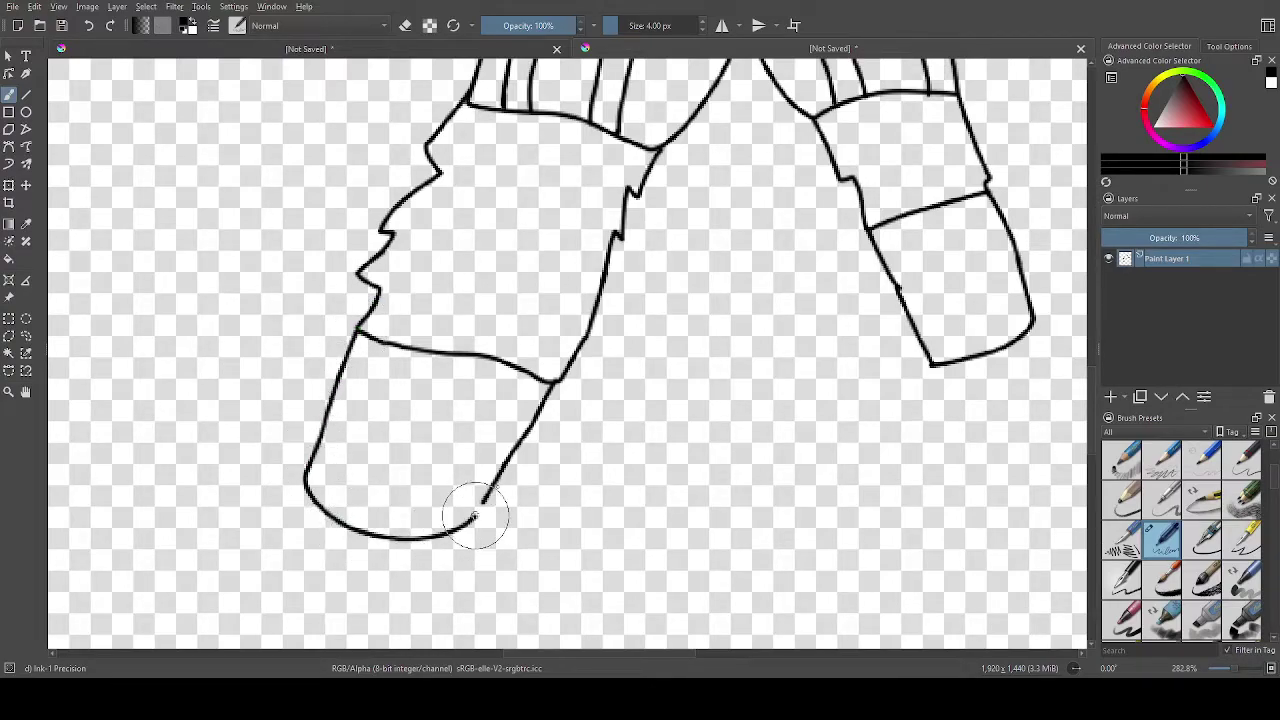
pyautogui.scroll(-4, 606, 434)
pyautogui.scroll(5, 549, 426)
pyautogui.scroll(-5, 683, 286)
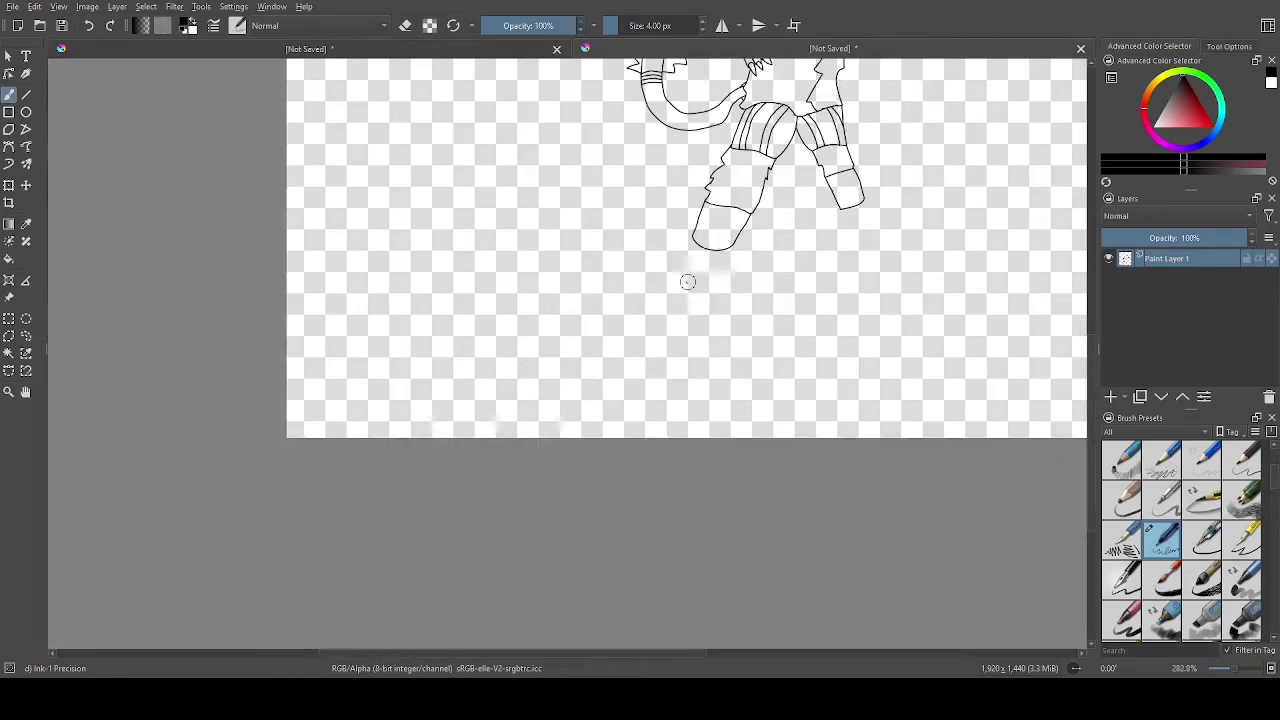
# Extend both sides of the tail-side leg past its rounded end and draw a second curve between them to form a band.
pyautogui.scroll(4, 730, 227)
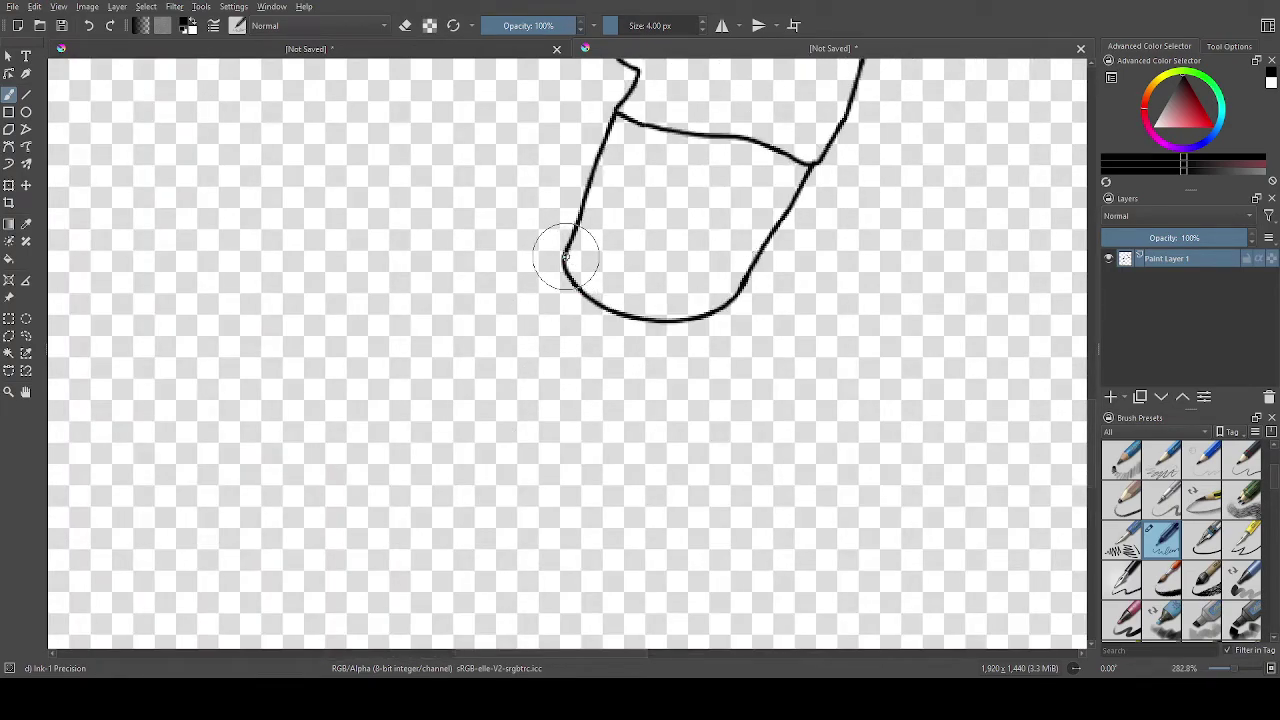
pyautogui.moveTo(565, 258); pyautogui.dragTo(548, 310)
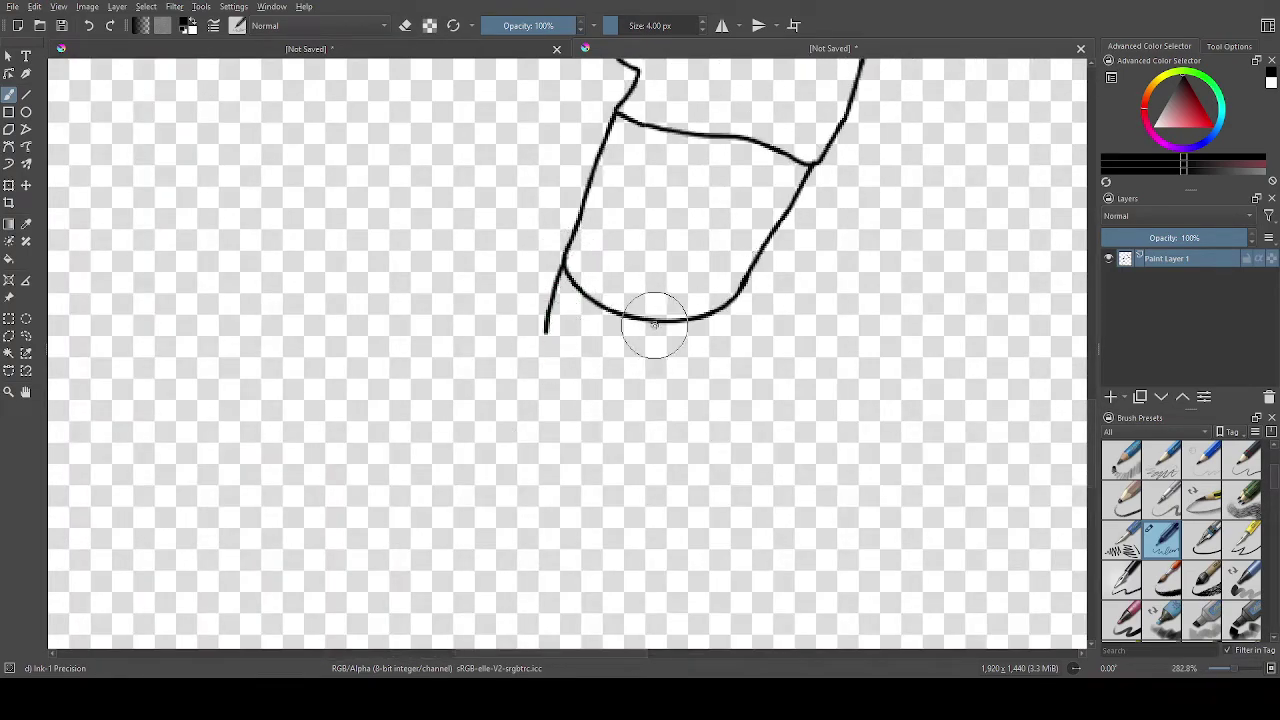
pyautogui.moveTo(730, 305); pyautogui.dragTo(706, 345)
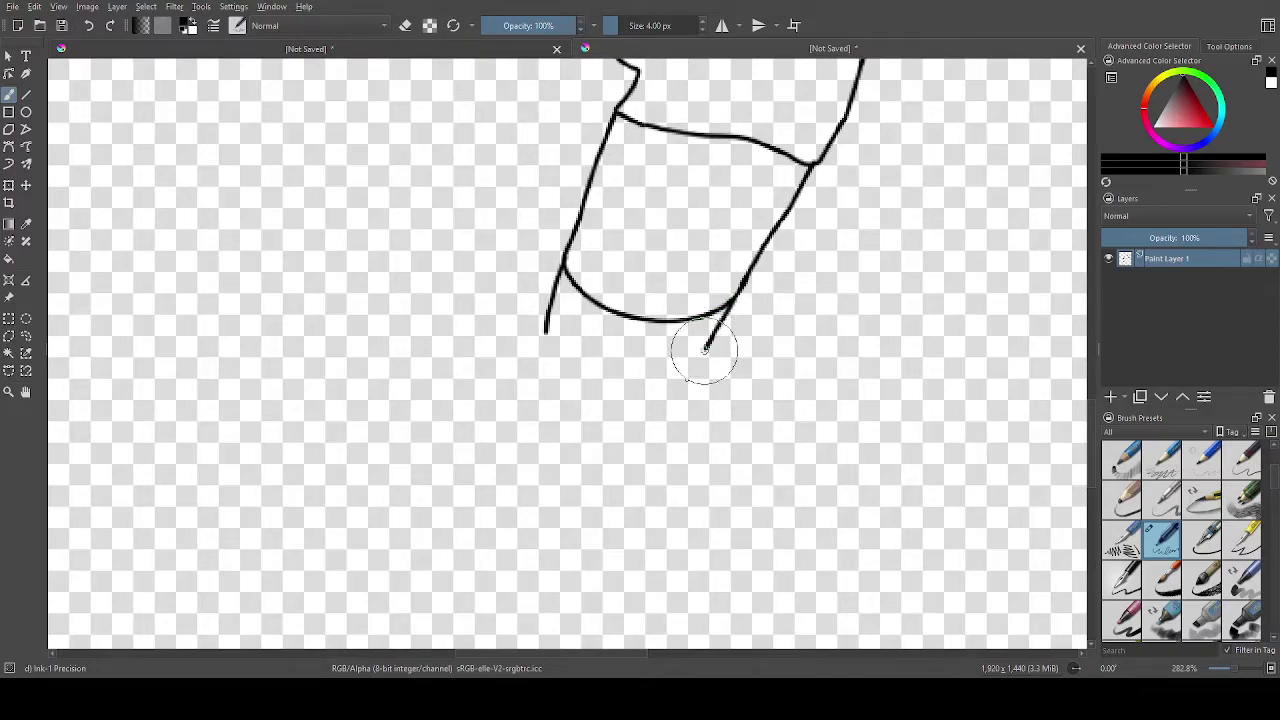
pyautogui.scroll(1, 661, 358)
pyautogui.moveTo(502, 268)
pyautogui.mouseDown()
pyautogui.moveTo(559, 311)
pyautogui.moveTo(717, 319)
pyautogui.mouseUp()
pyautogui.scroll(1, 705, 325)
pyautogui.hotkey('ctrl', 'z')
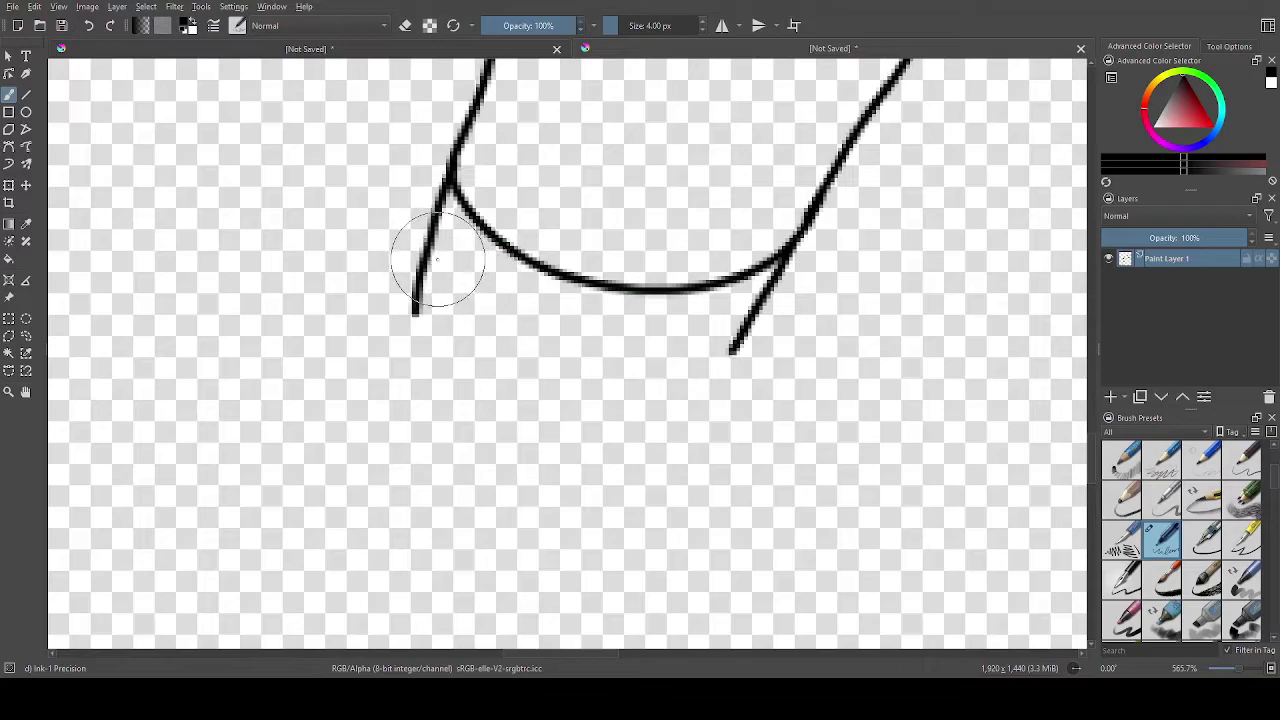
pyautogui.moveTo(432, 242)
pyautogui.mouseDown()
pyautogui.moveTo(477, 292)
pyautogui.moveTo(573, 329)
pyautogui.moveTo(773, 318)
pyautogui.mouseUp()
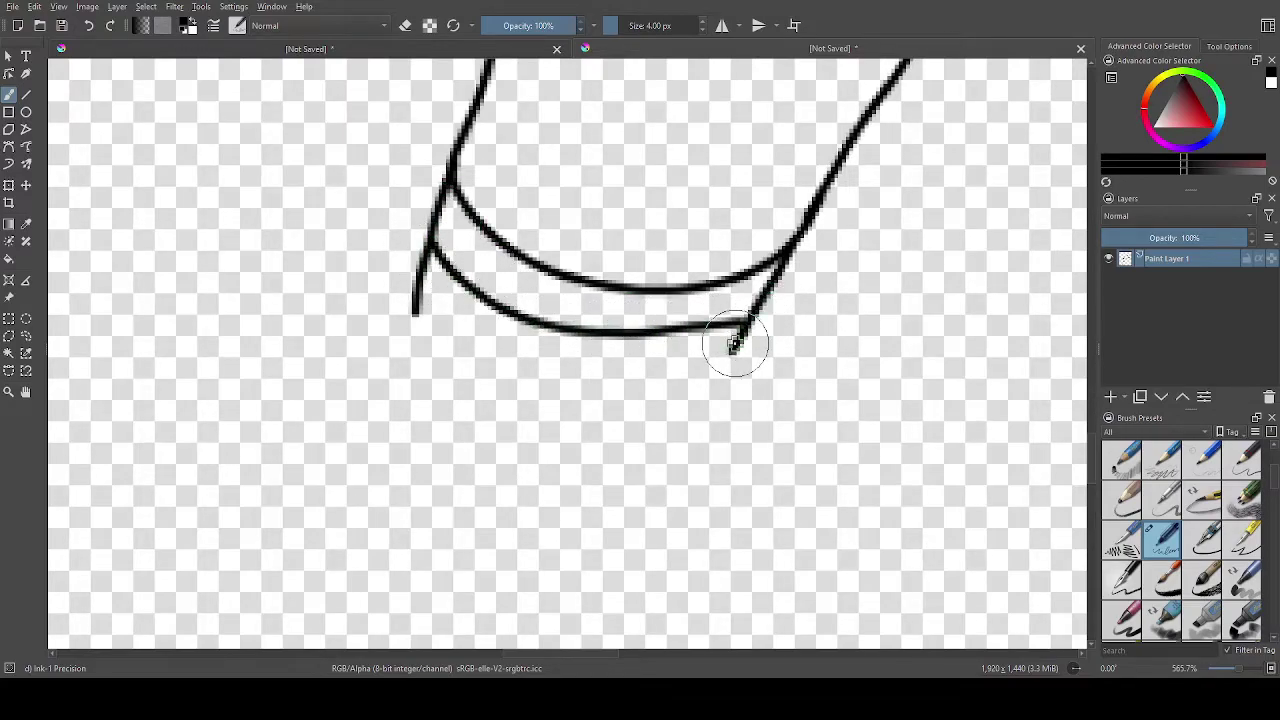
# Draw a third curve below the band to join the ends of the leg's side lines, undoing unwanted strokes.
pyautogui.moveTo(412, 310)
pyautogui.mouseDown()
pyautogui.moveTo(517, 359)
pyautogui.moveTo(637, 364)
pyautogui.moveTo(737, 349)
pyautogui.moveTo(674, 385)
pyautogui.moveTo(571, 391)
pyautogui.moveTo(486, 360)
pyautogui.moveTo(432, 318)
pyautogui.moveTo(482, 352)
pyautogui.mouseUp()
pyautogui.hotkey('ctrl', 'z')
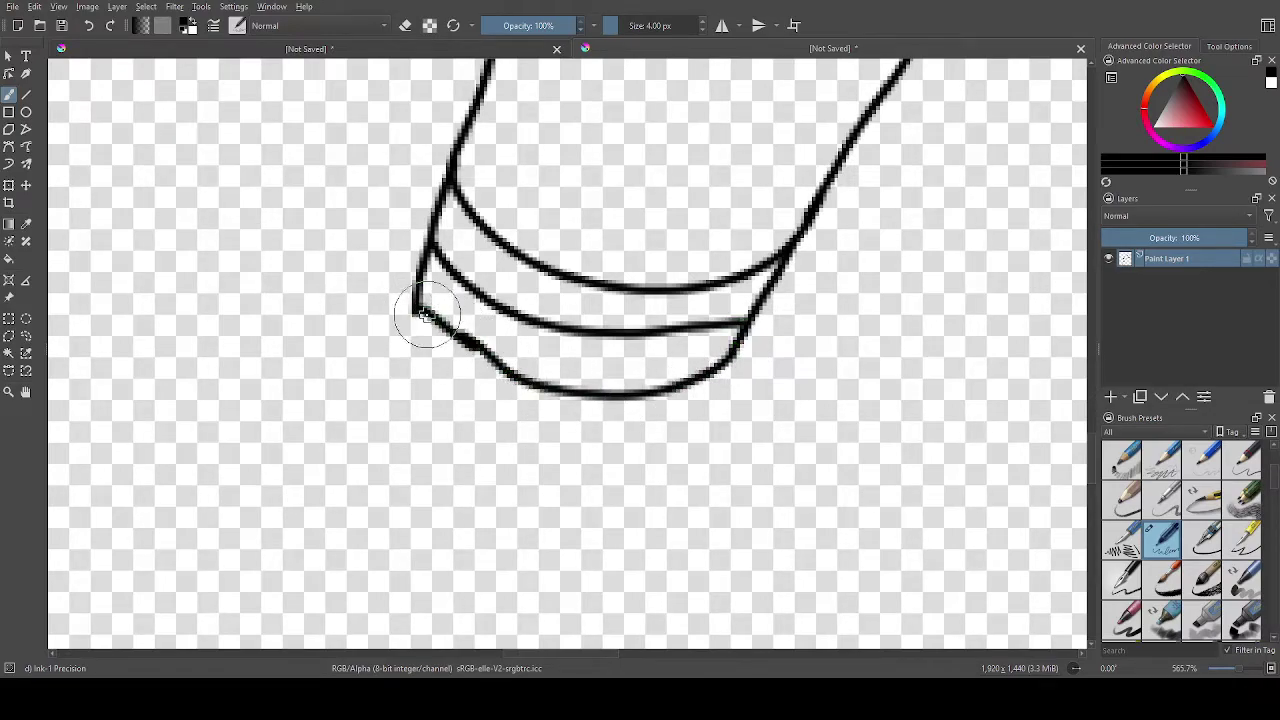
pyautogui.moveTo(416, 307)
pyautogui.mouseDown()
pyautogui.moveTo(407, 368)
pyautogui.moveTo(476, 411)
pyautogui.moveTo(573, 425)
pyautogui.moveTo(640, 420)
pyautogui.moveTo(651, 406)
pyautogui.mouseUp()
pyautogui.hotkey('ctrl', 'z')
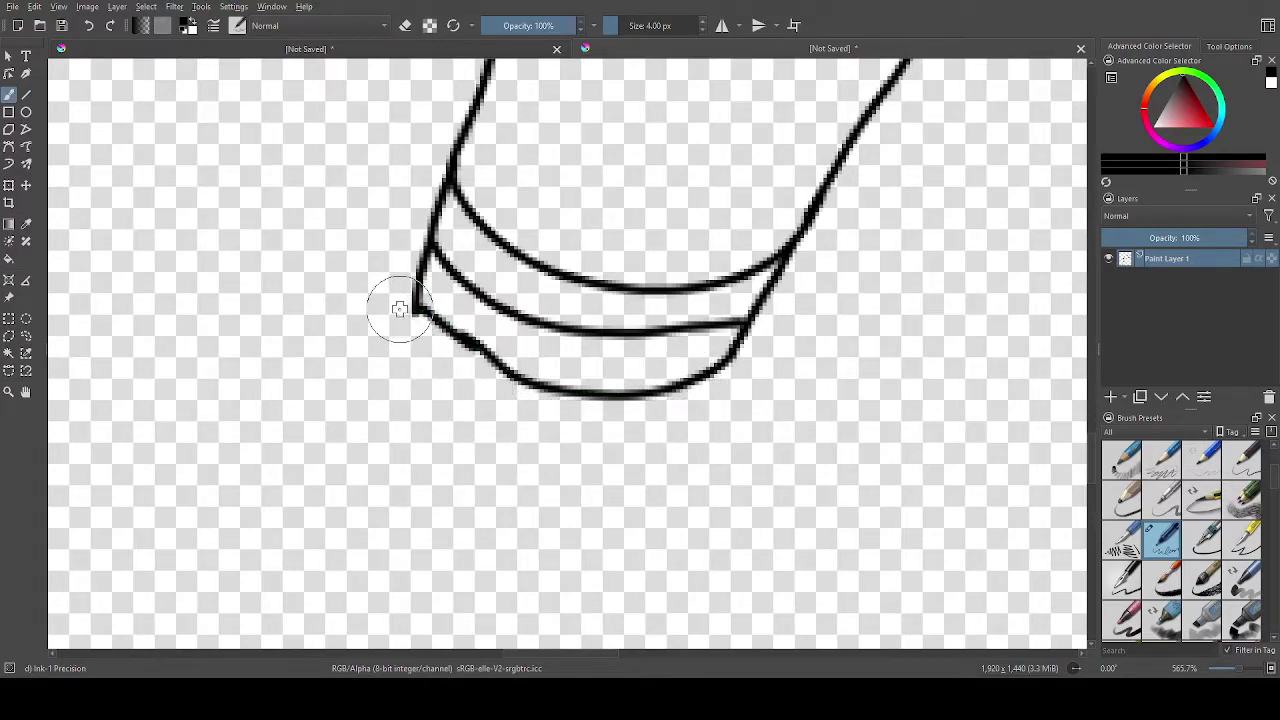
# Extend both sides of the tail-side leg below its third curve and join them with a fourth curve to close another band.
pyautogui.moveTo(419, 309); pyautogui.dragTo(415, 356)
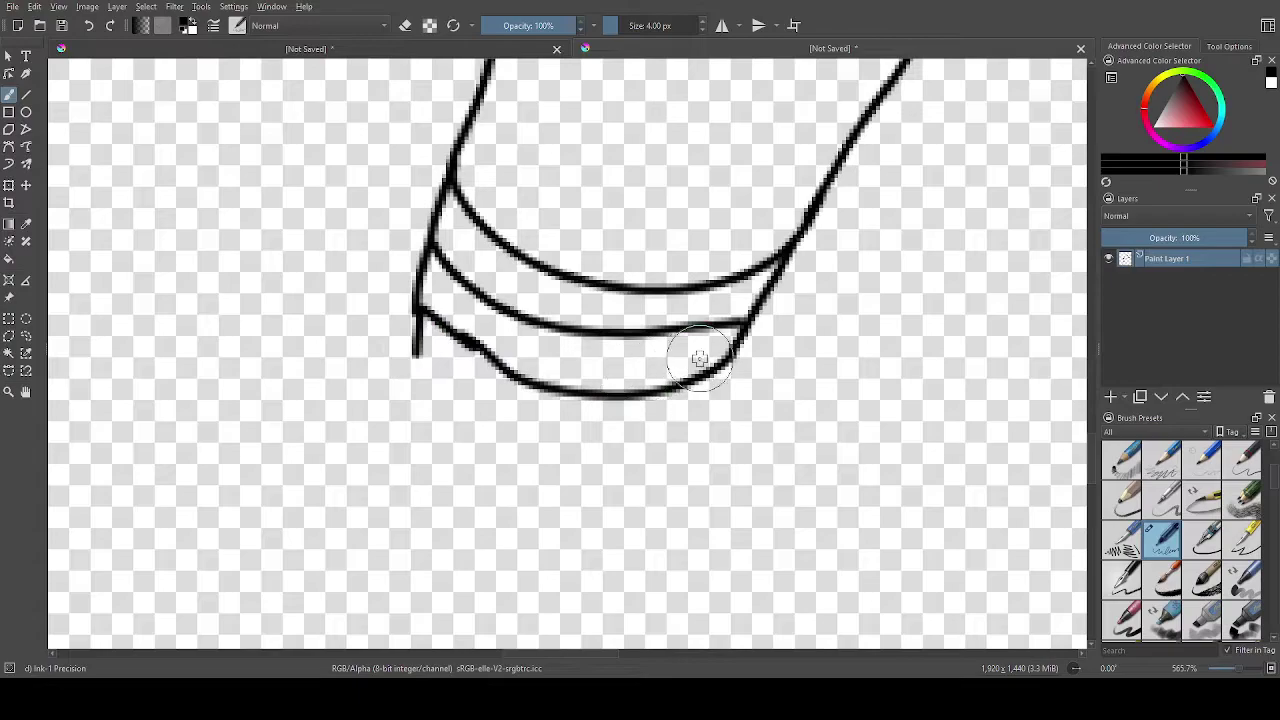
pyautogui.moveTo(719, 370); pyautogui.dragTo(697, 430)
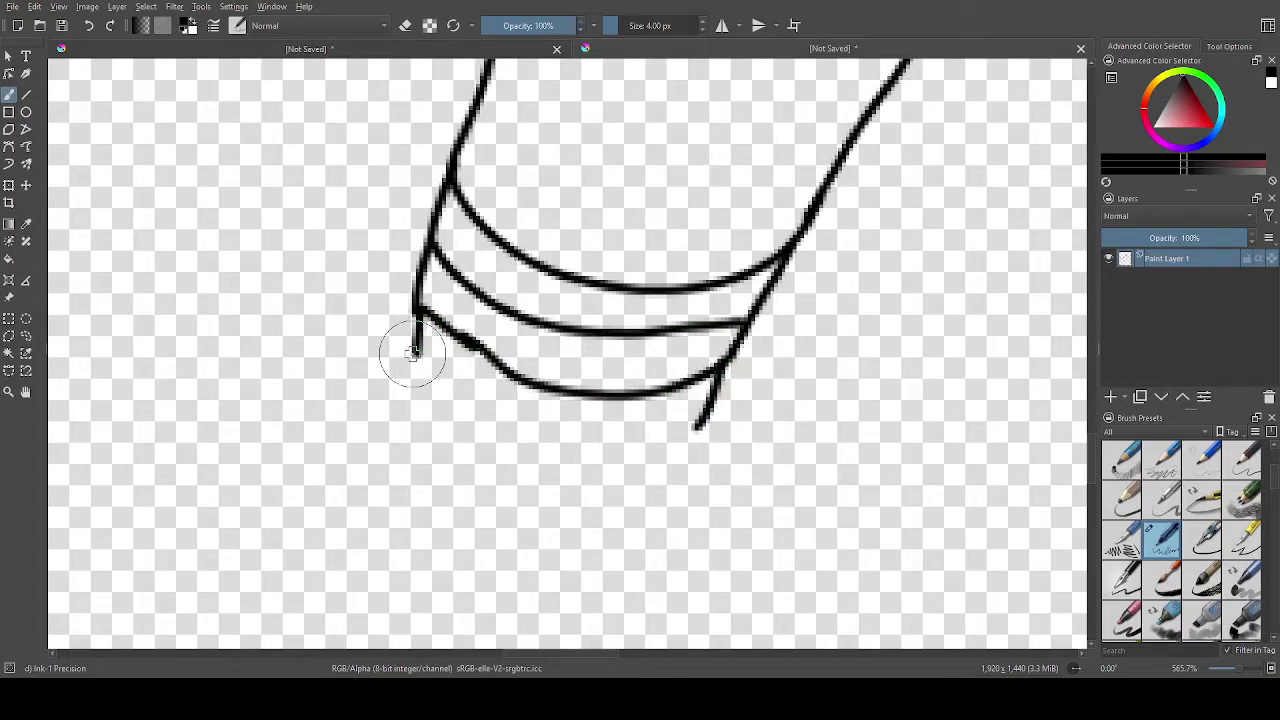
pyautogui.moveTo(416, 357)
pyautogui.mouseDown()
pyautogui.moveTo(510, 408)
pyautogui.moveTo(617, 434)
pyautogui.moveTo(700, 425)
pyautogui.mouseUp()
pyautogui.scroll(-4, 743, 409)
pyautogui.scroll(-8, 732, 416)
pyautogui.scroll(2, 712, 416)
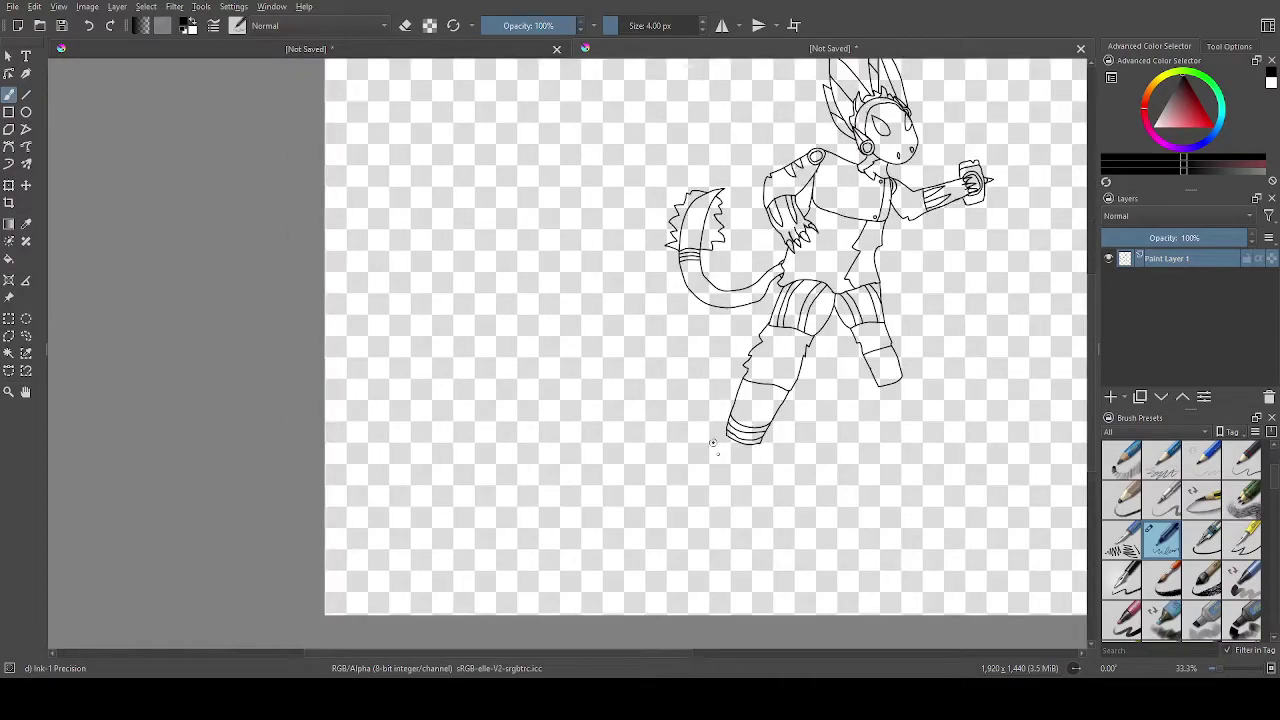
# Erase the other leg's lower section with Eraser Small, keeping only short side stubs below its striped thigh.
pyautogui.scroll(5, 989, 363)
pyautogui.press('e')
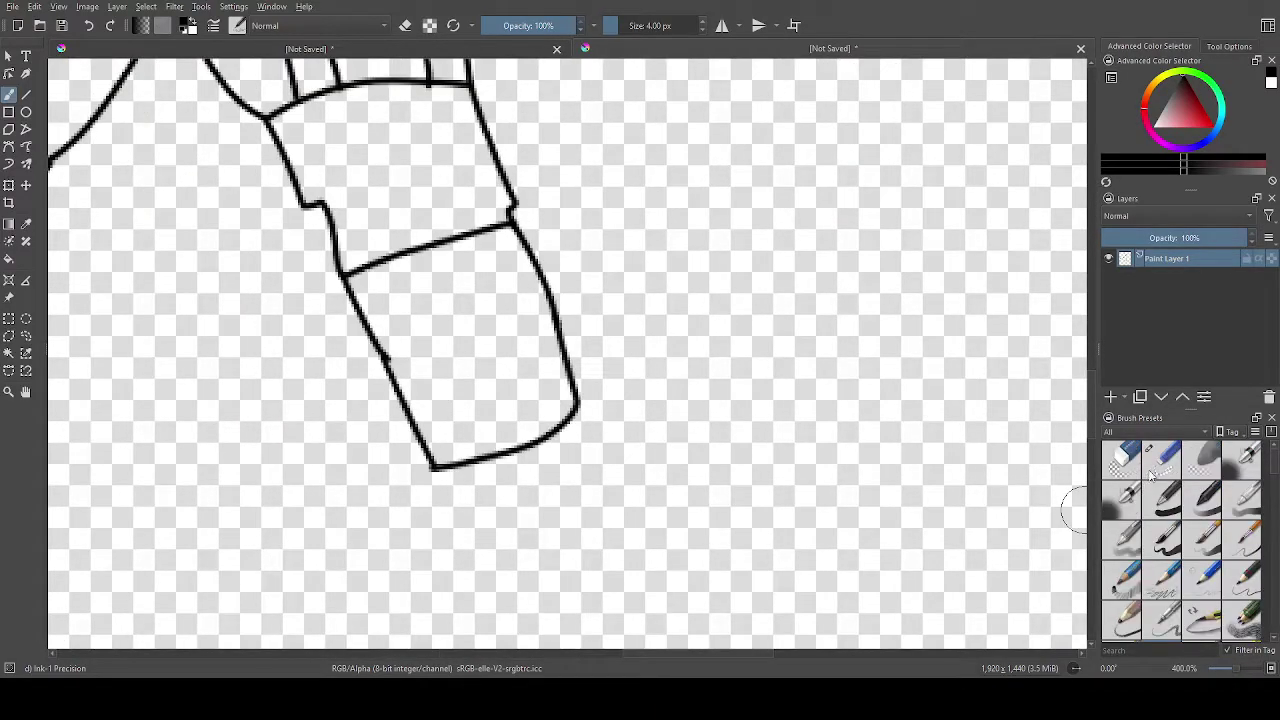
pyautogui.click(647, 26)
pyautogui.moveTo(474, 211)
pyautogui.mouseDown()
pyautogui.moveTo(443, 235)
pyautogui.moveTo(519, 490)
pyautogui.mouseUp()
pyautogui.scroll(-5, 700, 385)
pyautogui.scroll(3, 649, 430)
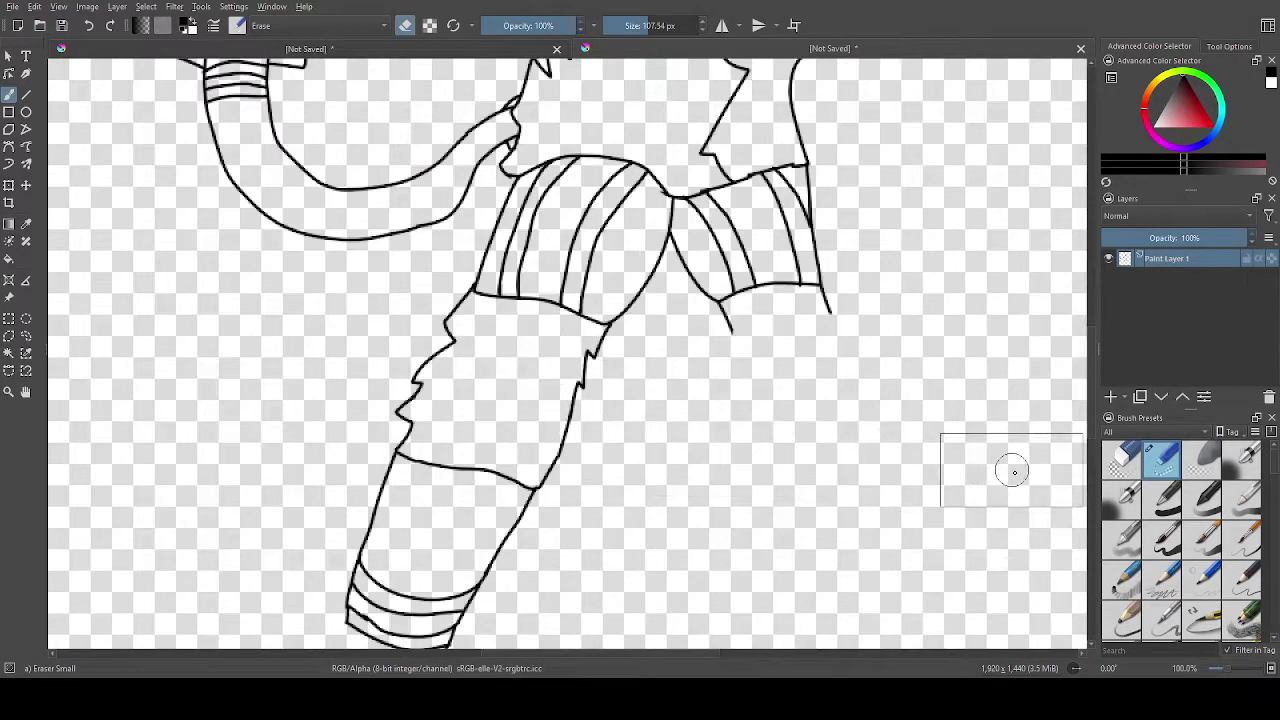
pyautogui.scroll(-1, 1160, 510)
# Draw a jagged fur edge down the inner side of the other leg with Ink-1 Precision, undoing the unwanted outer-side stroke.
pyautogui.click(1164, 518)
pyautogui.click(1163, 540)
pyautogui.scroll(2, 791, 381)
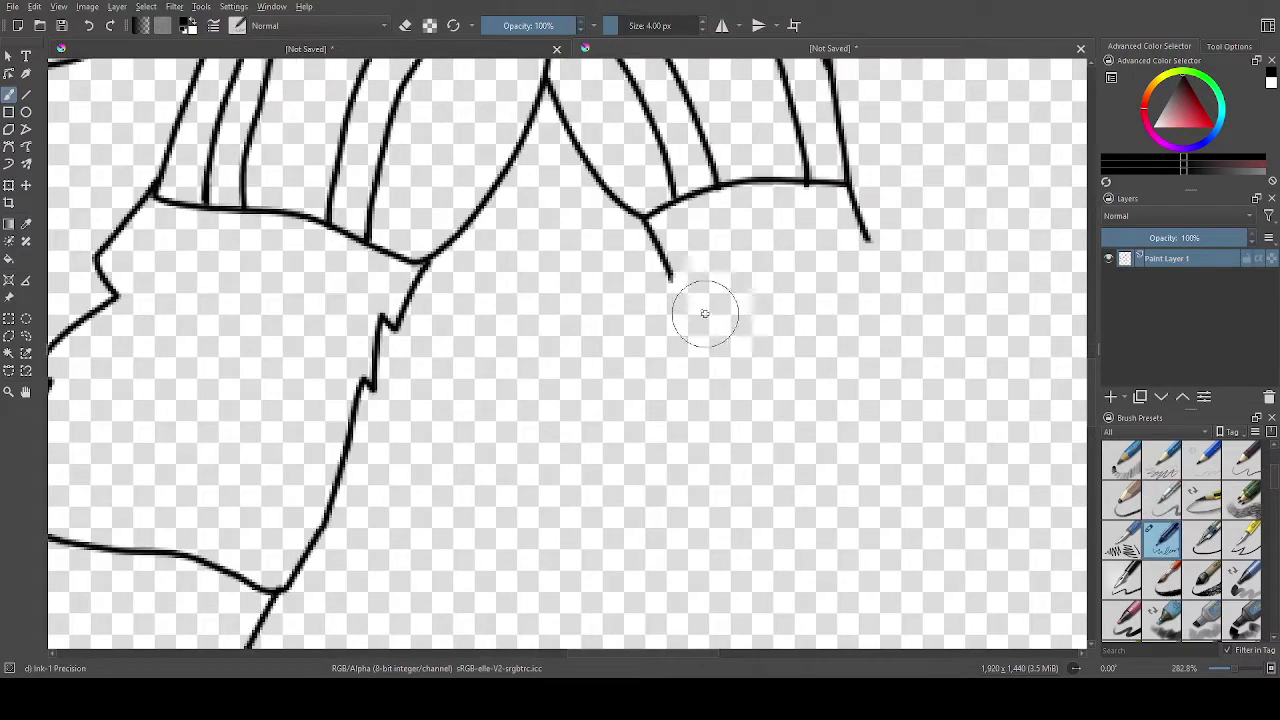
pyautogui.moveTo(667, 273)
pyautogui.mouseDown()
pyautogui.moveTo(700, 284)
pyautogui.moveTo(660, 349)
pyautogui.moveTo(697, 374)
pyautogui.moveTo(666, 457)
pyautogui.moveTo(690, 468)
pyautogui.mouseUp()
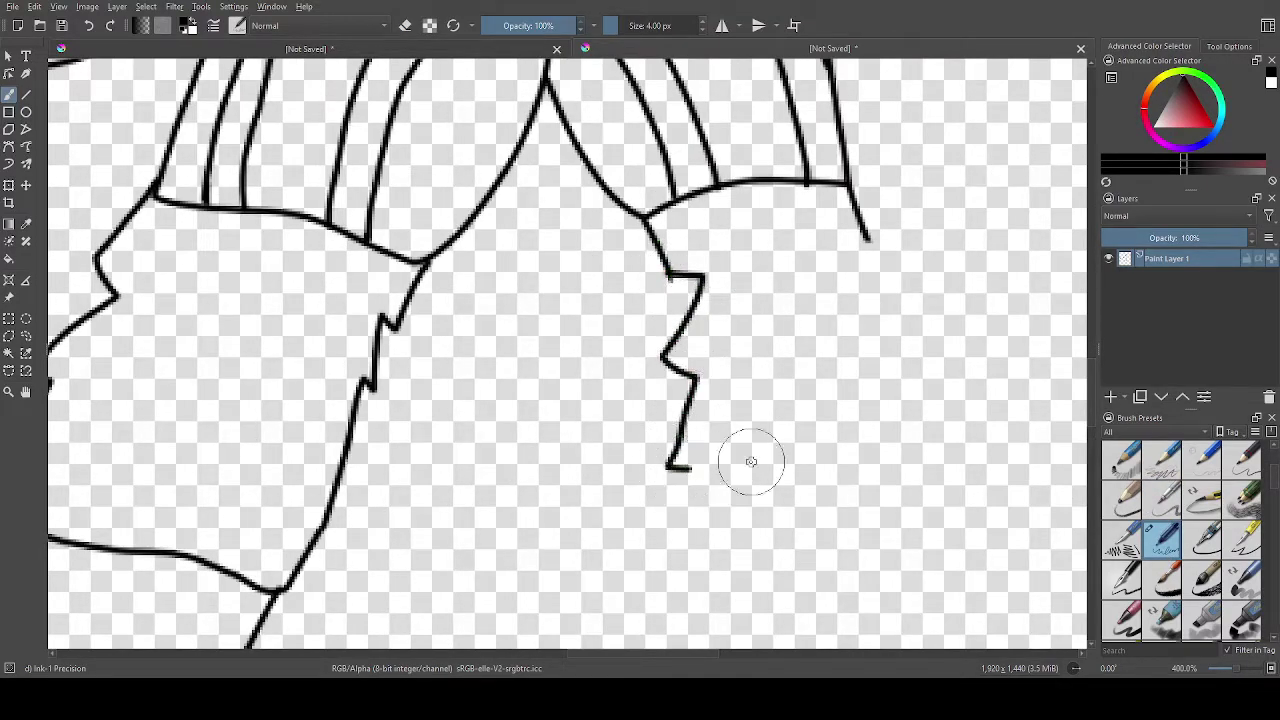
pyautogui.moveTo(867, 234)
pyautogui.mouseDown()
pyautogui.moveTo(884, 328)
pyautogui.moveTo(924, 434)
pyautogui.moveTo(904, 448)
pyautogui.moveTo(910, 510)
pyautogui.mouseUp()
pyautogui.scroll(-3, 691, 463)
pyautogui.scroll(2, 727, 460)
pyautogui.hotkey('ctrl', 'z')
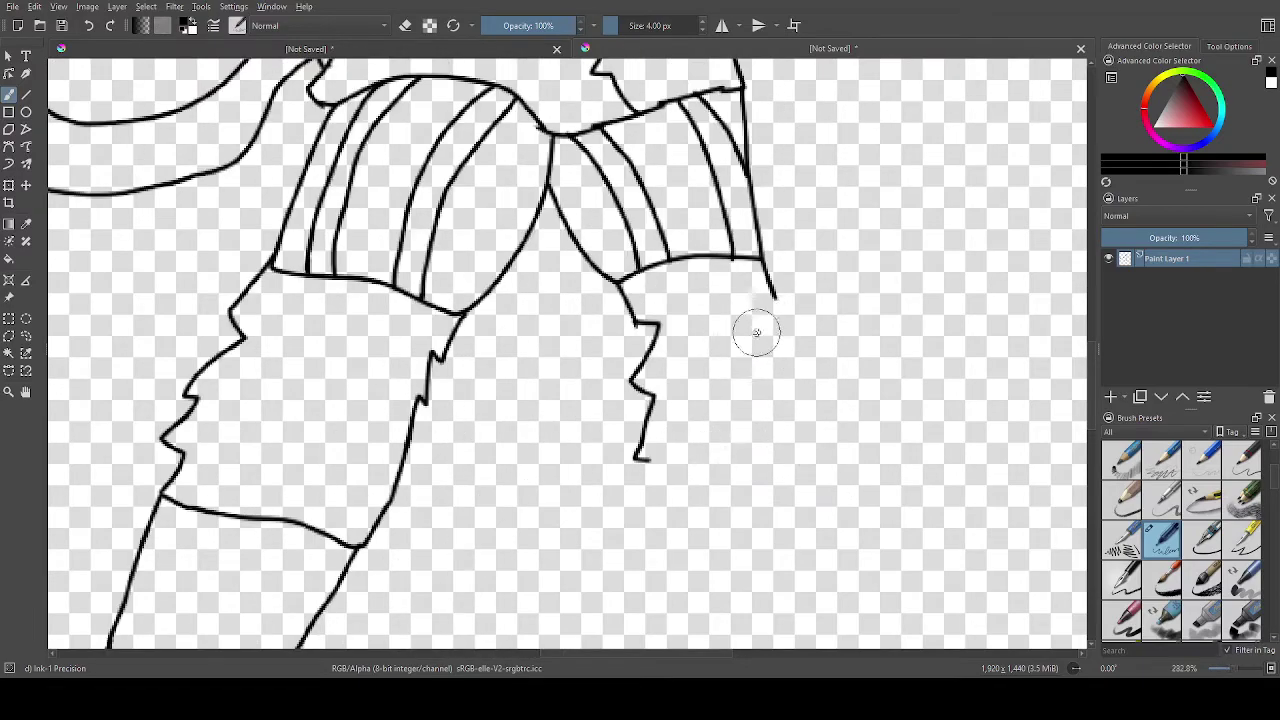
# Draw the outer fur edge and curved lower edge of the other leg, and erase the overlapping strokes at its inner corner.
pyautogui.moveTo(773, 291)
pyautogui.mouseDown()
pyautogui.moveTo(797, 325)
pyautogui.moveTo(818, 430)
pyautogui.mouseUp()
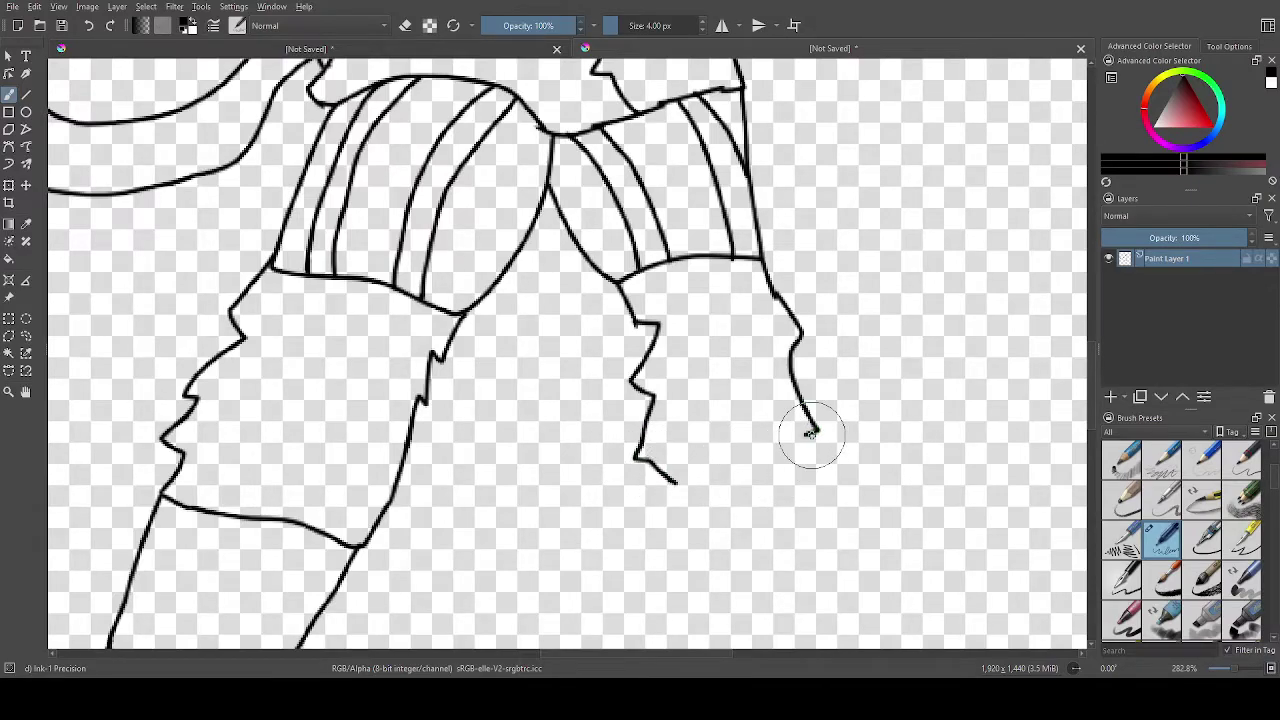
pyautogui.moveTo(800, 434)
pyautogui.mouseDown()
pyautogui.moveTo(699, 466)
pyautogui.moveTo(663, 450)
pyautogui.mouseUp()
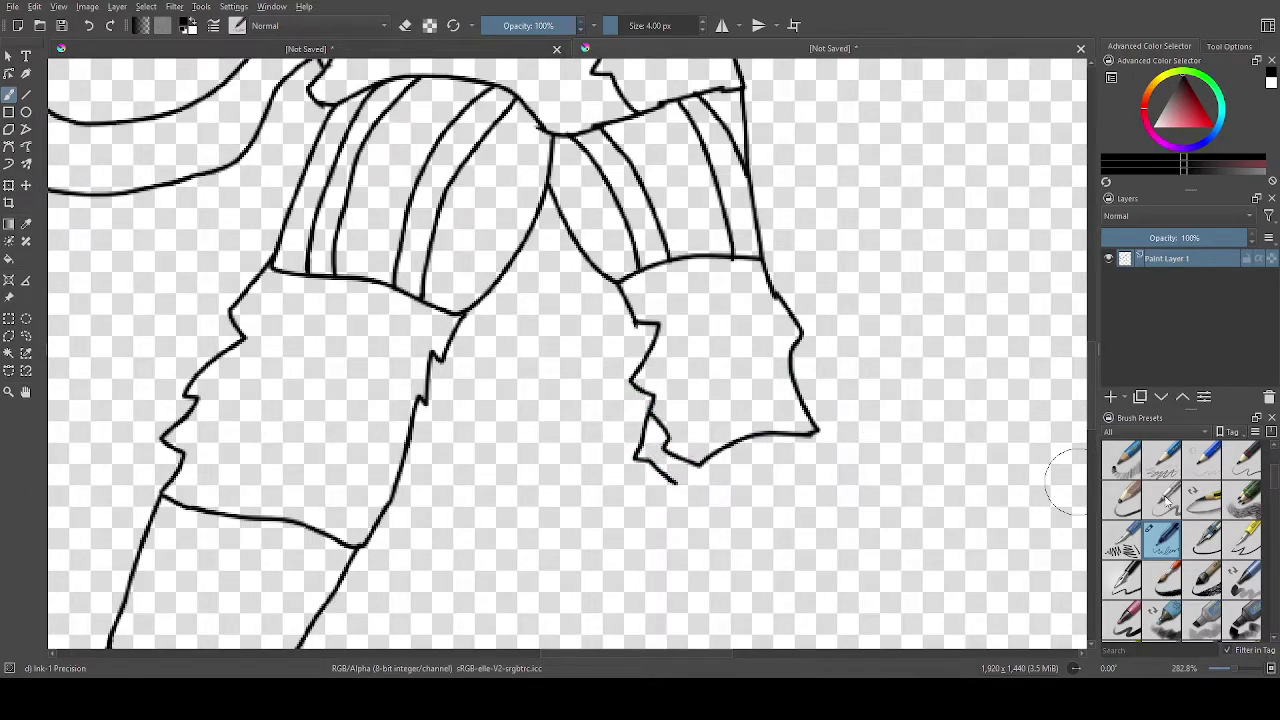
pyautogui.scroll(-3, 1181, 546)
pyautogui.click(1161, 458)
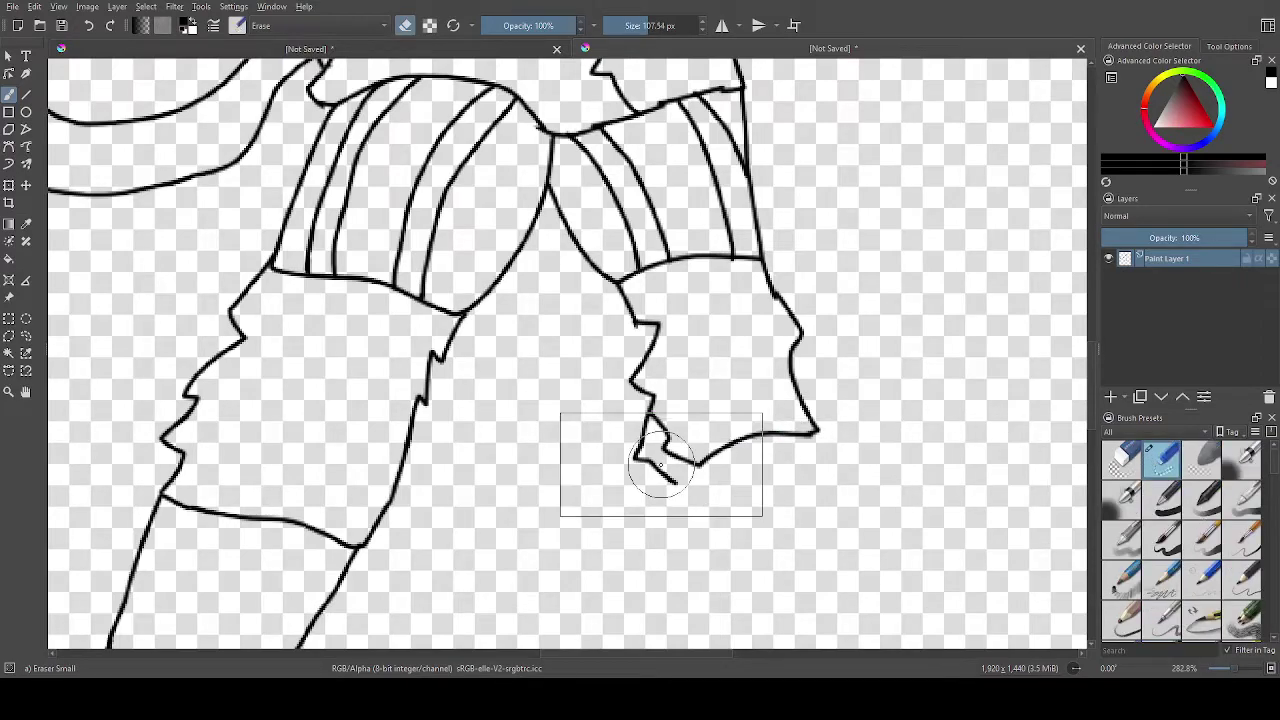
pyautogui.moveTo(548, 470); pyautogui.dragTo(567, 523)
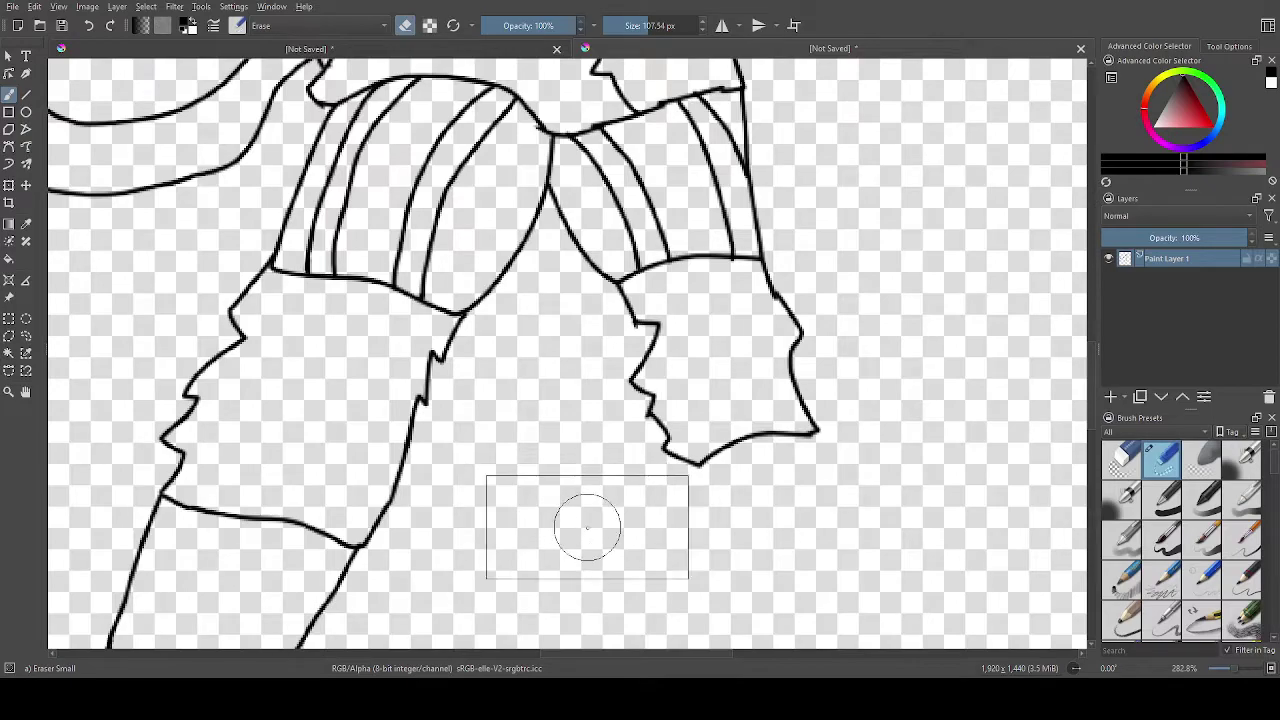
pyautogui.scroll(1, 1165, 540)
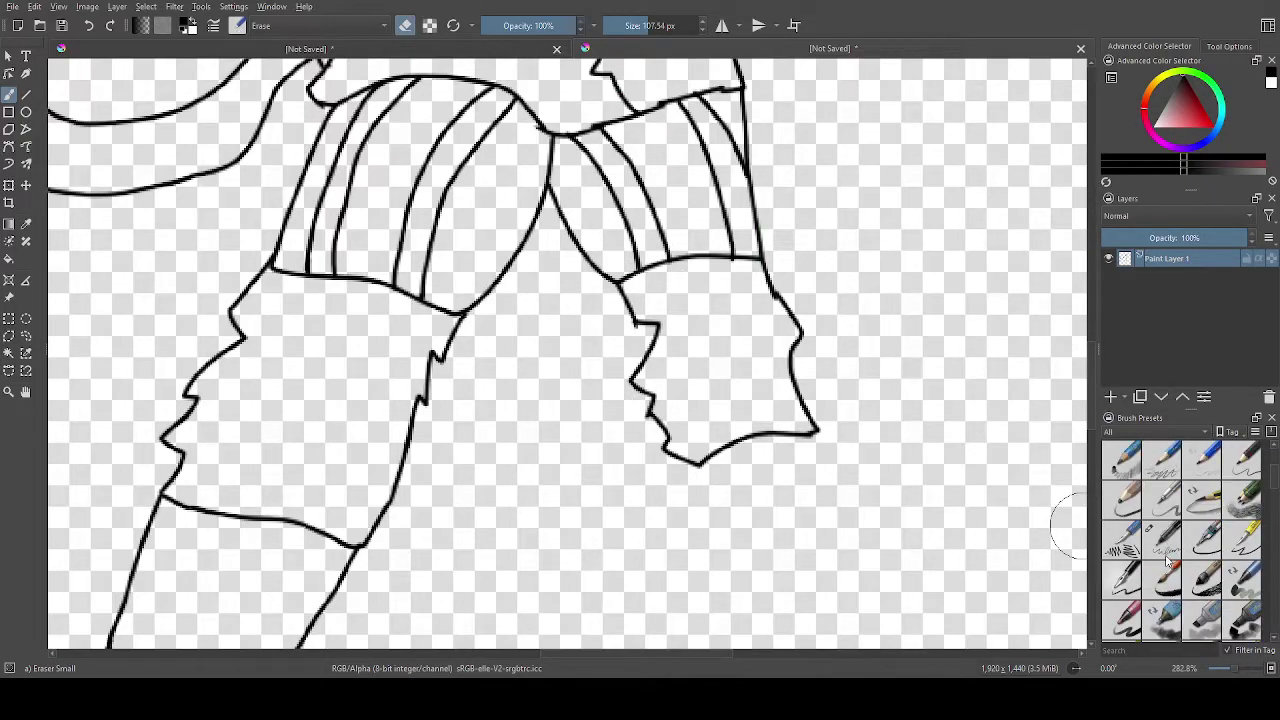
# Draw a slanted lower-leg section below the other leg's fur with Ink-1 Precision and close its end with a curve.
pyautogui.click(1161, 540)
pyautogui.scroll(-4, 766, 523)
pyautogui.scroll(3, 789, 582)
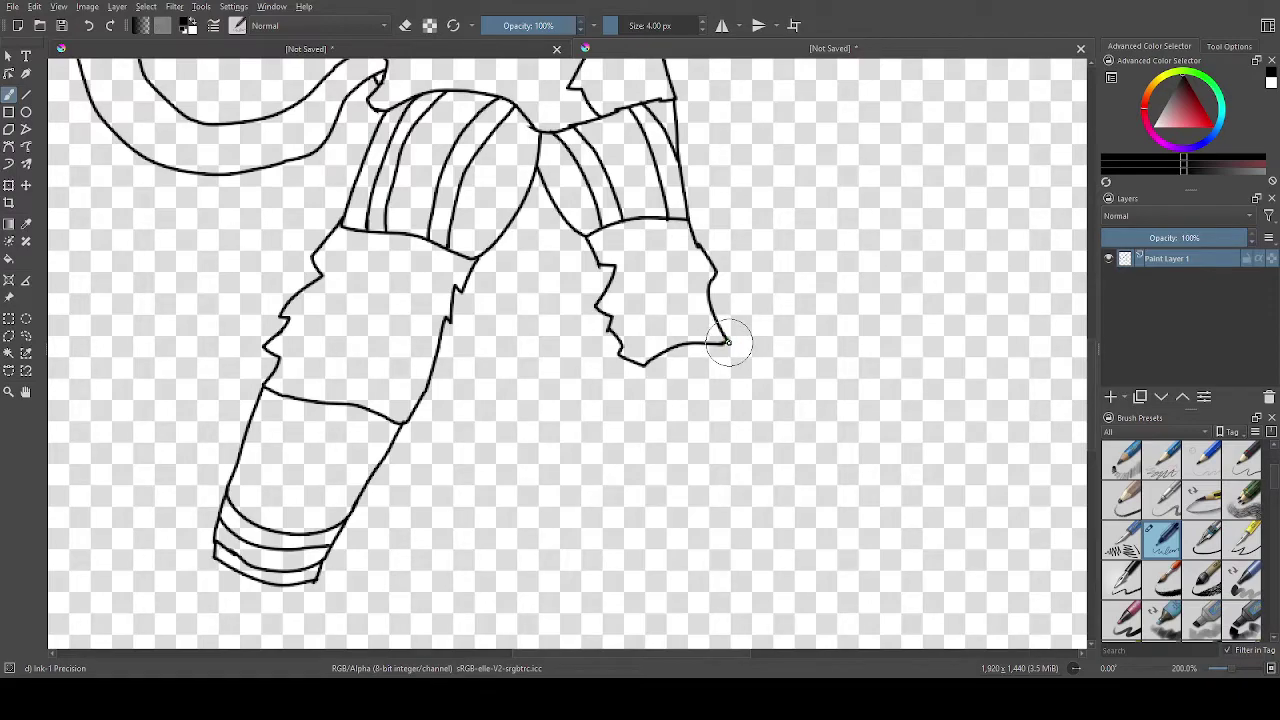
pyautogui.moveTo(727, 340); pyautogui.dragTo(780, 412)
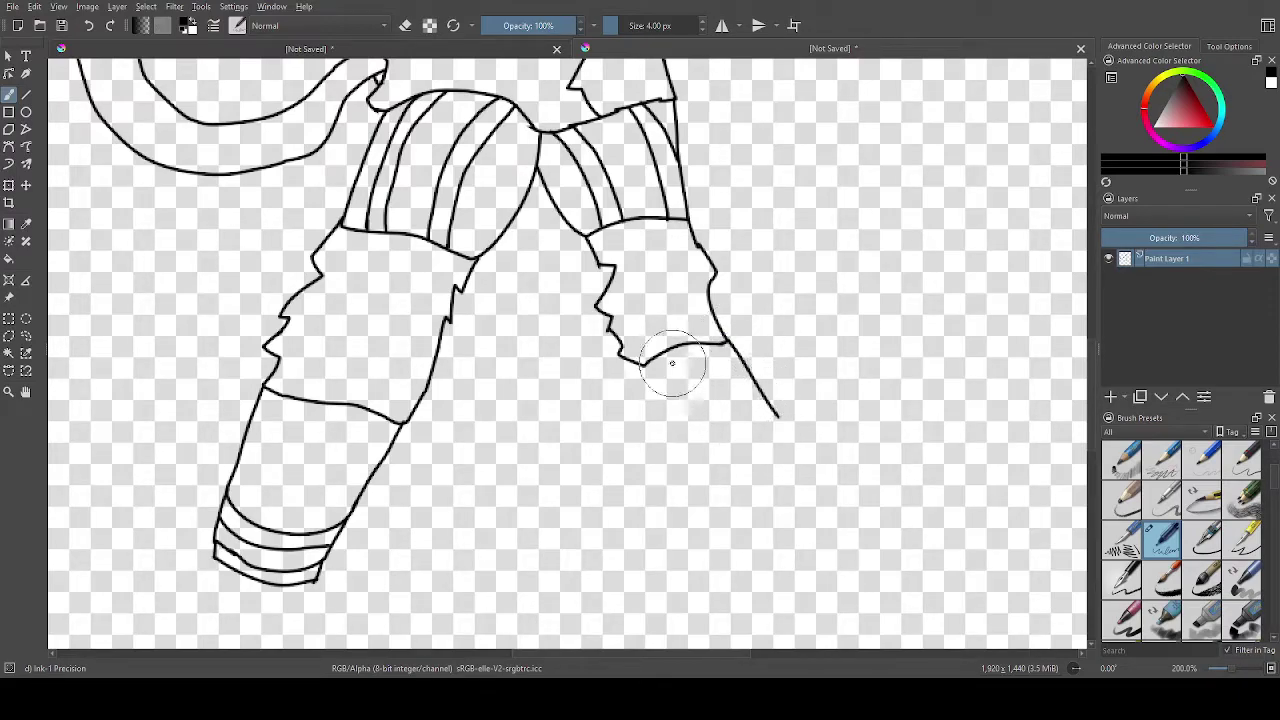
pyautogui.scroll(1, 623, 363)
pyautogui.moveTo(635, 368); pyautogui.dragTo(712, 474)
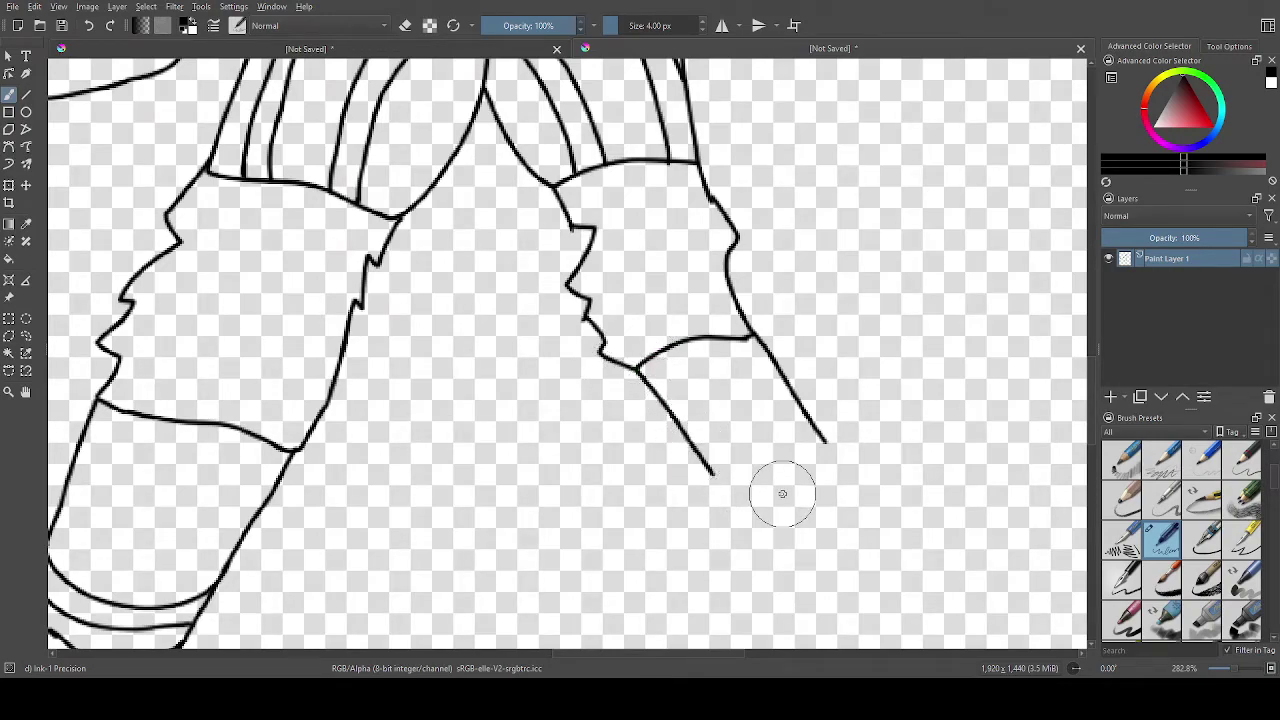
pyautogui.scroll(-3, 782, 493)
pyautogui.scroll(4, 751, 517)
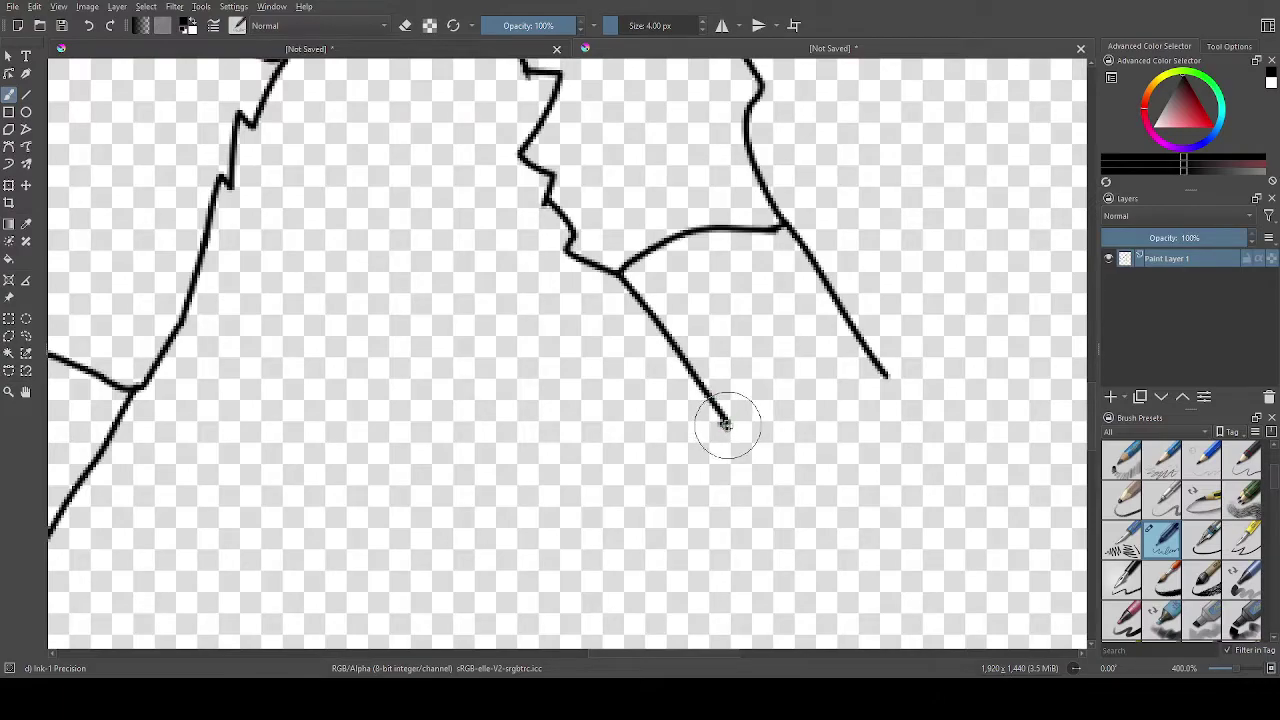
pyautogui.moveTo(724, 422)
pyautogui.mouseDown()
pyautogui.moveTo(755, 462)
pyautogui.moveTo(899, 405)
pyautogui.moveTo(885, 371)
pyautogui.mouseUp()
# Add three narrow curved bands below the closed end of the other leg, extending both side lines.
pyautogui.scroll(-5, 866, 338)
pyautogui.scroll(6, 862, 369)
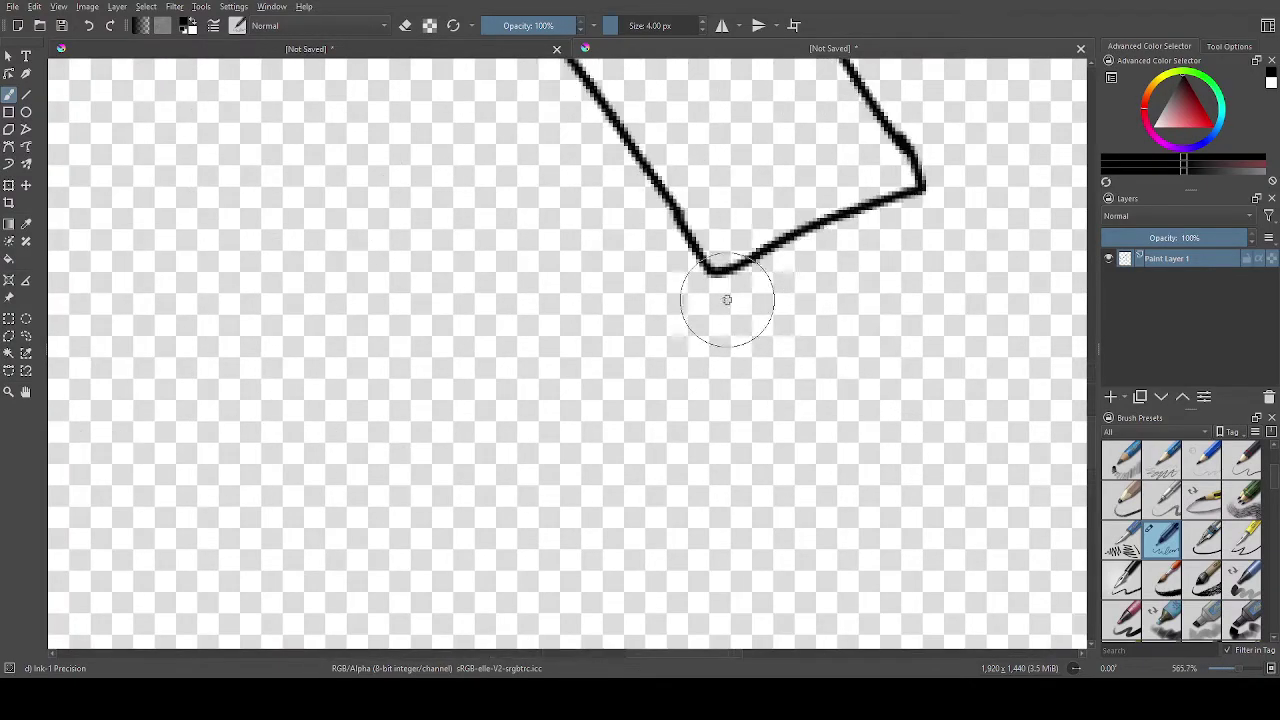
pyautogui.moveTo(711, 268)
pyautogui.mouseDown()
pyautogui.moveTo(749, 320)
pyautogui.moveTo(832, 268)
pyautogui.moveTo(959, 237)
pyautogui.moveTo(916, 184)
pyautogui.moveTo(962, 242)
pyautogui.mouseUp()
pyautogui.moveTo(752, 320)
pyautogui.mouseDown()
pyautogui.moveTo(784, 354)
pyautogui.moveTo(885, 298)
pyautogui.moveTo(959, 290)
pyautogui.moveTo(958, 240)
pyautogui.mouseUp()
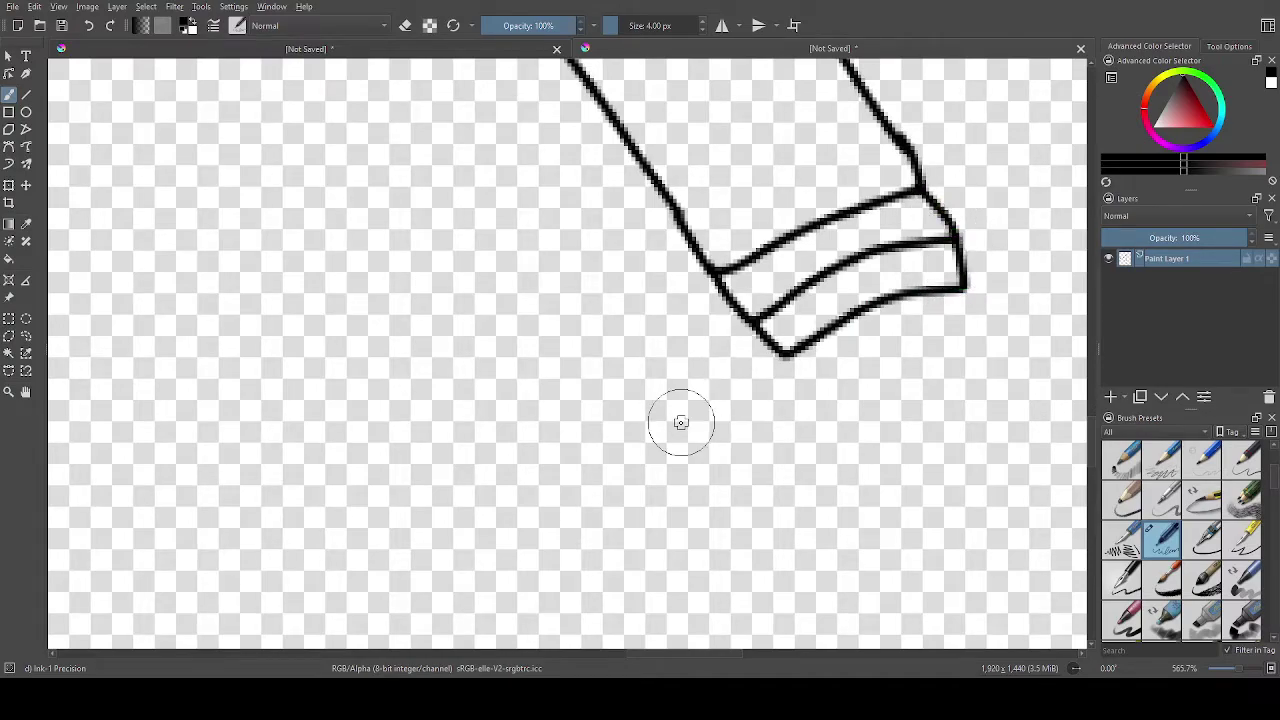
pyautogui.moveTo(785, 352)
pyautogui.mouseDown()
pyautogui.moveTo(820, 383)
pyautogui.moveTo(877, 346)
pyautogui.moveTo(968, 326)
pyautogui.moveTo(962, 285)
pyautogui.mouseUp()
pyautogui.scroll(-5, 956, 249)
# Draw the jagged heel and long sole of the tail-side foot, and erase the upturned front end of the sole.
pyautogui.scroll(4, 745, 340)
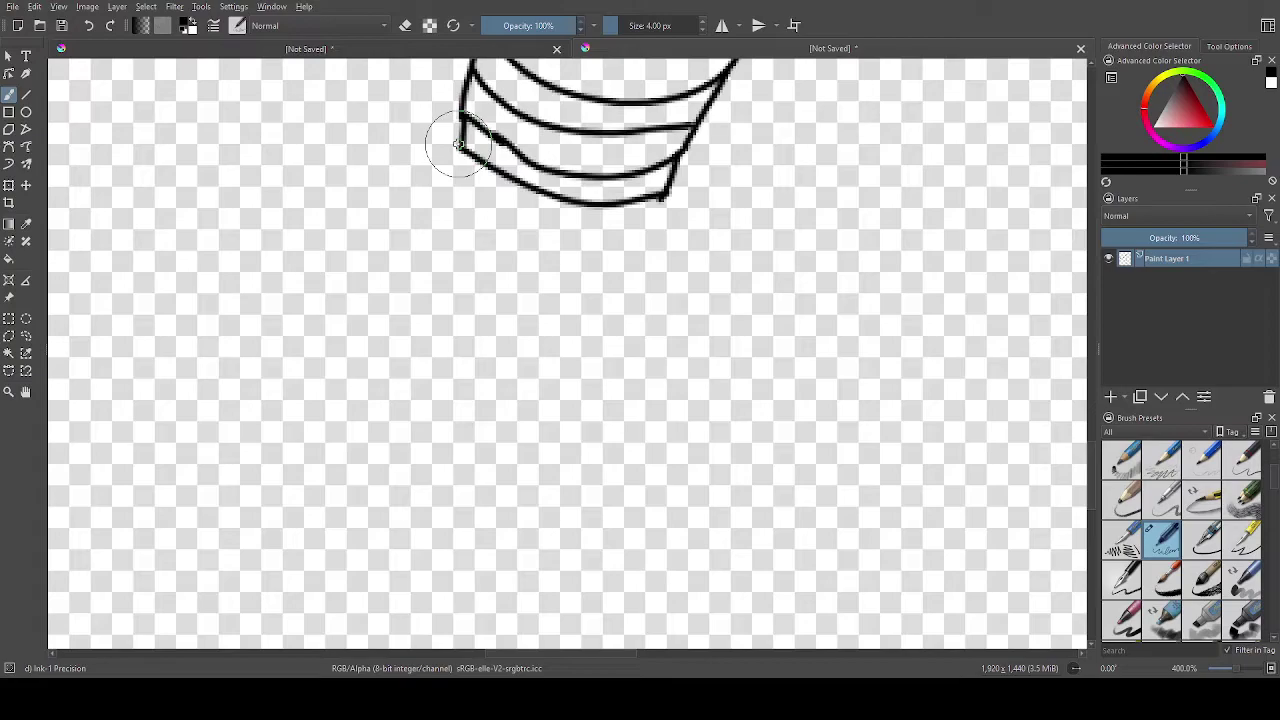
pyautogui.moveTo(459, 145)
pyautogui.mouseDown()
pyautogui.moveTo(414, 186)
pyautogui.moveTo(450, 218)
pyautogui.moveTo(398, 242)
pyautogui.moveTo(540, 322)
pyautogui.moveTo(643, 351)
pyautogui.moveTo(687, 313)
pyautogui.mouseUp()
pyautogui.scroll(3, 1268, 520)
pyautogui.click(1162, 458)
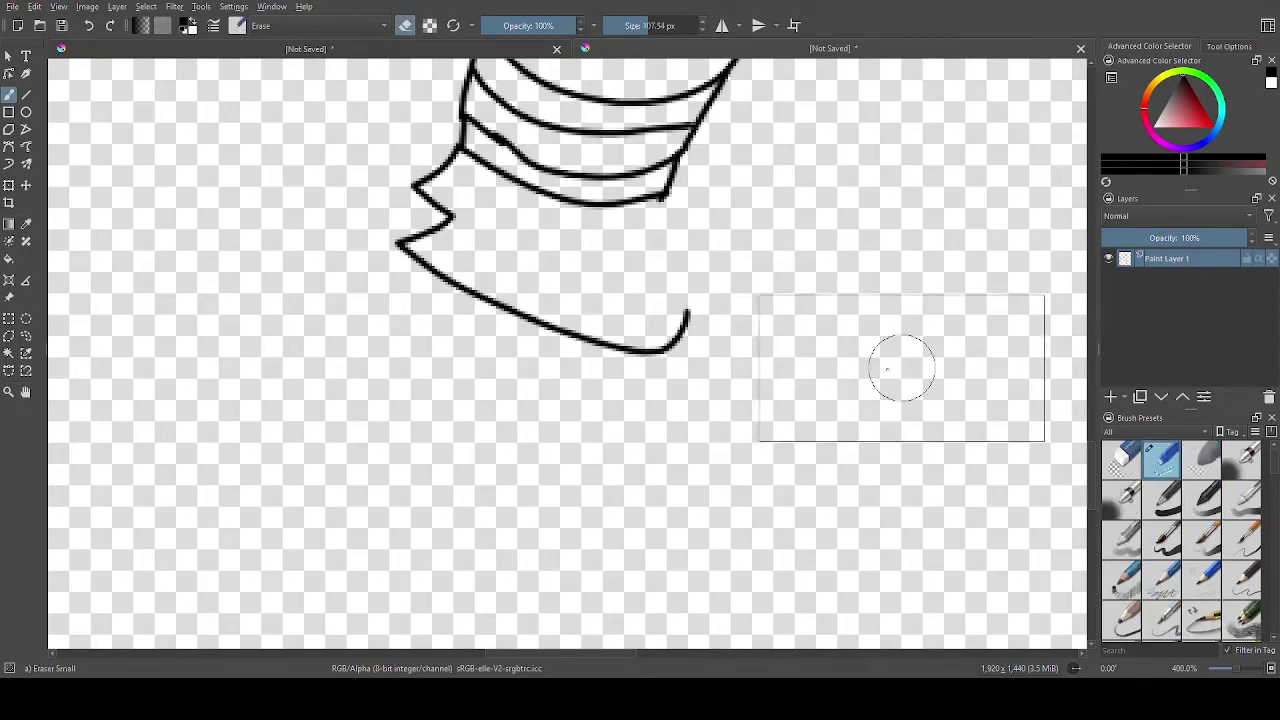
pyautogui.click(731, 337)
# Extend the sole with Ink-1 Precision into a large rounded front toe and draw a second toe arc behind it.
pyautogui.scroll(-3, 1215, 570)
pyautogui.click(1162, 538)
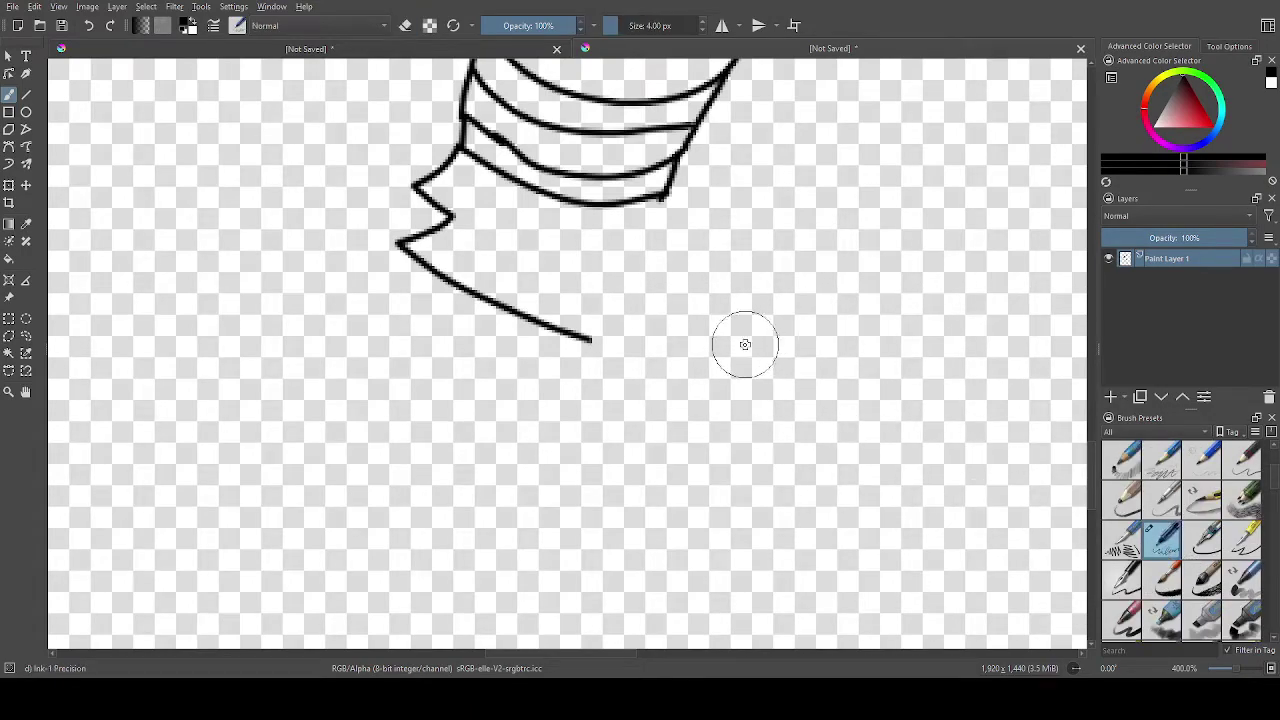
pyautogui.moveTo(586, 339)
pyautogui.mouseDown()
pyautogui.moveTo(736, 406)
pyautogui.moveTo(765, 395)
pyautogui.moveTo(763, 342)
pyautogui.moveTo(736, 312)
pyautogui.moveTo(662, 303)
pyautogui.moveTo(608, 333)
pyautogui.mouseUp()
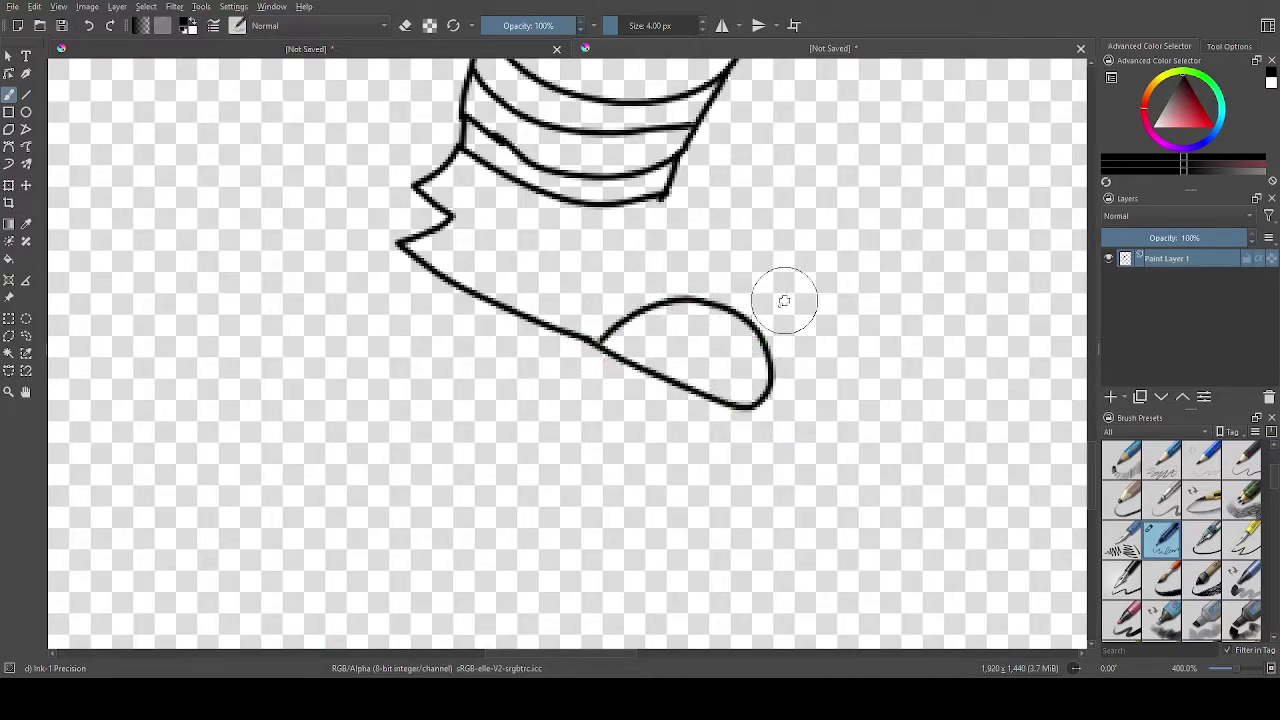
pyautogui.moveTo(769, 376)
pyautogui.mouseDown()
pyautogui.moveTo(783, 301)
pyautogui.moveTo(767, 283)
pyautogui.moveTo(729, 270)
pyautogui.moveTo(655, 298)
pyautogui.mouseUp()
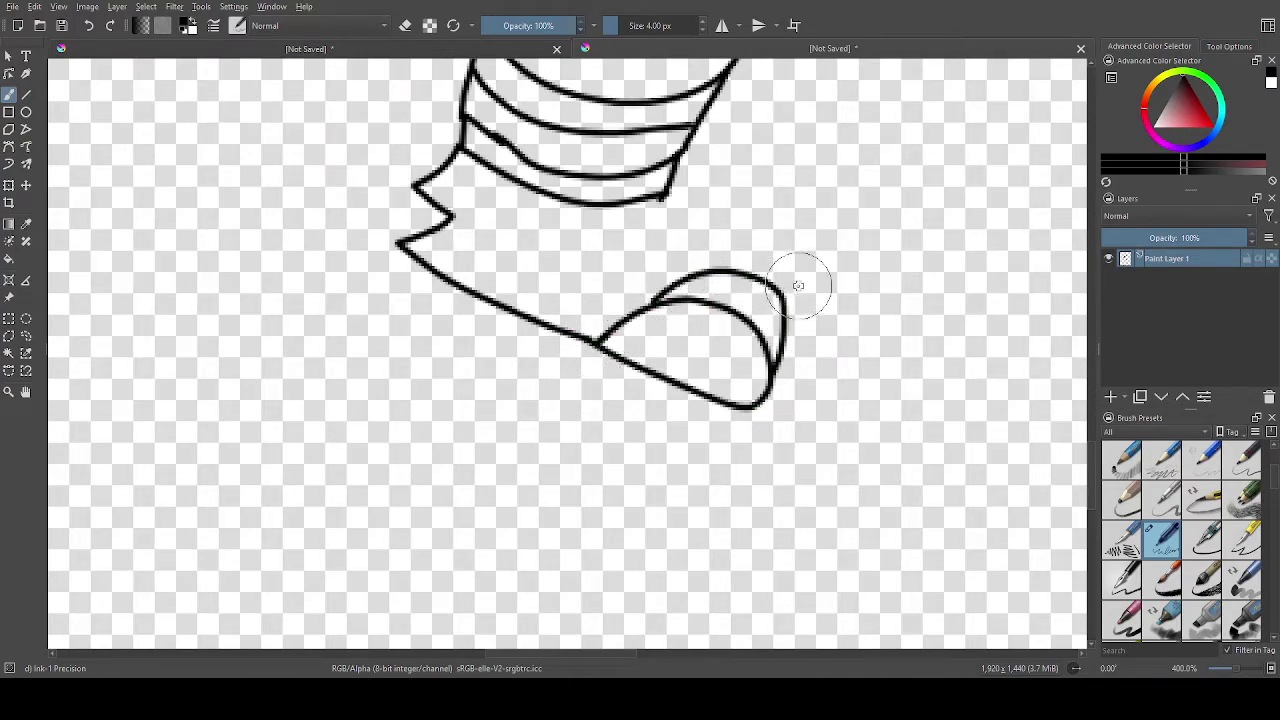
# Draw the top of the tail-side foot from the ankle and add a third toe arc, undoing and redrawing its outline.
pyautogui.moveTo(662, 193)
pyautogui.mouseDown()
pyautogui.moveTo(669, 214)
pyautogui.moveTo(727, 244)
pyautogui.mouseUp()
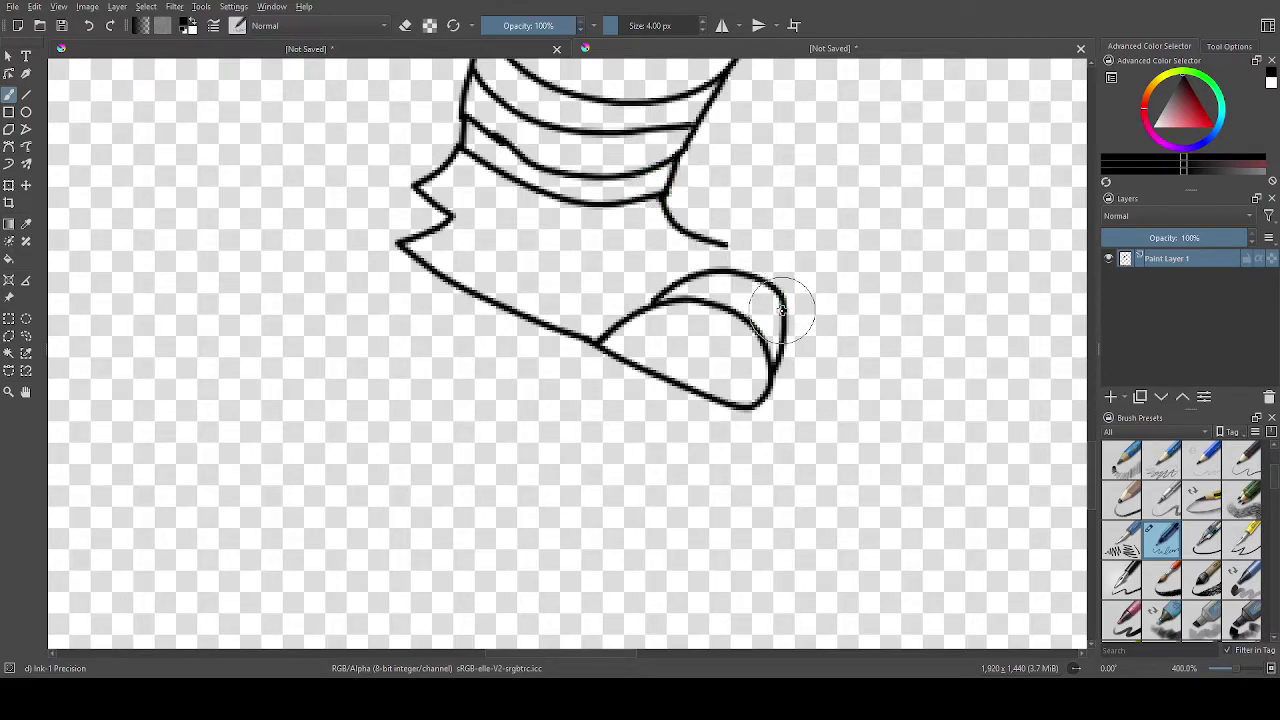
pyautogui.moveTo(783, 305)
pyautogui.mouseDown()
pyautogui.moveTo(779, 274)
pyautogui.moveTo(727, 243)
pyautogui.mouseUp()
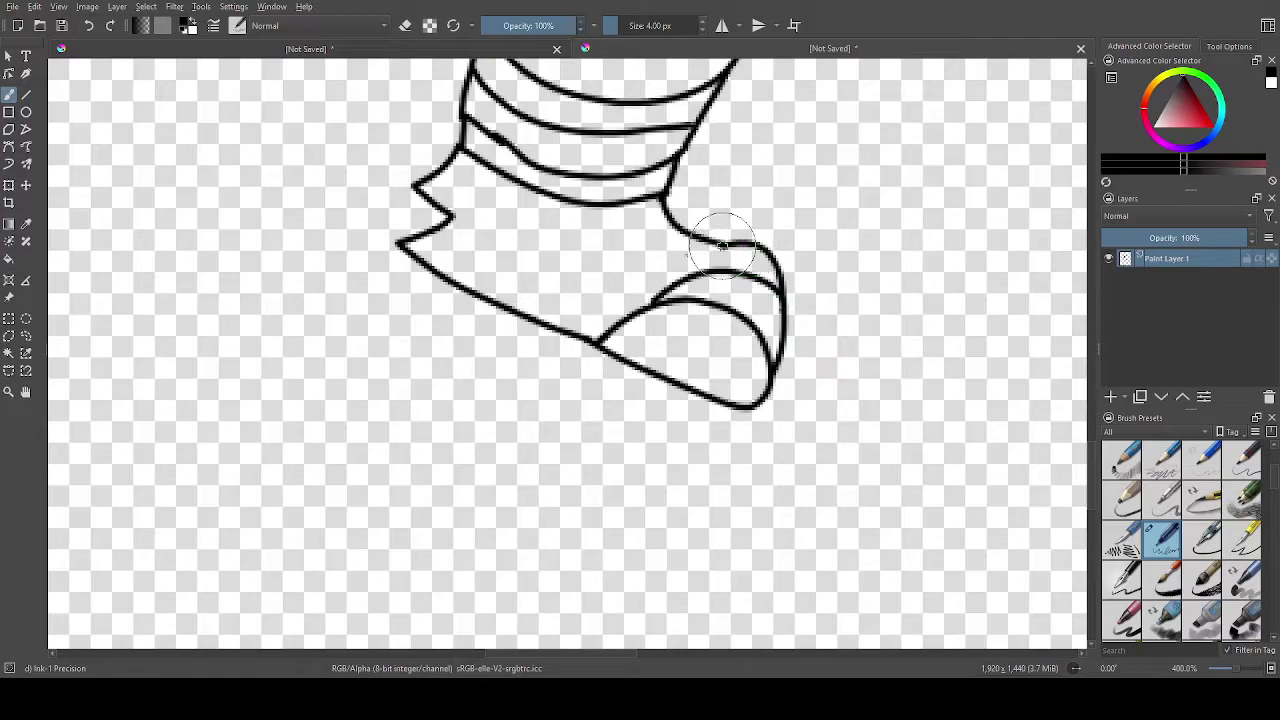
pyautogui.scroll(2, 667, 283)
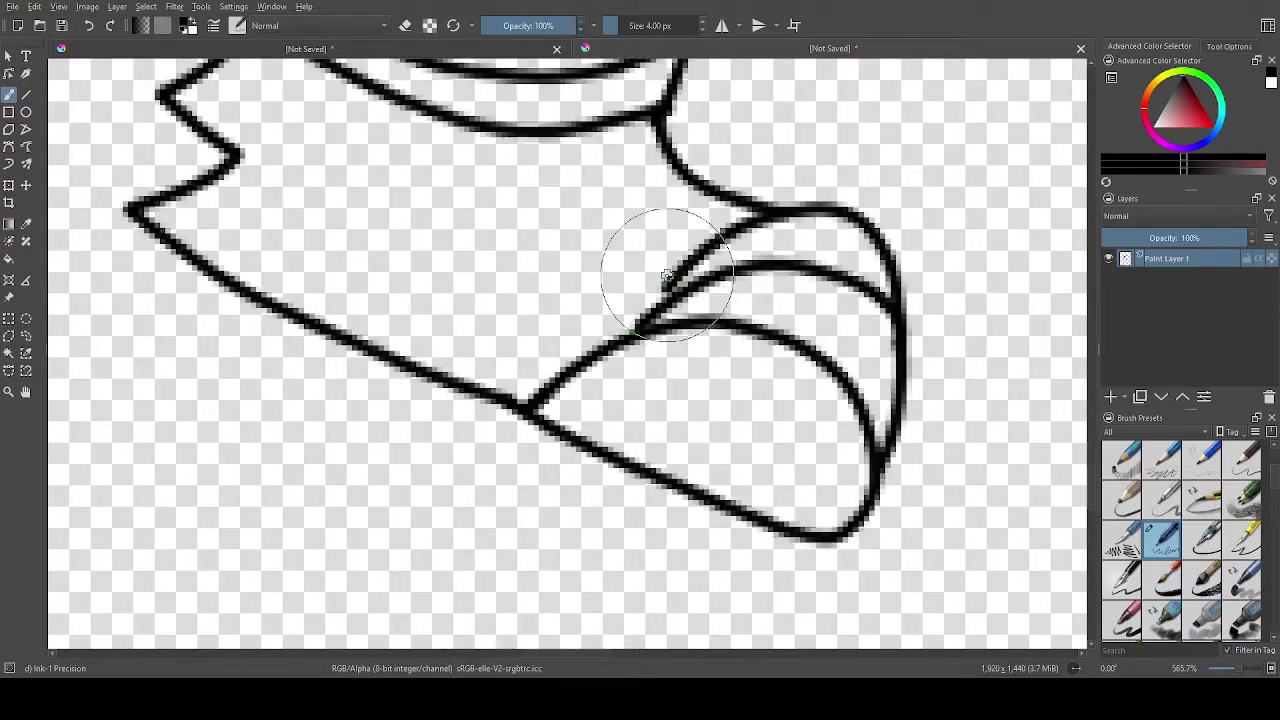
pyautogui.hotkey('ctrl', 'z')
pyautogui.moveTo(768, 218)
pyautogui.mouseDown()
pyautogui.moveTo(831, 227)
pyautogui.moveTo(898, 310)
pyautogui.mouseUp()
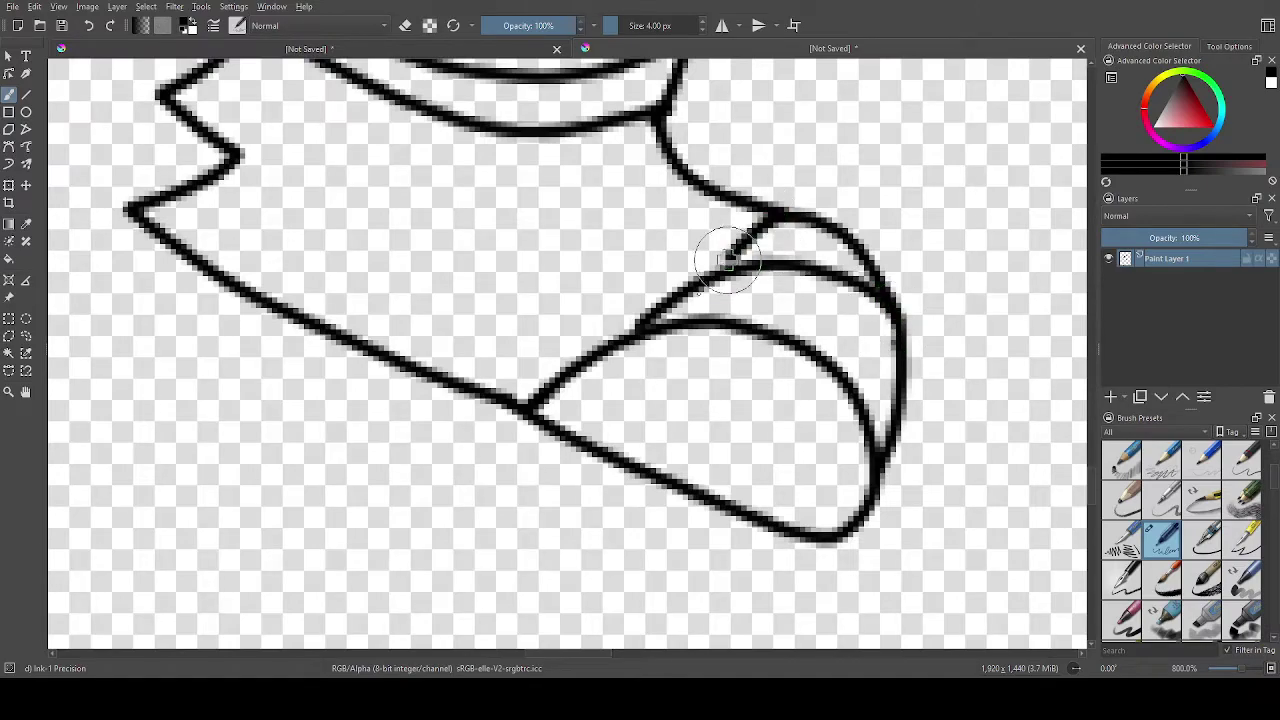
pyautogui.scroll(-10, 943, 120)
pyautogui.scroll(7, 988, 155)
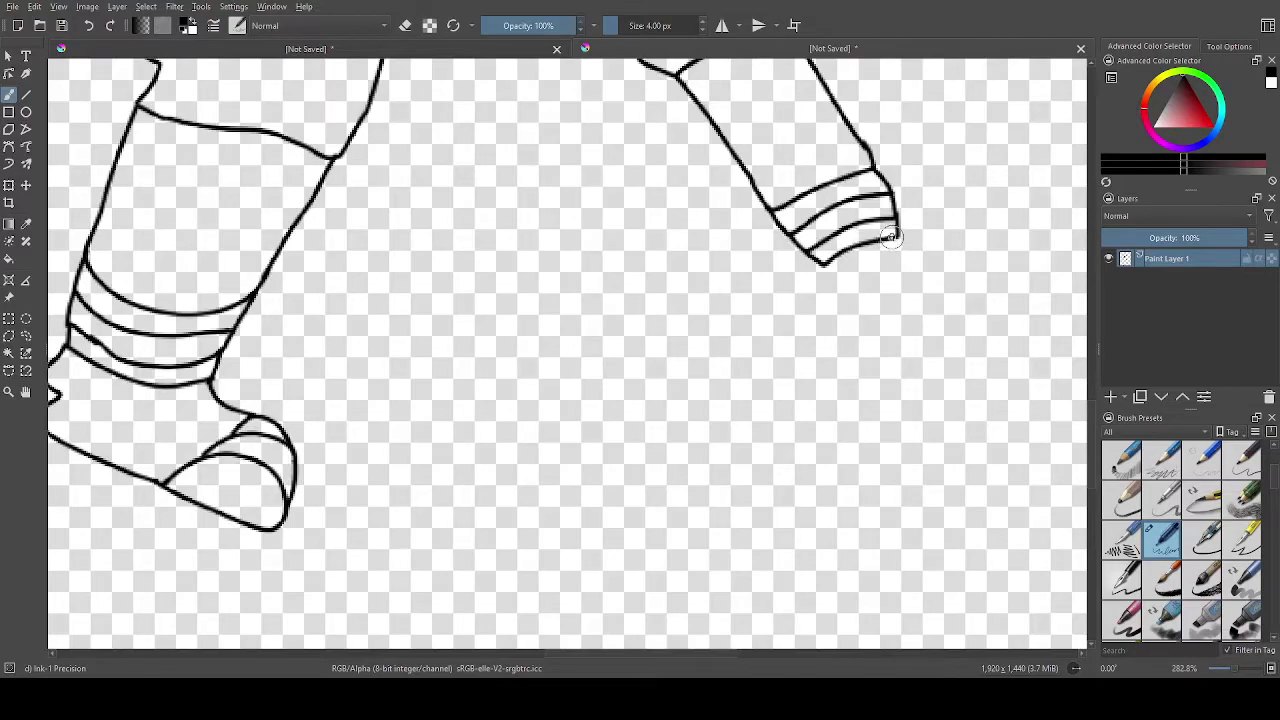
pyautogui.scroll(-2, 296, 380)
pyautogui.scroll(4, 862, 447)
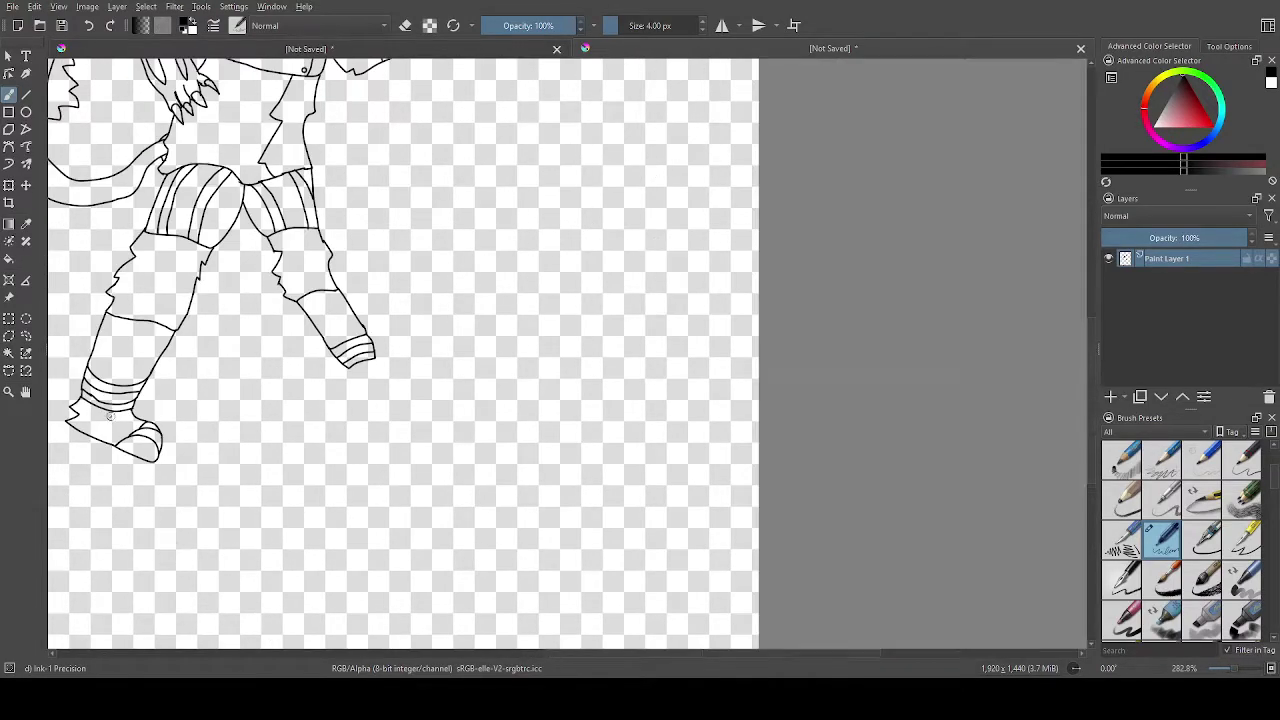
pyautogui.click(1165, 462)
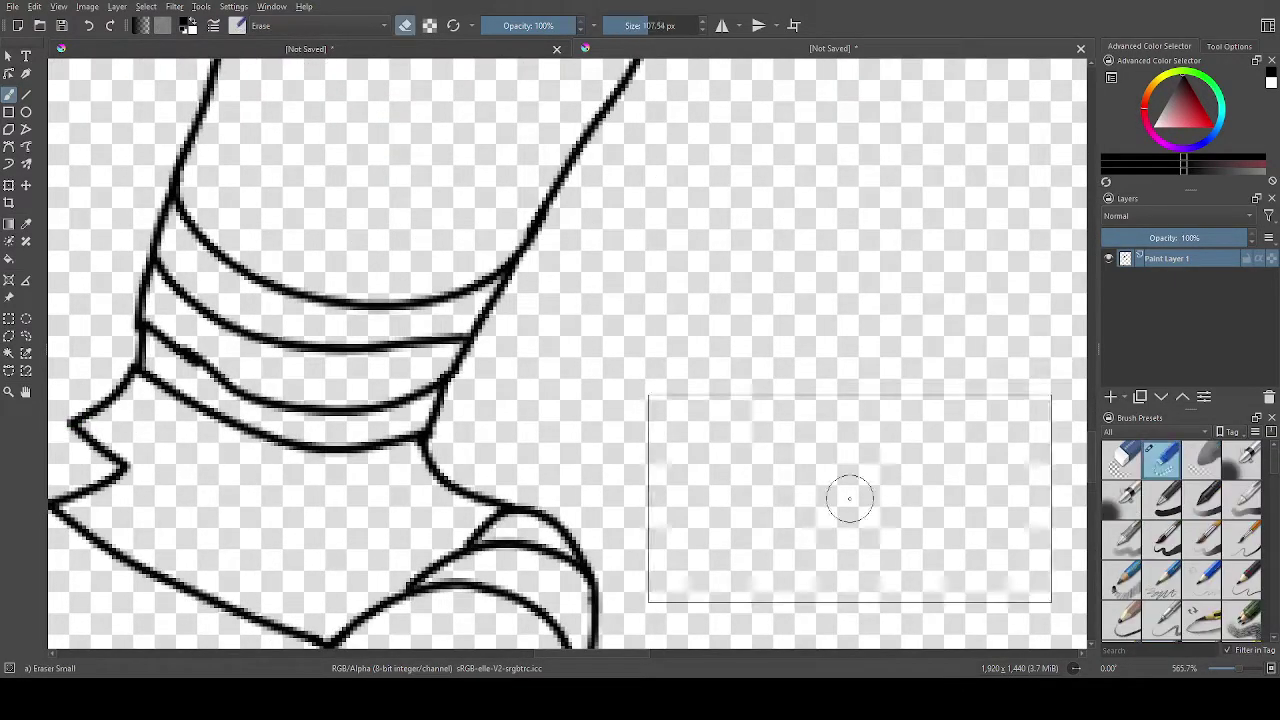
pyautogui.scroll(-4, 931, 489)
pyautogui.scroll(2, 543, 520)
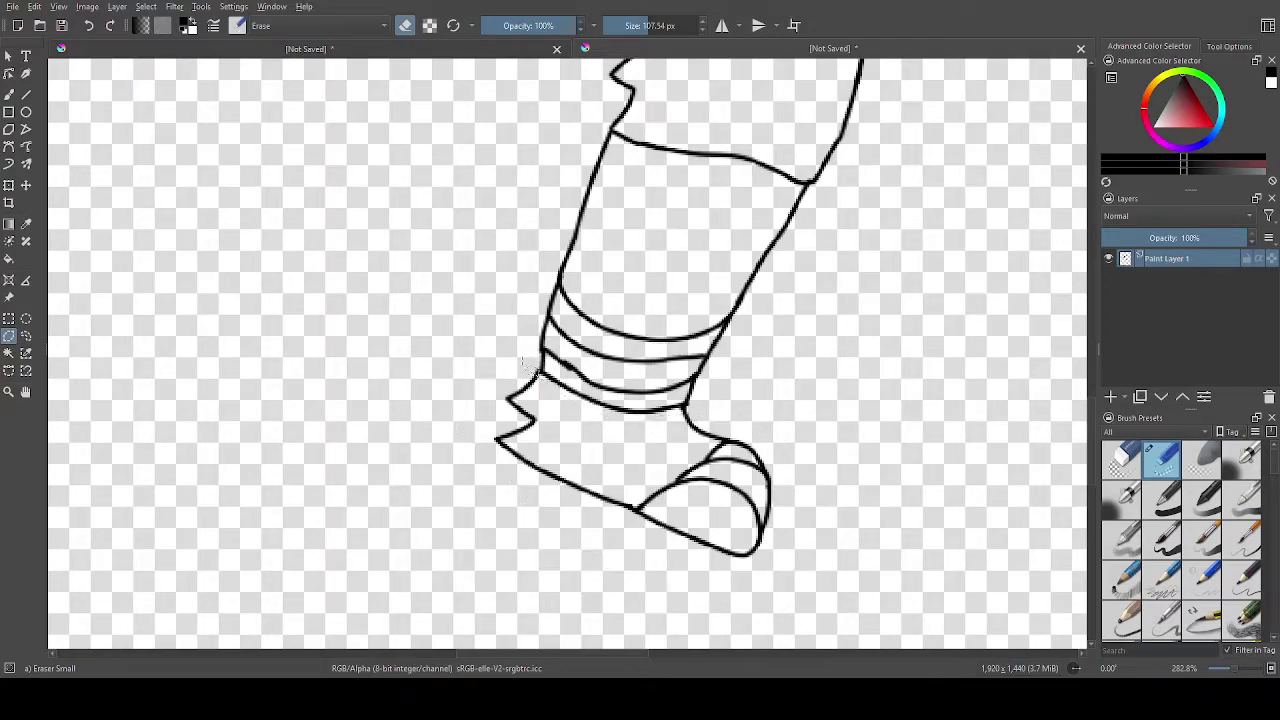
pyautogui.scroll(-6, 528, 378)
pyautogui.scroll(3, 668, 303)
pyautogui.scroll(-7, 668, 299)
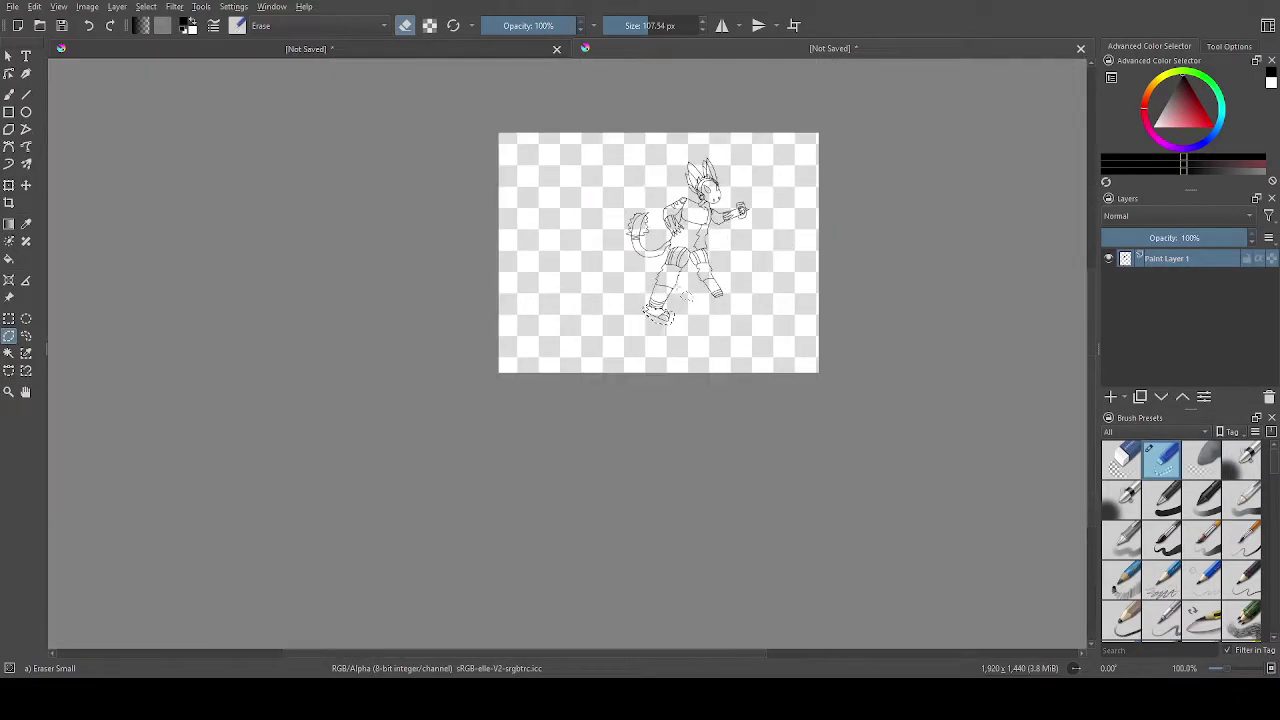
pyautogui.scroll(3, 683, 292)
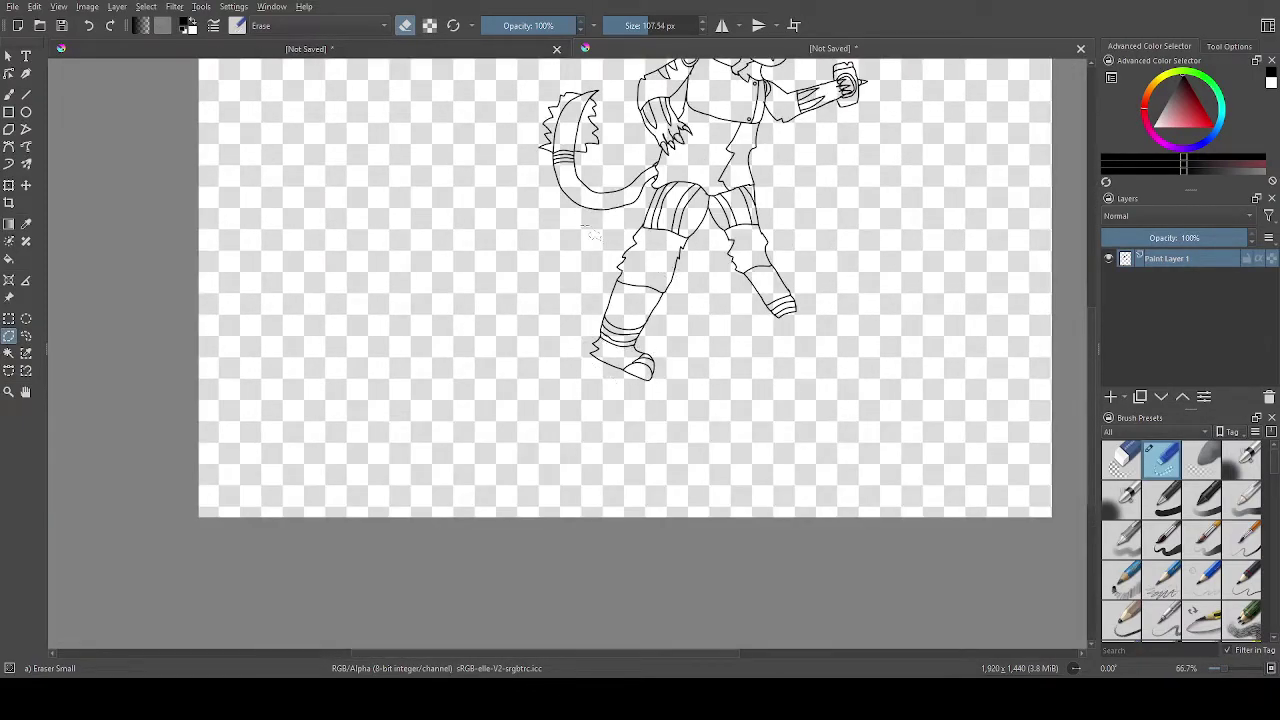
pyautogui.scroll(2, 667, 231)
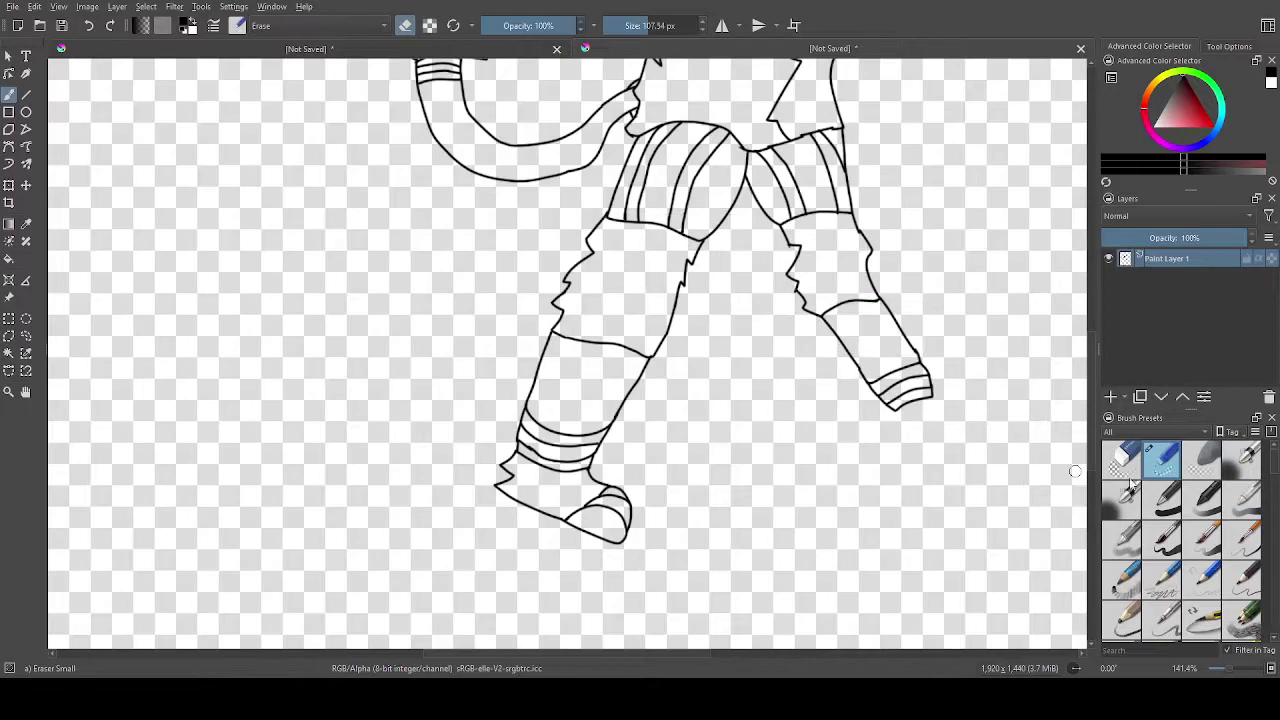
# With Ink-1 Precision, extend the cup-side leg's front line below the bands and draw a notched heel line opposite it.
pyautogui.scroll(-2, 1212, 510)
pyautogui.click(1162, 540)
pyautogui.scroll(2, 1000, 490)
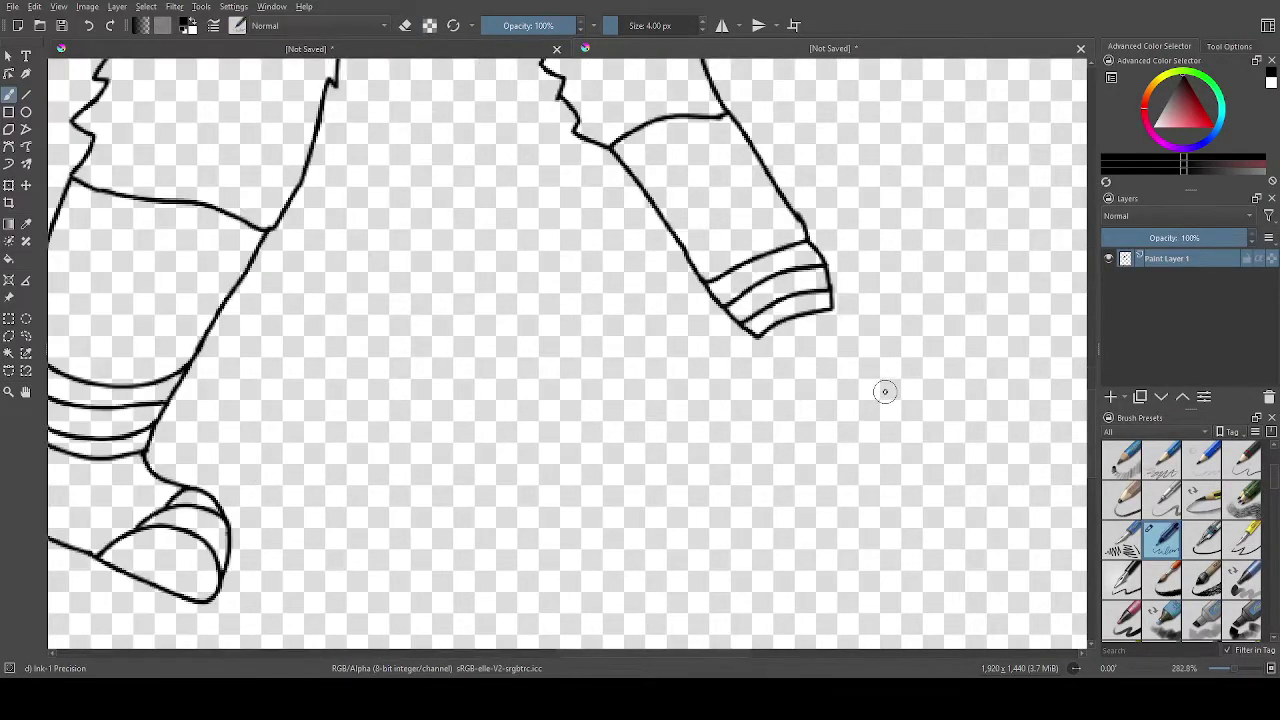
pyautogui.moveTo(832, 305); pyautogui.dragTo(865, 381)
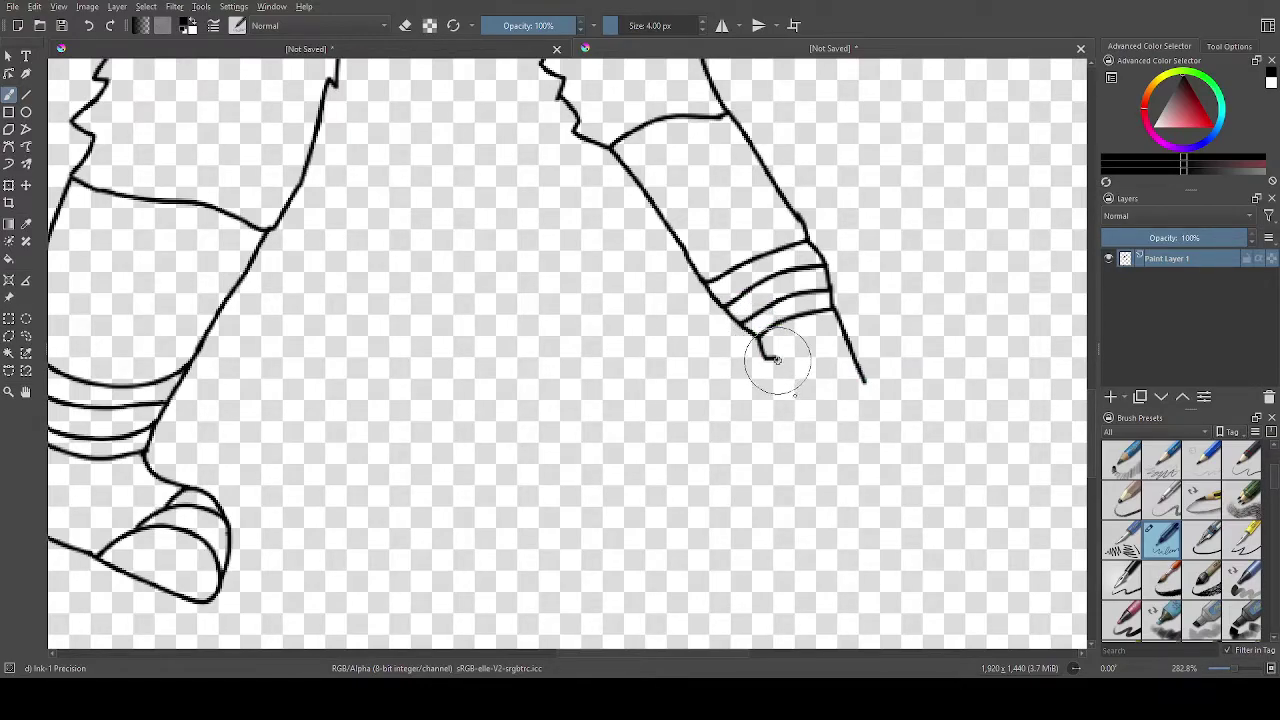
pyautogui.moveTo(790, 392); pyautogui.dragTo(795, 410)
# Try drawing three rounded, downward-pointing toes between the two side lines of the cup-side foot.
pyautogui.scroll(2, 862, 437)
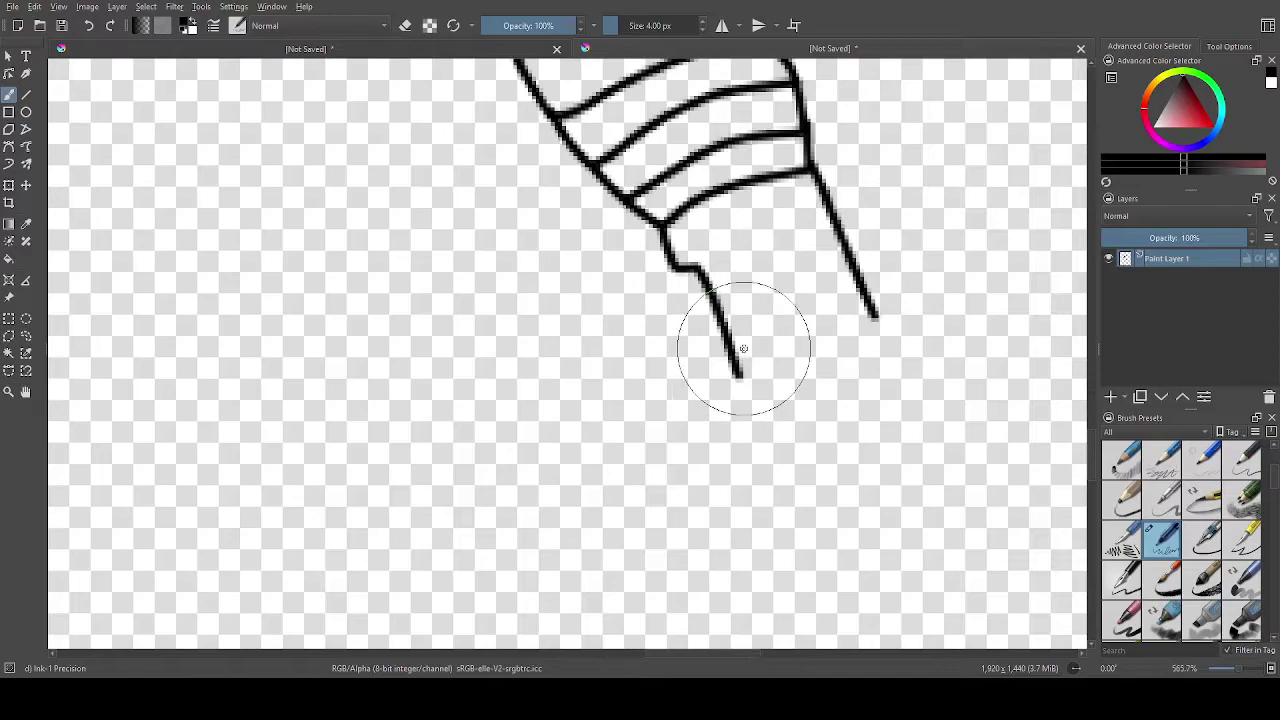
pyautogui.moveTo(728, 352)
pyautogui.mouseDown()
pyautogui.moveTo(781, 339)
pyautogui.moveTo(797, 394)
pyautogui.moveTo(786, 422)
pyautogui.moveTo(739, 369)
pyautogui.moveTo(770, 316)
pyautogui.moveTo(827, 340)
pyautogui.moveTo(837, 378)
pyautogui.moveTo(803, 418)
pyautogui.mouseUp()
pyautogui.moveTo(871, 305)
pyautogui.mouseDown()
pyautogui.moveTo(866, 370)
pyautogui.moveTo(850, 380)
pyautogui.mouseUp()
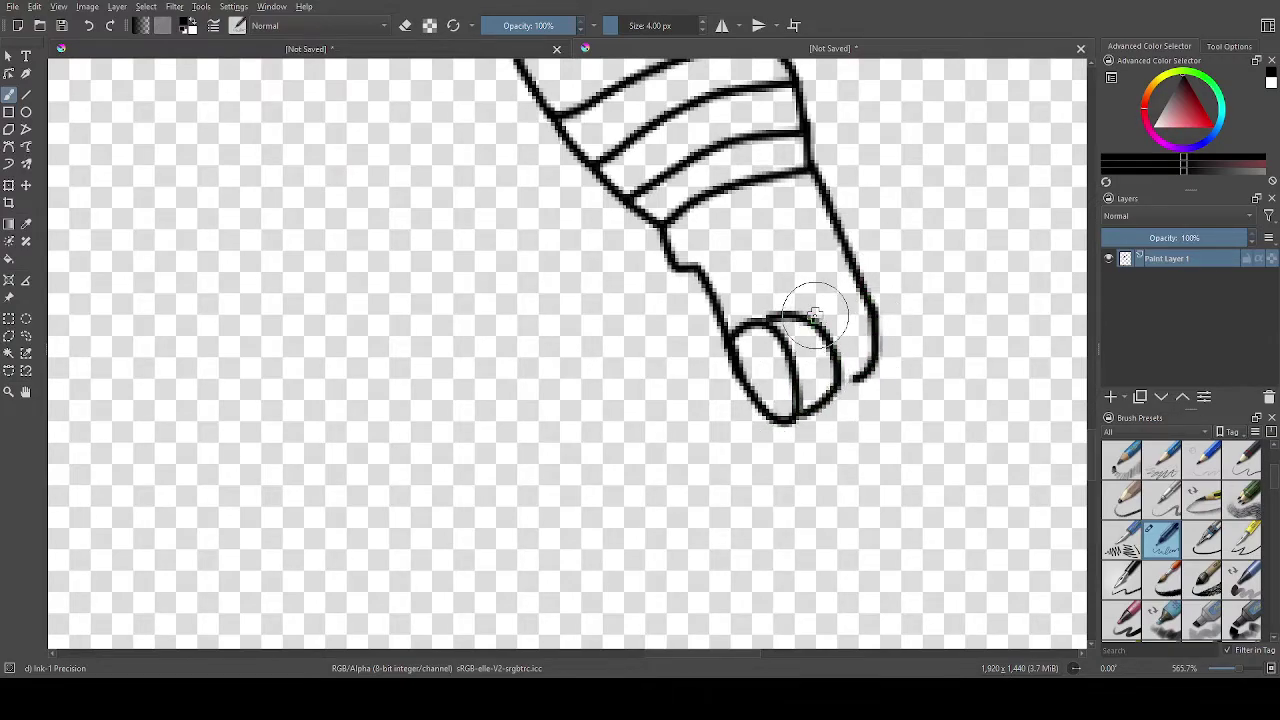
pyautogui.moveTo(816, 318)
pyautogui.mouseDown()
pyautogui.moveTo(841, 290)
pyautogui.moveTo(857, 364)
pyautogui.mouseUp()
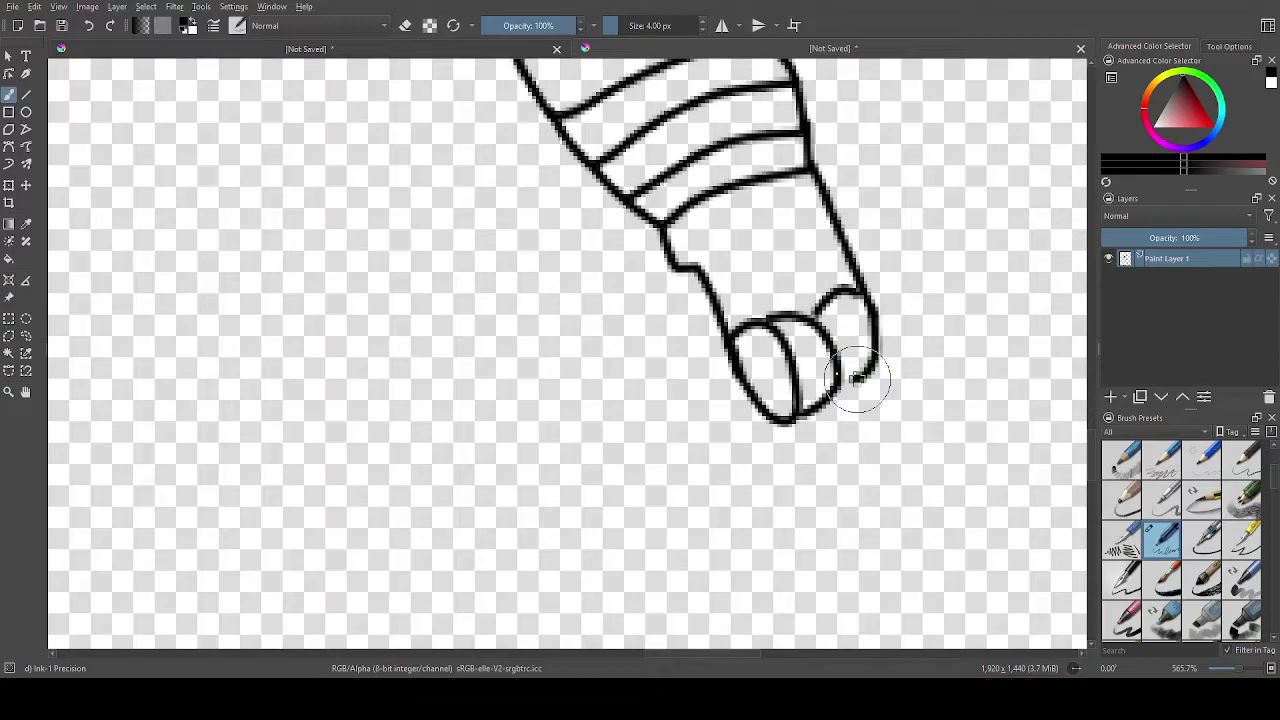
pyautogui.scroll(1, 847, 388)
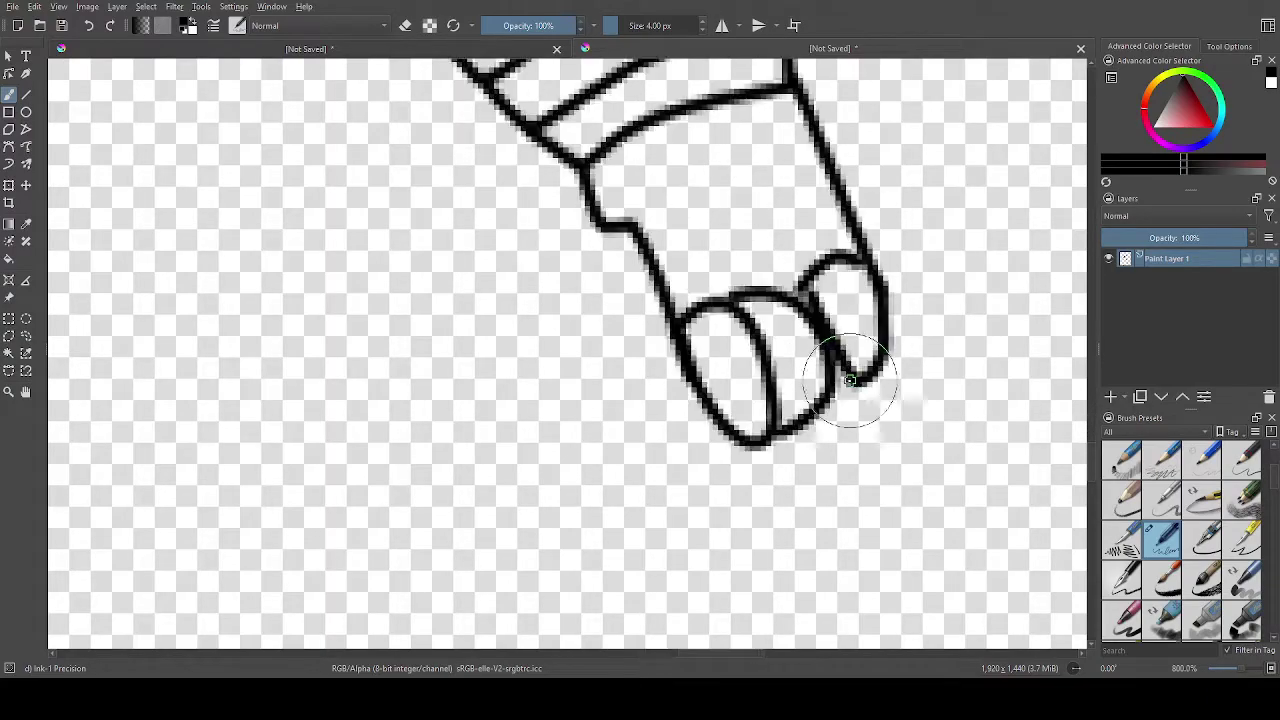
# Reduce Eraser Small to 48.09 px and erase the rounded toes of the cup-side foot.
pyautogui.press('e')
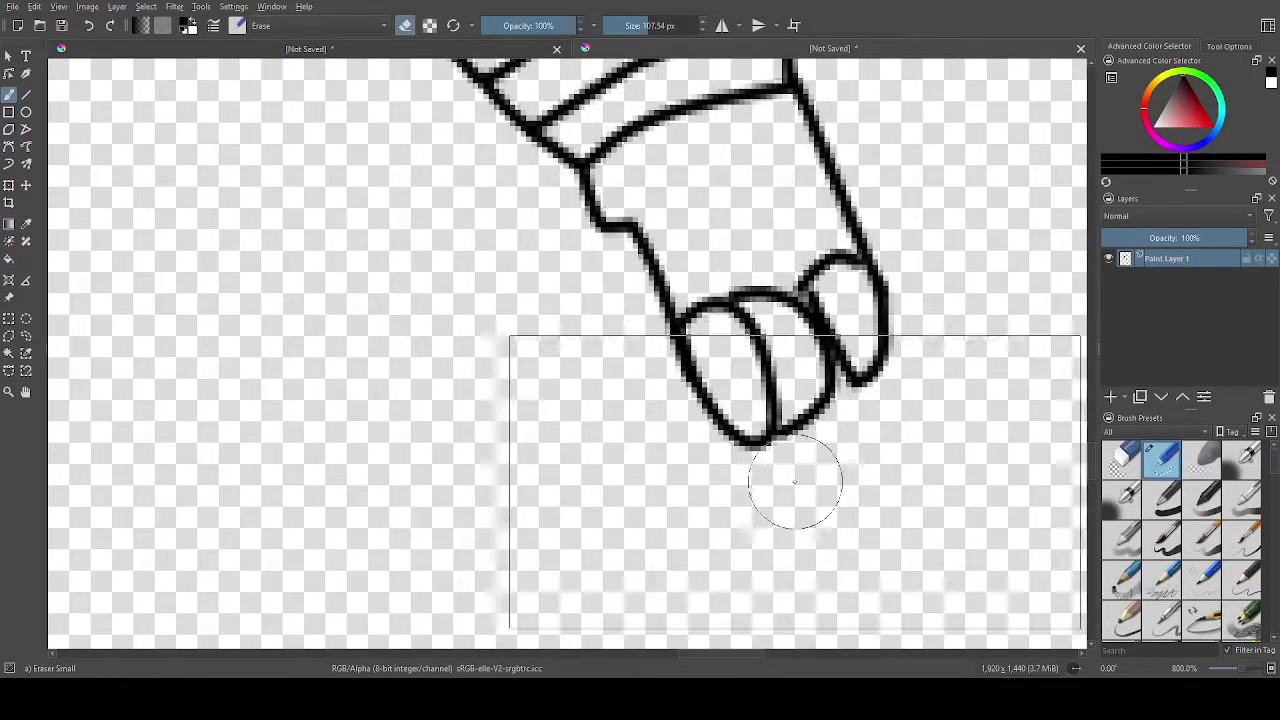
pyautogui.click(638, 26)
pyautogui.click(827, 323)
pyautogui.moveTo(827, 323)
pyautogui.mouseDown()
pyautogui.moveTo(837, 391)
pyautogui.moveTo(1067, 487)
pyautogui.mouseUp()
pyautogui.scroll(-2, 1200, 553)
# Try a new toe outline with Ink-1 Precision at the end of the cup-side foot and undo it.
pyautogui.click(1162, 540)
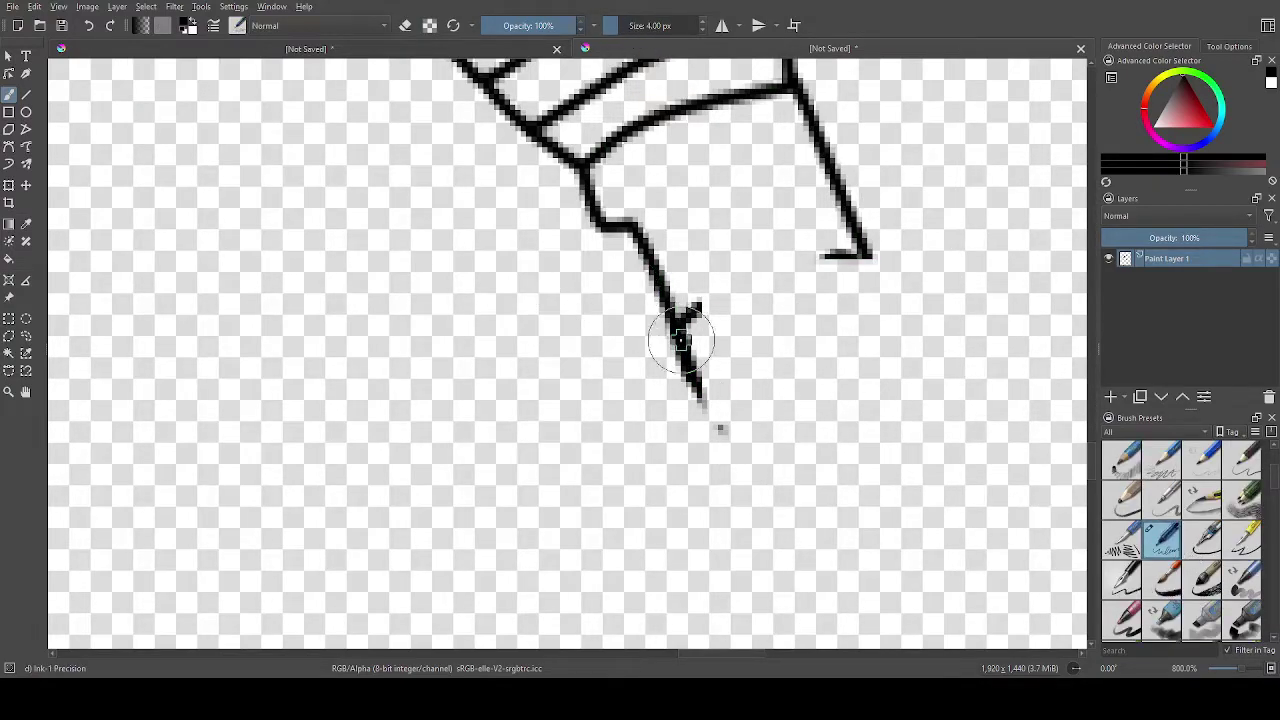
pyautogui.moveTo(717, 420)
pyautogui.mouseDown()
pyautogui.moveTo(785, 432)
pyautogui.moveTo(805, 400)
pyautogui.moveTo(776, 333)
pyautogui.moveTo(724, 302)
pyautogui.moveTo(661, 320)
pyautogui.moveTo(709, 323)
pyautogui.moveTo(688, 331)
pyautogui.moveTo(683, 365)
pyautogui.moveTo(725, 450)
pyautogui.moveTo(760, 385)
pyautogui.moveTo(748, 340)
pyautogui.moveTo(712, 310)
pyautogui.moveTo(697, 322)
pyautogui.moveTo(754, 414)
pyautogui.moveTo(787, 439)
pyautogui.moveTo(823, 419)
pyautogui.moveTo(829, 358)
pyautogui.moveTo(805, 315)
pyautogui.moveTo(741, 302)
pyautogui.mouseUp()
pyautogui.hotkey('ctrl', 'z')
pyautogui.hotkey('ctrl', 'z')
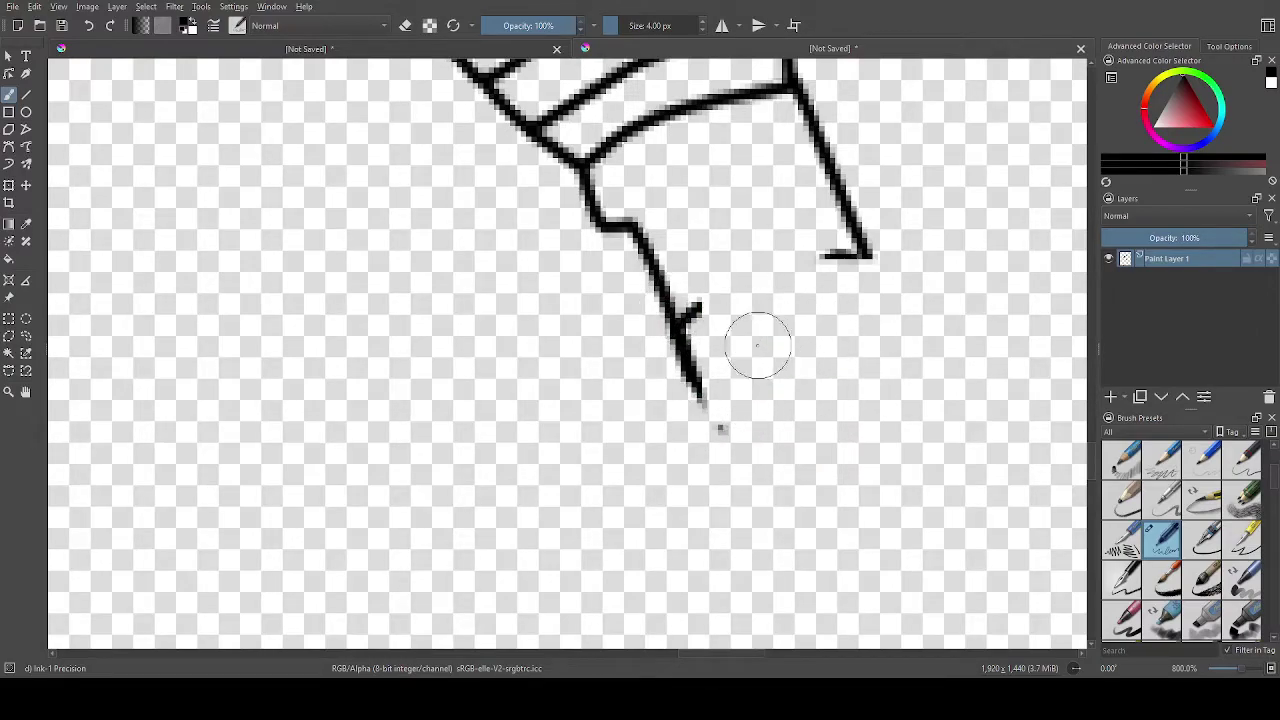
# Erase the leftover toe stubs at the ends of both side lines of the cup-side foot.
pyautogui.press('e')
pyautogui.moveTo(757, 380)
pyautogui.mouseDown()
pyautogui.moveTo(788, 359)
pyautogui.moveTo(920, 306)
pyautogui.mouseUp()
pyautogui.scroll(-3, 1180, 520)
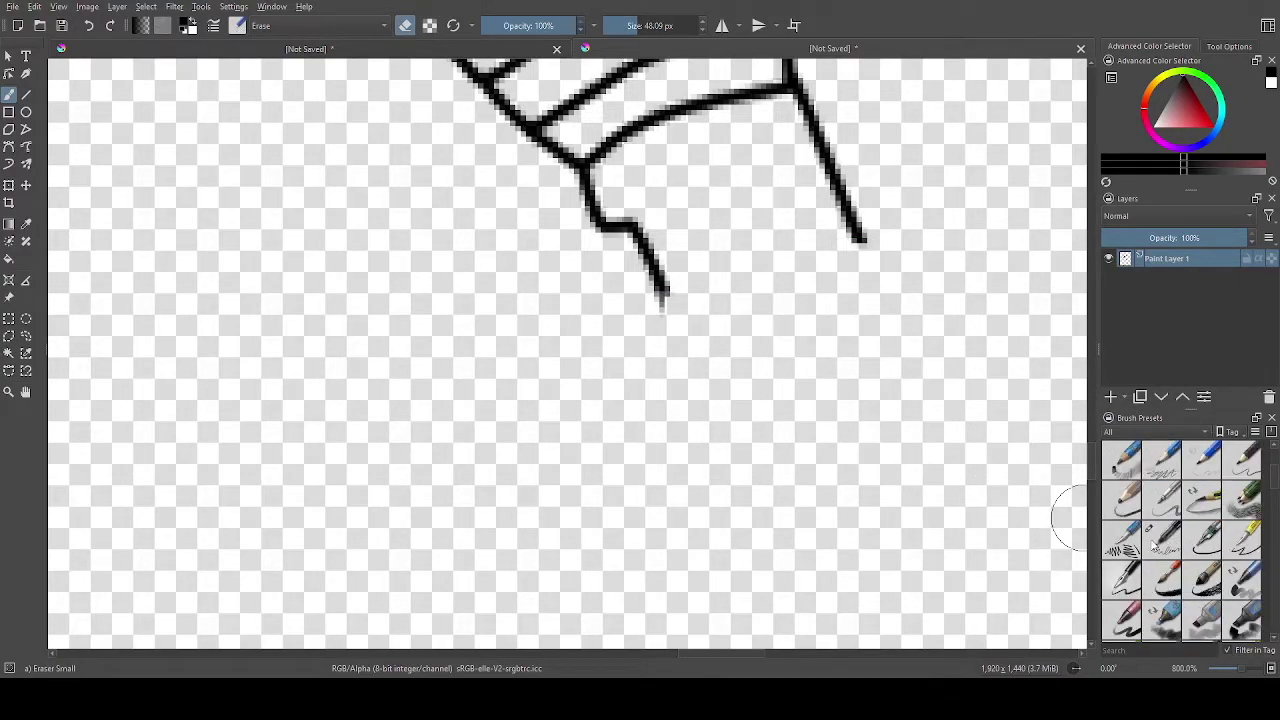
# Try drawing a row of three scalloped toe arches between the side lines with Ink-1 Precision, undoing an extra stroke.
pyautogui.click(1162, 540)
pyautogui.moveTo(661, 298)
pyautogui.mouseDown()
pyautogui.moveTo(670, 250)
pyautogui.moveTo(725, 243)
pyautogui.moveTo(750, 265)
pyautogui.mouseUp()
pyautogui.moveTo(840, 213)
pyautogui.mouseDown()
pyautogui.moveTo(807, 220)
pyautogui.moveTo(809, 246)
pyautogui.moveTo(773, 225)
pyautogui.moveTo(748, 264)
pyautogui.mouseUp()
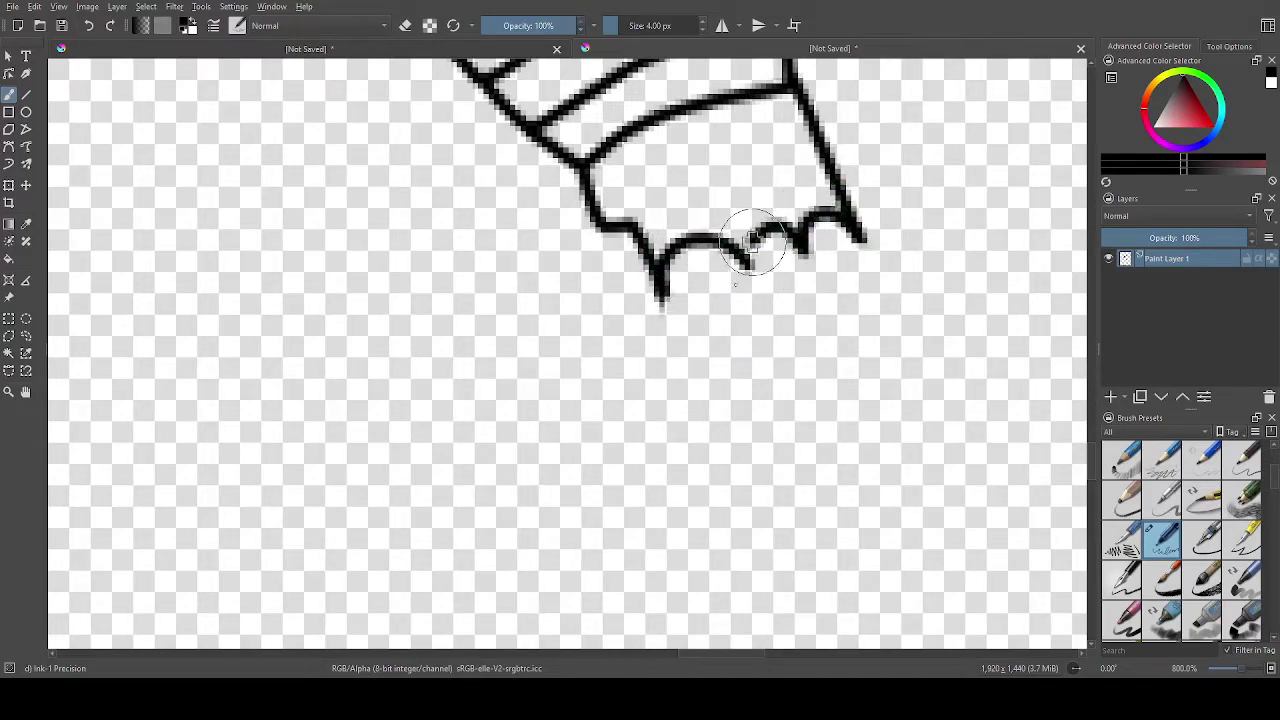
pyautogui.moveTo(664, 282)
pyautogui.mouseDown()
pyautogui.moveTo(727, 397)
pyautogui.moveTo(759, 391)
pyautogui.moveTo(783, 348)
pyautogui.moveTo(780, 318)
pyautogui.moveTo(729, 242)
pyautogui.moveTo(798, 384)
pyautogui.moveTo(776, 408)
pyautogui.moveTo(710, 399)
pyautogui.moveTo(664, 293)
pyautogui.moveTo(690, 240)
pyautogui.mouseUp()
pyautogui.hotkey('ctrl', 'z')
# Try drawing long rounded toes down from the scalloped arches, and undo both the toes and the arches.
pyautogui.moveTo(810, 232)
pyautogui.mouseDown()
pyautogui.moveTo(844, 325)
pyautogui.moveTo(834, 378)
pyautogui.moveTo(795, 398)
pyautogui.mouseUp()
pyautogui.moveTo(845, 218)
pyautogui.mouseDown()
pyautogui.moveTo(891, 300)
pyautogui.moveTo(877, 345)
pyautogui.moveTo(843, 368)
pyautogui.mouseUp()
pyautogui.scroll(-5, 798, 352)
pyautogui.scroll(-5, 668, 277)
pyautogui.scroll(4, 676, 275)
pyautogui.scroll(4, 780, 390)
pyautogui.hotkey('ctrl', 'z')
pyautogui.hotkey('ctrl', 'z')
pyautogui.hotkey('ctrl', 'z')
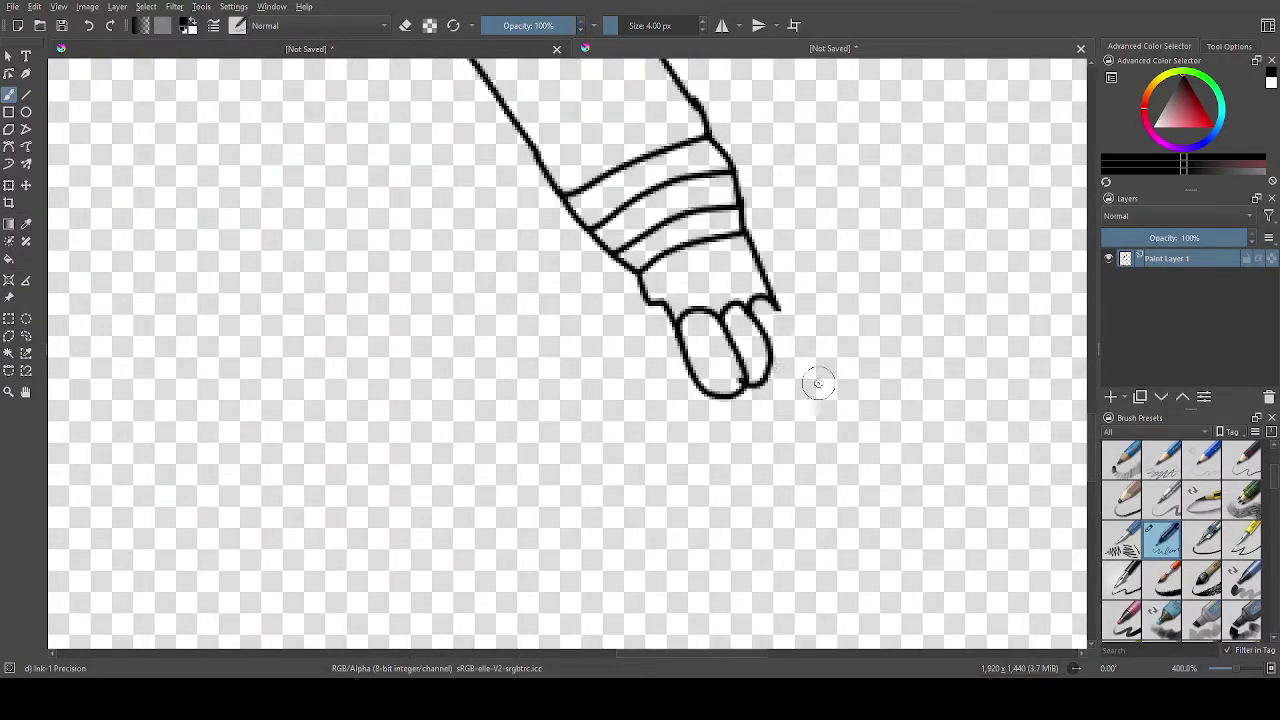
pyautogui.hotkey('ctrl', 'z')
# Shorten both lines below the cup-side leg's bands with Eraser Small at 48.09 px, keeping only the small heel notch.
pyautogui.scroll(5, 1140, 520)
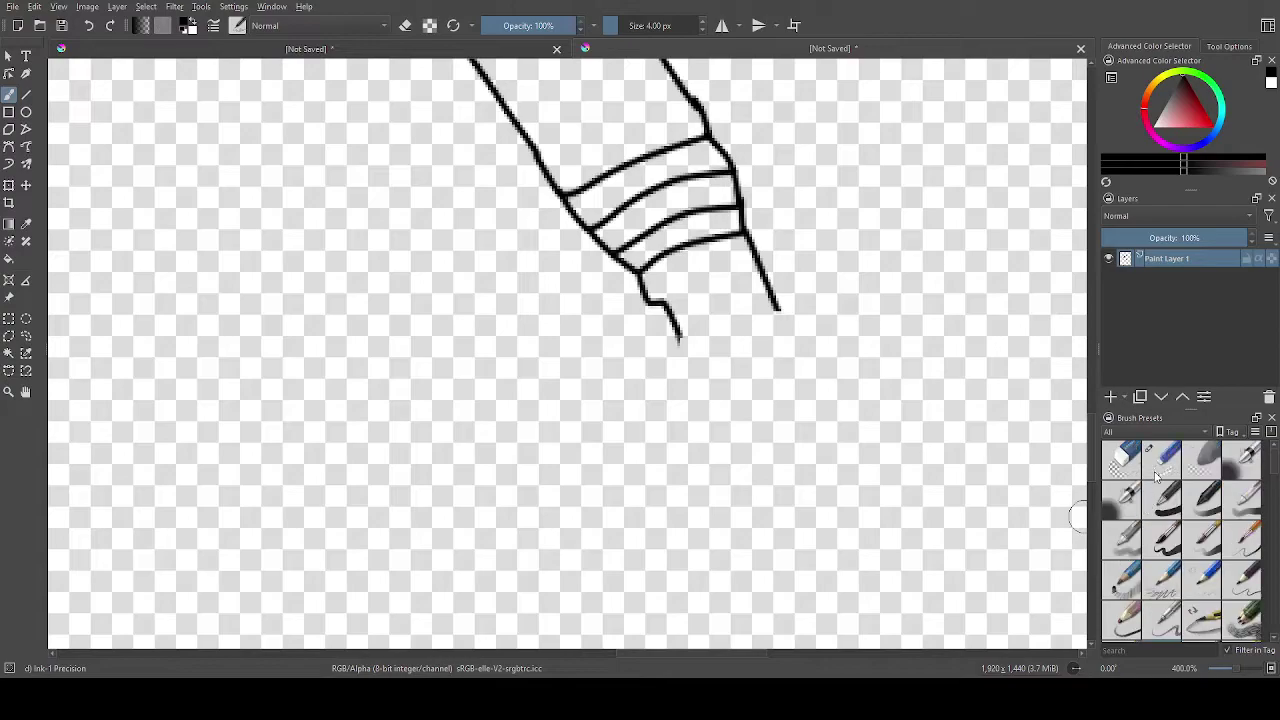
pyautogui.click(1162, 458)
pyautogui.moveTo(746, 318); pyautogui.dragTo(794, 283)
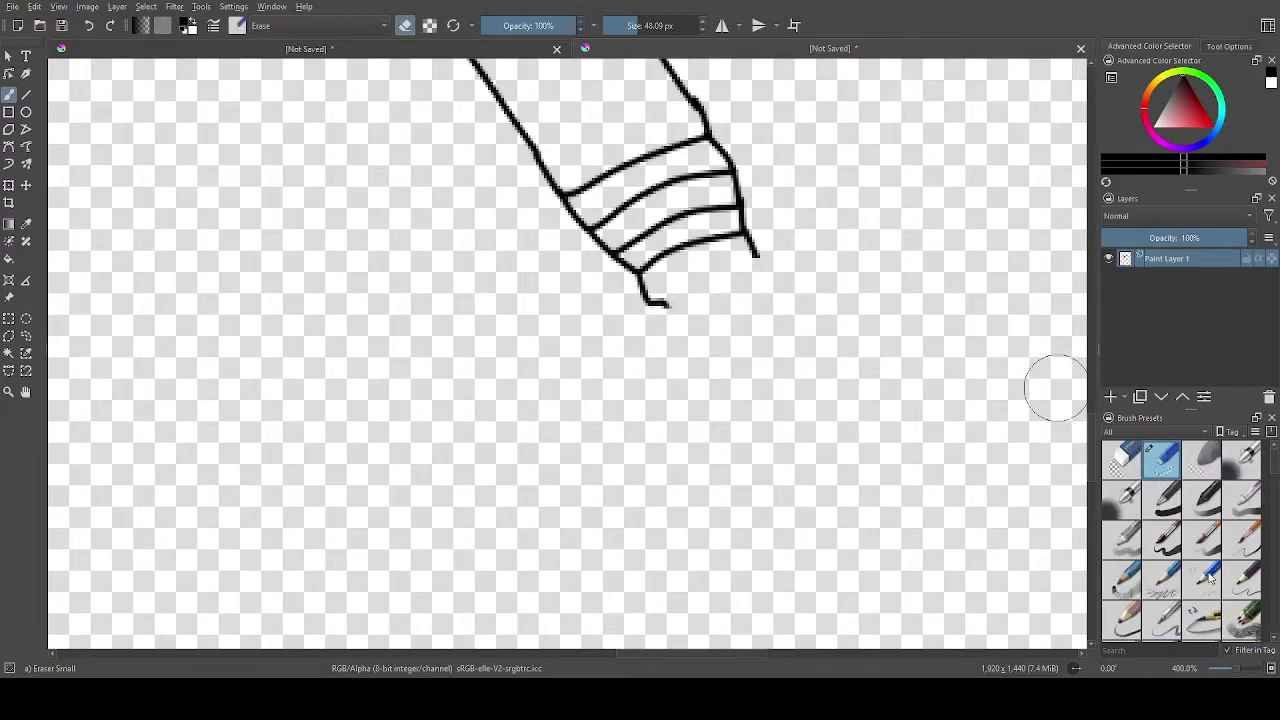
# Draw the cup-side foot's heel, curved sole and large forward-pointing toe with Ink-1 Precision, undoing the second toe arc.
pyautogui.press('/')
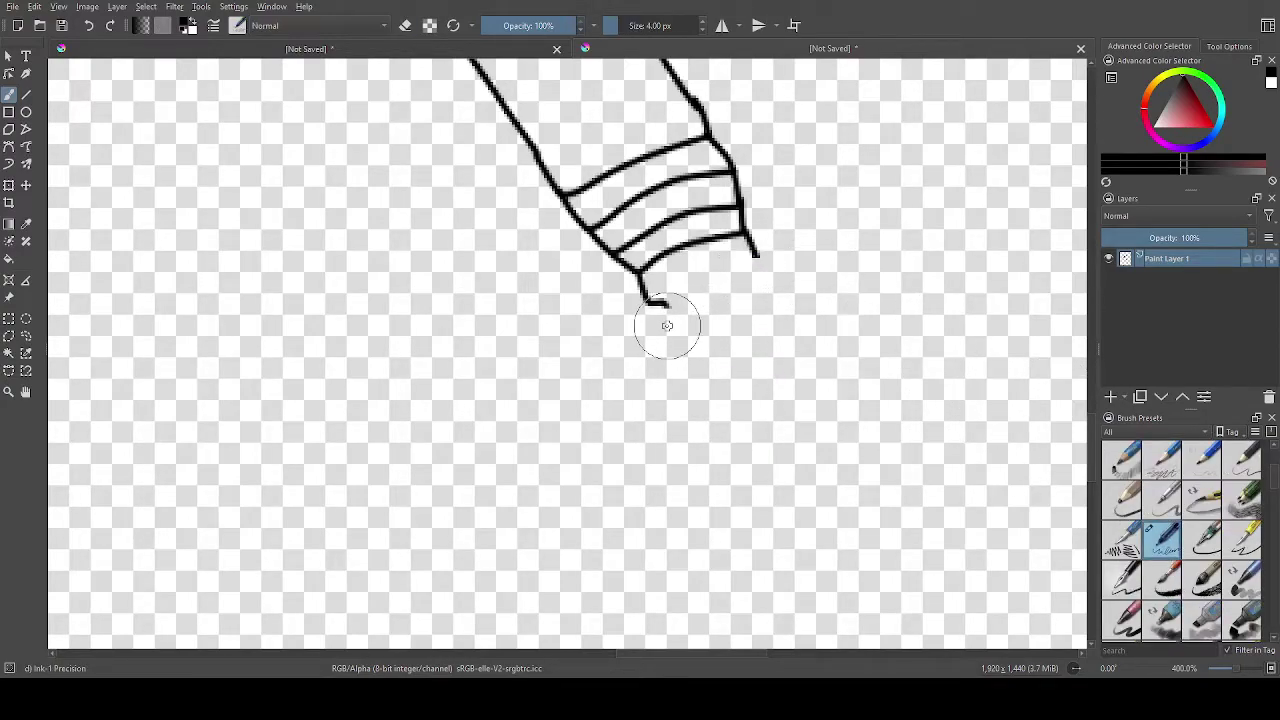
pyautogui.moveTo(664, 304)
pyautogui.mouseDown()
pyautogui.moveTo(654, 335)
pyautogui.moveTo(698, 336)
pyautogui.moveTo(798, 304)
pyautogui.moveTo(822, 271)
pyautogui.moveTo(758, 266)
pyautogui.moveTo(746, 323)
pyautogui.mouseUp()
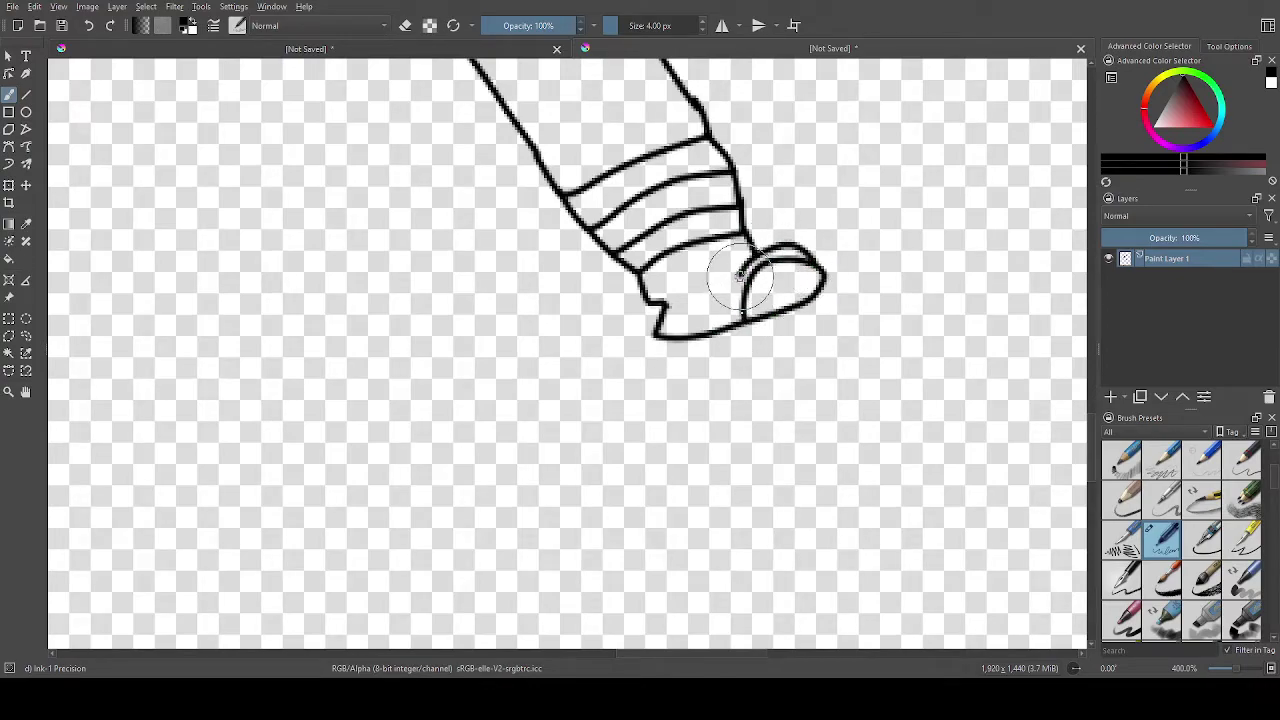
pyautogui.scroll(2, 778, 280)
pyautogui.moveTo(866, 236)
pyautogui.mouseDown()
pyautogui.moveTo(792, 214)
pyautogui.moveTo(723, 254)
pyautogui.mouseUp()
pyautogui.hotkey('ctrl', 'z')
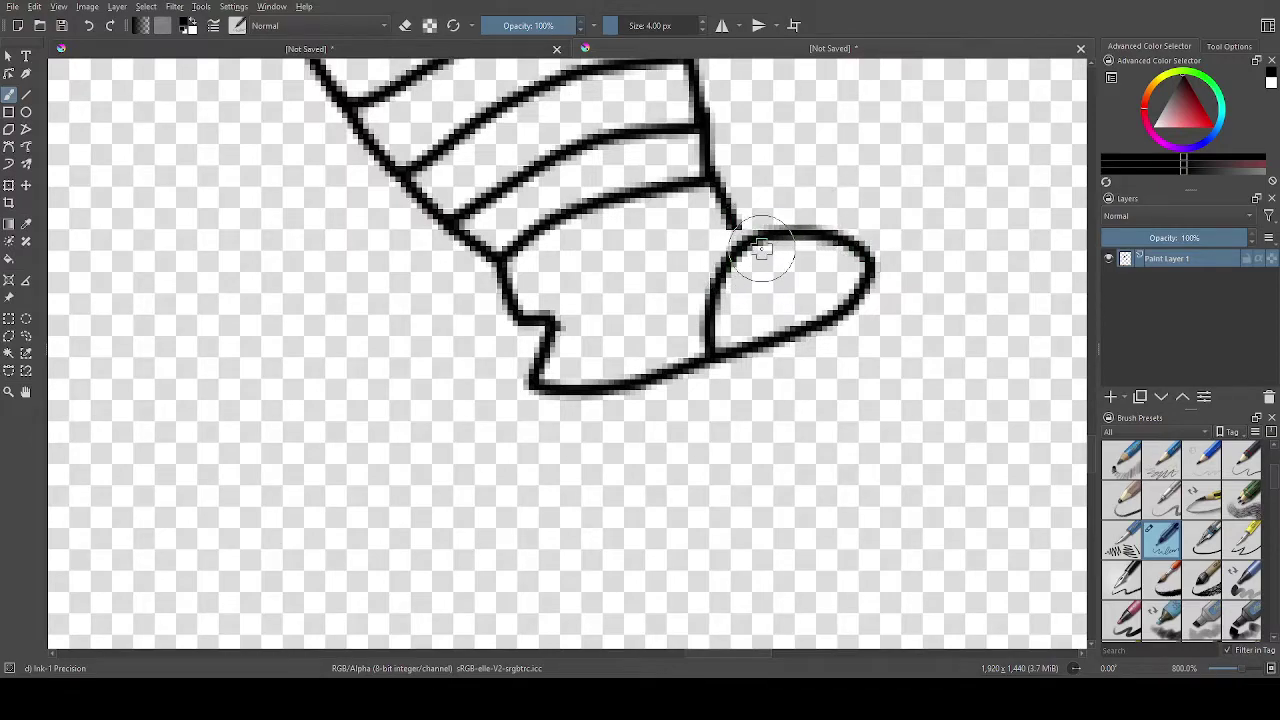
# Join the ankle line to the large toe and add further toe arcs behind it on the cup-side foot.
pyautogui.moveTo(734, 226); pyautogui.dragTo(722, 268)
pyautogui.moveTo(736, 218)
pyautogui.mouseDown()
pyautogui.moveTo(770, 197)
pyautogui.moveTo(816, 194)
pyautogui.moveTo(868, 240)
pyautogui.moveTo(857, 273)
pyautogui.mouseUp()
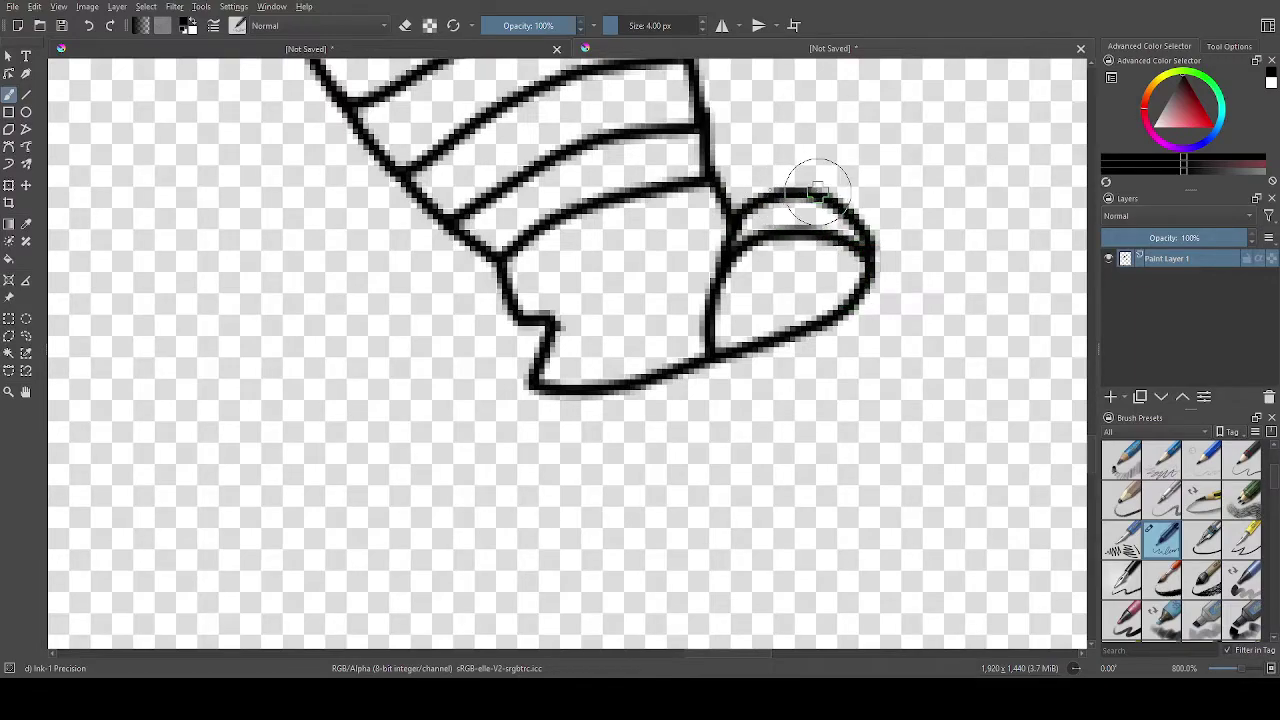
pyautogui.moveTo(727, 200)
pyautogui.mouseDown()
pyautogui.moveTo(749, 180)
pyautogui.moveTo(810, 169)
pyautogui.moveTo(861, 240)
pyautogui.mouseUp()
# Select the whole tail-side foot with a polygonal selection that follows the lowest ankle band.
pyautogui.scroll(-3, 861, 241)
pyautogui.scroll(-6, 852, 138)
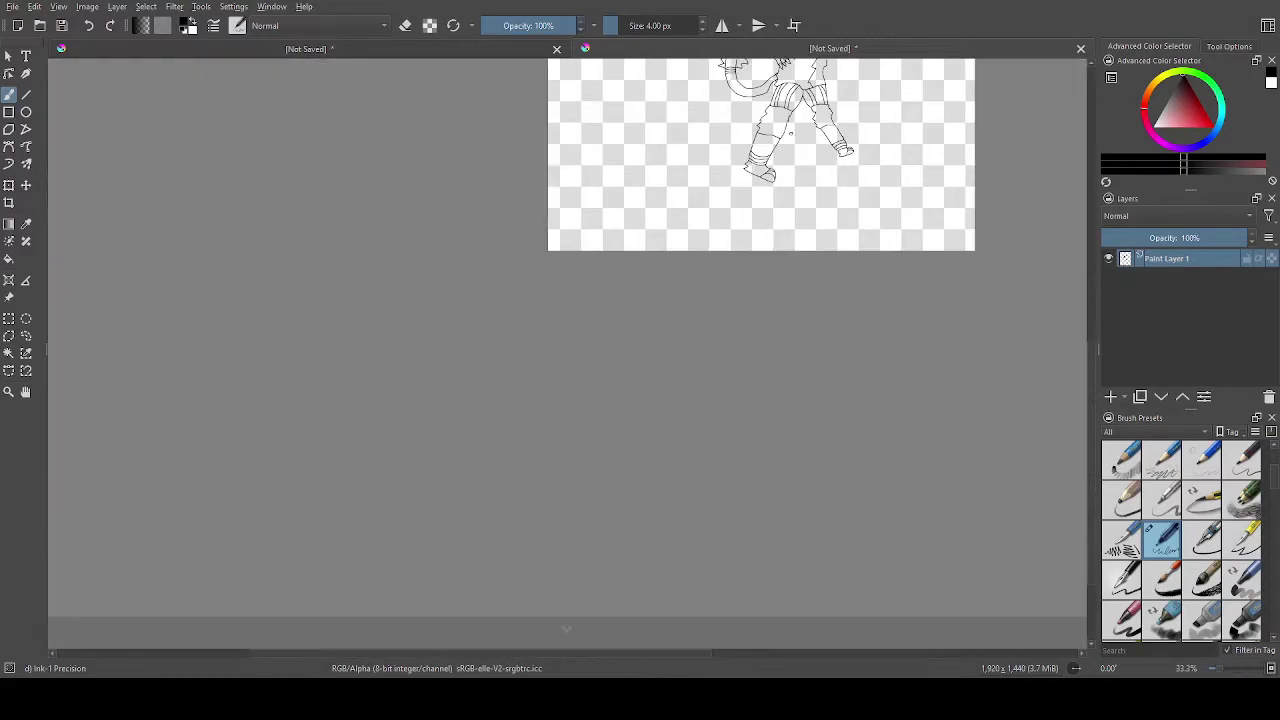
pyautogui.scroll(-3, 795, 134)
pyautogui.scroll(5, 800, 130)
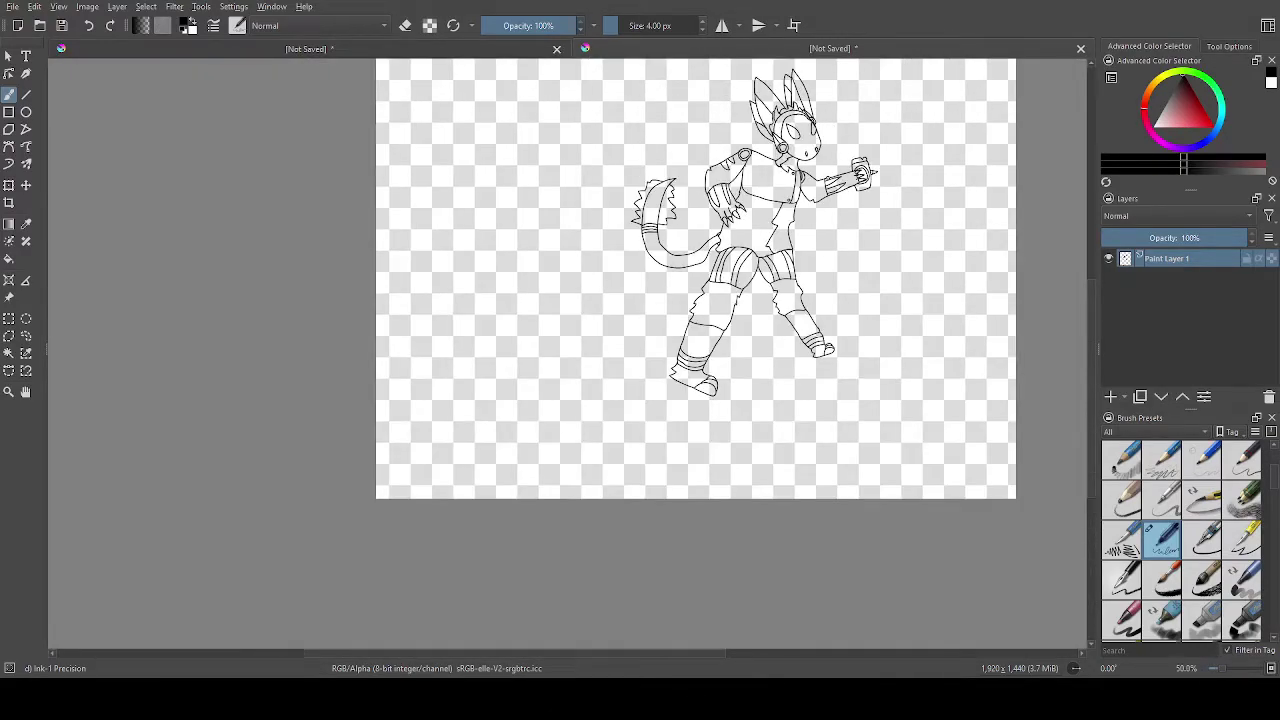
pyautogui.scroll(3, 820, 435)
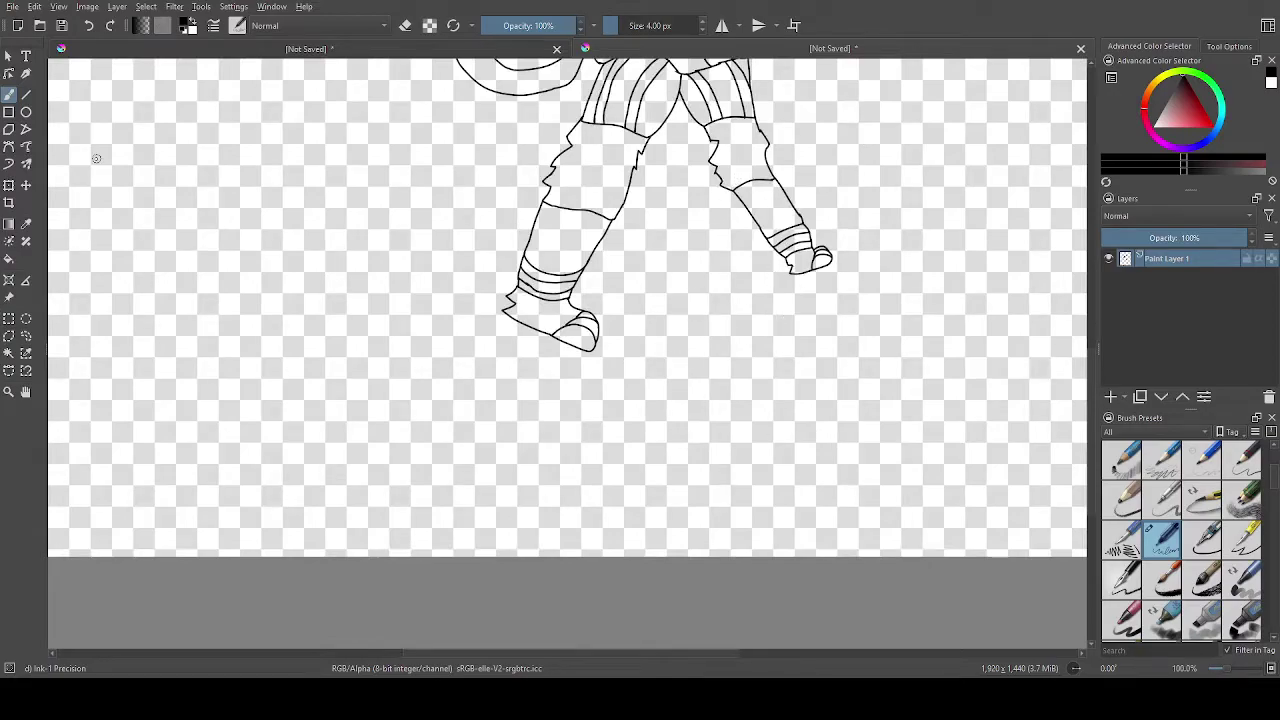
pyautogui.click(8, 337)
pyautogui.scroll(2, 565, 305)
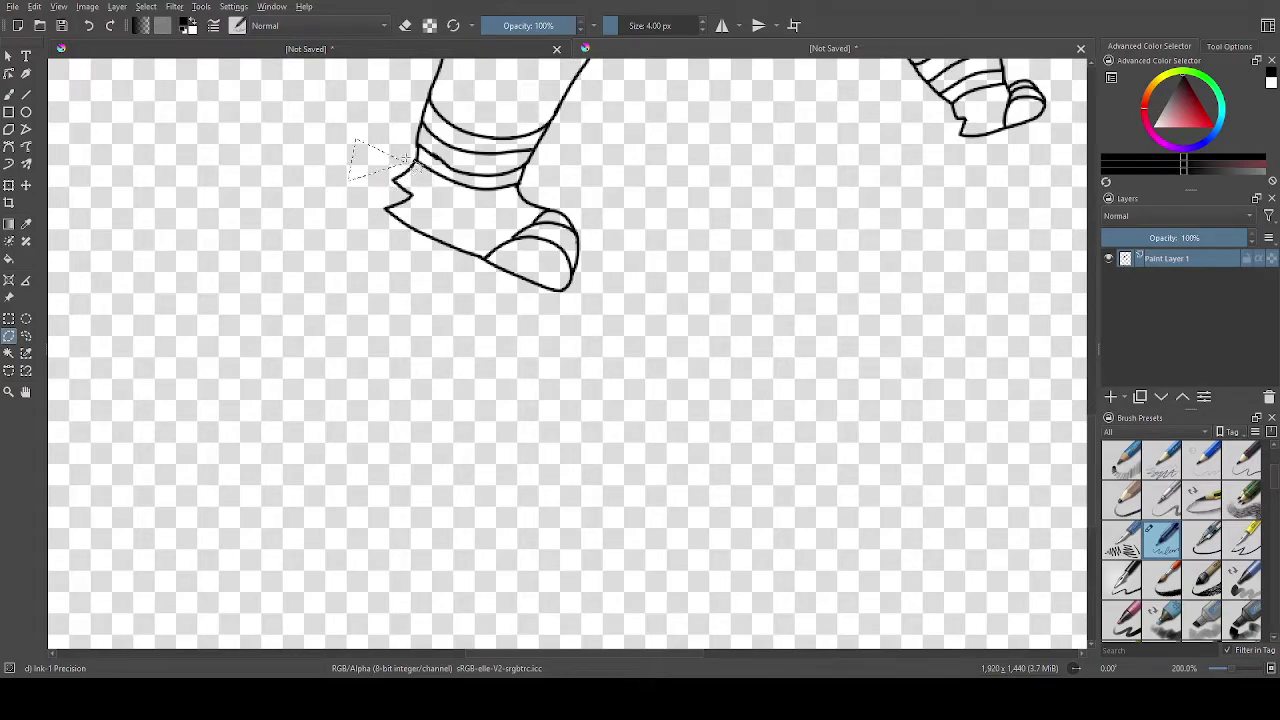
pyautogui.scroll(3, 406, 160)
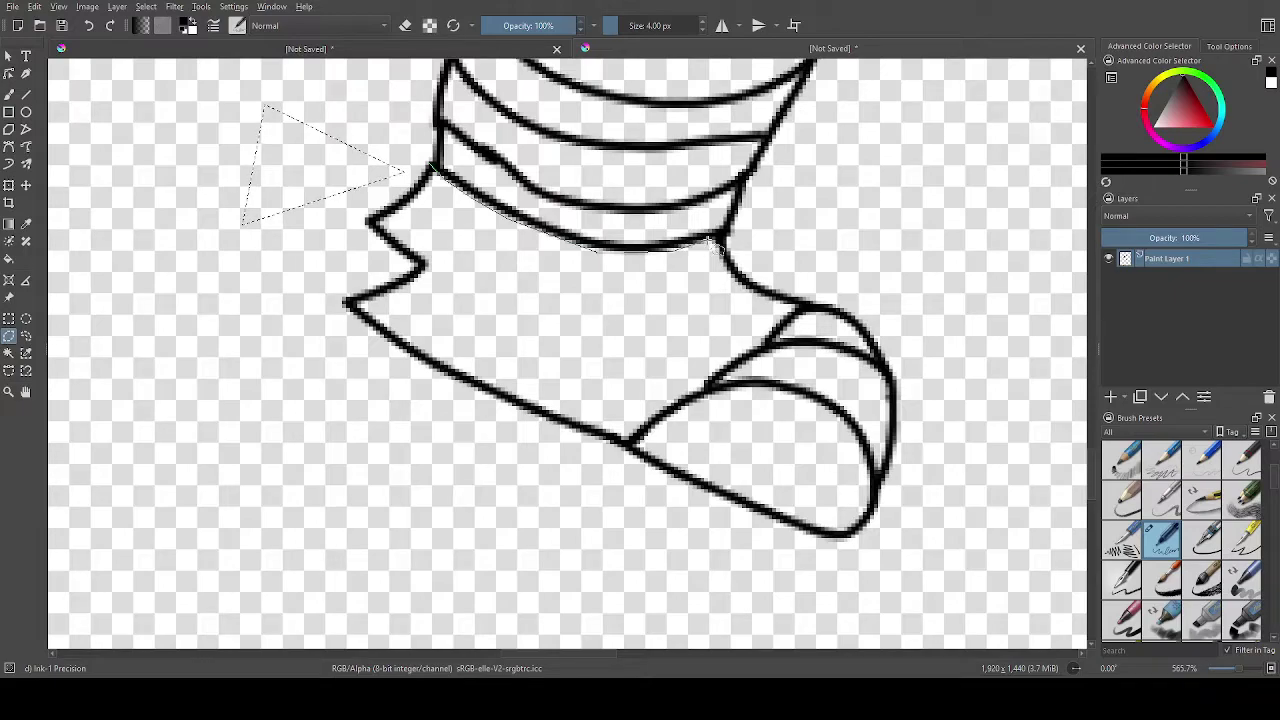
pyautogui.click(918, 280)
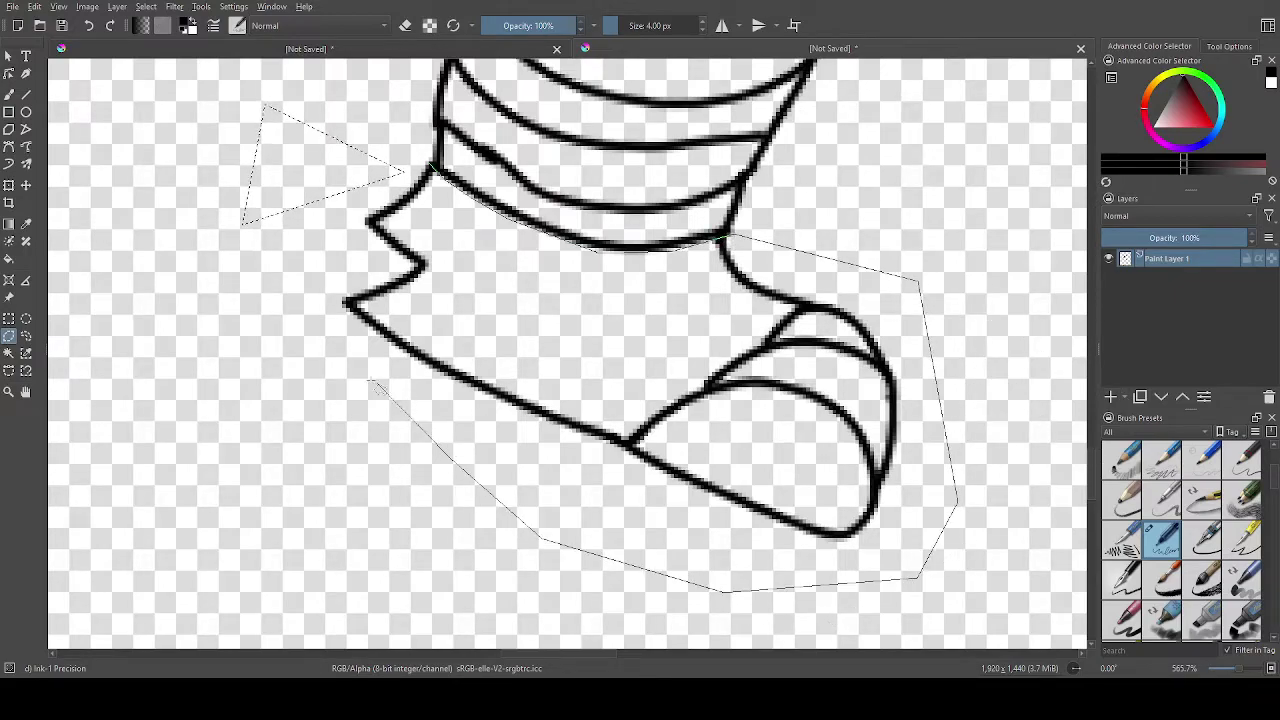
pyautogui.click(430, 172)
pyautogui.scroll(-4, 430, 172)
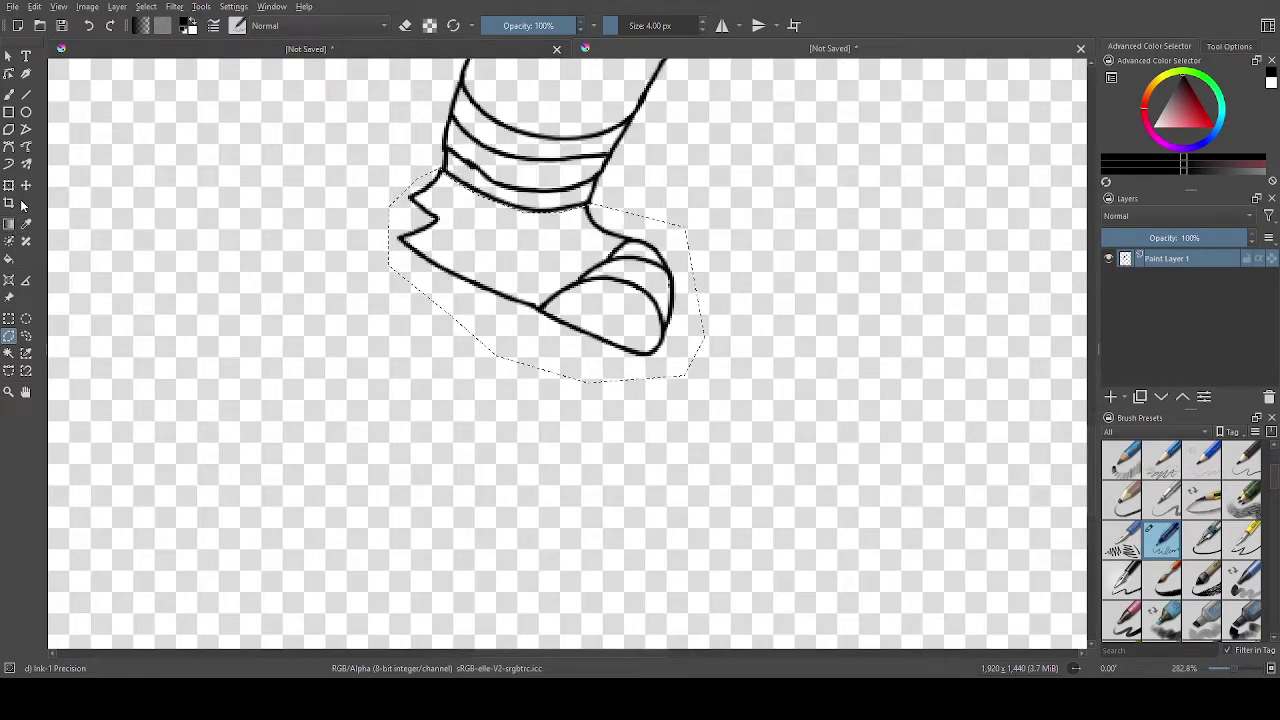
# Rotate the selected foot counterclockwise until its sole is nearly level, place it under the ankle, and clear the selection.
pyautogui.click(8, 185)
pyautogui.scroll(-6, 458, 143)
pyautogui.scroll(5, 458, 143)
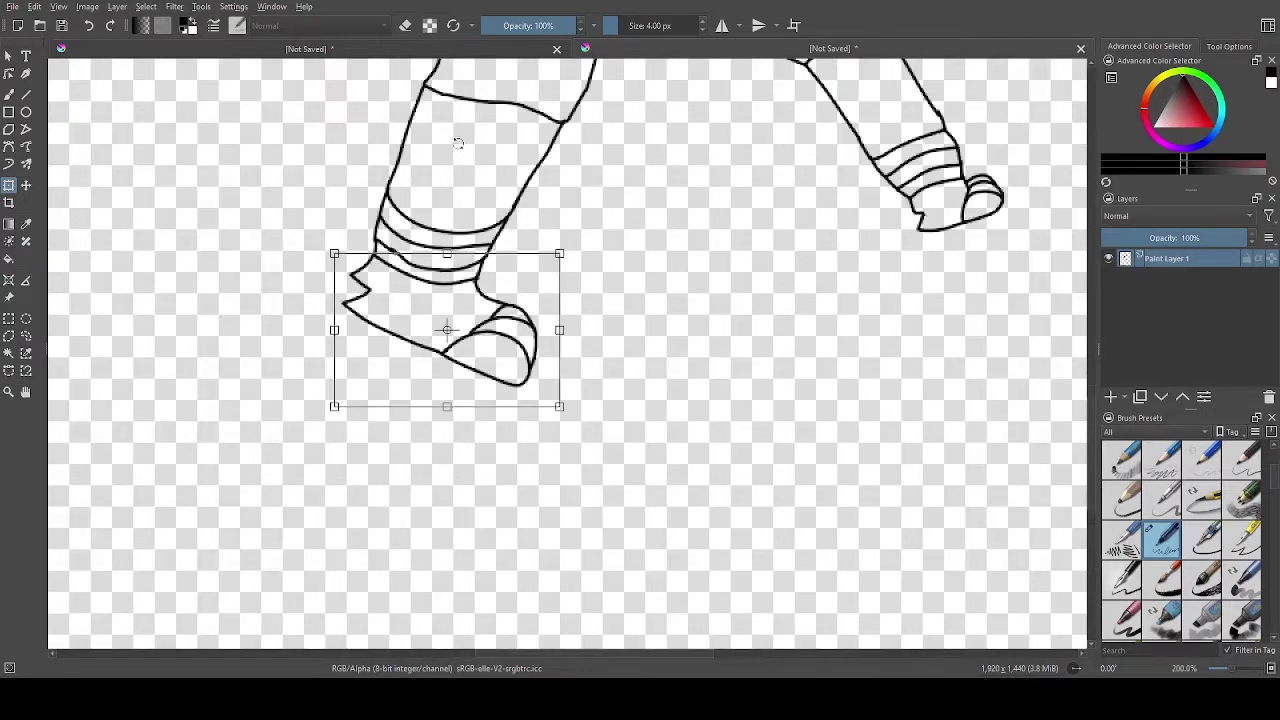
pyautogui.moveTo(461, 204); pyautogui.dragTo(418, 222)
pyautogui.moveTo(467, 287); pyautogui.dragTo(522, 322)
pyautogui.moveTo(441, 209); pyautogui.dragTo(423, 216)
pyautogui.moveTo(511, 320); pyautogui.dragTo(521, 325)
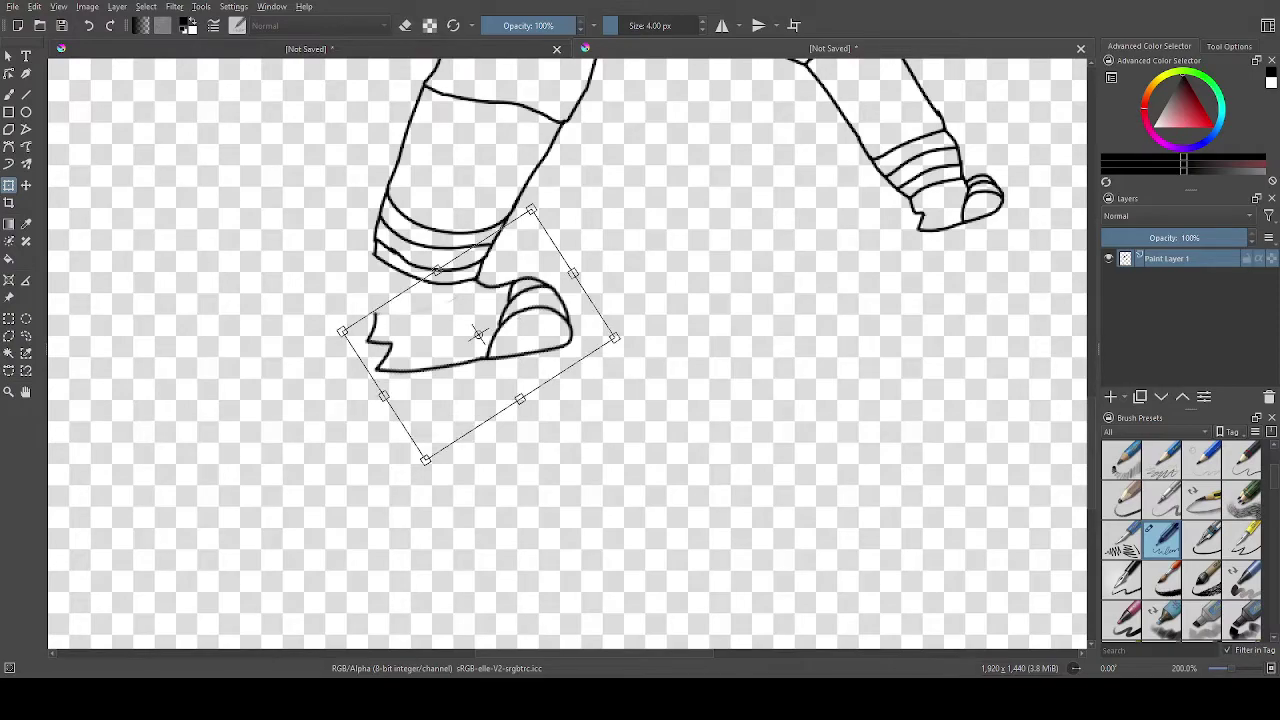
pyautogui.click(10, 95)
pyautogui.scroll(1, 230, 195)
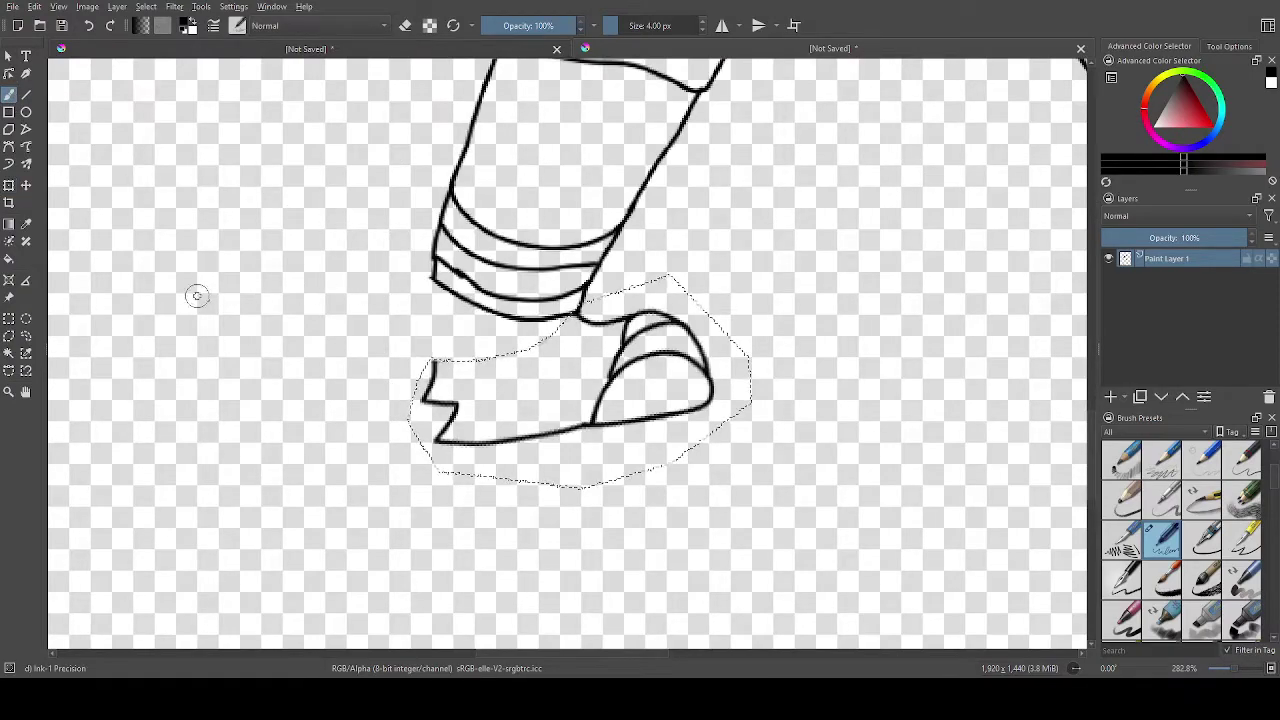
pyautogui.click(9, 318)
pyautogui.click(53, 168)
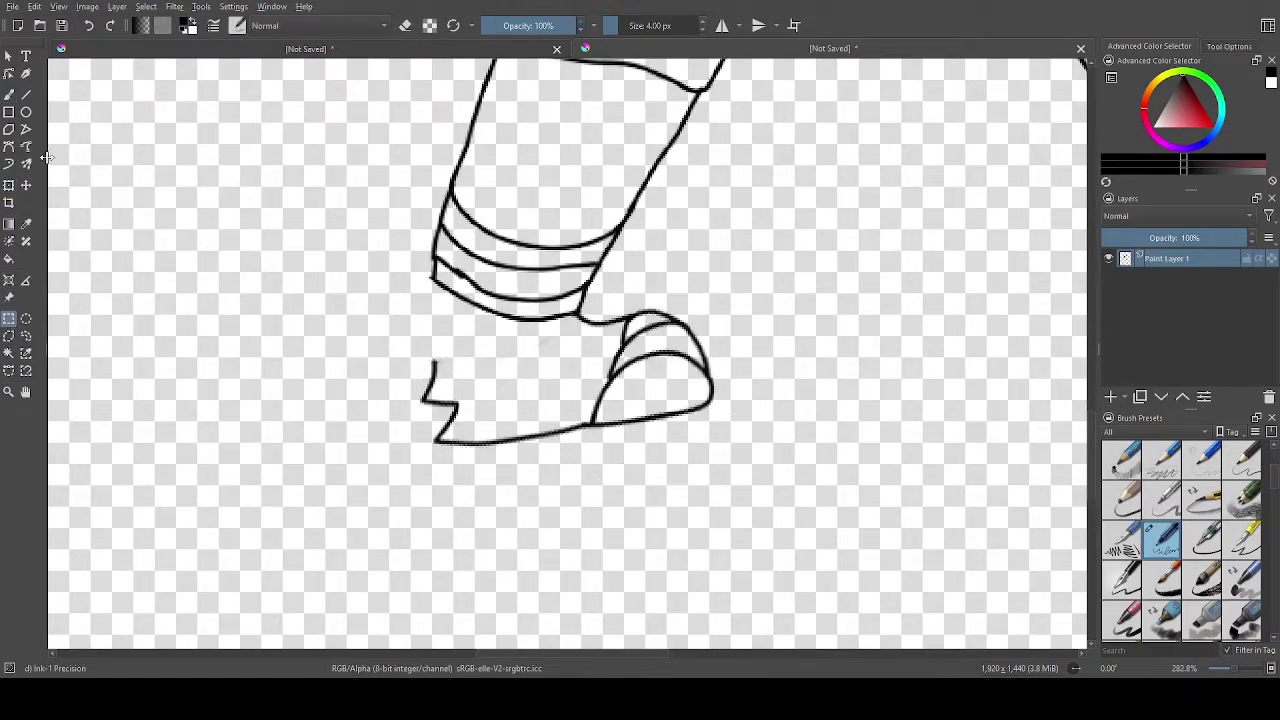
# Try a jagged Ink-1 Precision line joining the lowest ankle band to the rotated foot's heel.
pyautogui.click(8, 95)
pyautogui.scroll(1, 489, 275)
pyautogui.moveTo(634, 316)
pyautogui.mouseDown()
pyautogui.moveTo(600, 396)
pyautogui.moveTo(647, 438)
pyautogui.moveTo(646, 500)
pyautogui.mouseUp()
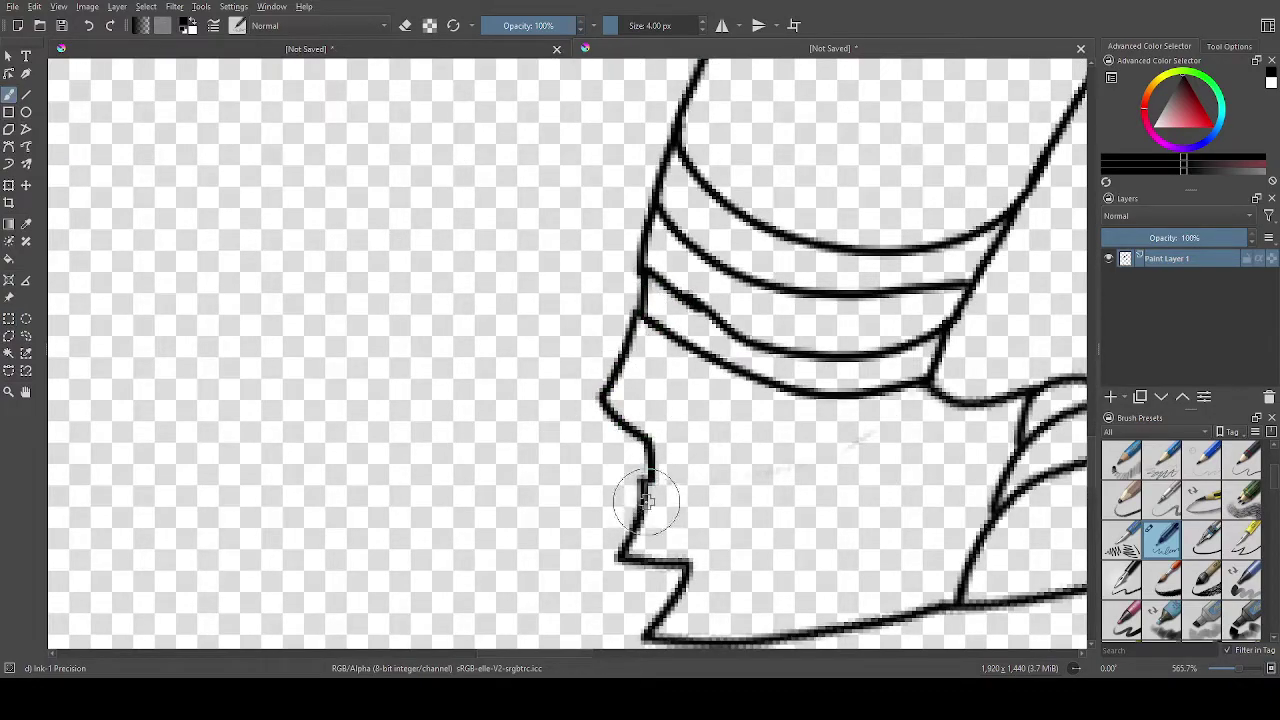
pyautogui.scroll(-5, 646, 500)
pyautogui.scroll(-3, 864, 453)
pyautogui.scroll(3, 892, 434)
pyautogui.scroll(3, 686, 493)
pyautogui.scroll(-6, 496, 574)
pyautogui.scroll(6, 483, 623)
pyautogui.scroll(4, 534, 177)
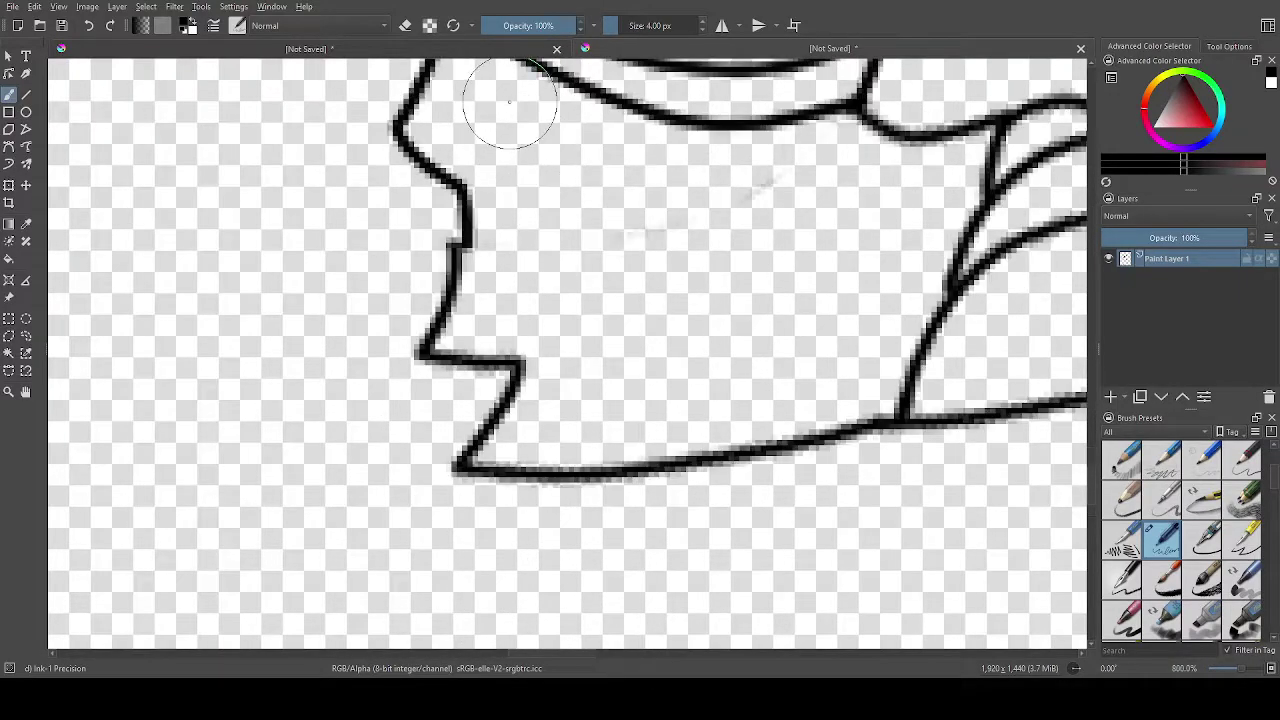
# Try a straighter back-of-heel line with one small notch between the ankle band and the rotated foot.
pyautogui.scroll(-6, 493, 55)
pyautogui.scroll(6, 483, 95)
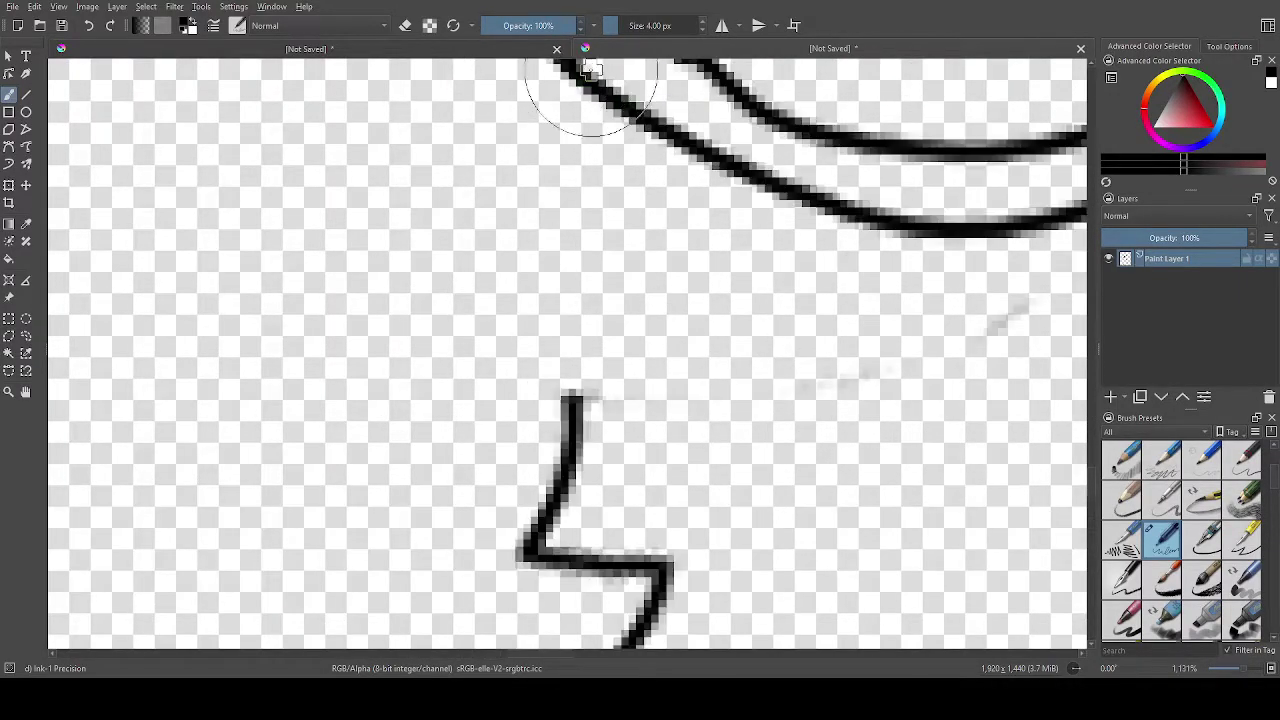
pyautogui.moveTo(573, 110)
pyautogui.mouseDown()
pyautogui.moveTo(589, 193)
pyautogui.moveTo(557, 331)
pyautogui.moveTo(612, 347)
pyautogui.moveTo(591, 409)
pyautogui.mouseUp()
pyautogui.scroll(-6, 773, 439)
pyautogui.scroll(-9, 773, 439)
pyautogui.scroll(8, 657, 551)
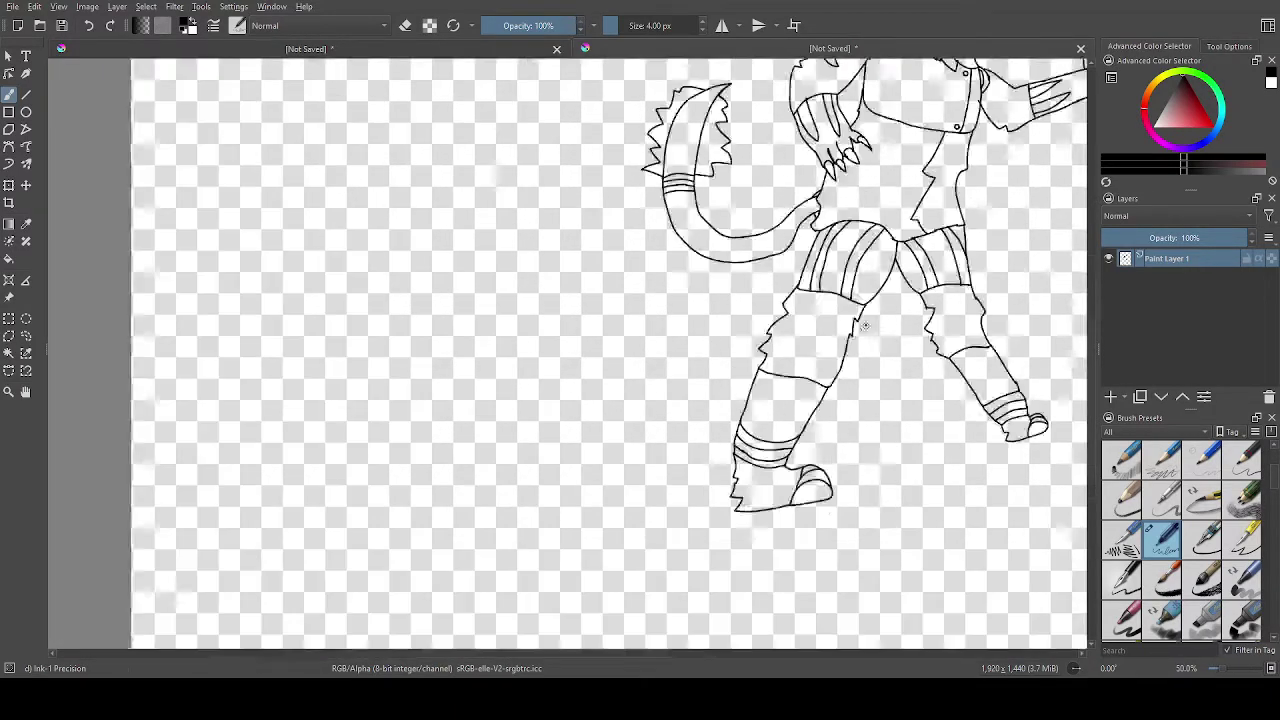
pyautogui.scroll(-5, 633, 604)
pyautogui.scroll(8, 633, 604)
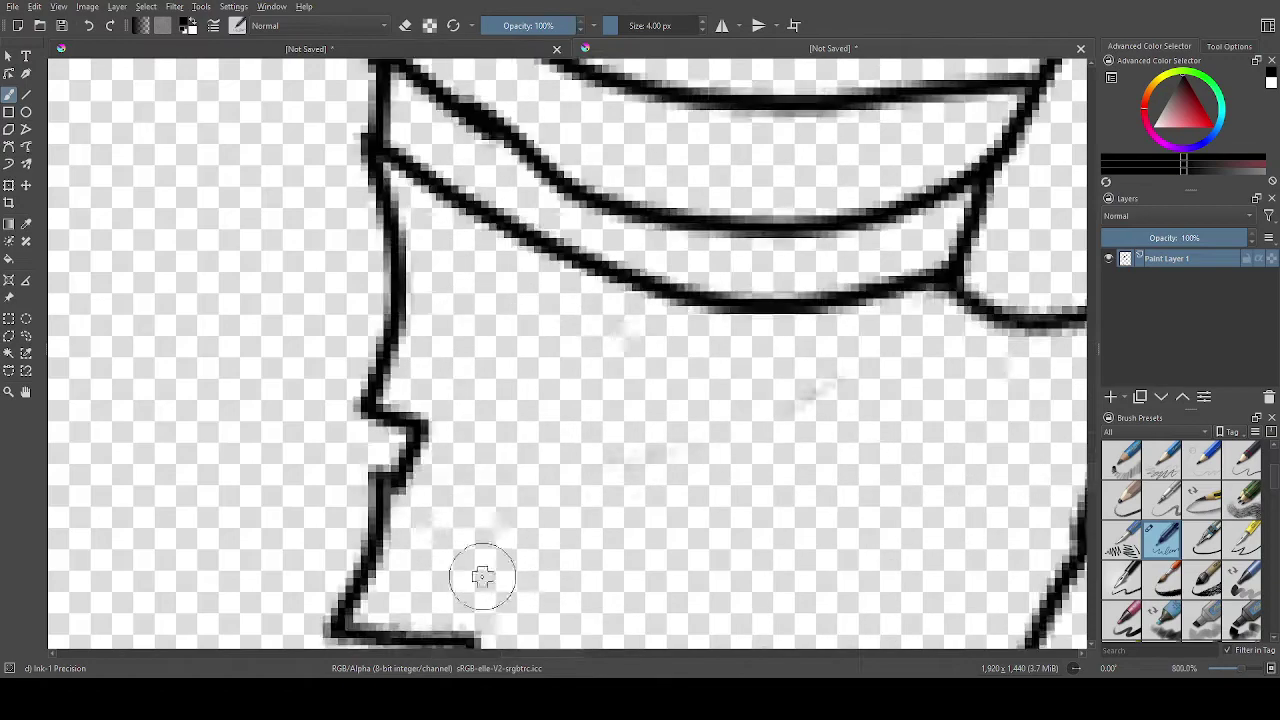
# Undo the last heel stroke and redraw the line from the lowest ankle band down to the tail-side foot's heel.
pyautogui.hotkey('ctrl', 'z')
pyautogui.moveTo(385, 148)
pyautogui.mouseDown()
pyautogui.moveTo(396, 273)
pyautogui.moveTo(357, 369)
pyautogui.moveTo(397, 410)
pyautogui.moveTo(378, 470)
pyautogui.mouseUp()
pyautogui.scroll(-8, 378, 470)
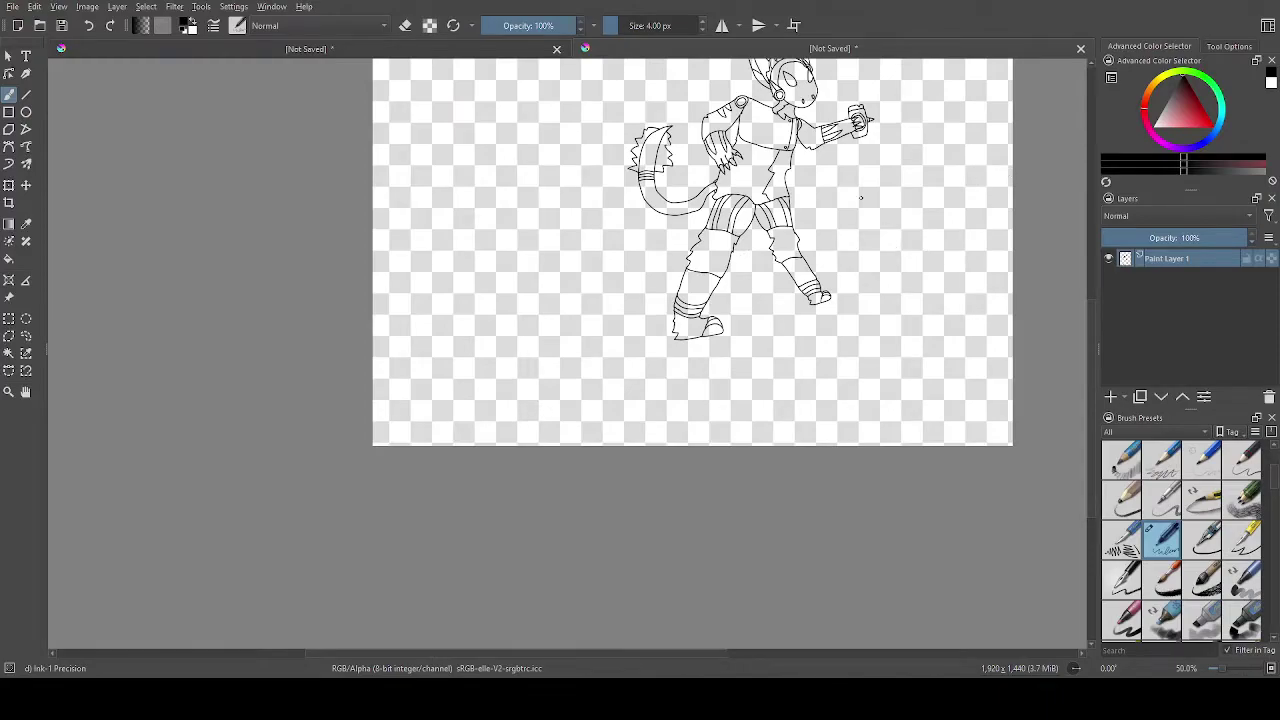
# Draw a pointed stripe marking along the underside of the cup-holding upper arm, undoing and redrawing the first attempt.
pyautogui.scroll(-2, 877, 211)
pyautogui.scroll(4, 745, 366)
pyautogui.scroll(1, 843, 364)
pyautogui.scroll(-4, 843, 364)
pyautogui.scroll(4, 761, 157)
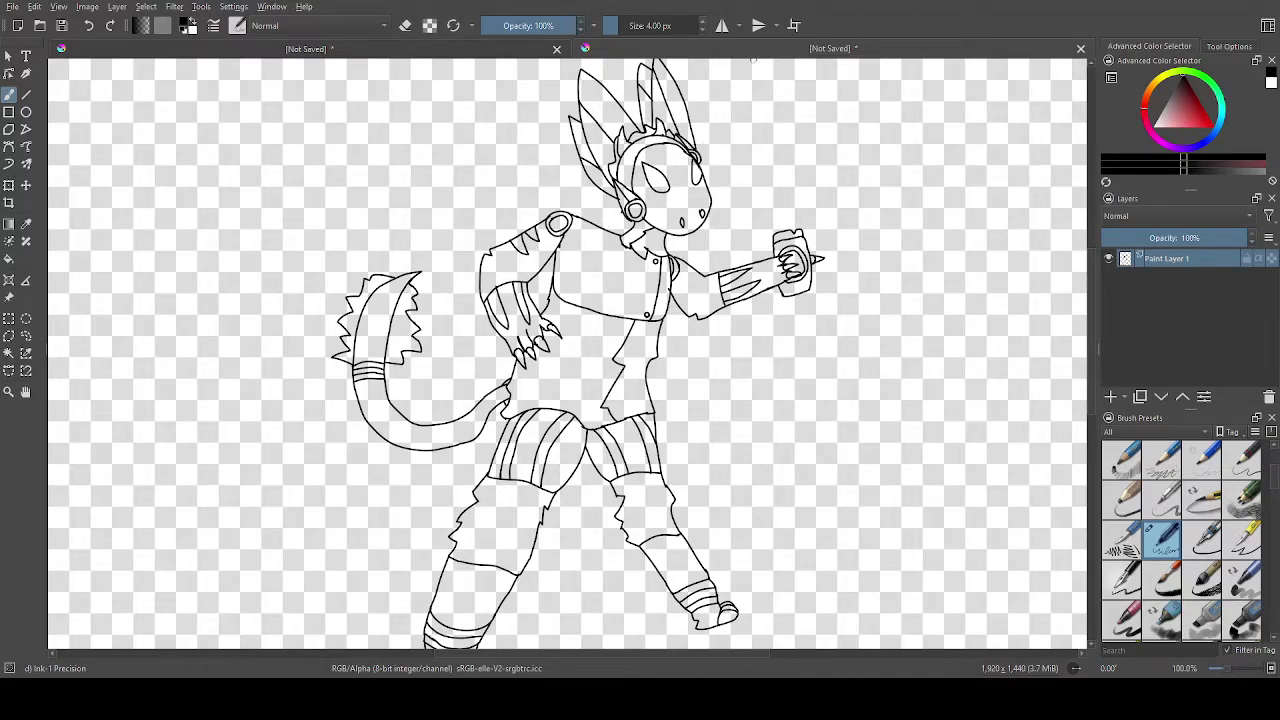
pyautogui.scroll(3, 767, 392)
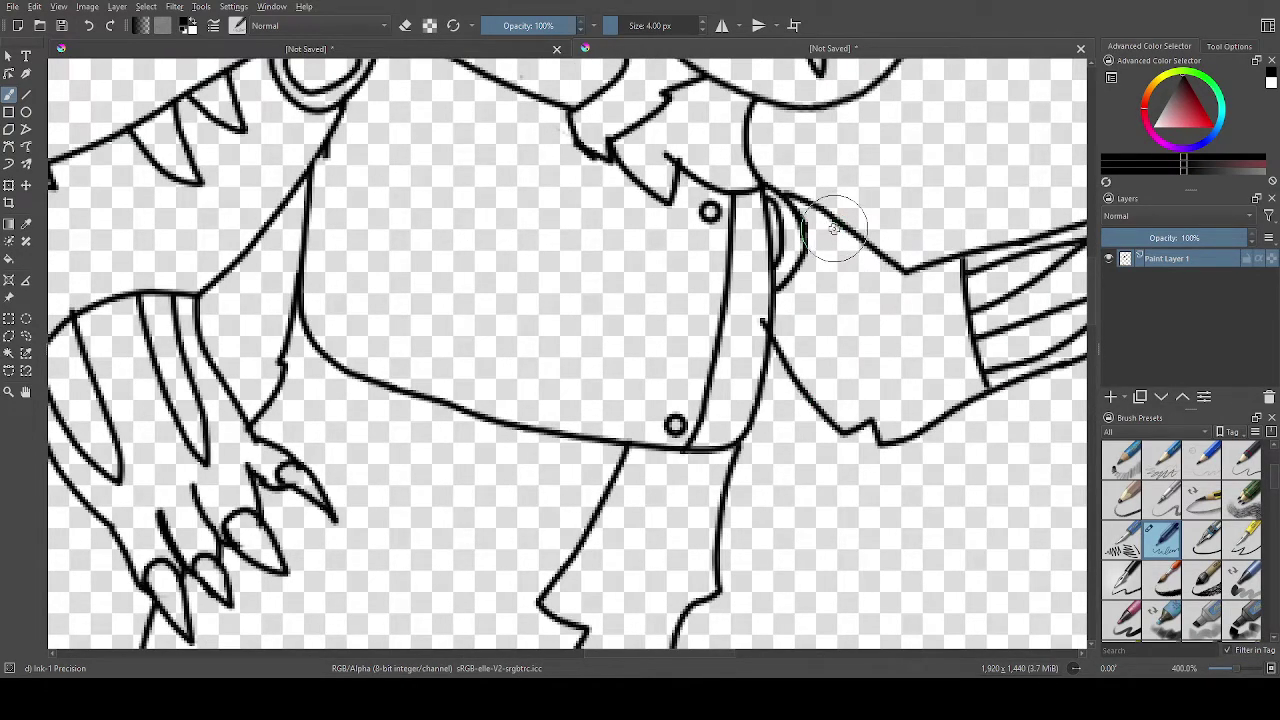
pyautogui.moveTo(800, 384); pyautogui.dragTo(849, 322)
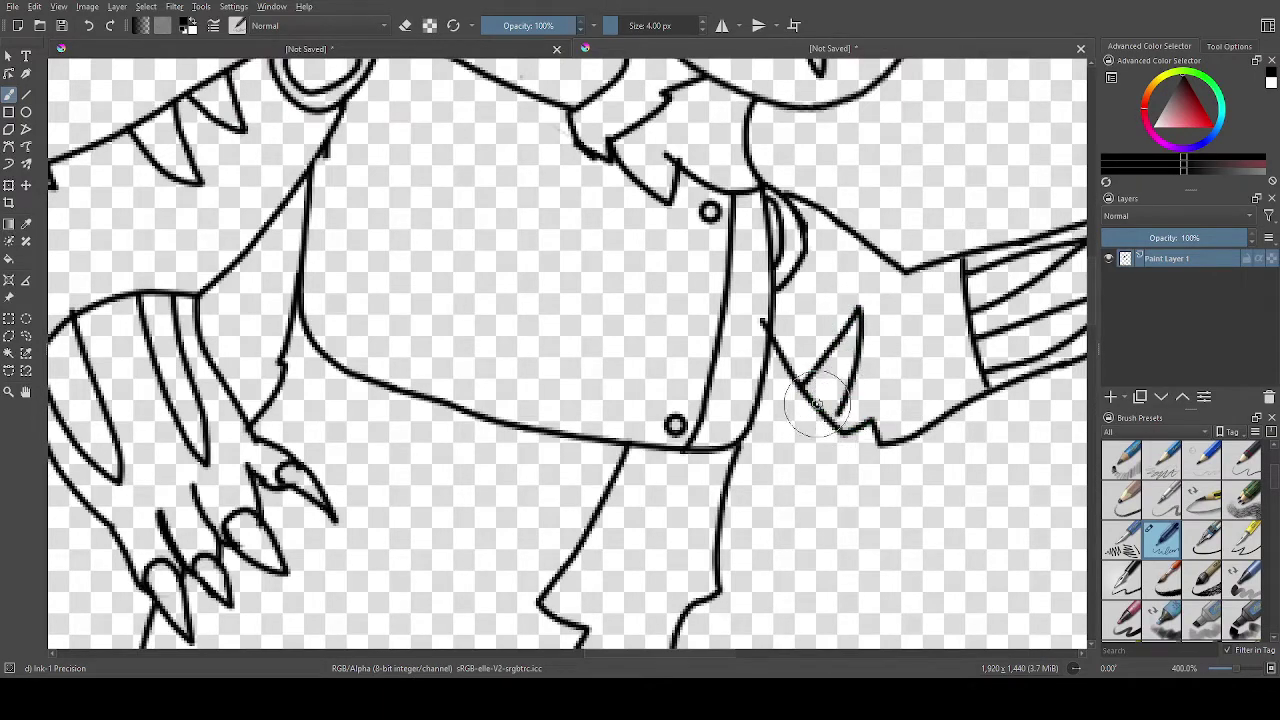
pyautogui.hotkey('ctrl', 'z')
pyautogui.moveTo(783, 351)
pyautogui.mouseDown()
pyautogui.moveTo(814, 334)
pyautogui.moveTo(800, 380)
pyautogui.moveTo(862, 323)
pyautogui.moveTo(866, 350)
pyautogui.moveTo(832, 412)
pyautogui.mouseUp()
pyautogui.scroll(-5, 784, 404)
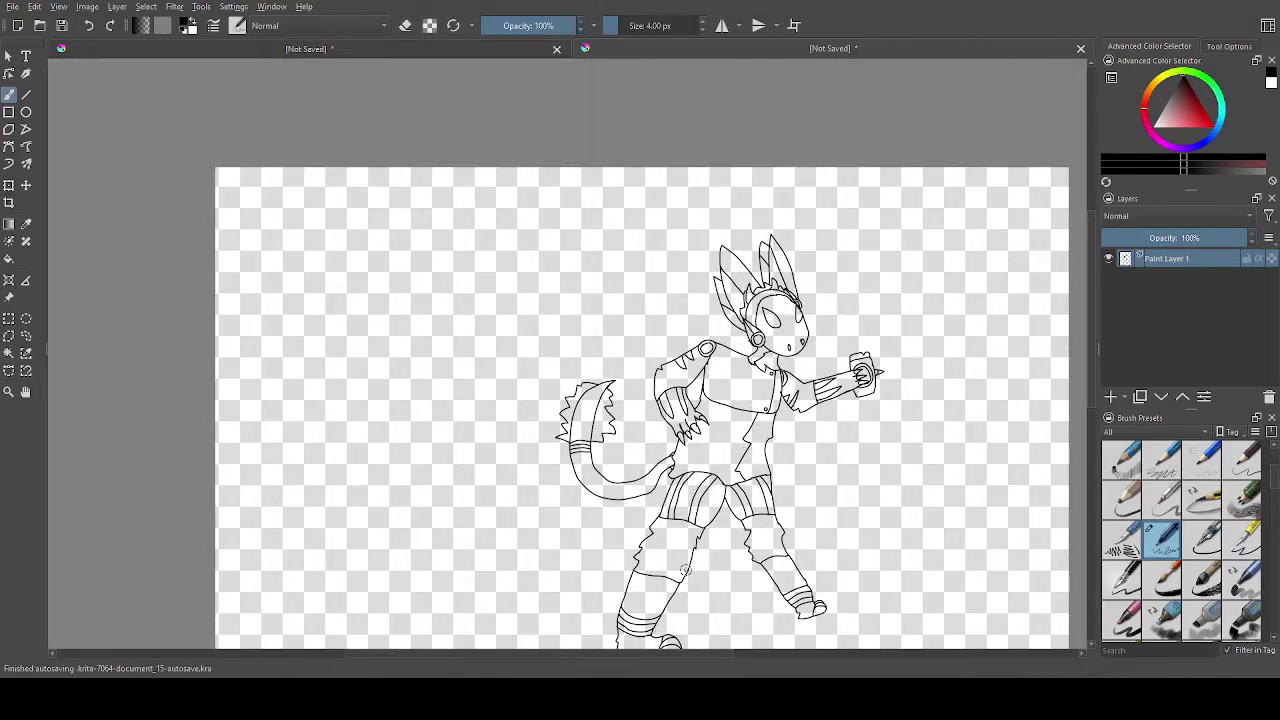
pyautogui.scroll(-4, 662, 597)
pyautogui.scroll(6, 703, 501)
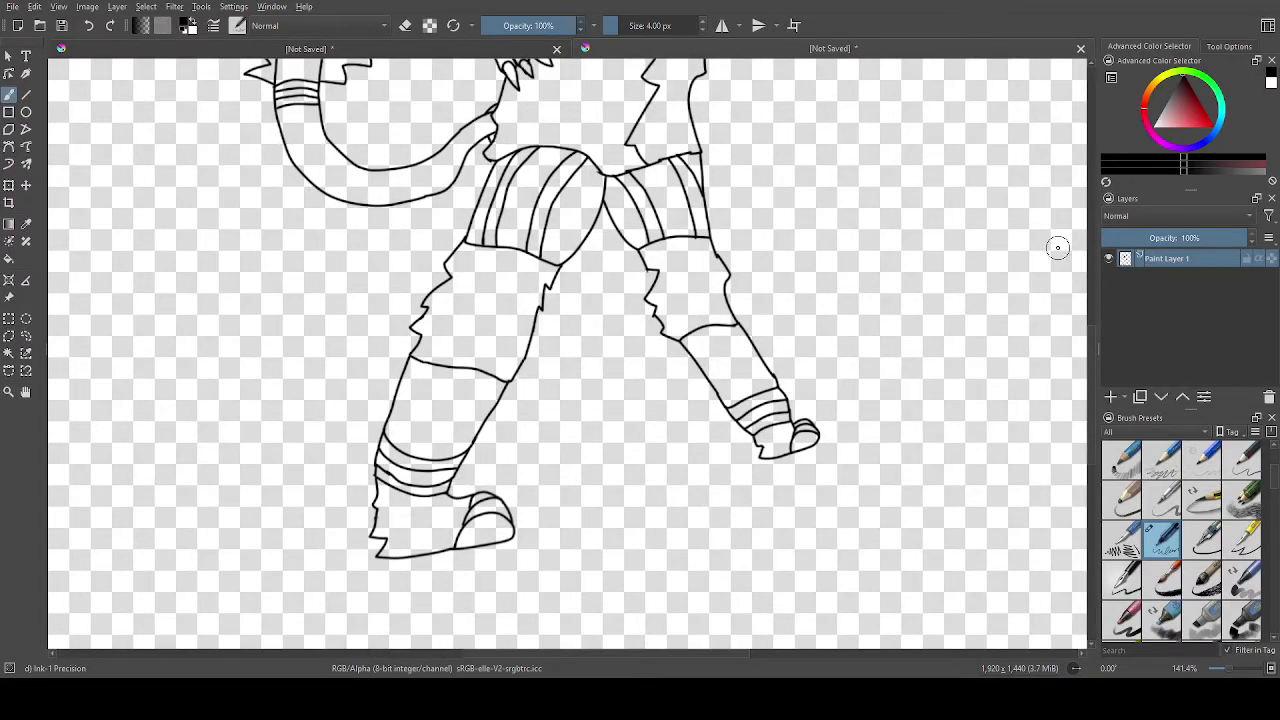
pyautogui.click(1111, 397)
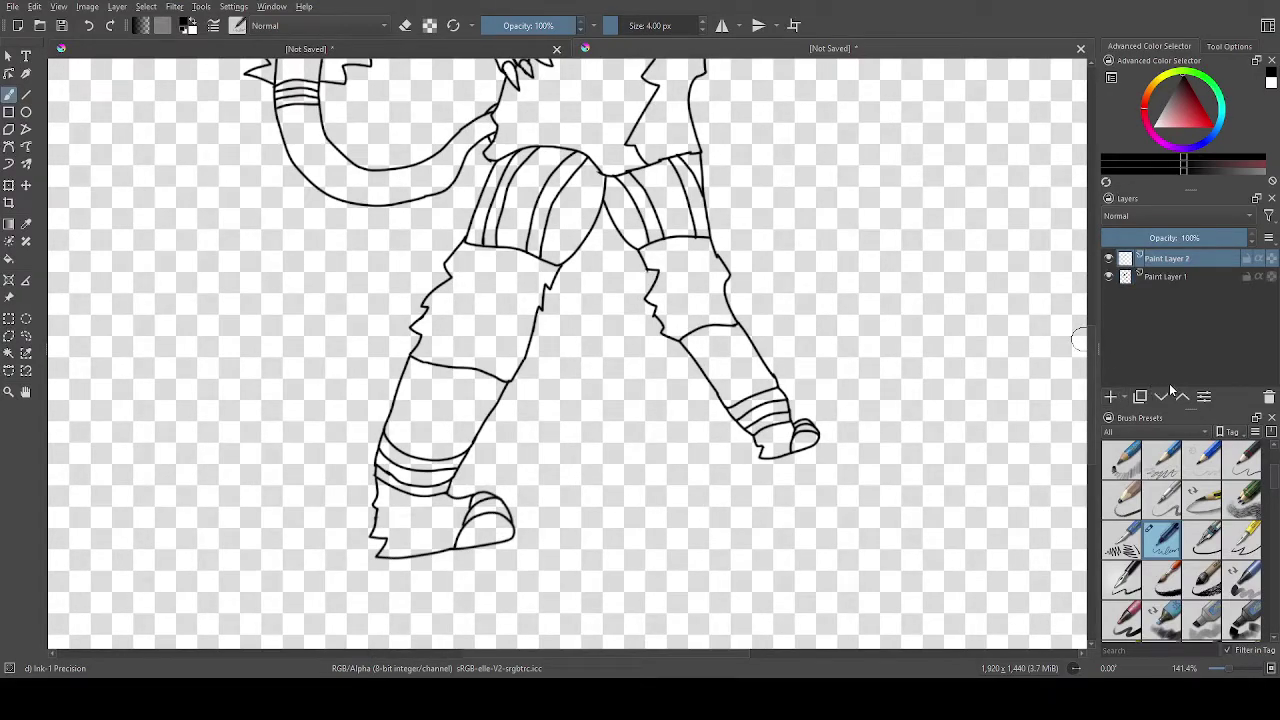
pyautogui.click(1166, 397)
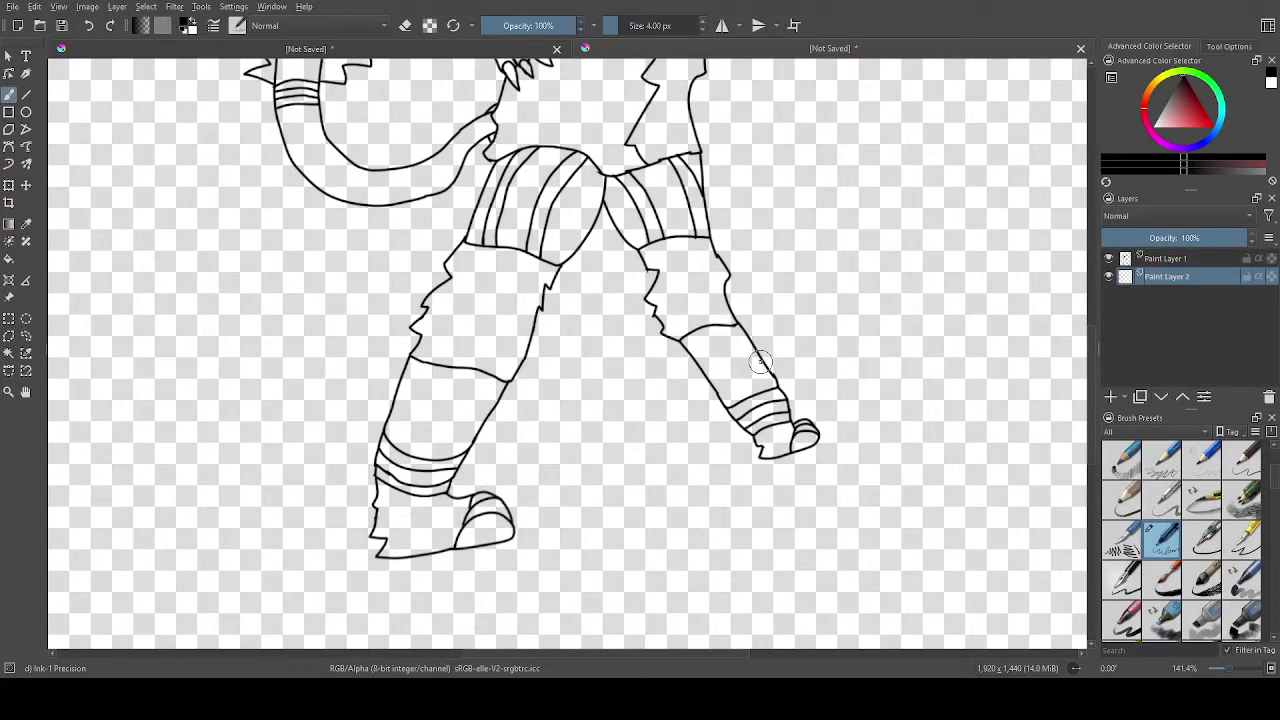
pyautogui.click(1267, 398)
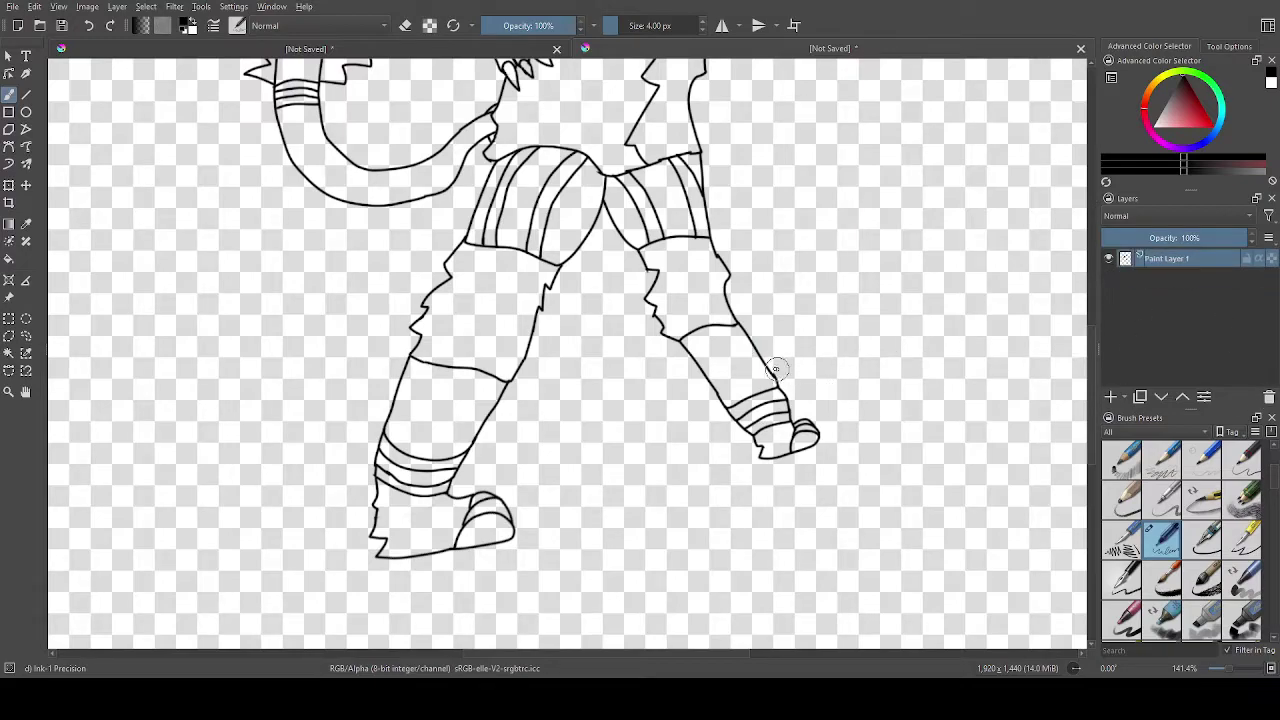
# Try an outline curving outward from the smaller leg's shin and continuing behind it toward the larger foot.
pyautogui.scroll(1, 770, 366)
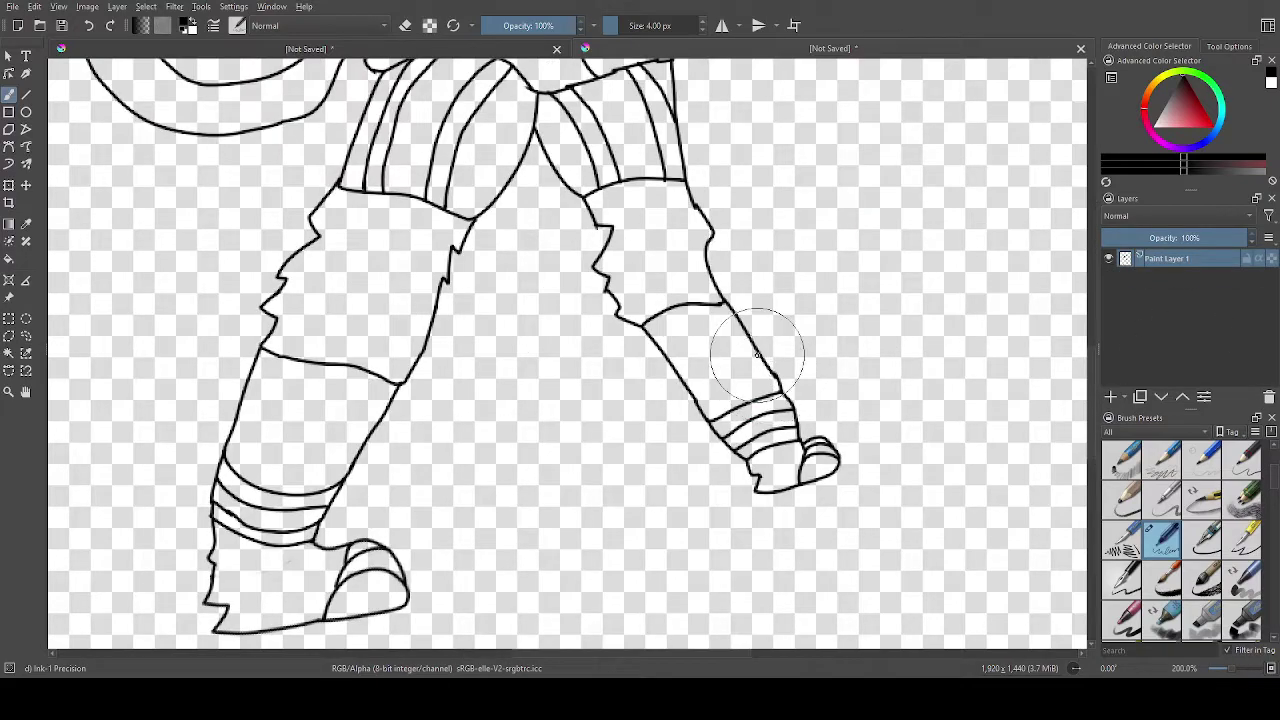
pyautogui.moveTo(760, 353)
pyautogui.mouseDown()
pyautogui.moveTo(843, 328)
pyautogui.moveTo(951, 386)
pyautogui.moveTo(900, 506)
pyautogui.moveTo(831, 563)
pyautogui.mouseUp()
pyautogui.scroll(-4, 831, 563)
pyautogui.scroll(4, 752, 575)
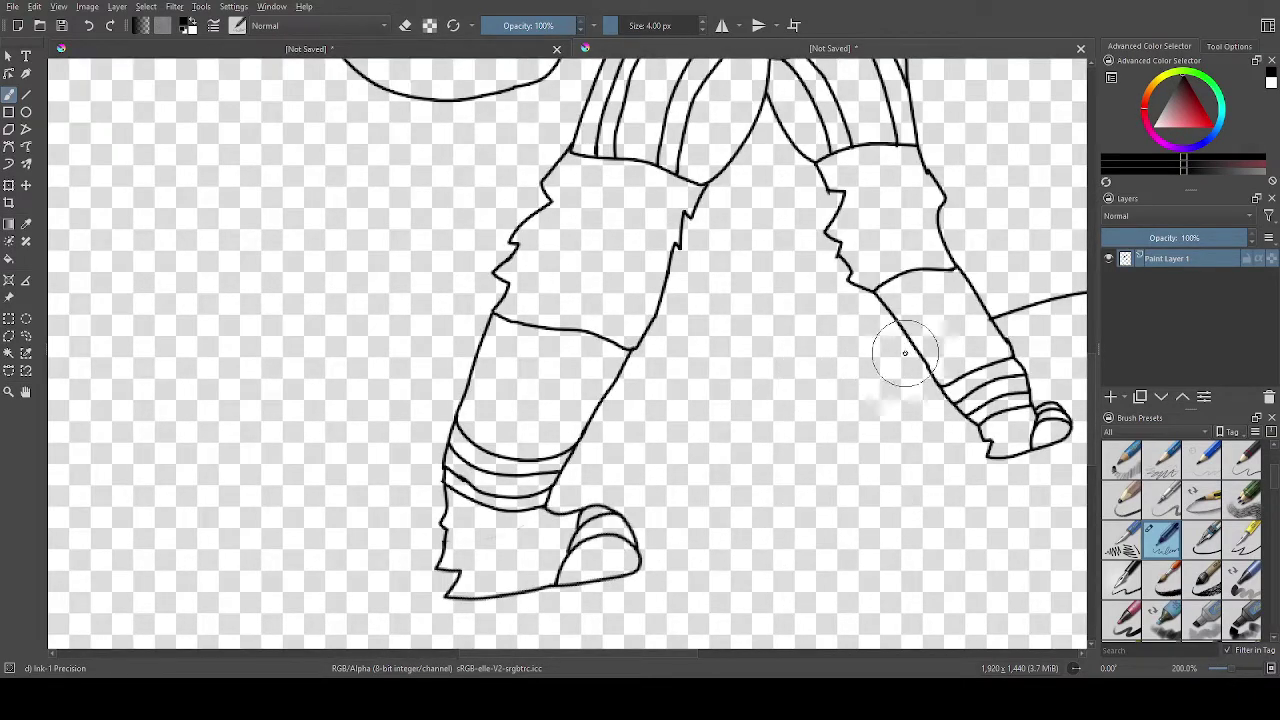
pyautogui.moveTo(911, 346); pyautogui.dragTo(726, 449)
pyautogui.hotkey('ctrl', 'z')
# Draw a rounded outline from the smaller leg's shin around its foot, with a long diagonal edge running below the larger foot.
pyautogui.scroll(-3, 918, 332)
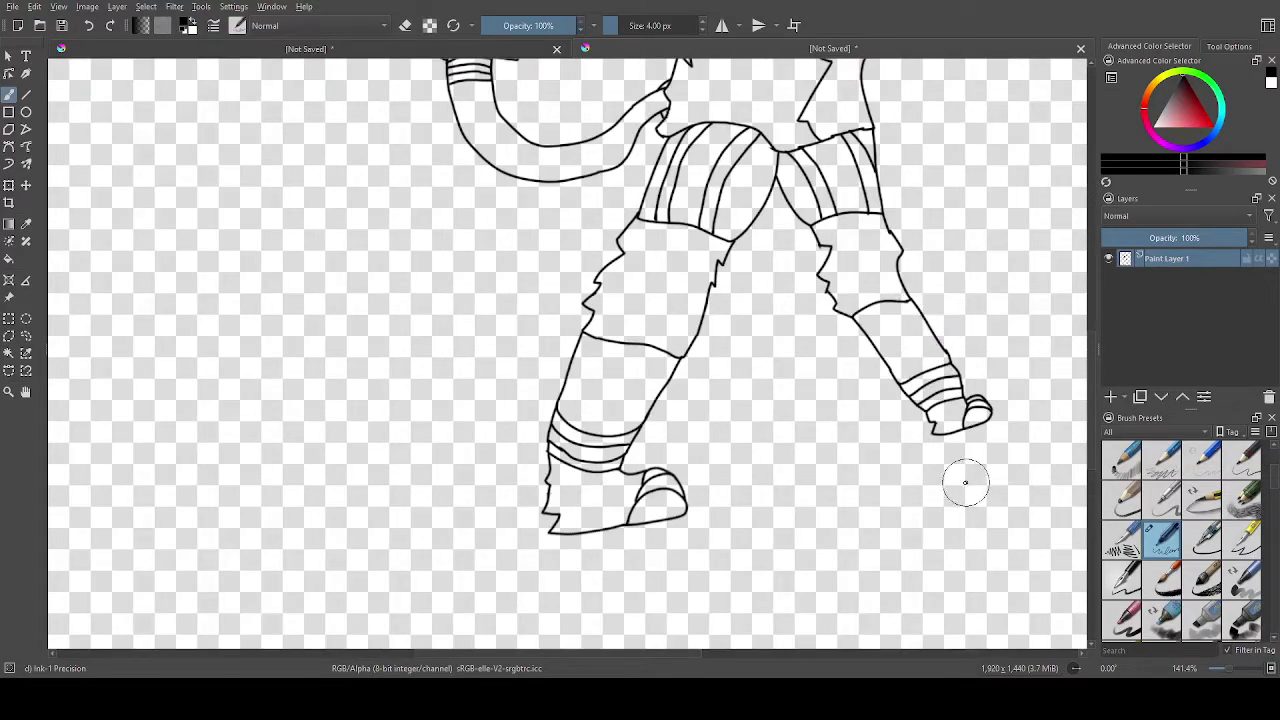
pyautogui.moveTo(651, 565); pyautogui.dragTo(978, 432)
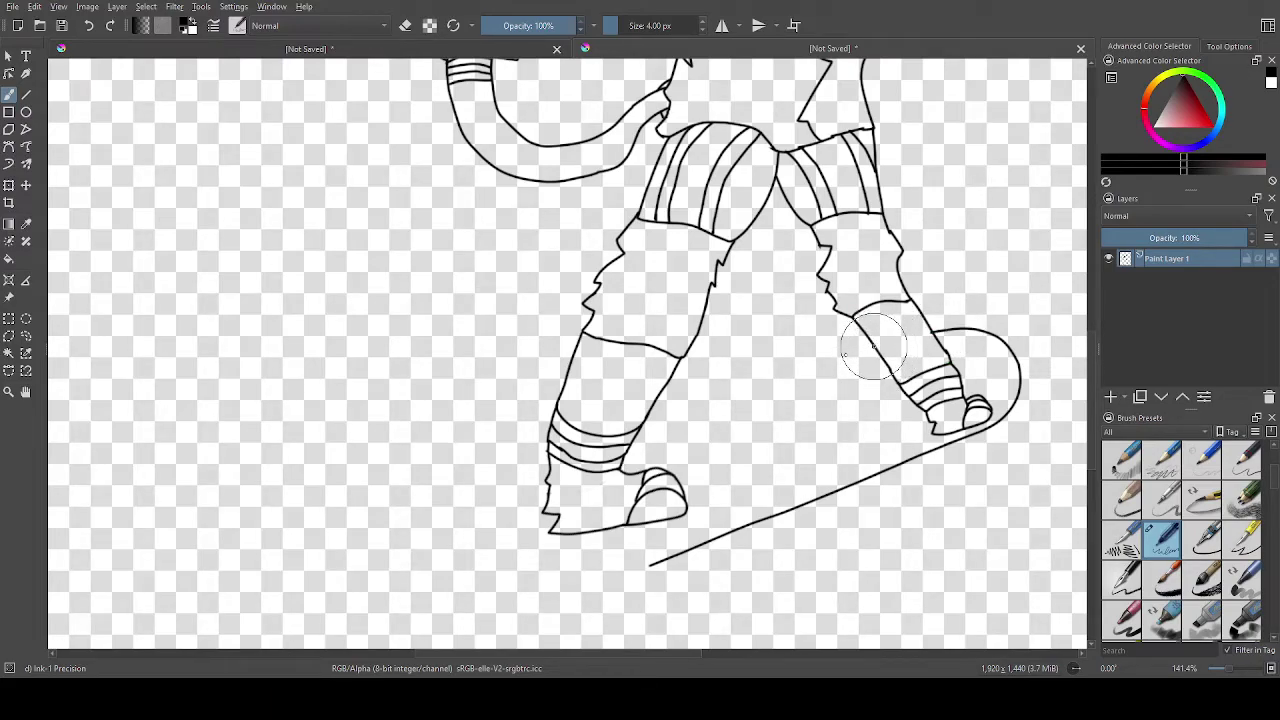
# Ink the board's upper edge between the character's two legs, from the smaller foot's calf to the larger leg.
pyautogui.moveTo(836, 360); pyautogui.dragTo(712, 404)
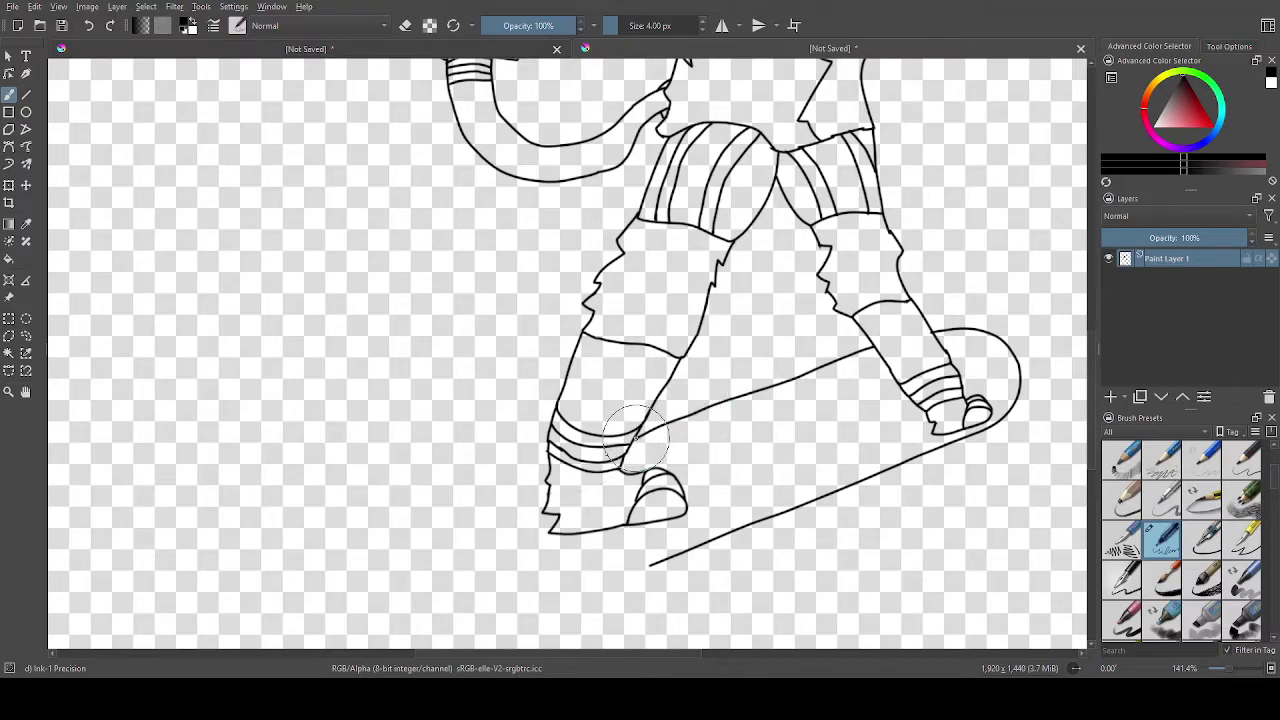
pyautogui.scroll(2, 564, 456)
pyautogui.scroll(-6, 530, 506)
pyautogui.scroll(5, 553, 558)
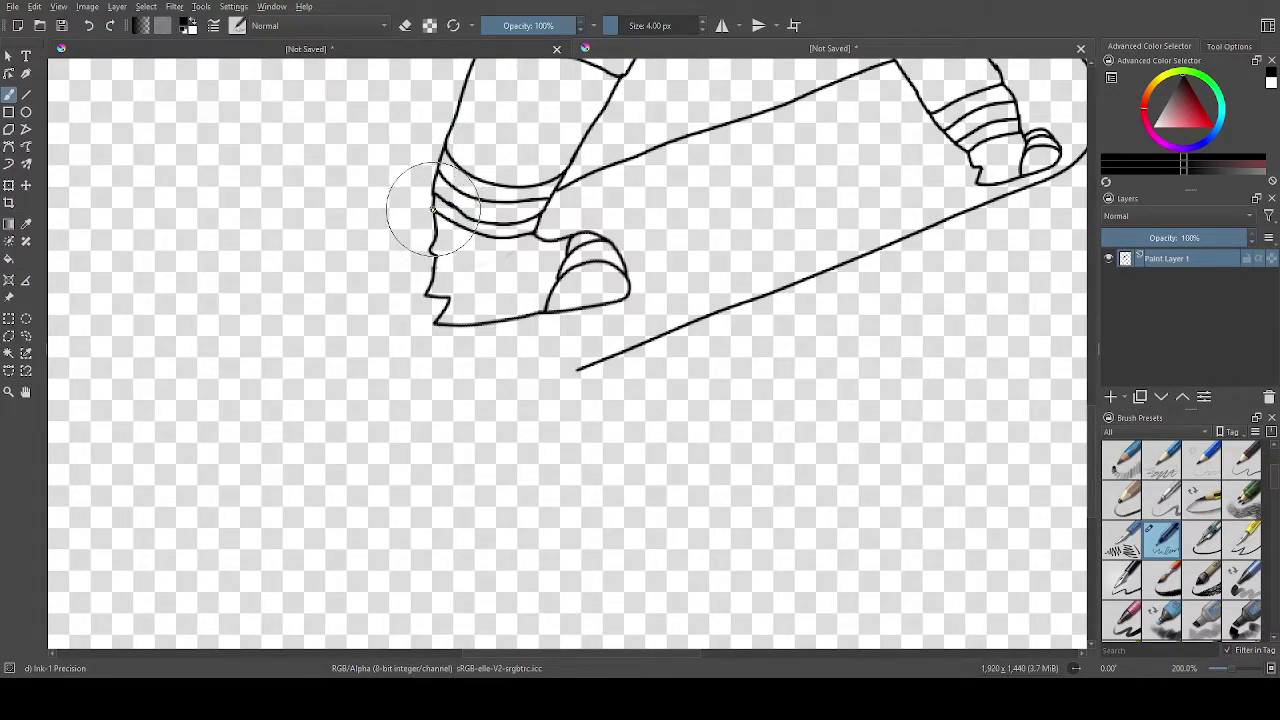
pyautogui.moveTo(432, 212)
pyautogui.mouseDown()
pyautogui.moveTo(366, 258)
pyautogui.moveTo(368, 321)
pyautogui.moveTo(424, 364)
pyautogui.moveTo(495, 369)
pyautogui.moveTo(557, 362)
pyautogui.moveTo(561, 303)
pyautogui.moveTo(451, 312)
pyautogui.moveTo(535, 394)
pyautogui.moveTo(413, 403)
pyautogui.moveTo(376, 375)
pyautogui.moveTo(358, 328)
pyautogui.moveTo(364, 292)
pyautogui.moveTo(437, 231)
pyautogui.mouseUp()
pyautogui.hotkey('ctrl', 'z')
pyautogui.scroll(2, 472, 211)
pyautogui.hotkey('ctrl', 'z')
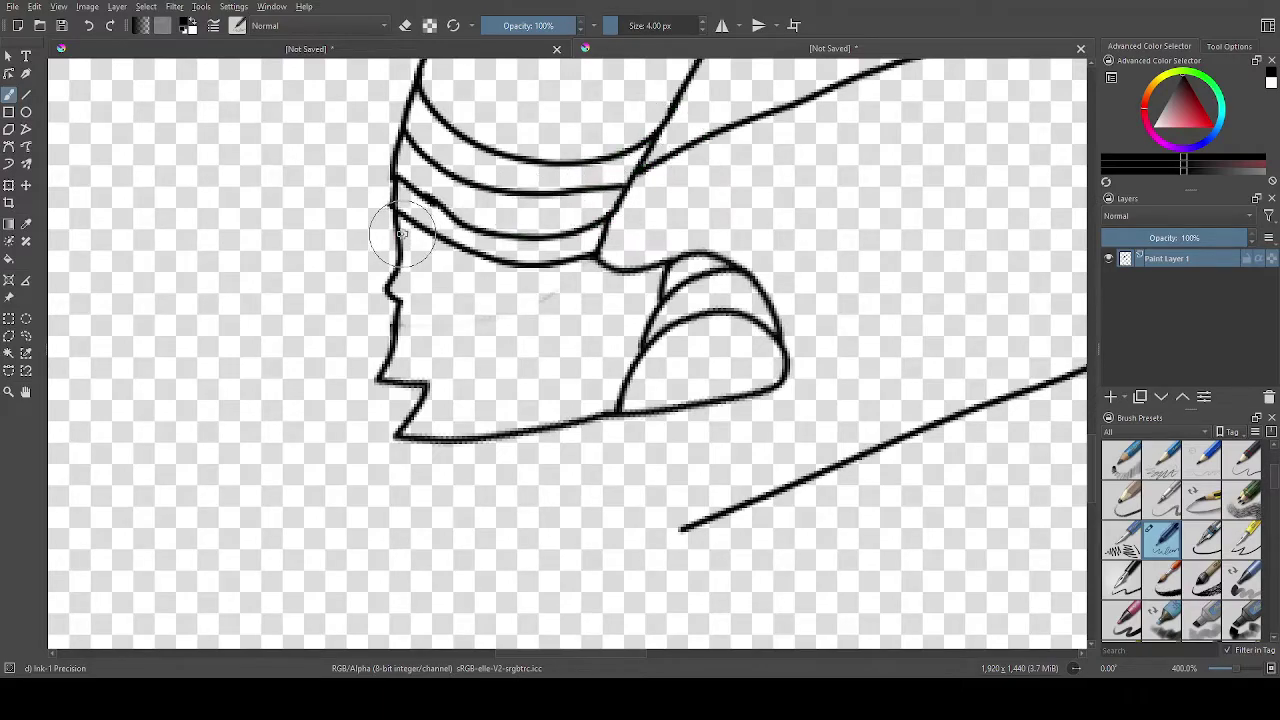
pyautogui.moveTo(395, 205)
pyautogui.mouseDown()
pyautogui.moveTo(275, 290)
pyautogui.moveTo(230, 392)
pyautogui.moveTo(233, 479)
pyautogui.moveTo(276, 538)
pyautogui.moveTo(371, 587)
pyautogui.moveTo(435, 593)
pyautogui.moveTo(738, 511)
pyautogui.mouseUp()
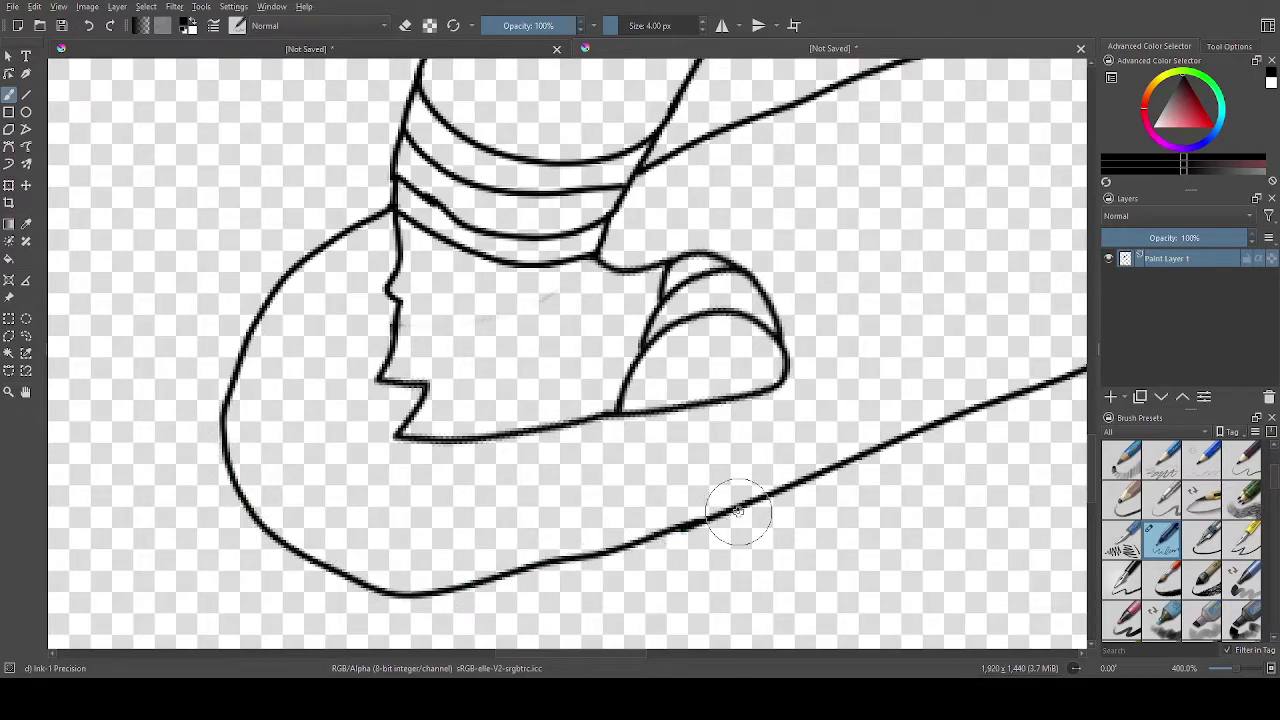
pyautogui.scroll(-5, 738, 511)
pyautogui.scroll(4, 670, 458)
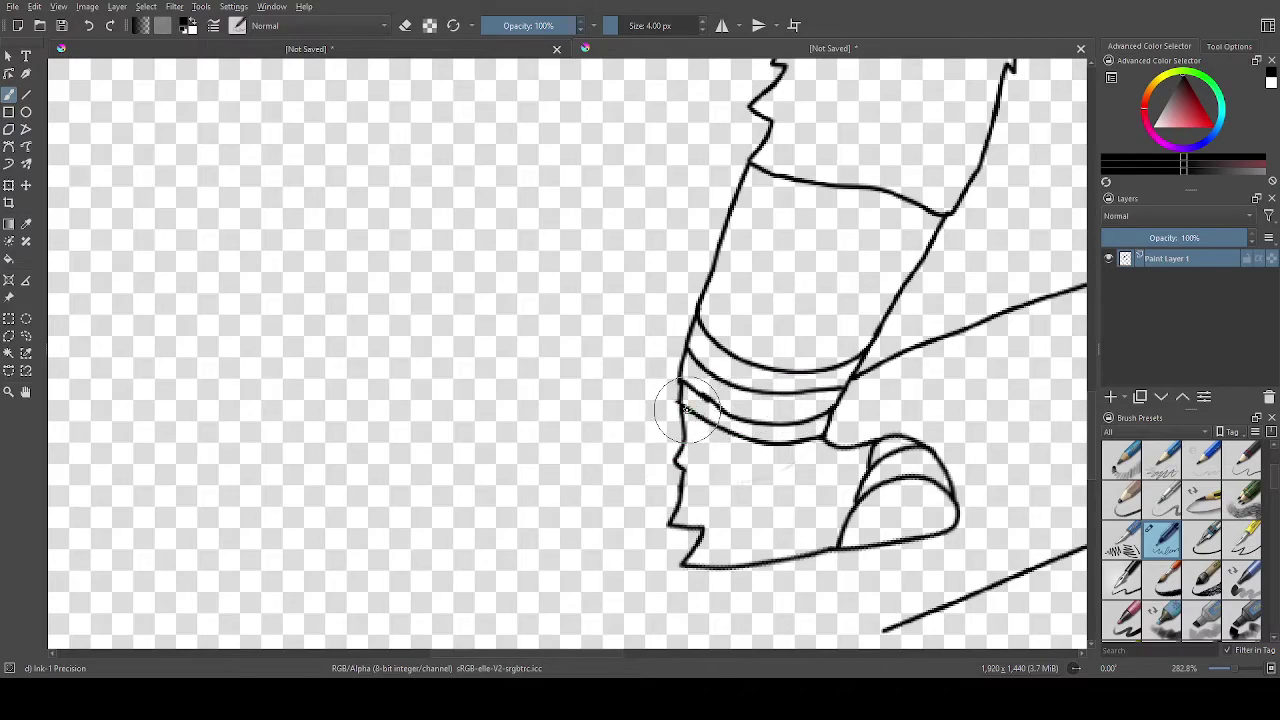
pyautogui.moveTo(678, 406); pyautogui.dragTo(509, 493)
pyautogui.scroll(-3, 509, 493)
pyautogui.scroll(4, 517, 511)
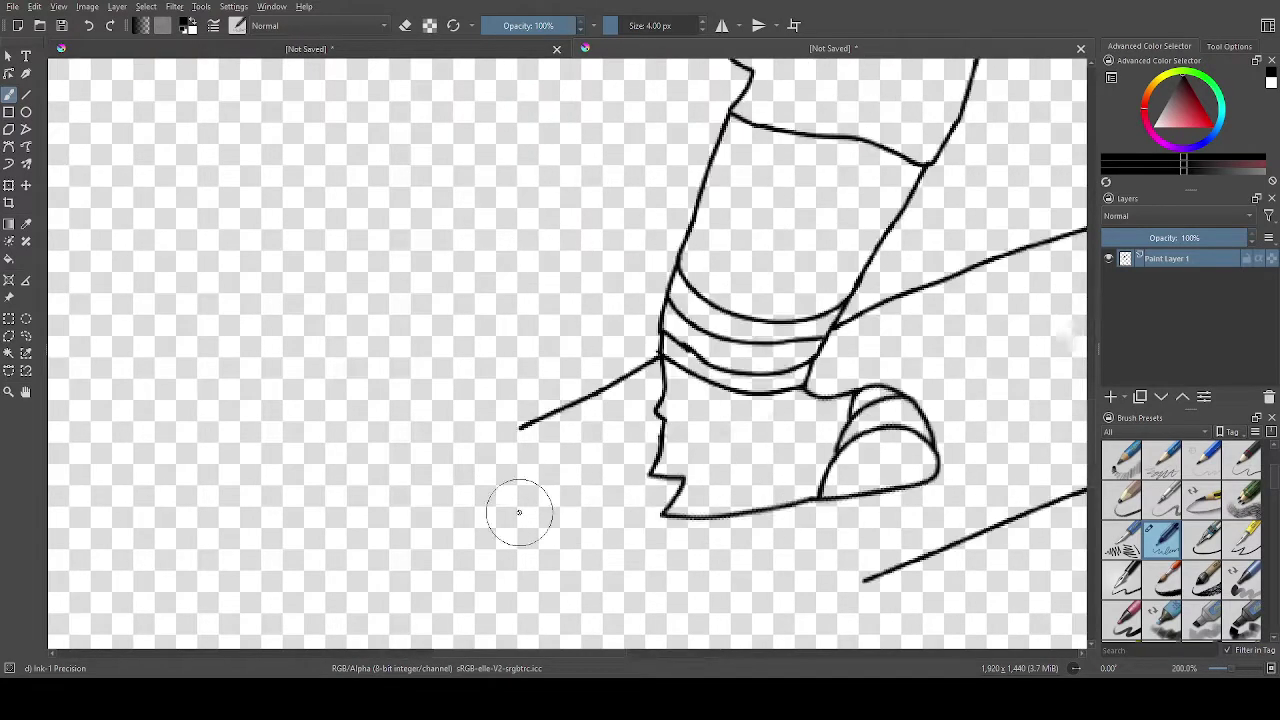
pyautogui.hotkey('ctrl', 'z')
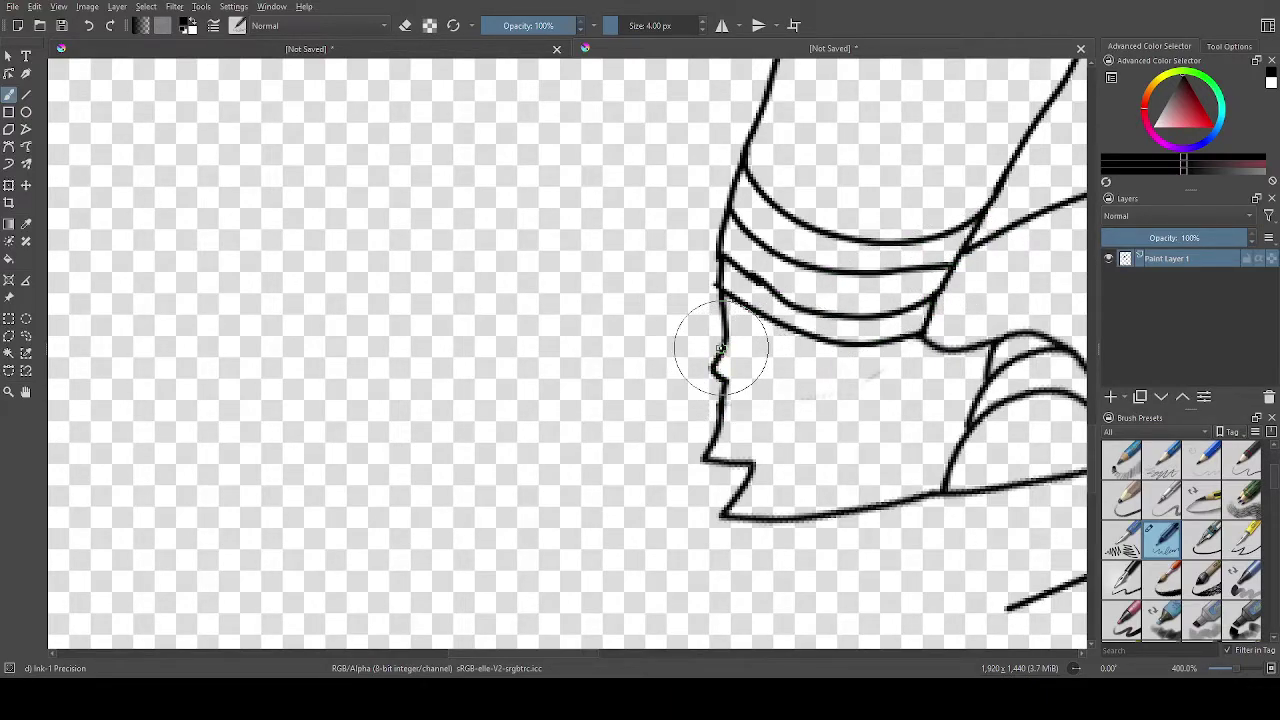
# Ink a curve from the larger foot's heel around the board's end and extend the lower edge towards it.
pyautogui.moveTo(721, 344)
pyautogui.mouseDown()
pyautogui.moveTo(639, 417)
pyautogui.moveTo(570, 532)
pyautogui.moveTo(569, 559)
pyautogui.moveTo(623, 606)
pyautogui.mouseUp()
pyautogui.scroll(-5, 733, 600)
pyautogui.scroll(3, 733, 604)
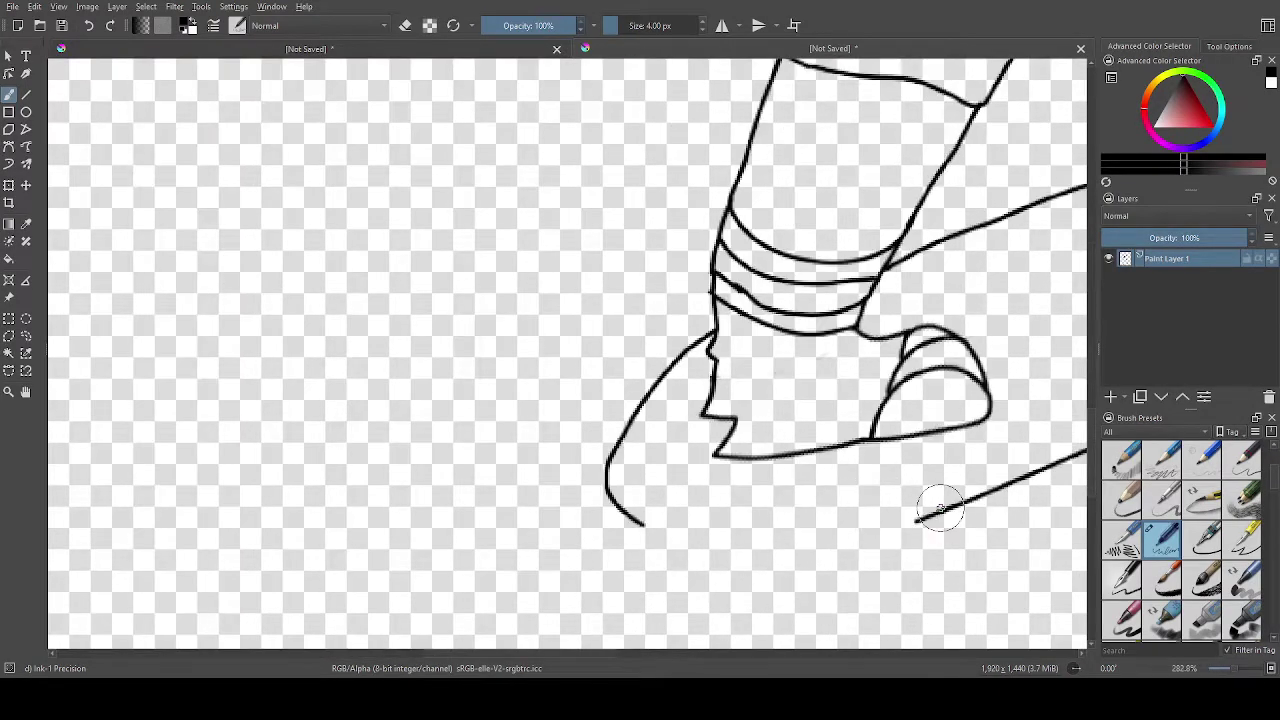
pyautogui.moveTo(928, 516)
pyautogui.mouseDown()
pyautogui.moveTo(730, 560)
pyautogui.moveTo(643, 531)
pyautogui.mouseUp()
pyautogui.scroll(1, 650, 530)
pyautogui.scroll(2, 1136, 514)
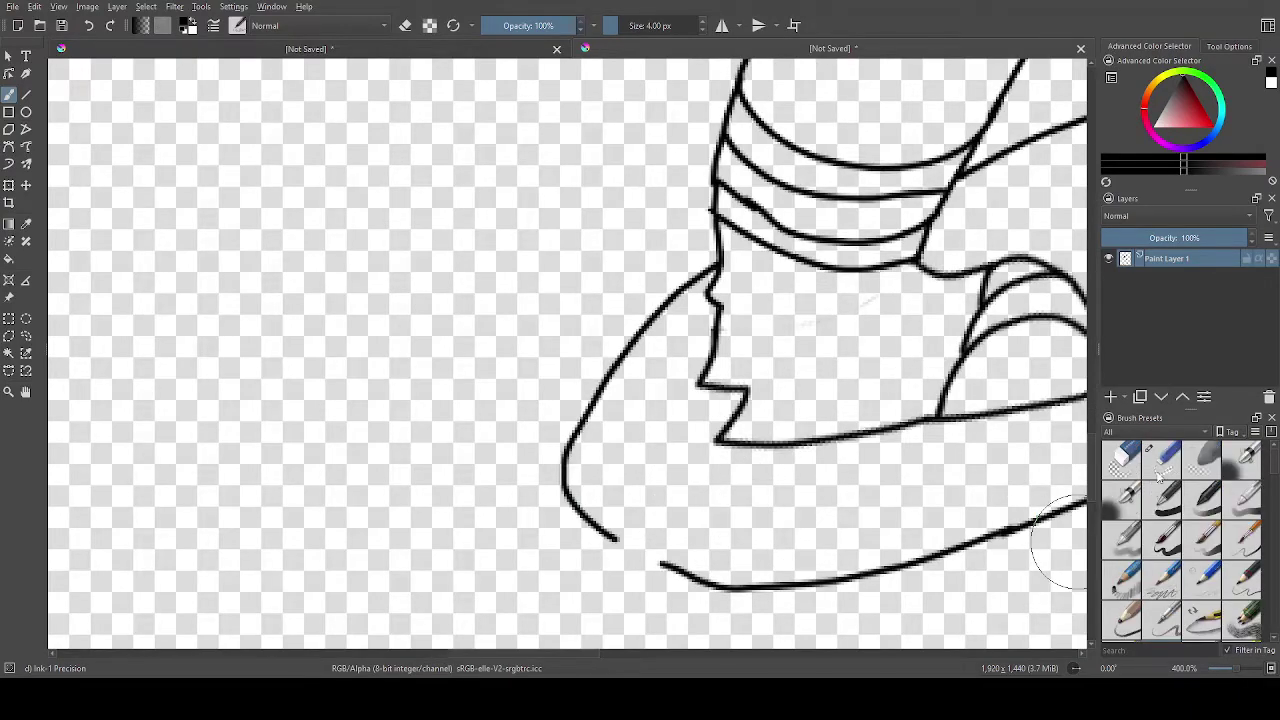
# Erase the uneven curve of the board's end, leaving a short stub at the heel and the lower edge.
pyautogui.press('e')
pyautogui.moveTo(622, 307)
pyautogui.mouseDown()
pyautogui.moveTo(571, 523)
pyautogui.moveTo(680, 583)
pyautogui.moveTo(830, 580)
pyautogui.mouseUp()
pyautogui.scroll(-3, 1163, 570)
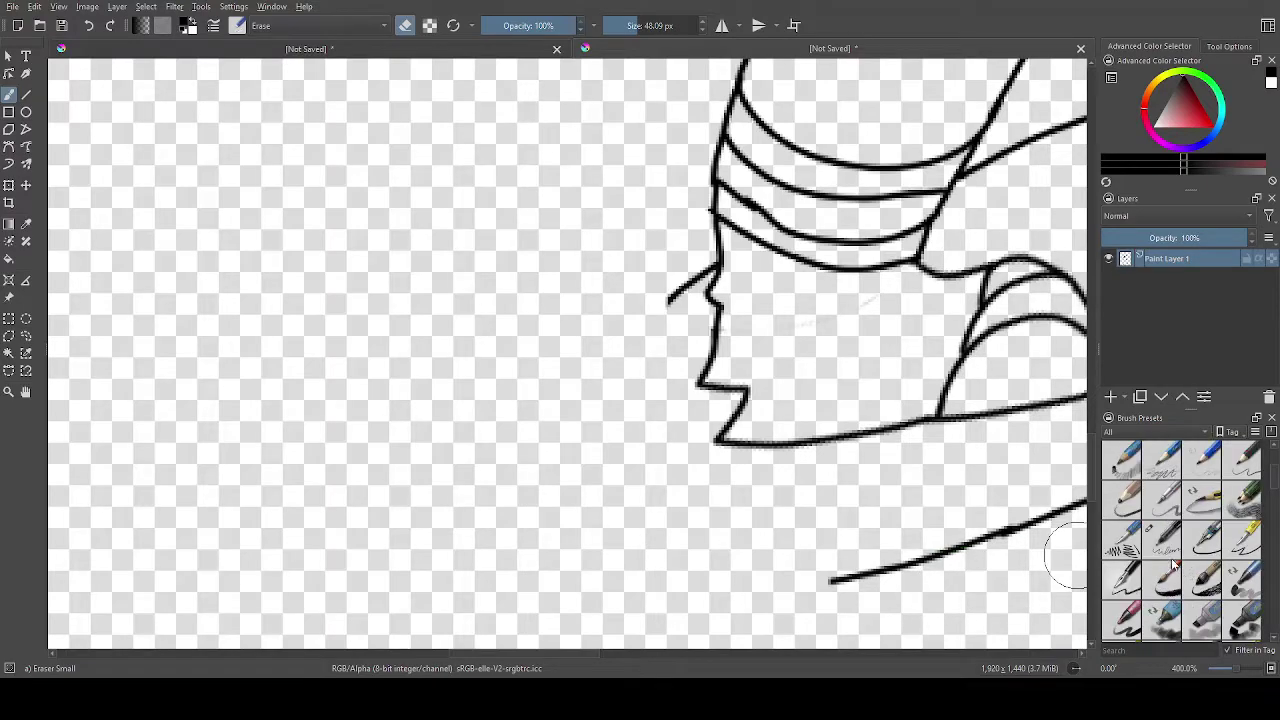
# Redraw the board's rounded end with the Ink-1 Precision brush, joining the heel stub to the lower edge.
pyautogui.click(1162, 540)
pyautogui.moveTo(674, 295)
pyautogui.mouseDown()
pyautogui.moveTo(620, 371)
pyautogui.moveTo(623, 557)
pyautogui.moveTo(655, 585)
pyautogui.mouseUp()
pyautogui.hotkey('ctrl', 'z')
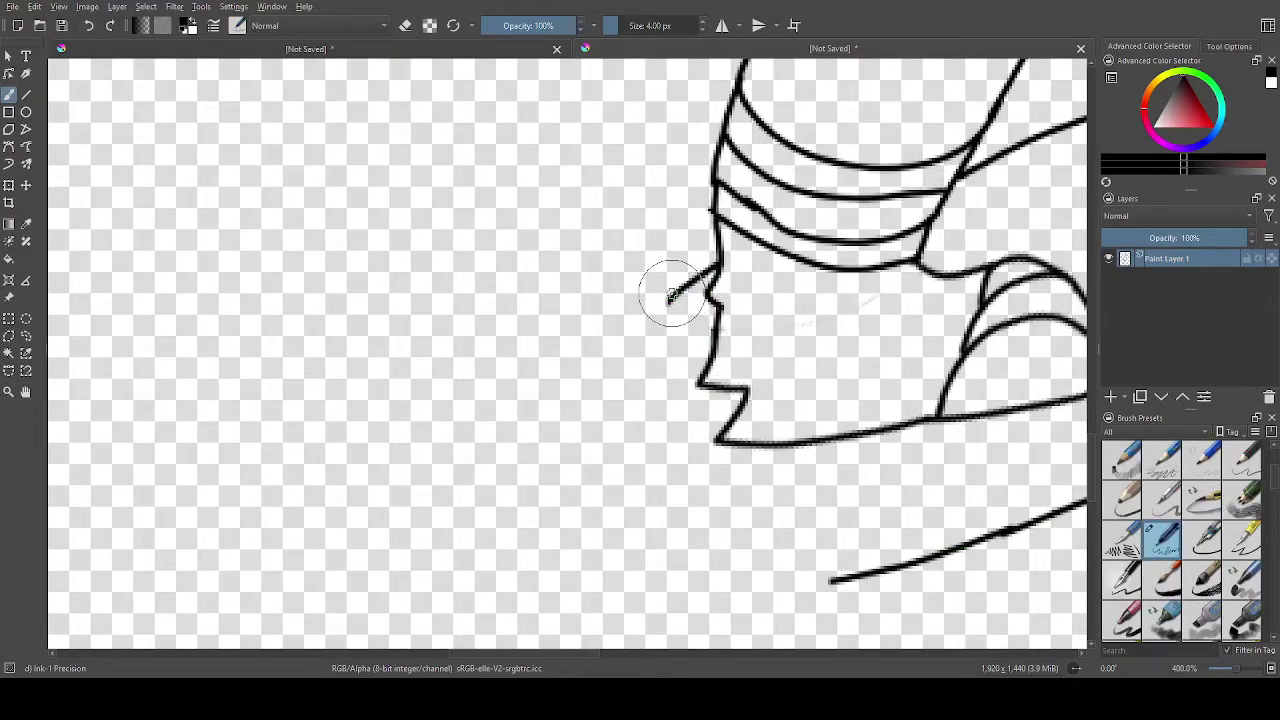
pyautogui.moveTo(679, 293)
pyautogui.mouseDown()
pyautogui.moveTo(590, 377)
pyautogui.moveTo(583, 443)
pyautogui.moveTo(605, 511)
pyautogui.moveTo(638, 562)
pyautogui.moveTo(680, 589)
pyautogui.moveTo(764, 594)
pyautogui.moveTo(840, 578)
pyautogui.mouseUp()
pyautogui.scroll(-5, 918, 552)
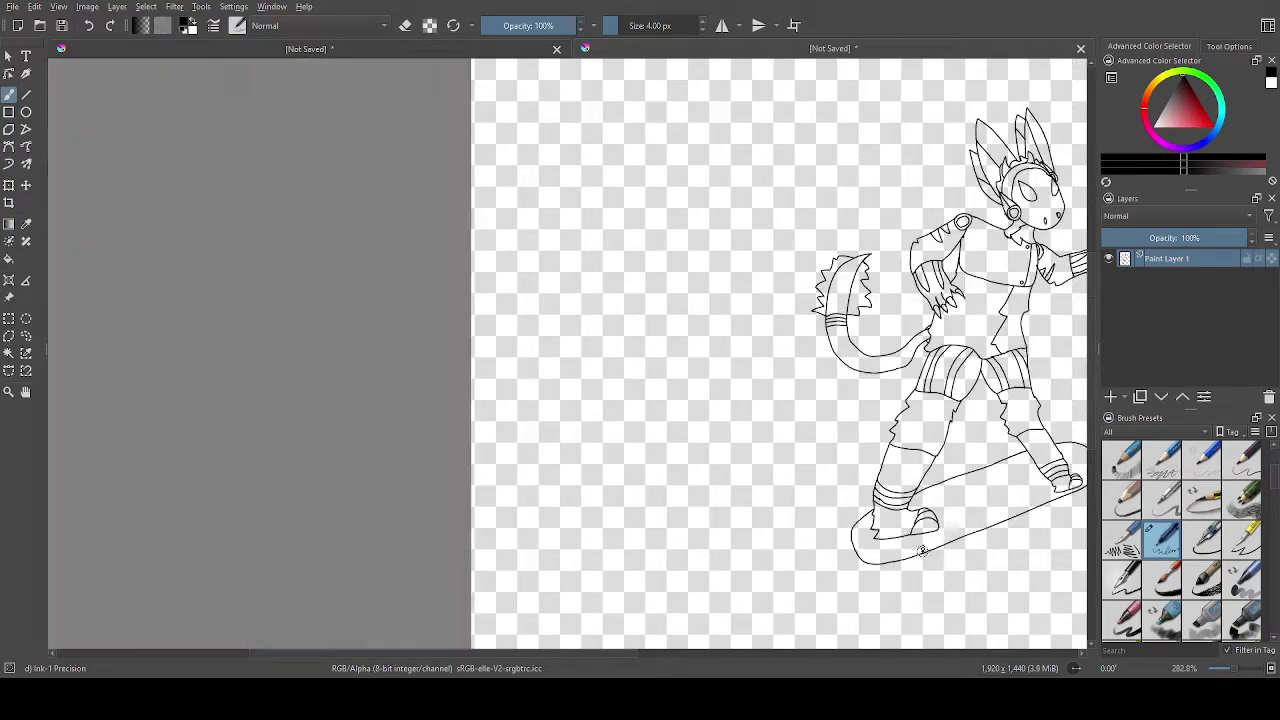
pyautogui.scroll(-4, 1080, 525)
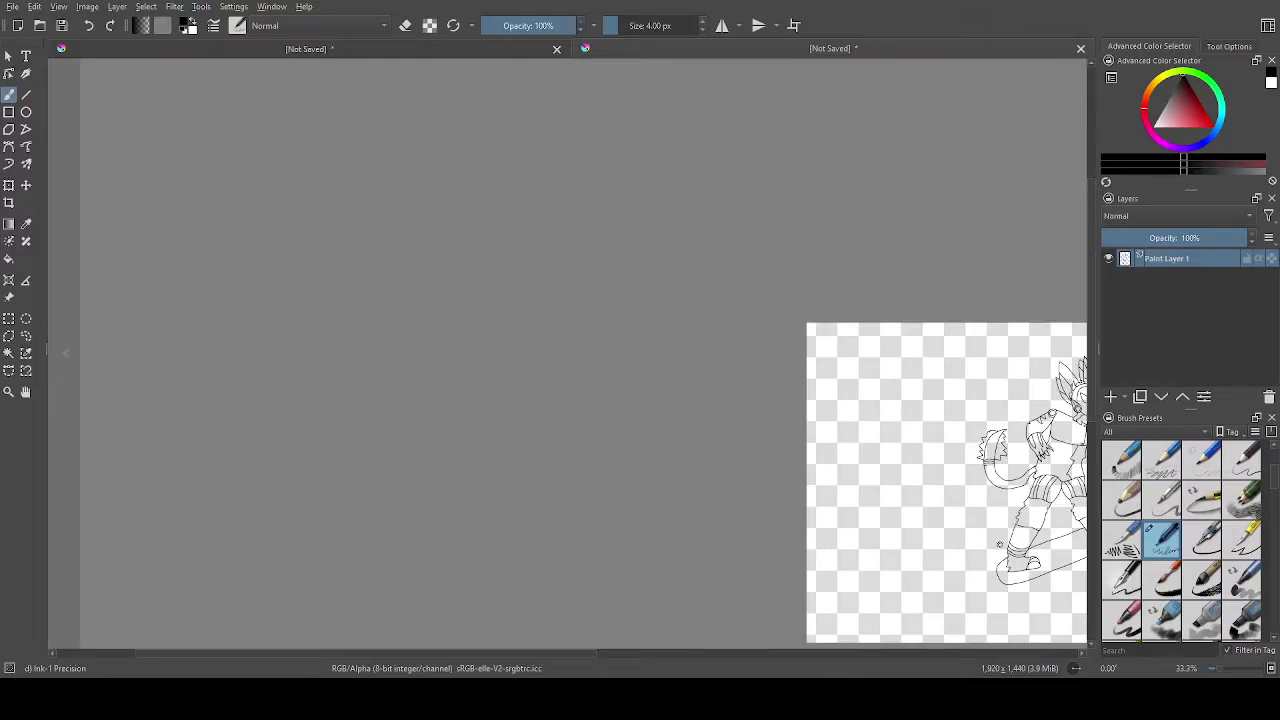
pyautogui.scroll(4, 998, 544)
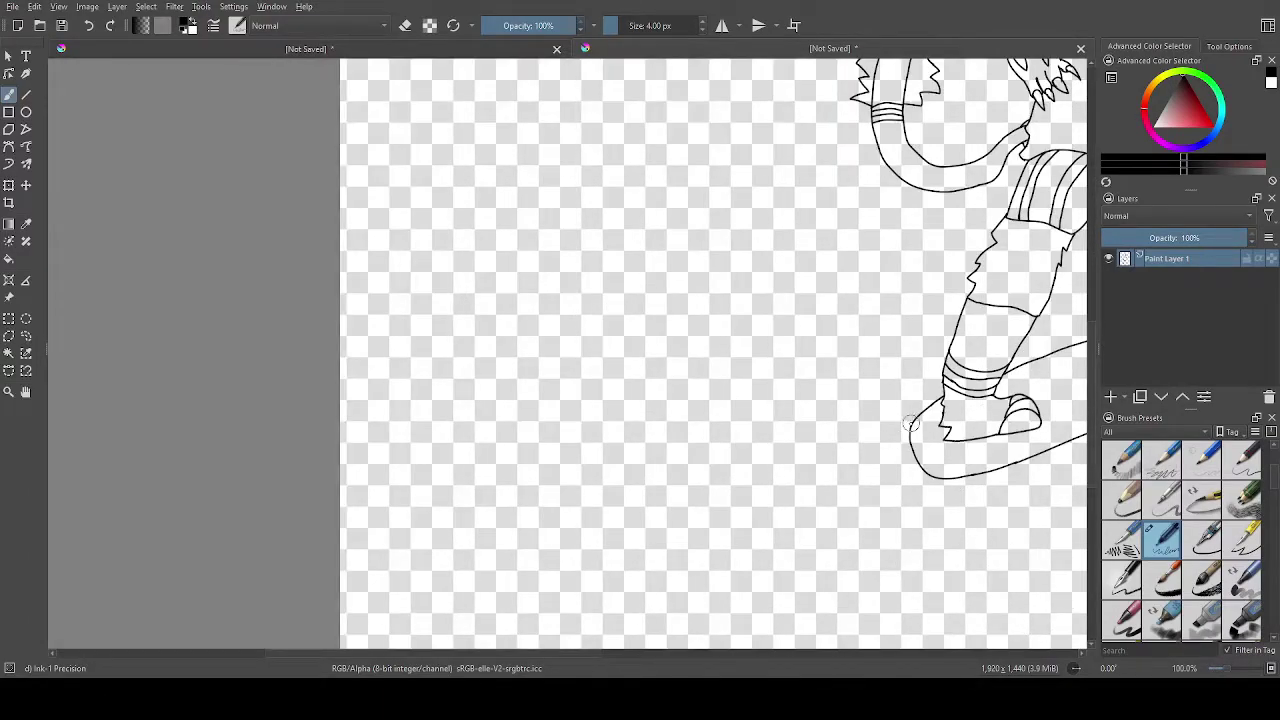
pyautogui.moveTo(912, 421)
pyautogui.mouseDown()
pyautogui.moveTo(828, 508)
pyautogui.moveTo(784, 526)
pyautogui.moveTo(684, 529)
pyautogui.moveTo(652, 498)
pyautogui.moveTo(632, 431)
pyautogui.moveTo(646, 340)
pyautogui.moveTo(701, 234)
pyautogui.moveTo(530, 119)
pyautogui.mouseUp()
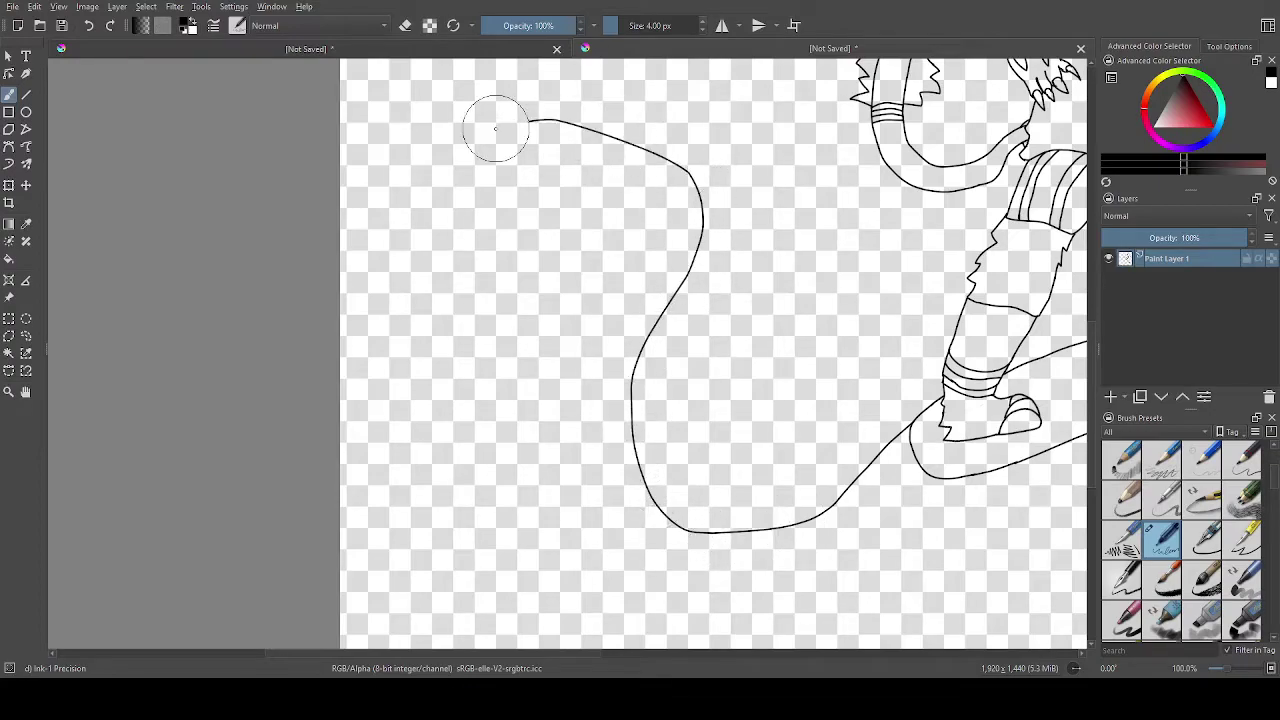
pyautogui.scroll(-6, 497, 132)
pyautogui.scroll(3, 660, 139)
pyautogui.hotkey('ctrl', 'z')
# Draw a short freehand stripe across the board's tip beside the smaller leg and try continuing the striping between the legs.
pyautogui.scroll(2, 324, 138)
pyautogui.scroll(4, 443, 237)
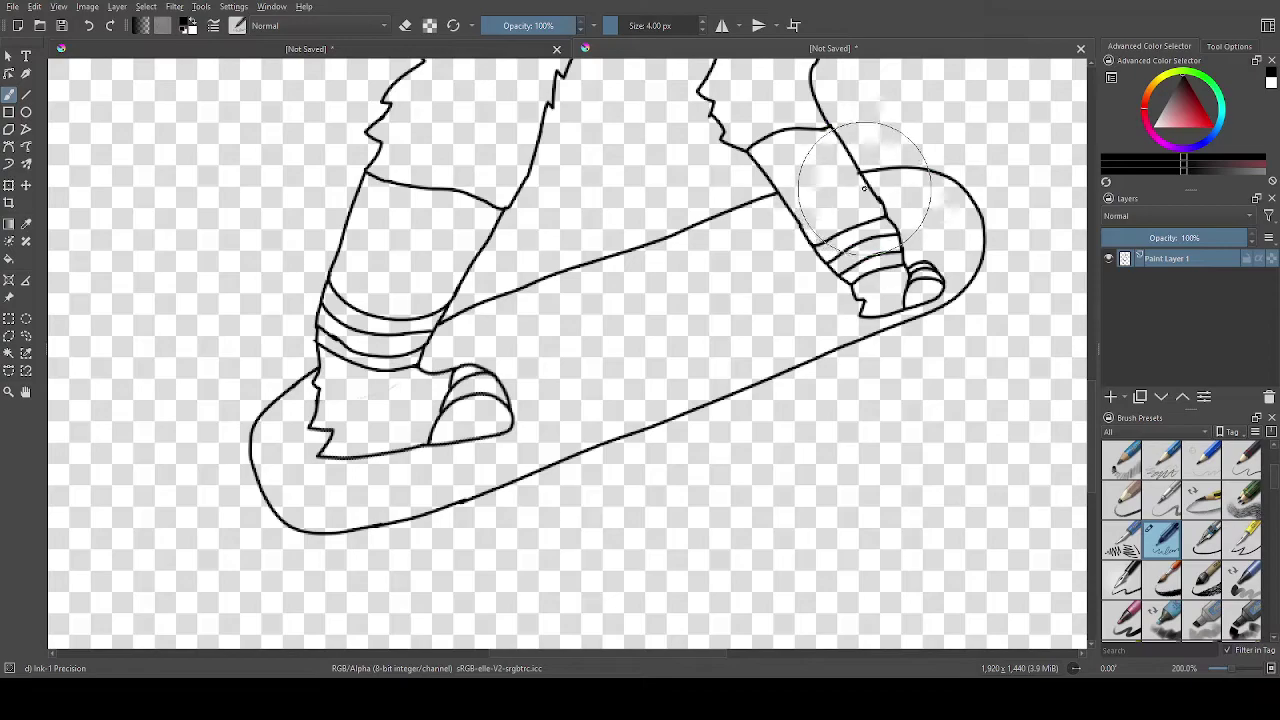
pyautogui.moveTo(861, 181)
pyautogui.mouseDown()
pyautogui.moveTo(954, 176)
pyautogui.moveTo(866, 192)
pyautogui.mouseUp()
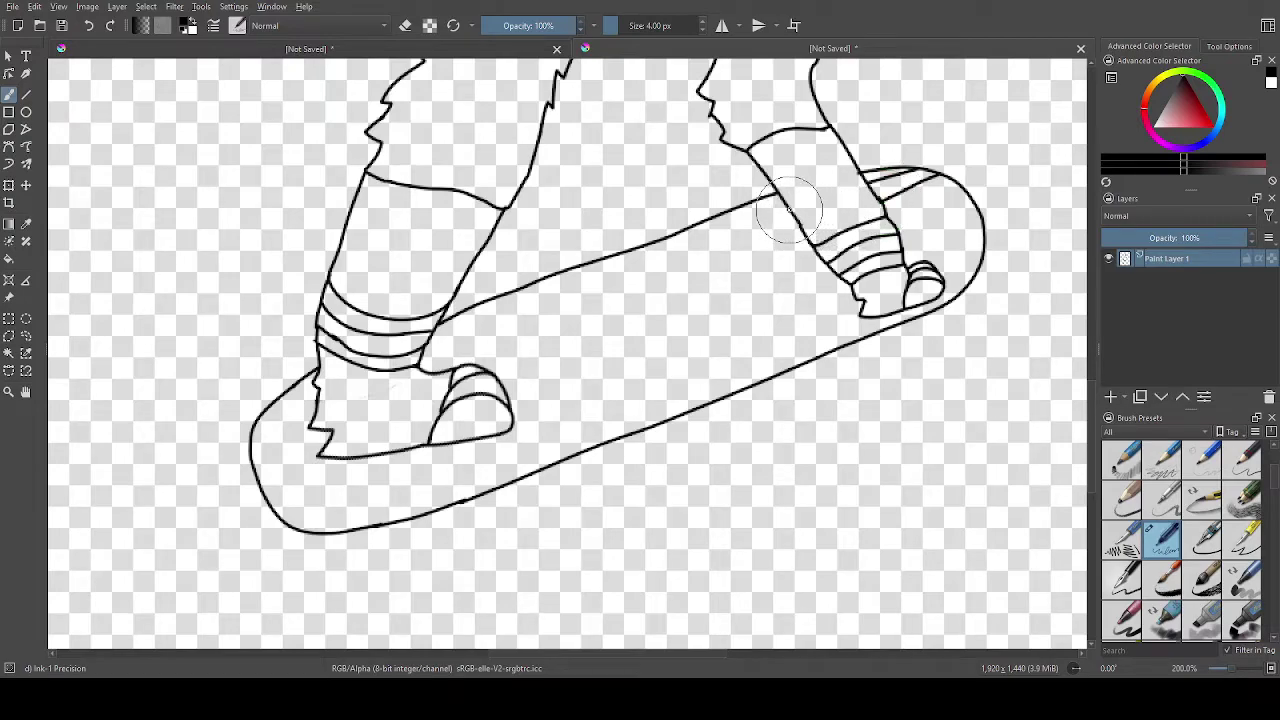
pyautogui.moveTo(789, 211); pyautogui.dragTo(632, 292)
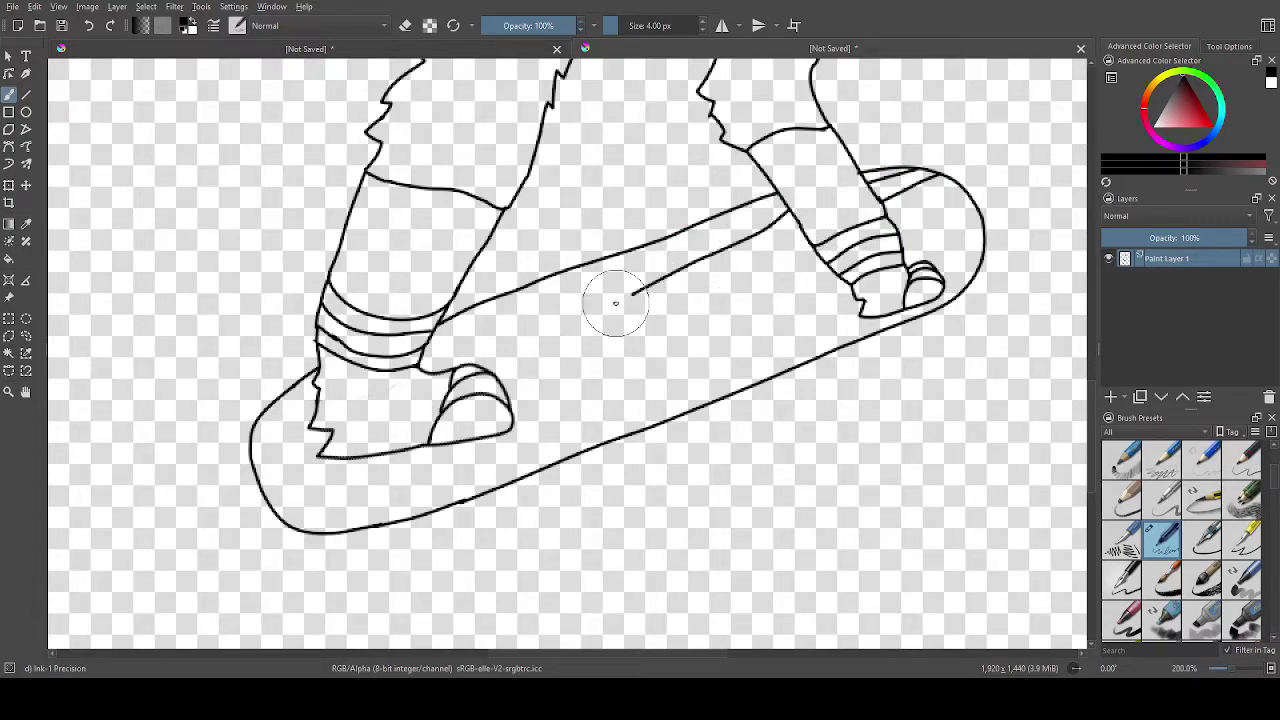
pyautogui.hotkey('ctrl', 'z')
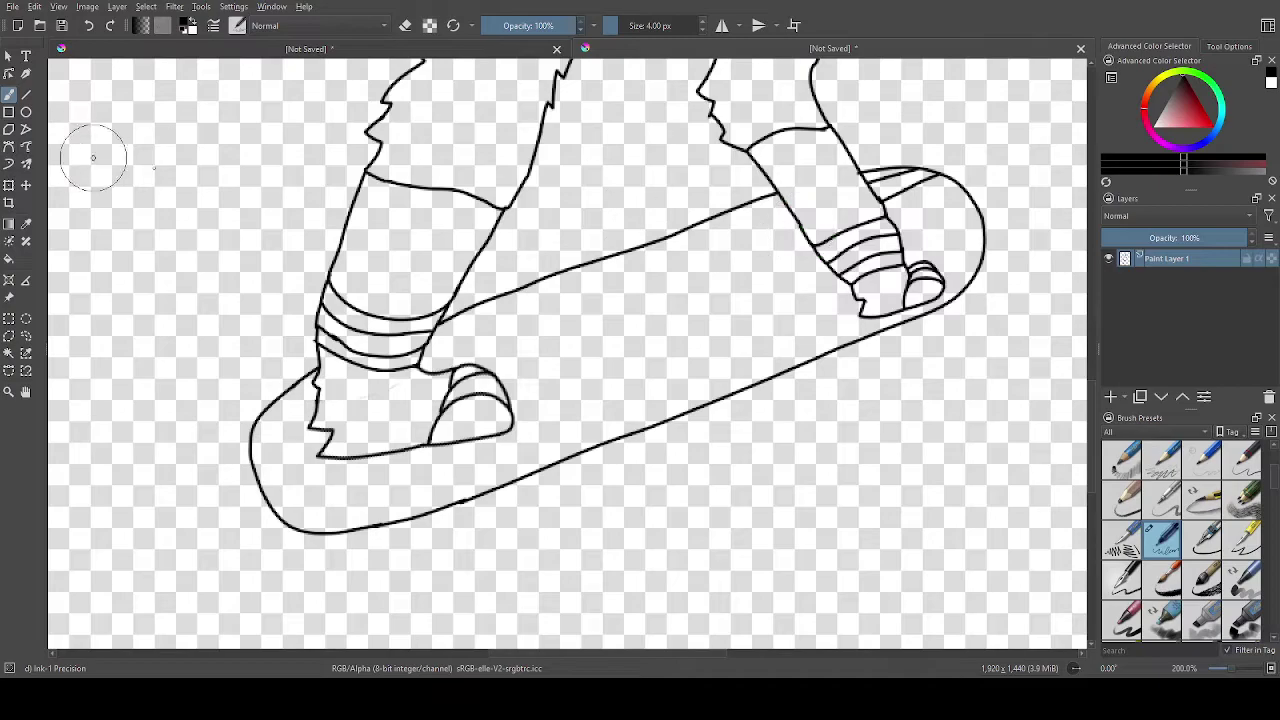
# Draw straight stripes with the Line tool: one on the tip beside the smaller leg and two along the board between the legs.
pyautogui.click(26, 93)
pyautogui.scroll(1, 810, 311)
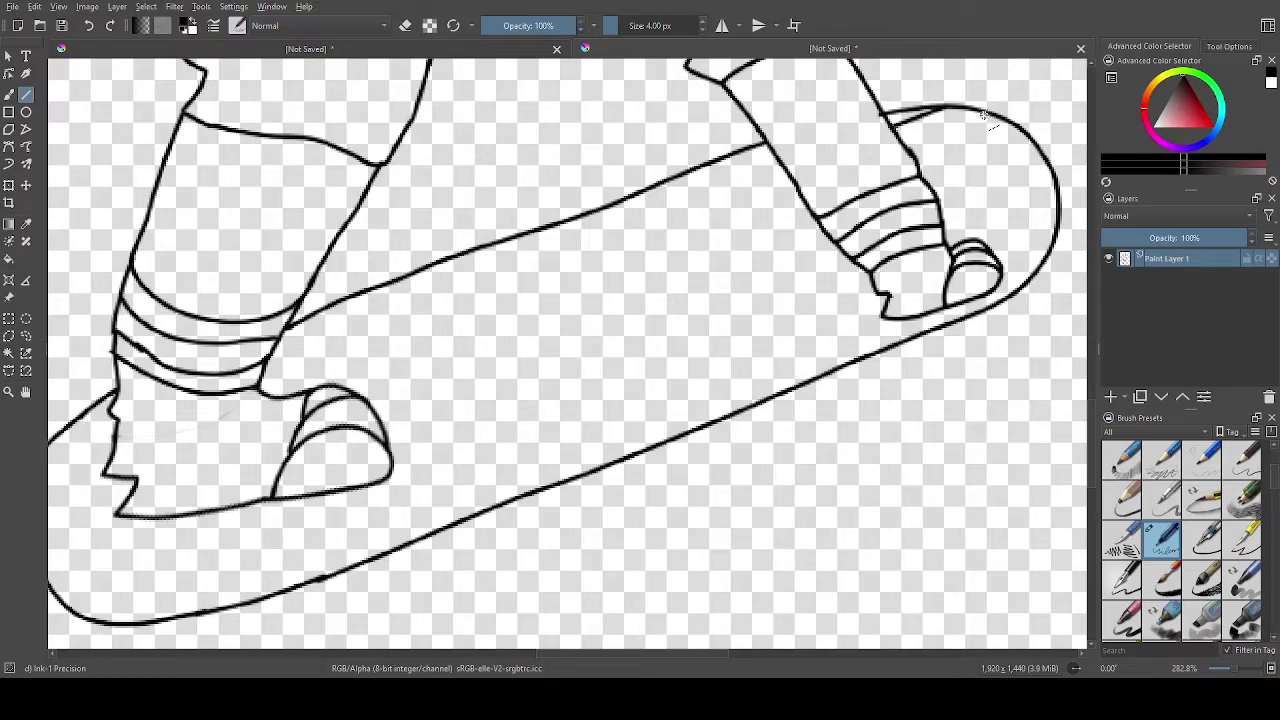
pyautogui.moveTo(915, 152); pyautogui.dragTo(906, 140)
pyautogui.moveTo(785, 165)
pyautogui.mouseDown()
pyautogui.moveTo(286, 386)
pyautogui.moveTo(262, 382)
pyautogui.mouseUp()
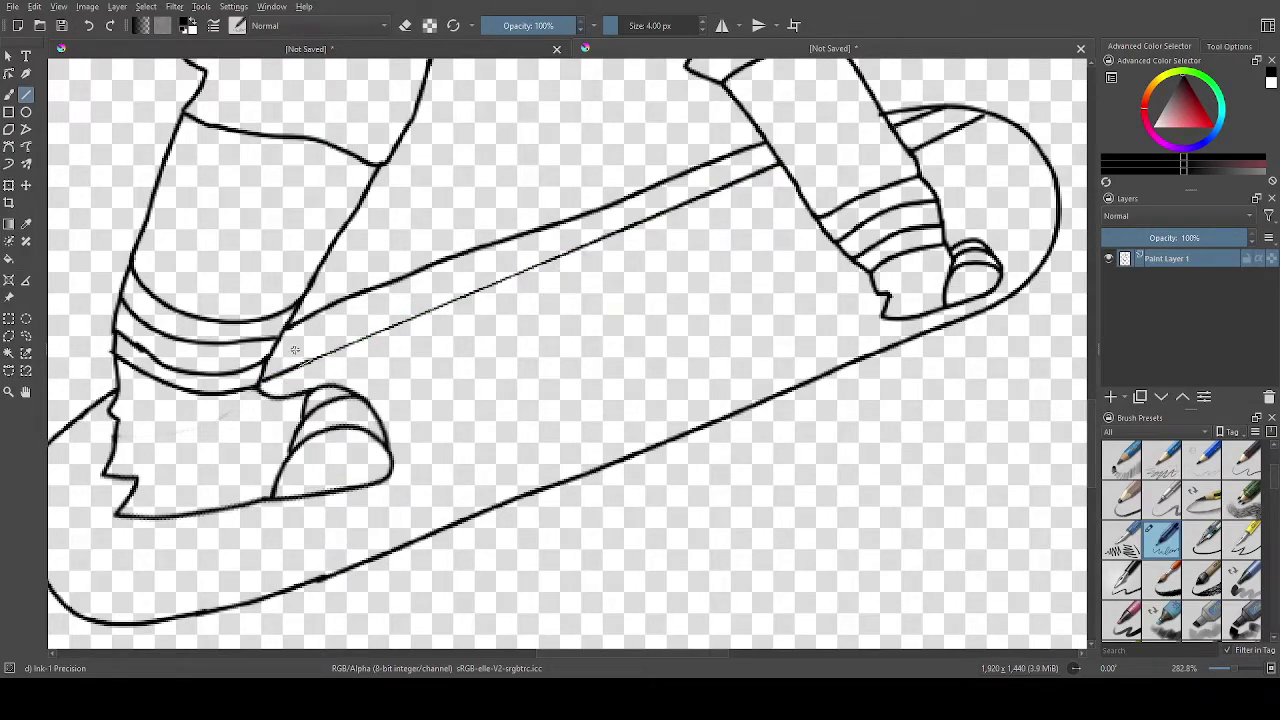
pyautogui.moveTo(305, 362)
pyautogui.mouseDown()
pyautogui.moveTo(629, 257)
pyautogui.moveTo(663, 216)
pyautogui.moveTo(645, 222)
pyautogui.mouseUp()
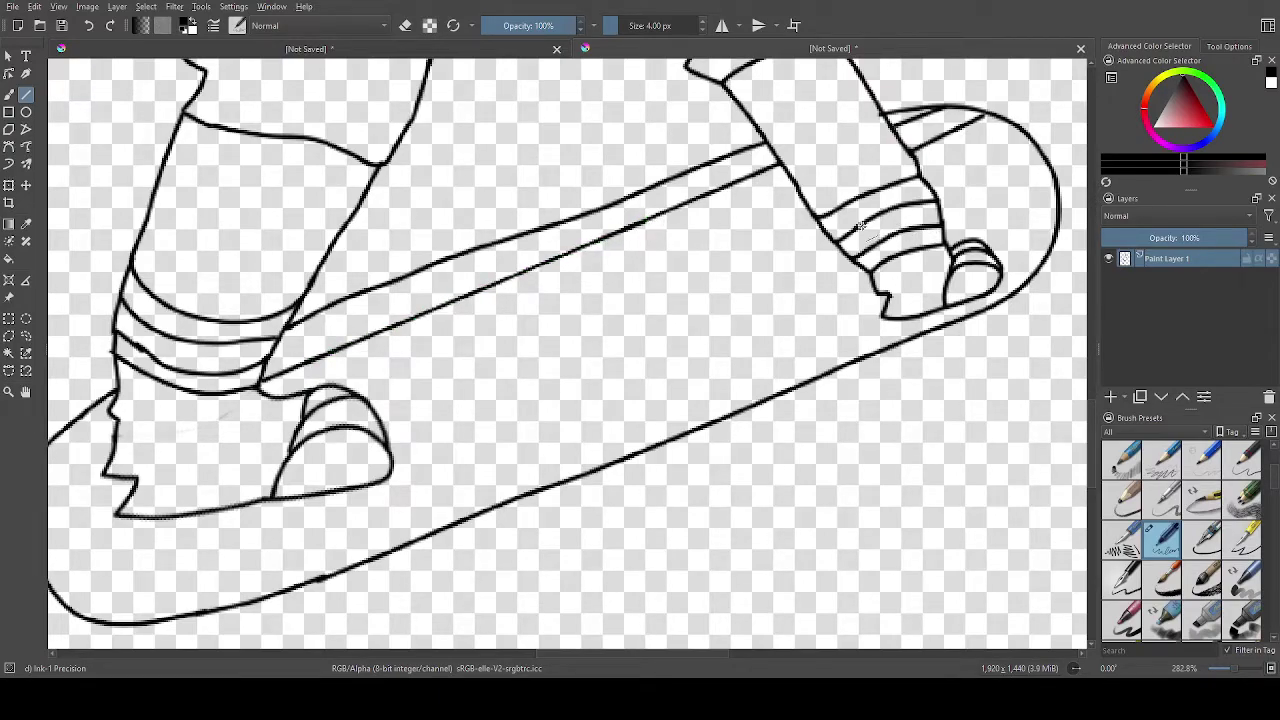
pyautogui.moveTo(803, 198); pyautogui.dragTo(307, 392)
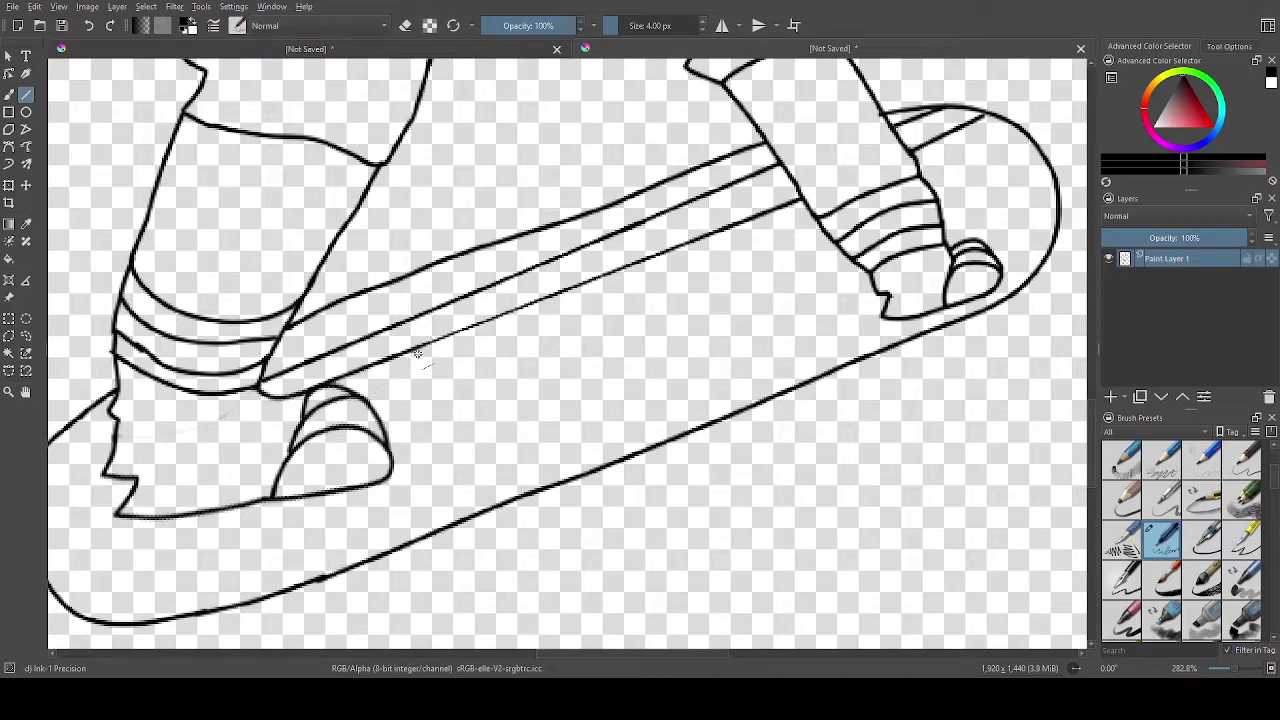
pyautogui.moveTo(412, 348); pyautogui.dragTo(708, 232)
pyautogui.scroll(-2, 179, 461)
pyautogui.scroll(2, 110, 470)
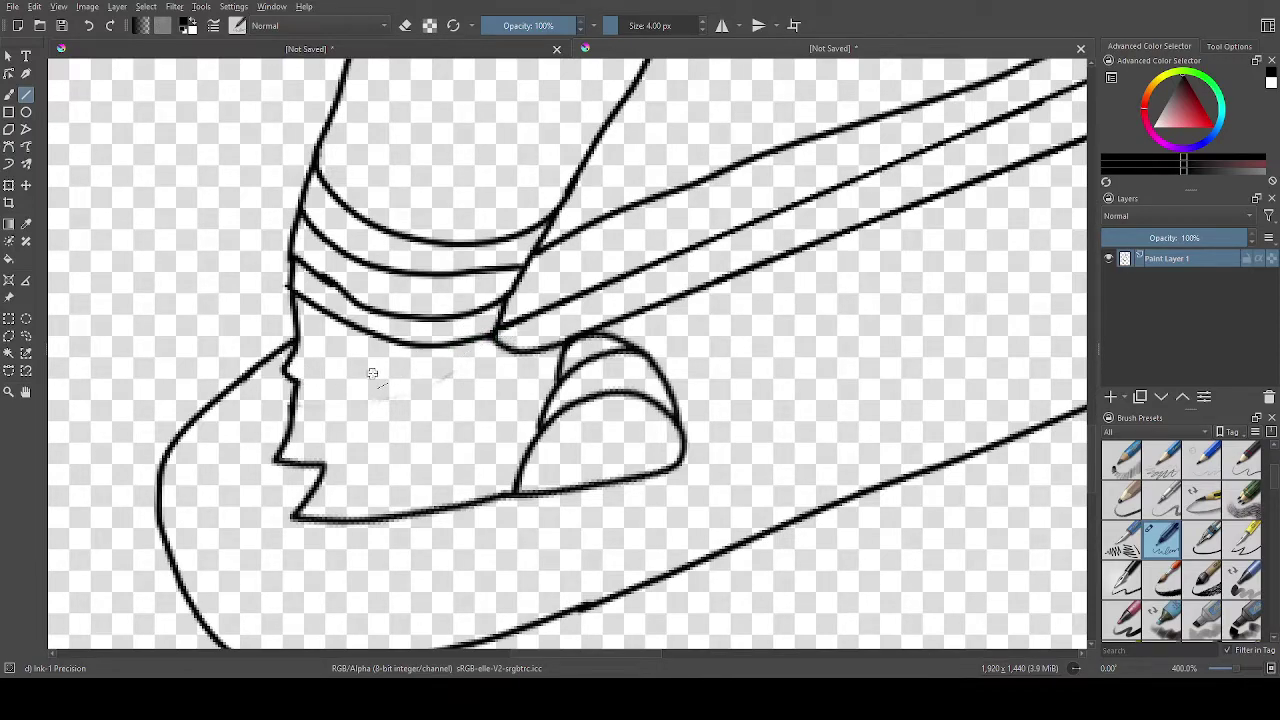
pyautogui.moveTo(290, 397); pyautogui.dragTo(158, 472)
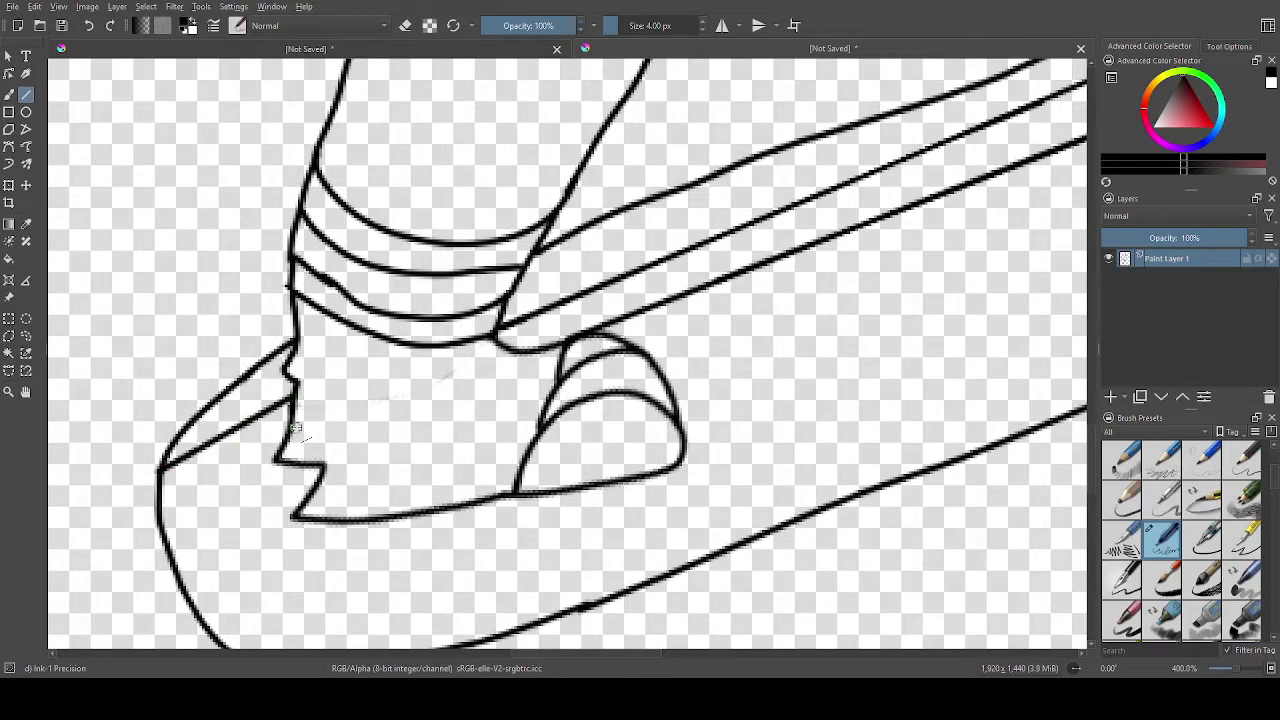
pyautogui.moveTo(282, 444); pyautogui.dragTo(156, 510)
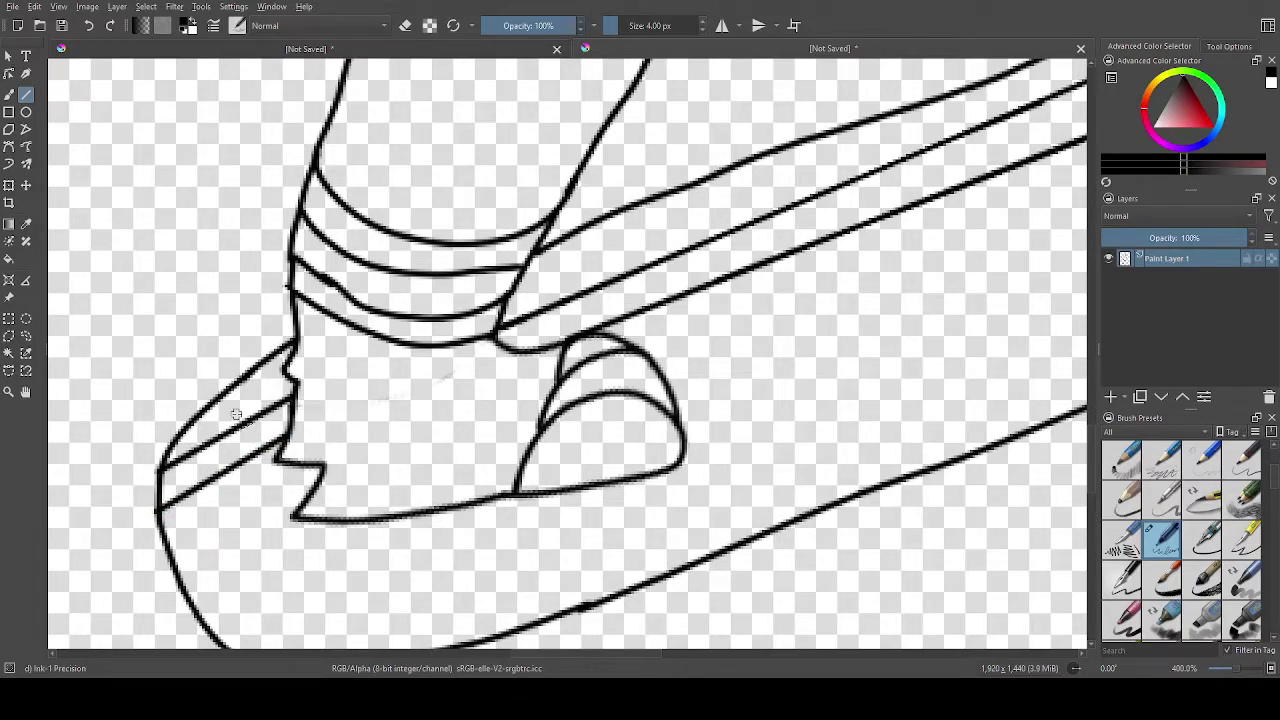
pyautogui.hotkey('ctrl', 'z')
pyautogui.hotkey('ctrl', 'z')
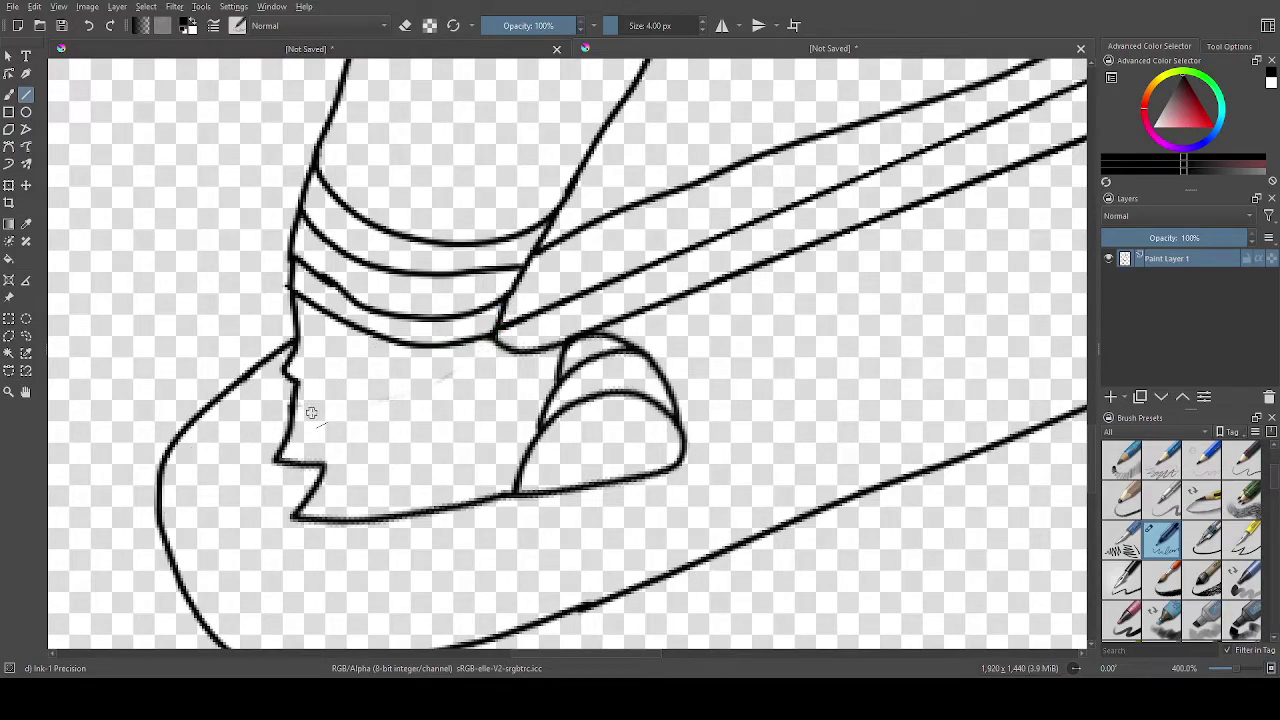
pyautogui.moveTo(279, 398)
pyautogui.mouseDown()
pyautogui.moveTo(191, 494)
pyautogui.moveTo(157, 495)
pyautogui.mouseUp()
pyautogui.hotkey('ctrl', 'z')
pyautogui.moveTo(200, 464); pyautogui.dragTo(166, 481)
pyautogui.scroll(-3, 168, 480)
pyautogui.scroll(4, 168, 480)
pyautogui.hotkey('ctrl', 'z')
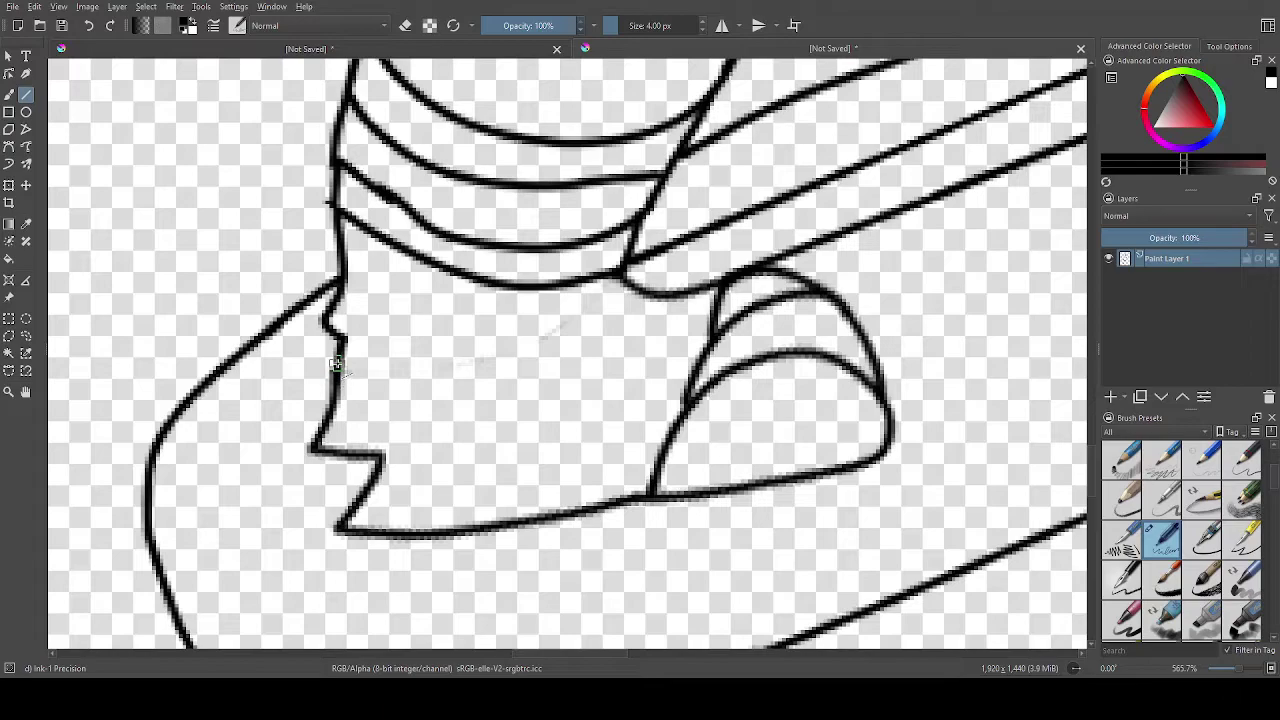
# Draw two straight parallel stripes from the larger foot's heel to the board's rounded outer edge.
pyautogui.moveTo(335, 365)
pyautogui.mouseDown()
pyautogui.moveTo(211, 469)
pyautogui.moveTo(128, 498)
pyautogui.moveTo(144, 490)
pyautogui.mouseUp()
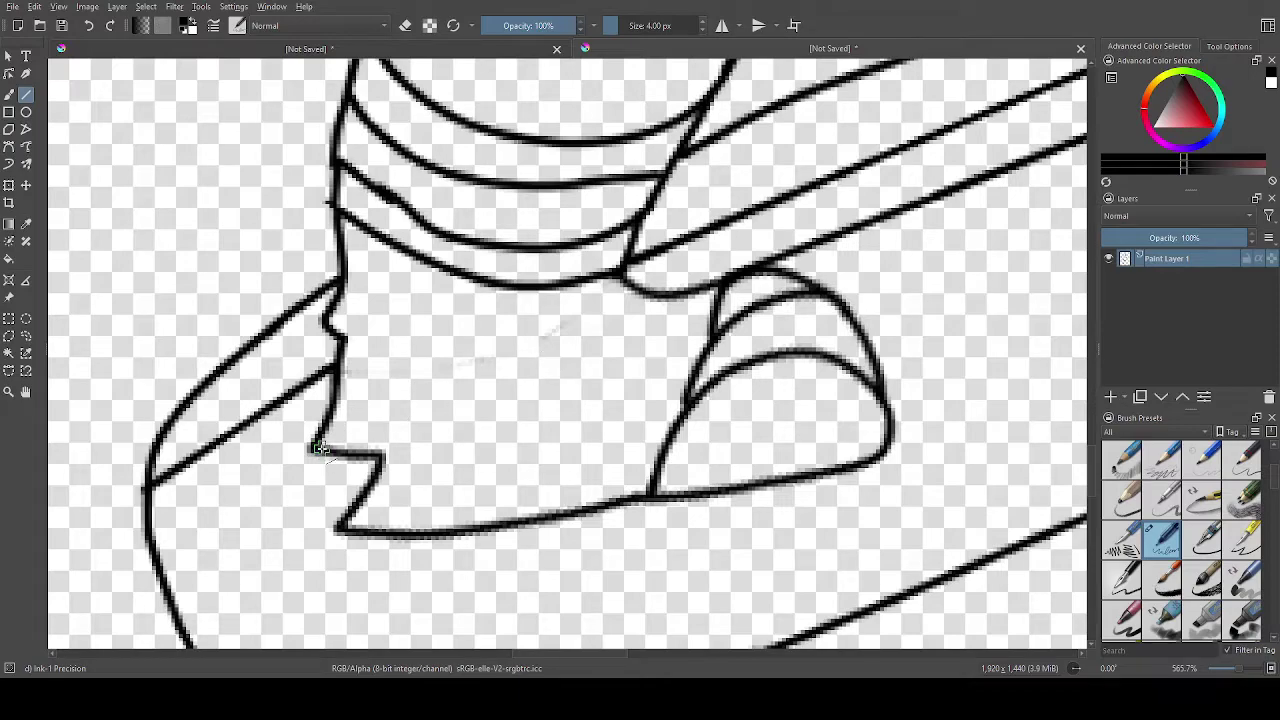
pyautogui.moveTo(284, 462)
pyautogui.mouseDown()
pyautogui.moveTo(171, 514)
pyautogui.moveTo(152, 575)
pyautogui.moveTo(206, 551)
pyautogui.moveTo(160, 552)
pyautogui.moveTo(150, 538)
pyautogui.mouseUp()
pyautogui.scroll(-3, 489, 388)
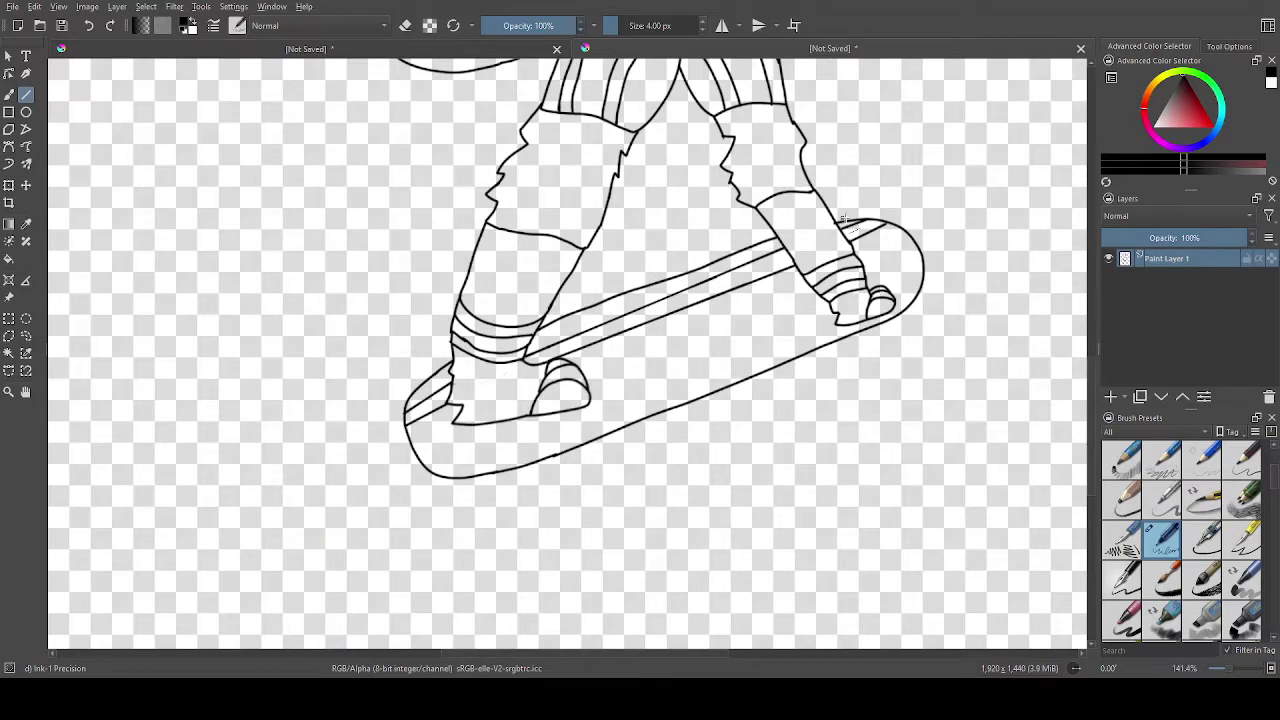
pyautogui.scroll(3, 868, 226)
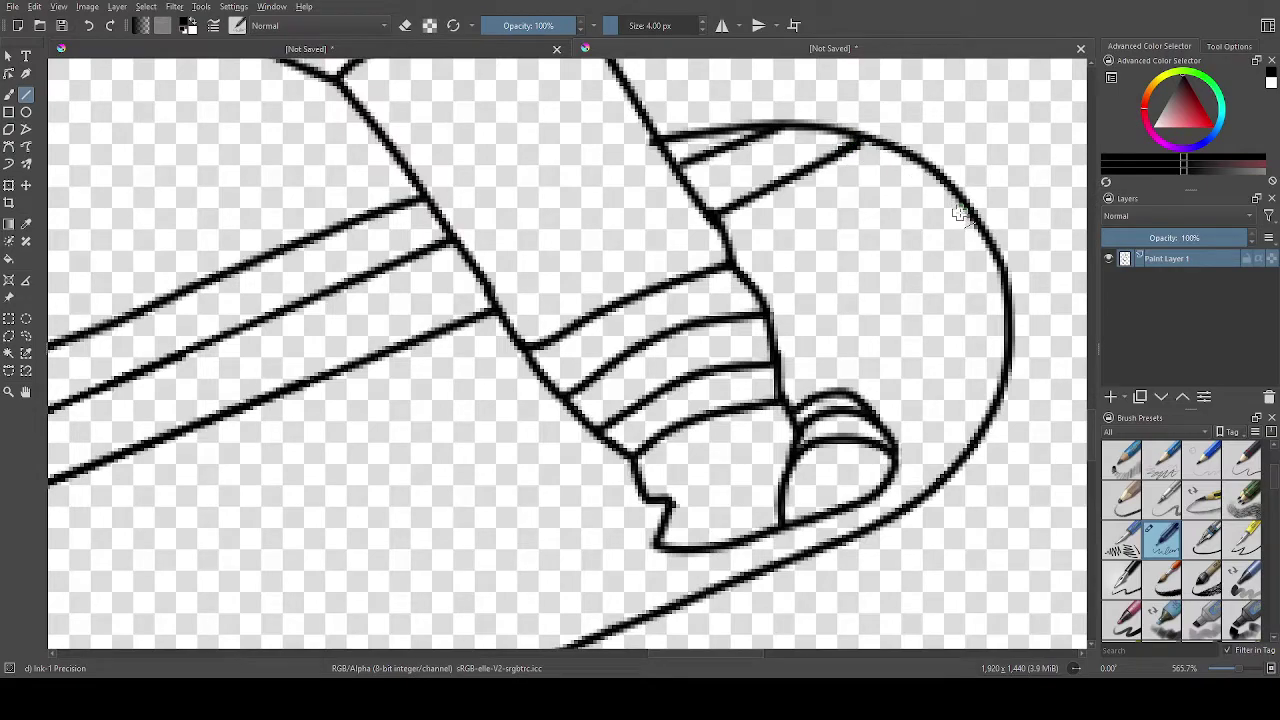
pyautogui.moveTo(920, 220); pyautogui.dragTo(774, 334)
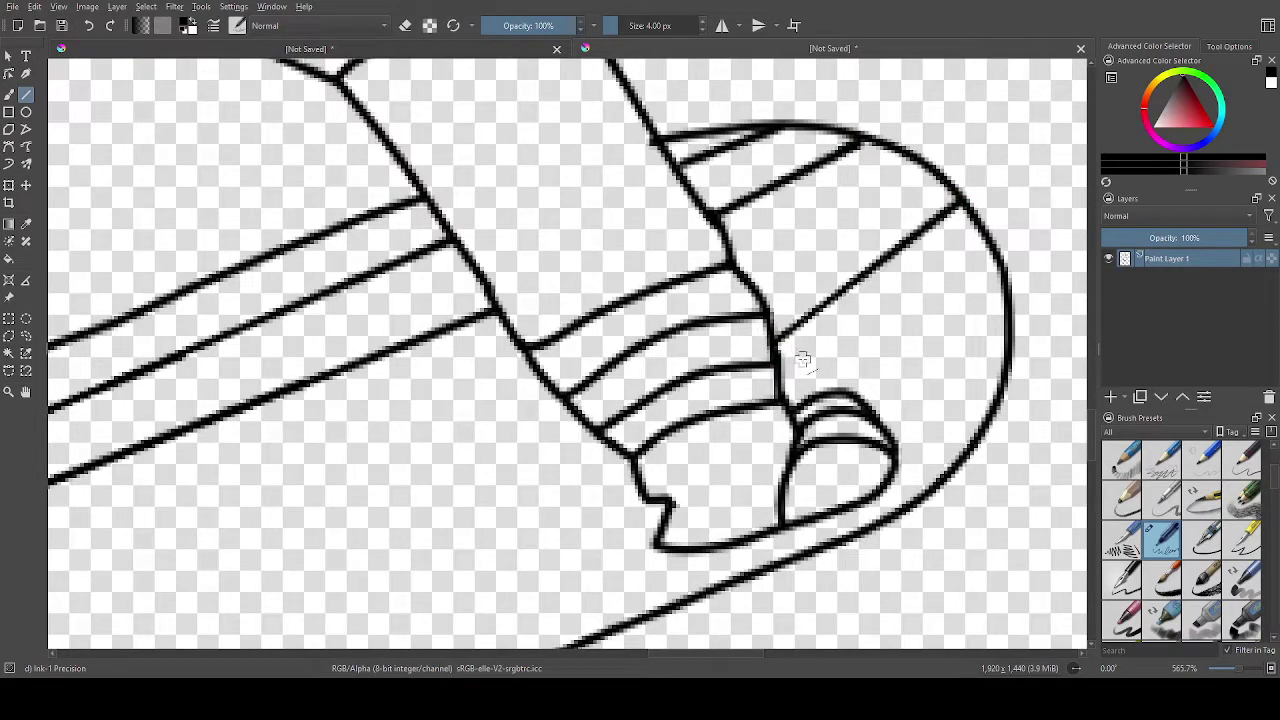
pyautogui.moveTo(875, 383)
pyautogui.mouseDown()
pyautogui.moveTo(994, 284)
pyautogui.moveTo(1000, 262)
pyautogui.mouseUp()
# Draw straight stripes with the Line tool: one across the tip above the smaller foot and two from the smaller leg to the larger foot's toe.
pyautogui.scroll(-2, 672, 447)
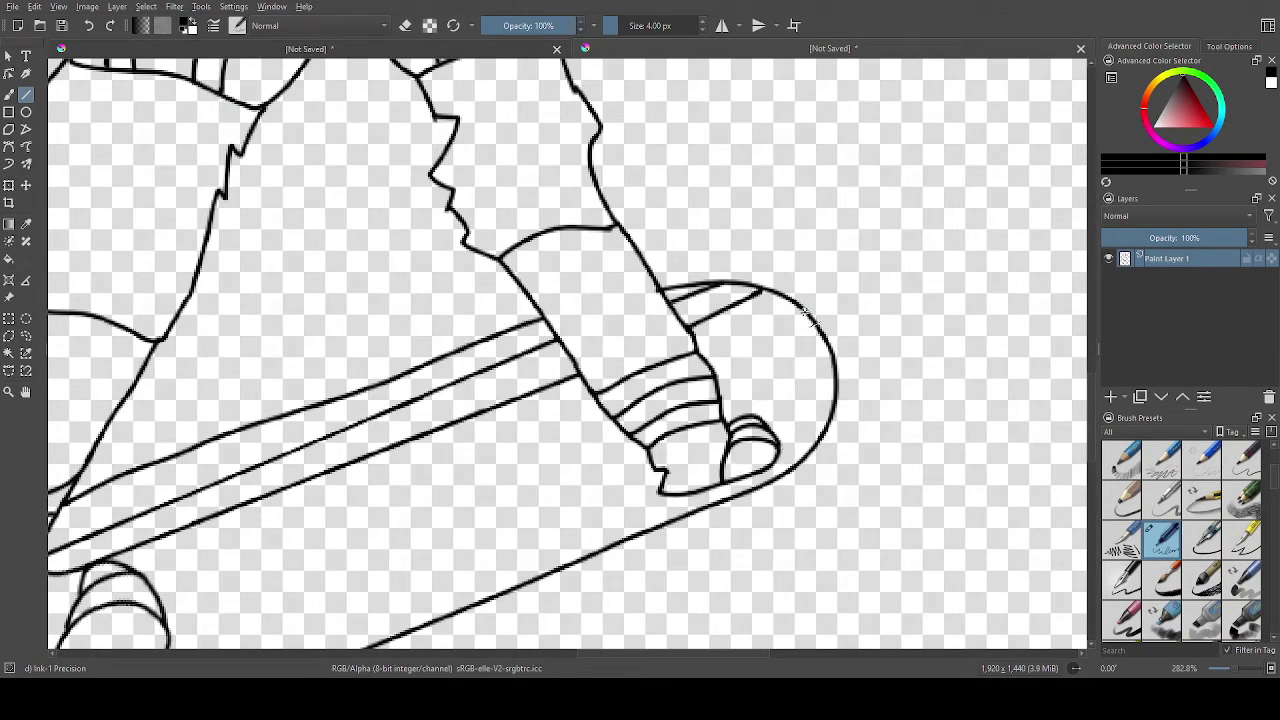
pyautogui.moveTo(714, 386)
pyautogui.mouseDown()
pyautogui.moveTo(712, 366)
pyautogui.moveTo(722, 412)
pyautogui.mouseUp()
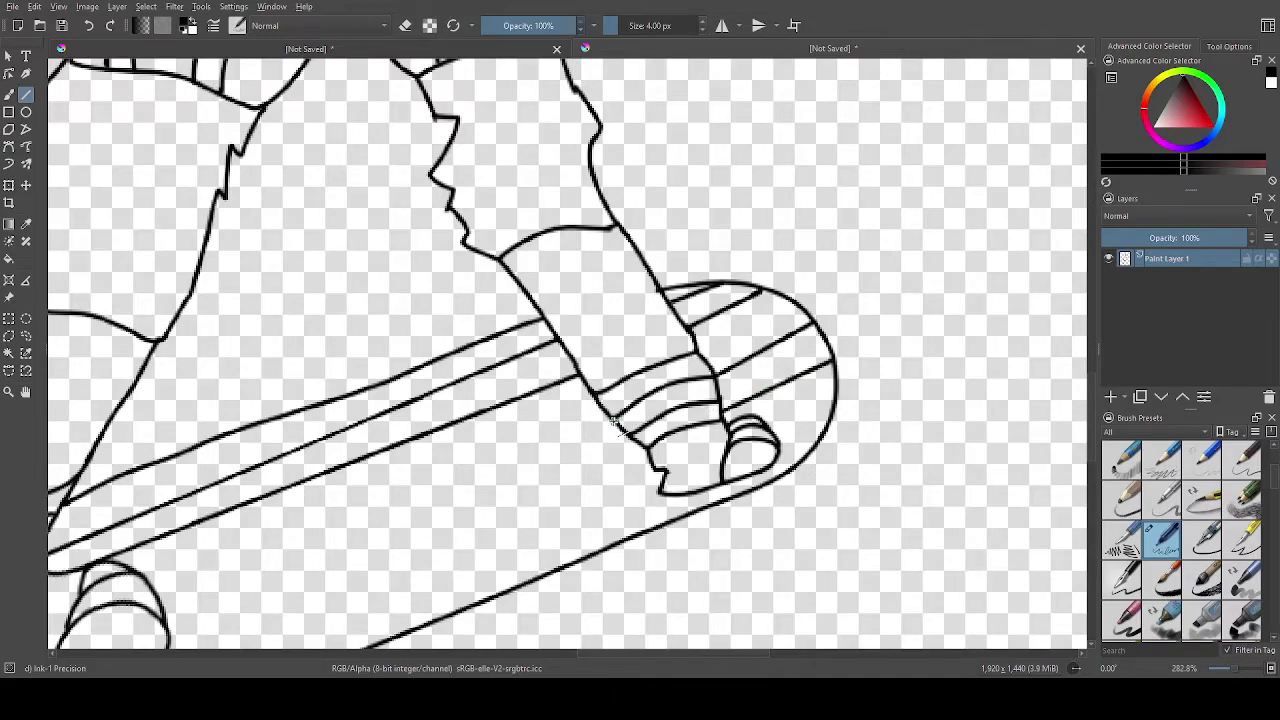
pyautogui.moveTo(515, 483)
pyautogui.mouseDown()
pyautogui.moveTo(457, 487)
pyautogui.moveTo(410, 515)
pyautogui.mouseUp()
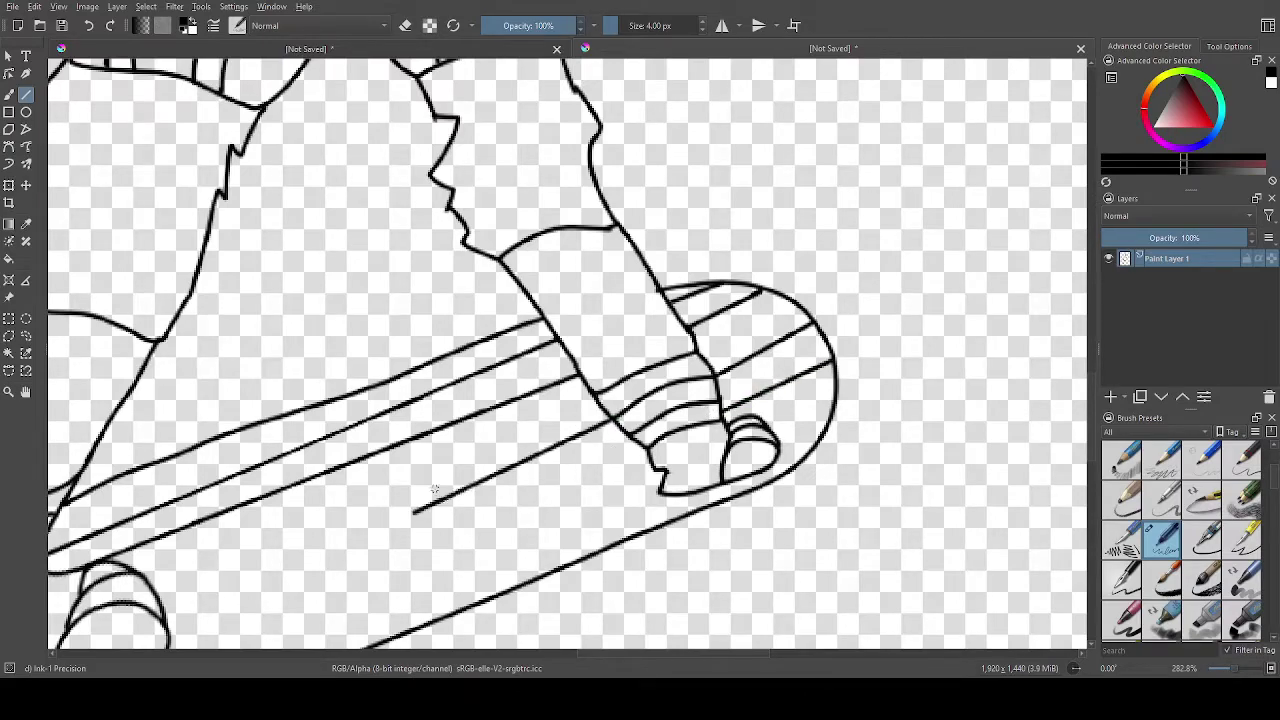
pyautogui.scroll(2, 560, 406)
pyautogui.hotkey('ctrl', 'z')
pyautogui.press('2')
pyautogui.scroll(4, 645, 446)
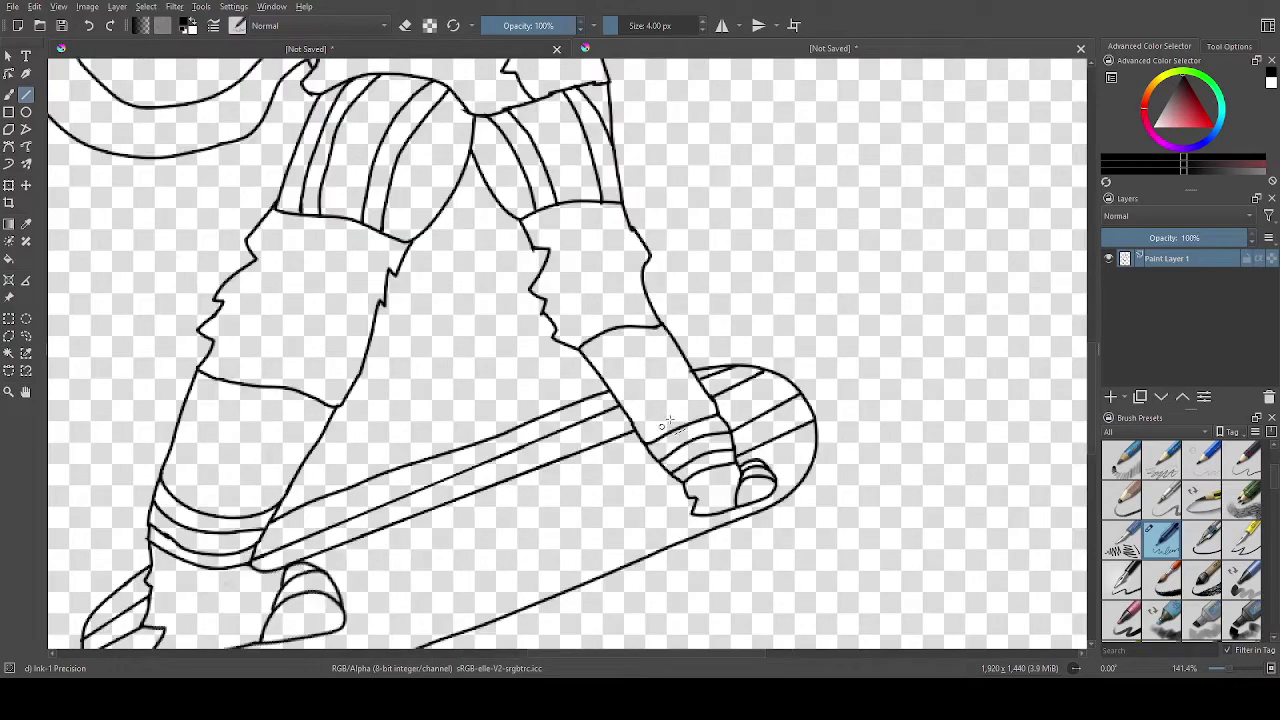
pyautogui.moveTo(658, 463); pyautogui.dragTo(341, 600)
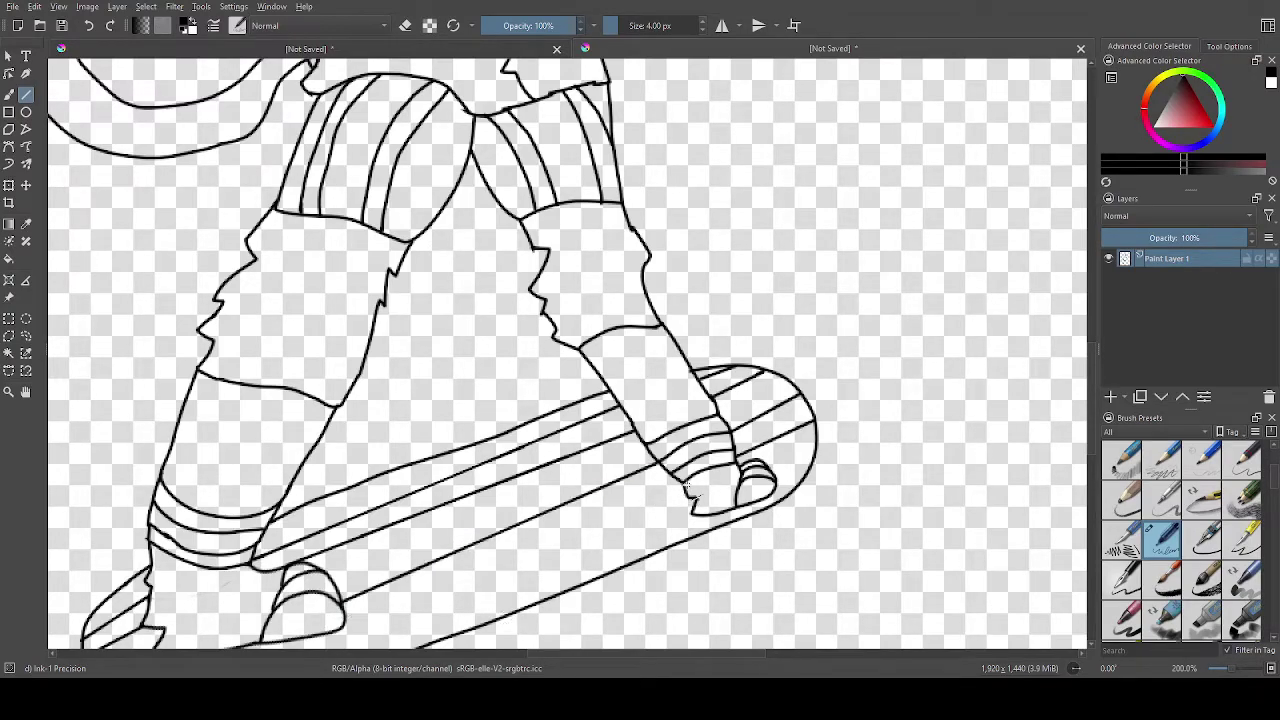
pyautogui.moveTo(538, 543); pyautogui.dragTo(342, 620)
# Try to continue a straight stripe from the larger foot's toe and sole toward the board's rounded rear end.
pyautogui.scroll(-7, 290, 620)
pyautogui.scroll(7, 290, 620)
pyautogui.scroll(-6, 320, 622)
pyautogui.scroll(3, 300, 632)
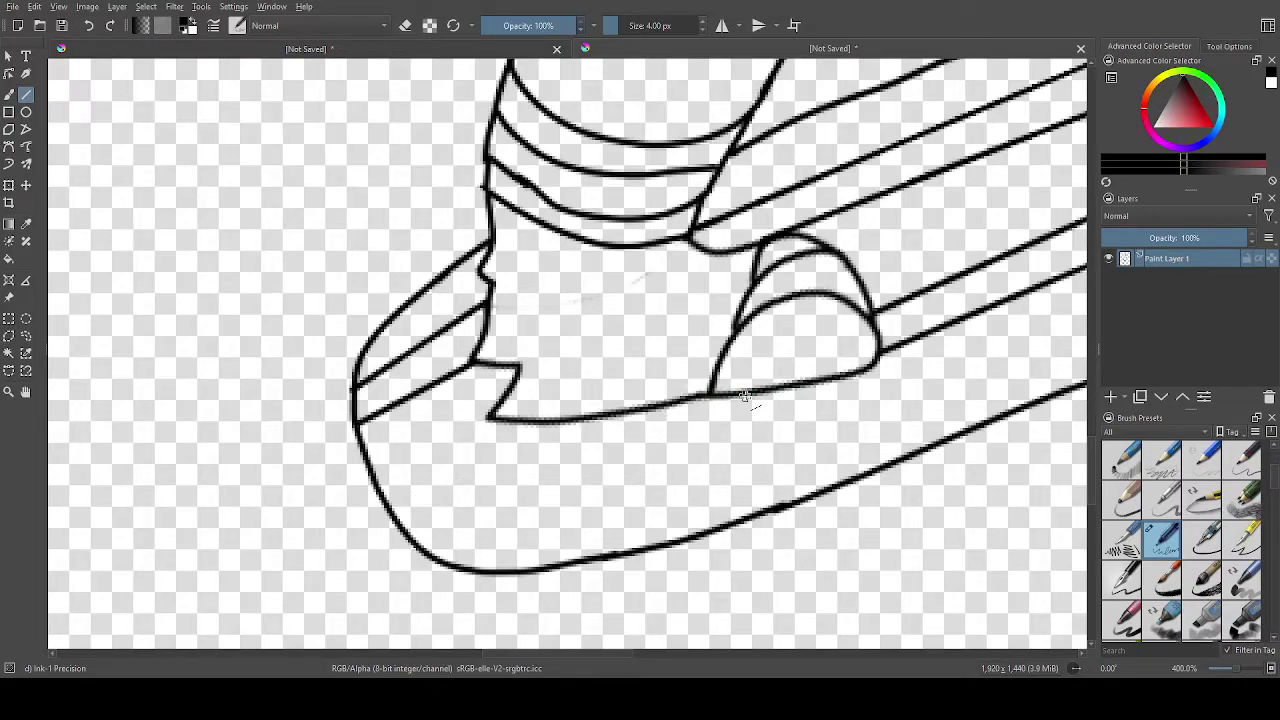
pyautogui.moveTo(722, 397); pyautogui.dragTo(394, 514)
pyautogui.scroll(1, 697, 456)
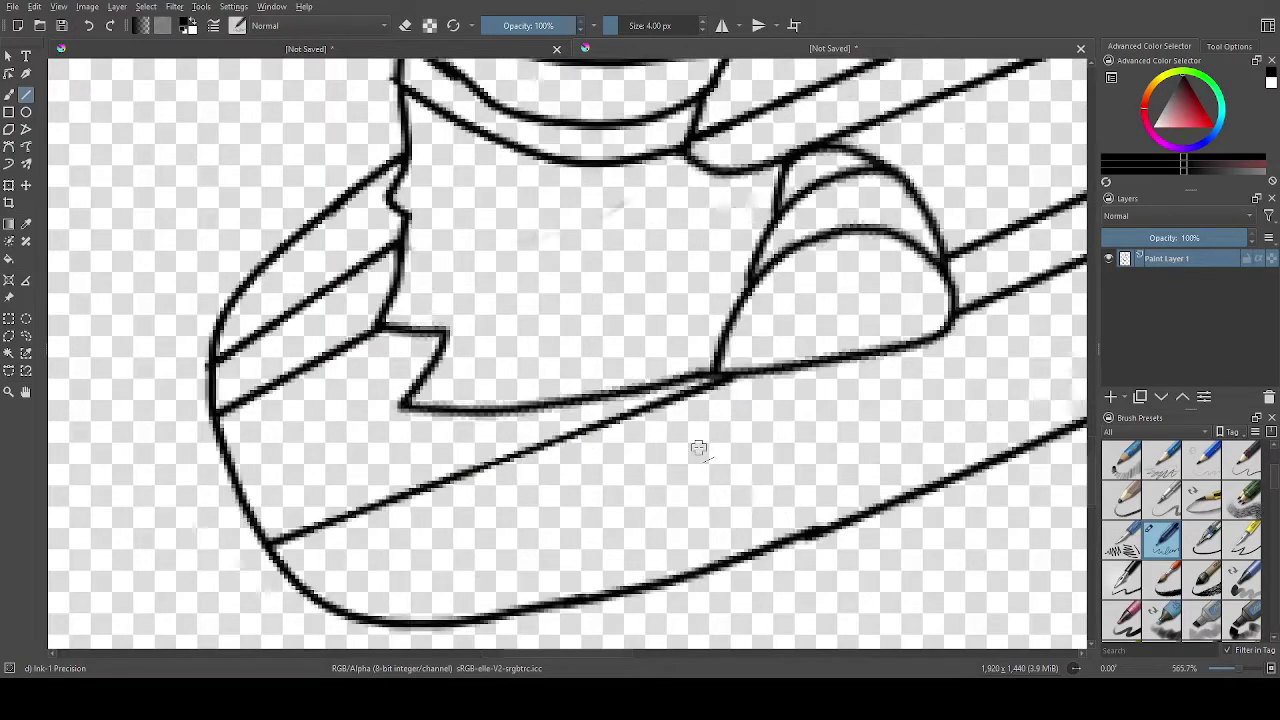
pyautogui.hotkey('ctrl', 'z')
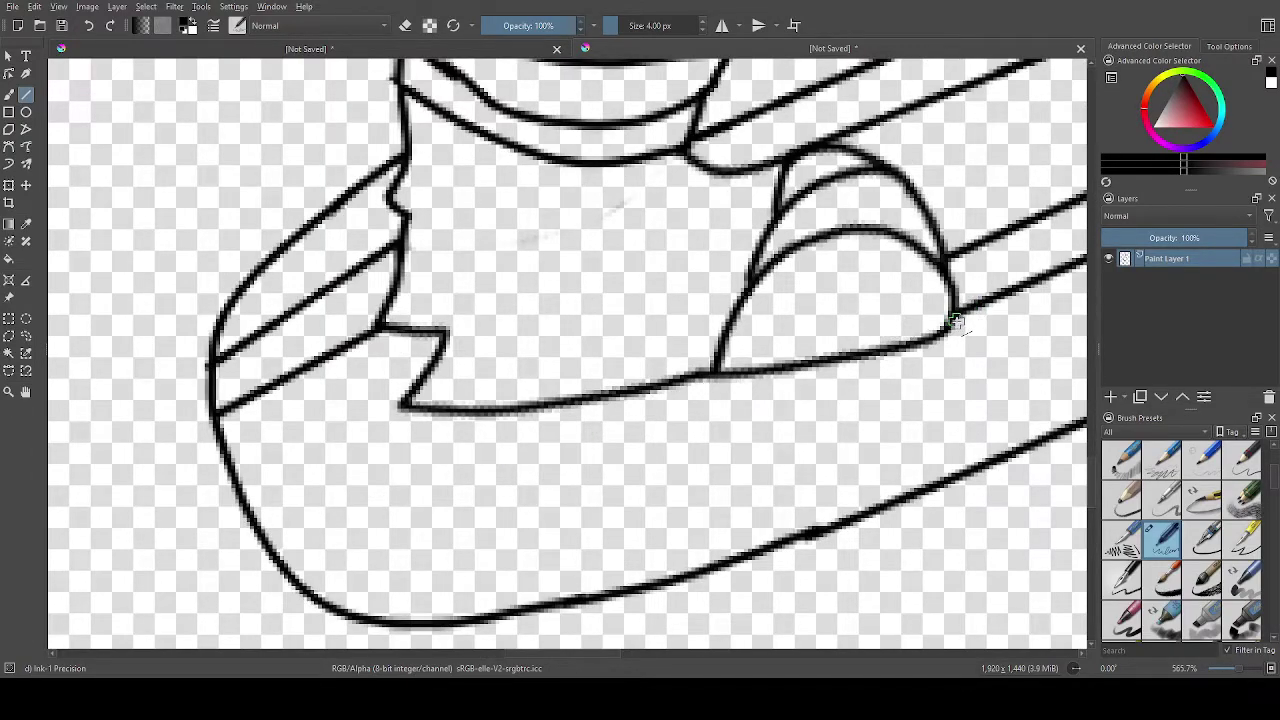
pyautogui.moveTo(955, 313)
pyautogui.mouseDown()
pyautogui.moveTo(680, 431)
pyautogui.moveTo(611, 414)
pyautogui.moveTo(620, 432)
pyautogui.mouseUp()
pyautogui.hotkey('ctrl', 'z')
pyautogui.moveTo(958, 313)
pyautogui.mouseDown()
pyautogui.moveTo(789, 449)
pyautogui.moveTo(626, 449)
pyautogui.moveTo(620, 432)
pyautogui.mouseUp()
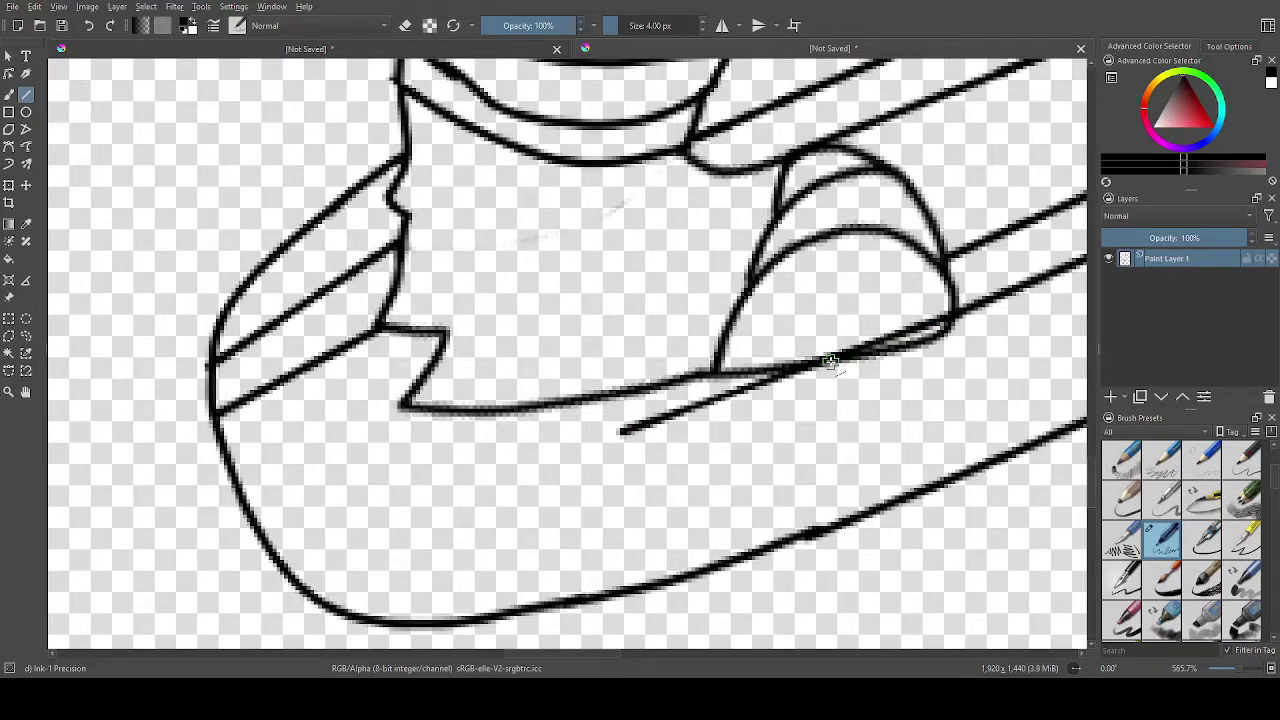
pyautogui.hotkey('ctrl', 'z')
# Draw two straight parallel stripes from the larger foot's sole to the outer edge of the board's rear end.
pyautogui.moveTo(825, 360)
pyautogui.mouseDown()
pyautogui.moveTo(214, 580)
pyautogui.moveTo(255, 540)
pyautogui.moveTo(285, 568)
pyautogui.mouseUp()
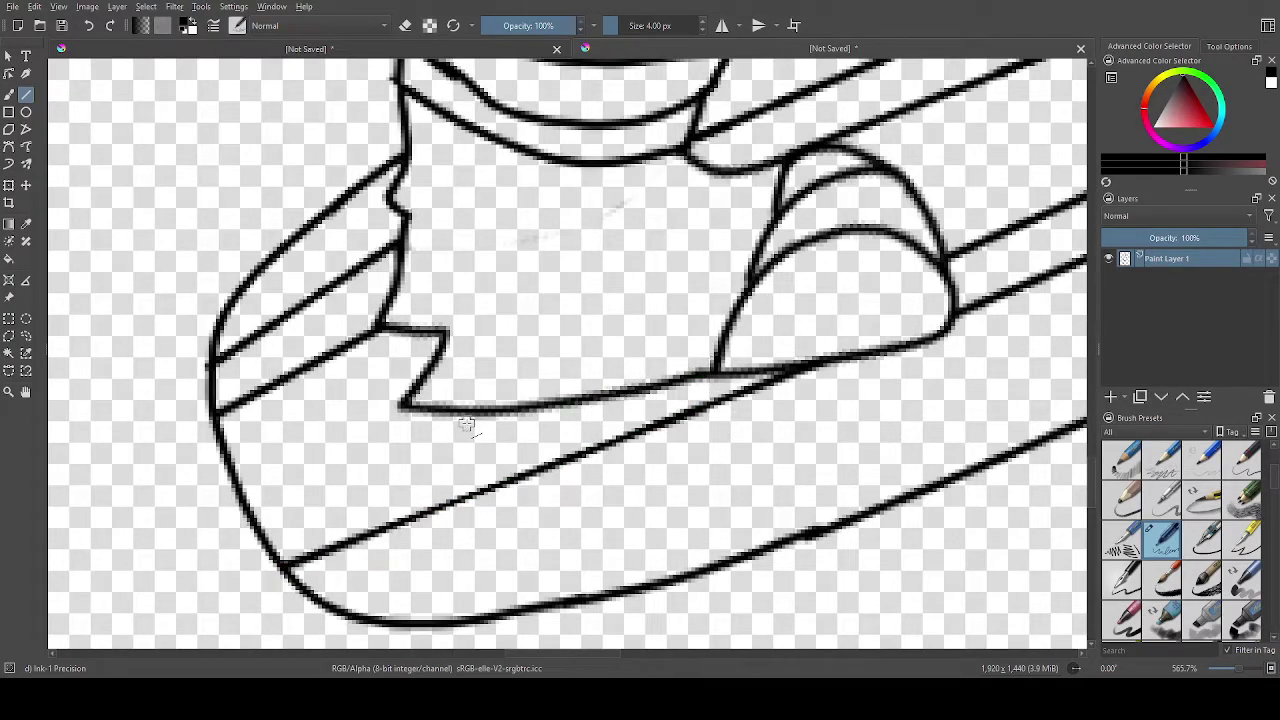
pyautogui.moveTo(510, 413); pyautogui.dragTo(255, 522)
pyautogui.scroll(-2, 779, 416)
pyautogui.scroll(-10, 778, 415)
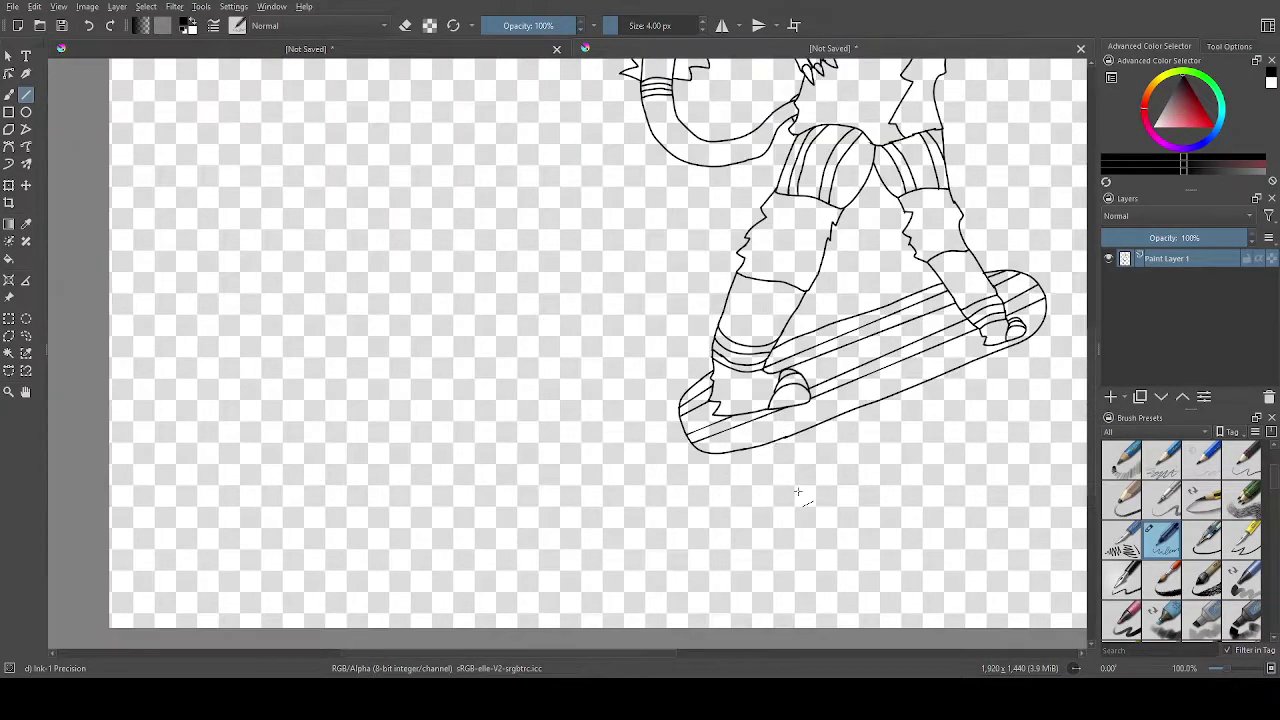
# Examine the whole character and the striped board at different magnifications.
pyautogui.scroll(4, 898, 357)
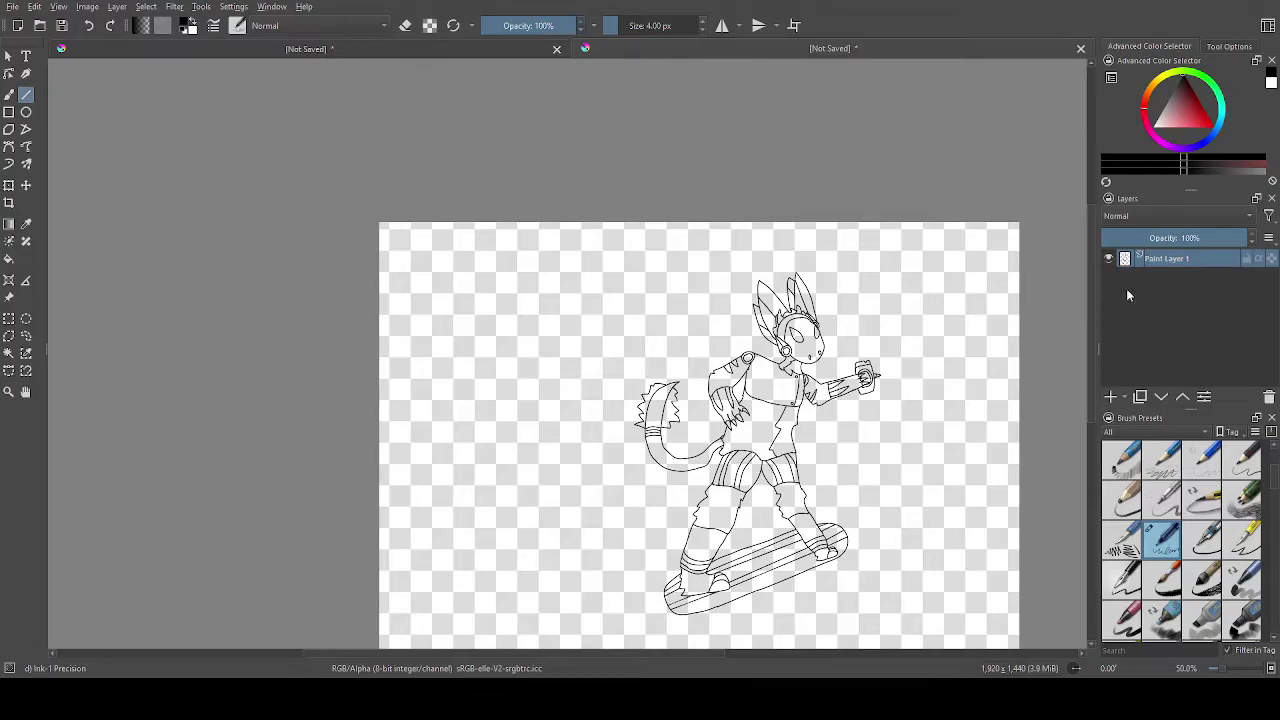
pyautogui.scroll(3, 835, 560)
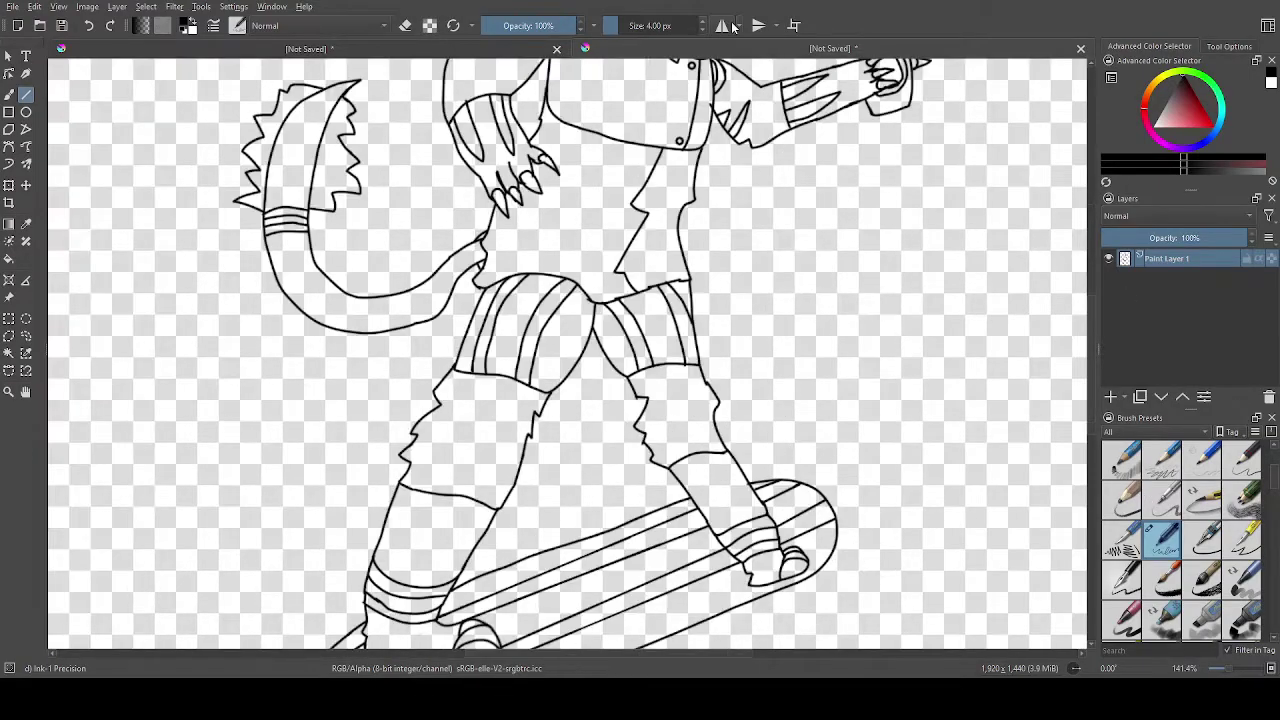
pyautogui.scroll(-7, 827, 262)
pyautogui.scroll(7, 868, 272)
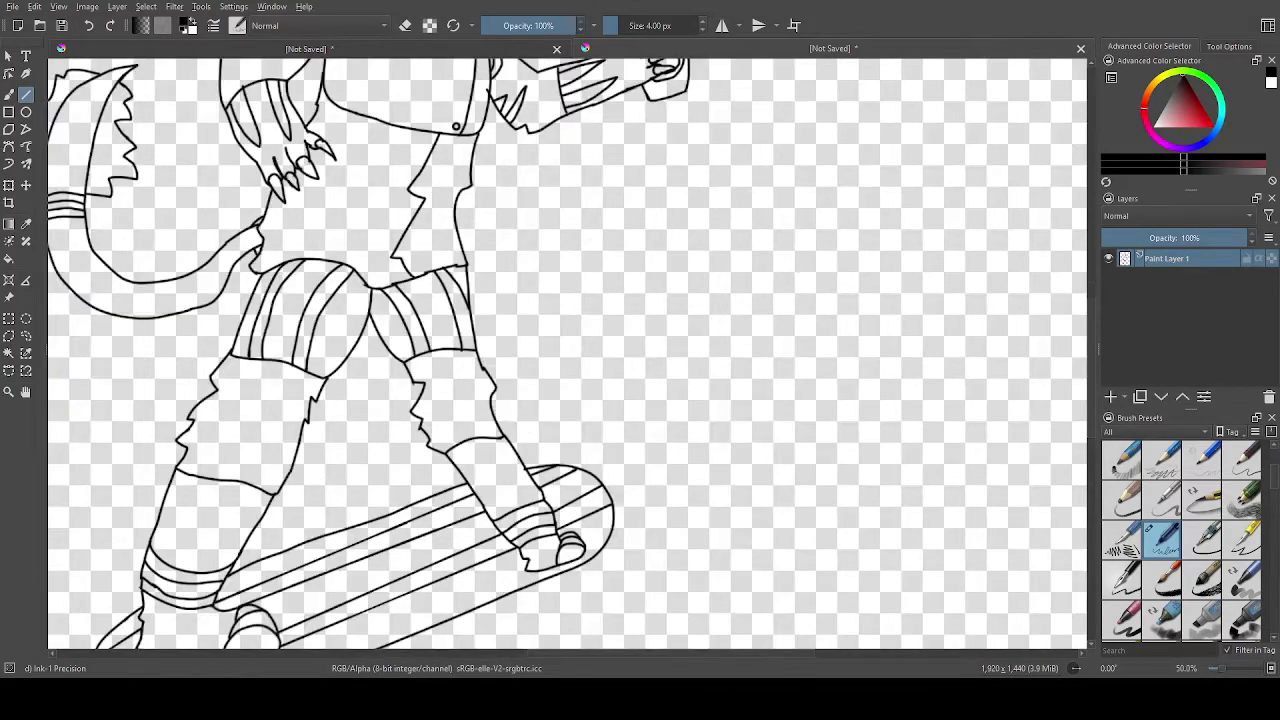
pyautogui.scroll(-4, 602, 220)
pyautogui.scroll(2, 602, 220)
pyautogui.scroll(-3, 606, 123)
pyautogui.scroll(6, 580, 300)
pyautogui.scroll(-5, 558, 350)
pyautogui.scroll(3, 558, 350)
pyautogui.scroll(3, 380, 443)
pyautogui.scroll(-3, 378, 441)
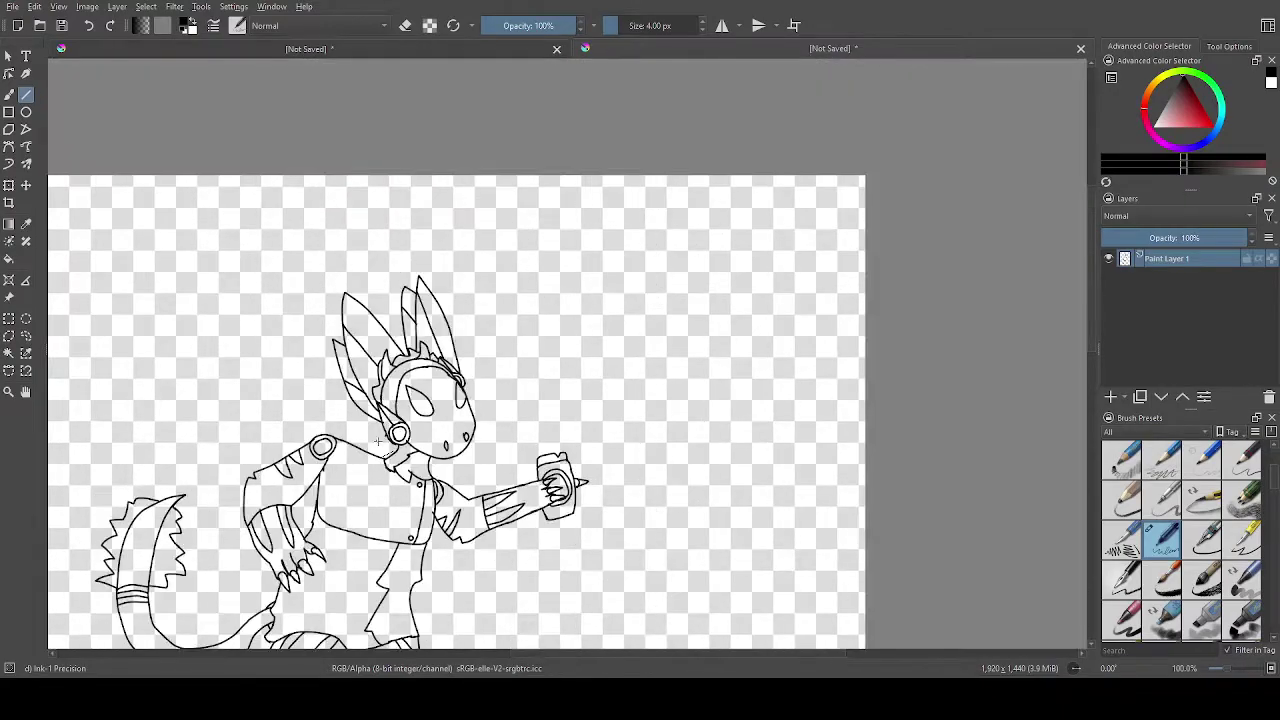
pyautogui.scroll(2, 378, 441)
pyautogui.scroll(-5, 380, 445)
pyautogui.scroll(5, 548, 445)
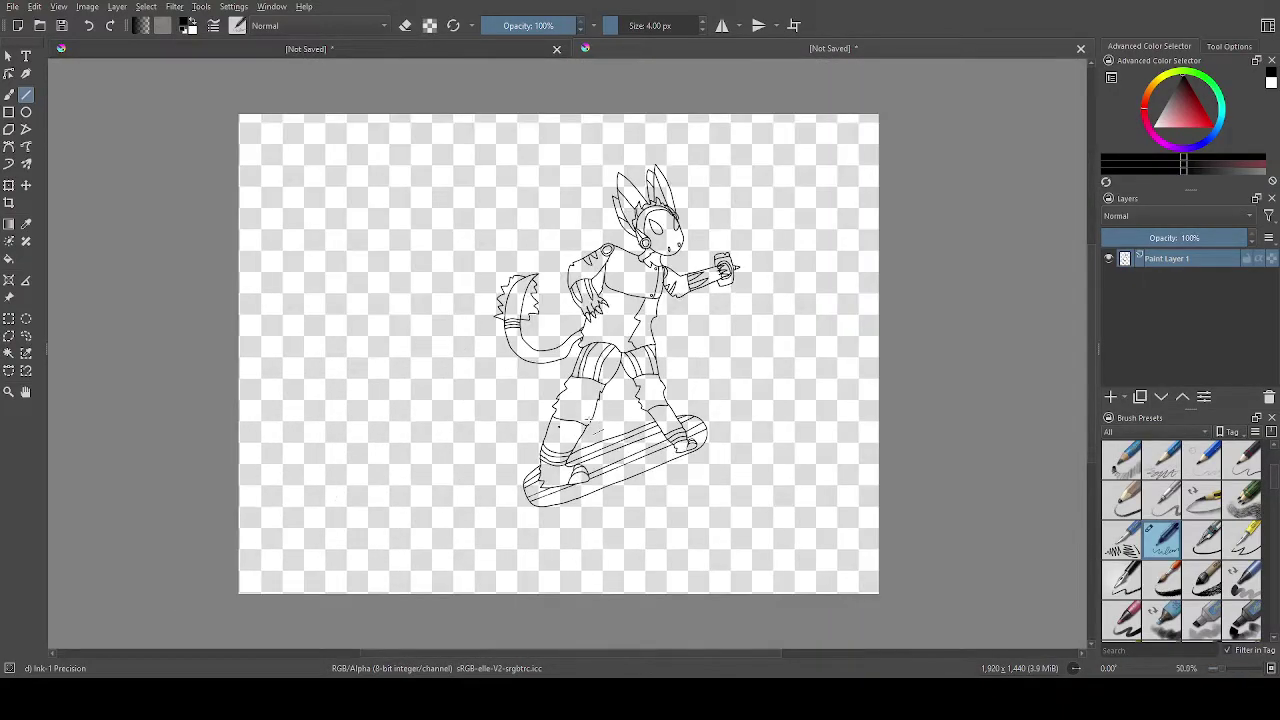
pyautogui.scroll(-4, 548, 445)
pyautogui.scroll(2, 583, 409)
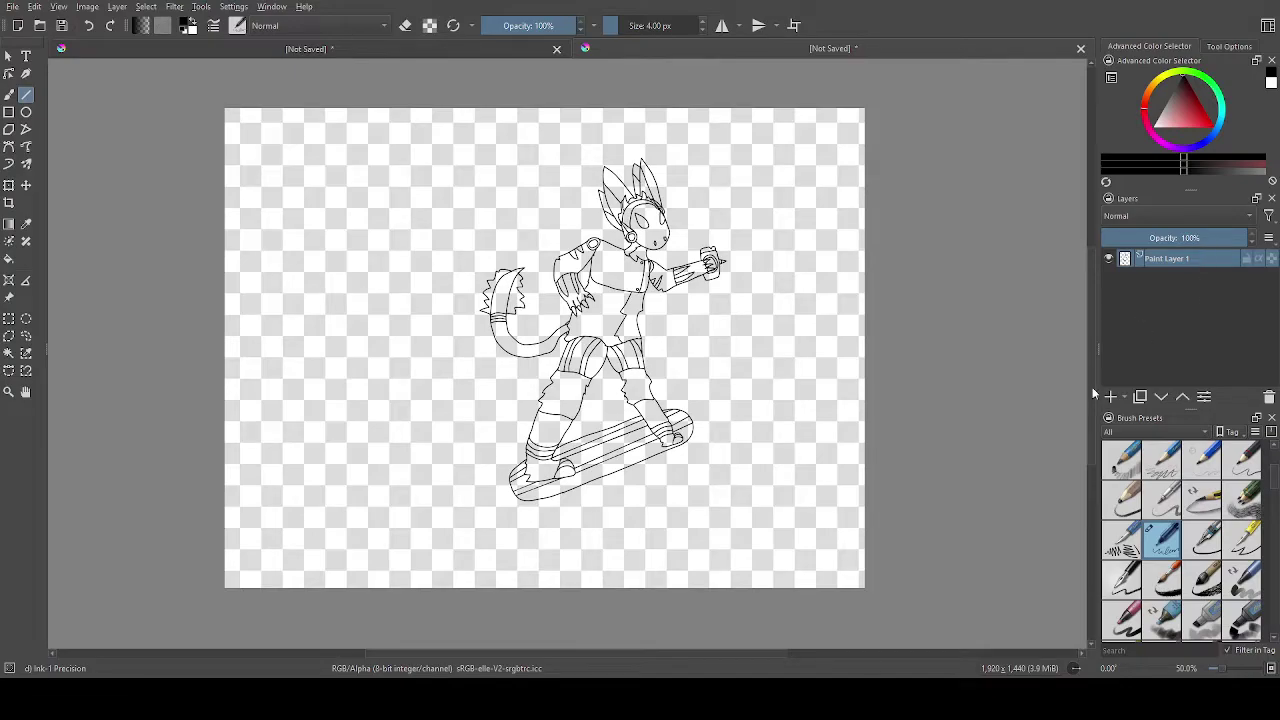
pyautogui.scroll(1, 283, 484)
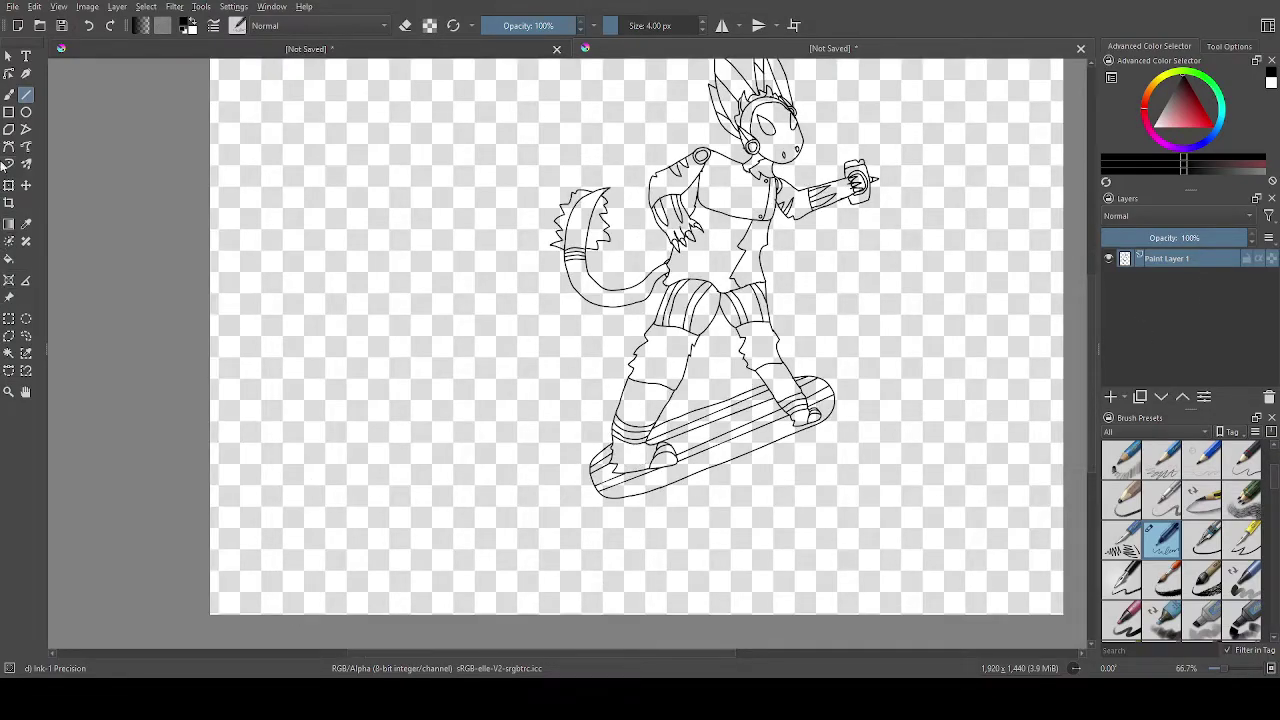
# Draw the trail's upper edge with the Freehand Brush, sweeping from the board's rear end around and up to the canvas's top edge.
pyautogui.click(9, 94)
pyautogui.moveTo(594, 457)
pyautogui.keyDown('shift'); pyautogui.mouseDown()
pyautogui.moveTo(395, 532)
pyautogui.moveTo(238, 466)
pyautogui.moveTo(217, 419)
pyautogui.moveTo(260, 483)
pyautogui.moveTo(212, 395)
pyautogui.moveTo(216, 321)
pyautogui.moveTo(240, 267)
pyautogui.moveTo(307, 204)
pyautogui.mouseUp(); pyautogui.keyUp('shift')
pyautogui.scroll(-5, 341, 177)
pyautogui.scroll(5, 340, 177)
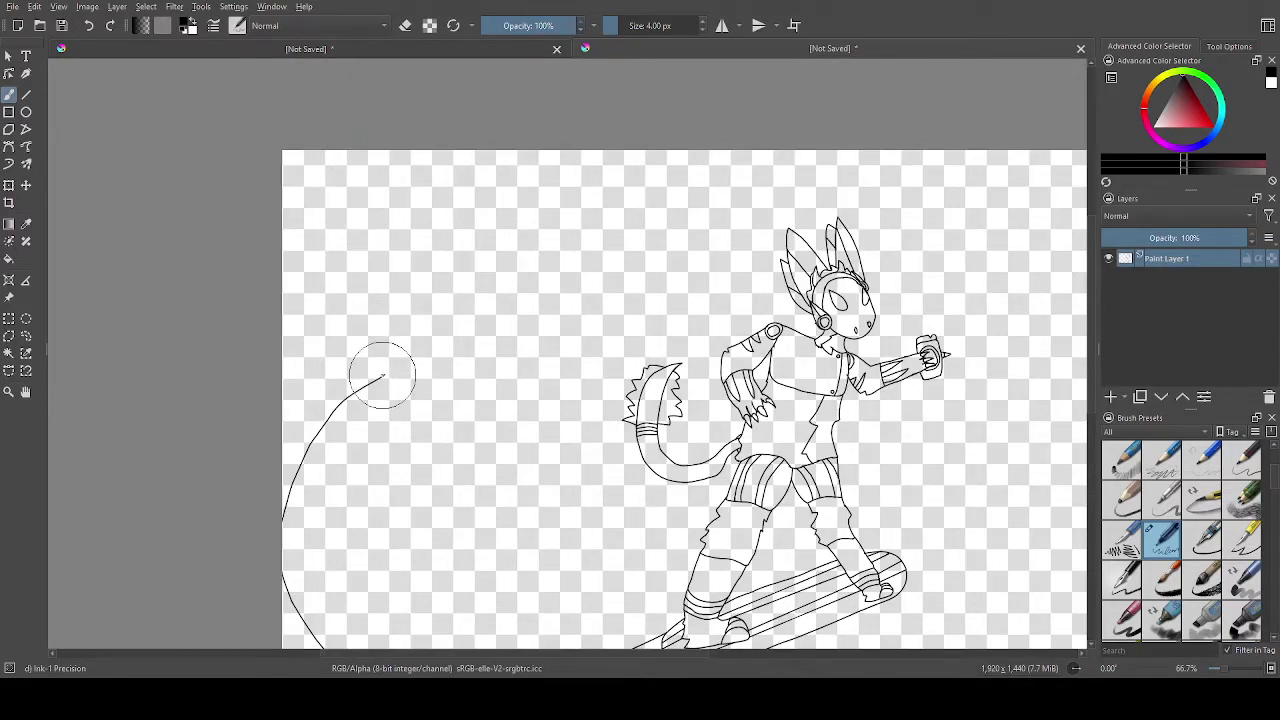
pyautogui.moveTo(383, 375)
pyautogui.mouseDown()
pyautogui.moveTo(398, 271)
pyautogui.moveTo(350, 214)
pyautogui.moveTo(299, 93)
pyautogui.mouseUp()
pyautogui.scroll(-6, 360, 445)
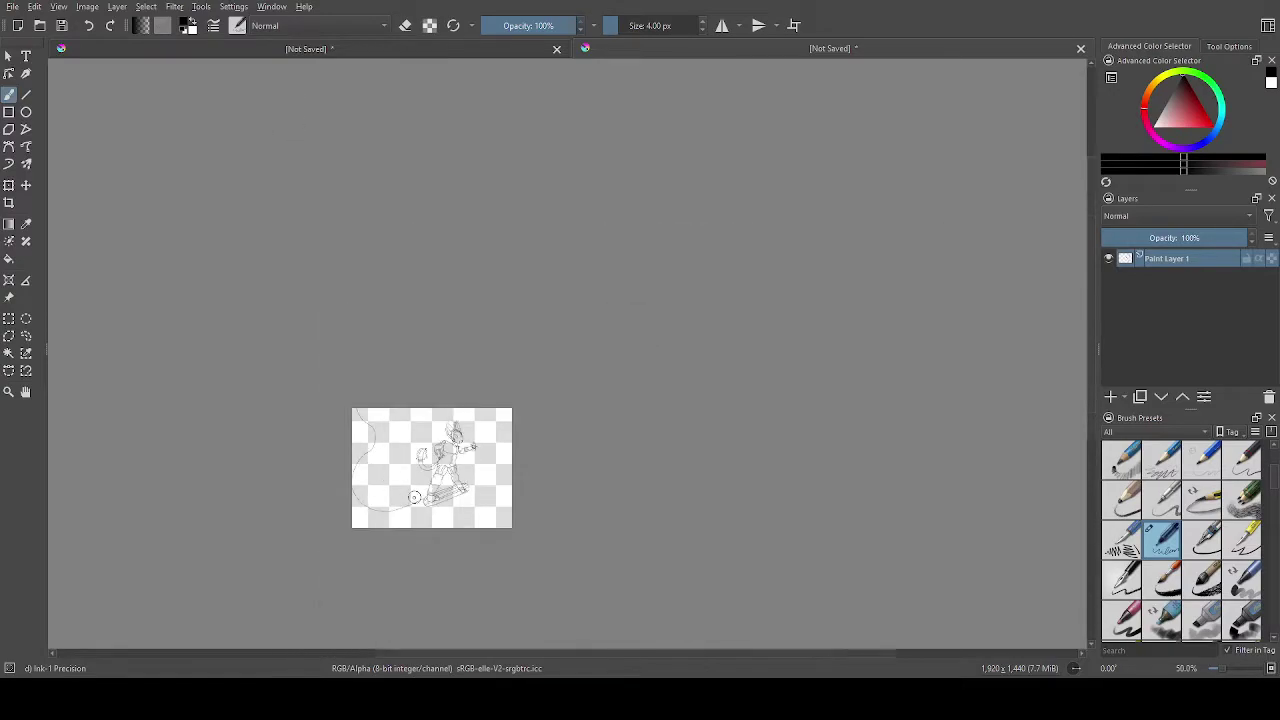
# Draw the trail's lower edge freehand from beneath the board's rear end, curving out to the canvas's left edge.
pyautogui.scroll(5, 395, 430)
pyautogui.moveTo(372, 402)
pyautogui.mouseDown()
pyautogui.moveTo(235, 467)
pyautogui.moveTo(166, 477)
pyautogui.moveTo(125, 465)
pyautogui.moveTo(72, 390)
pyautogui.mouseUp()
pyautogui.scroll(-5, 64, 227)
pyautogui.scroll(1, 60, 172)
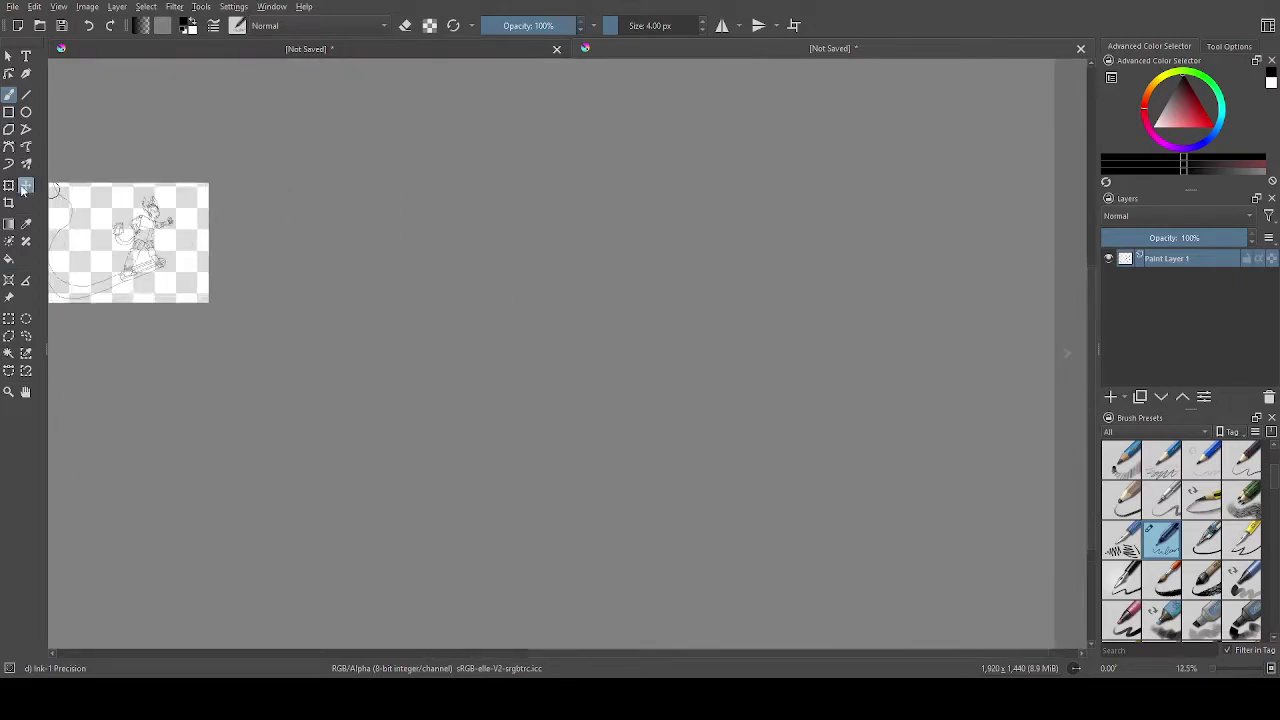
pyautogui.scroll(-1, 62, 180)
pyautogui.scroll(2, 68, 198)
# Draw the trail's inner bend as a freehand curve bulging inward from the canvas's left edge, inside the upper trail line.
pyautogui.scroll(4, 69, 200)
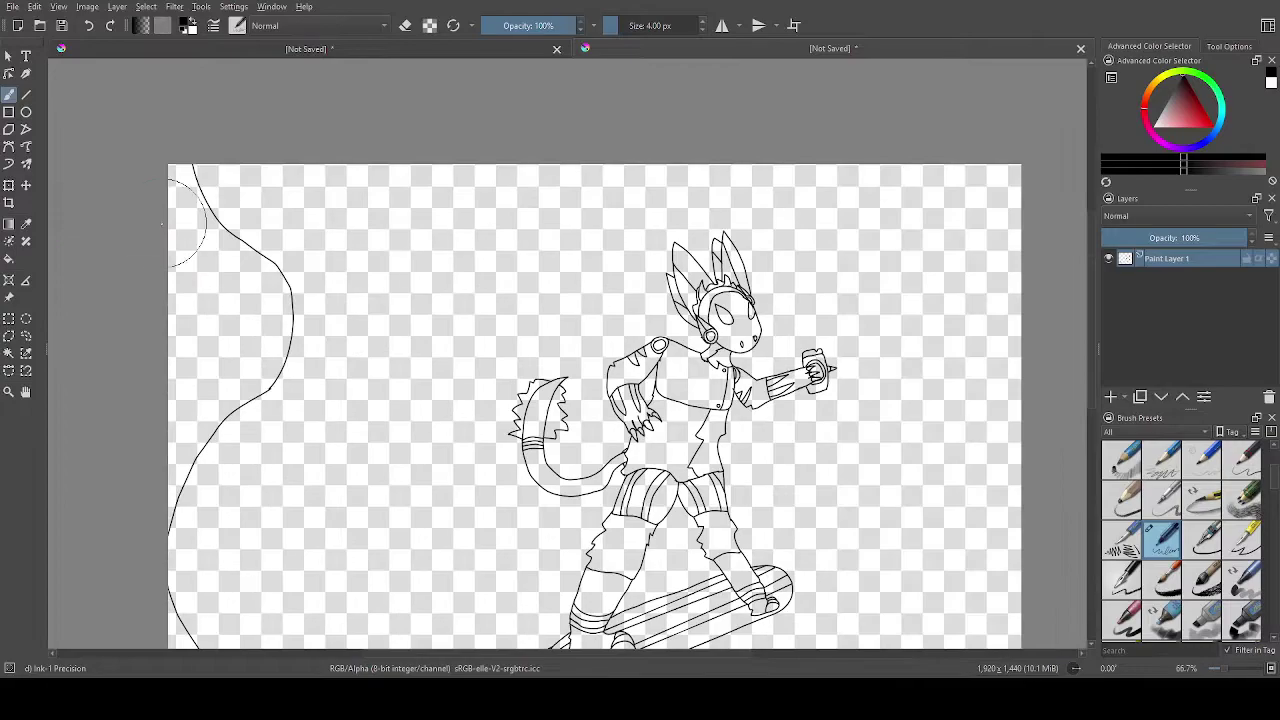
pyautogui.moveTo(165, 256)
pyautogui.mouseDown()
pyautogui.moveTo(196, 330)
pyautogui.moveTo(93, 519)
pyautogui.mouseUp()
pyautogui.scroll(2, 143, 414)
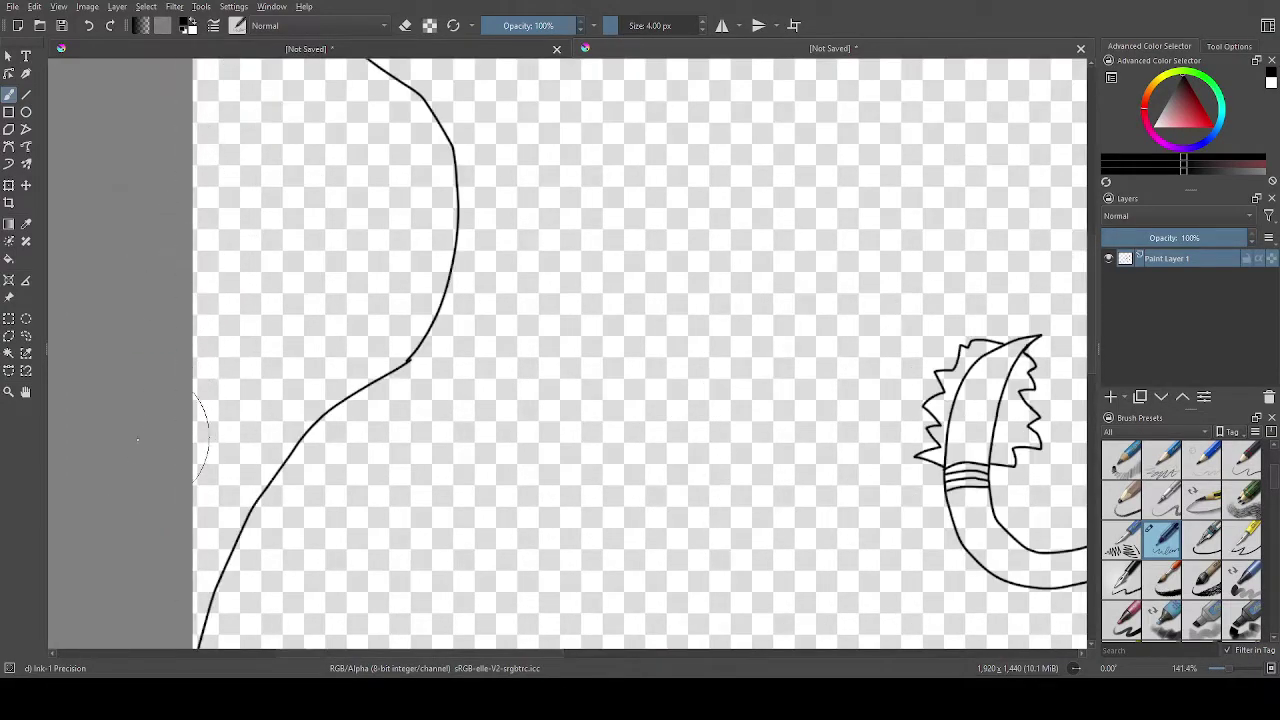
pyautogui.moveTo(196, 380)
pyautogui.mouseDown()
pyautogui.moveTo(270, 283)
pyautogui.moveTo(296, 221)
pyautogui.moveTo(300, 158)
pyautogui.moveTo(206, 71)
pyautogui.mouseUp()
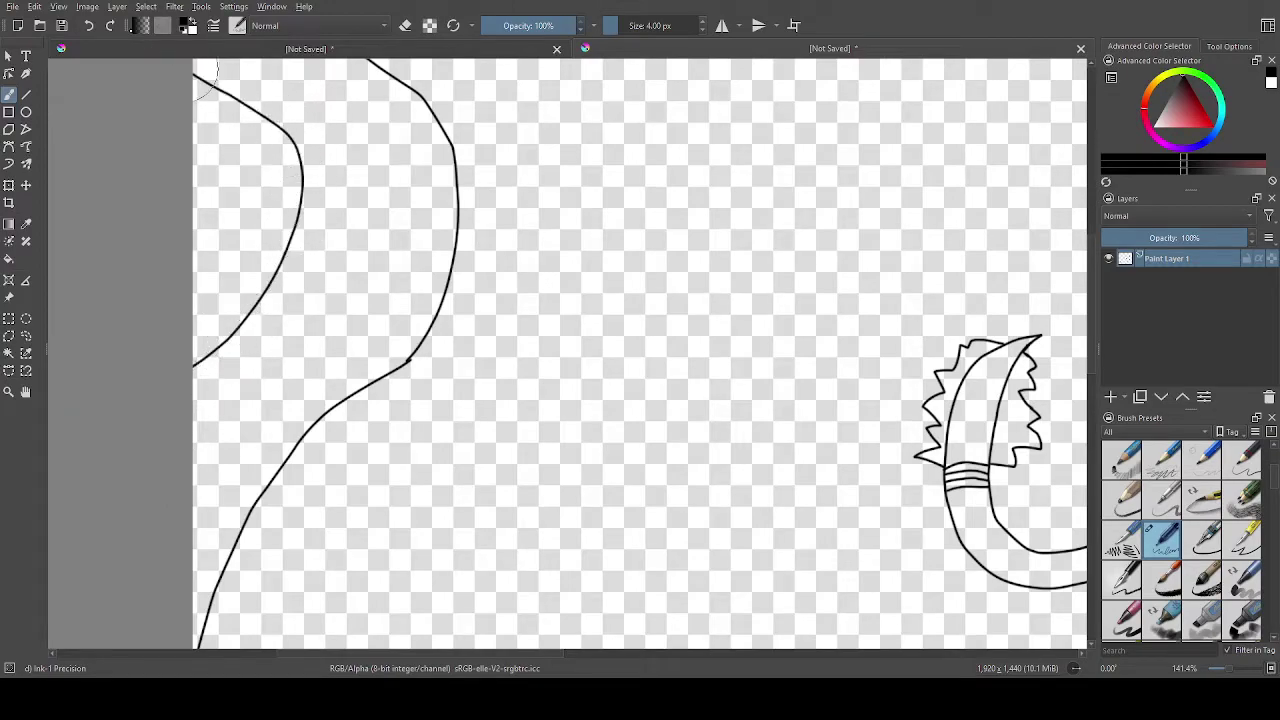
pyautogui.scroll(-1, 147, 145)
pyautogui.scroll(-5, 145, 146)
pyautogui.scroll(5, 128, 113)
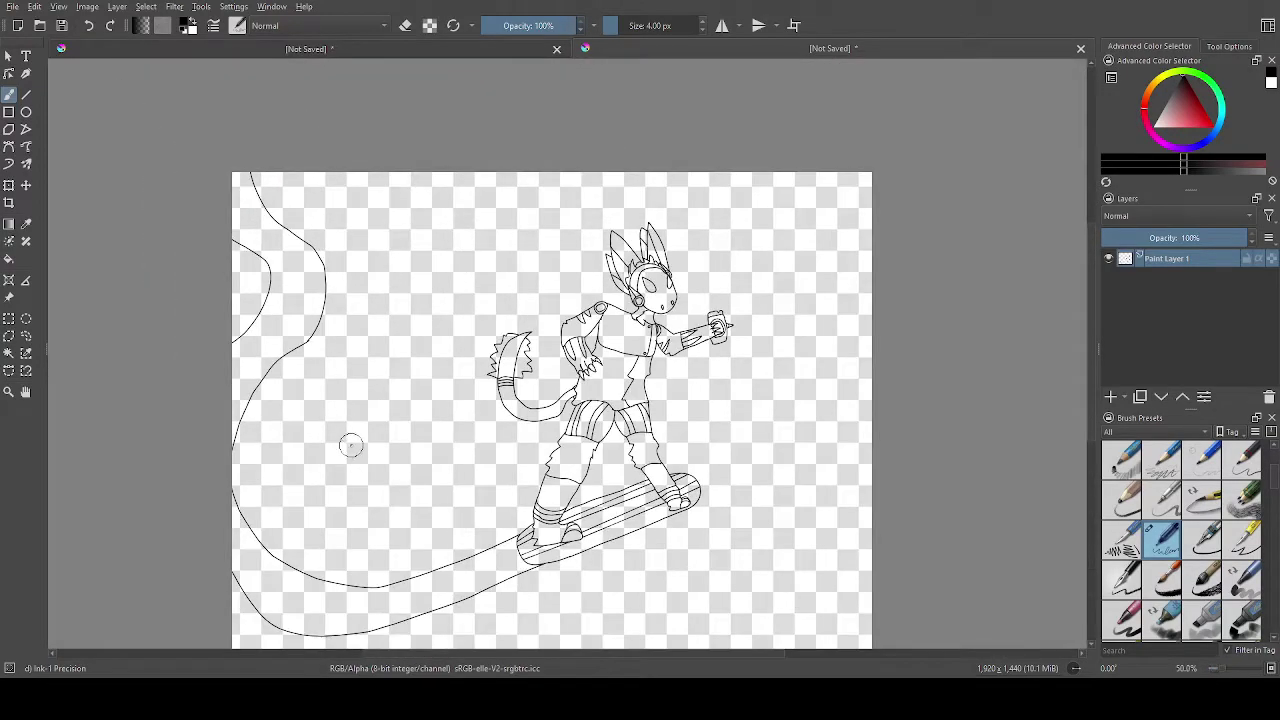
pyautogui.scroll(-4, 543, 577)
pyautogui.scroll(2, 576, 587)
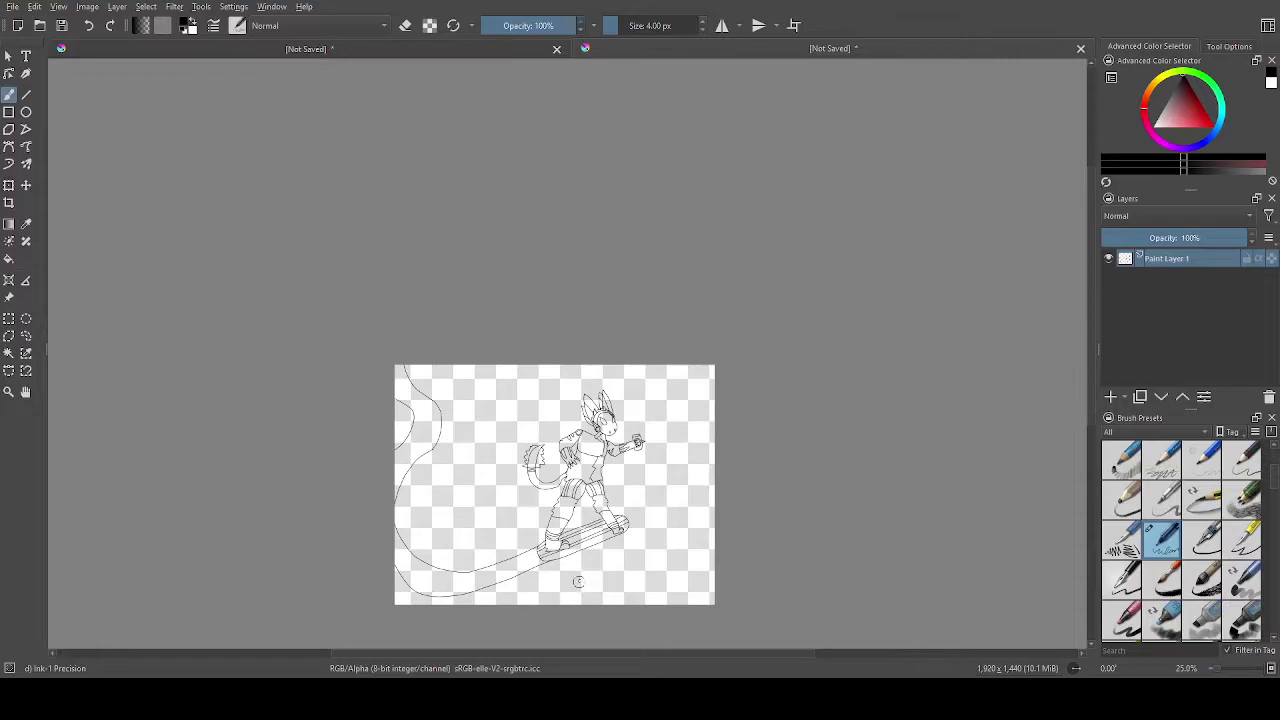
pyautogui.scroll(2, 604, 570)
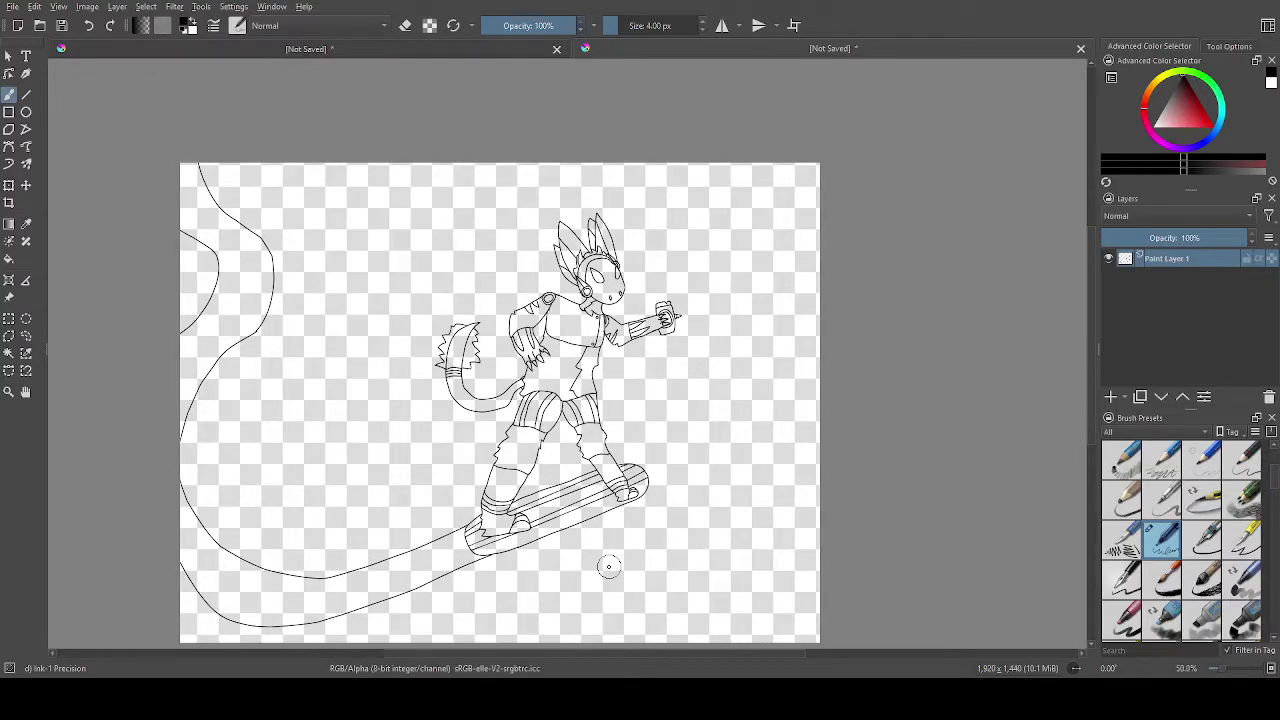
# Add a new paint layer beneath Paint Layer 1 and fill the character's face black on Paint Layer 1, leaving eyes and nostrils unfilled.
pyautogui.click(1118, 397)
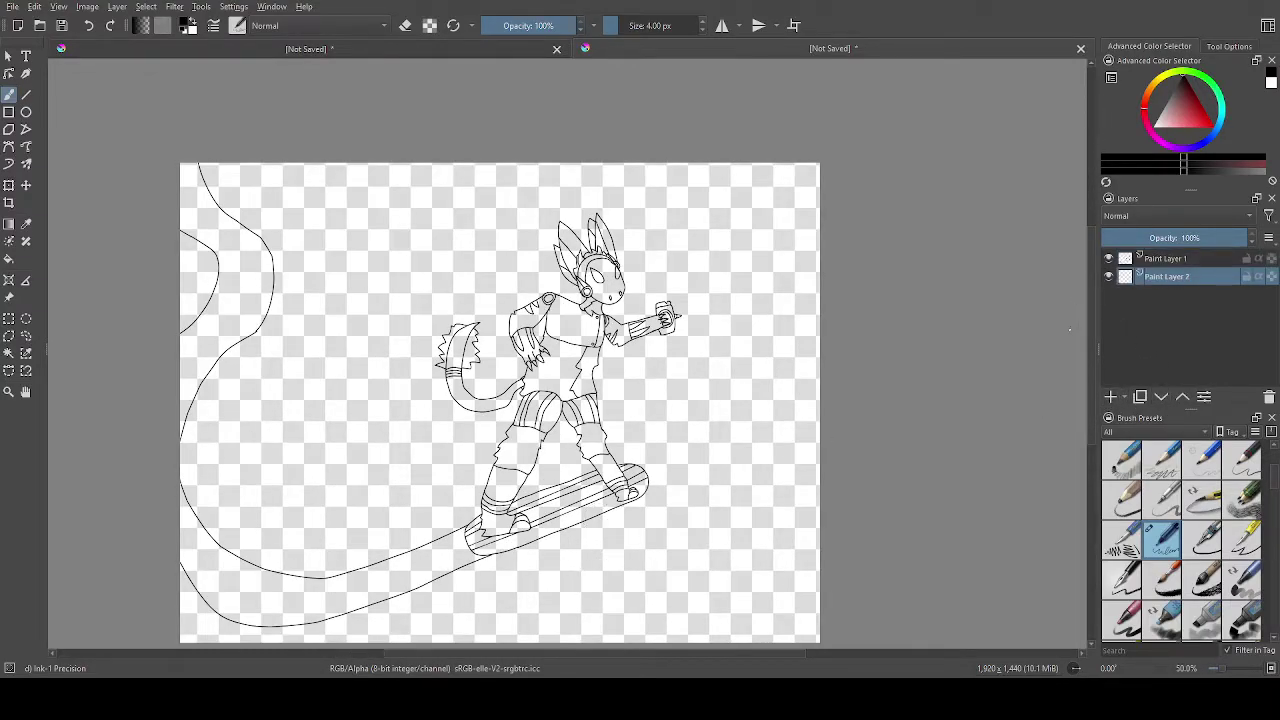
pyautogui.click(1168, 260)
pyautogui.scroll(2, 722, 390)
pyautogui.click(497, 193)
pyautogui.scroll(-3, 556, 235)
pyautogui.scroll(5, 600, 210)
pyautogui.press('b')
pyautogui.scroll(5, 650, 190)
pyautogui.scroll(-5, 640, 200)
pyautogui.scroll(5, 625, 215)
pyautogui.scroll(-1, 610, 215)
pyautogui.scroll(-3, 280, 189)
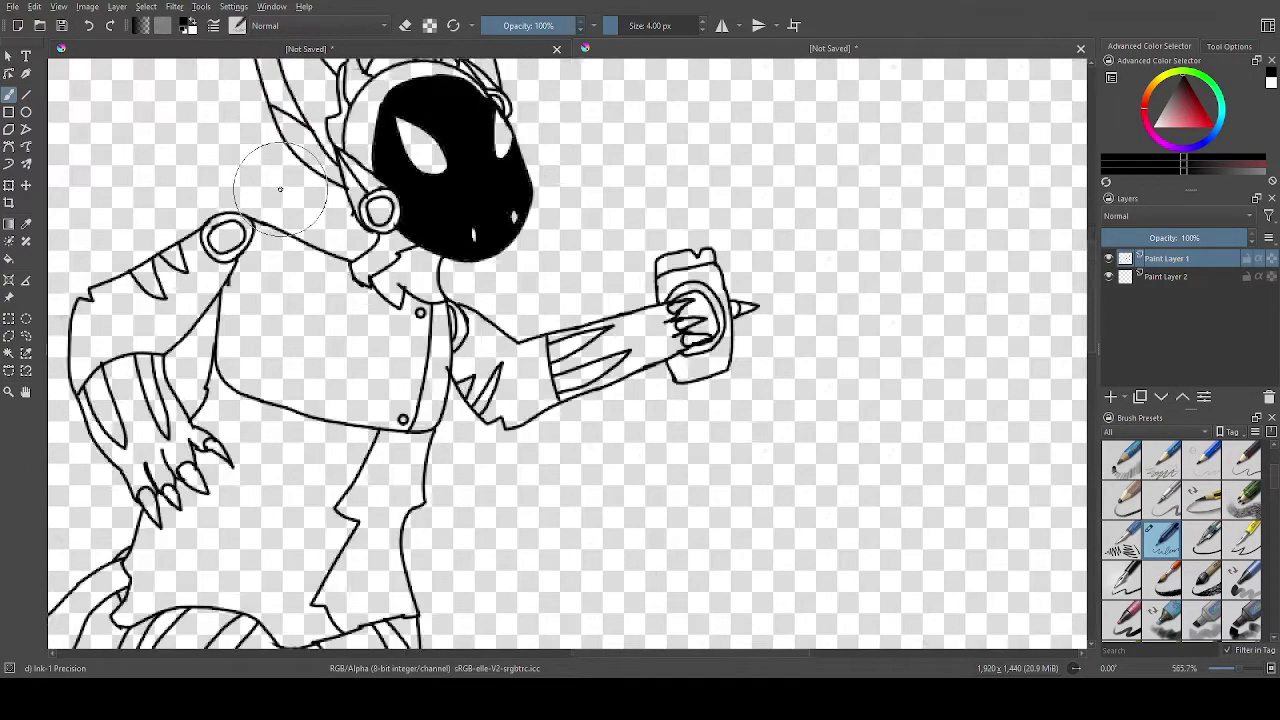
# Draw a small closed, rounded triangular outline inside the earpiece's inner circle with the Polyline tool.
pyautogui.scroll(3, 280, 189)
pyautogui.click(26, 129)
pyautogui.scroll(2, 545, 200)
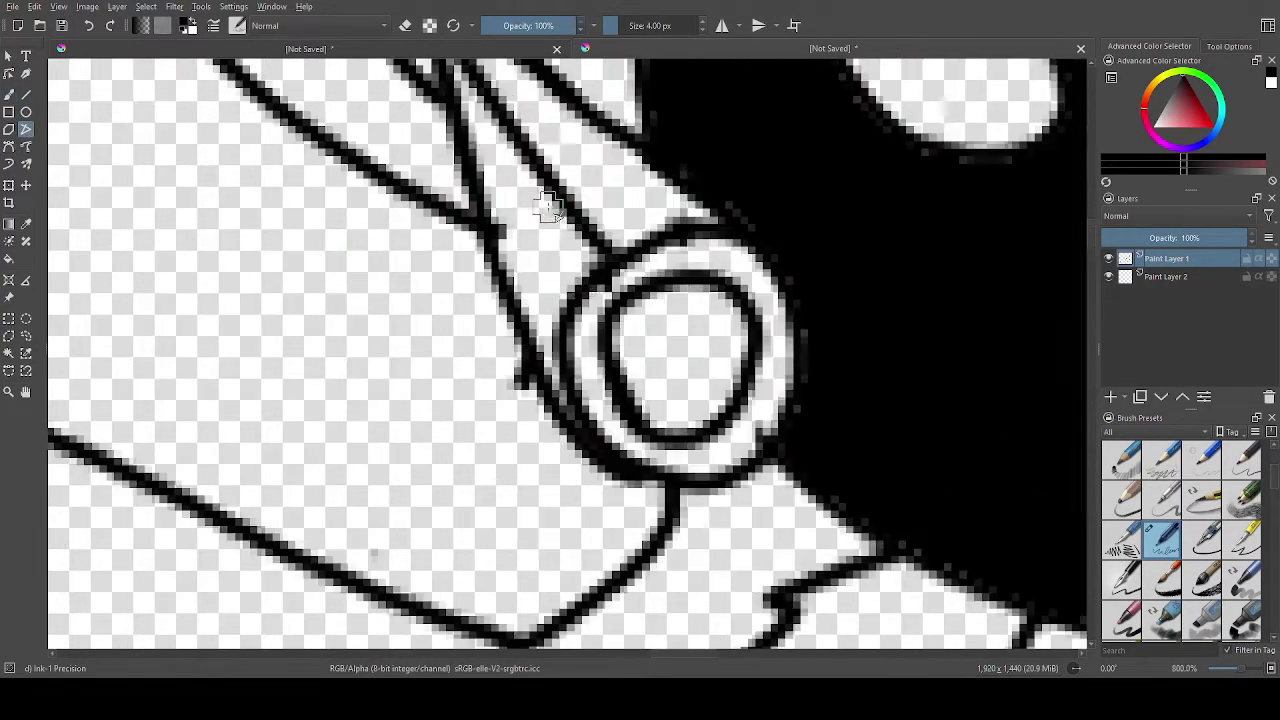
pyautogui.click(648, 420)
pyautogui.click(648, 307)
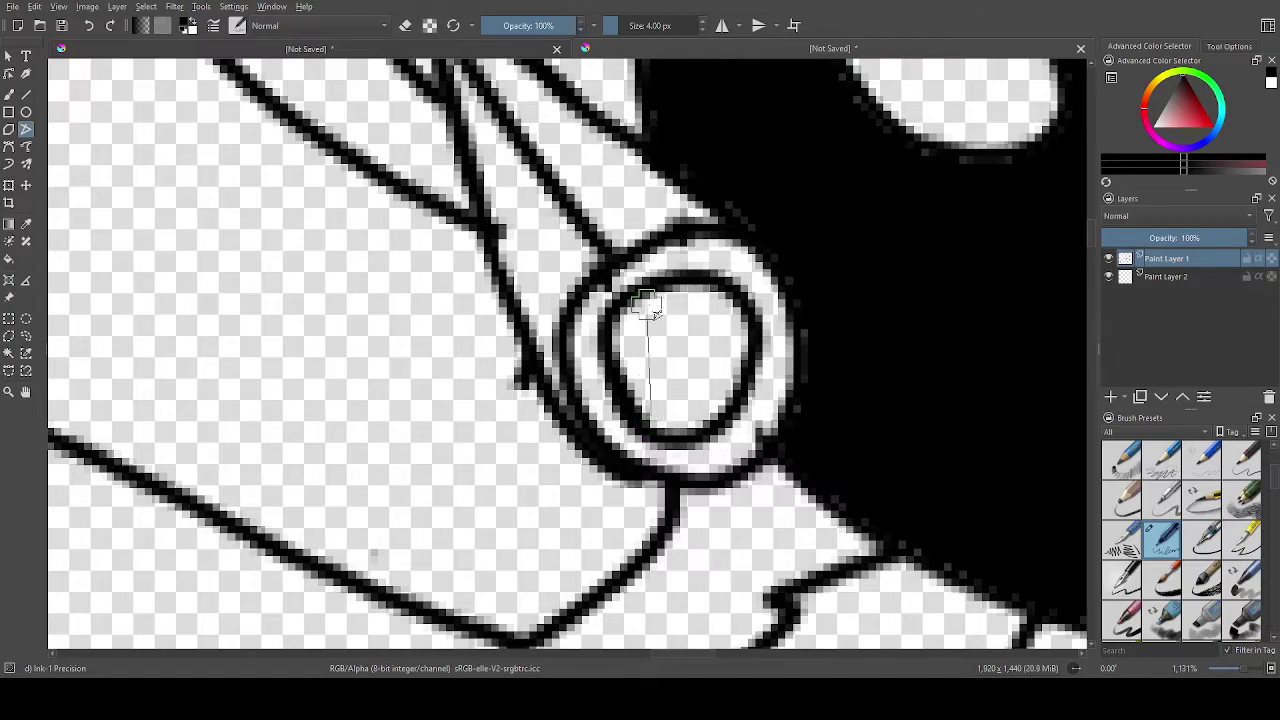
pyautogui.click(730, 350)
pyautogui.click(712, 390)
pyautogui.click(694, 408)
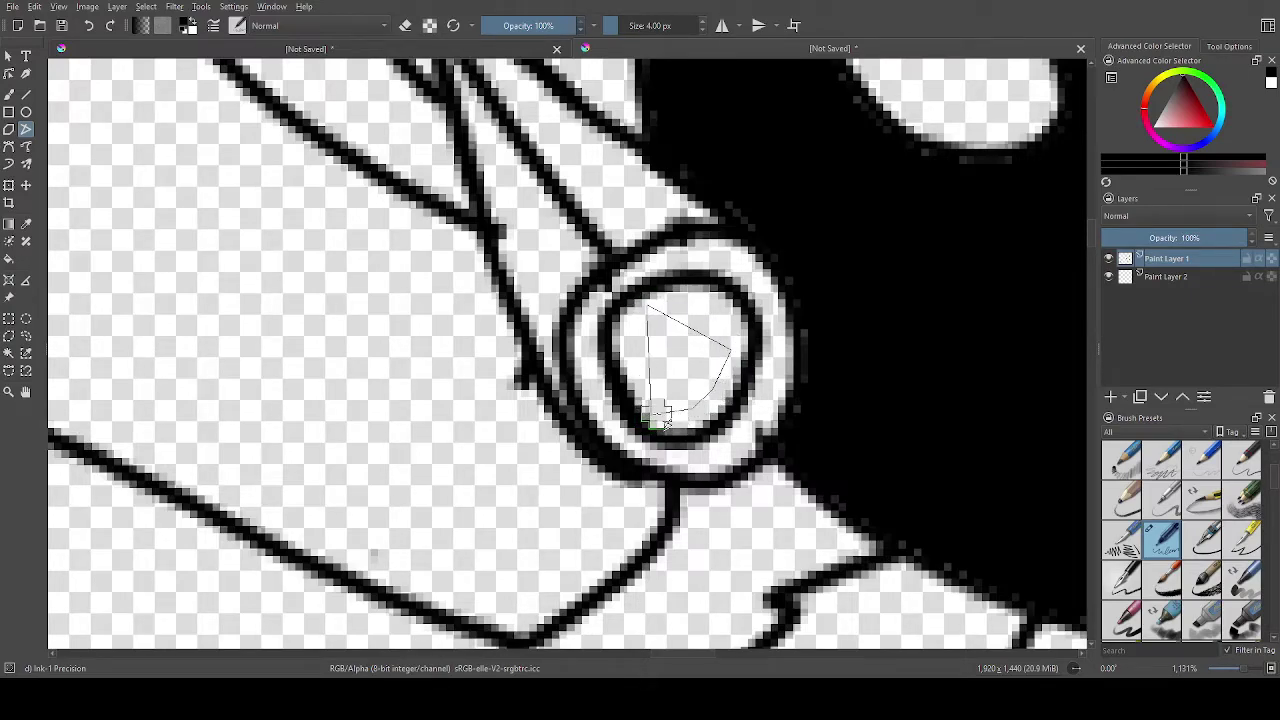
pyautogui.doubleClick(650, 405)
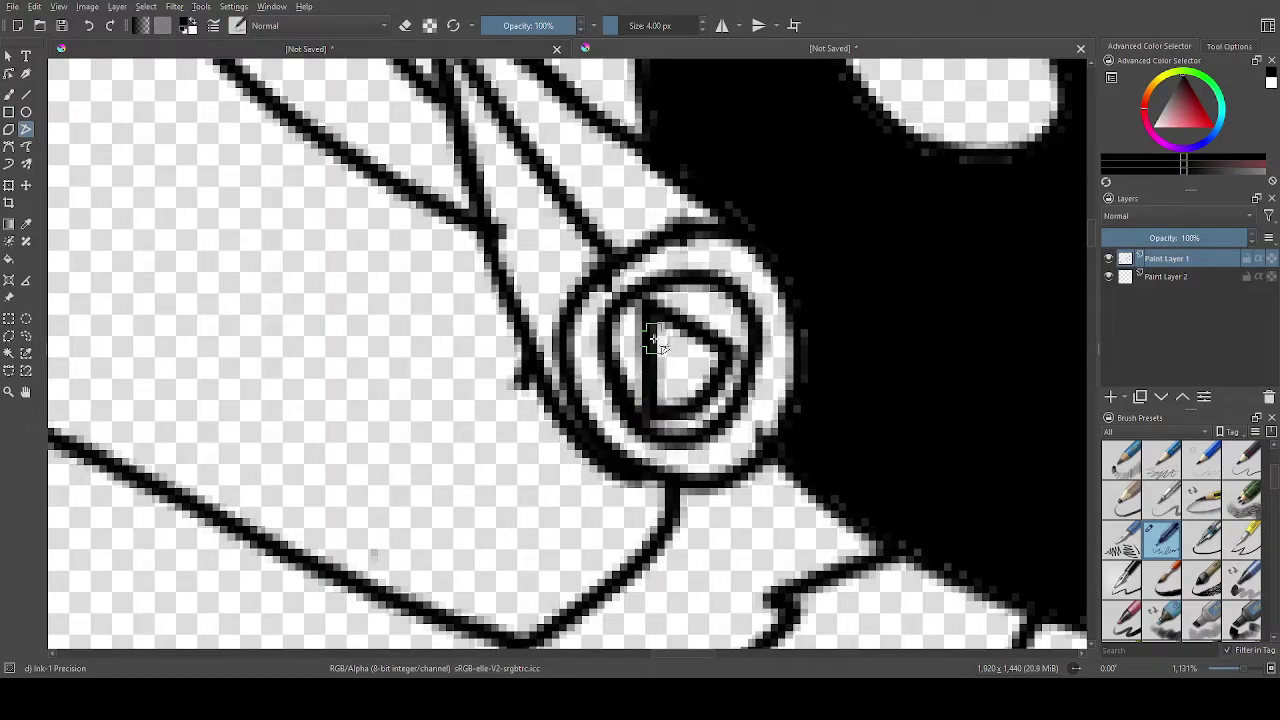
pyautogui.click(637, 412)
pyautogui.click(704, 288)
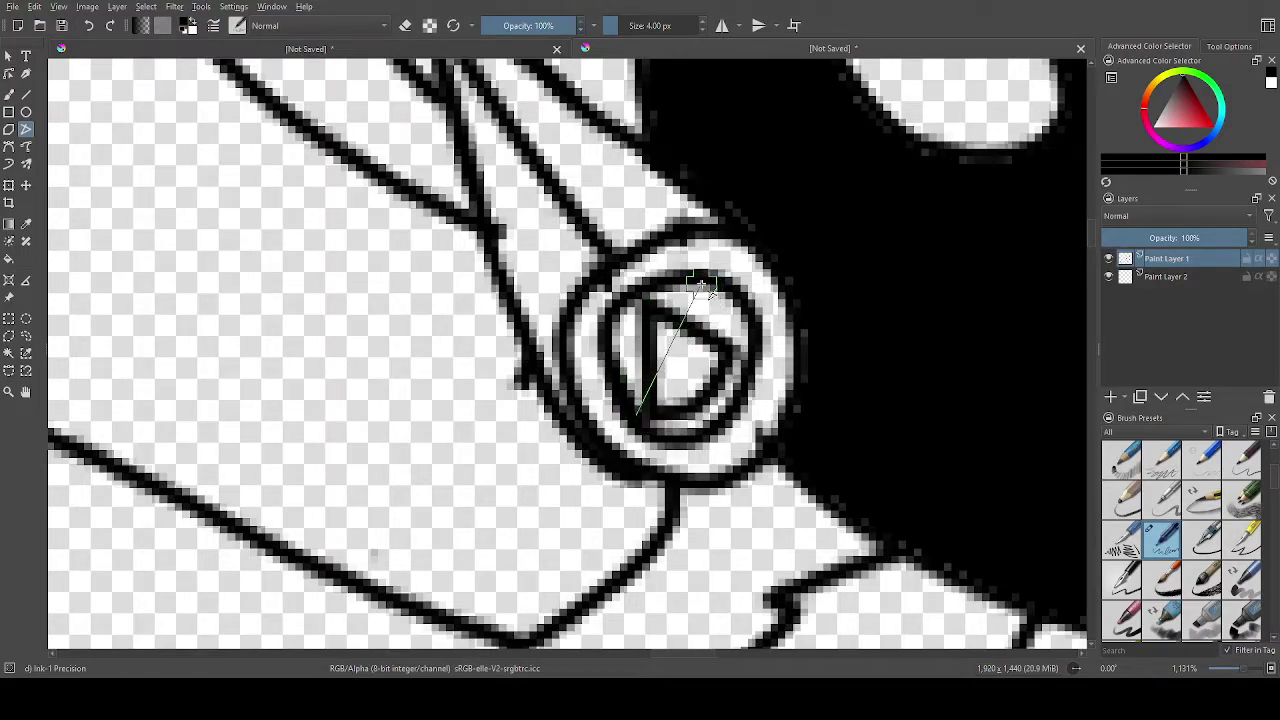
pyautogui.click(703, 388)
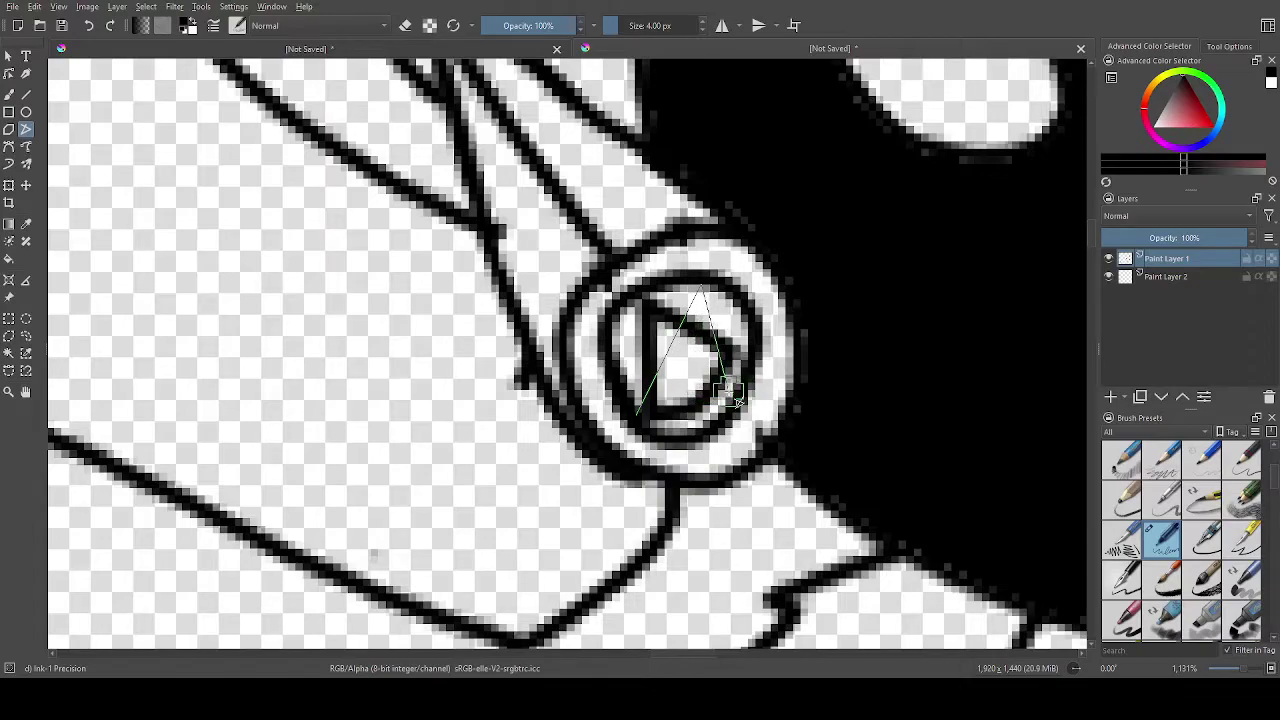
pyautogui.click(634, 418)
pyautogui.doubleClick(708, 435)
pyautogui.scroll(-6, 710, 435)
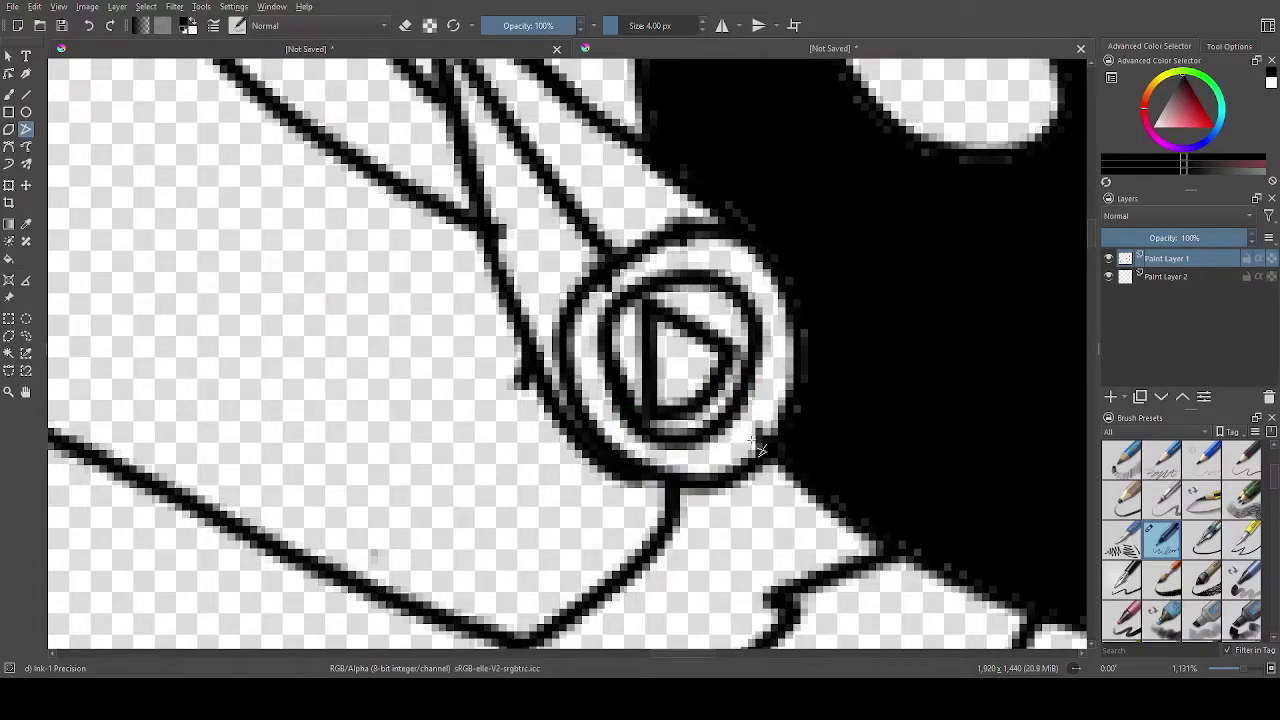
# Examine the far-side earpiece beside the face and compare it with the near earpiece's emblem.
pyautogui.scroll(4, 837, 337)
pyautogui.scroll(-4, 950, 225)
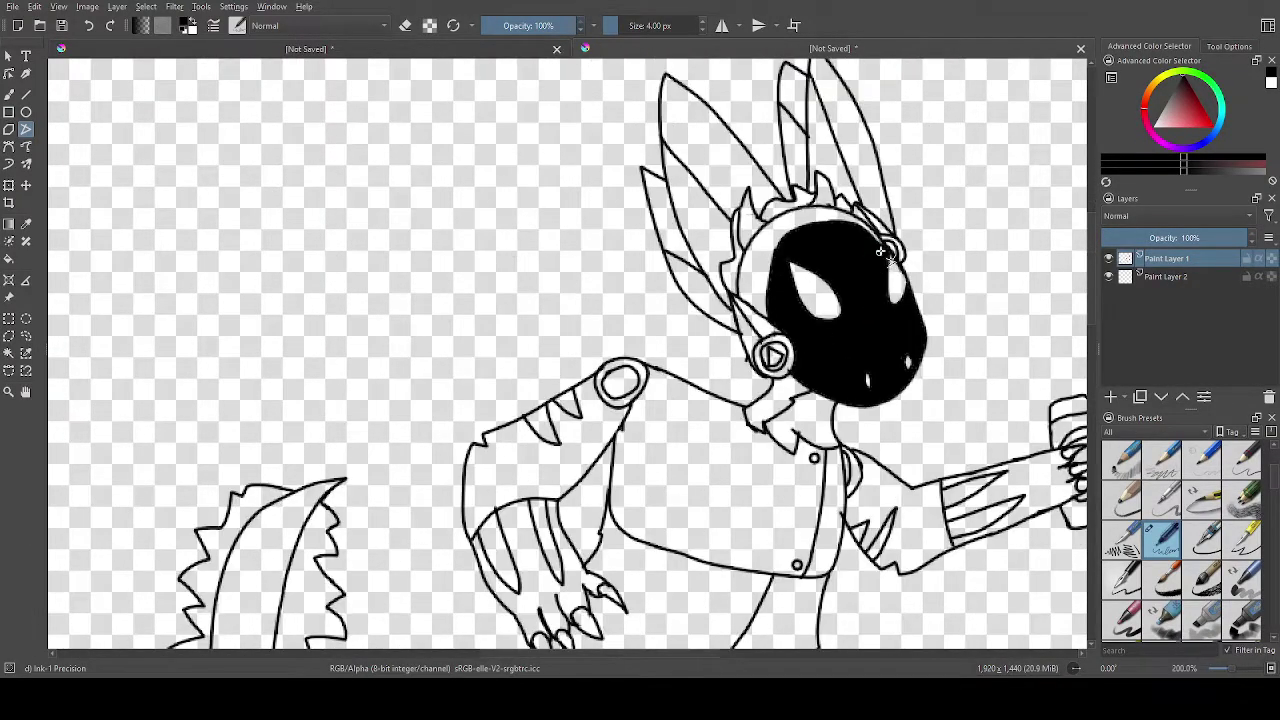
pyautogui.scroll(8, 886, 251)
pyautogui.scroll(-3, 908, 186)
pyautogui.scroll(4, 970, 110)
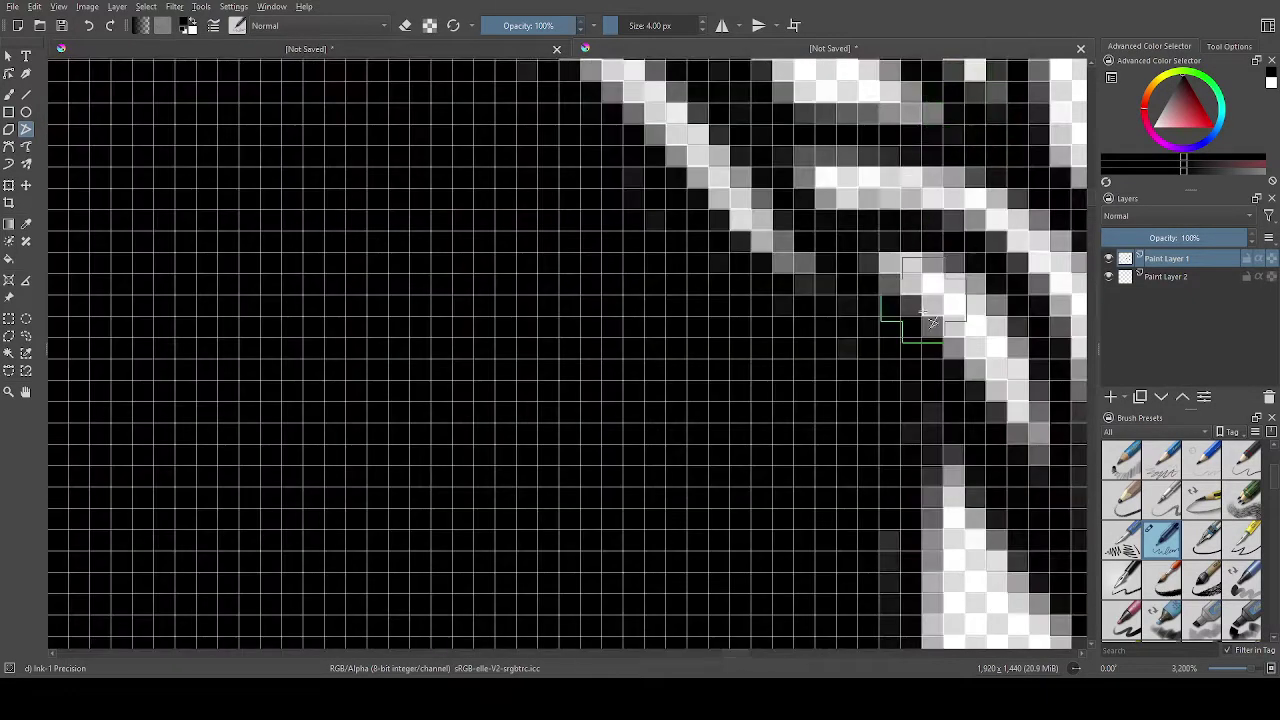
pyautogui.scroll(-3, 930, 300)
pyautogui.scroll(-3, 950, 345)
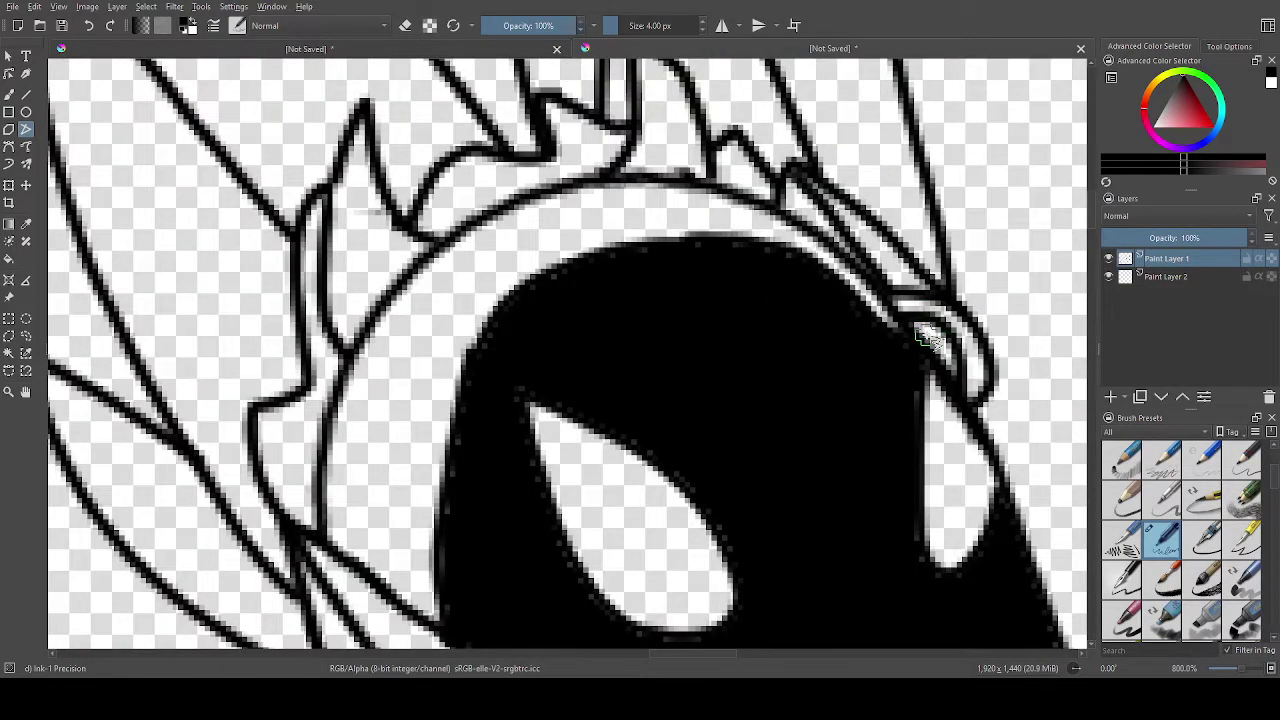
pyautogui.scroll(3, 945, 350)
pyautogui.scroll(-3, 948, 352)
pyautogui.scroll(3, 935, 350)
pyautogui.scroll(-4, 940, 345)
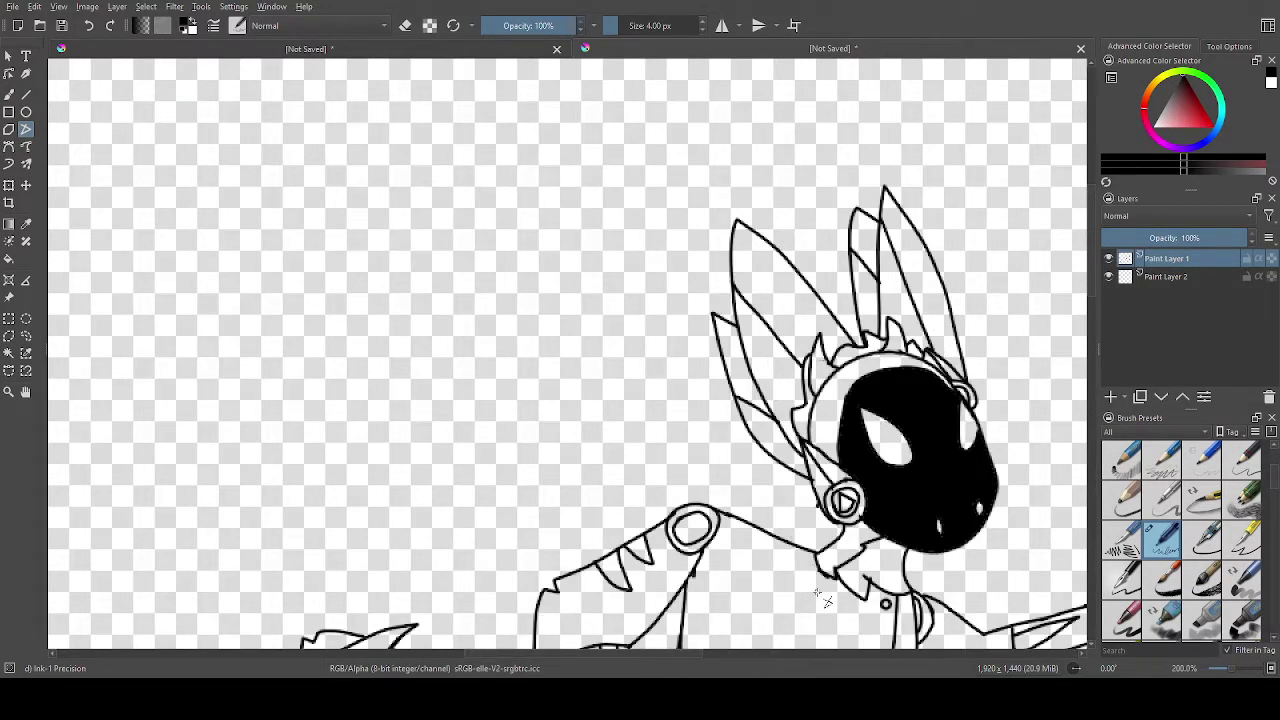
# Draw a closed triangular outline inside the shoulder joint's inner circle with the Polyline tool.
pyautogui.scroll(-2, 950, 528)
pyautogui.scroll(5, 660, 290)
pyautogui.click(607, 230)
pyautogui.click(720, 207)
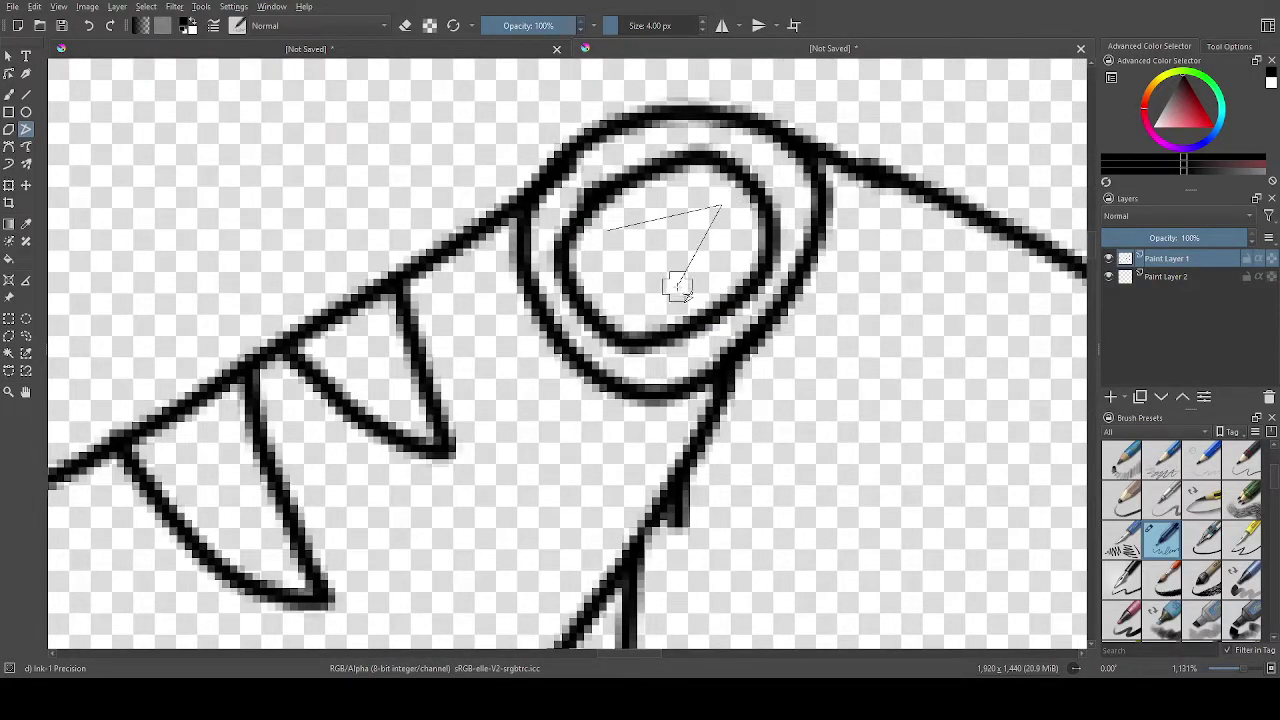
pyautogui.click(662, 317)
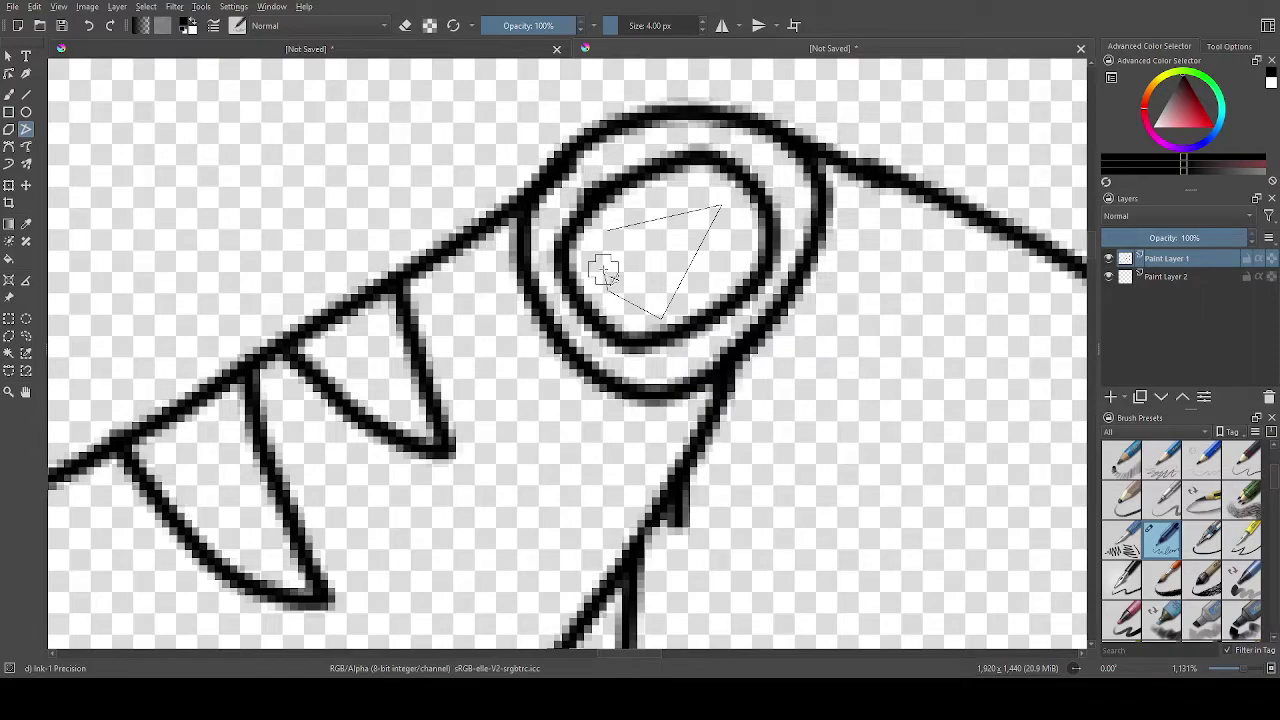
pyautogui.doubleClick(606, 233)
pyautogui.scroll(-6, 695, 352)
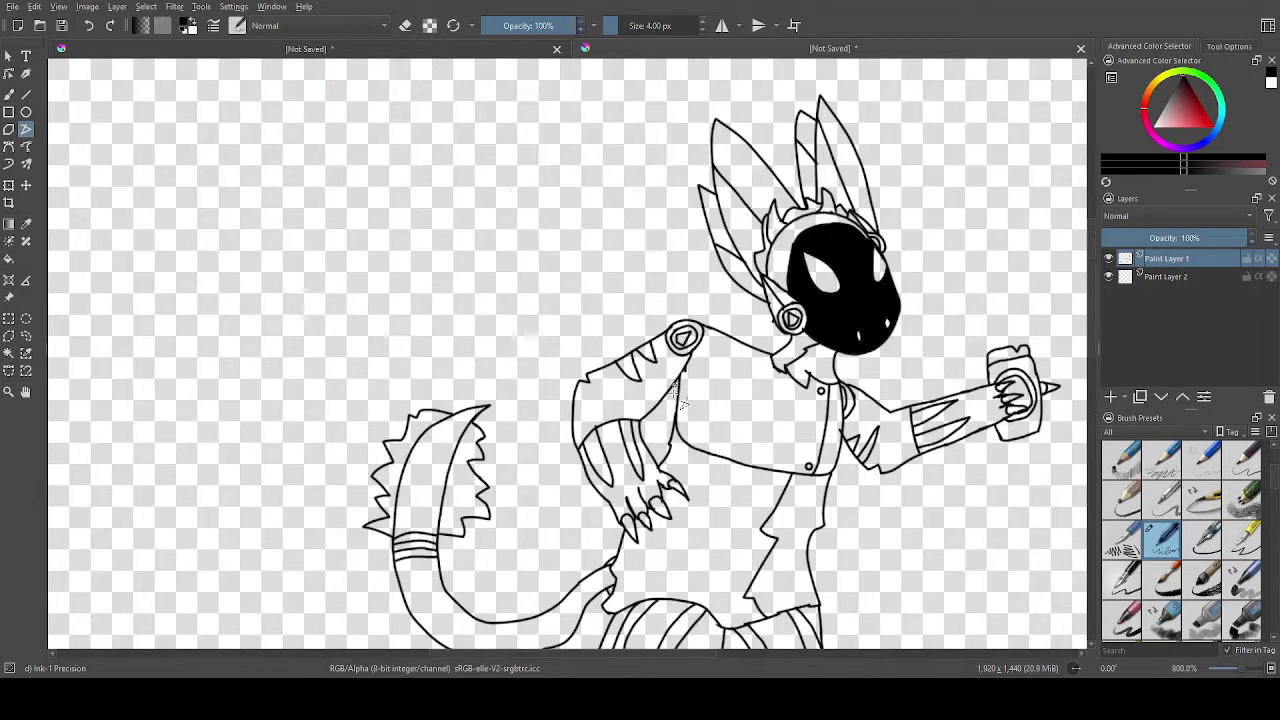
# Fill the inner circles of the shoulder joint and near earpiece black around their triangles, leaving the triangles unfilled.
pyautogui.scroll(-3, 637, 541)
pyautogui.scroll(6, 735, 365)
pyautogui.press('f')
pyautogui.click(737, 368)
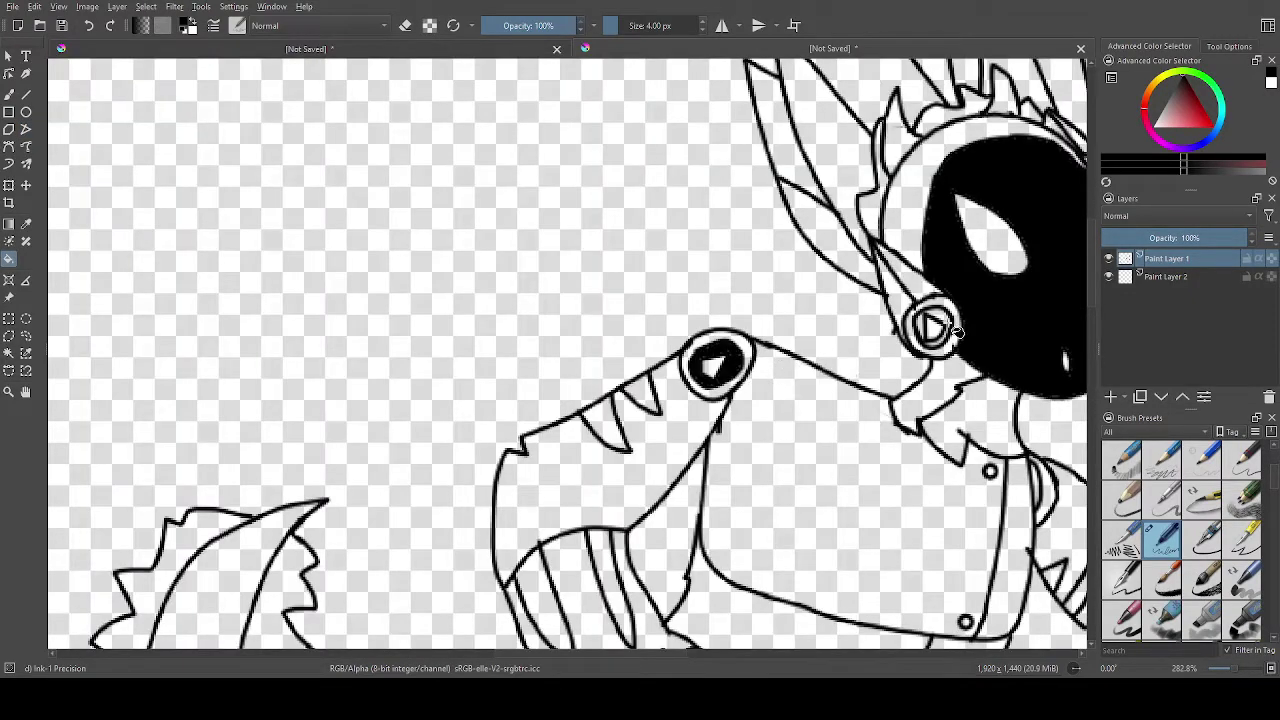
pyautogui.click(936, 322)
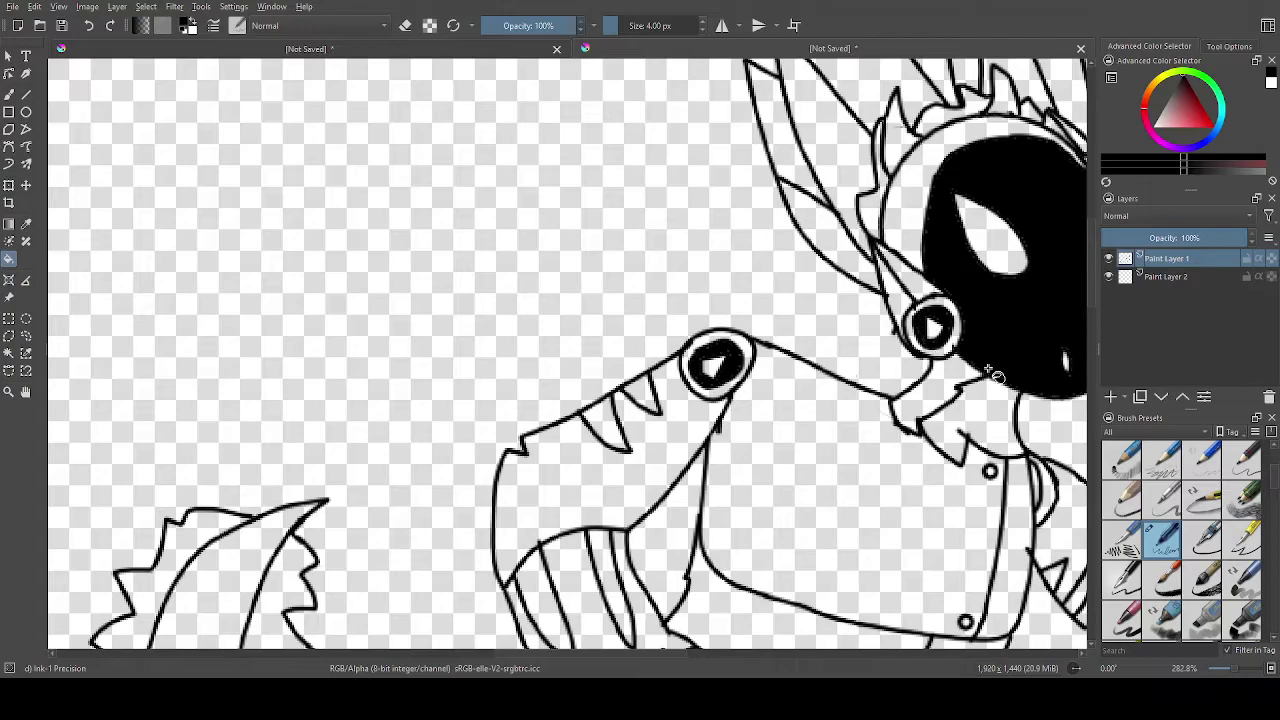
# Darken the inner part of the far-side earpiece with black, using the Fill tool and the 4 px ink brush.
pyautogui.scroll(-5, 930, 320)
pyautogui.scroll(6, 880, 346)
pyautogui.scroll(2, 882, 370)
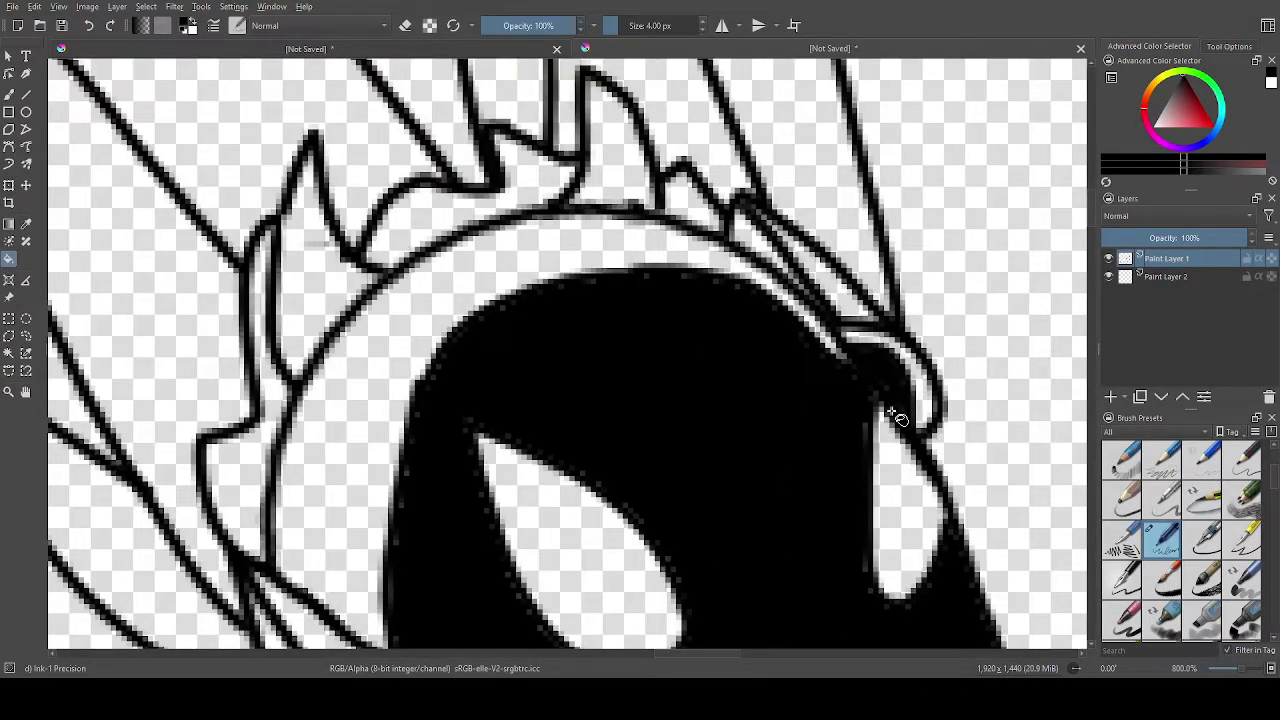
pyautogui.scroll(-5, 891, 417)
pyautogui.scroll(3, 835, 525)
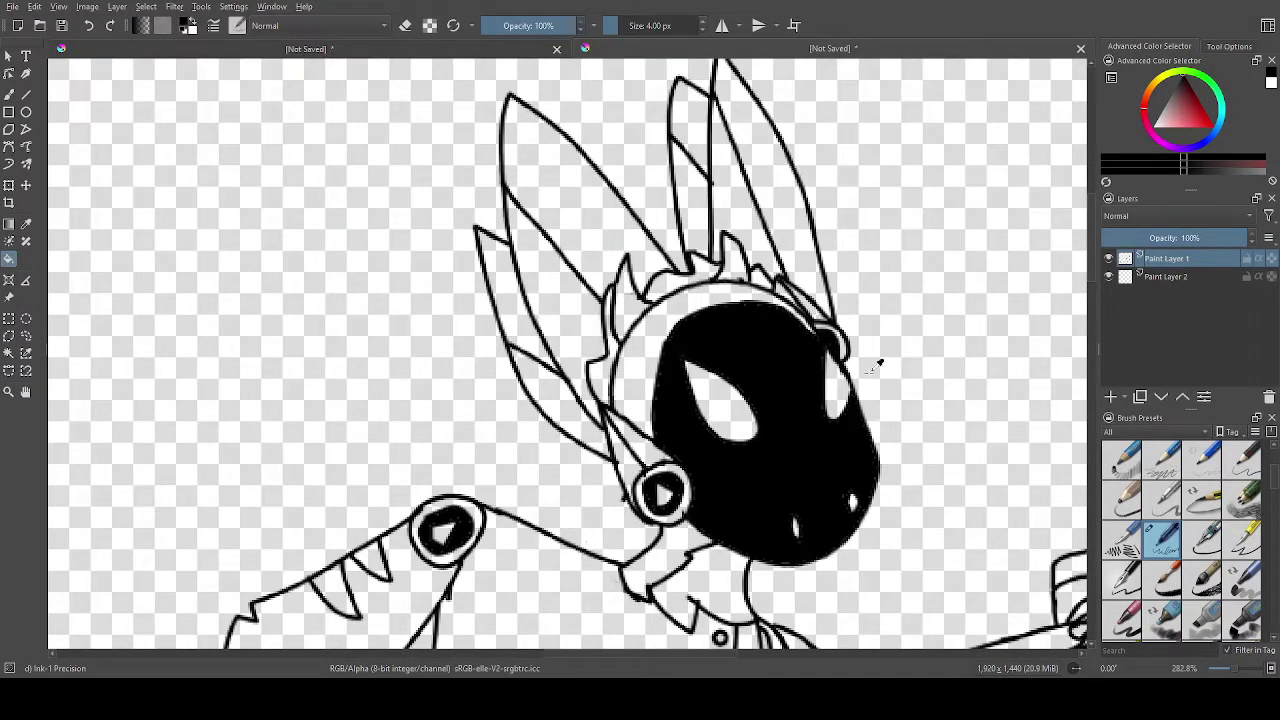
pyautogui.scroll(1, 845, 296)
pyautogui.scroll(2, 825, 430)
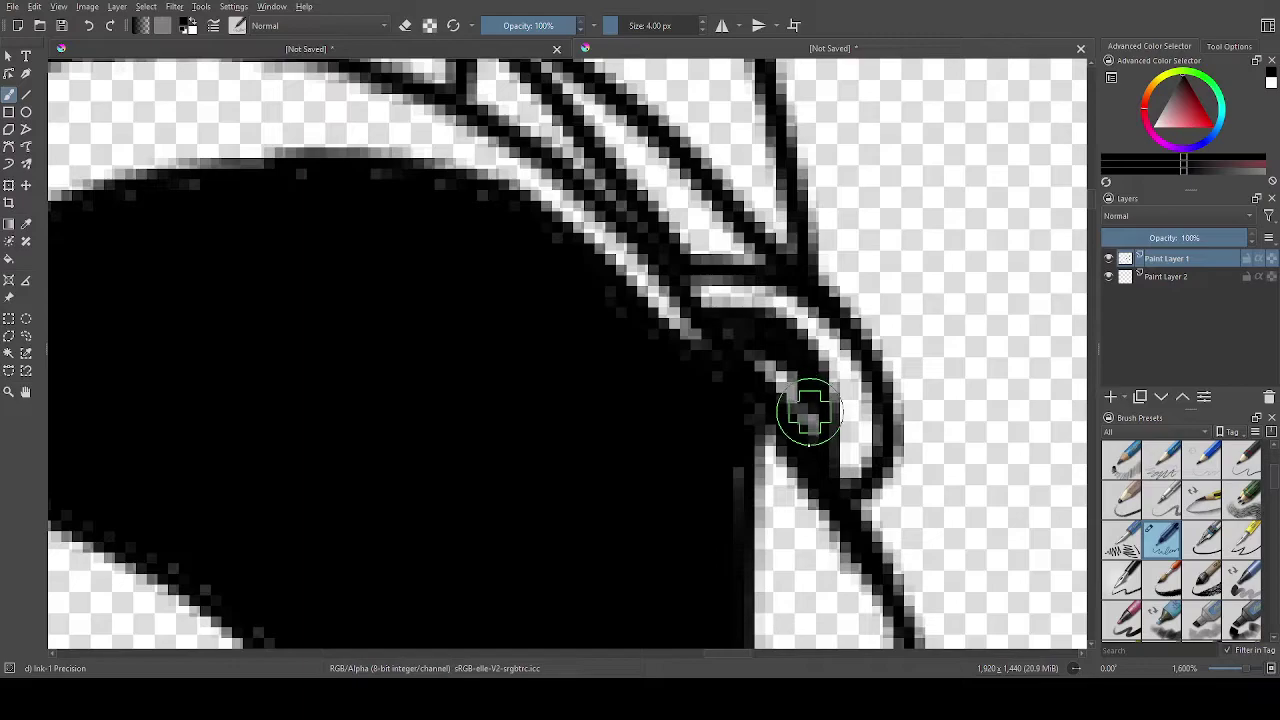
pyautogui.scroll(-3, 808, 423)
pyautogui.scroll(-6, 820, 540)
# Try a freehand ink stroke across the triangle in the shoulder emblem, and undo it.
pyautogui.scroll(5, 800, 600)
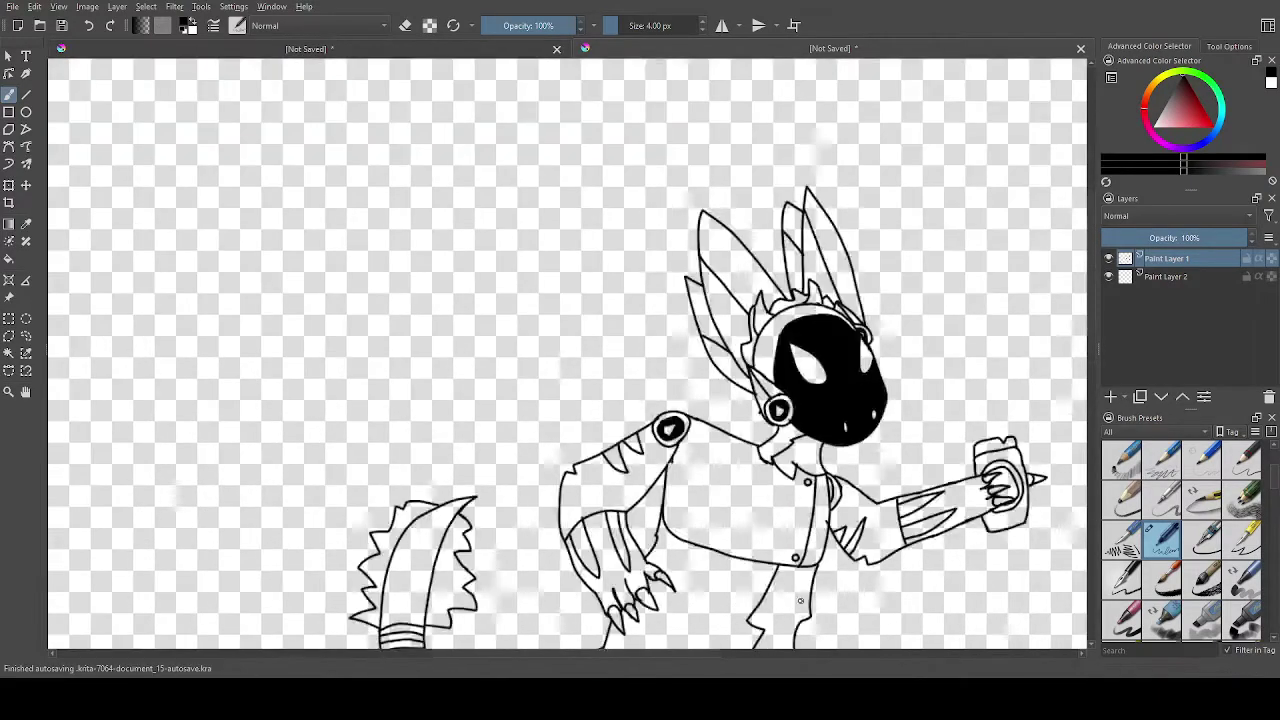
pyautogui.scroll(5, 451, 366)
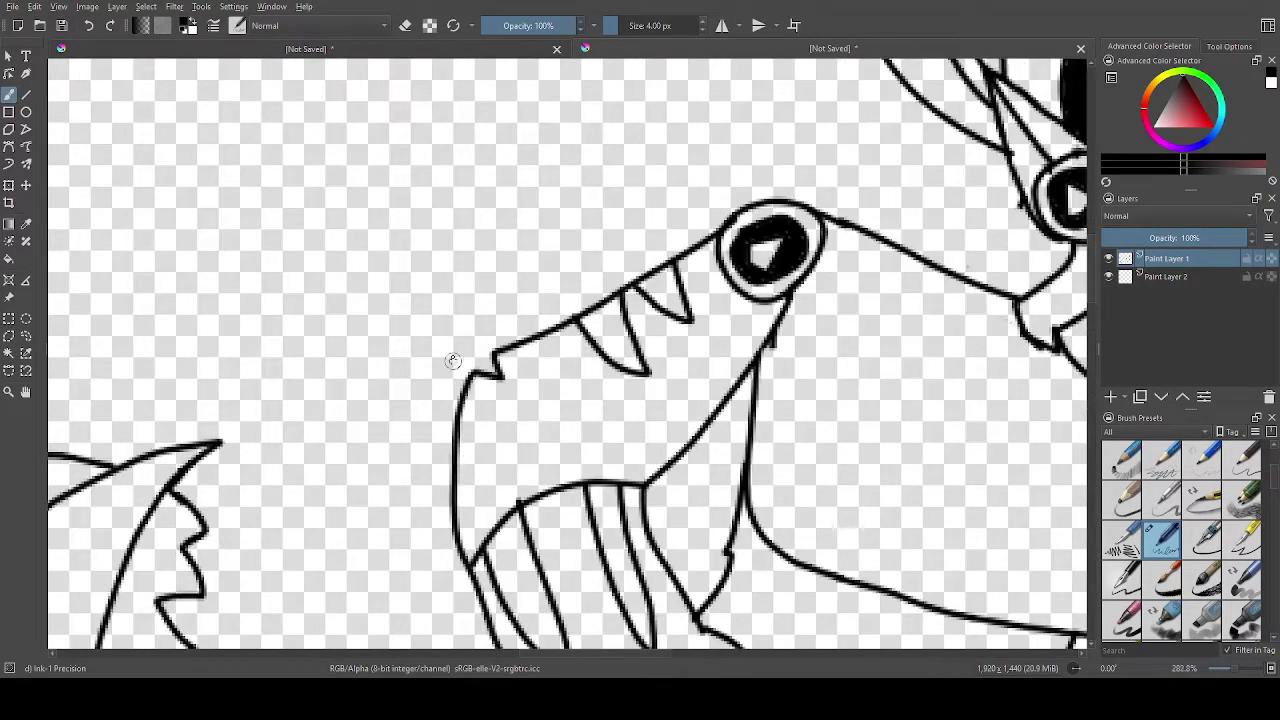
pyautogui.moveTo(517, 369); pyautogui.dragTo(709, 426)
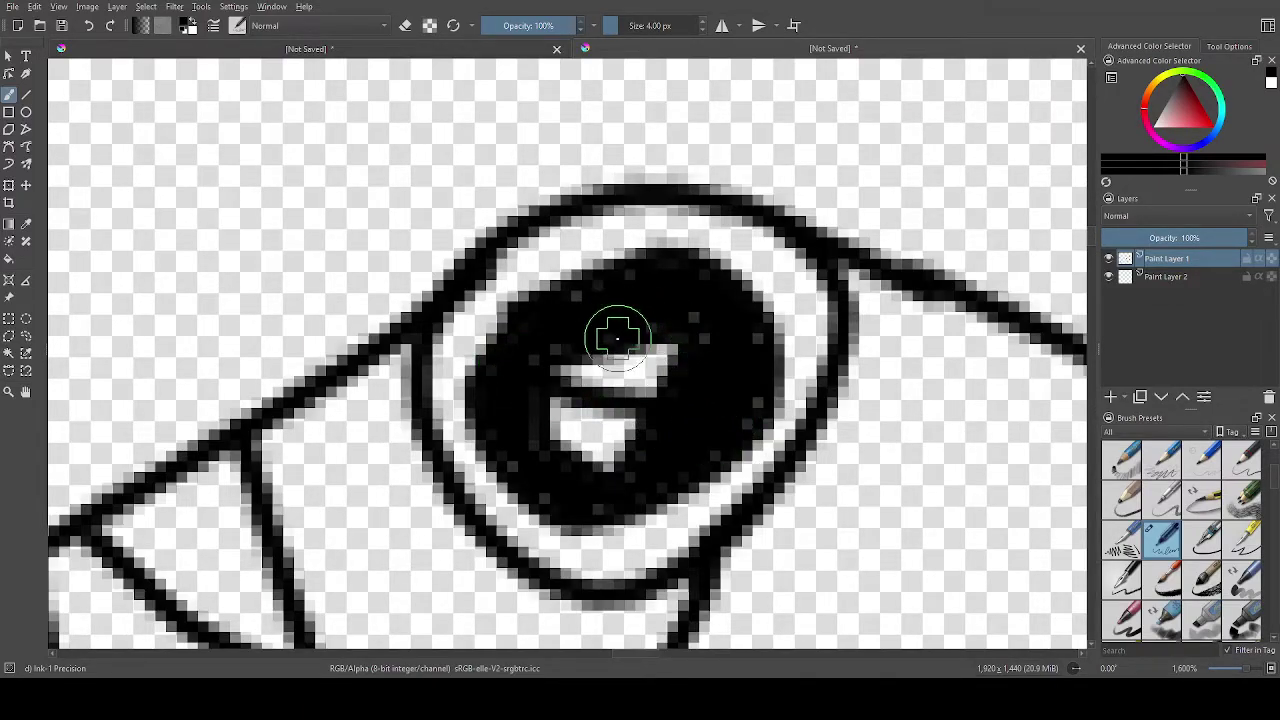
pyautogui.hotkey('ctrl', 'z')
# Try crossing the shoulder emblem's triangle with one horizontal and one vertical straight line, and undo both.
pyautogui.click(26, 94)
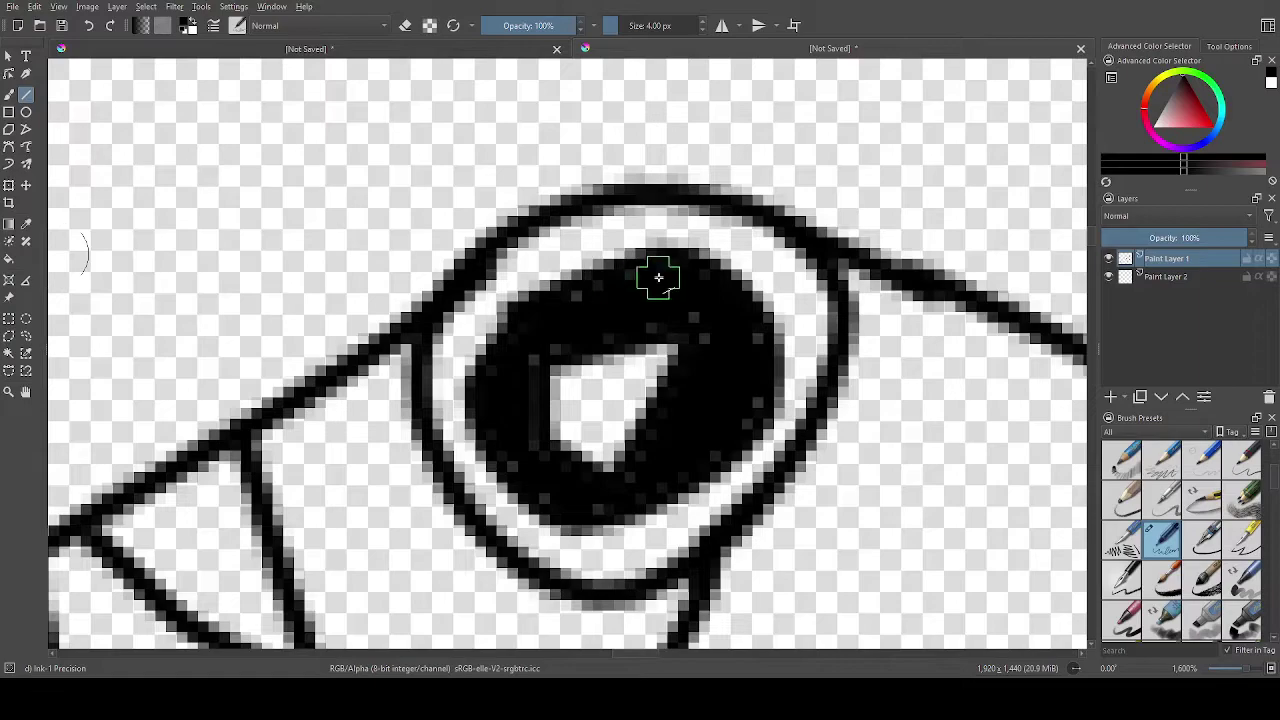
pyautogui.moveTo(508, 372); pyautogui.dragTo(677, 354)
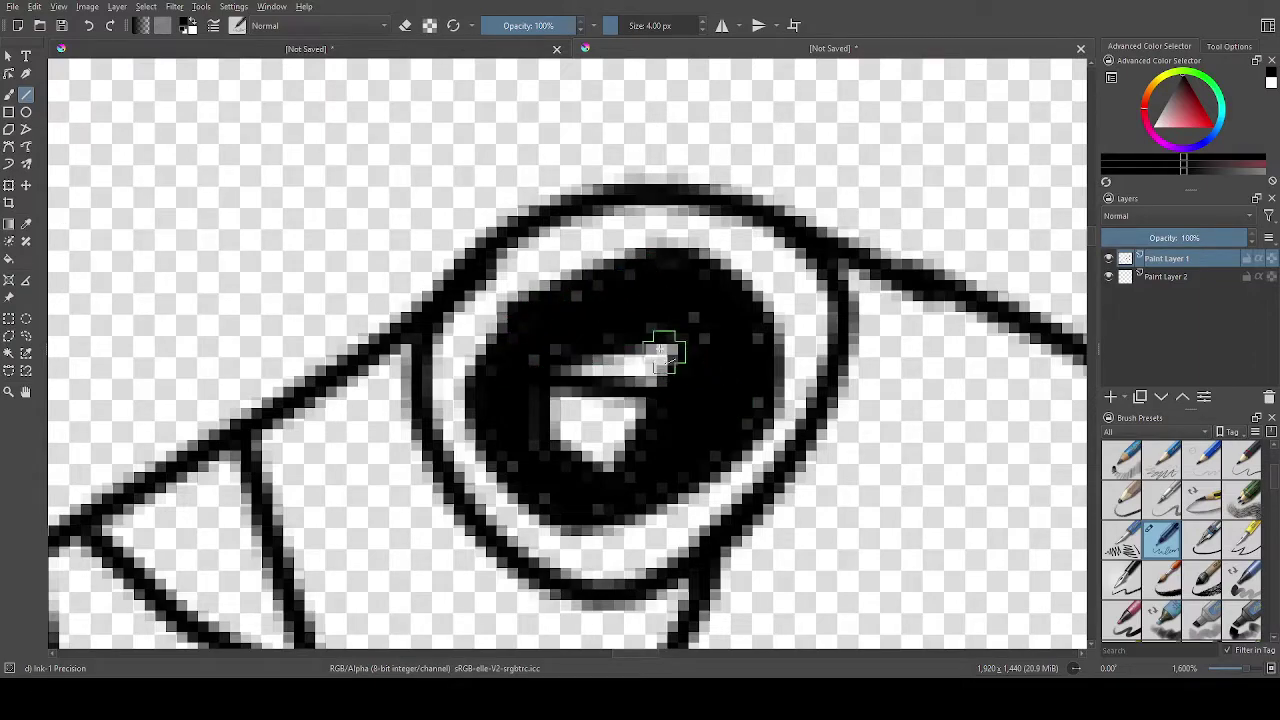
pyautogui.moveTo(622, 312); pyautogui.dragTo(614, 462)
pyautogui.moveTo(600, 494); pyautogui.dragTo(597, 496)
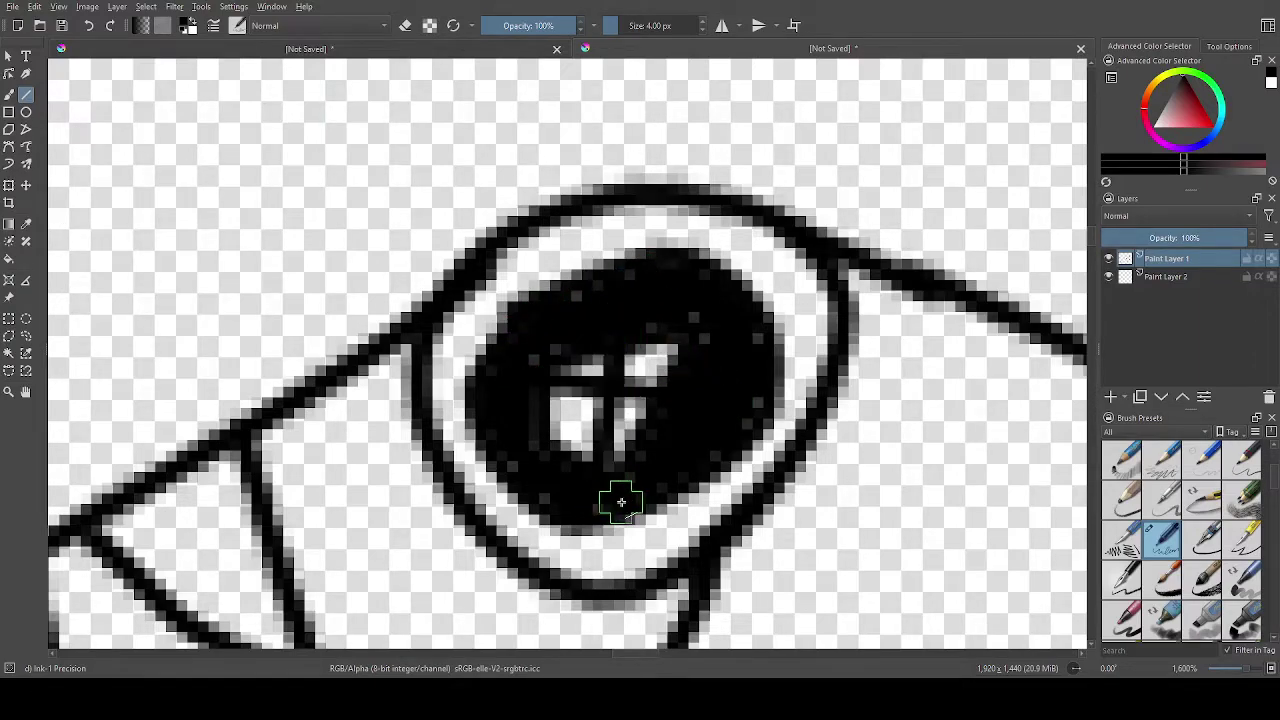
pyautogui.scroll(-6, 628, 503)
pyautogui.hotkey('ctrl', 'z')
pyautogui.hotkey('ctrl', 'z')
pyautogui.scroll(-3, 799, 567)
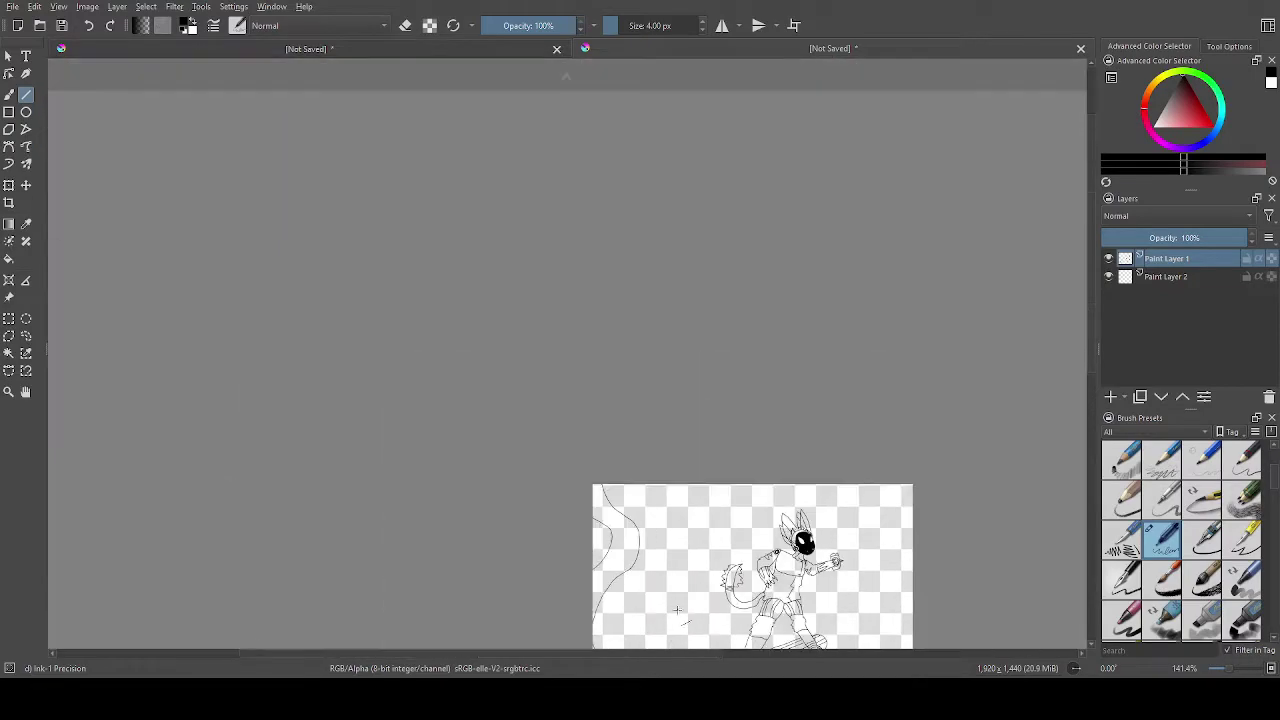
# Try filling the narrow bands around the tail black, and undo the fills.
pyautogui.press('f')
pyautogui.scroll(3, 703, 502)
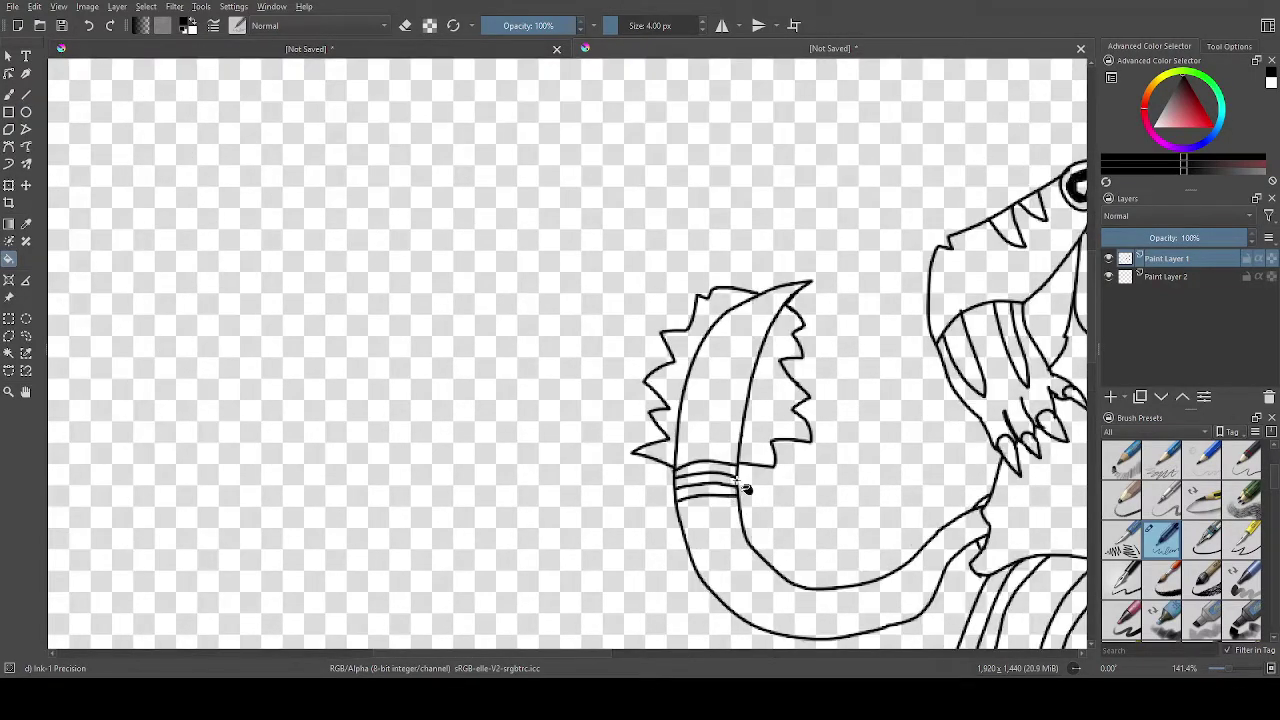
pyautogui.click(709, 494)
pyautogui.hotkey('ctrl', 'z')
pyautogui.click(720, 493)
pyautogui.scroll(1, 723, 496)
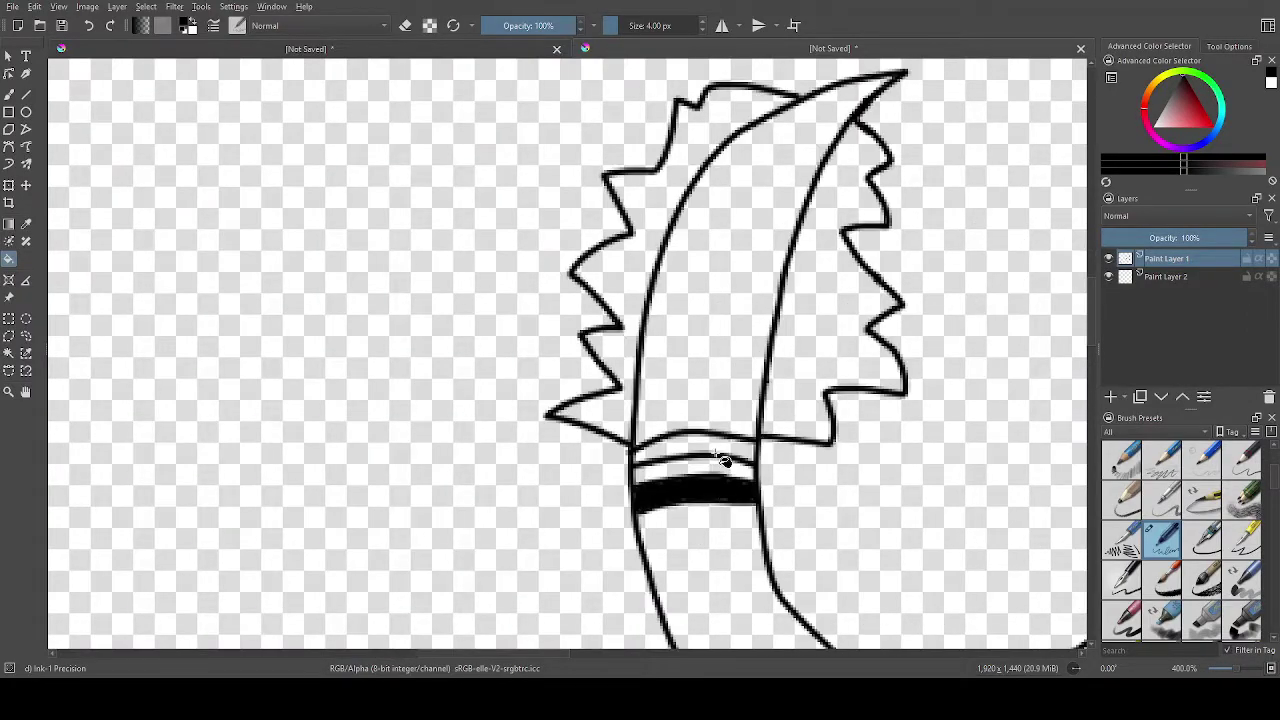
pyautogui.click(719, 445)
pyautogui.hotkey('ctrl', 'z')
pyautogui.hotkey('ctrl', 'z')
# Fill the tail's curved tip section above the bands black, leaving the jagged fur edges unfilled.
pyautogui.scroll(-5, 705, 385)
pyautogui.scroll(4, 738, 425)
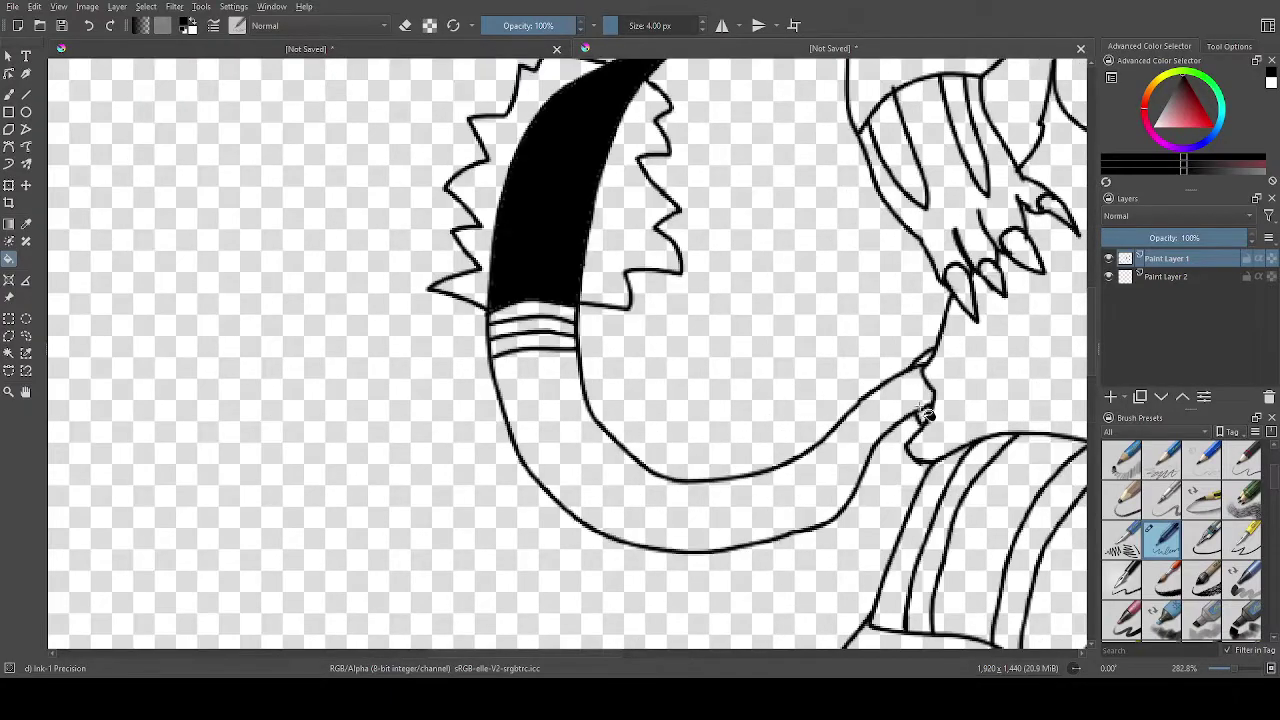
pyautogui.scroll(-5, 935, 370)
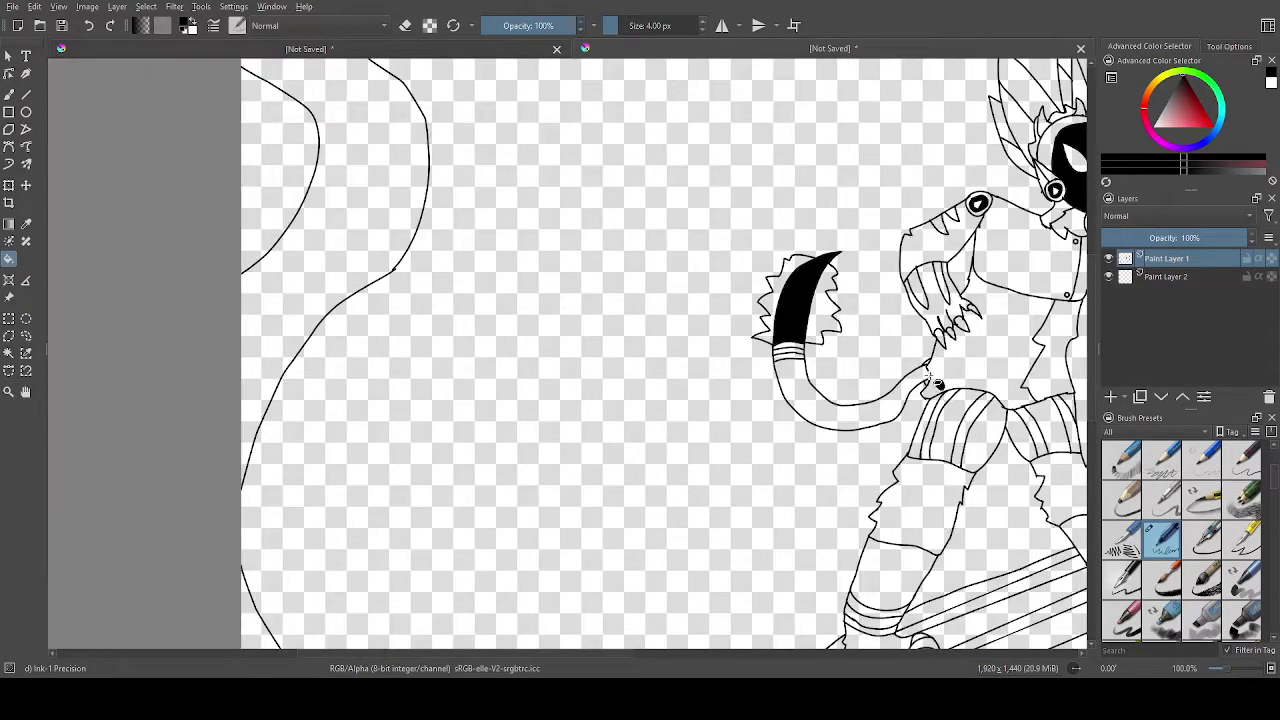
# Fill the upper and lower ankle bands on both legs black, leaving the middle bands unfilled.
pyautogui.scroll(4, 965, 455)
pyautogui.scroll(-4, 965, 455)
pyautogui.scroll(5, 960, 514)
pyautogui.moveTo(851, 437); pyautogui.dragTo(862, 378)
pyautogui.scroll(-4, 900, 380)
pyautogui.scroll(4, 1015, 352)
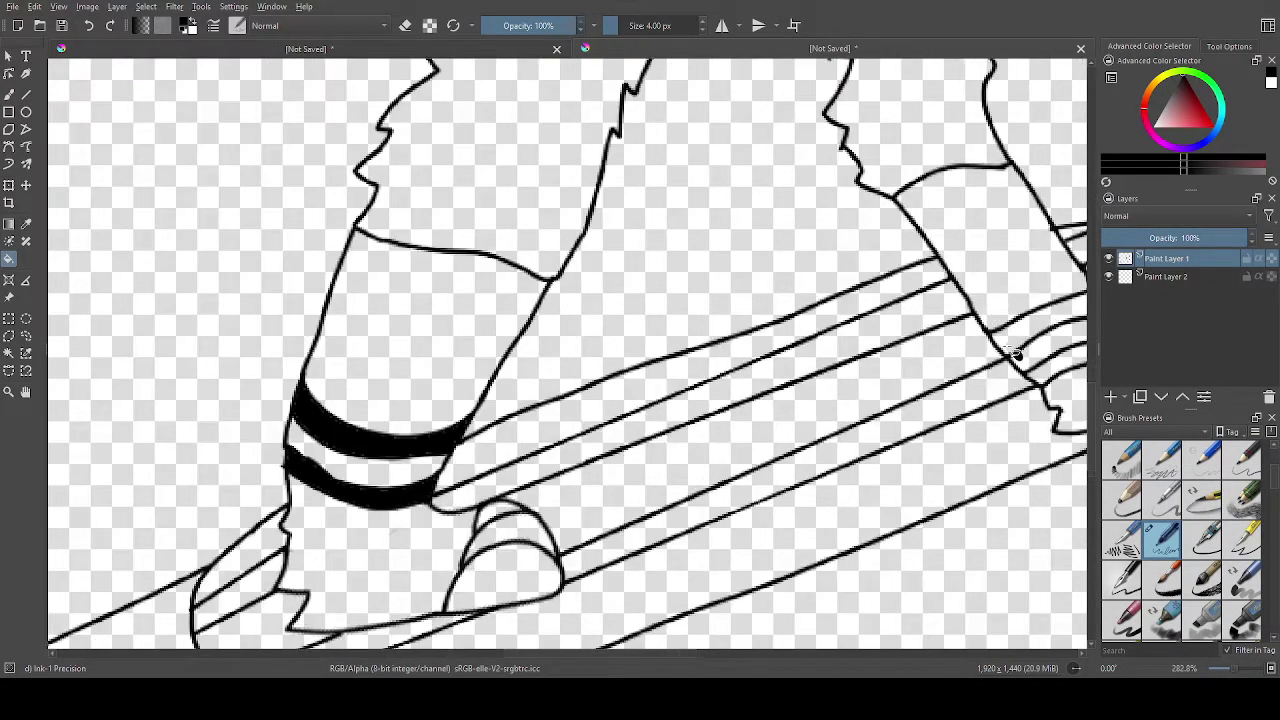
pyautogui.click(1020, 339)
pyautogui.click(1050, 367)
pyautogui.scroll(-5, 999, 365)
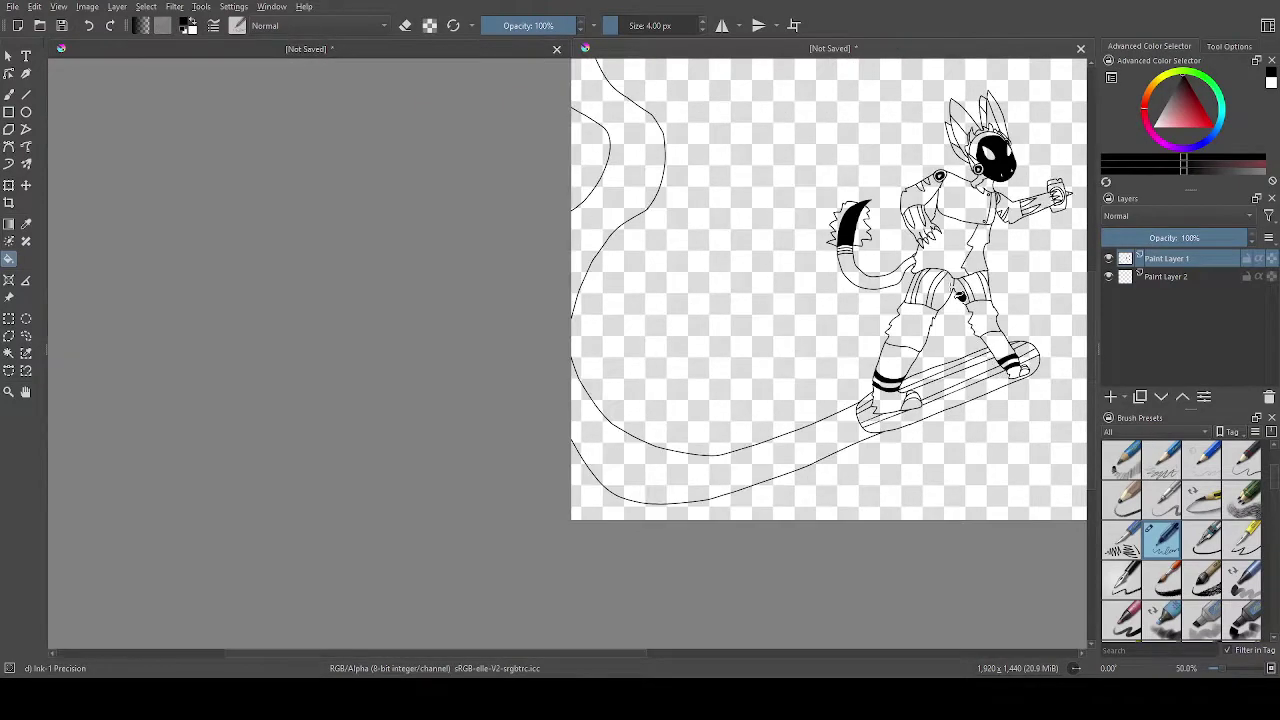
# Undo the black fills of the ankle bands.
pyautogui.scroll(2, 946, 203)
pyautogui.hotkey('ctrl', 'z')
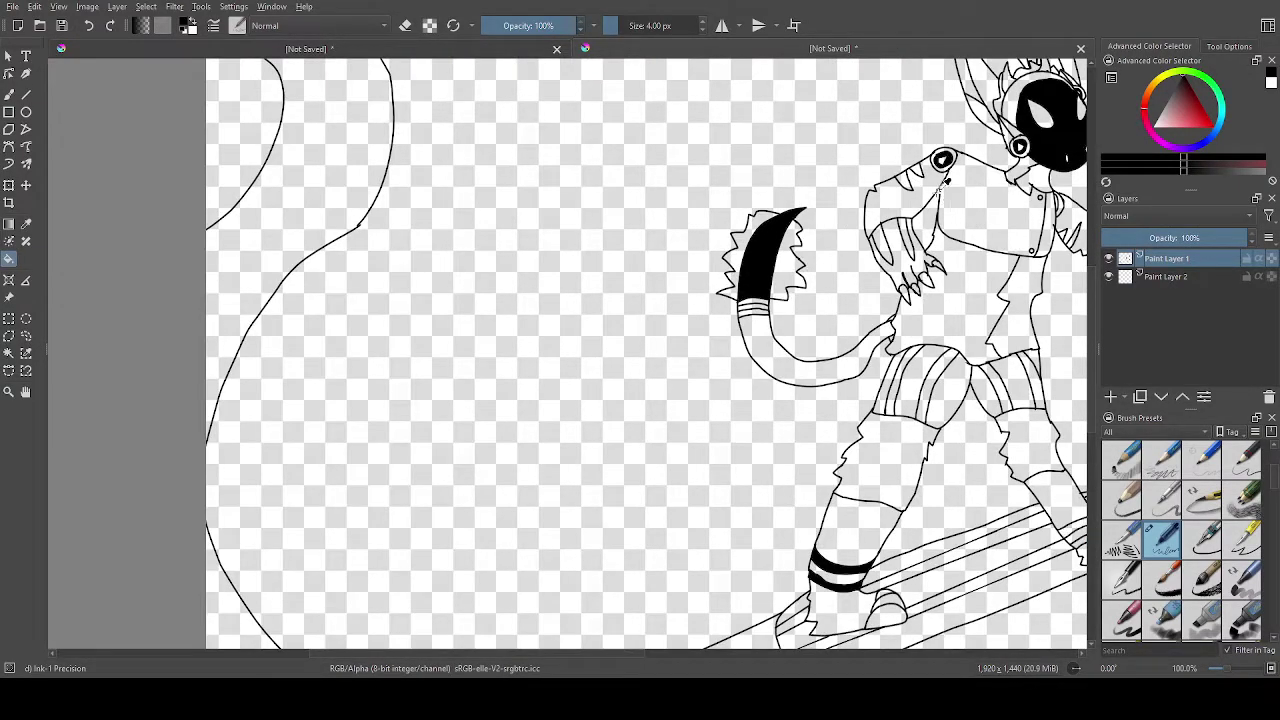
pyautogui.hotkey('ctrl', 'z')
pyautogui.hotkey('ctrl', 'z')
pyautogui.scroll(-6, 1020, 400)
# Fill the upper and lower ankle bands of both legs black again, keeping a gap between them.
pyautogui.scroll(5, 1025, 574)
pyautogui.scroll(6, 1015, 565)
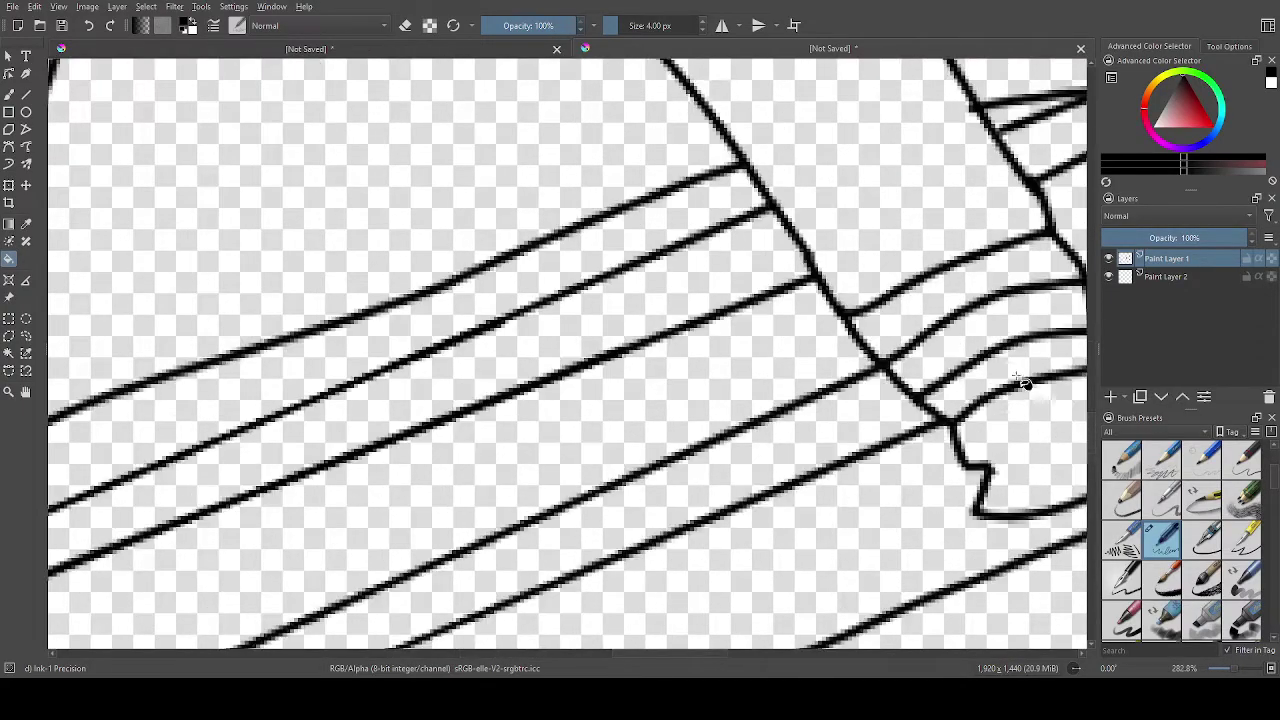
pyautogui.click(1016, 373)
pyautogui.scroll(-1, 823, 423)
pyautogui.scroll(-1, 663, 443)
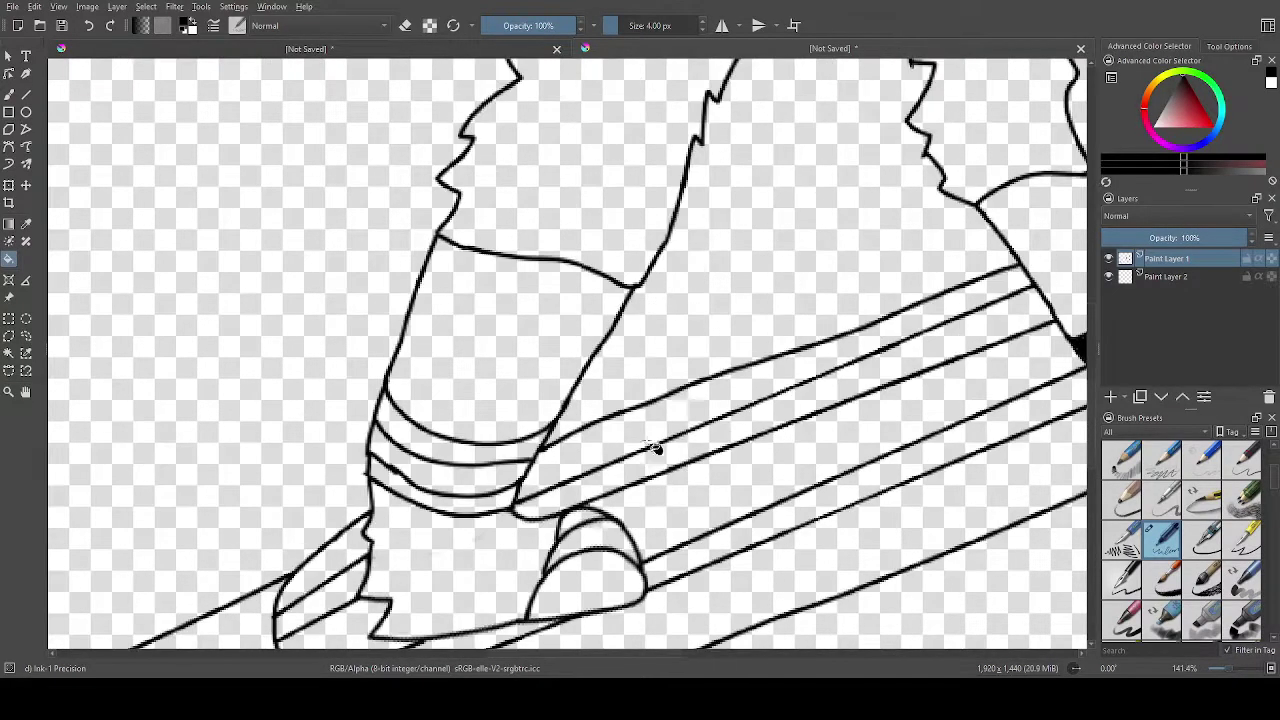
pyautogui.click(498, 479)
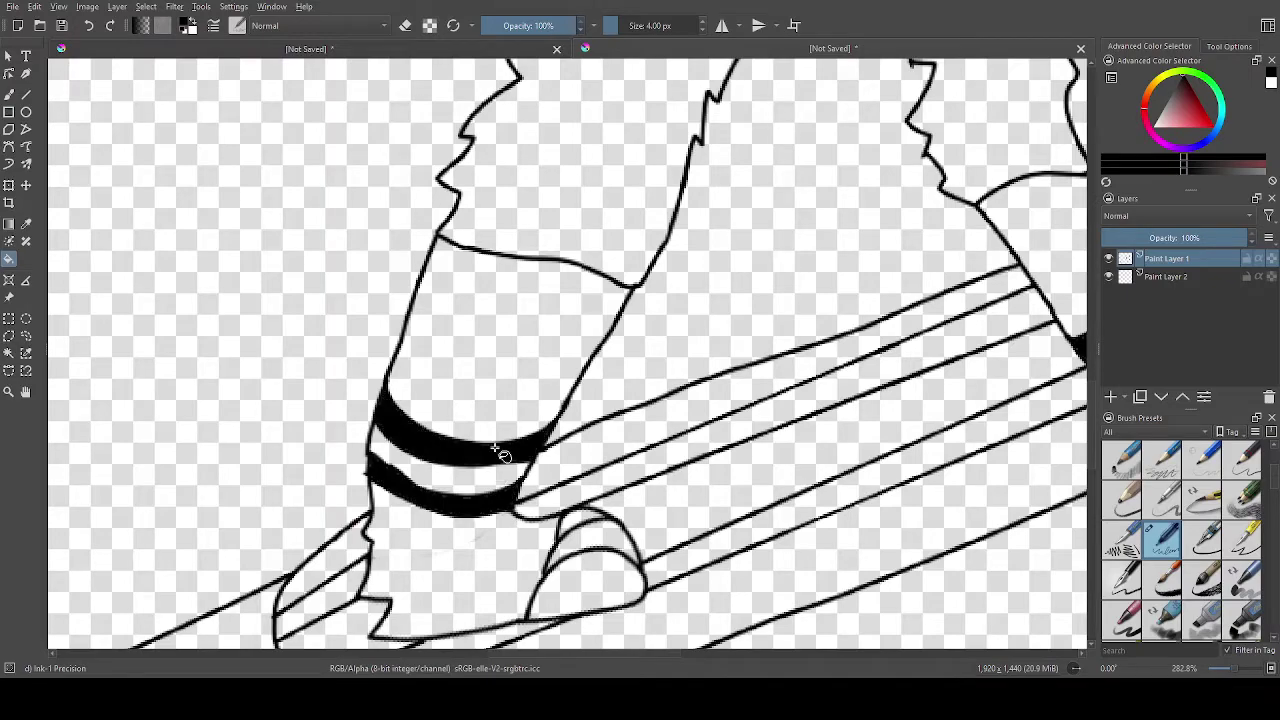
pyautogui.click(492, 447)
pyautogui.scroll(-5, 577, 428)
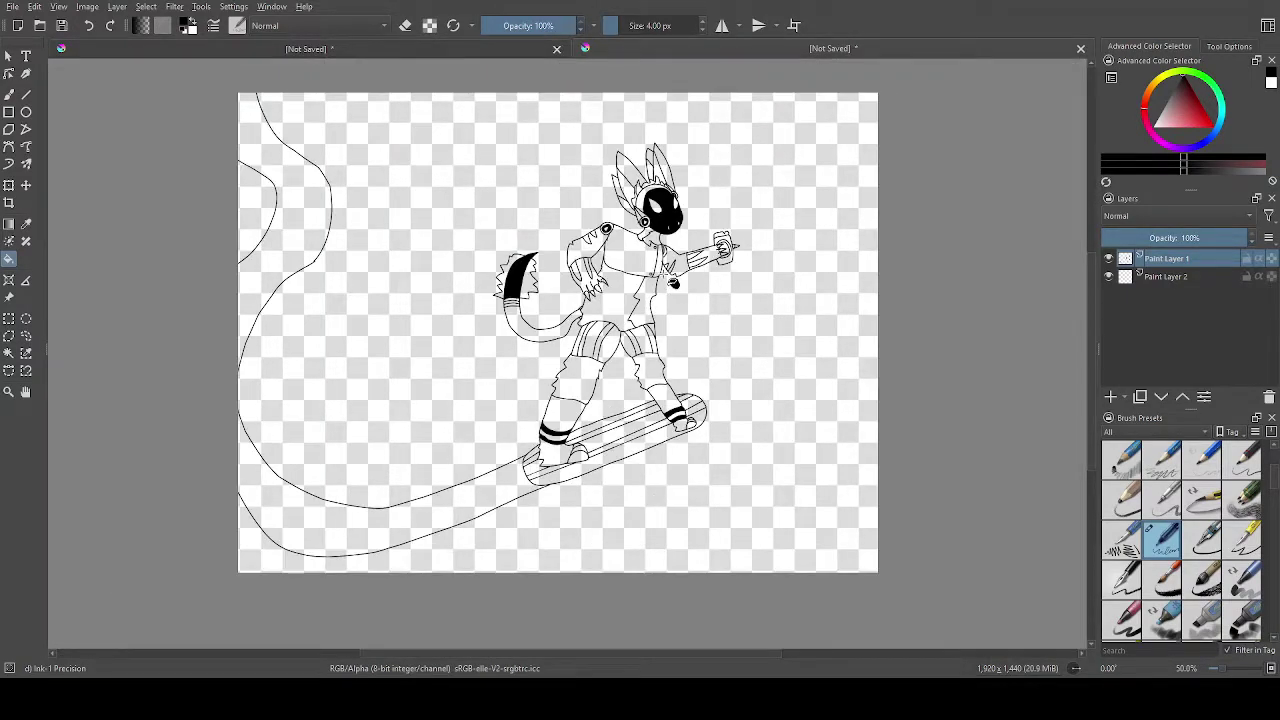
# Undo the repeated black fills on both legs' ankle bands.
pyautogui.scroll(2, 660, 266)
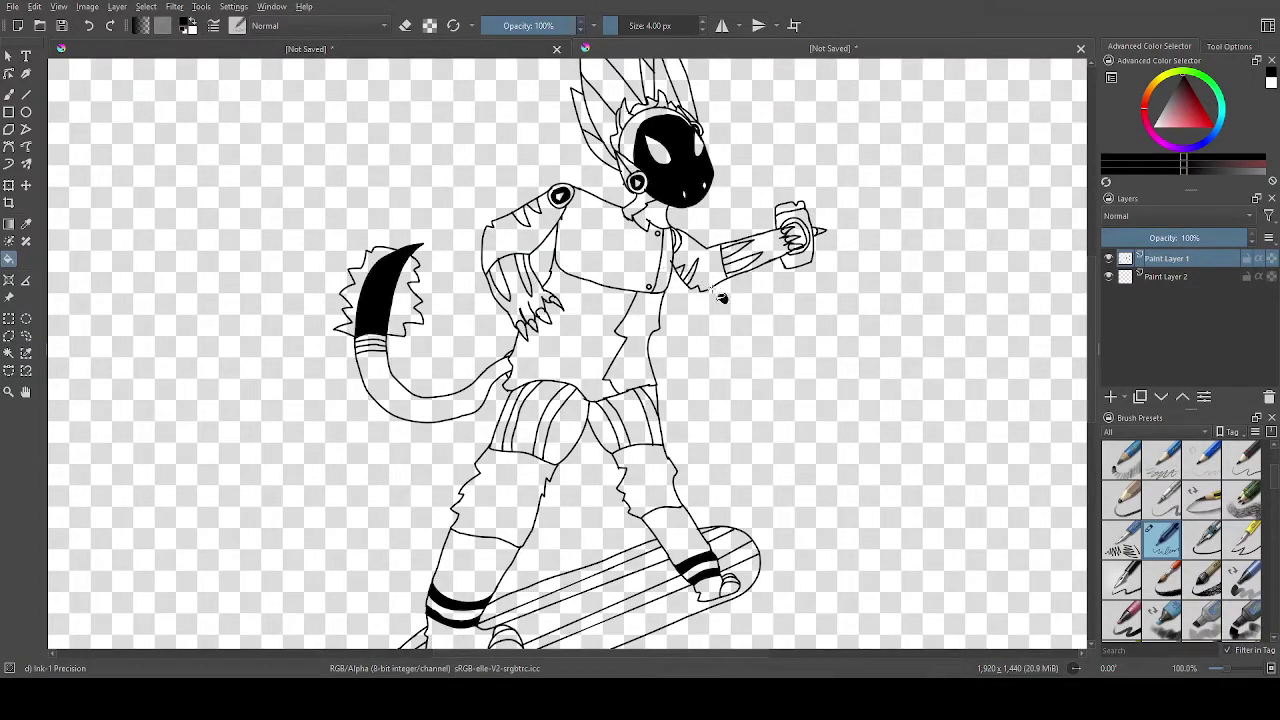
pyautogui.hotkey('ctrl', 'z')
pyautogui.hotkey('ctrl', 'z')
pyautogui.hotkey('ctrl', 'z')
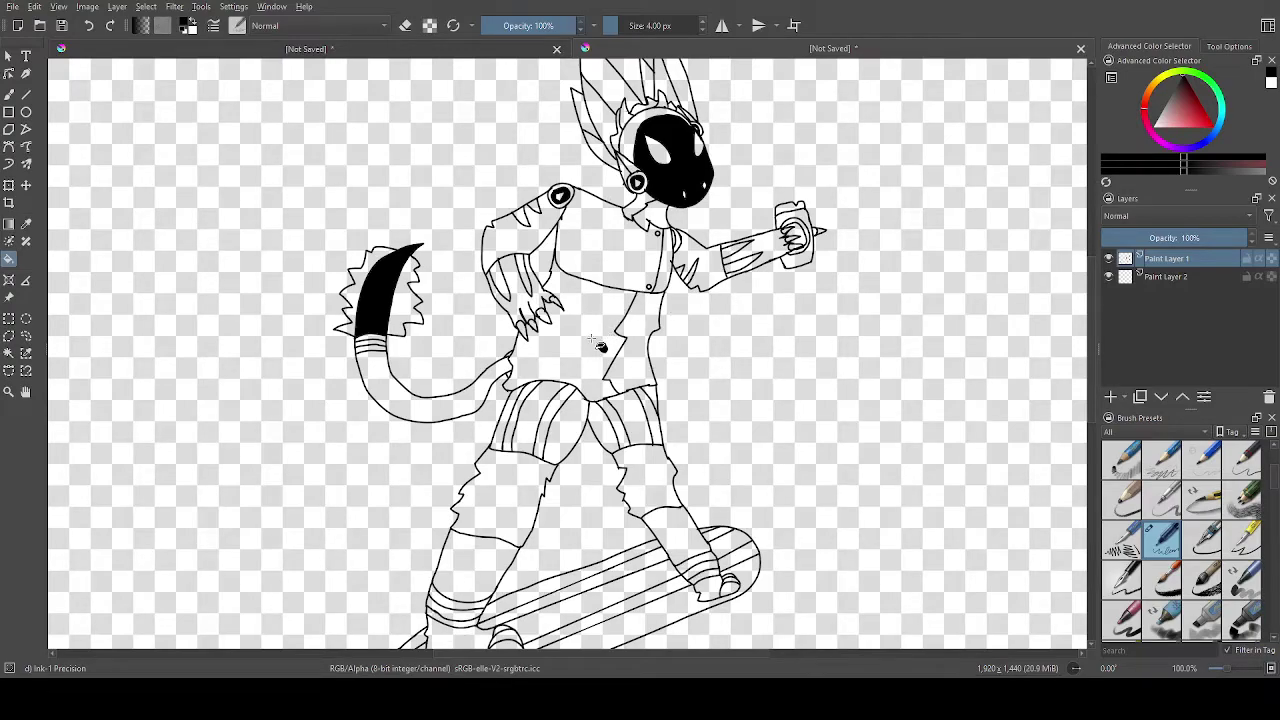
# Pick a bright red and fill both eyes and both nostrils on the black face with it.
pyautogui.click(1188, 117)
pyautogui.scroll(2, 620, 140)
pyautogui.click(702, 173)
pyautogui.click(782, 165)
pyautogui.click(782, 140)
pyautogui.scroll(3, 755, 256)
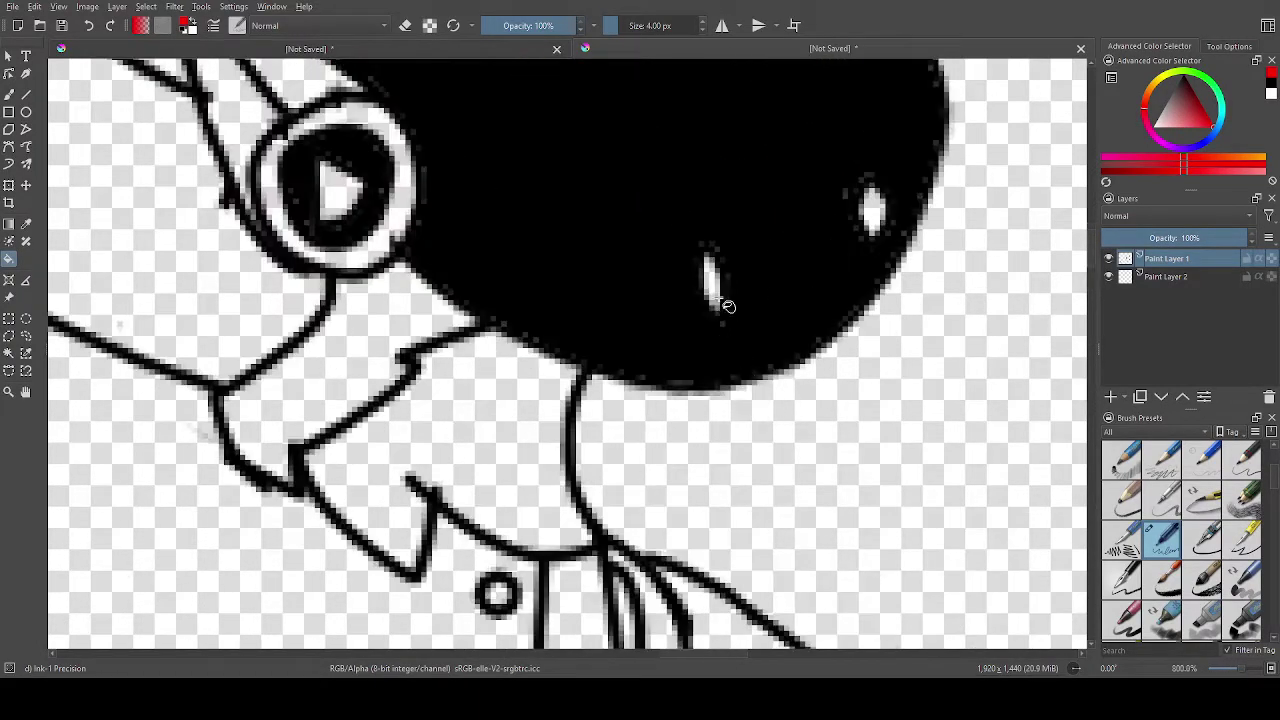
pyautogui.click(712, 296)
pyautogui.click(882, 212)
pyautogui.scroll(-3, 884, 210)
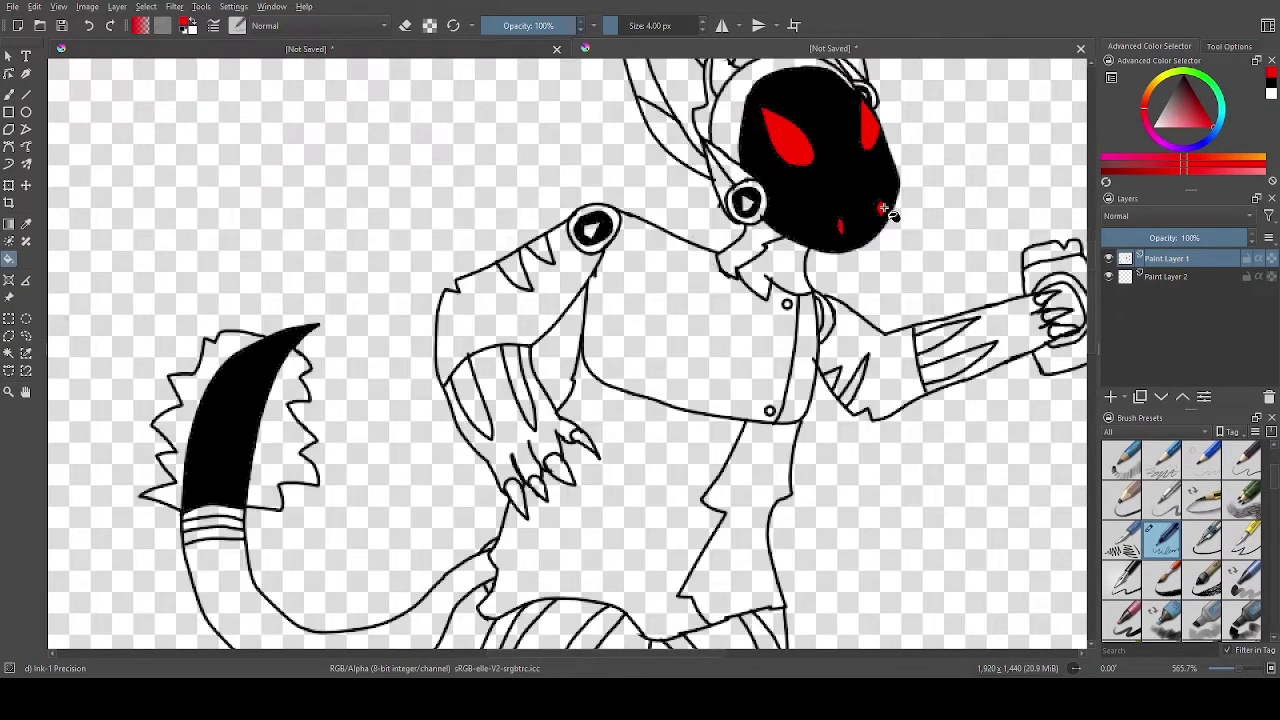
# Fill the triangle emblems on the near ear disc and shoulder disc red, plus the small sliver inside the far ear disc.
pyautogui.scroll(-4, 828, 94)
pyautogui.scroll(6, 832, 82)
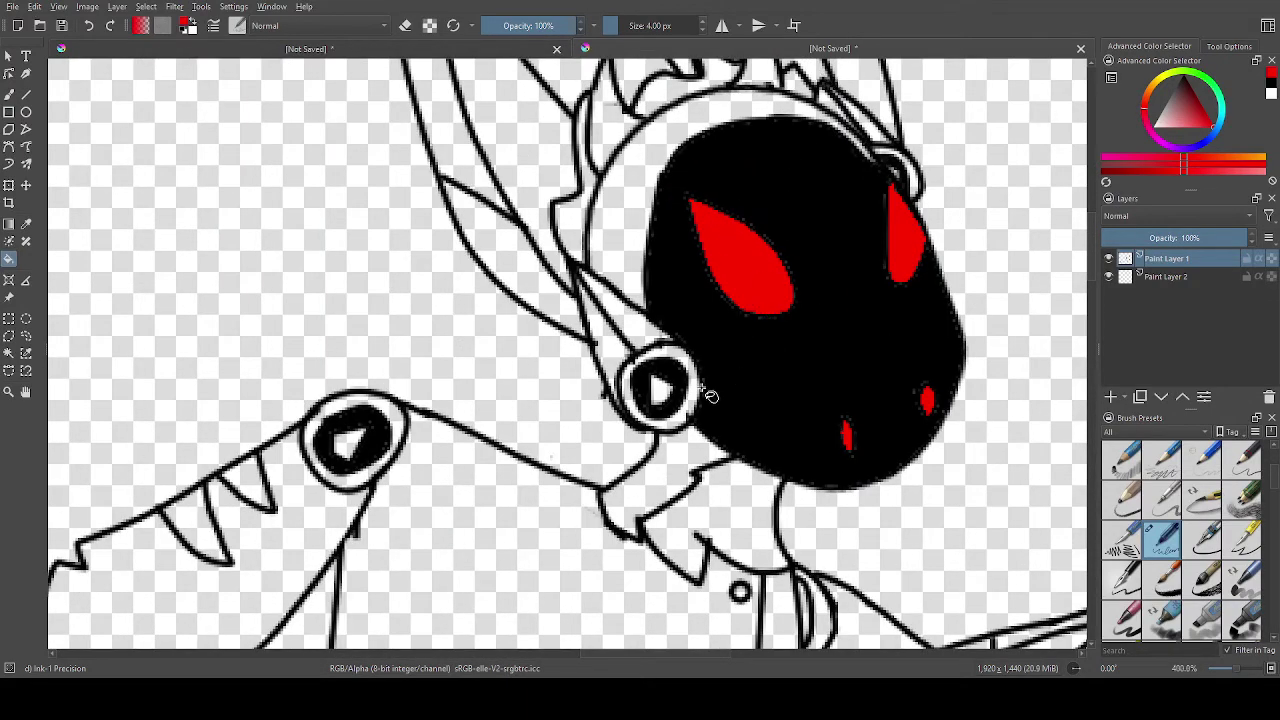
pyautogui.click(662, 390)
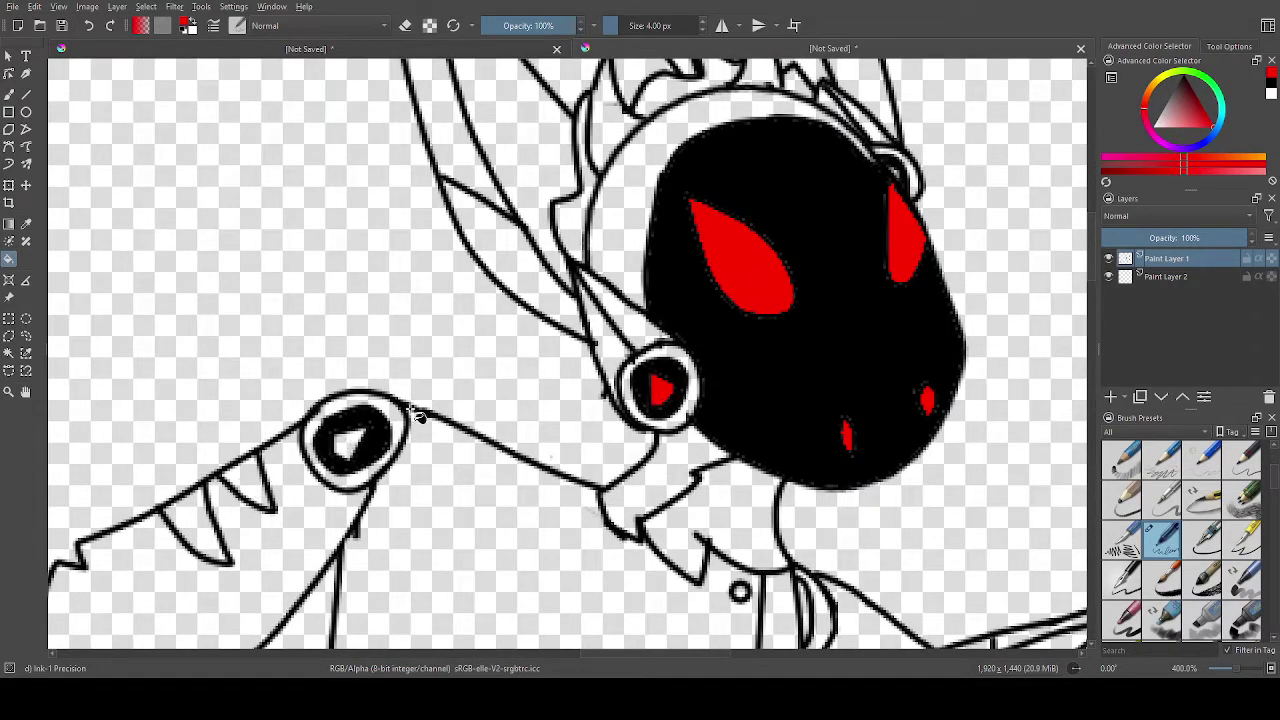
pyautogui.click(372, 434)
pyautogui.scroll(6, 880, 345)
pyautogui.click(878, 352)
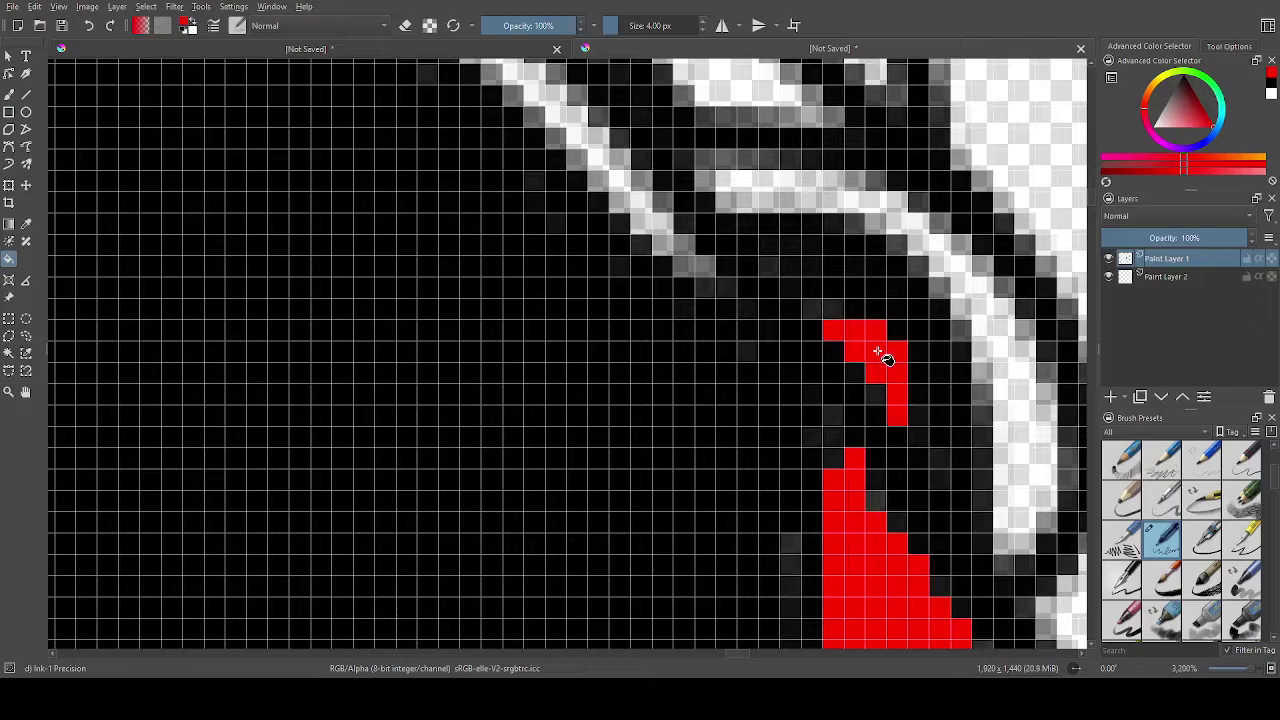
pyautogui.scroll(-8, 880, 355)
# Fill the two upper-arm spikes and two forearm stripes on the outstretched arm red, undoing any fill that floods the canvas.
pyautogui.scroll(3, 870, 490)
pyautogui.click(888, 488)
pyautogui.click(920, 490)
pyautogui.hotkey('ctrl', 'z')
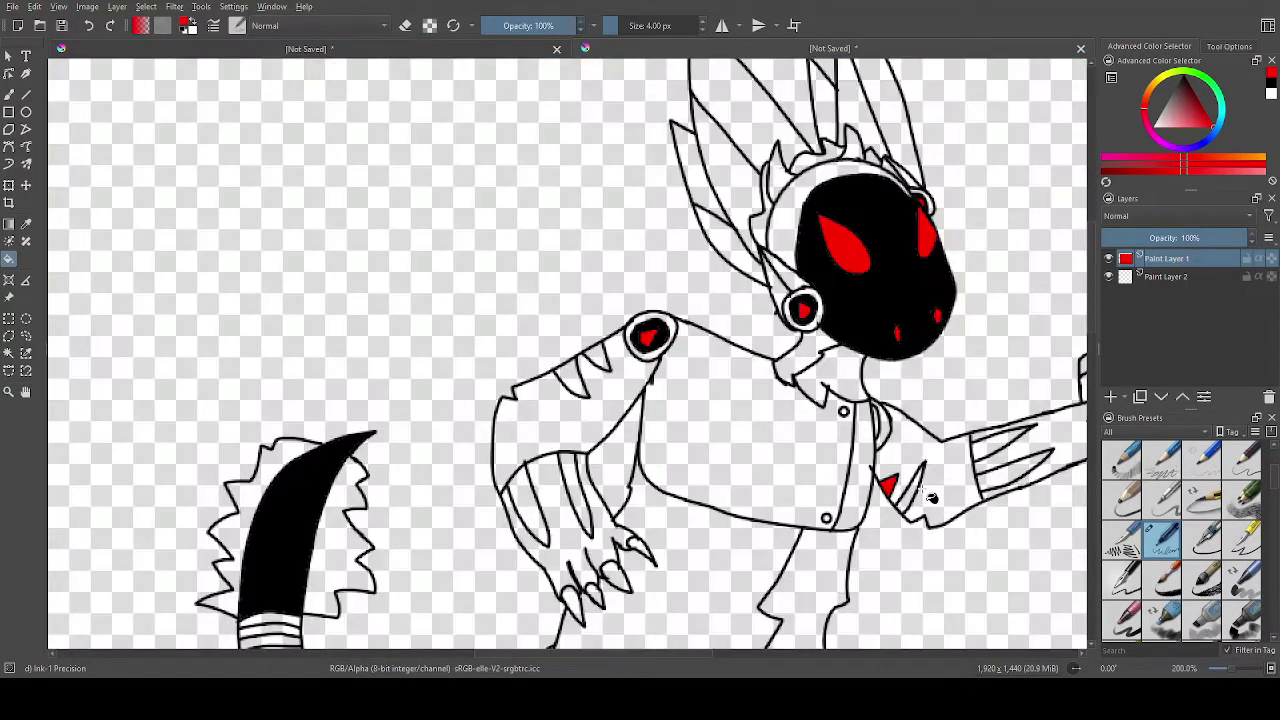
pyautogui.click(918, 498)
pyautogui.click(1028, 488)
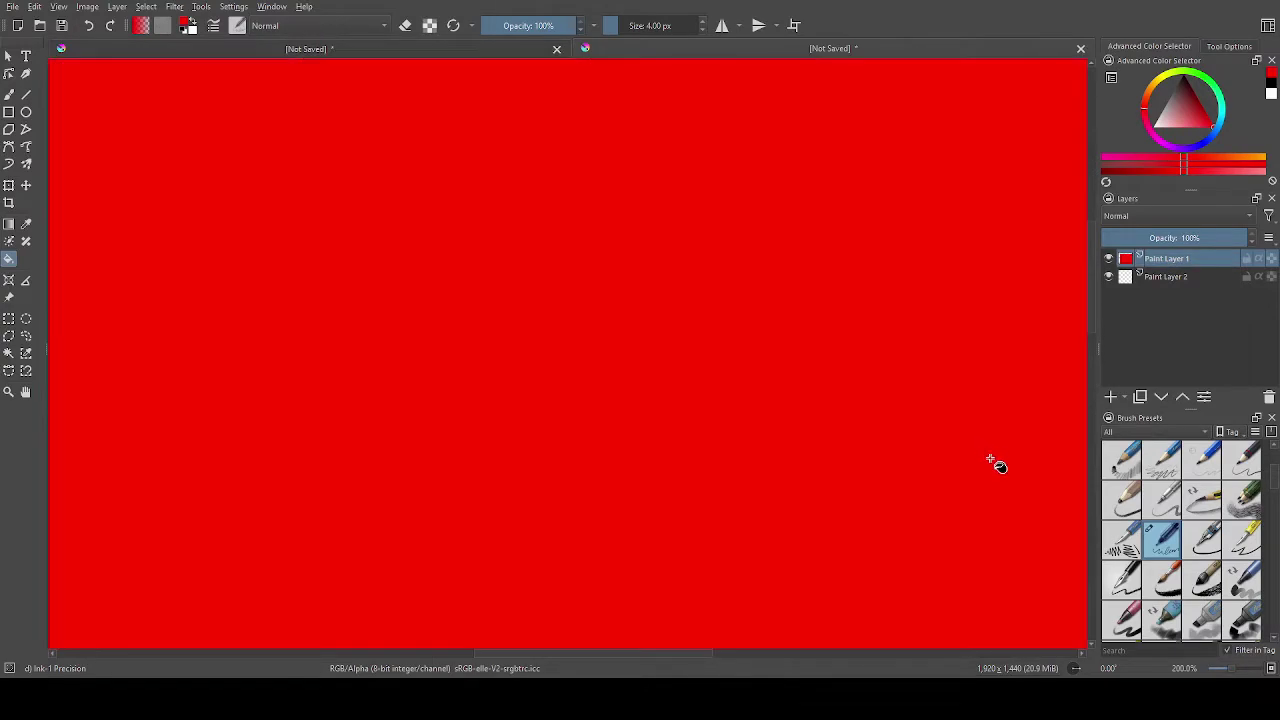
pyautogui.hotkey('ctrl', 'z')
pyautogui.scroll(1, 1017, 492)
pyautogui.click(1012, 455)
pyautogui.click(982, 420)
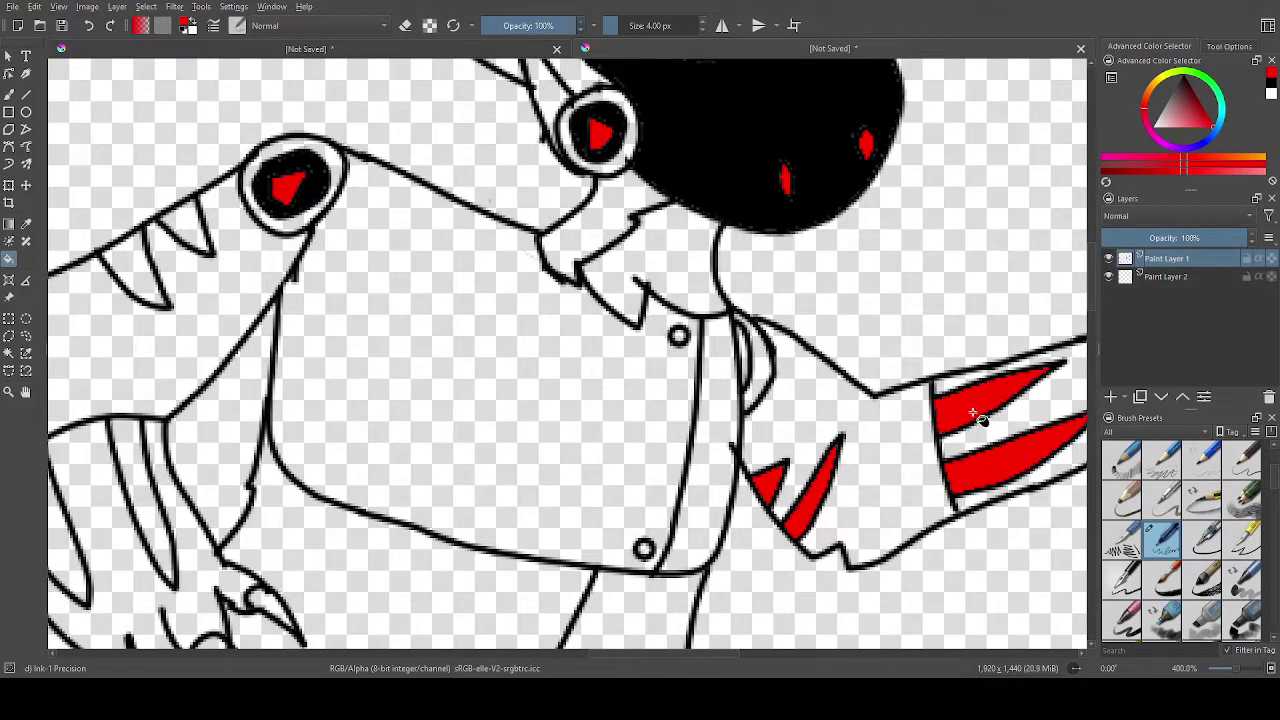
# Fill the two forearm stripes and the upper-arm spikes on the lowered arm red.
pyautogui.scroll(-4, 985, 420)
pyautogui.scroll(6, 738, 472)
pyautogui.scroll(-5, 1017, 329)
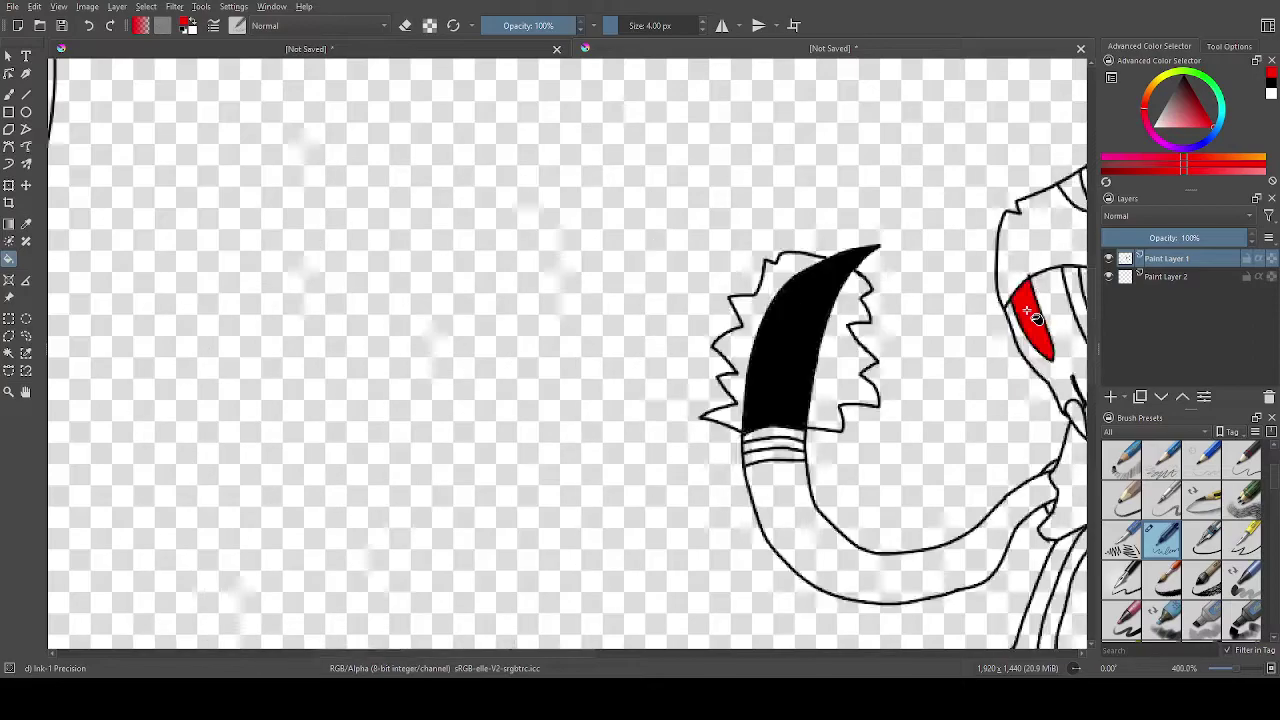
pyautogui.scroll(3, 1063, 313)
pyautogui.click(995, 300)
pyautogui.scroll(-6, 995, 300)
pyautogui.scroll(5, 952, 411)
pyautogui.scroll(2, 952, 411)
pyautogui.click(946, 317)
pyautogui.scroll(-6, 950, 300)
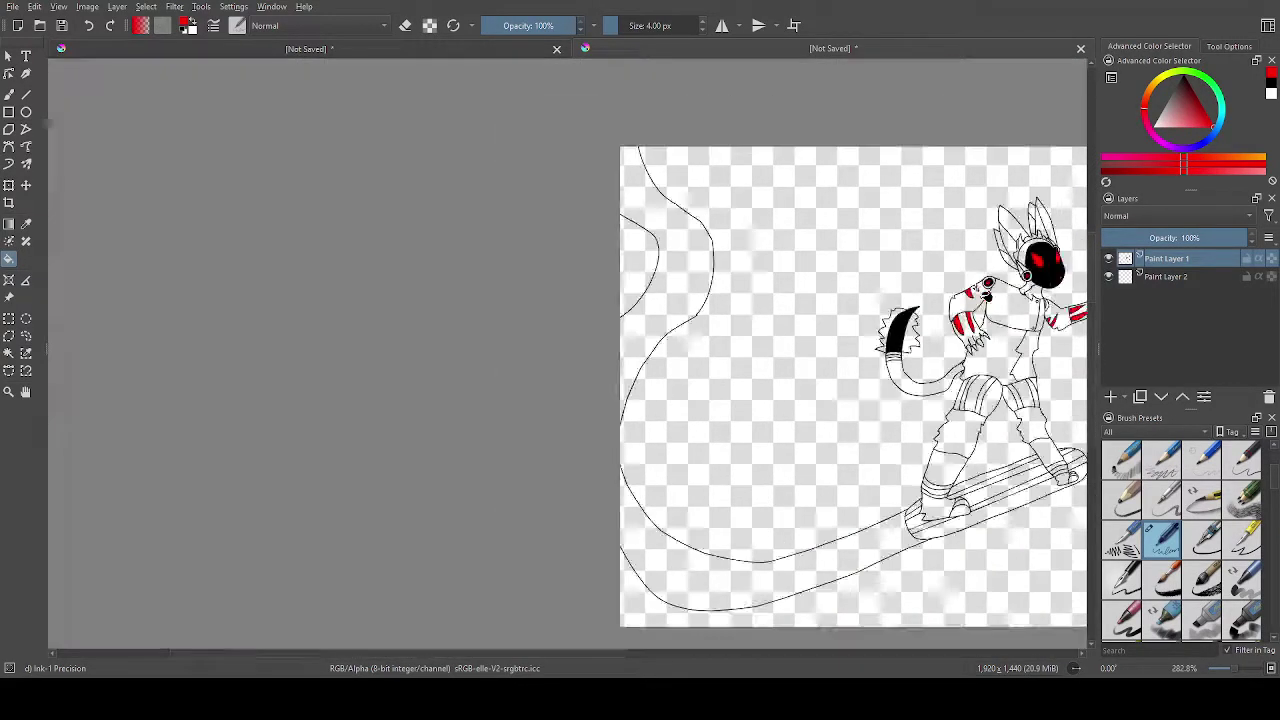
# Fill the jagged fur on both sides of the tail tip and the tail's middle band red.
pyautogui.scroll(5, 888, 297)
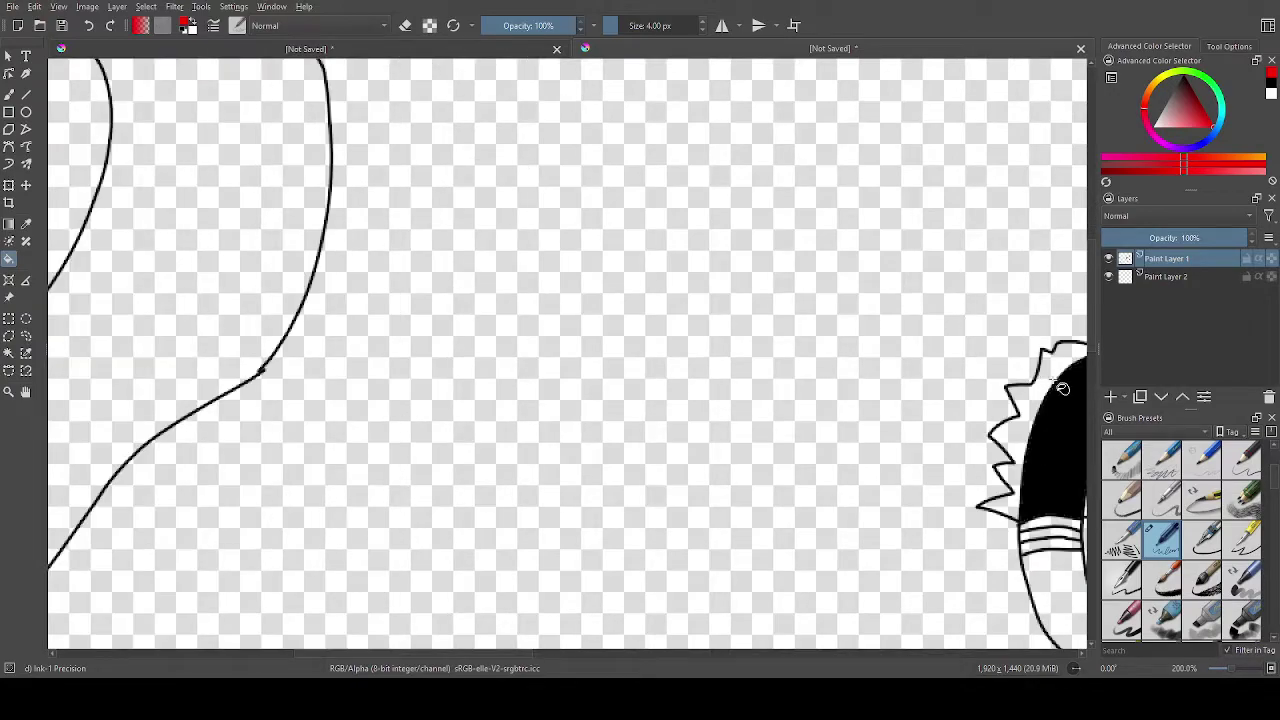
pyautogui.click(1062, 388)
pyautogui.scroll(-6, 1062, 388)
pyautogui.scroll(4, 1055, 400)
pyautogui.scroll(2, 997, 460)
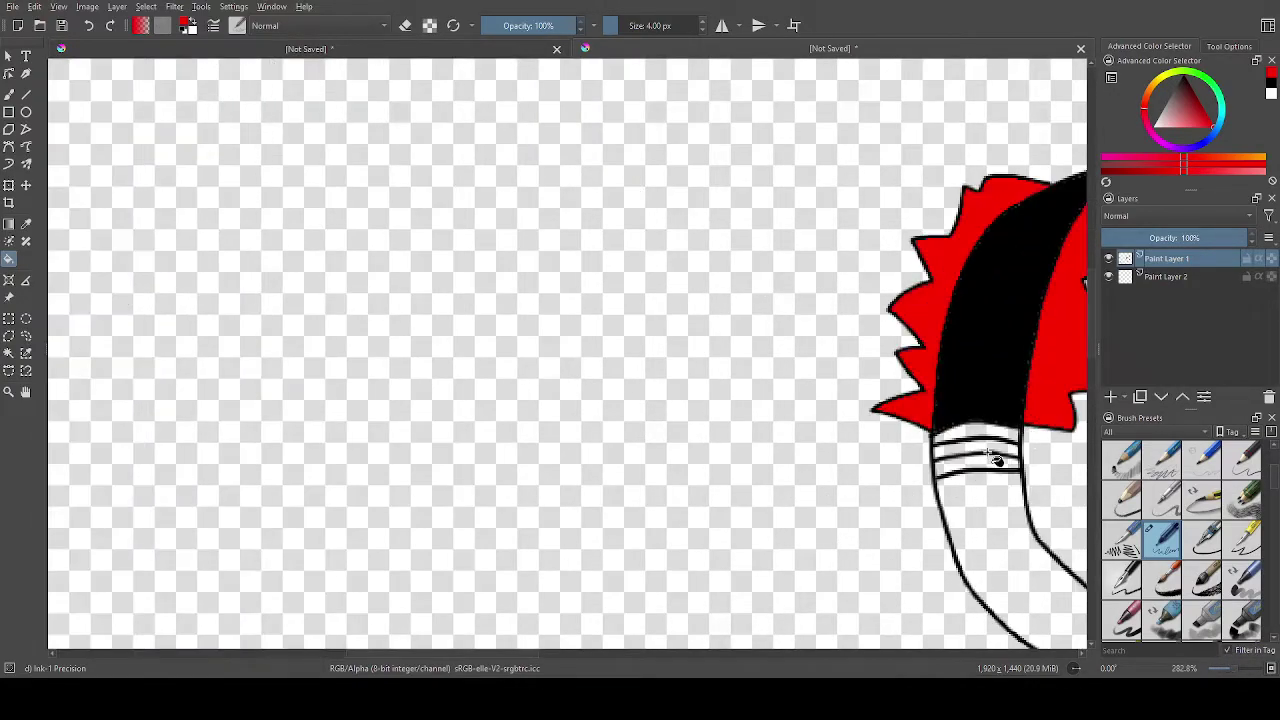
pyautogui.click(990, 451)
pyautogui.scroll(-7, 995, 460)
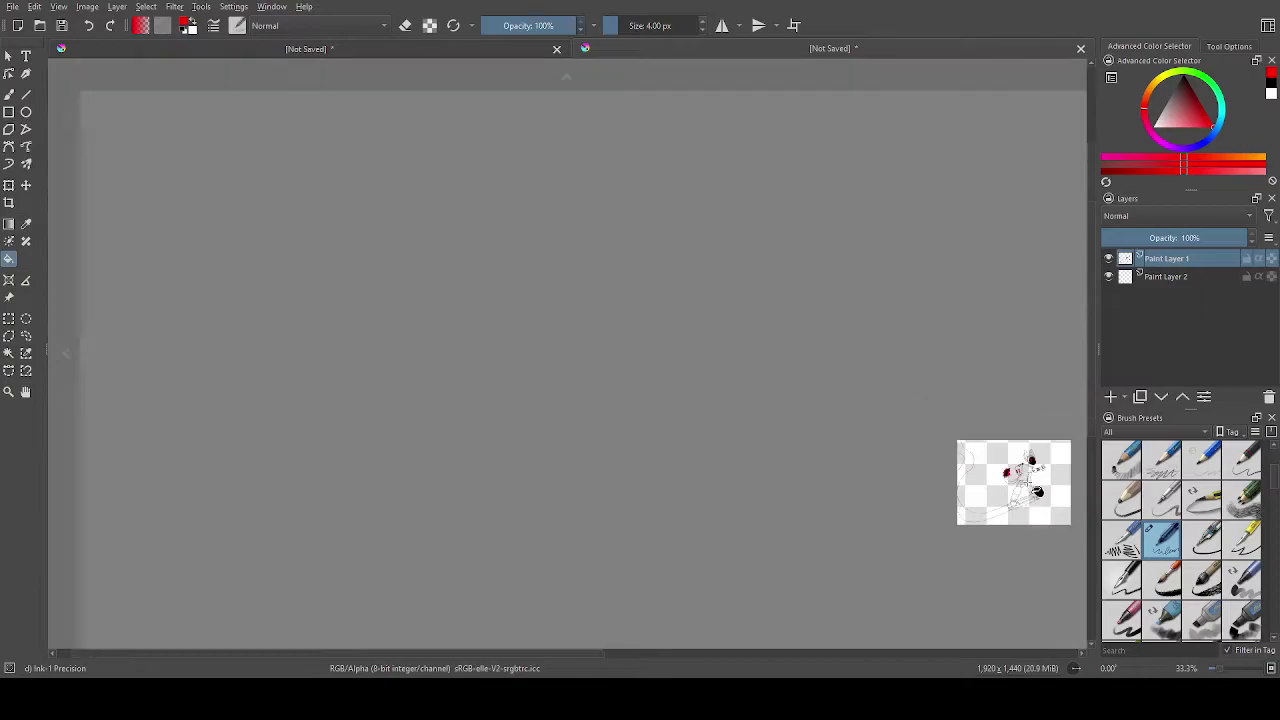
# Fill the two vertical stripes on each thigh red.
pyautogui.scroll(4, 1020, 490)
pyautogui.scroll(4, 1025, 492)
pyautogui.click(951, 471)
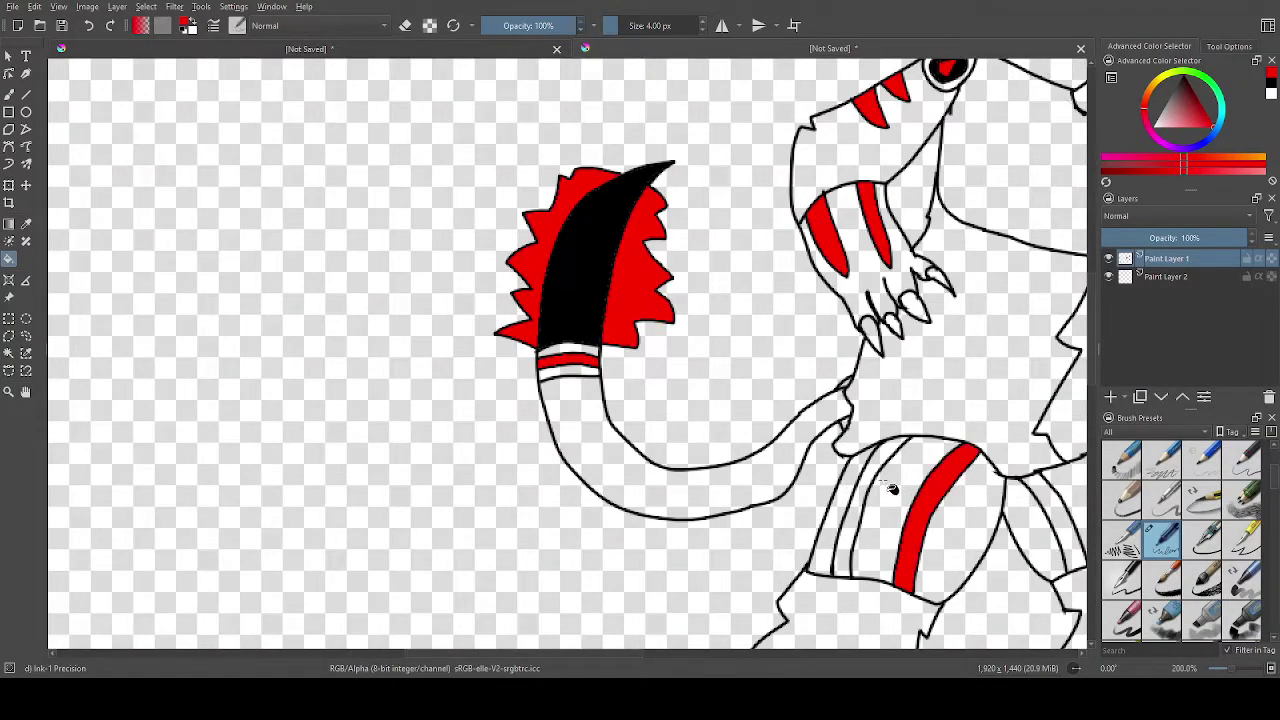
pyautogui.click(880, 483)
pyautogui.scroll(-6, 880, 483)
pyautogui.scroll(5, 870, 598)
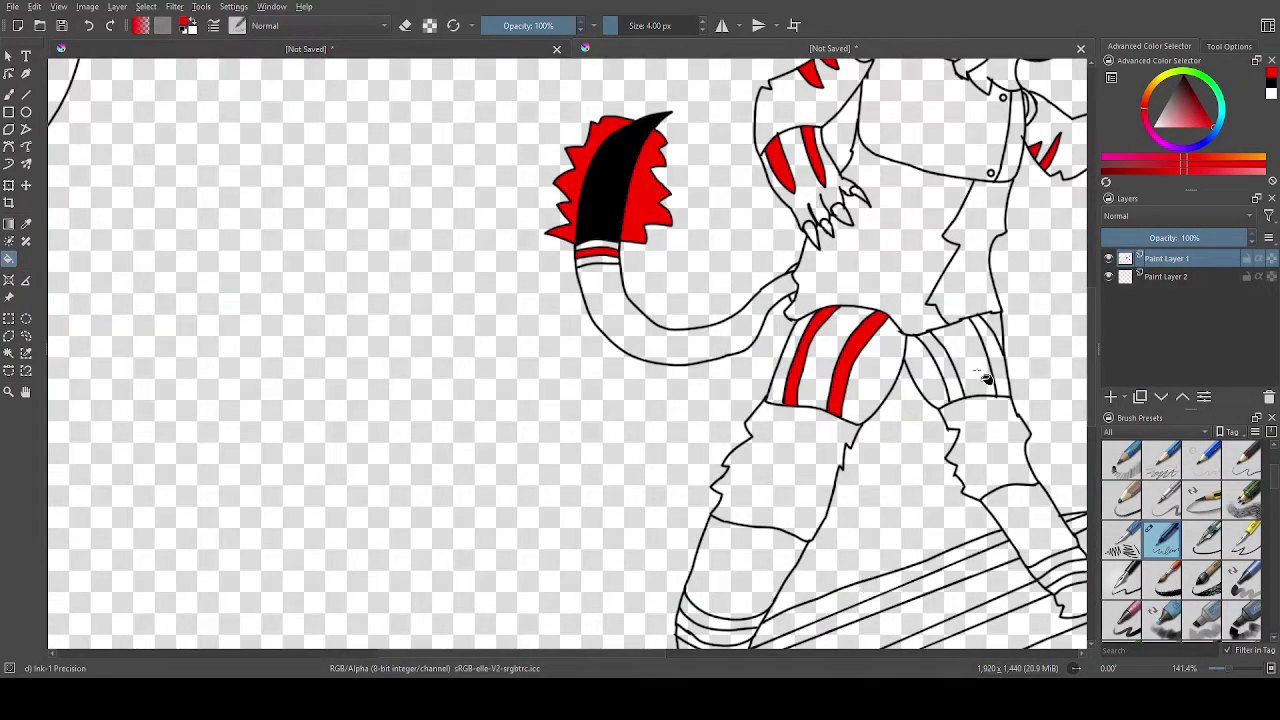
pyautogui.click(955, 383)
pyautogui.scroll(5, 620, 210)
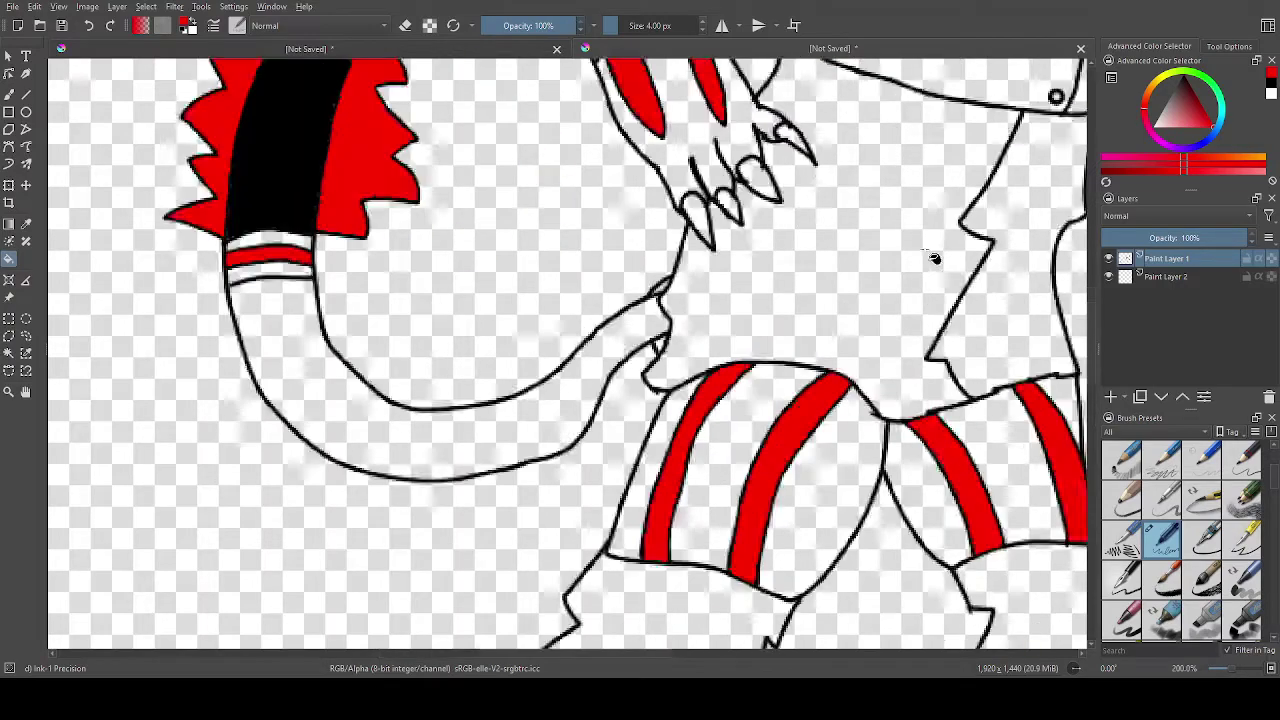
# Fill the four claws of the lowered hand red.
pyautogui.click(610, 195)
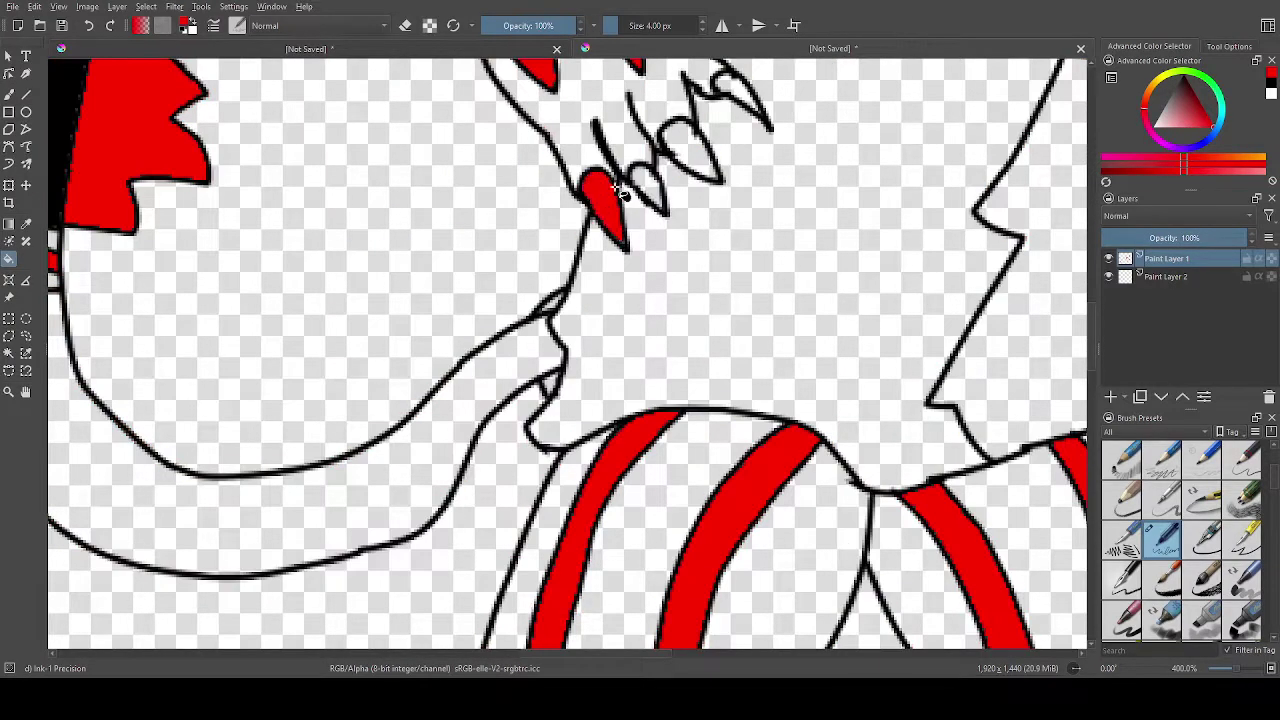
pyautogui.click(648, 188)
pyautogui.click(690, 143)
pyautogui.click(728, 89)
pyautogui.scroll(-2, 770, 152)
pyautogui.scroll(3, 770, 152)
pyautogui.scroll(-4, 750, 131)
pyautogui.scroll(4, 741, 92)
pyautogui.hotkey('ctrl', 'z')
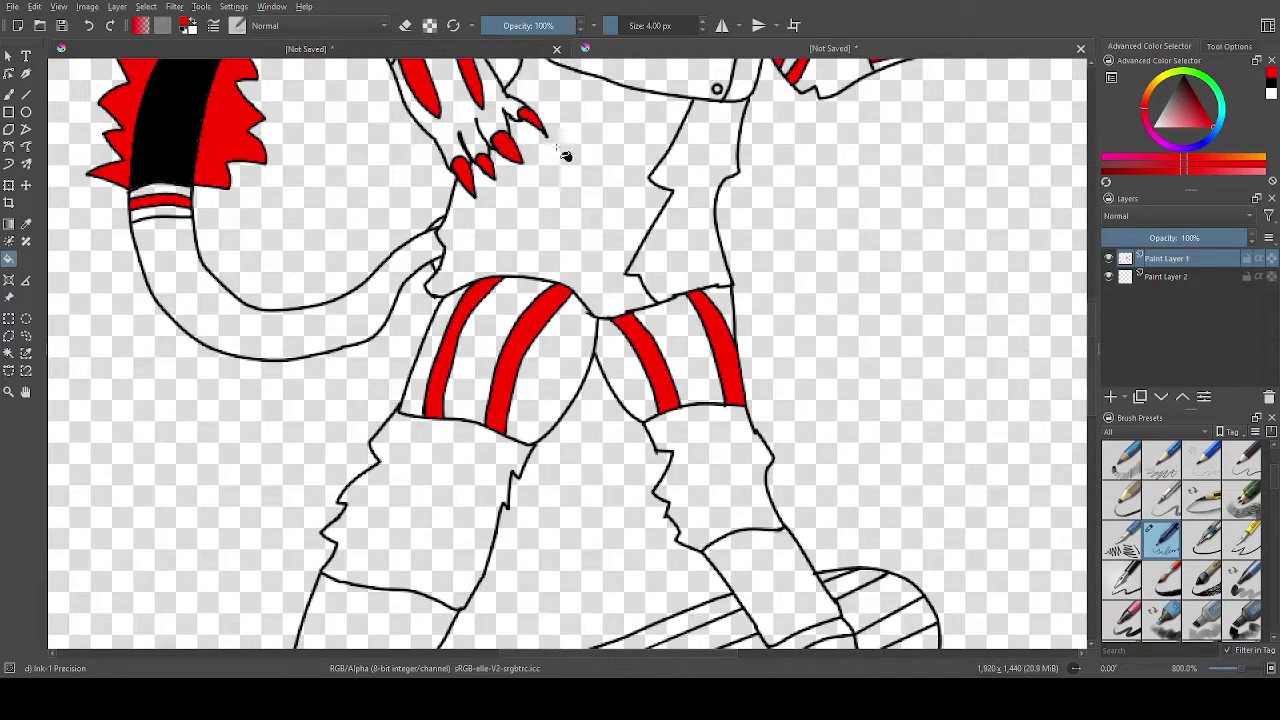
# Fill the middle ankle band on both legs red.
pyautogui.scroll(-6, 657, 205)
pyautogui.scroll(4, 669, 299)
pyautogui.scroll(2, 447, 138)
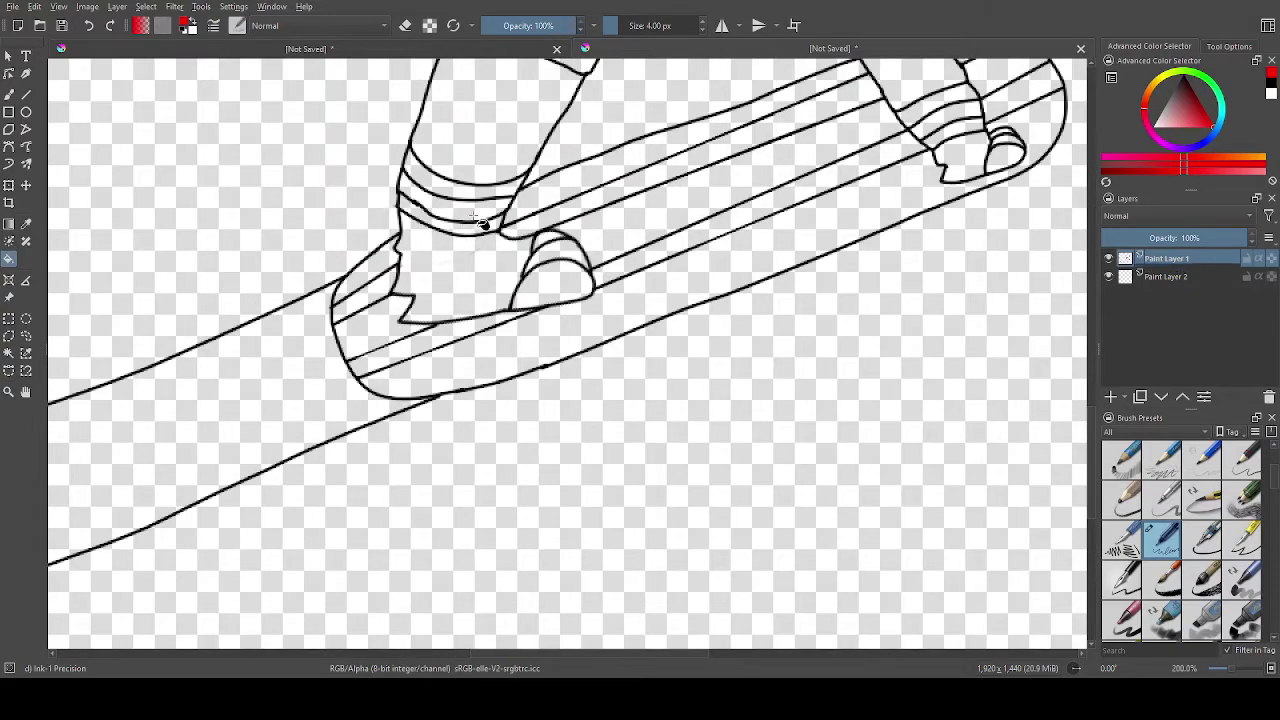
pyautogui.click(470, 212)
pyautogui.click(938, 125)
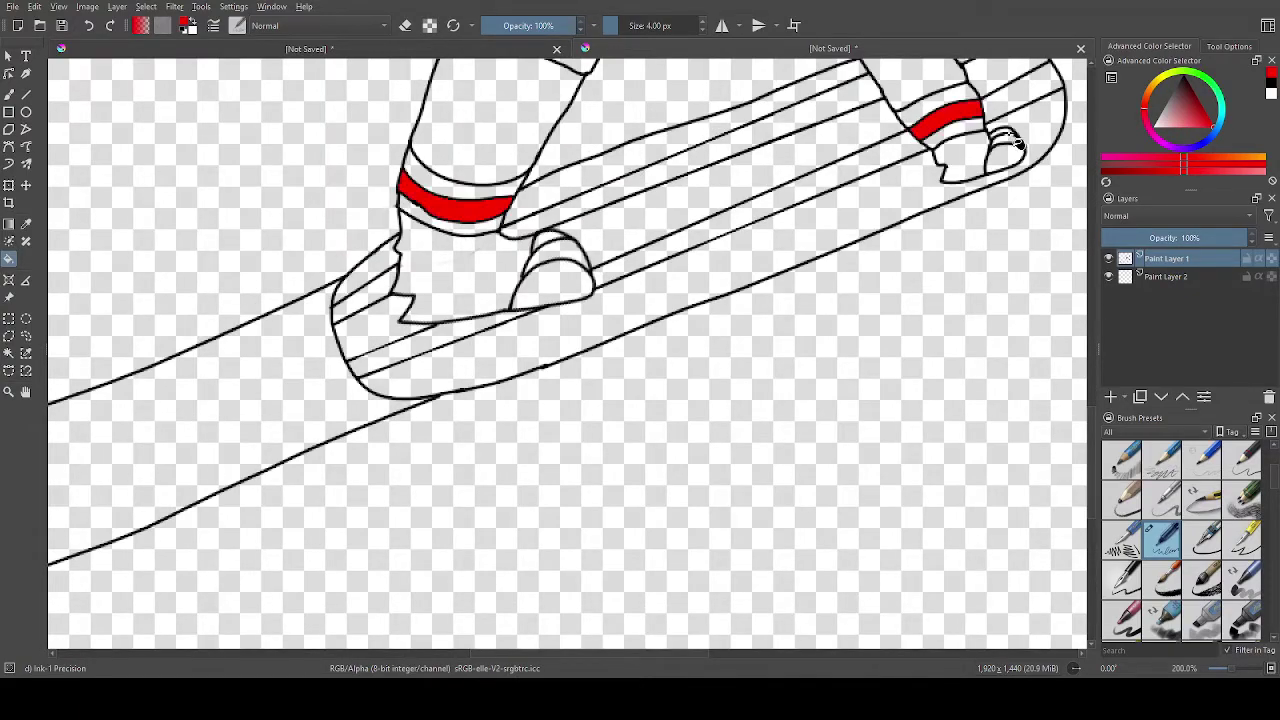
# Fill the rounded toe sections at the front of both feet red.
pyautogui.scroll(3, 1015, 140)
pyautogui.click(1010, 205)
pyautogui.click(1003, 147)
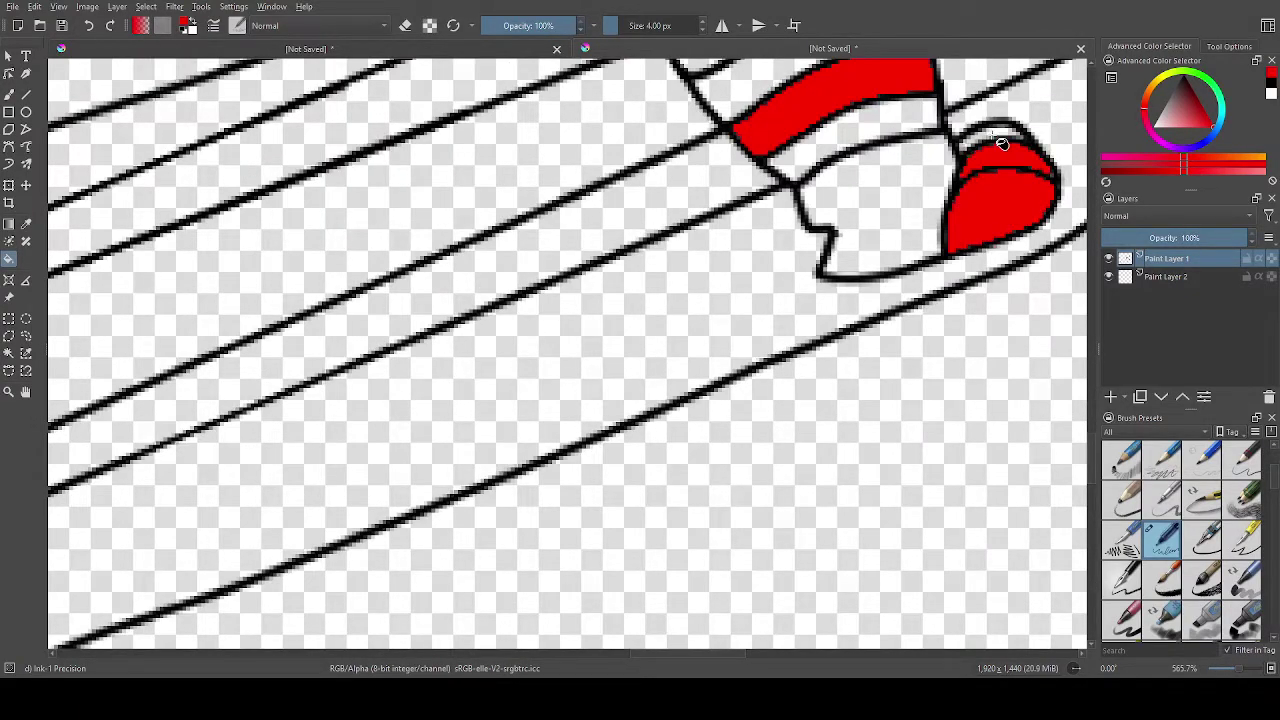
pyautogui.scroll(-3, 620, 270)
pyautogui.scroll(3, 435, 253)
pyautogui.click(556, 527)
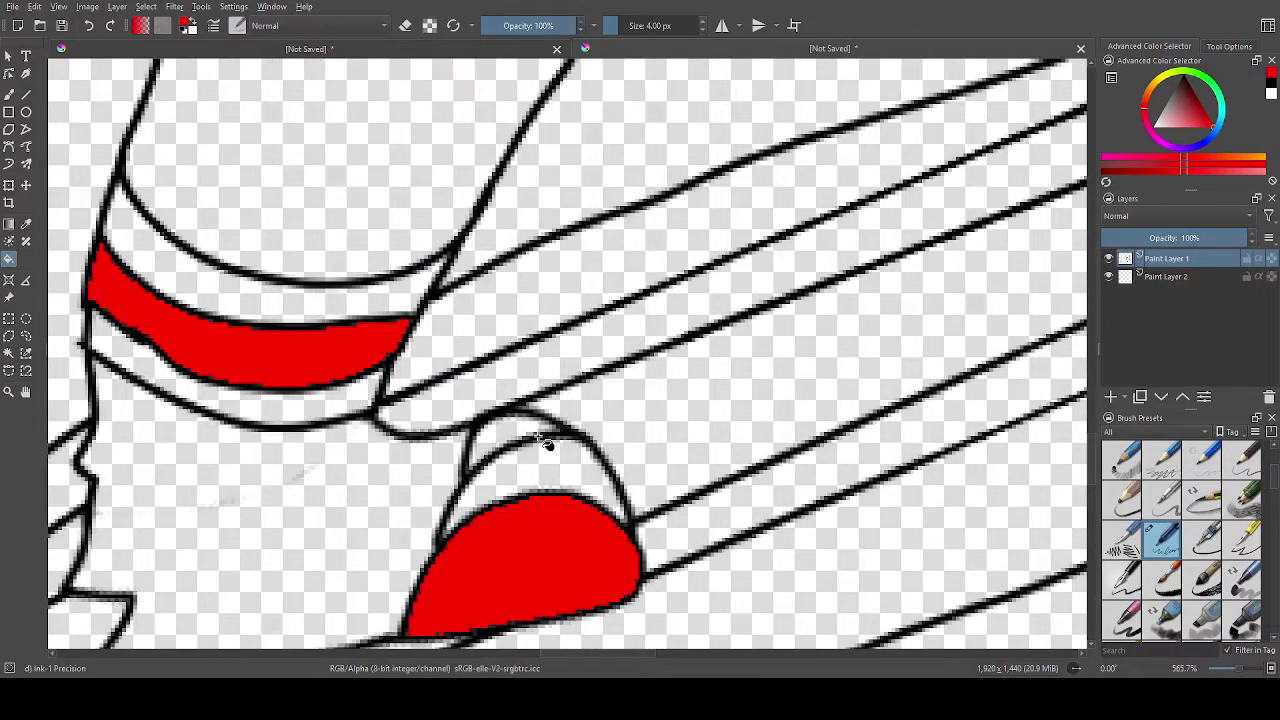
pyautogui.click(549, 477)
pyautogui.click(513, 445)
pyautogui.scroll(-5, 540, 400)
# Fill the three finger claws gripping the can and the claw sticking out beyond it red.
pyautogui.scroll(4, 680, 126)
pyautogui.scroll(2, 656, 368)
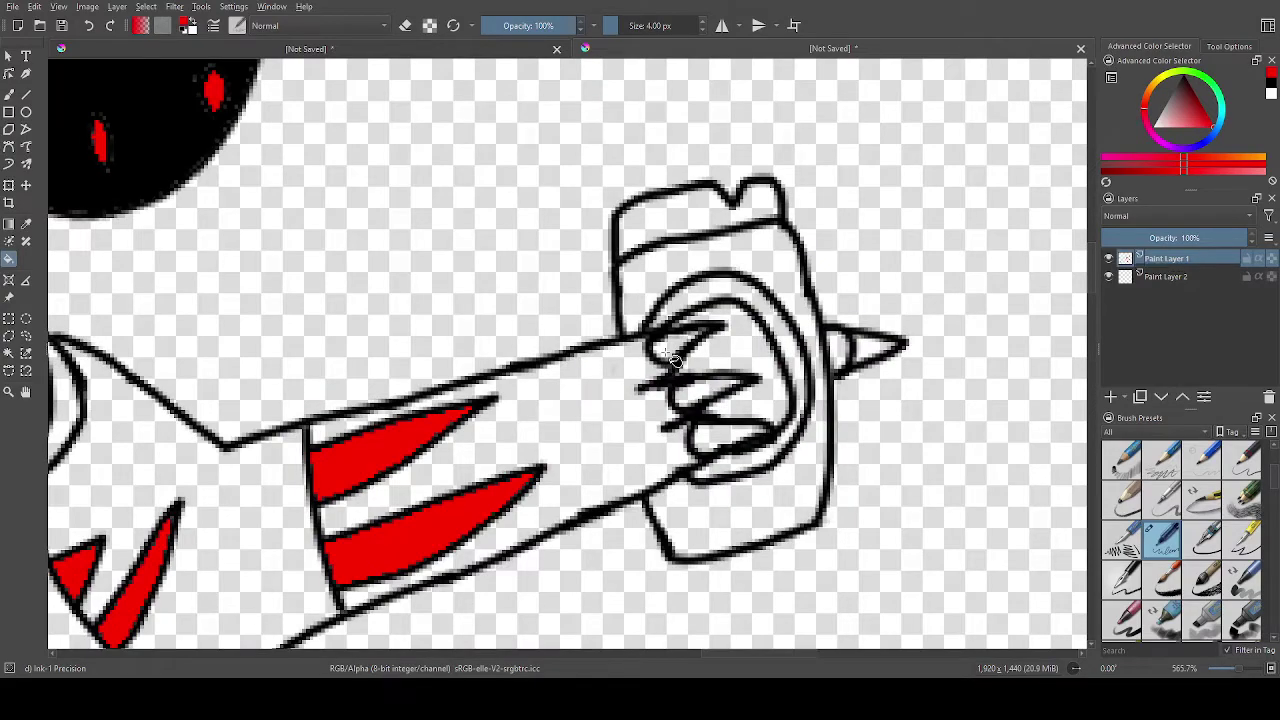
pyautogui.click(678, 345)
pyautogui.click(712, 392)
pyautogui.click(726, 437)
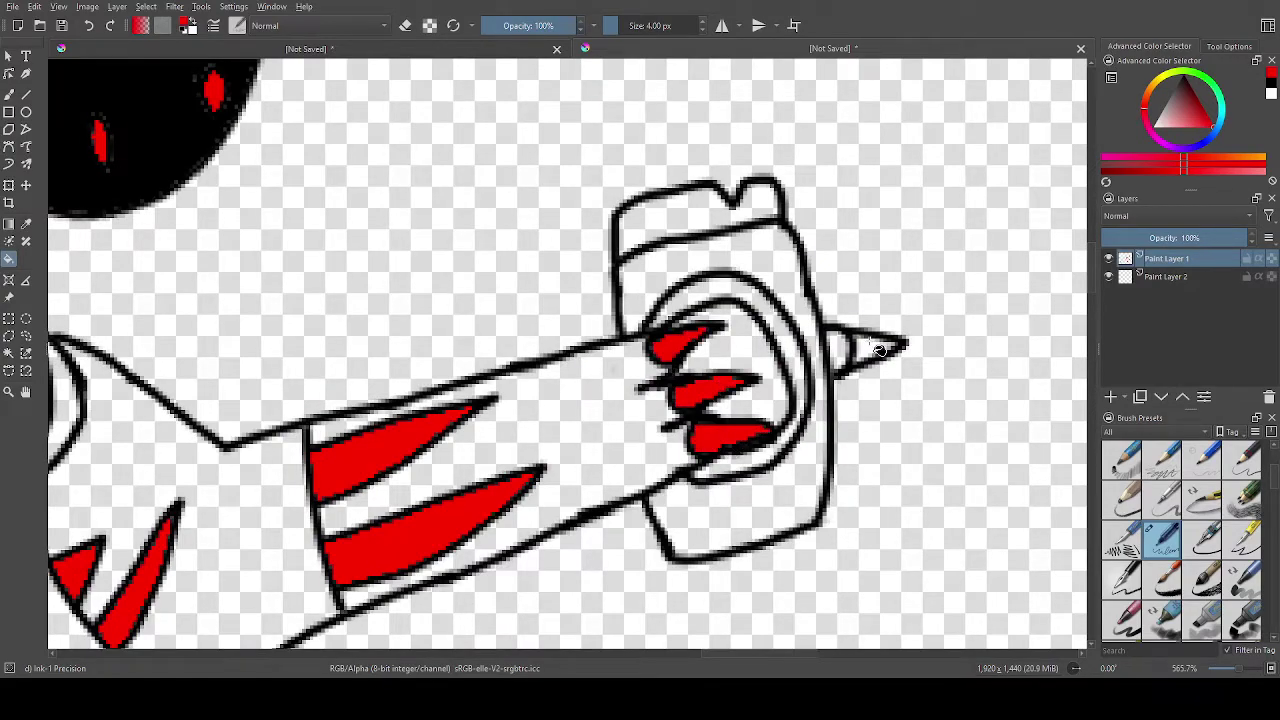
pyautogui.scroll(-5, 880, 348)
pyautogui.scroll(4, 620, 350)
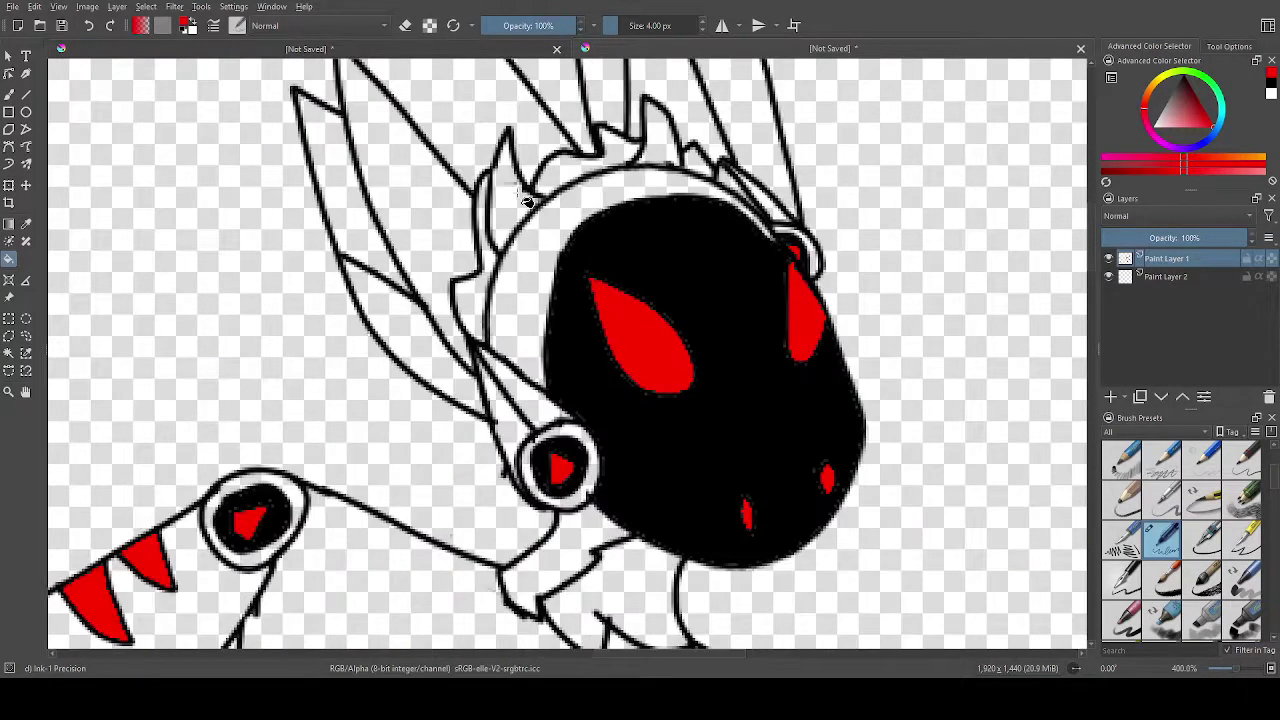
# Fill the two tall pointed fur tufts on top of the head red.
pyautogui.click(528, 198)
pyautogui.click(658, 160)
pyautogui.scroll(-1, 671, 309)
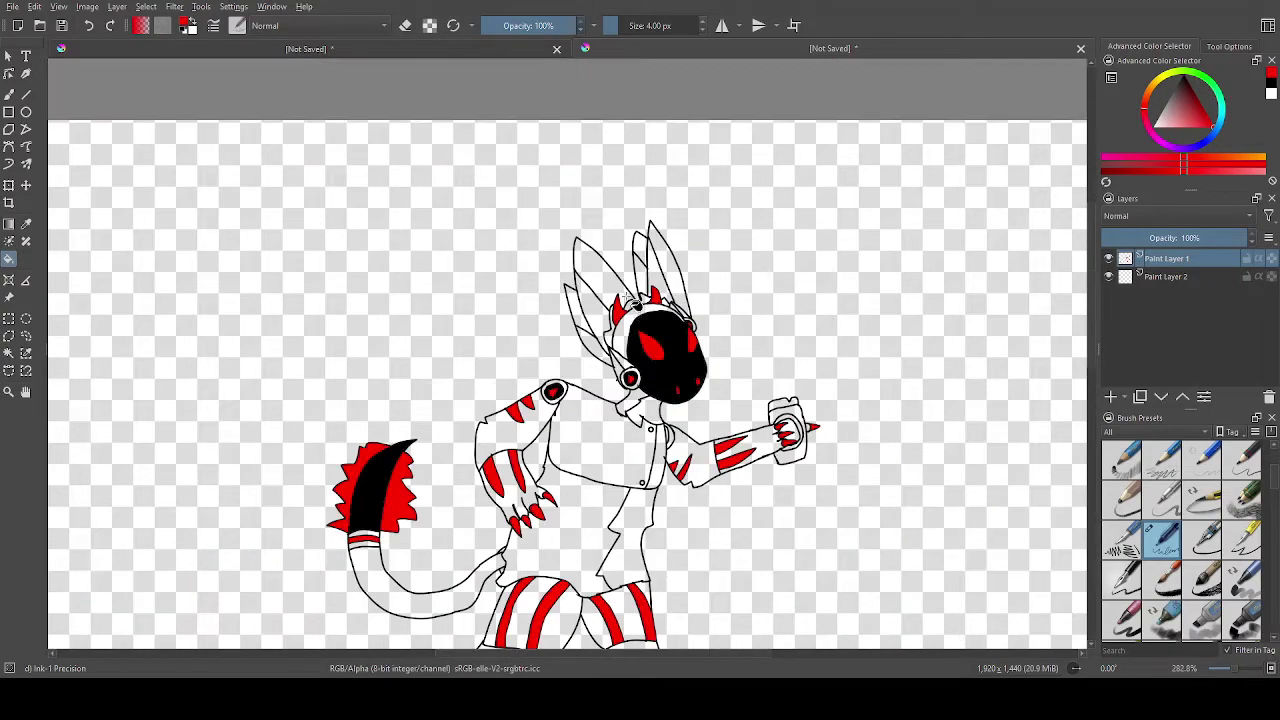
pyautogui.scroll(1, 627, 300)
# Fill the inner sections of both ears and the lower part of the near side ear red.
pyautogui.click(520, 400)
pyautogui.click(508, 530)
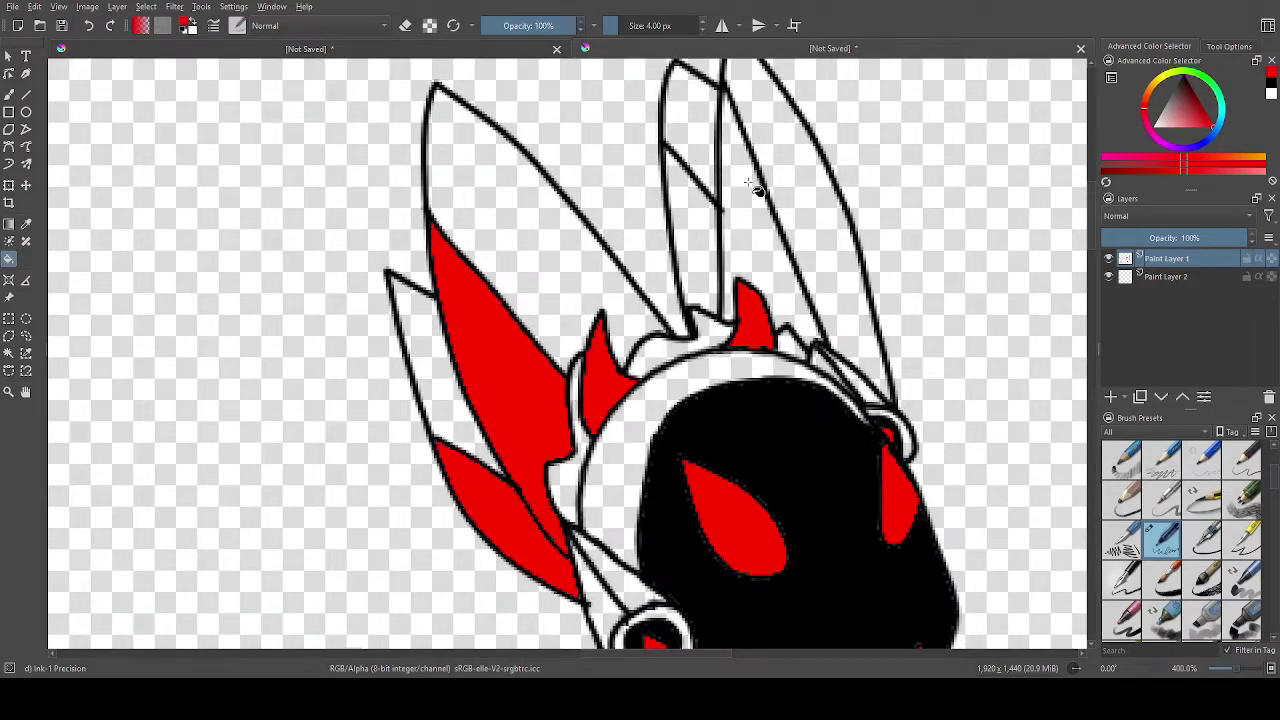
pyautogui.click(745, 250)
pyautogui.scroll(-5, 710, 254)
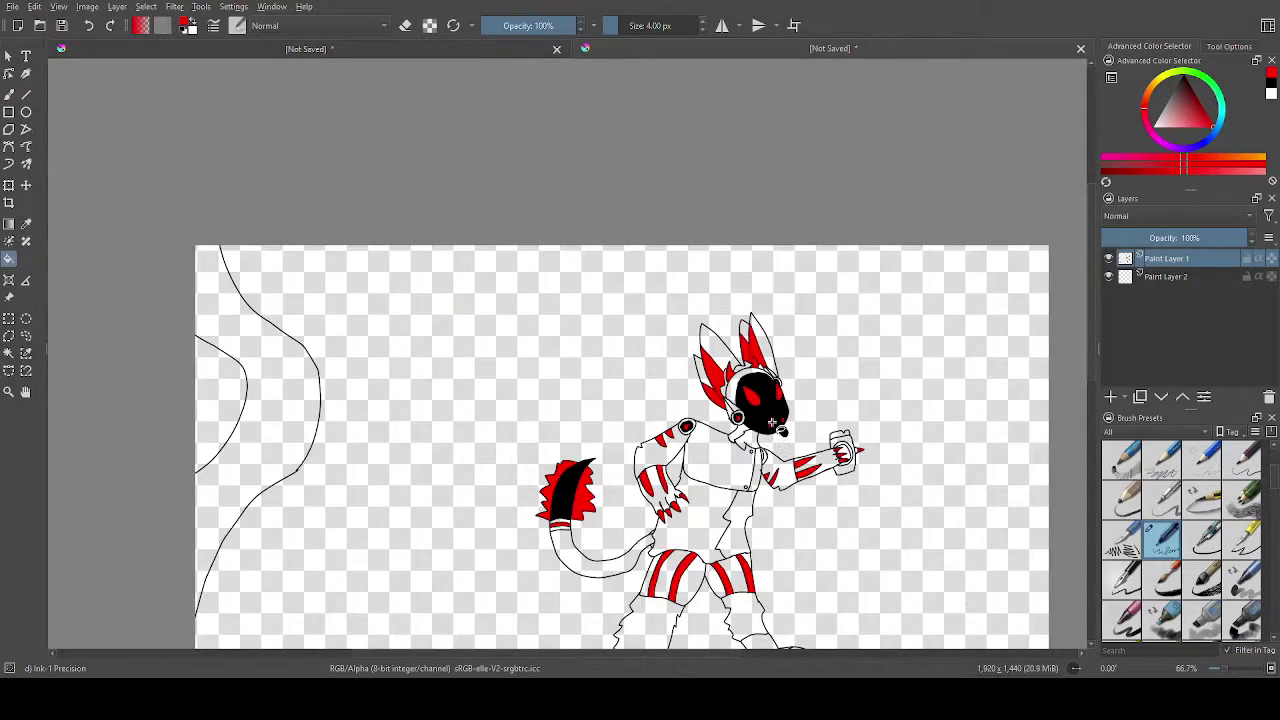
pyautogui.scroll(-4, 818, 524)
pyautogui.scroll(5, 818, 524)
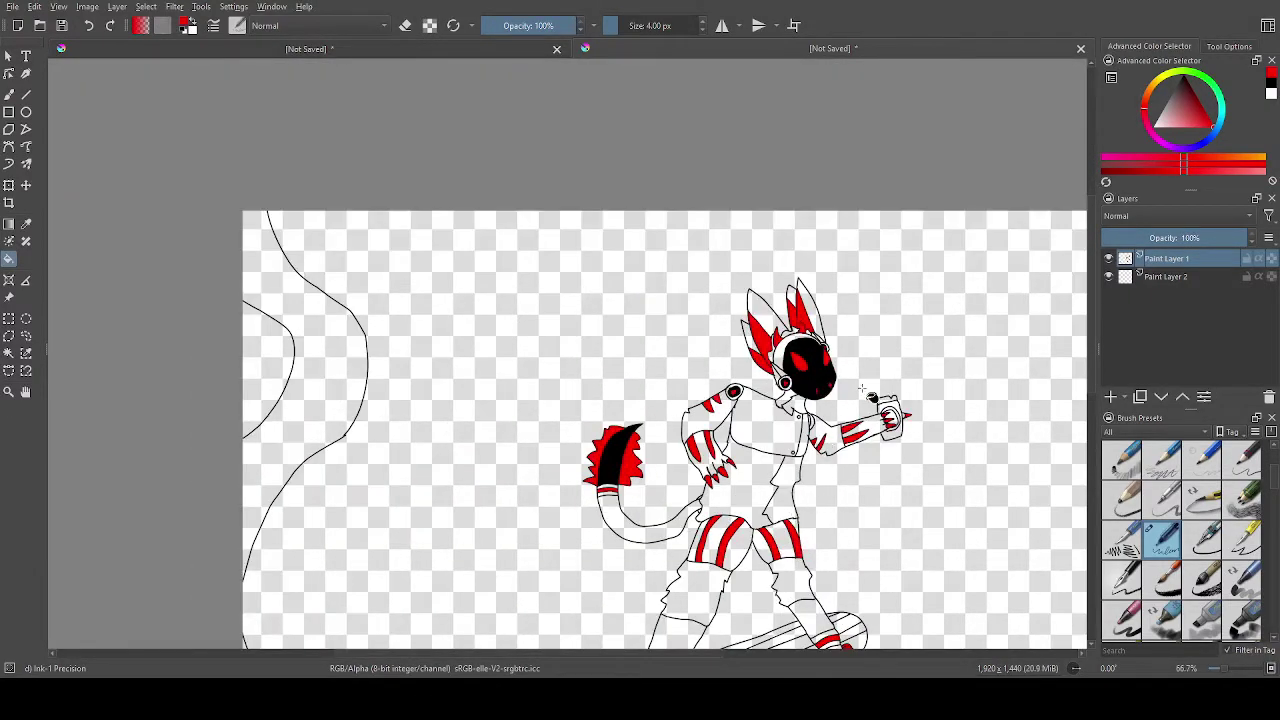
pyautogui.scroll(1, 818, 460)
# Undo the red fills on the ears.
pyautogui.hotkey('ctrl', 'z')
pyautogui.hotkey('ctrl', 'z')
pyautogui.hotkey('ctrl', 'z')
pyautogui.hotkey('ctrl', 'z')
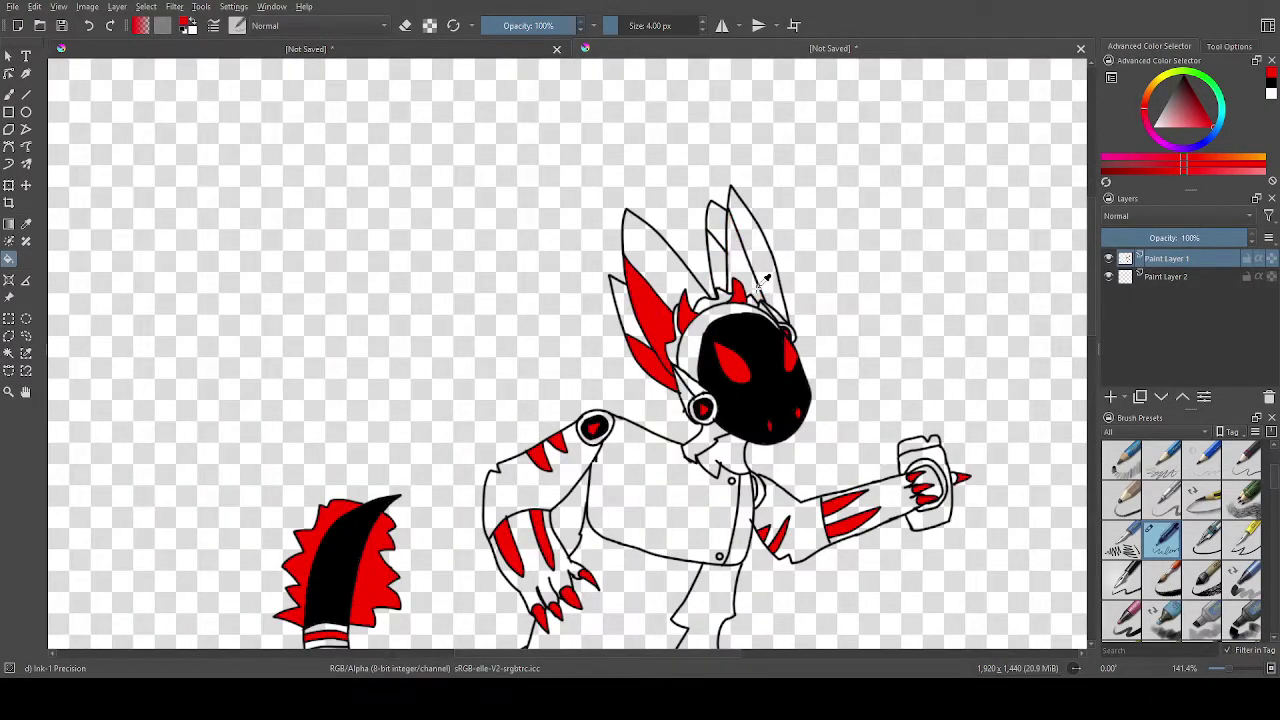
# Fill only the main inner section of each tall ear red.
pyautogui.click(741, 270)
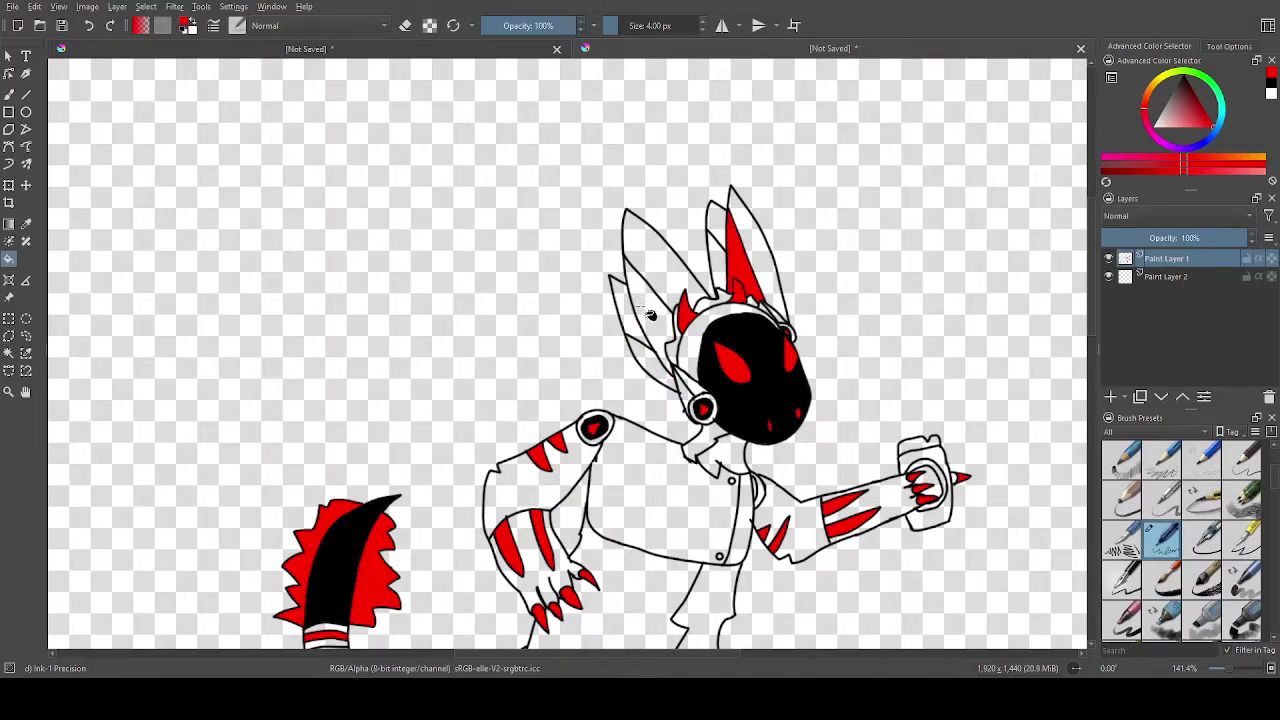
pyautogui.click(650, 315)
pyautogui.scroll(-2, 910, 129)
pyautogui.scroll(3, 978, 133)
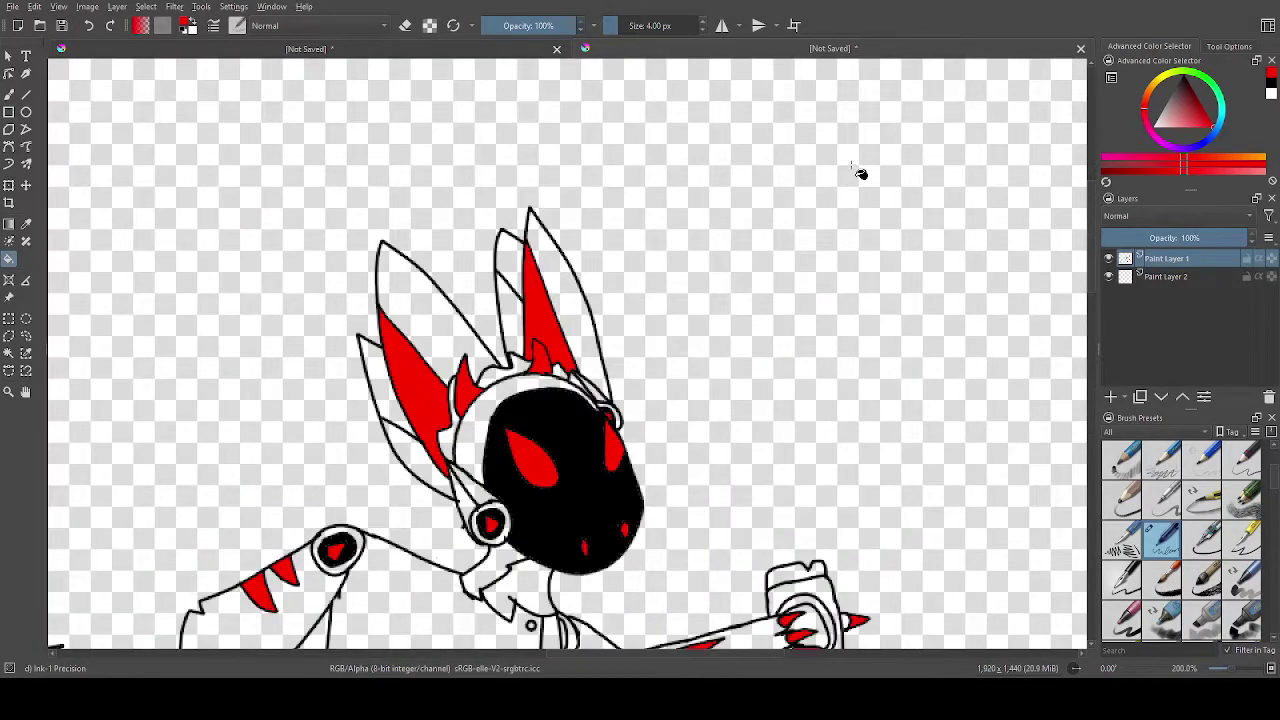
pyautogui.moveTo(1182, 103); pyautogui.dragTo(1197, 1)
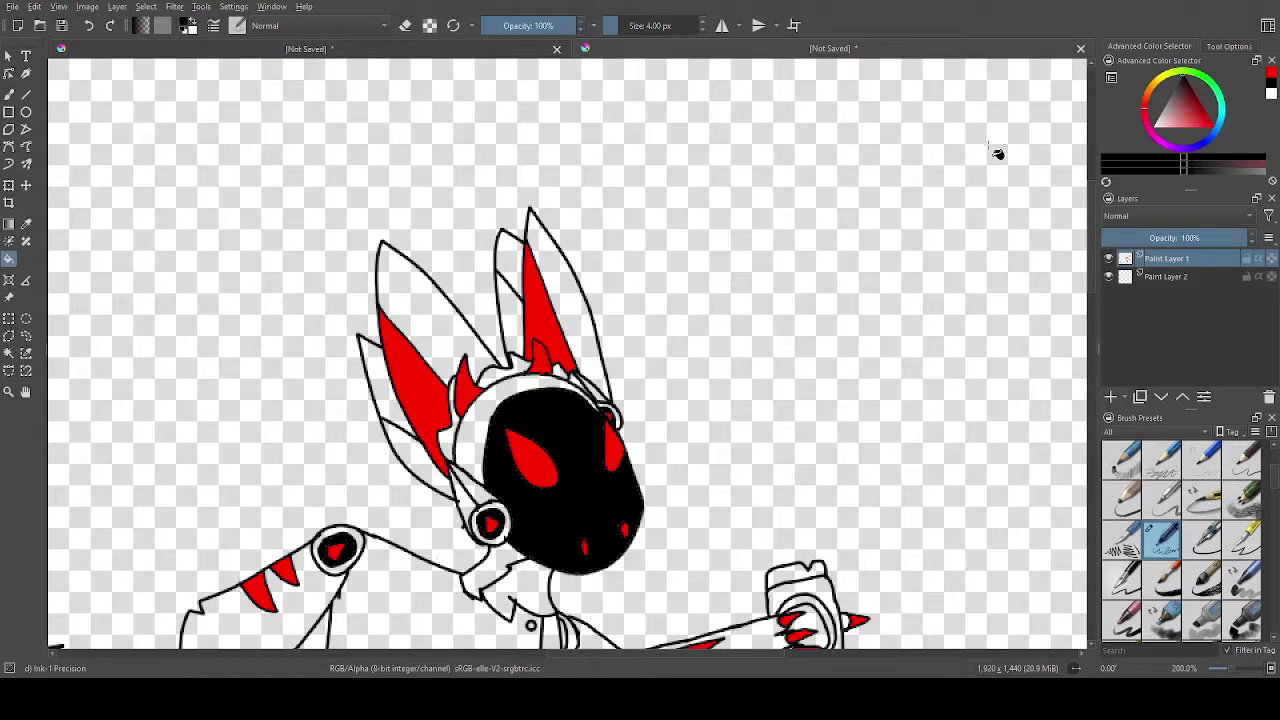
pyautogui.scroll(-4, 443, 415)
pyautogui.scroll(4, 513, 497)
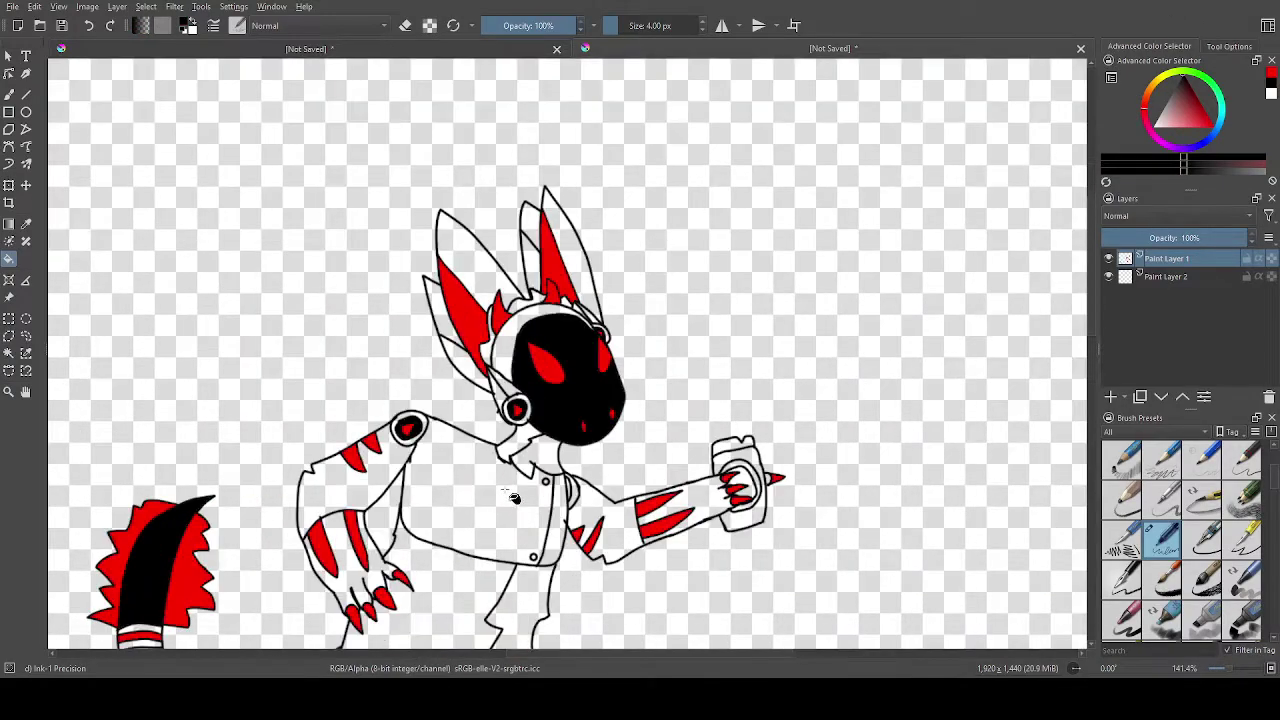
pyautogui.keyDown('ctrl'); pyautogui.click(378, 448); pyautogui.keyUp('ctrl')
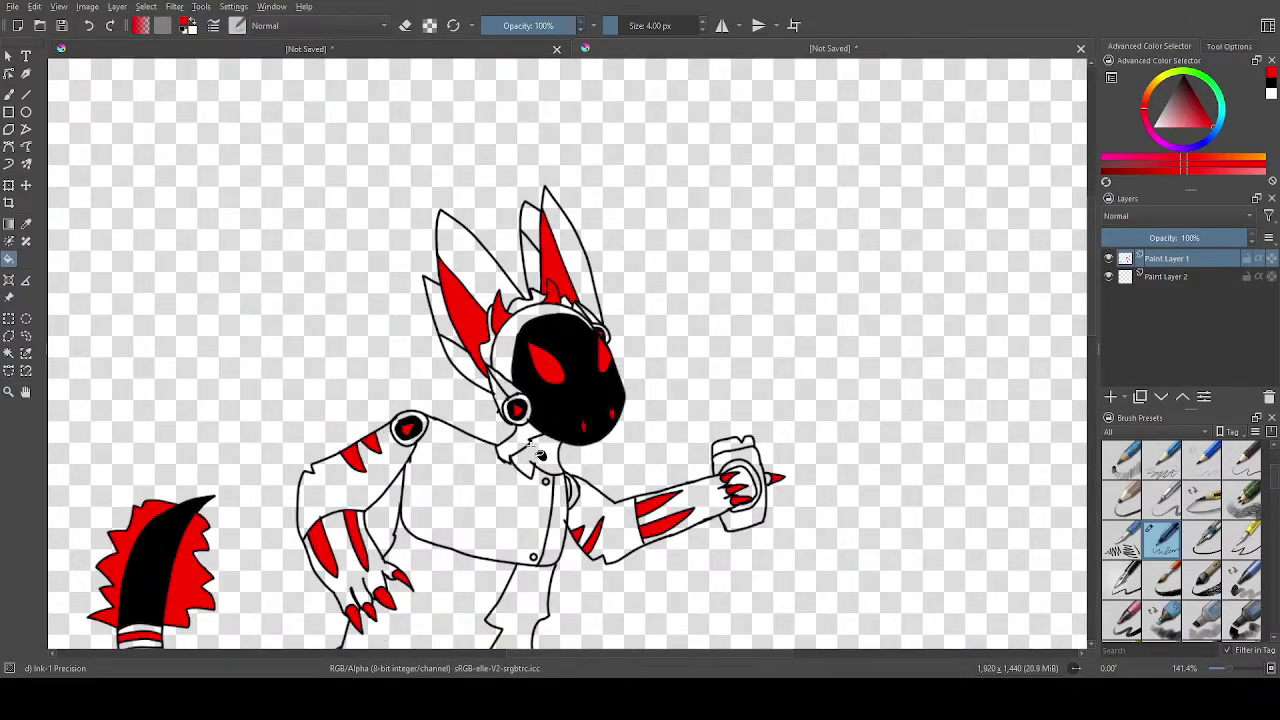
# Fill the jagged fur tuft on the front of the neck red.
pyautogui.scroll(-3, 540, 460)
pyautogui.scroll(5, 697, 370)
pyautogui.scroll(2, 866, 303)
# Choose dark grey and fill the outer sections of both tall ears and the head fur between them.
pyautogui.press('d')
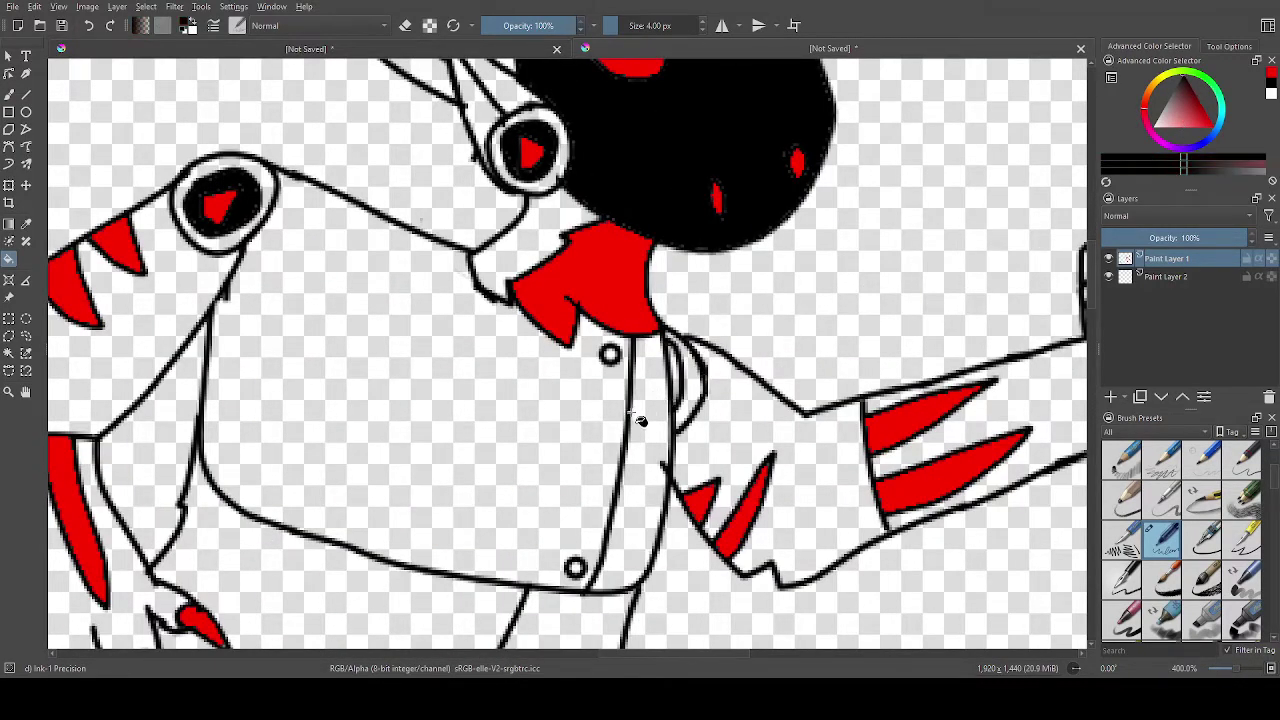
pyautogui.scroll(-8, 686, 400)
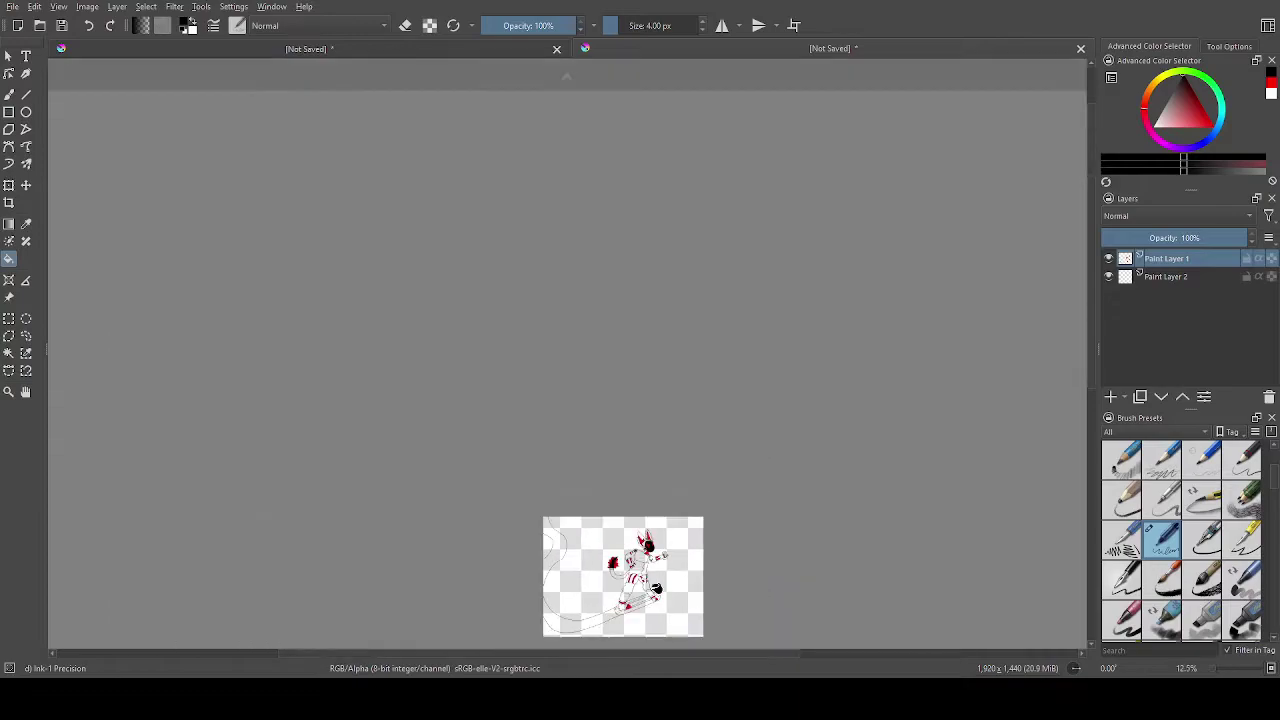
pyautogui.scroll(3, 652, 600)
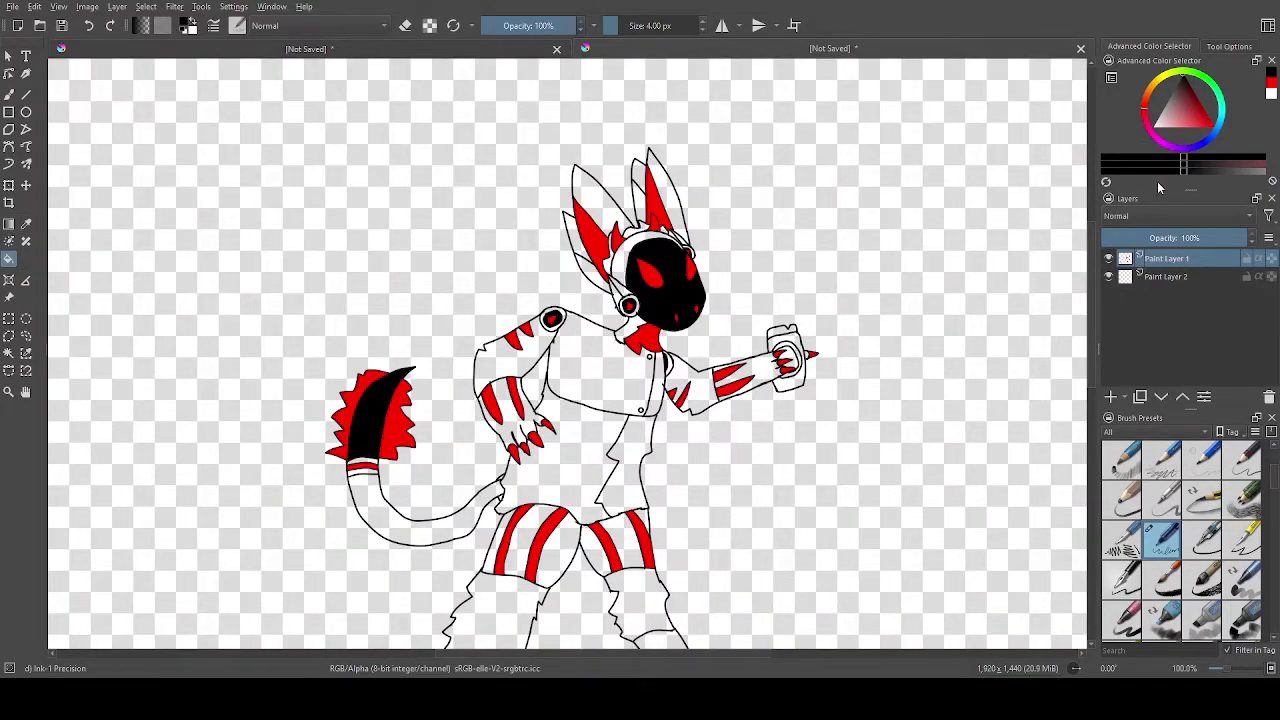
pyautogui.moveTo(1171, 99); pyautogui.dragTo(1168, 84)
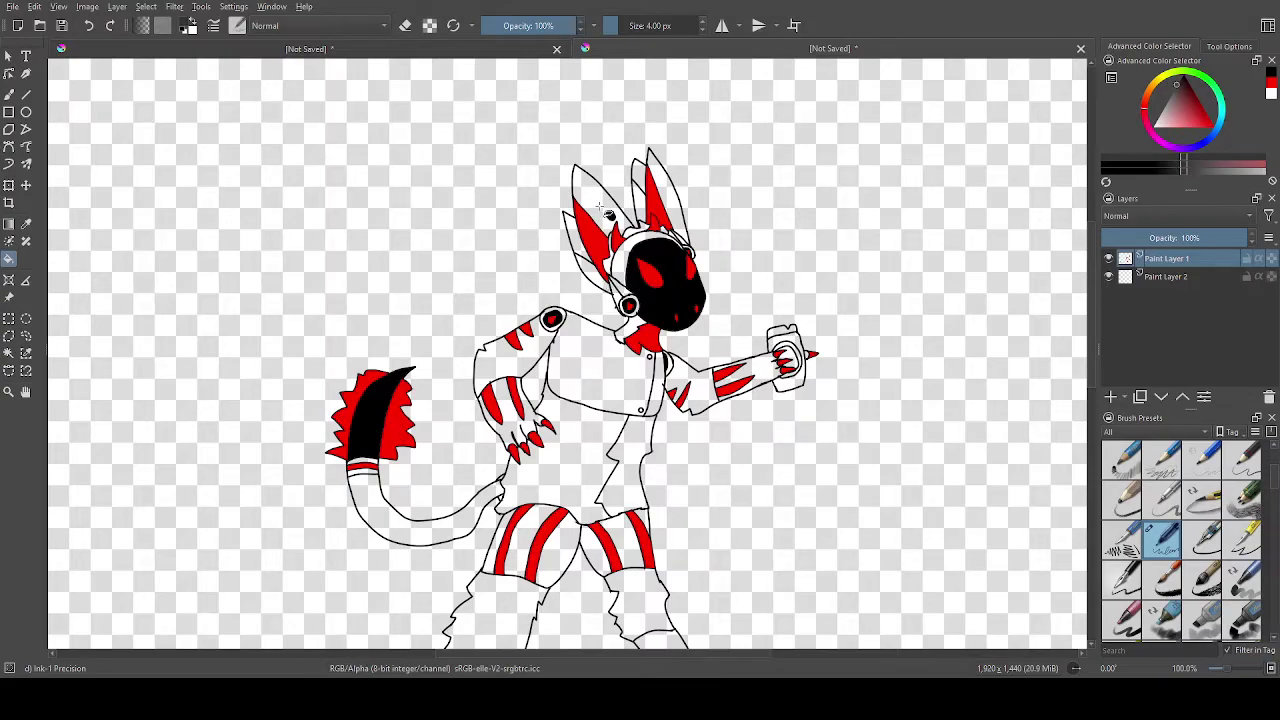
pyautogui.click(600, 210)
pyautogui.scroll(2, 645, 205)
pyautogui.click(689, 157)
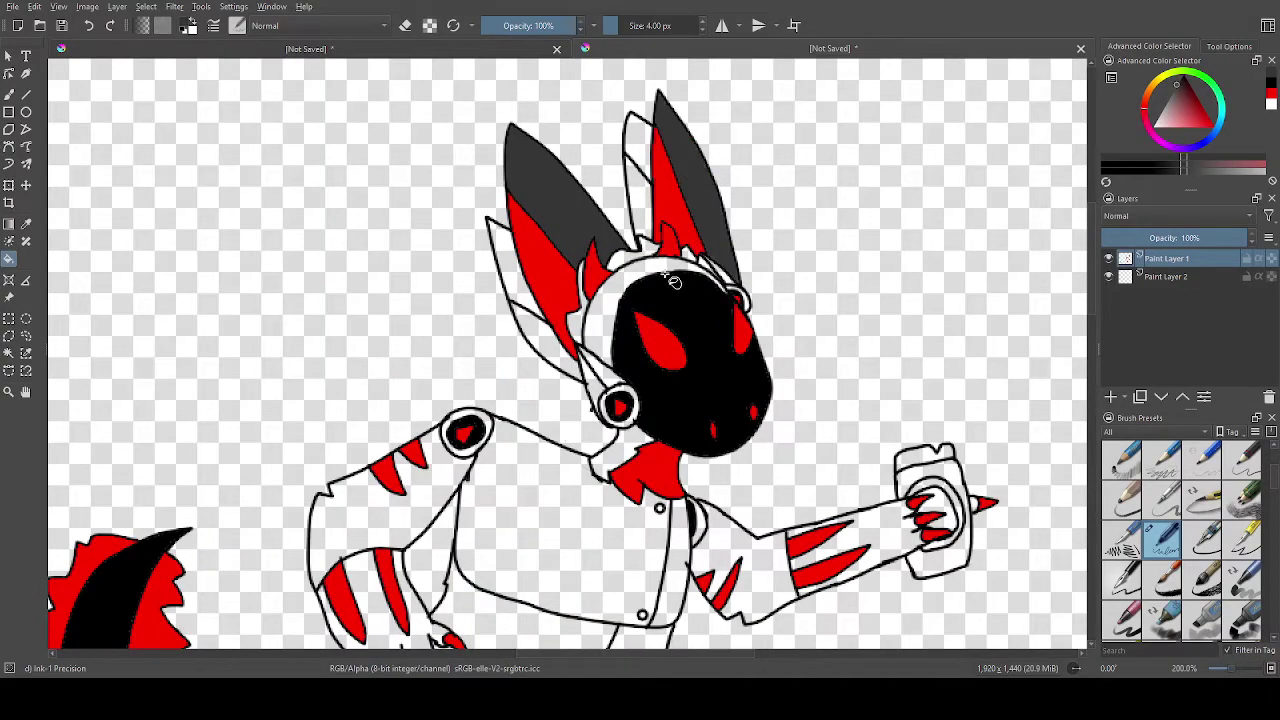
pyautogui.click(630, 266)
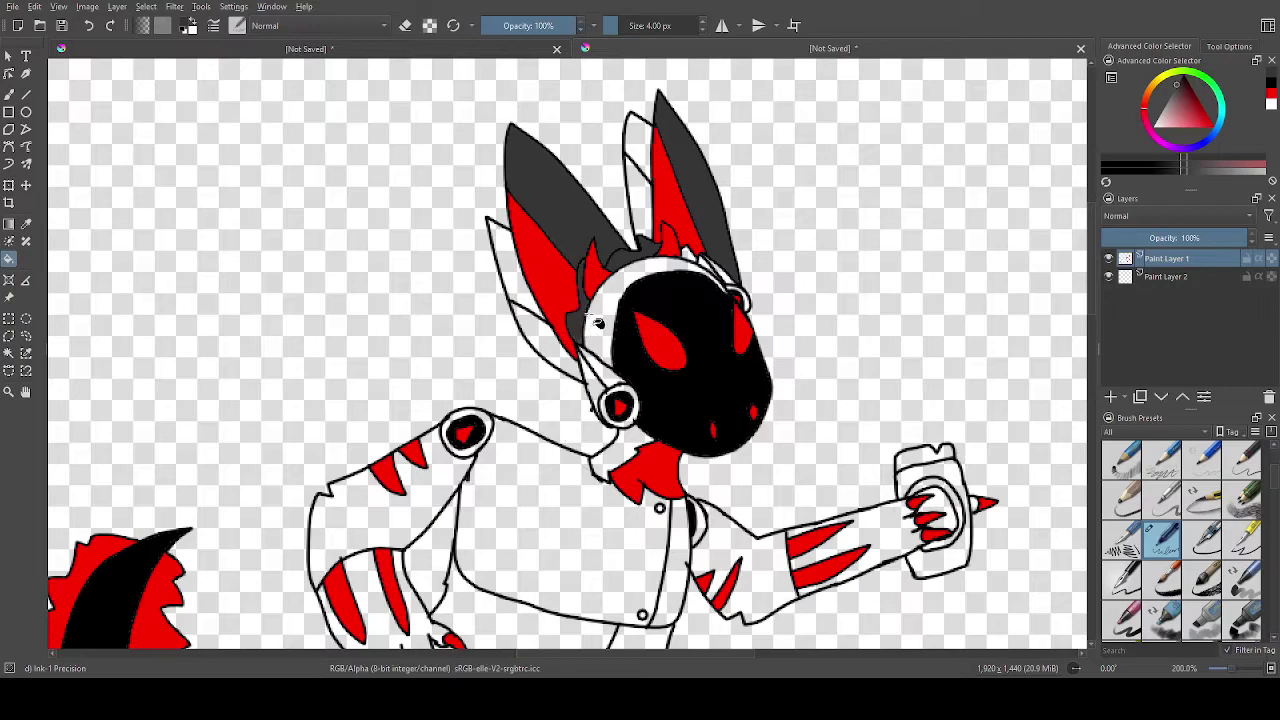
# Fill the small fur tuft beside the far ear and the lower back sections of both ears dark grey.
pyautogui.scroll(1, 684, 275)
pyautogui.scroll(1, 709, 262)
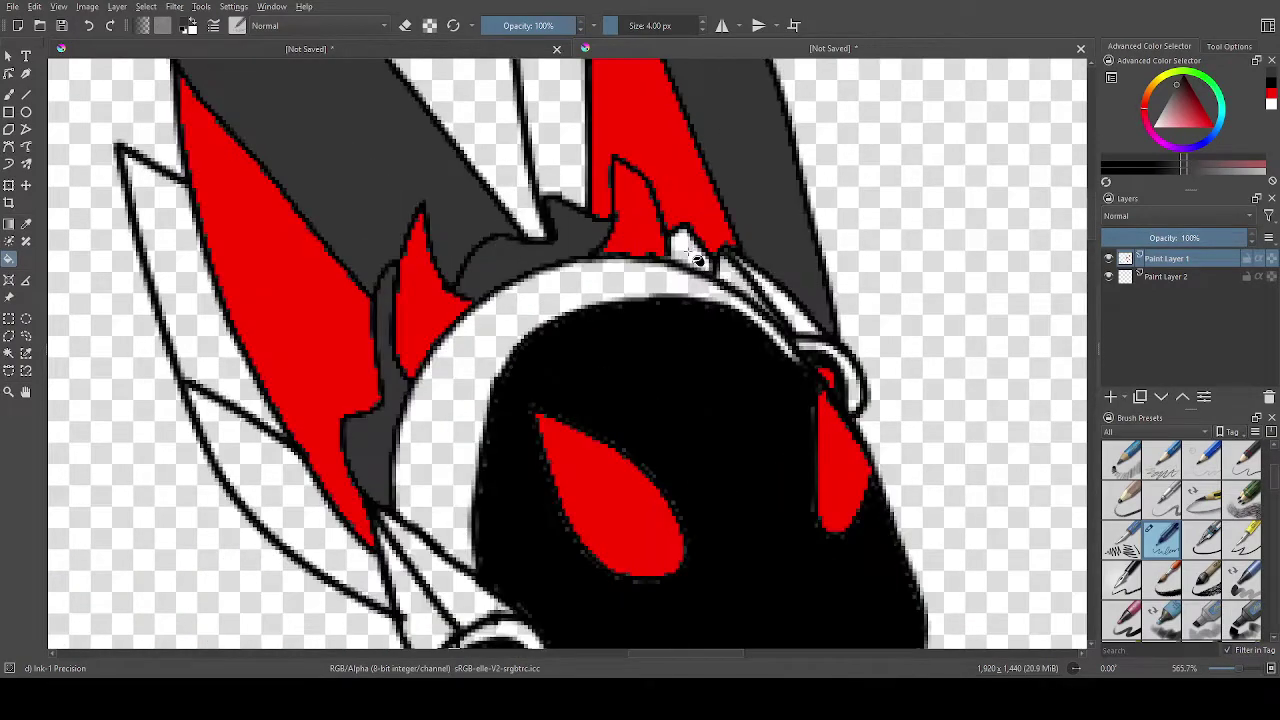
pyautogui.scroll(-6, 705, 258)
pyautogui.scroll(5, 680, 234)
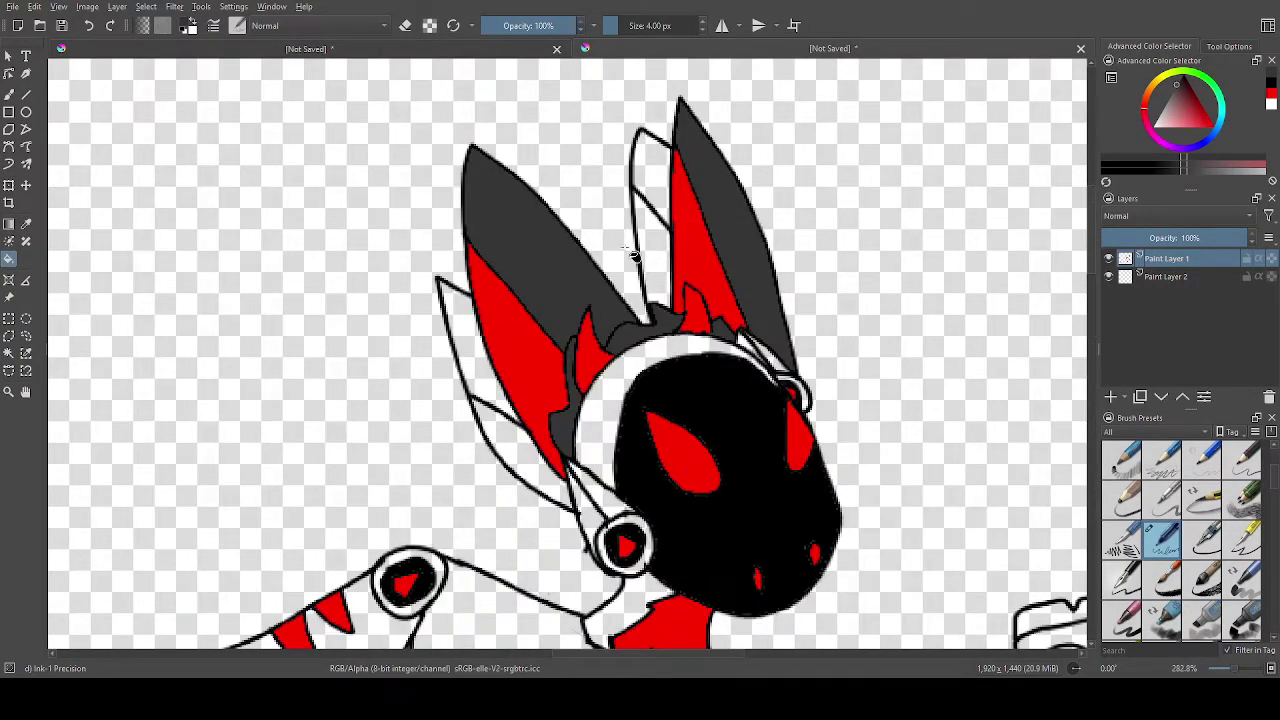
pyautogui.click(648, 250)
pyautogui.click(519, 450)
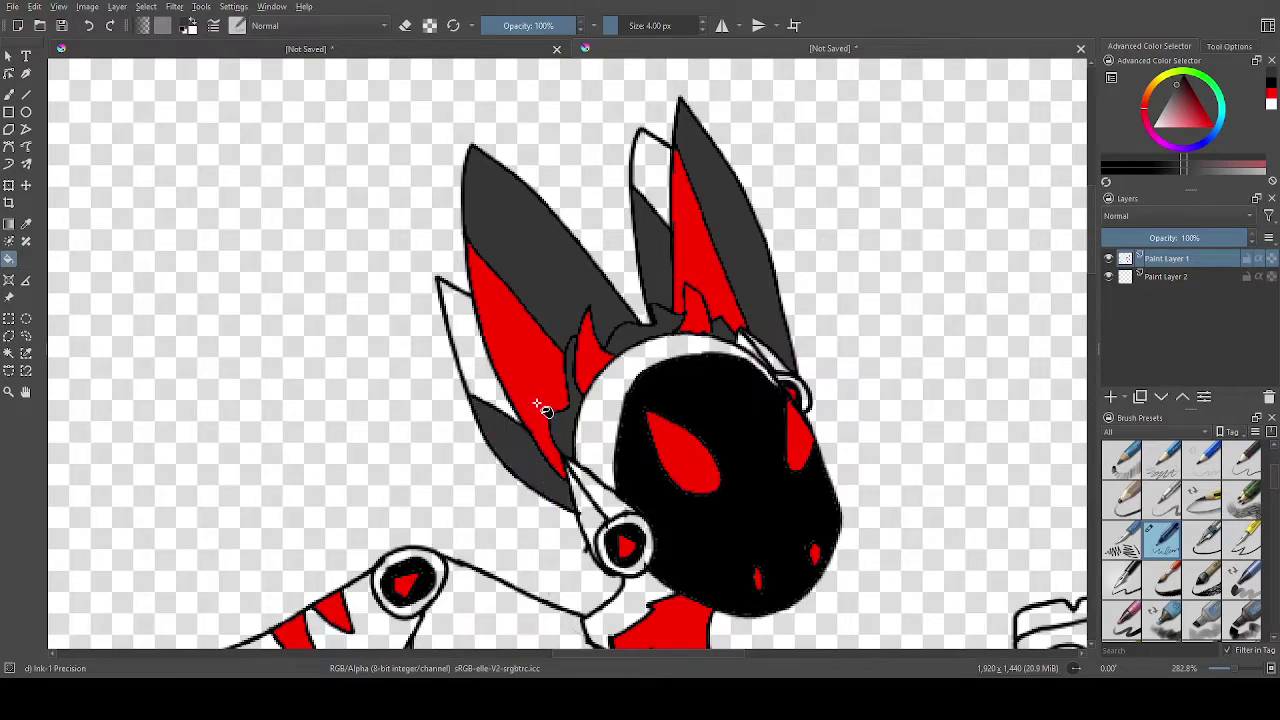
# Sample the red and fill the upper back sections of both ears with it.
pyautogui.keyDown('ctrl'); pyautogui.click(508, 337); pyautogui.keyUp('ctrl')
pyautogui.click(478, 345)
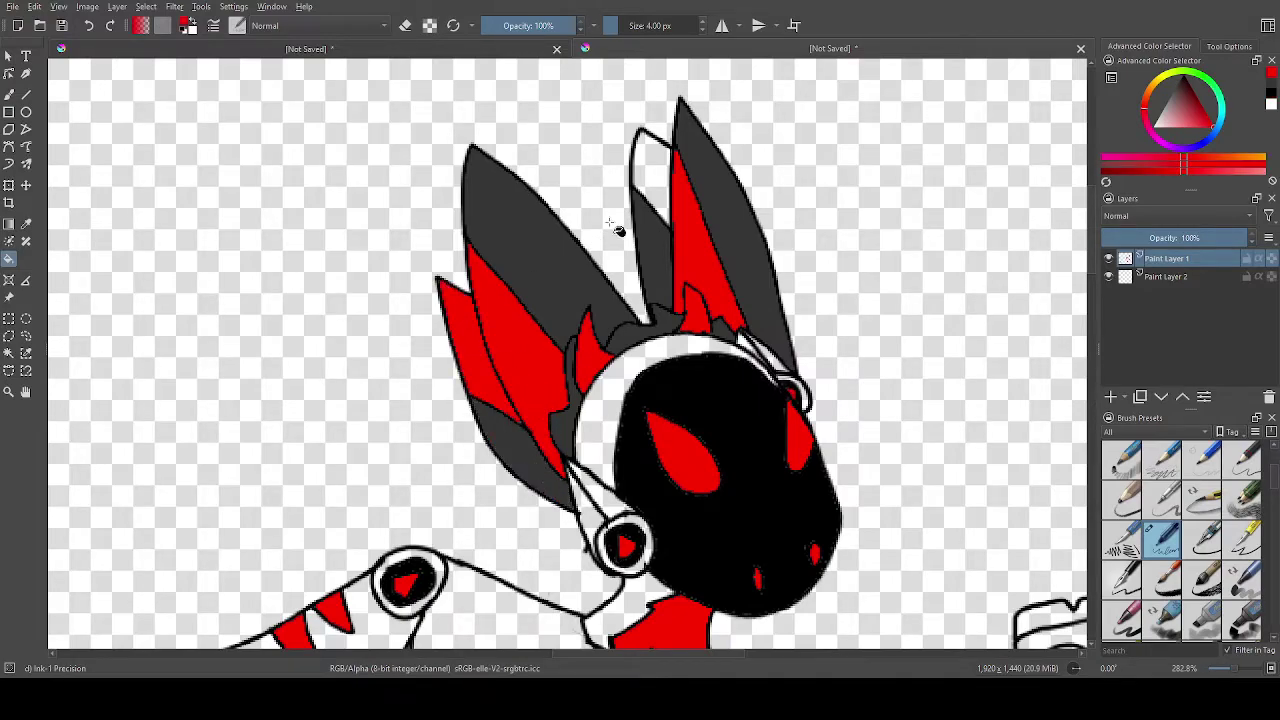
pyautogui.click(659, 179)
# Sample the ear's dark grey and fill the side of the neck and the furred parts of both arms.
pyautogui.keyDown('ctrl'); pyautogui.click(751, 264); pyautogui.keyUp('ctrl')
pyautogui.scroll(-5, 697, 478)
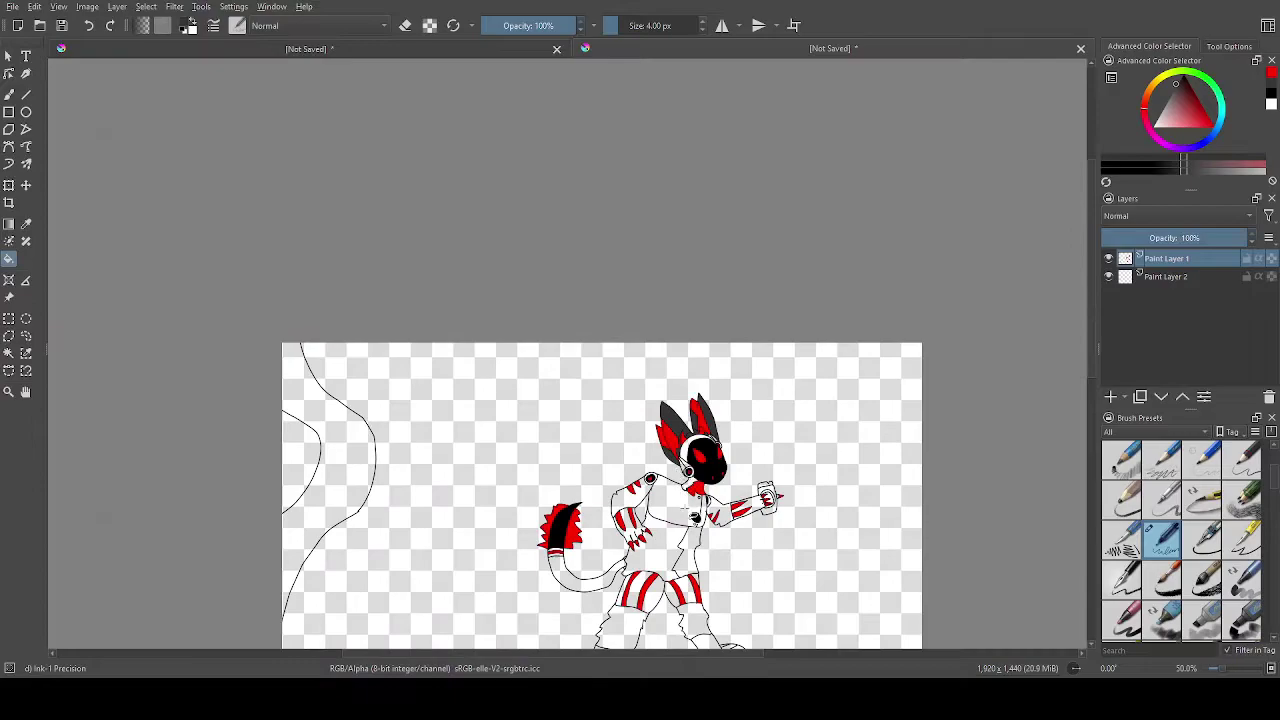
pyautogui.scroll(4, 696, 516)
pyautogui.click(676, 424)
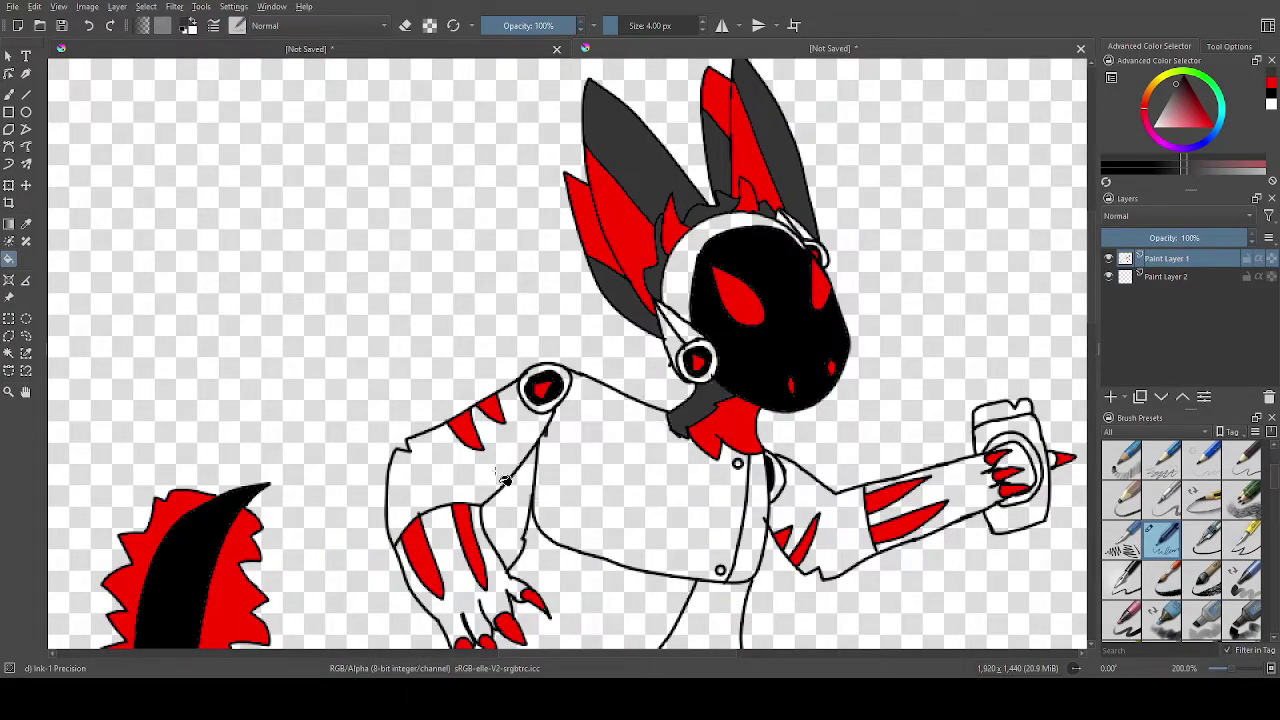
pyautogui.click(497, 472)
pyautogui.click(827, 494)
# Fill the fur below both knees, the exposed torso and the long tail section dark grey.
pyautogui.scroll(-2, 647, 626)
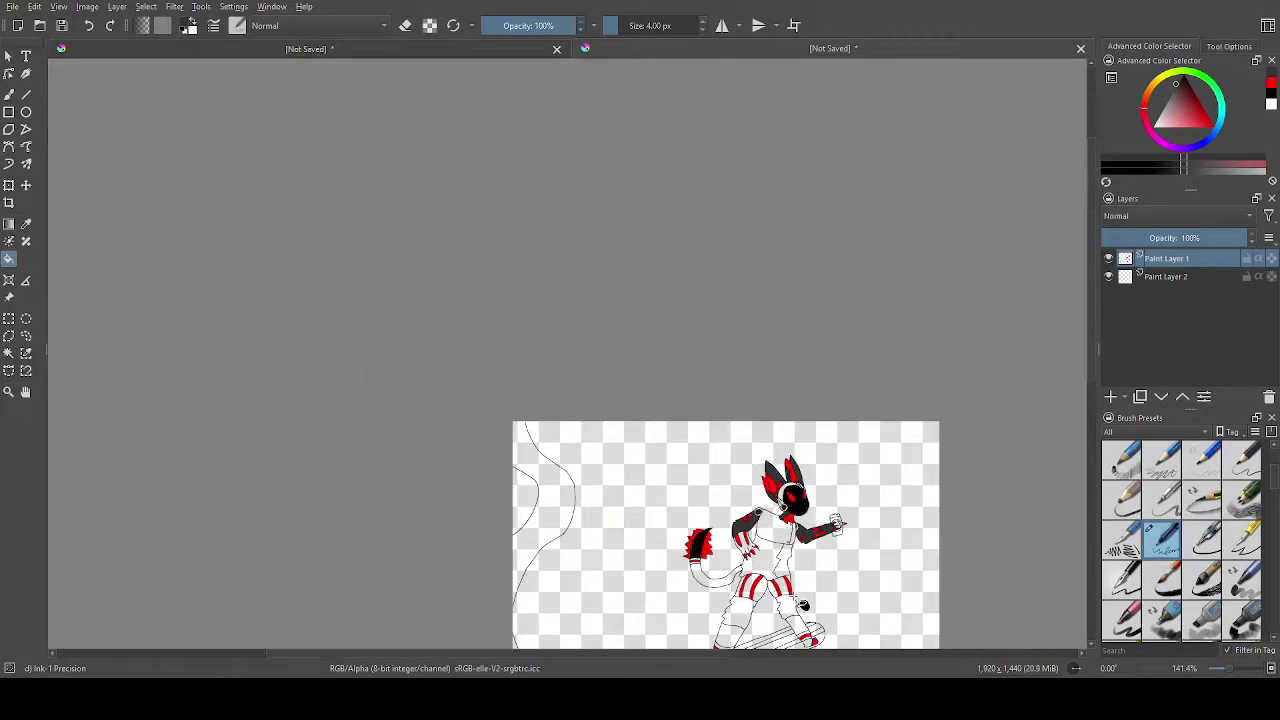
pyautogui.click(645, 624)
pyautogui.click(700, 516)
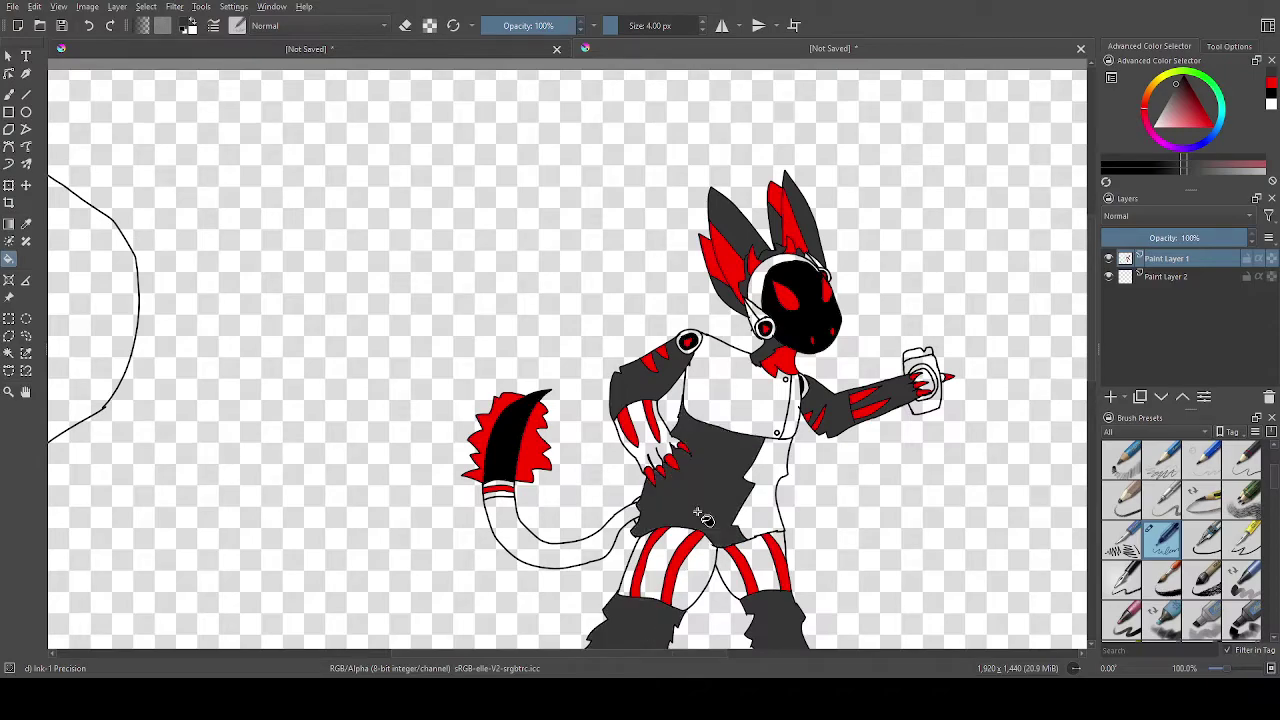
pyautogui.click(617, 538)
# Fill both feet on the board dark grey behind the red toes.
pyautogui.scroll(-6, 640, 525)
pyautogui.scroll(8, 600, 505)
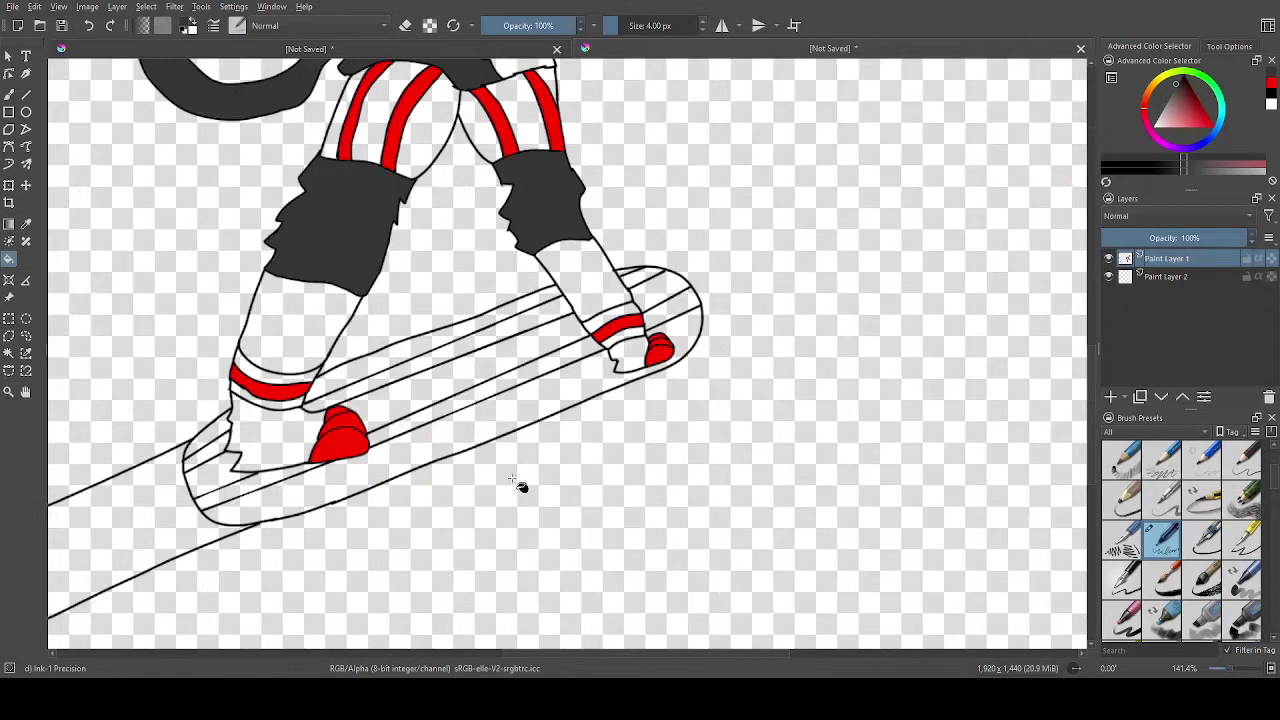
pyautogui.click(624, 362)
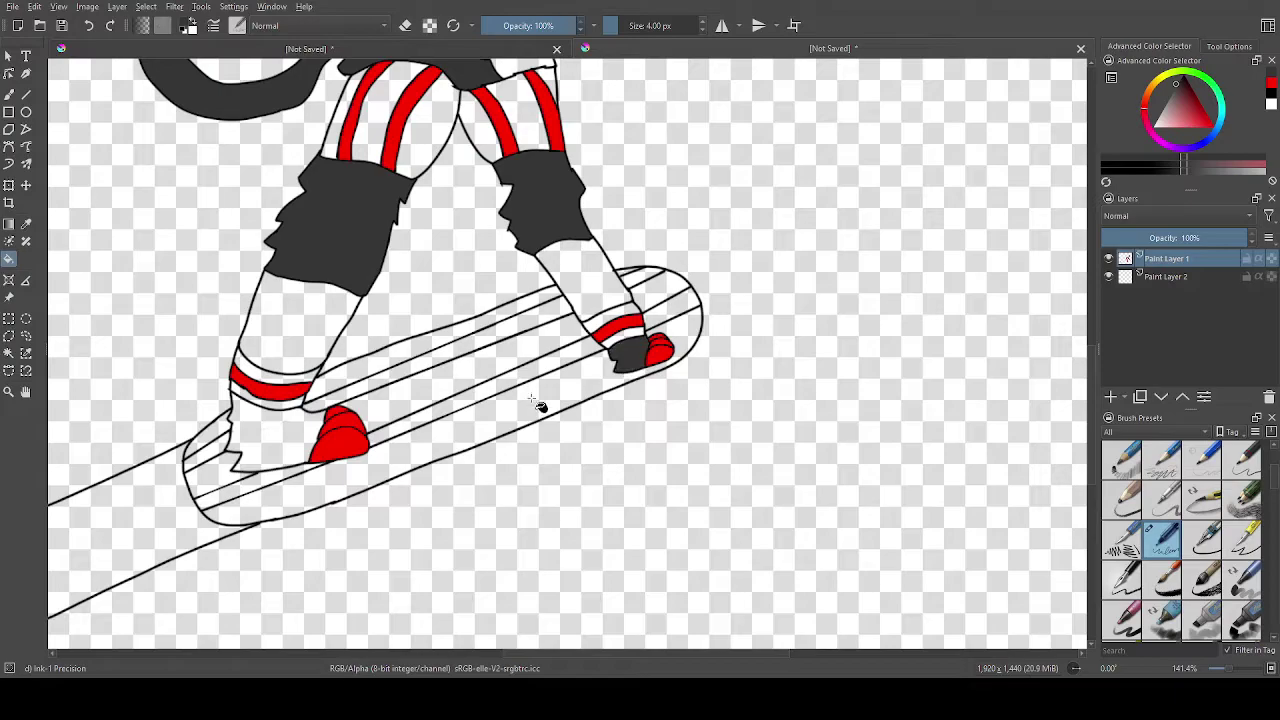
pyautogui.click(244, 453)
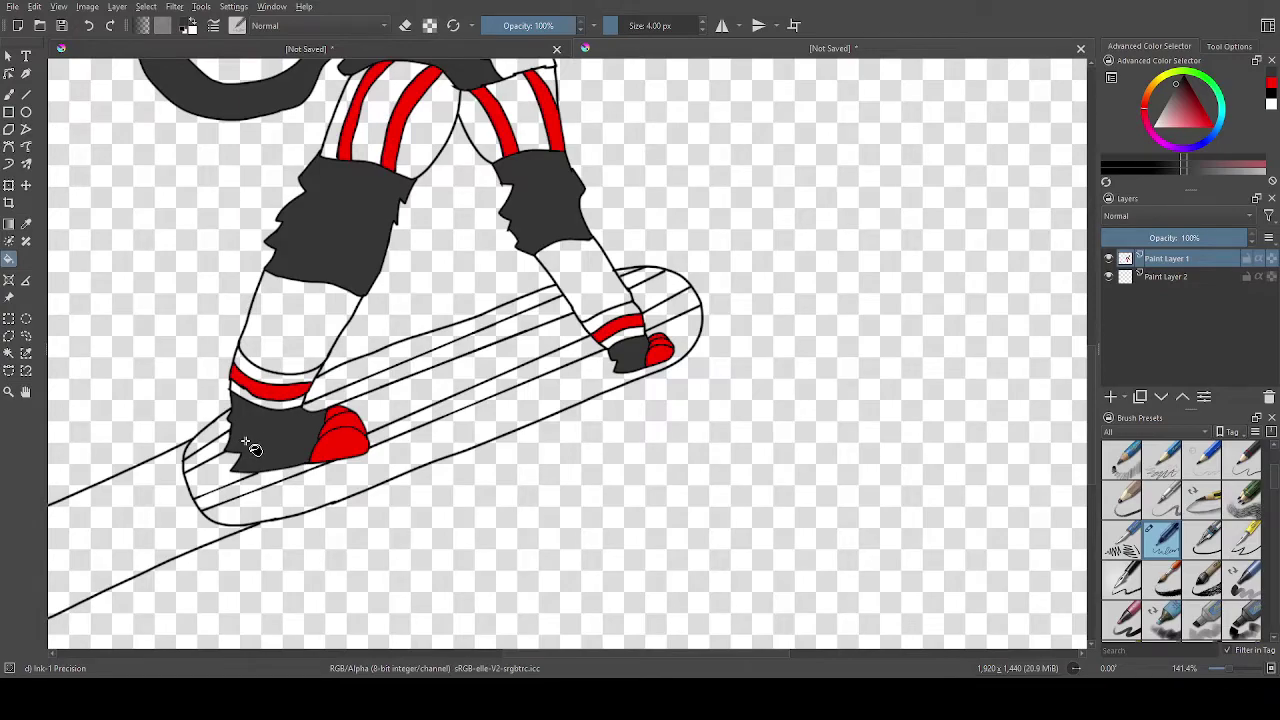
pyautogui.scroll(-5, 578, 143)
pyautogui.scroll(-3, 462, 113)
pyautogui.scroll(5, 462, 113)
pyautogui.scroll(-5, 471, 80)
pyautogui.scroll(8, 470, 78)
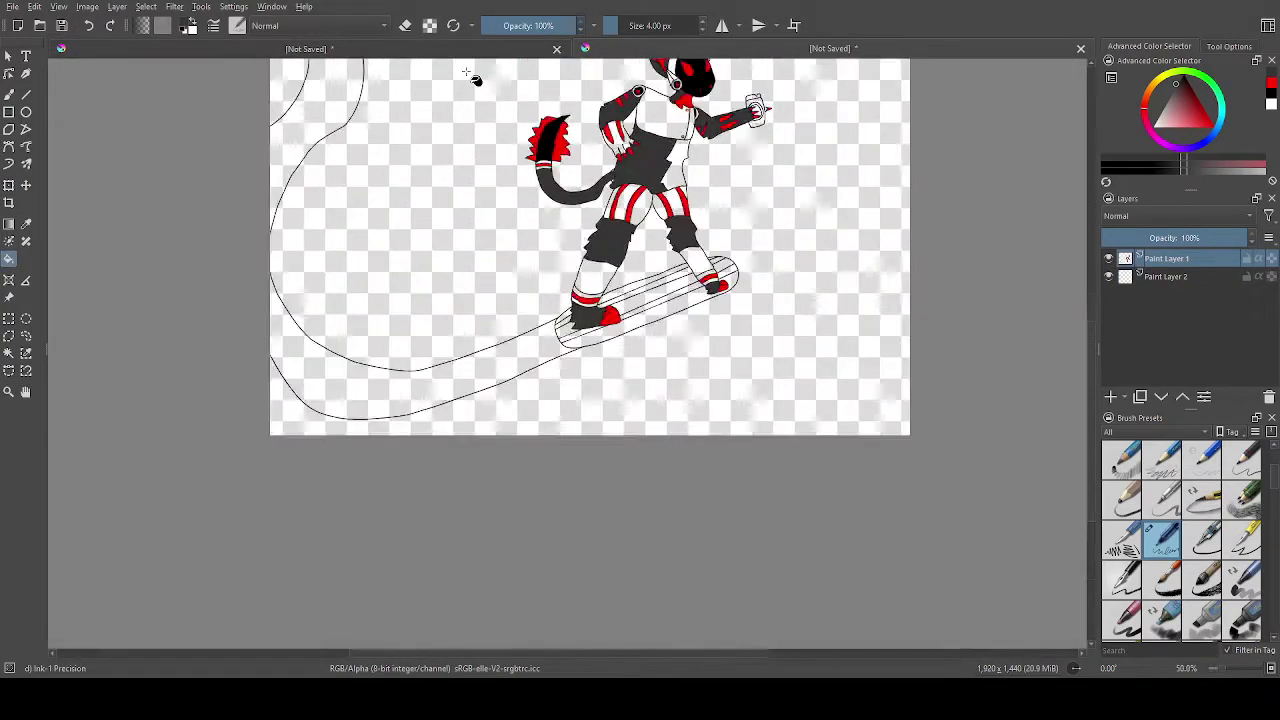
# Try a black fill on the near forearm between the red stripes and undo it.
pyautogui.click(1203, 108)
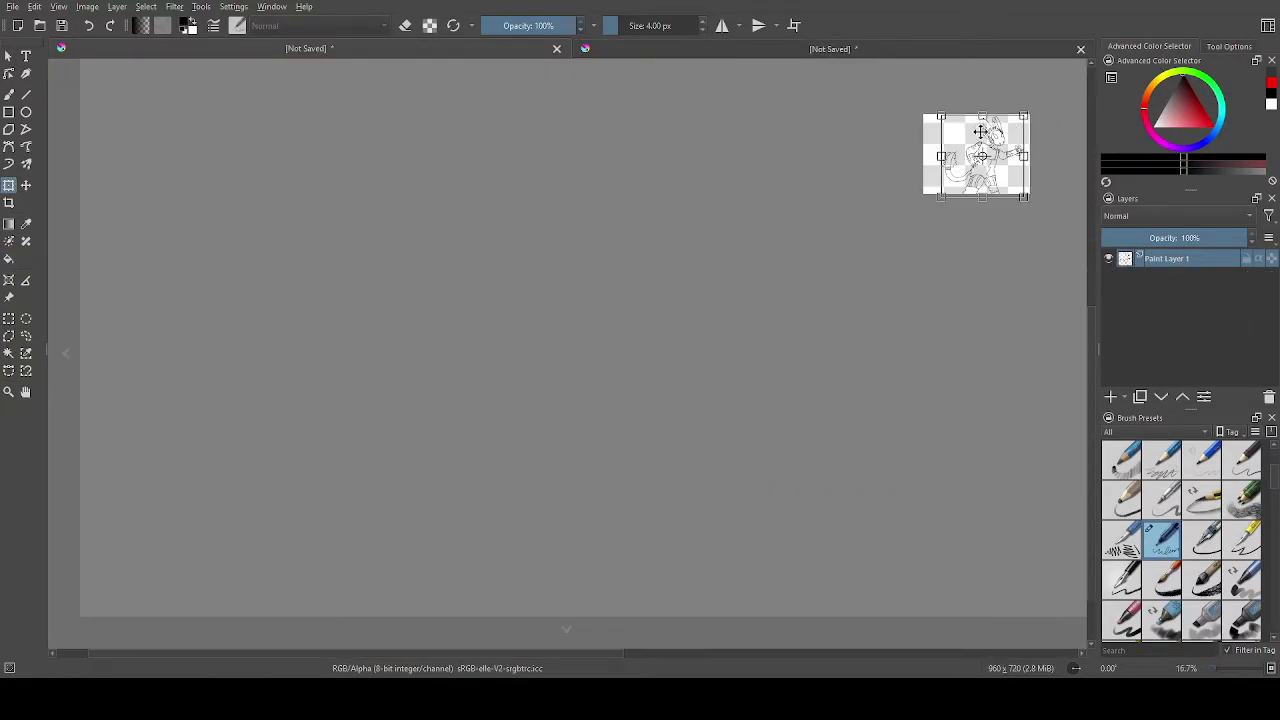
pyautogui.scroll(3, 981, 131)
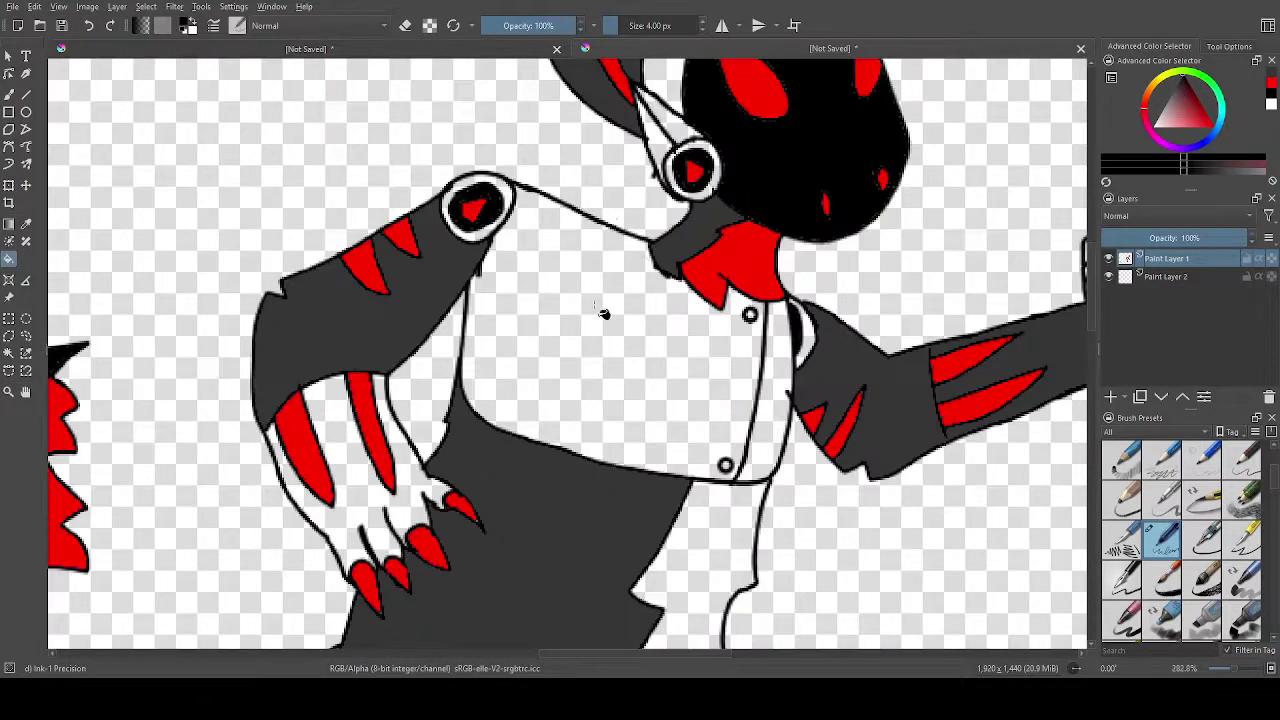
pyautogui.click(388, 500)
pyautogui.hotkey('ctrl', 'z')
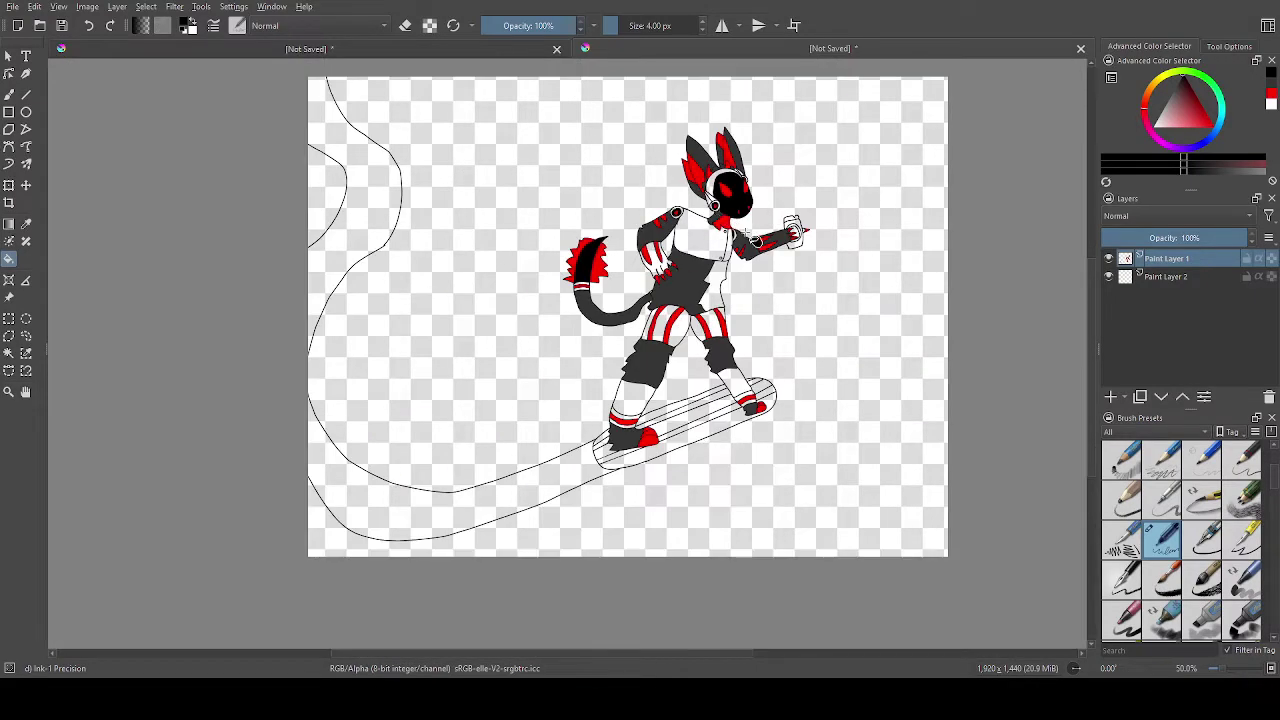
# Fill the lid of the held cup black and its body white.
pyautogui.scroll(4, 790, 236)
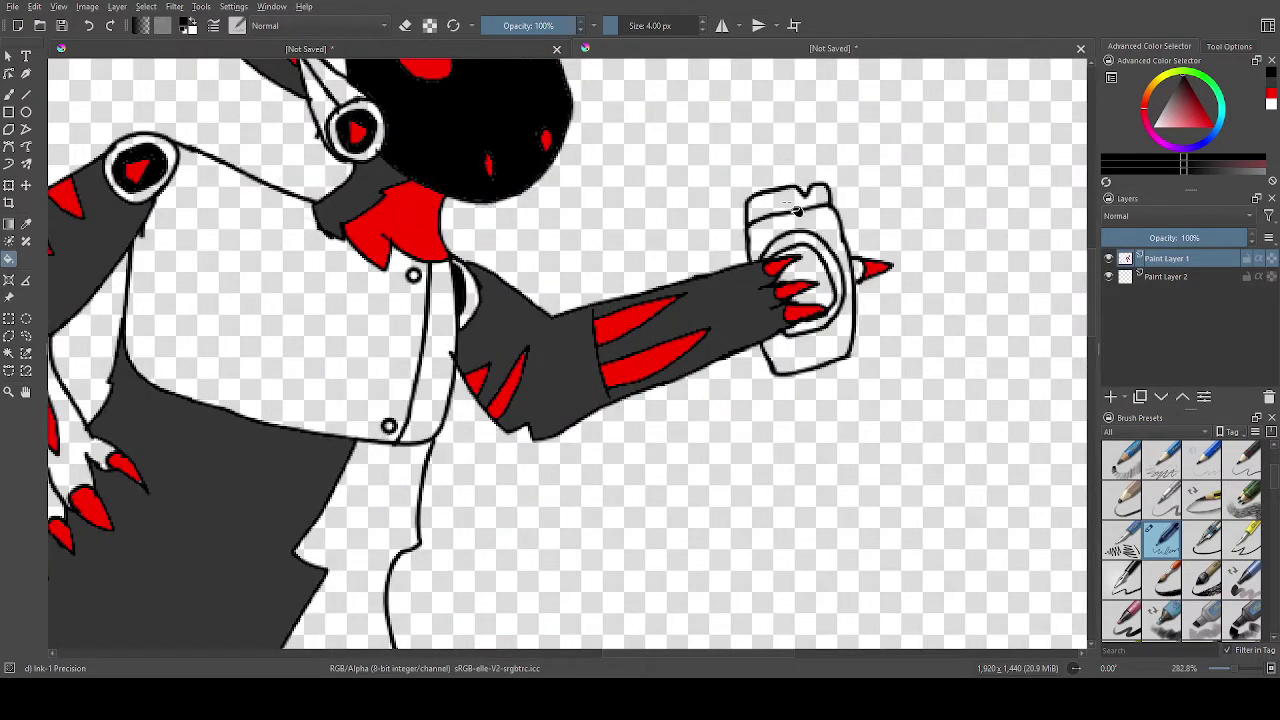
pyautogui.click(787, 203)
pyautogui.scroll(-5, 787, 203)
pyautogui.scroll(1, 761, 194)
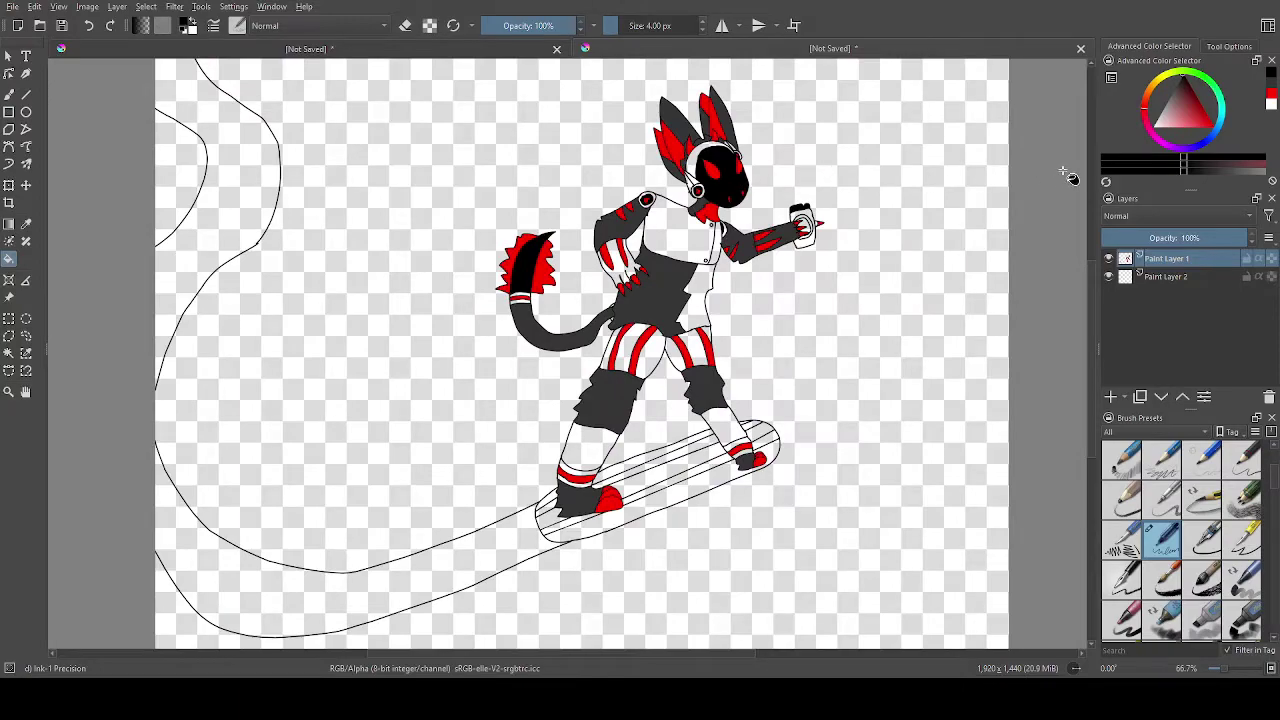
pyautogui.scroll(4, 760, 202)
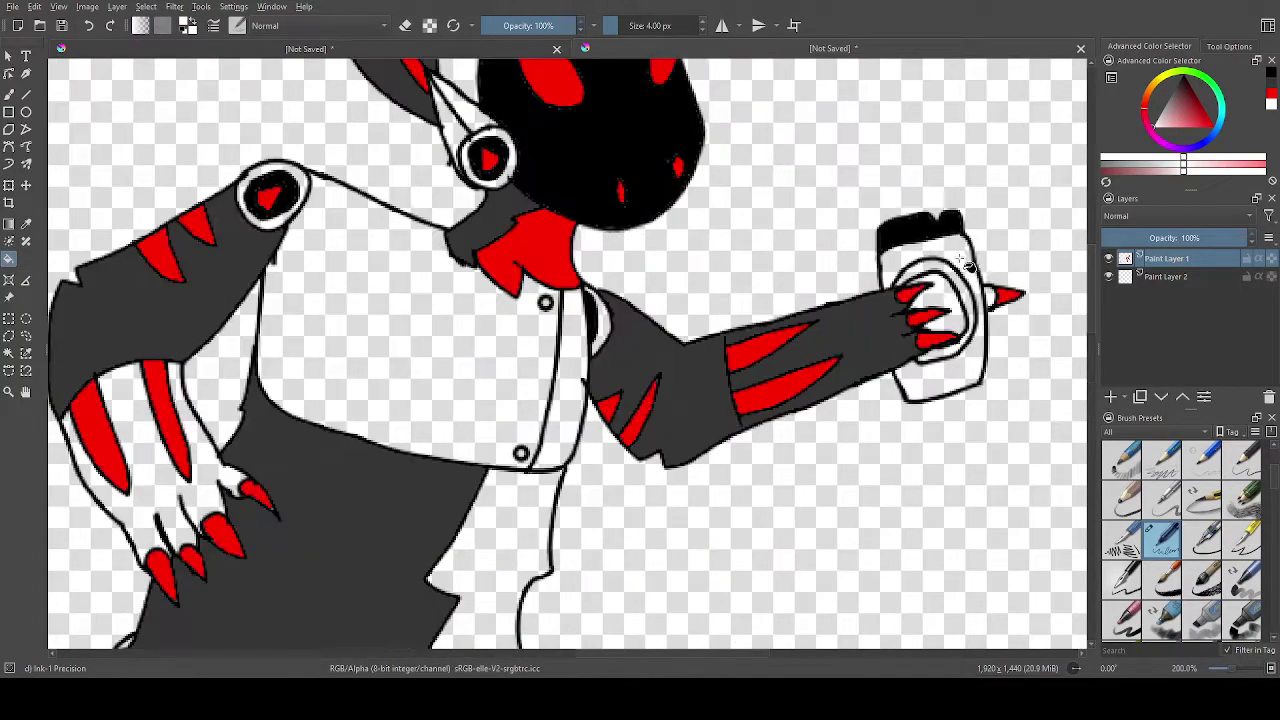
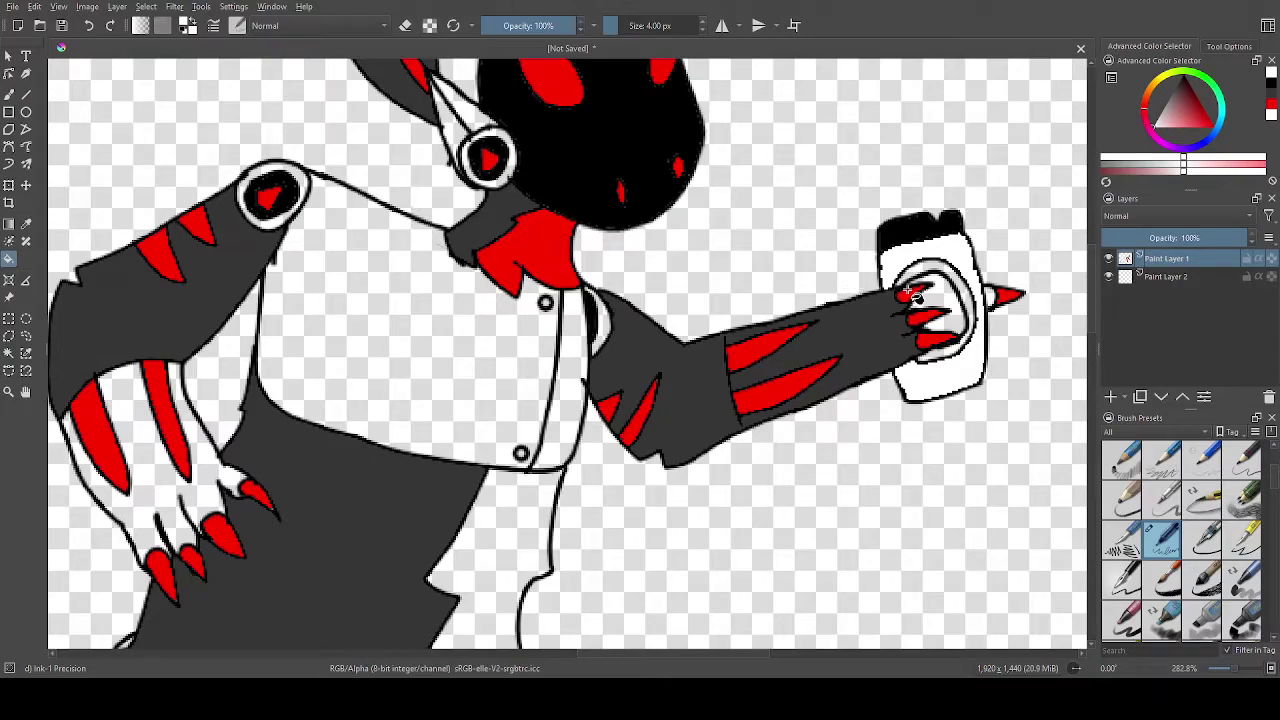
# Sample the arm's dark grey and fill the thumb behind the cup next to its red claw.
pyautogui.scroll(-8, 908, 292)
pyautogui.scroll(4, 878, 258)
pyautogui.scroll(5, 1077, 337)
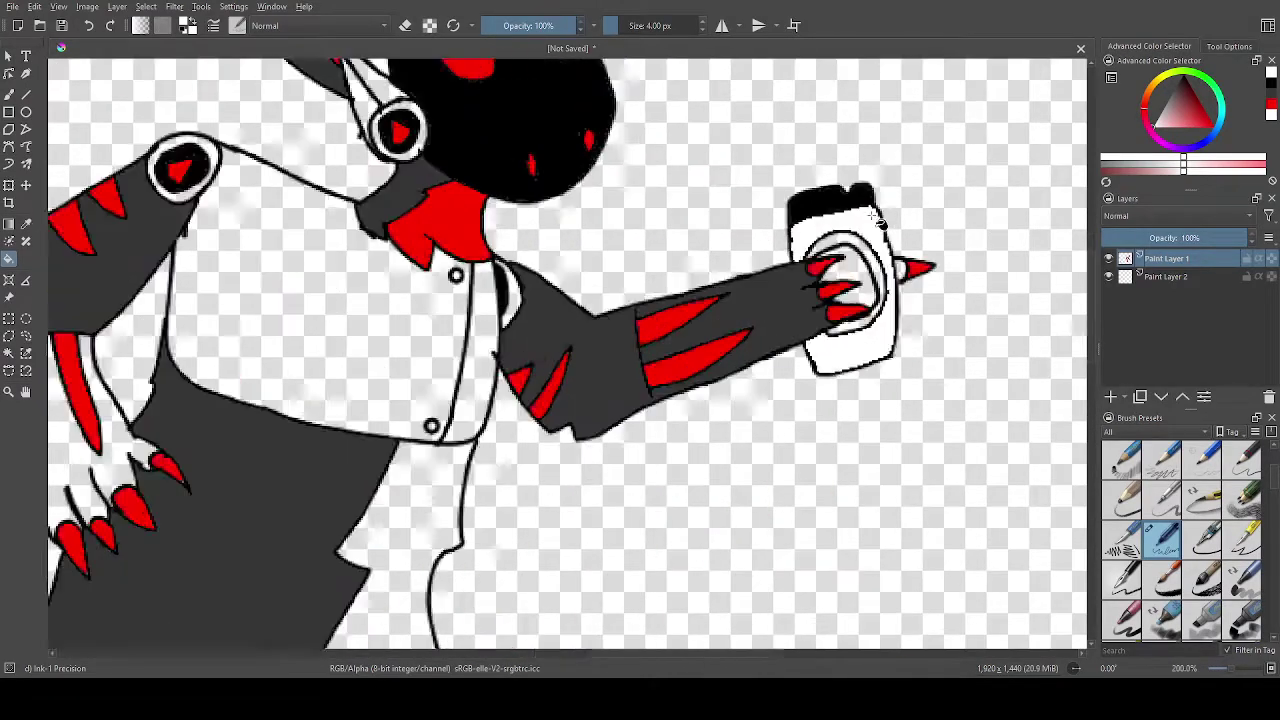
pyautogui.click(695, 393)
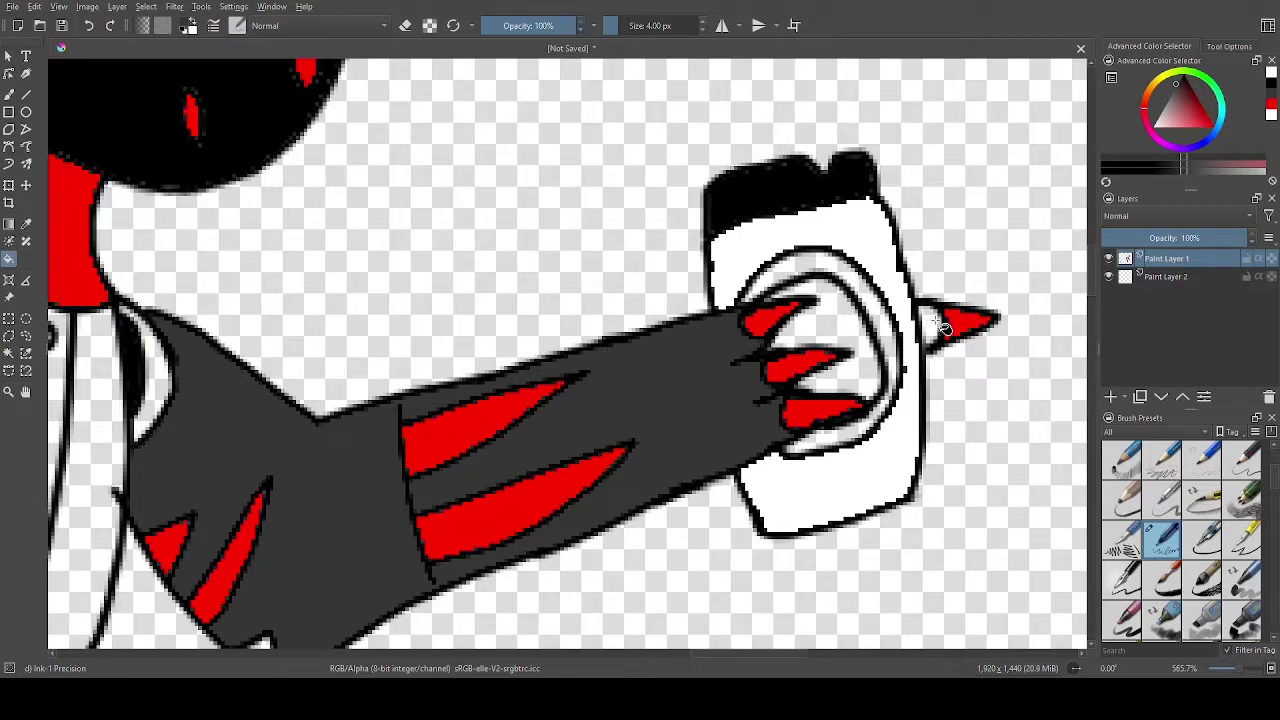
pyautogui.click(933, 330)
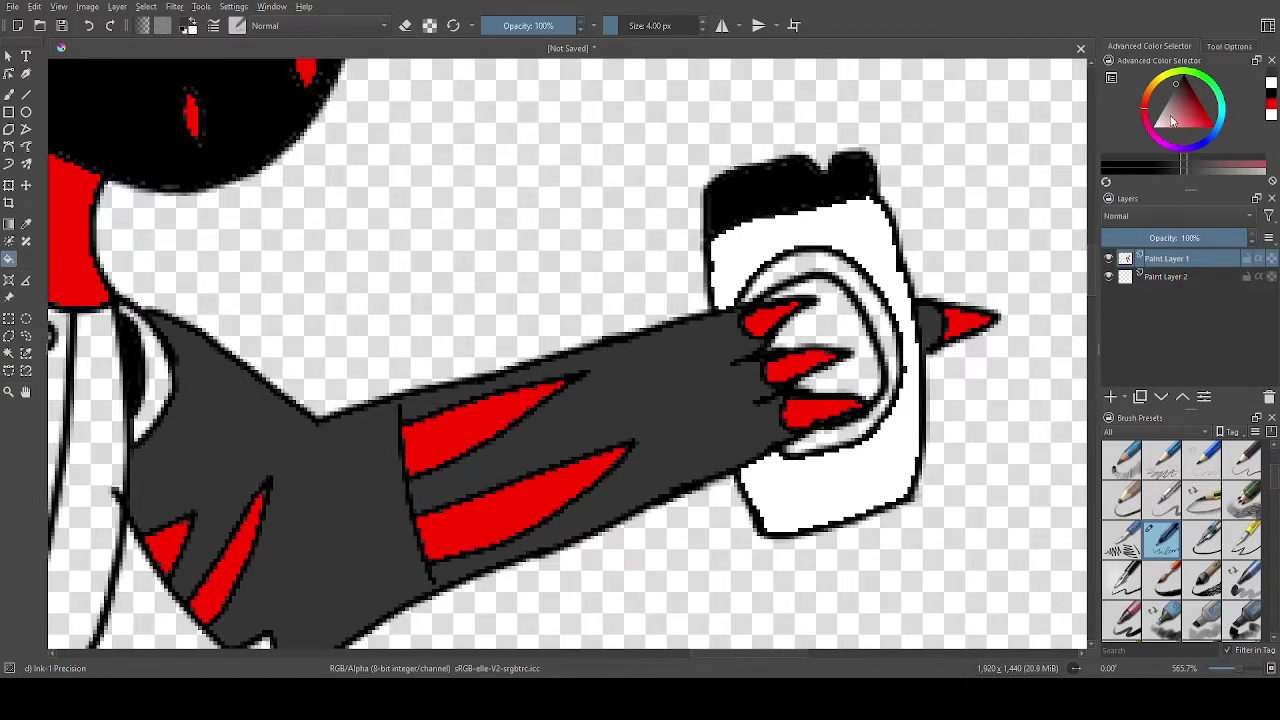
# Fill the centre of the cup's round emblem green and its surrounding ring brown.
pyautogui.moveTo(1173, 120); pyautogui.dragTo(1183, 76)
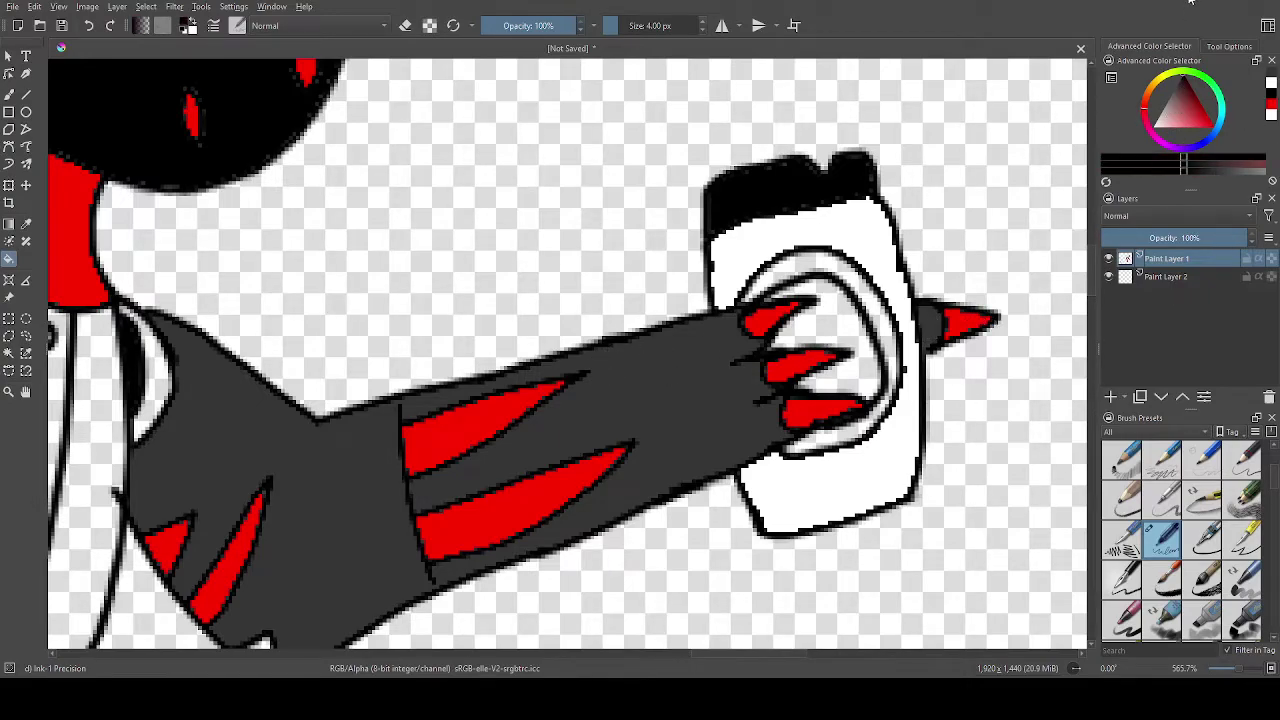
pyautogui.click(1213, 88)
pyautogui.click(862, 384)
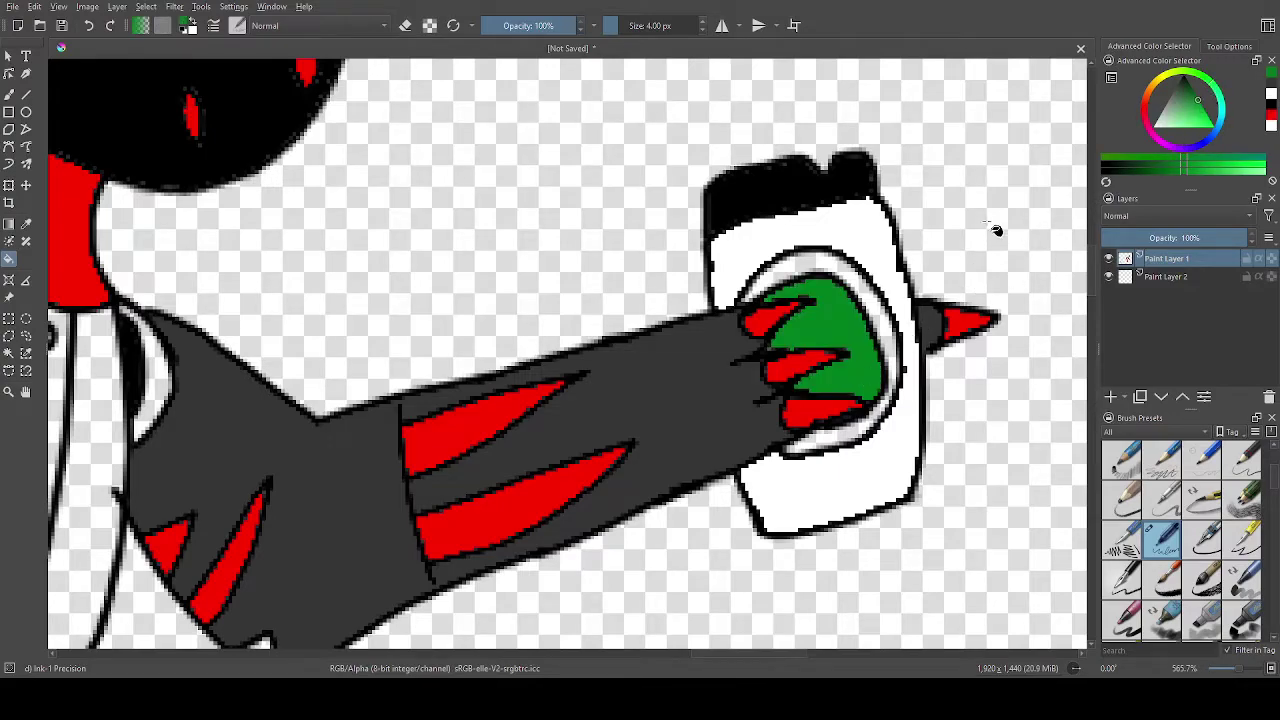
pyautogui.click(1151, 95)
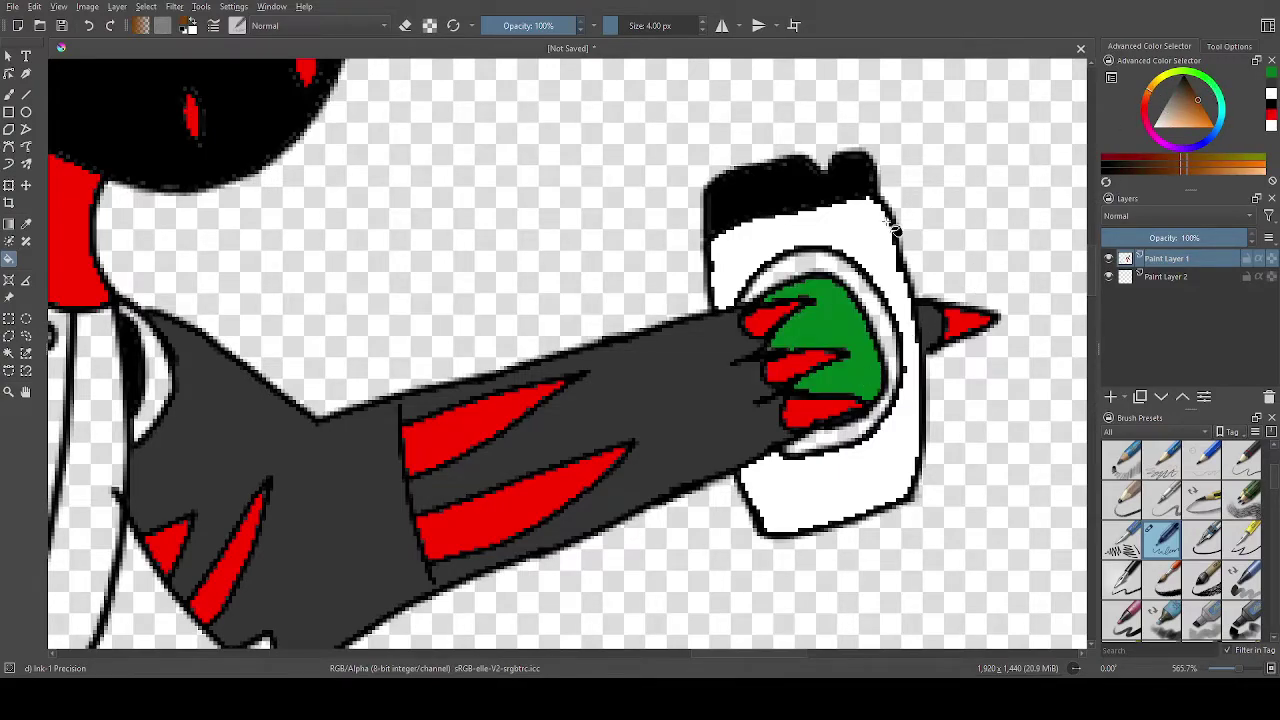
pyautogui.click(865, 300)
# Examine the cup's new colours against the rest of the character.
pyautogui.scroll(-10, 865, 300)
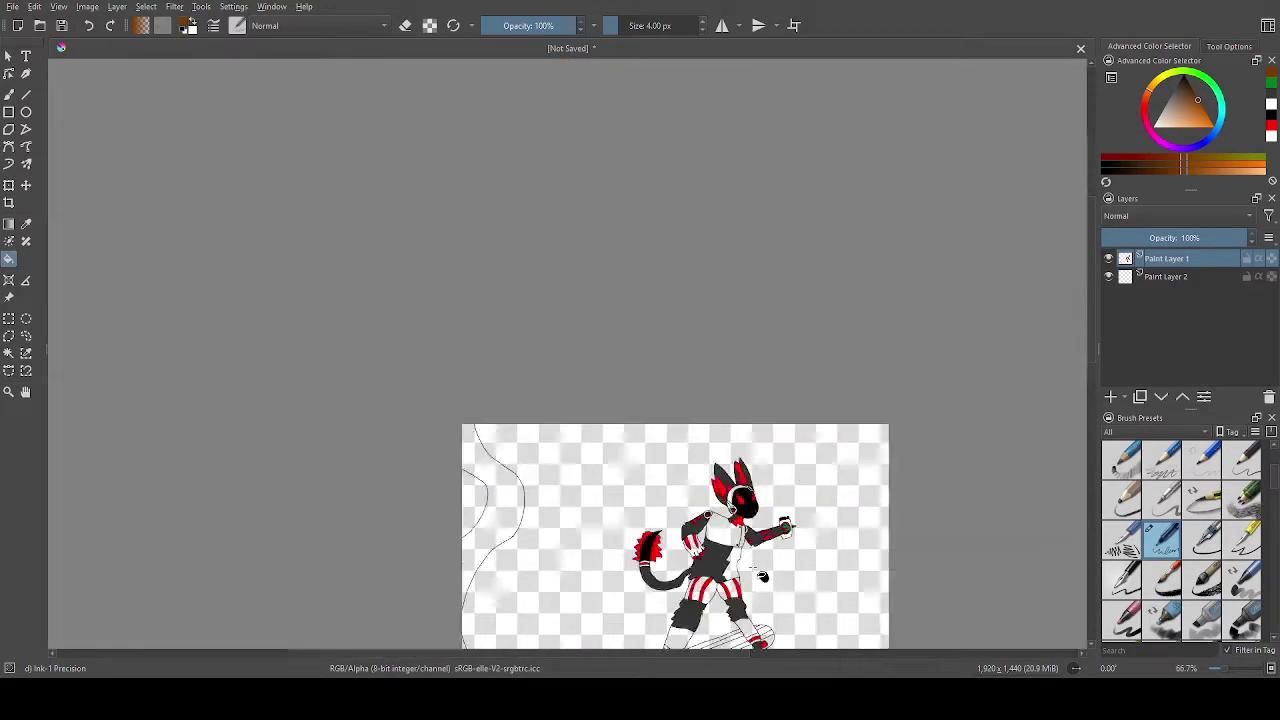
pyautogui.scroll(-6, 725, 566)
pyautogui.scroll(8, 730, 568)
pyautogui.scroll(-4, 789, 364)
pyautogui.scroll(3, 791, 240)
pyautogui.scroll(3, 848, 325)
pyautogui.scroll(-4, 848, 325)
pyautogui.scroll(1, 840, 380)
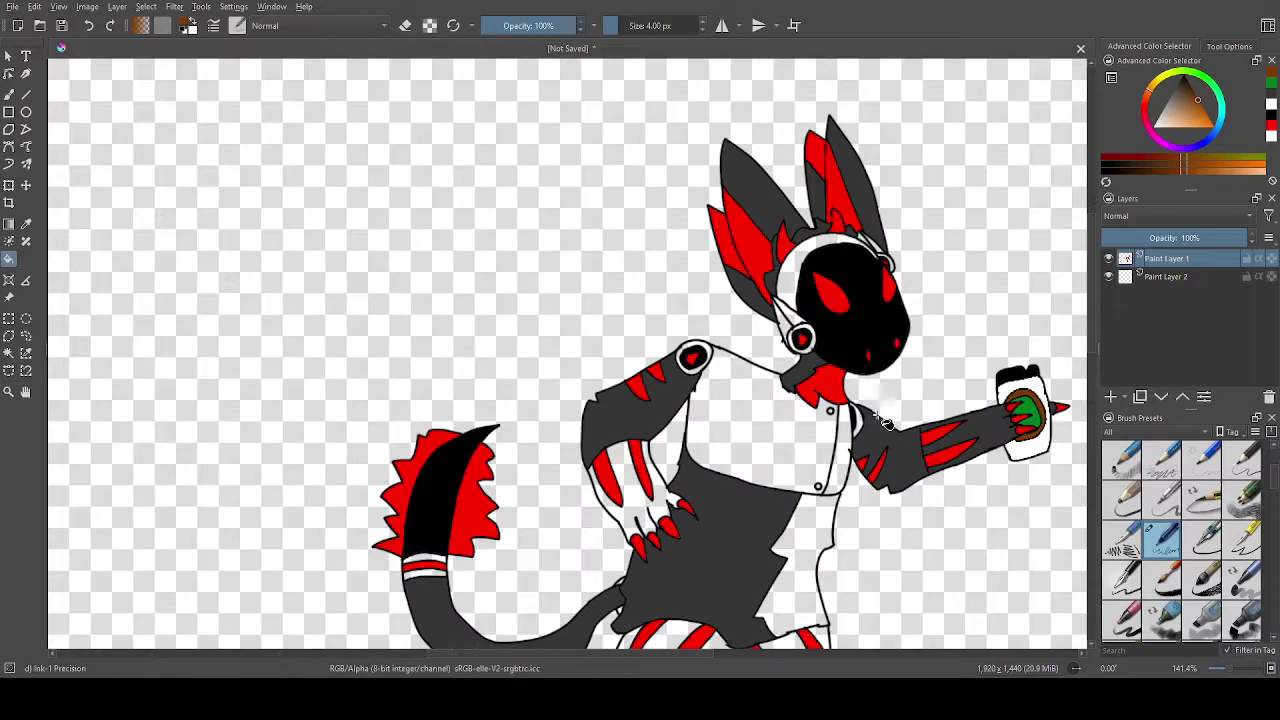
# Undo the brown ring, green emblem and dark grey thumb fills at the cup.
pyautogui.scroll(2, 1015, 410)
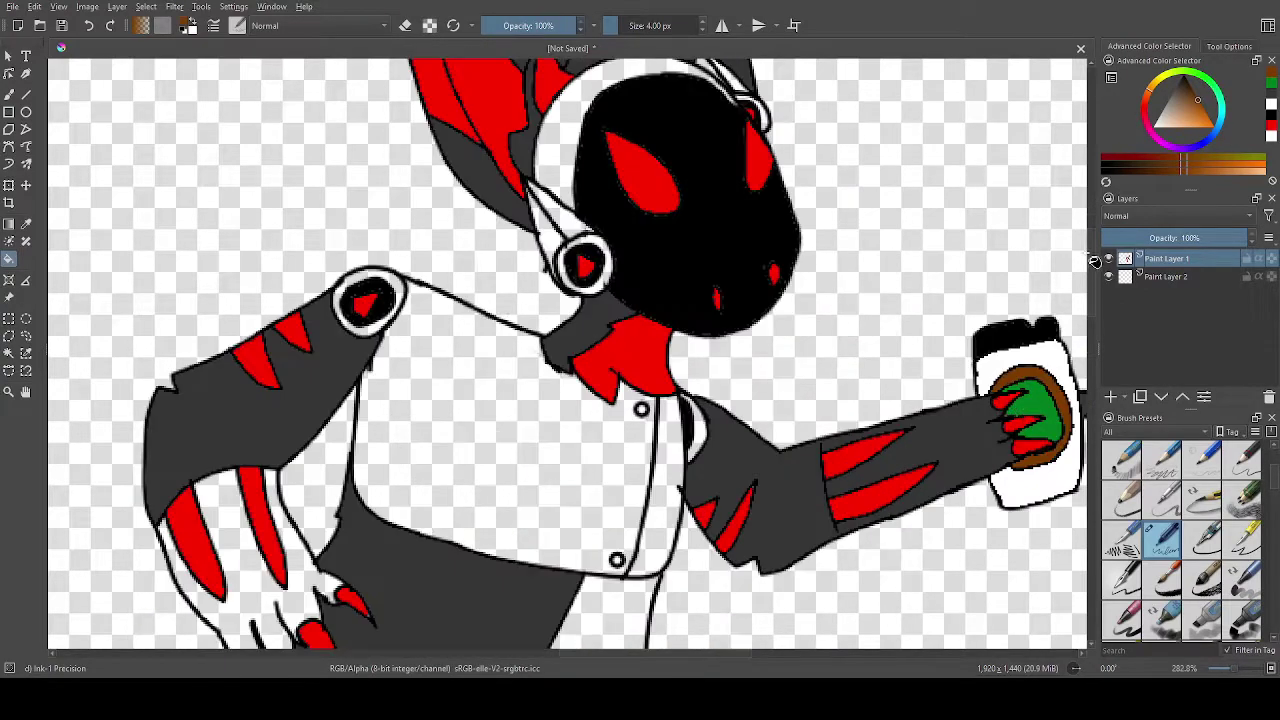
pyautogui.hotkey('ctrl', 'z')
pyautogui.hotkey('ctrl', 'z')
pyautogui.hotkey('ctrl', 'z')
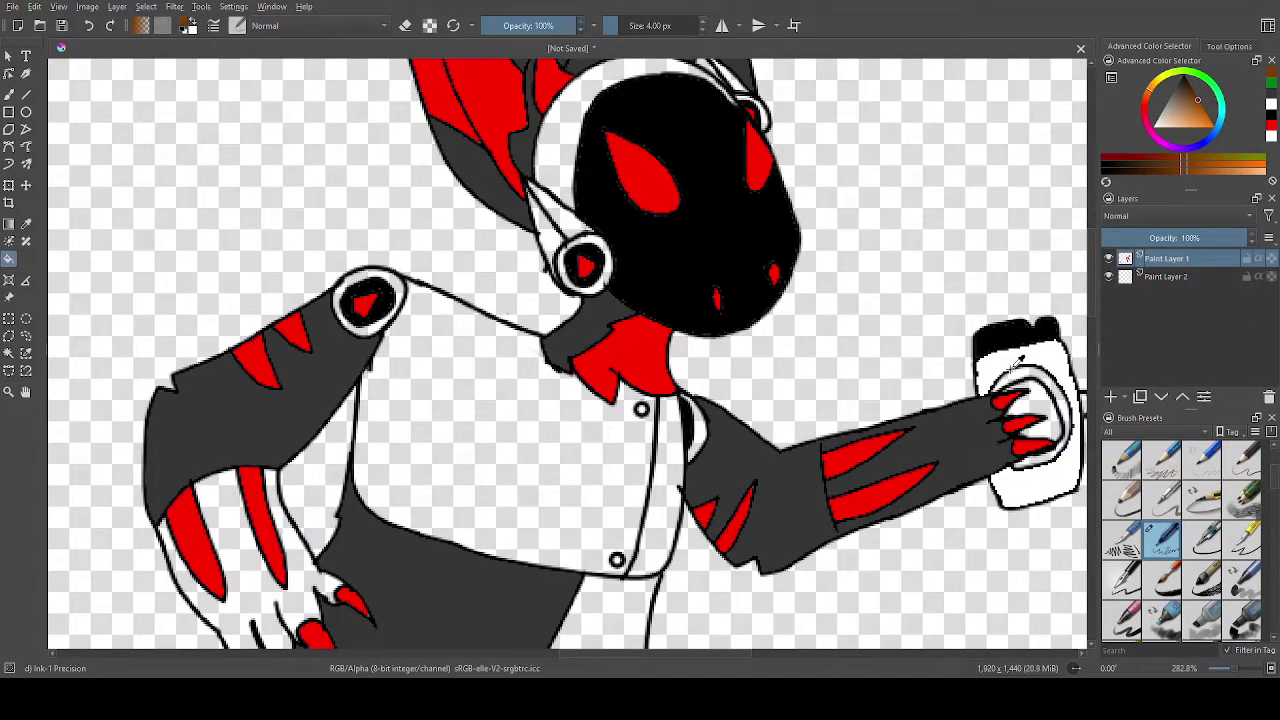
# Undo the cup's black and white fills and the dark grey fills on the torso, outstretched arm and leg fur.
pyautogui.hotkey('ctrl', 'z')
pyautogui.scroll(-4, 932, 420)
pyautogui.hotkey('ctrl', 'z')
pyautogui.hotkey('ctrl', 'z')
pyautogui.hotkey('ctrl', 'z')
pyautogui.hotkey('ctrl', 'z')
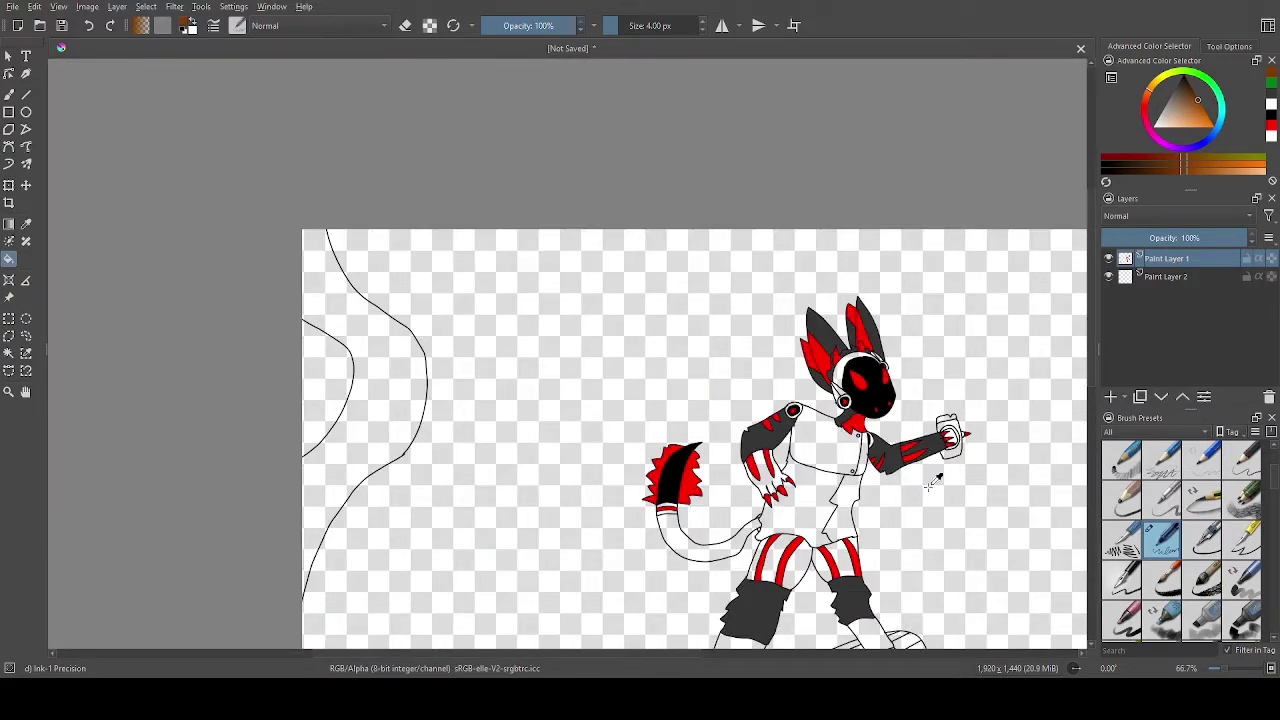
pyautogui.scroll(1, 662, 431)
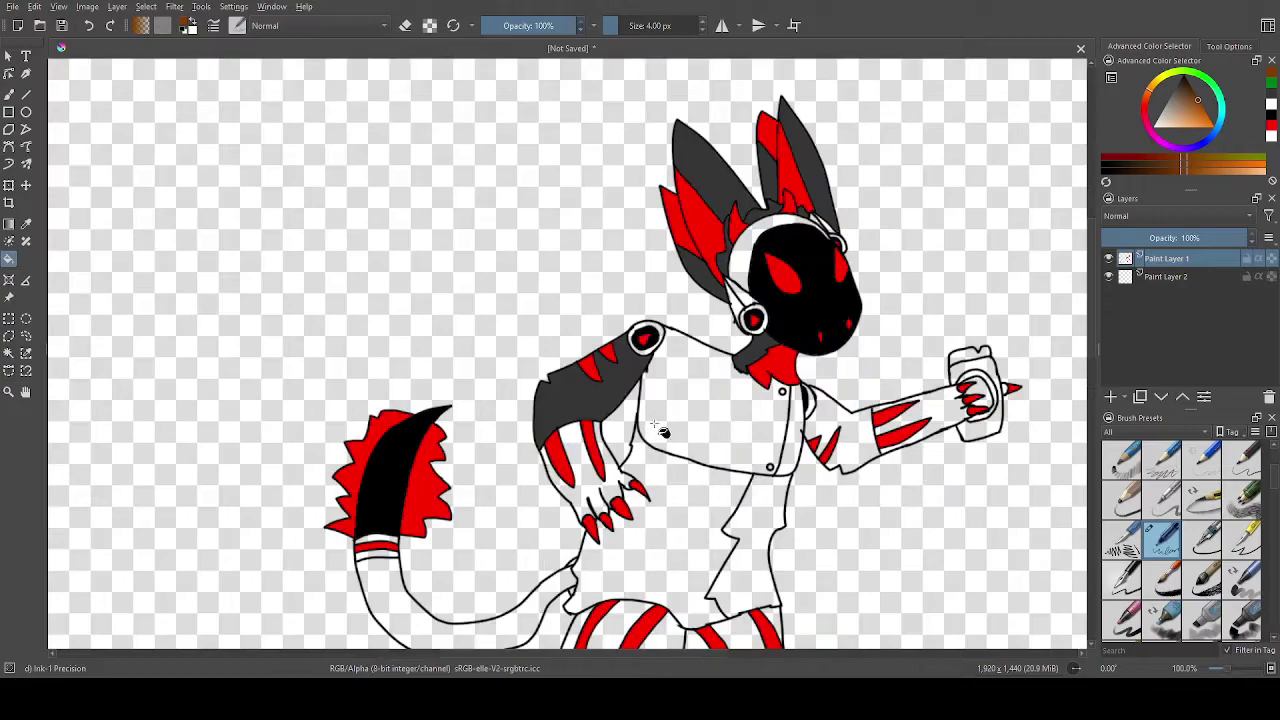
# Sample dark grey from the bent upper arm and fill the torso below the chest plate with it.
pyautogui.keyDown('ctrl'); pyautogui.click(580, 404); pyautogui.keyUp('ctrl')
pyautogui.click(700, 490)
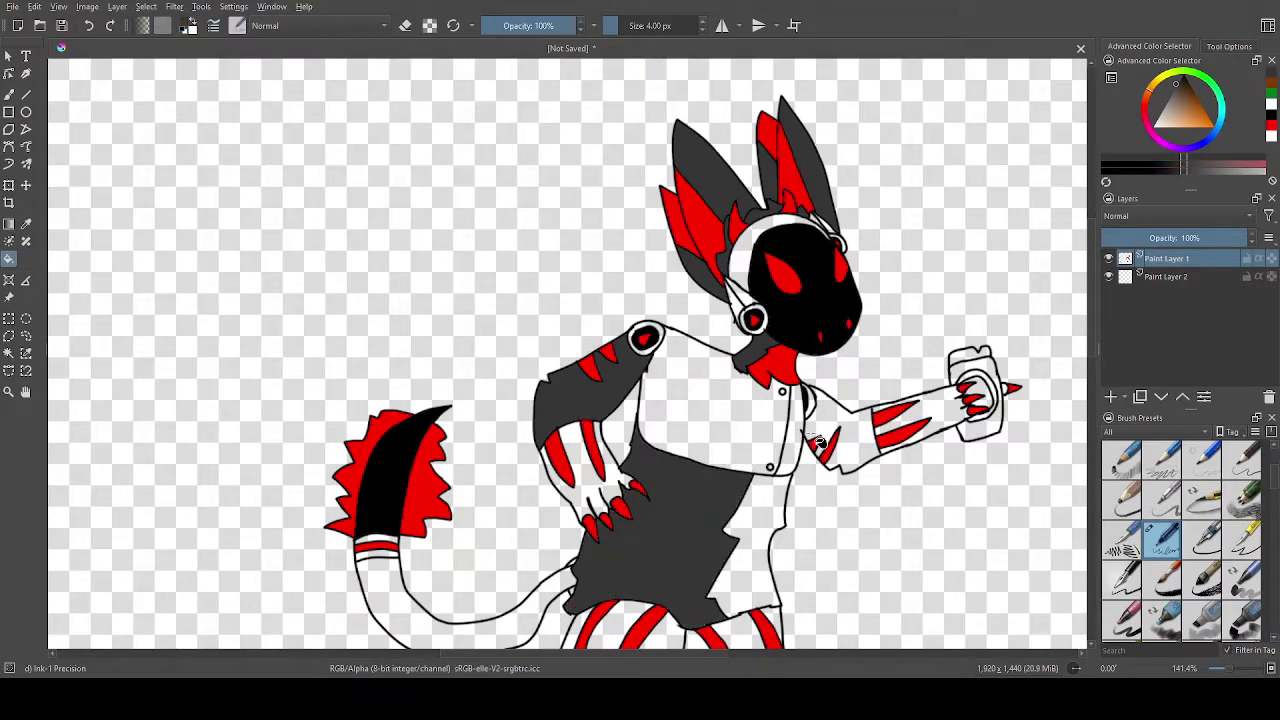
# Try a dark grey fill across the whole outstretched arm and the tail.
pyautogui.click(847, 430)
pyautogui.click(520, 630)
pyautogui.scroll(-5, 830, 465)
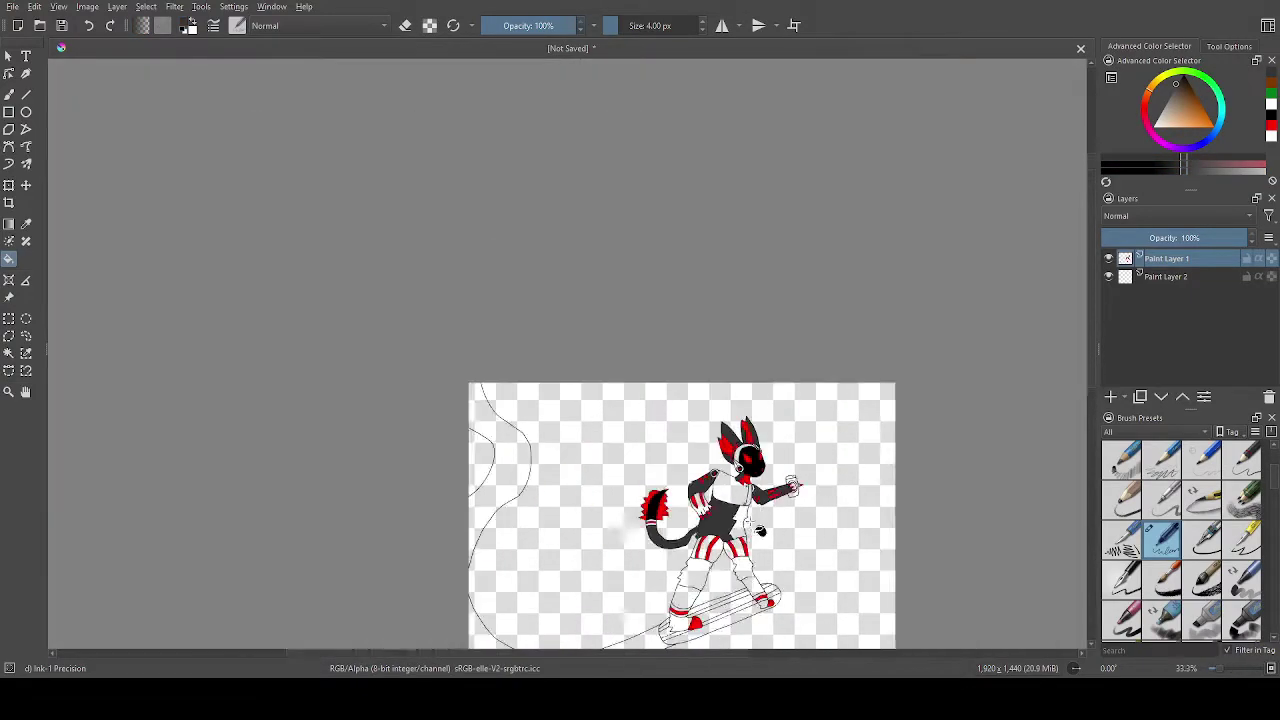
pyautogui.scroll(6, 830, 465)
pyautogui.scroll(3, 995, 366)
pyautogui.scroll(-4, 472, 492)
pyautogui.scroll(4, 472, 492)
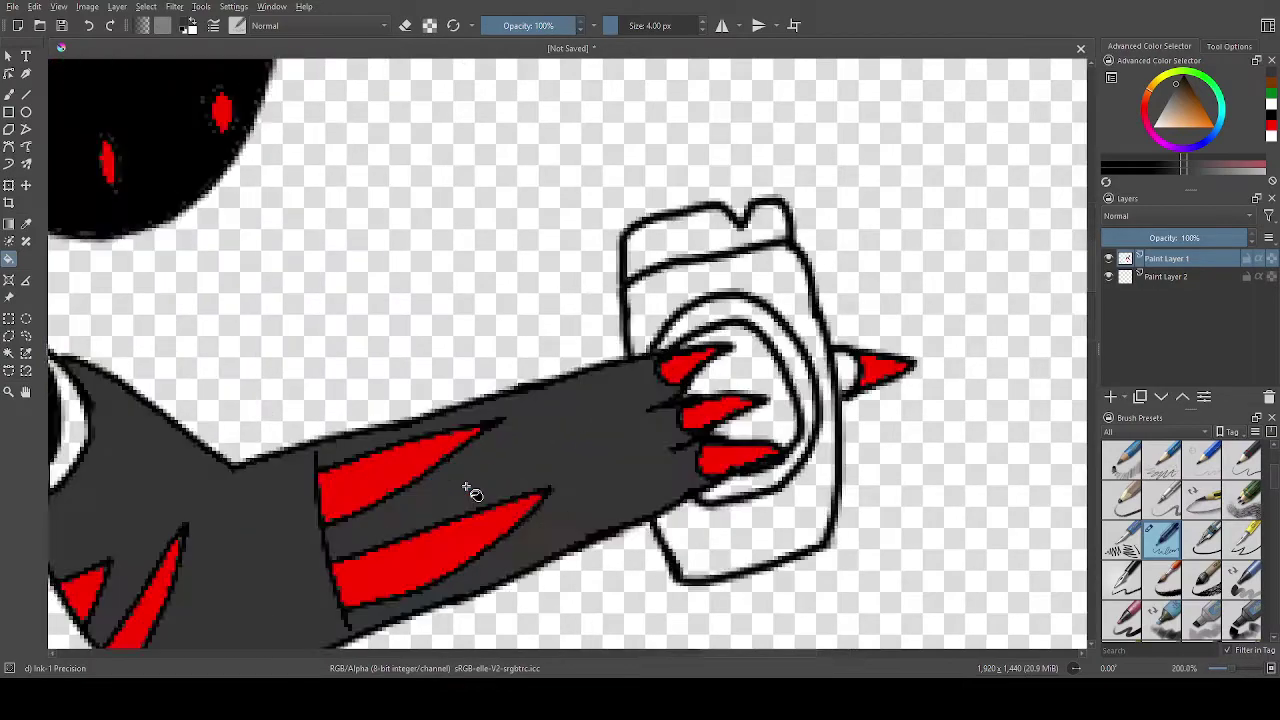
pyautogui.hotkey('ctrl', 'z')
pyautogui.scroll(2, 467, 481)
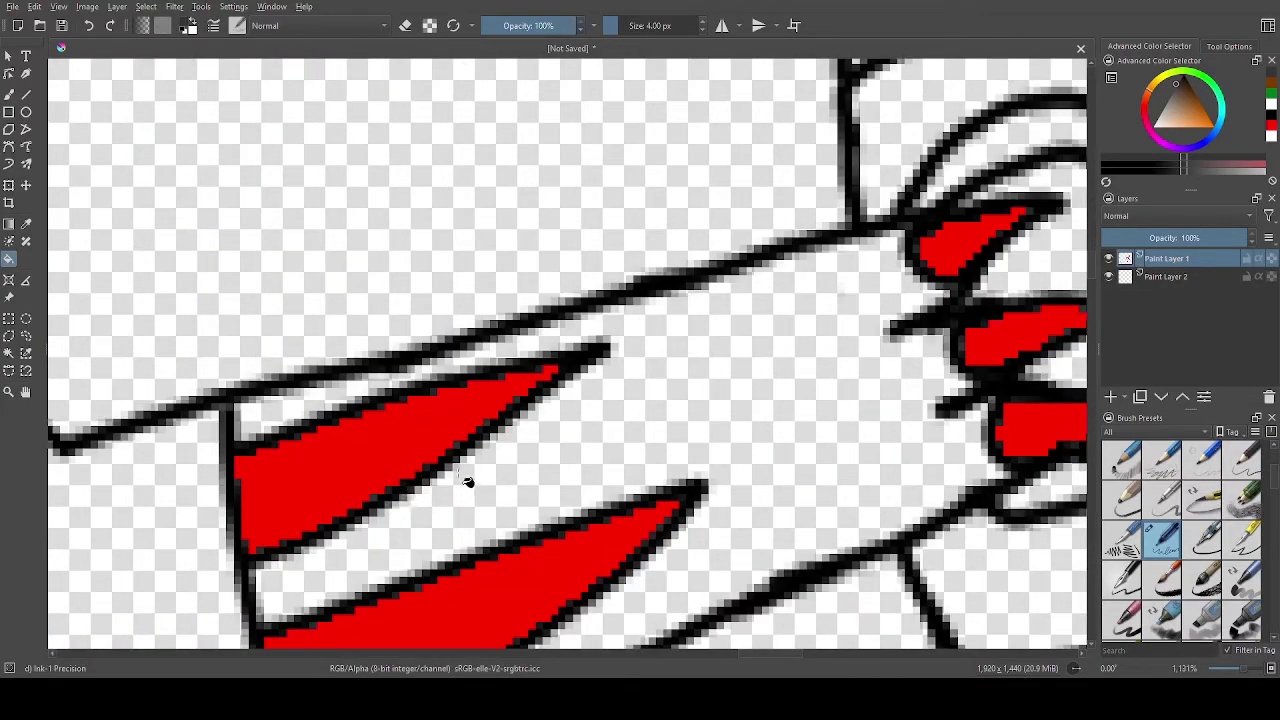
# Brush dark grey along the line separating the outstretched upper arm from the striped forearm to close its gaps.
pyautogui.press('b')
pyautogui.scroll(-2, 125, 440)
pyautogui.moveTo(212, 405); pyautogui.dragTo(200, 560)
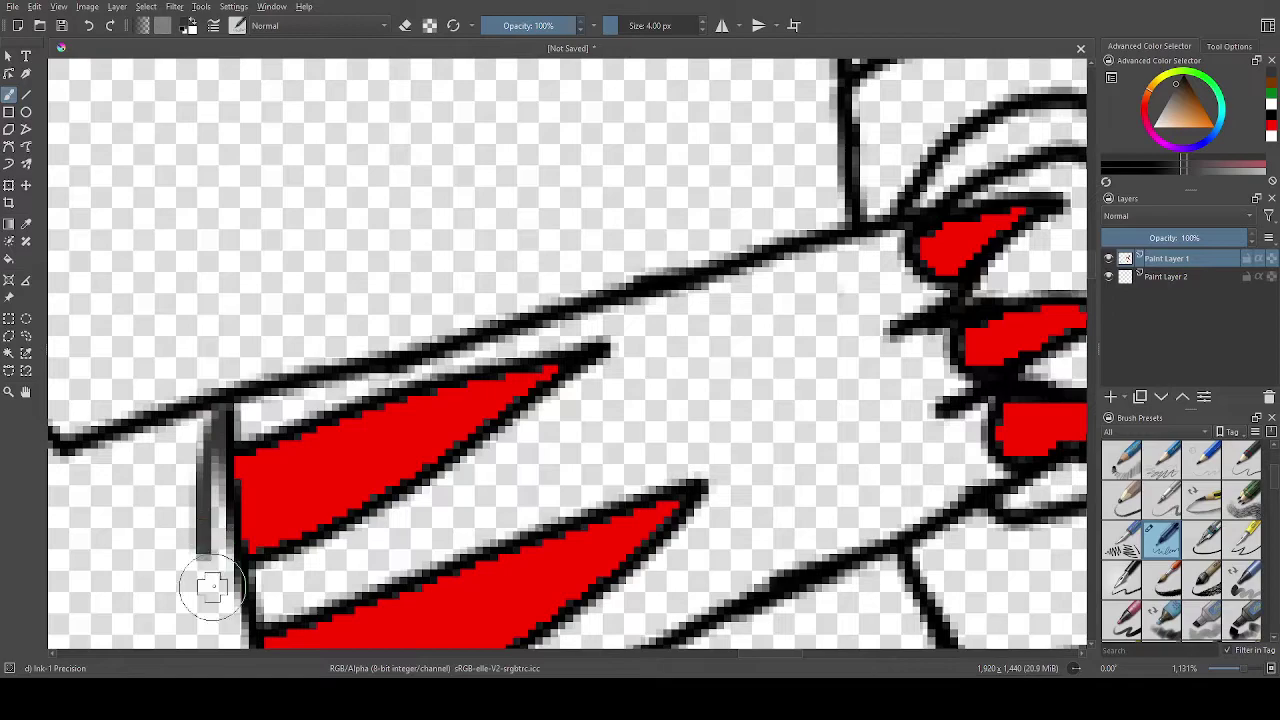
pyautogui.scroll(-5, 195, 558)
pyautogui.scroll(5, 165, 557)
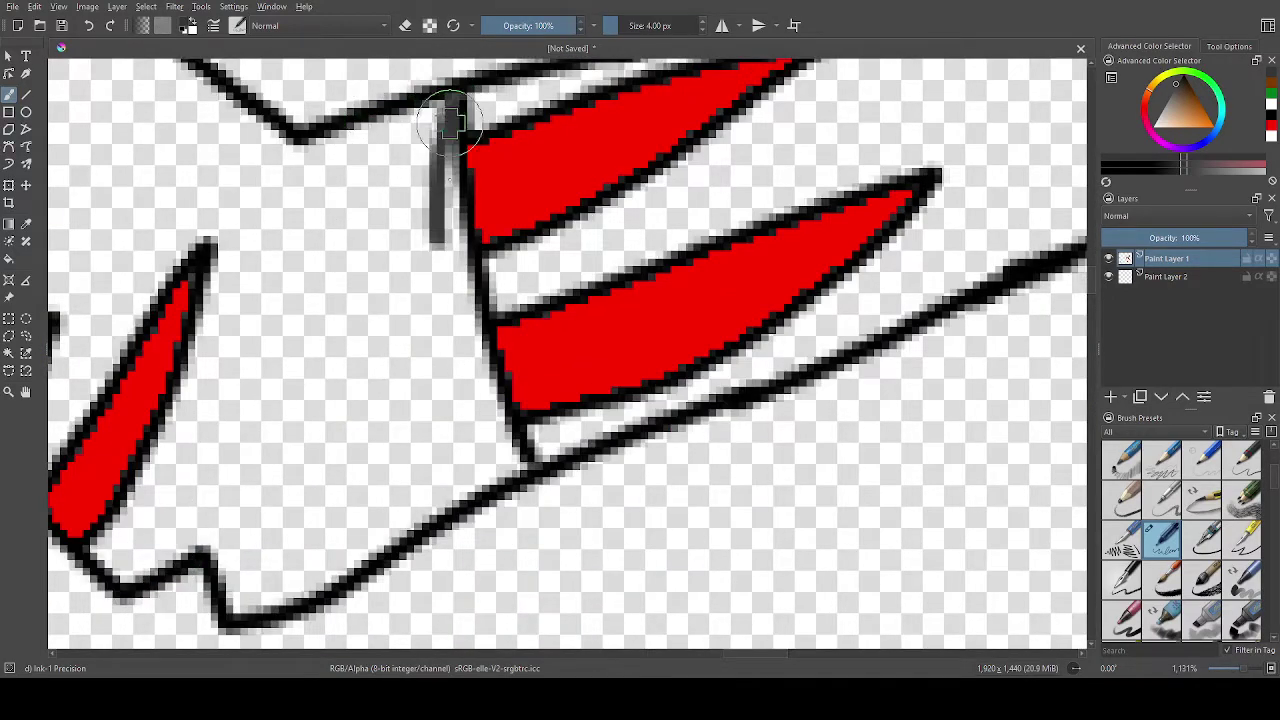
pyautogui.moveTo(462, 228); pyautogui.dragTo(520, 460)
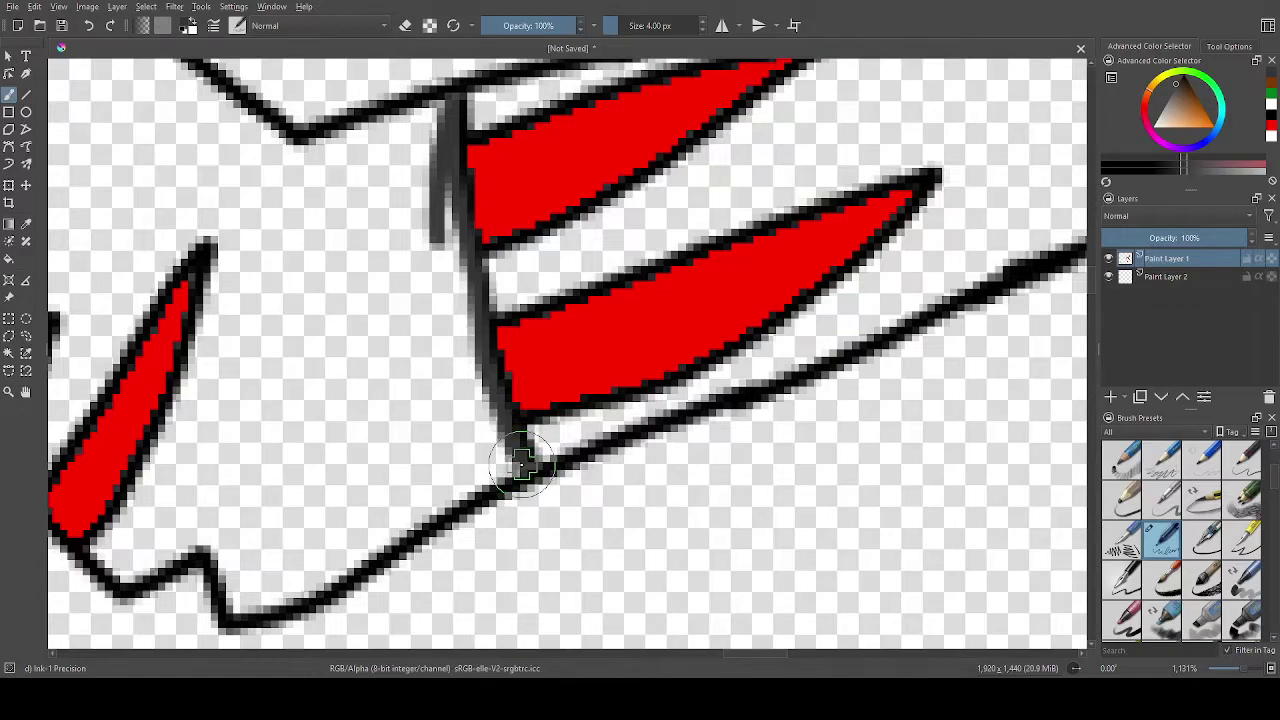
# Fill the outstretched upper arm dark grey and touch up the specks left beside the forearm line.
pyautogui.press('f')
pyautogui.click(467, 446)
pyautogui.scroll(-5, 460, 443)
pyautogui.scroll(3, 587, 318)
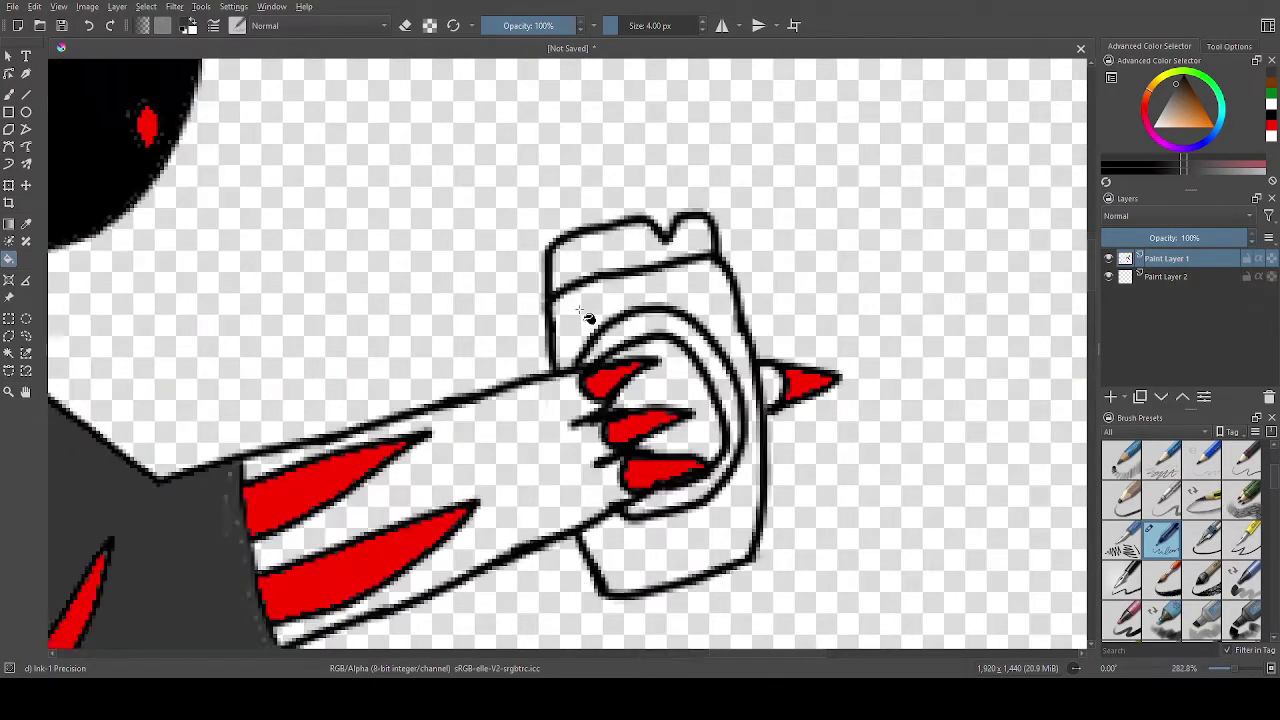
pyautogui.scroll(3, 176, 518)
pyautogui.press('b')
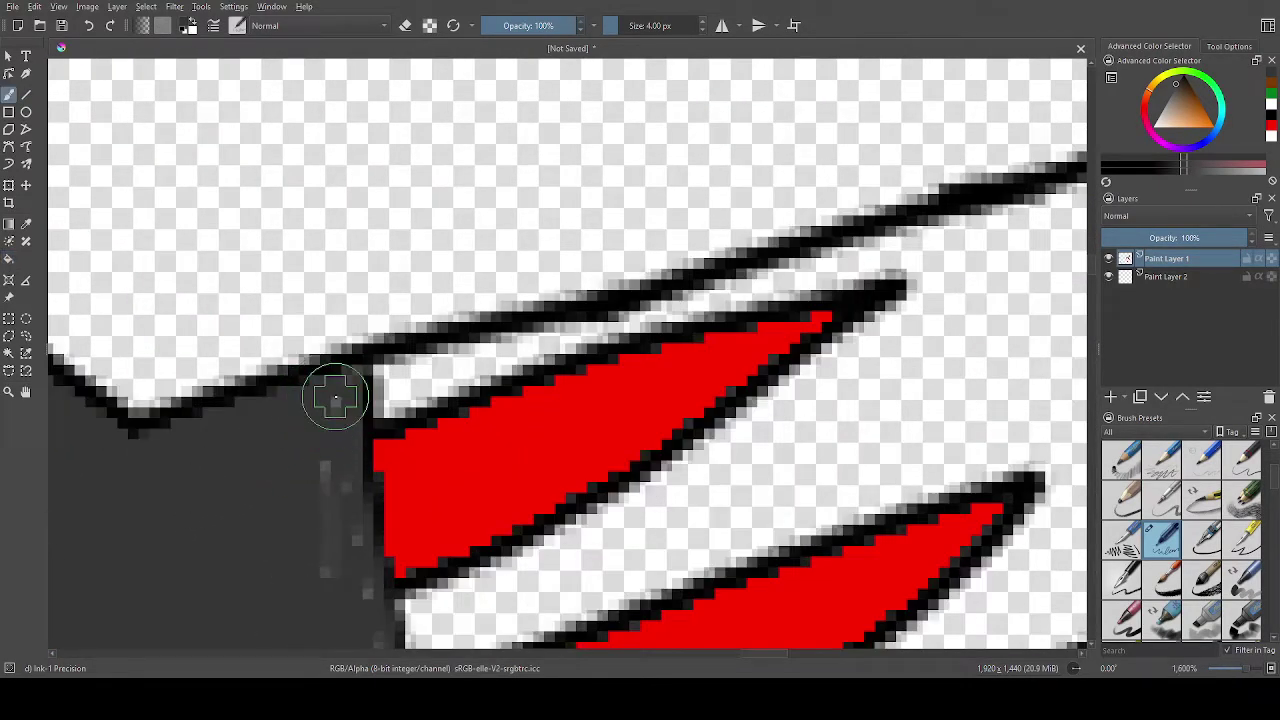
pyautogui.scroll(-7, 329, 457)
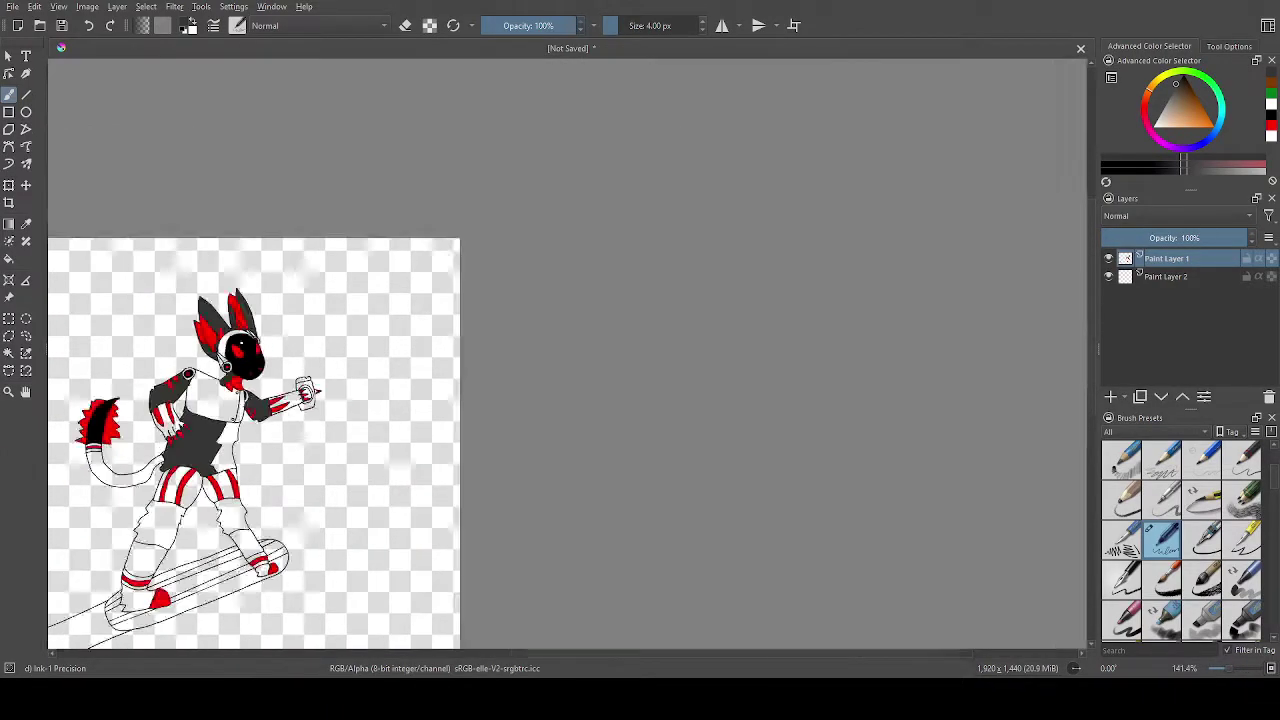
# Fill the tail between its striped band and the body dark grey.
pyautogui.scroll(-1, 242, 343)
pyautogui.scroll(3, 199, 400)
pyautogui.press('f')
pyautogui.click(141, 503)
pyautogui.scroll(-5, 245, 424)
pyautogui.scroll(4, 258, 436)
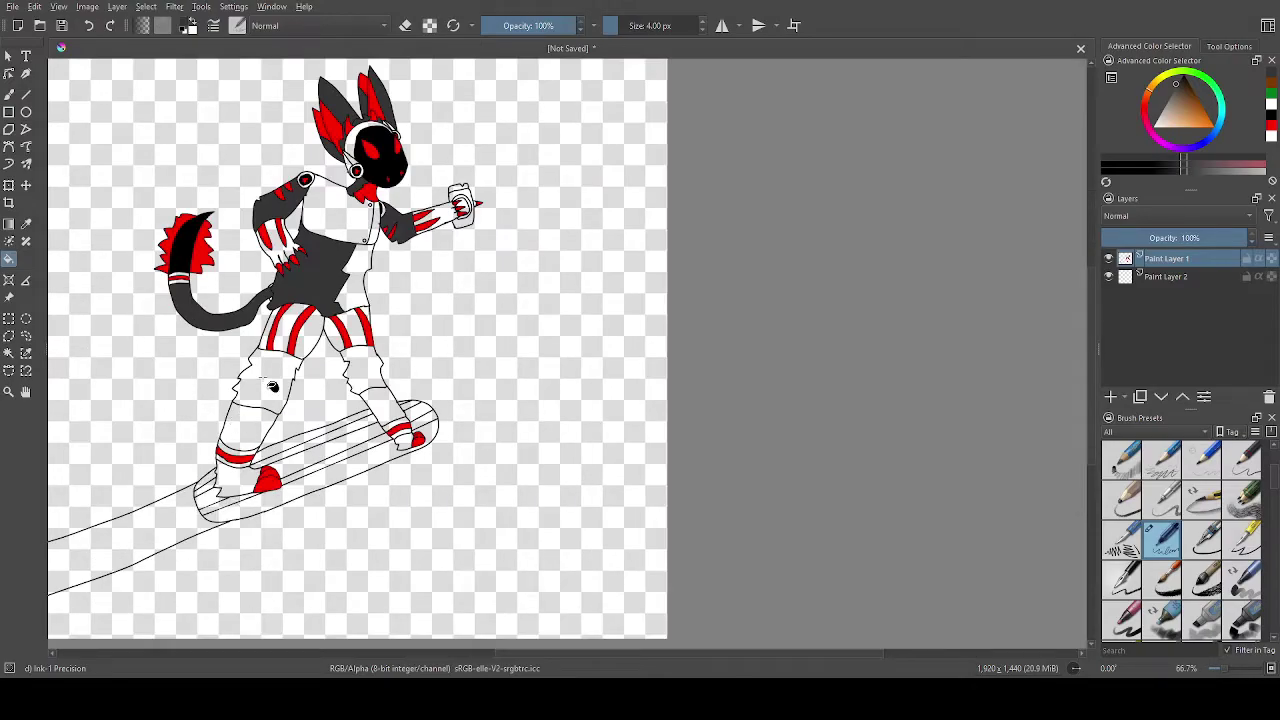
# Fill the jagged fur around both knees and both feet behind the red toes dark grey.
pyautogui.click(272, 387)
pyautogui.click(372, 380)
pyautogui.click(413, 449)
pyautogui.click(254, 490)
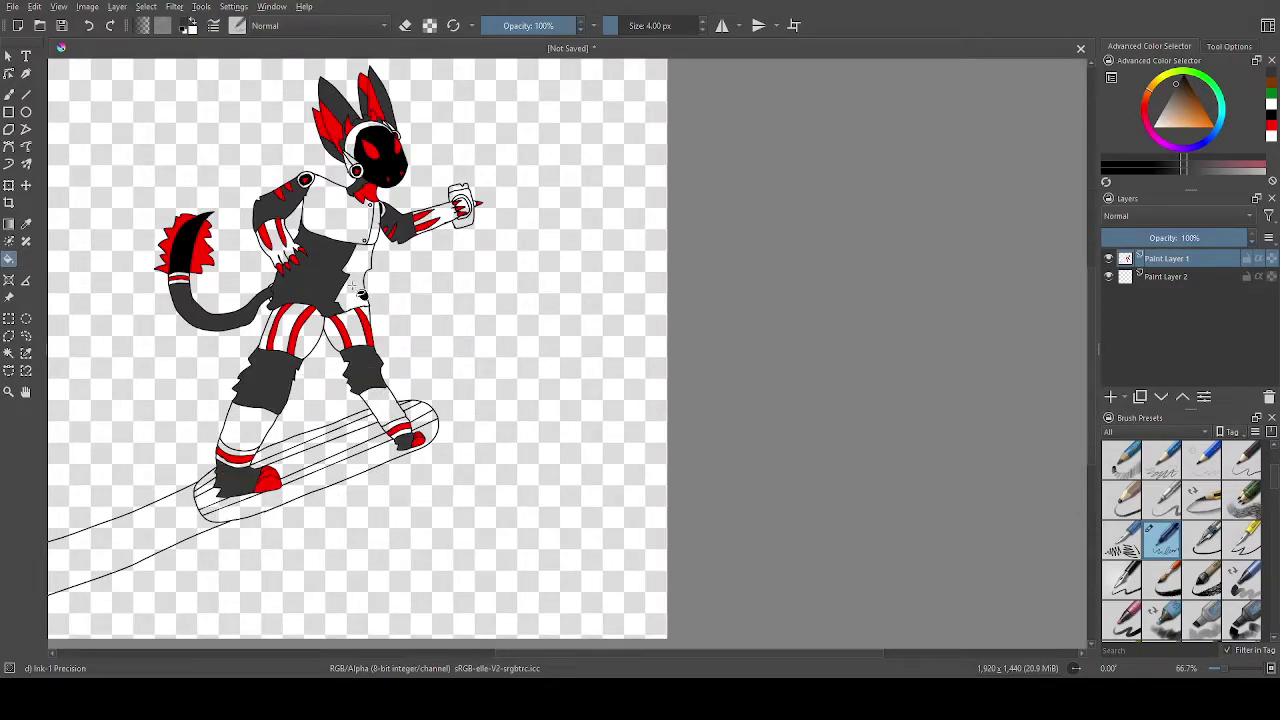
# Mix a muted blue-grey and fill the chest plate, including its narrow side strip.
pyautogui.scroll(-1, 310, 130)
pyautogui.scroll(3, 304, 113)
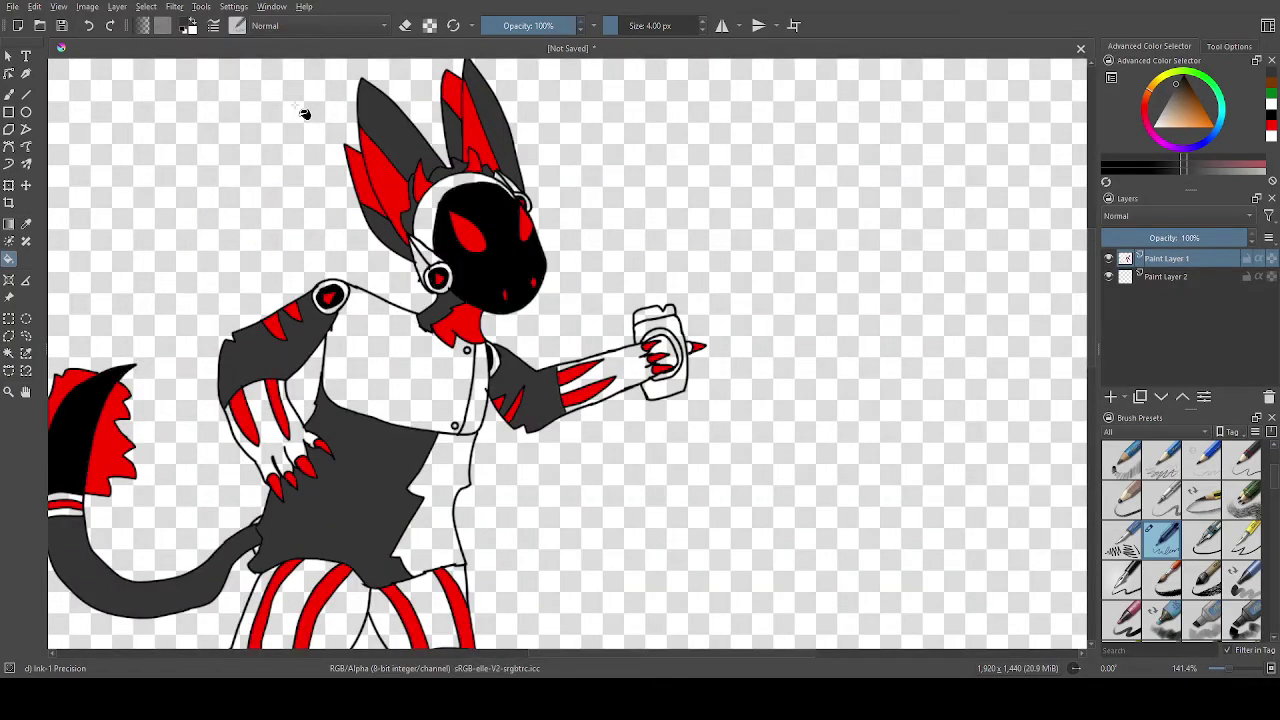
pyautogui.scroll(-1, 304, 113)
pyautogui.scroll(1, 304, 113)
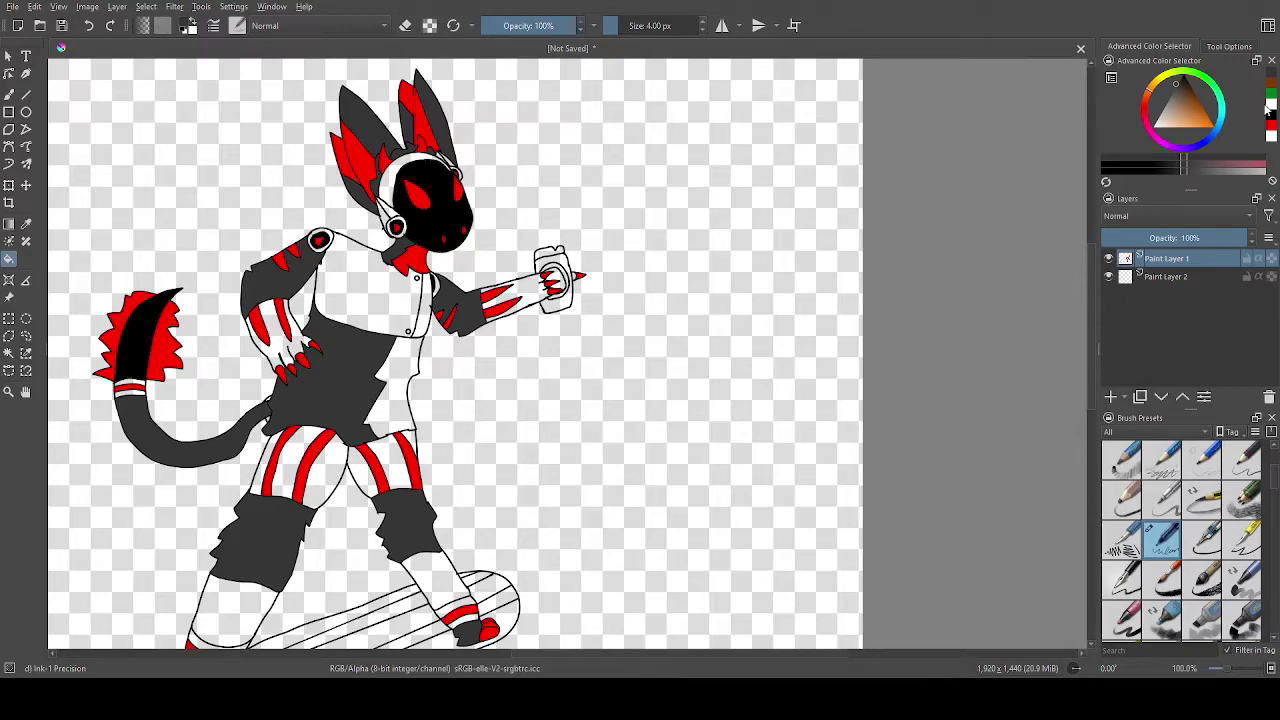
pyautogui.click(1214, 143)
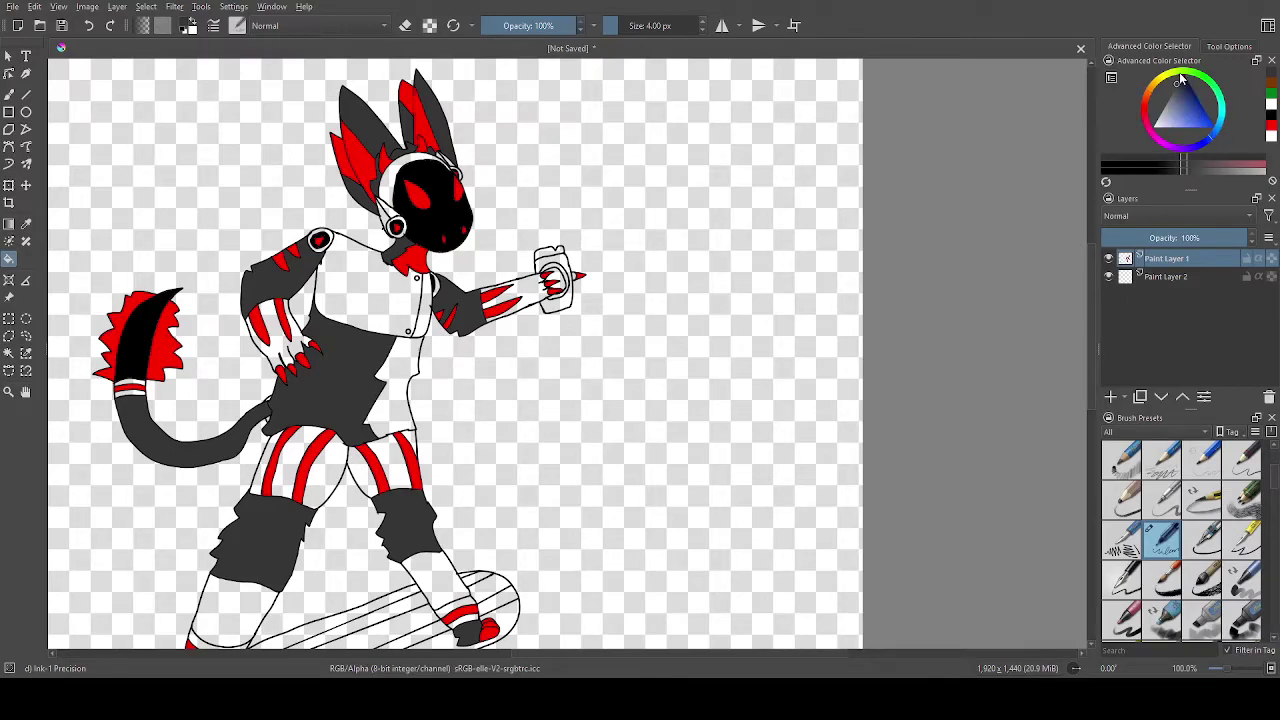
pyautogui.moveTo(1180, 82); pyautogui.dragTo(1170, 108)
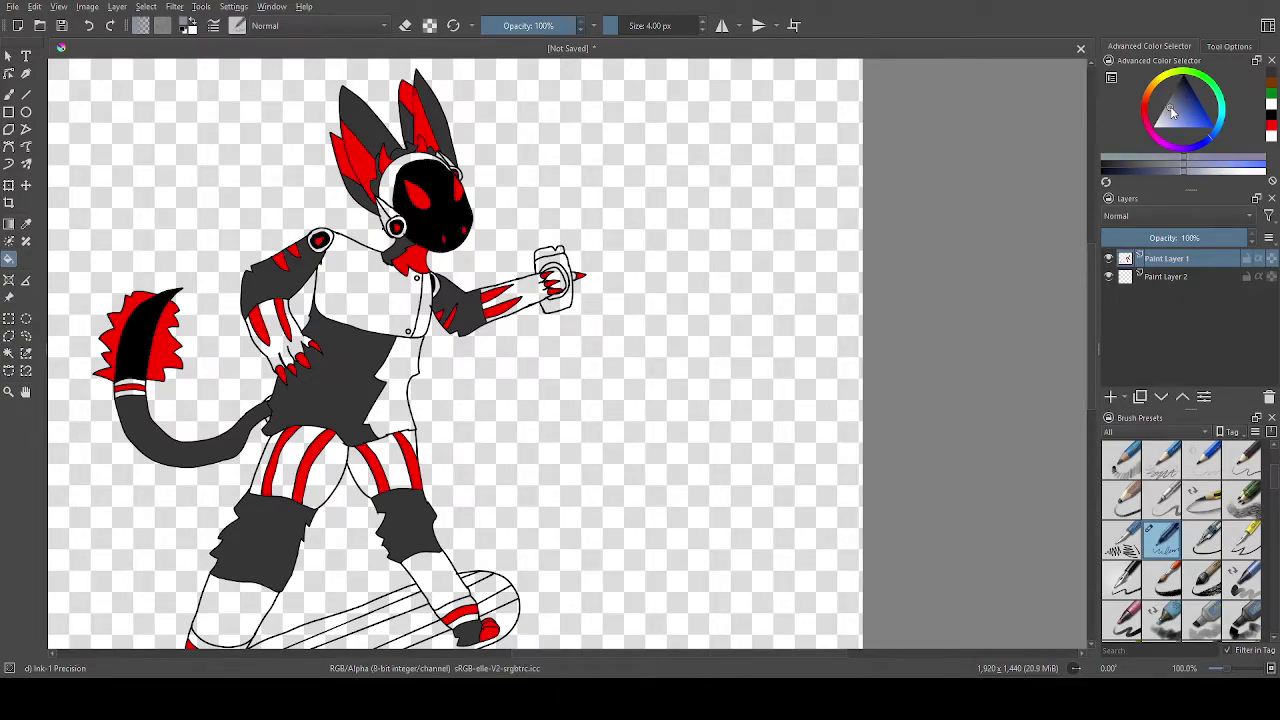
pyautogui.click(366, 324)
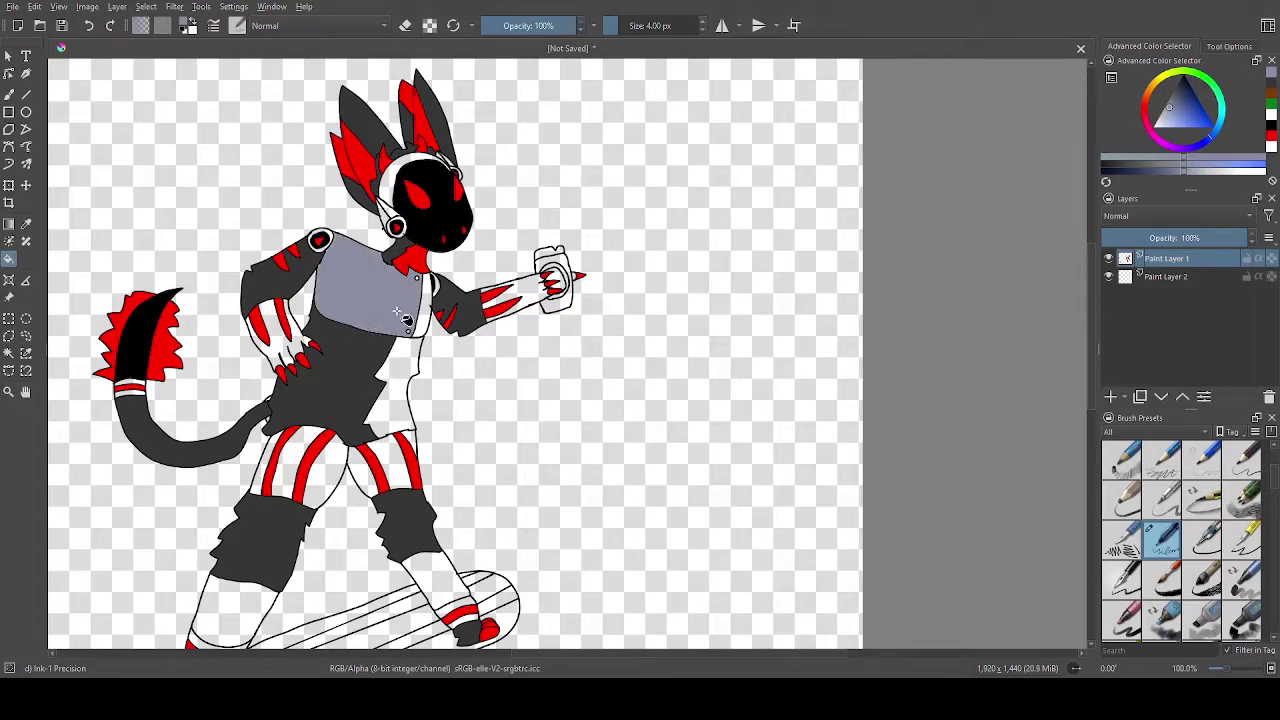
pyautogui.scroll(3, 435, 275)
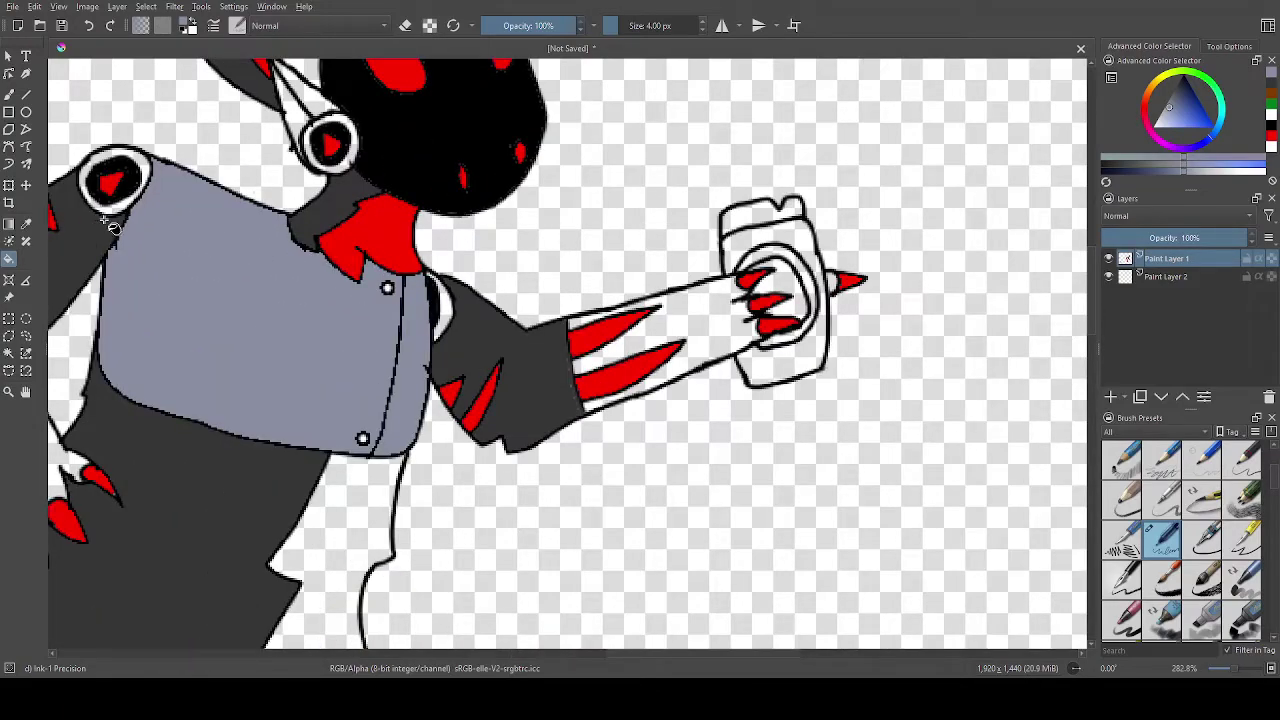
# Fill the outer rings of the shoulder joint and ear disc and the strap pieces above the disc blue-grey.
pyautogui.click(113, 213)
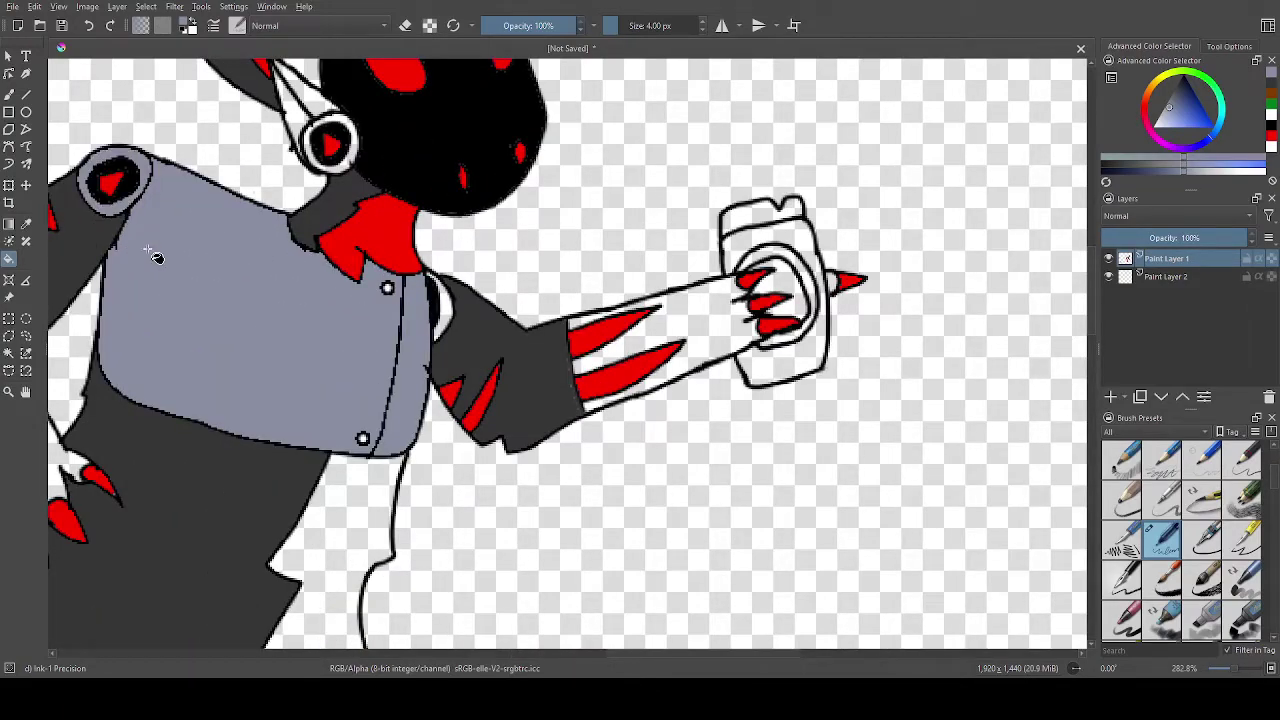
pyautogui.click(334, 128)
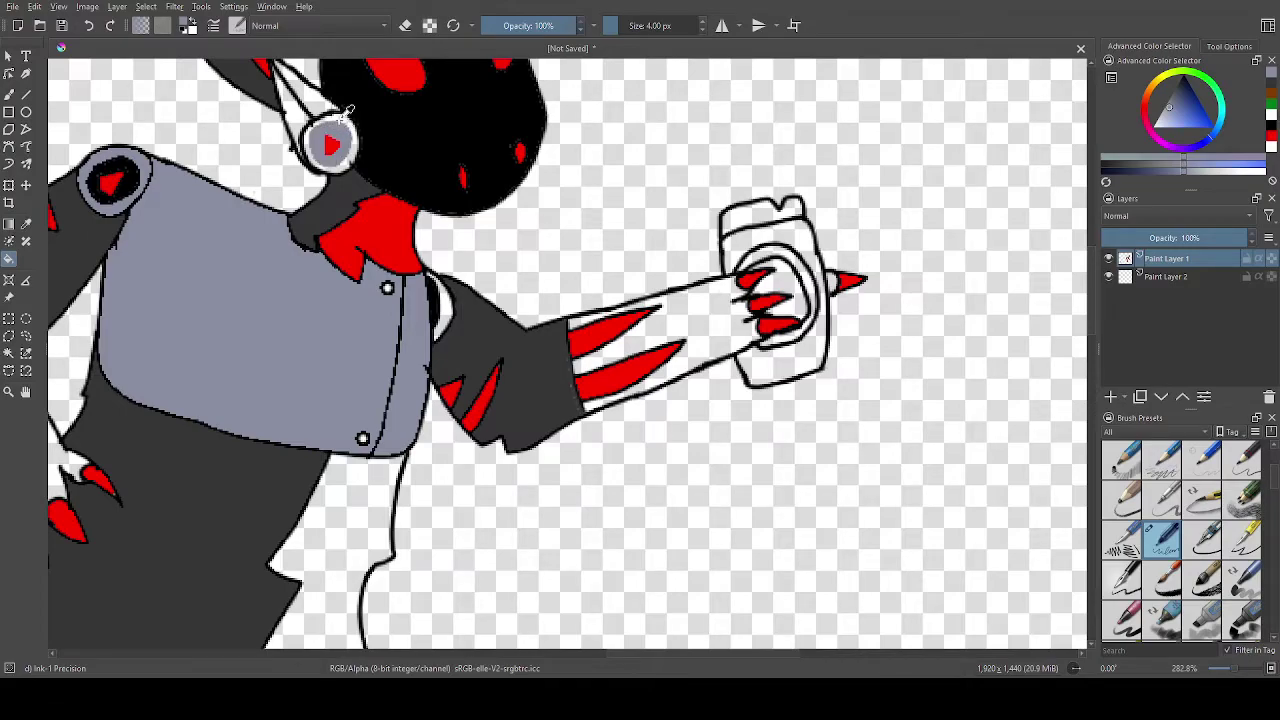
pyautogui.hotkey('ctrl', 'z')
pyautogui.click(338, 119)
pyautogui.click(313, 108)
pyautogui.click(293, 113)
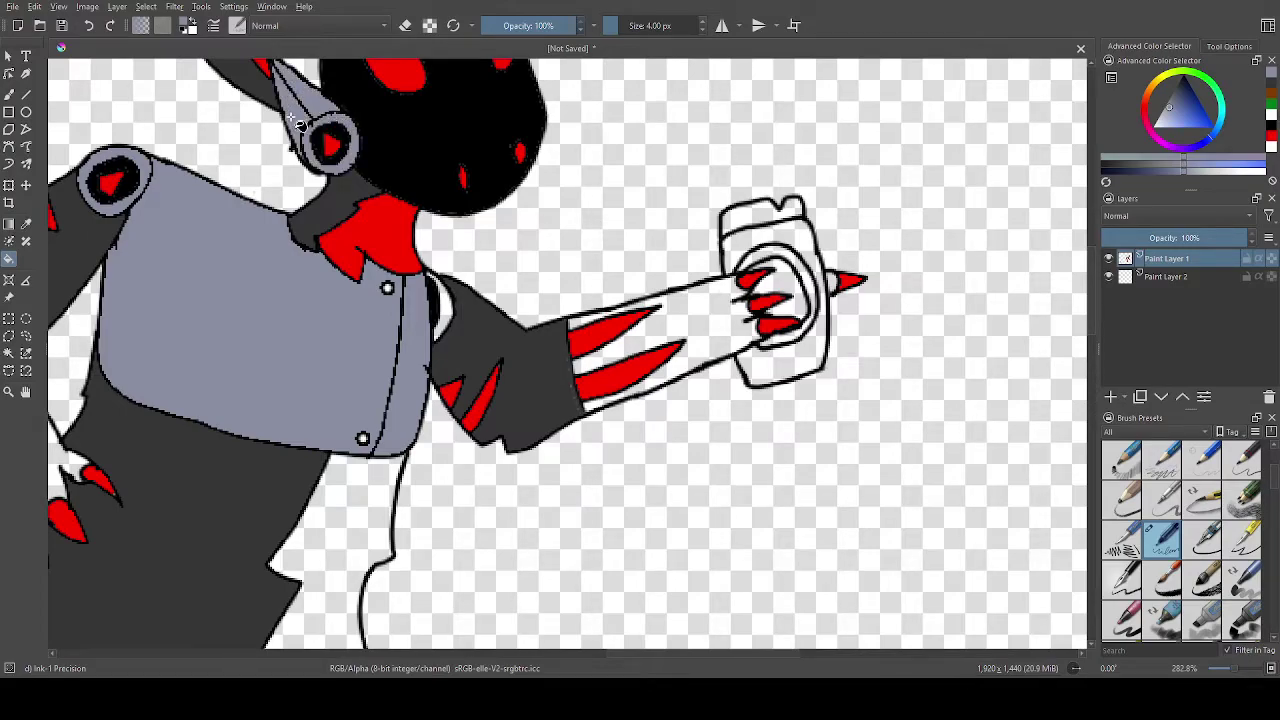
# Fill the band around the black visor and the outstretched forearm blue-grey.
pyautogui.scroll(-4, 292, 116)
pyautogui.scroll(4, 292, 106)
pyautogui.click(296, 90)
pyautogui.scroll(-5, 296, 90)
pyautogui.scroll(4, 298, 89)
pyautogui.click(596, 277)
pyautogui.scroll(1, 605, 283)
pyautogui.scroll(-6, 610, 275)
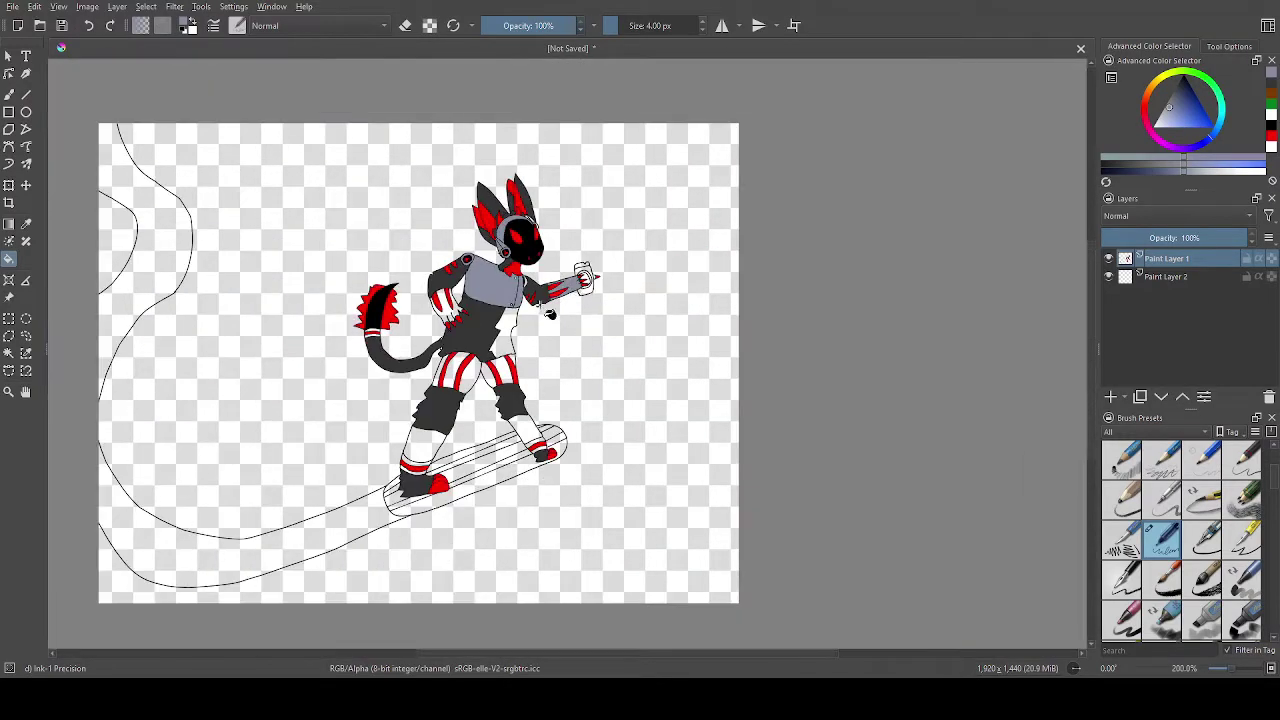
# Fill the far shoulder joint's ring and the thumb behind the cup blue-grey.
pyautogui.scroll(5, 640, 200)
pyautogui.scroll(-1, 652, 170)
pyautogui.scroll(-1, 652, 170)
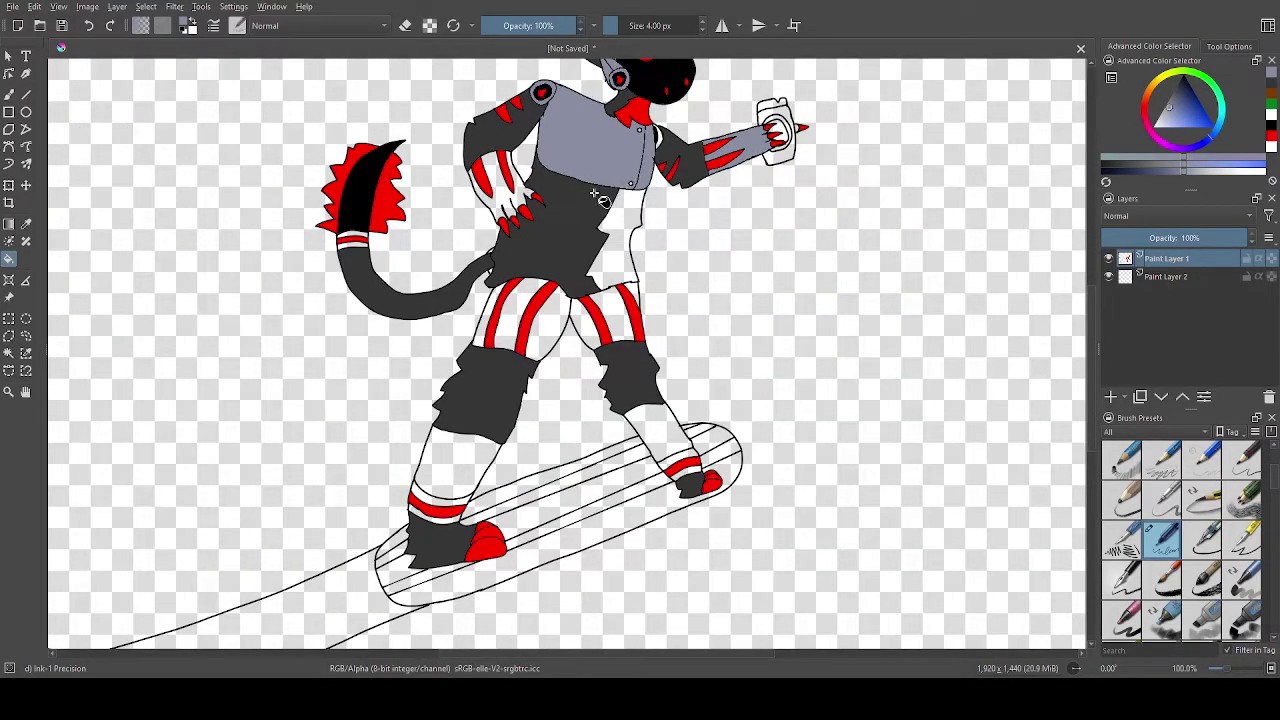
pyautogui.scroll(3, 760, 155)
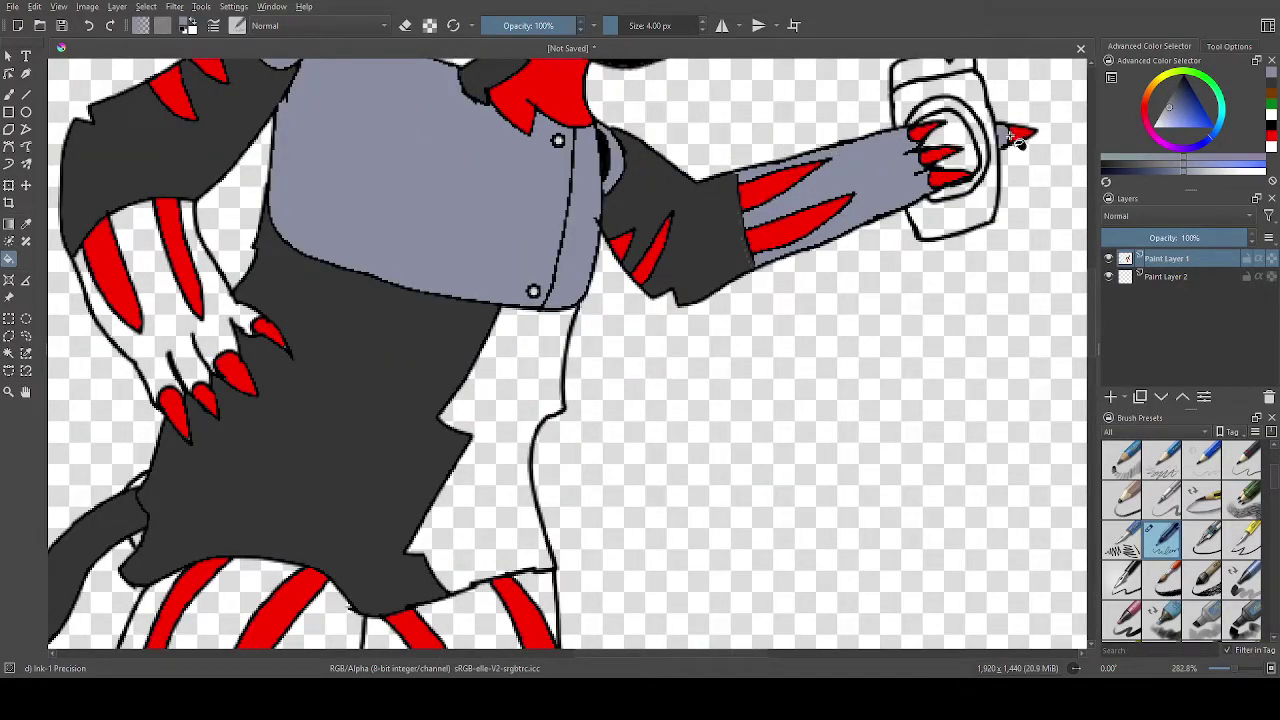
# Fill the bent forearm with its hand and the bands around the tail's red stripe blue-grey.
pyautogui.scroll(-3, 1010, 140)
pyautogui.scroll(1, 840, 272)
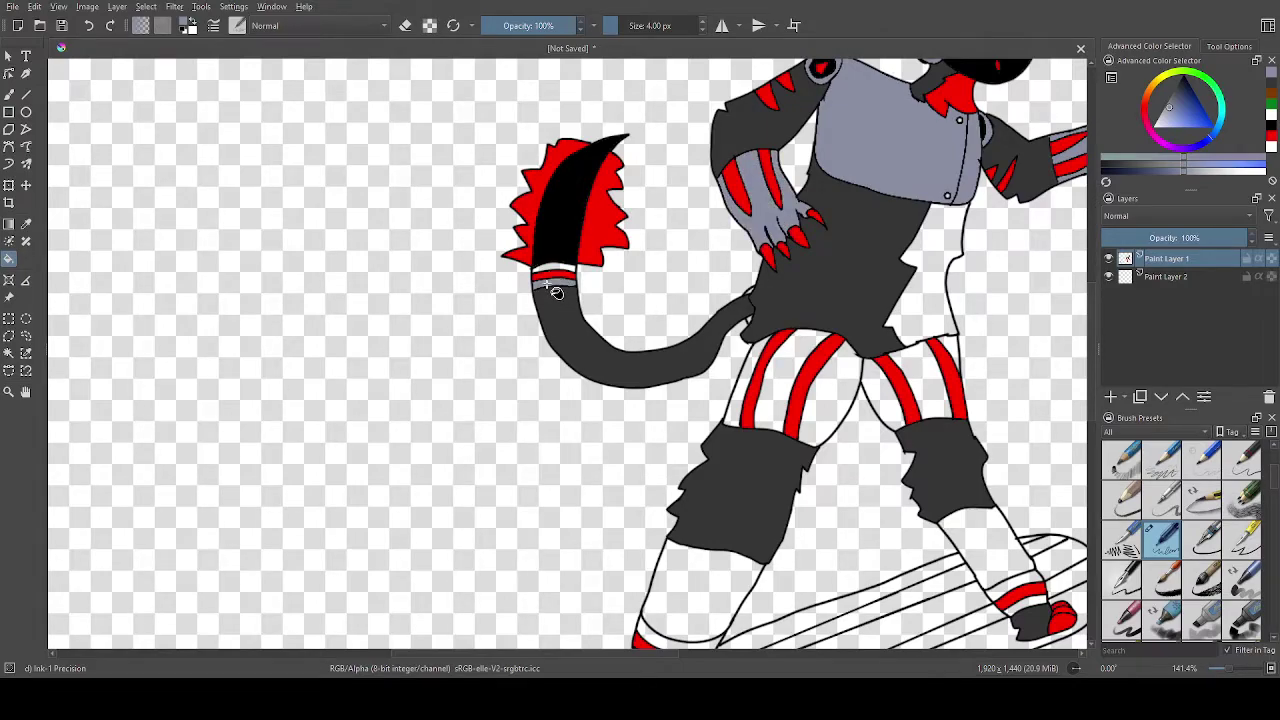
pyautogui.scroll(5, 766, 290)
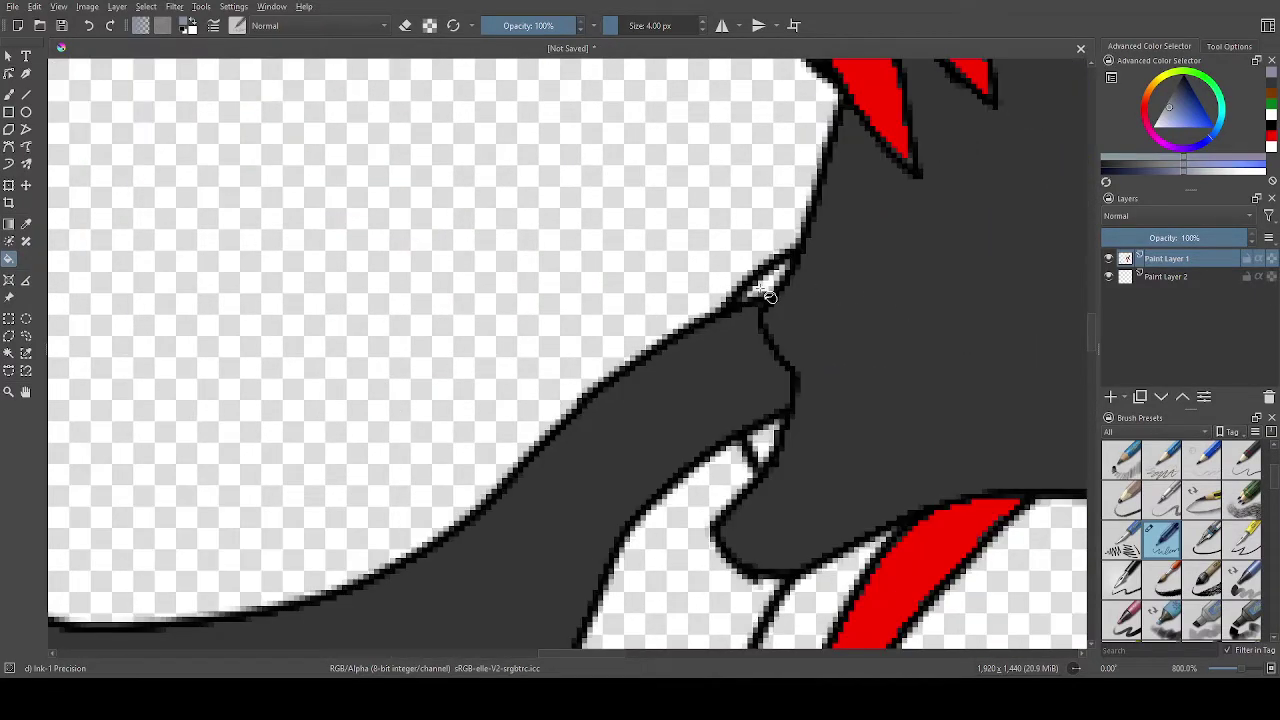
pyautogui.scroll(-6, 766, 437)
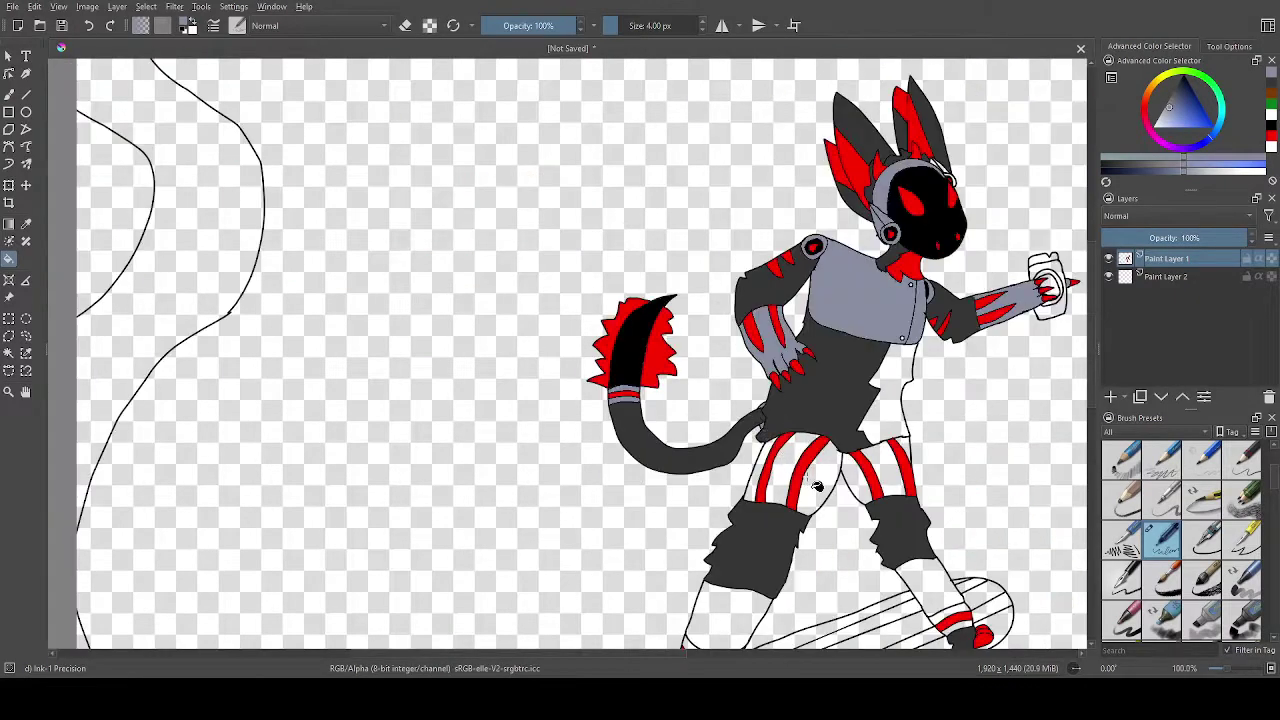
# Fill the areas between the red stripes on both thighs blue-grey.
pyautogui.click(820, 474)
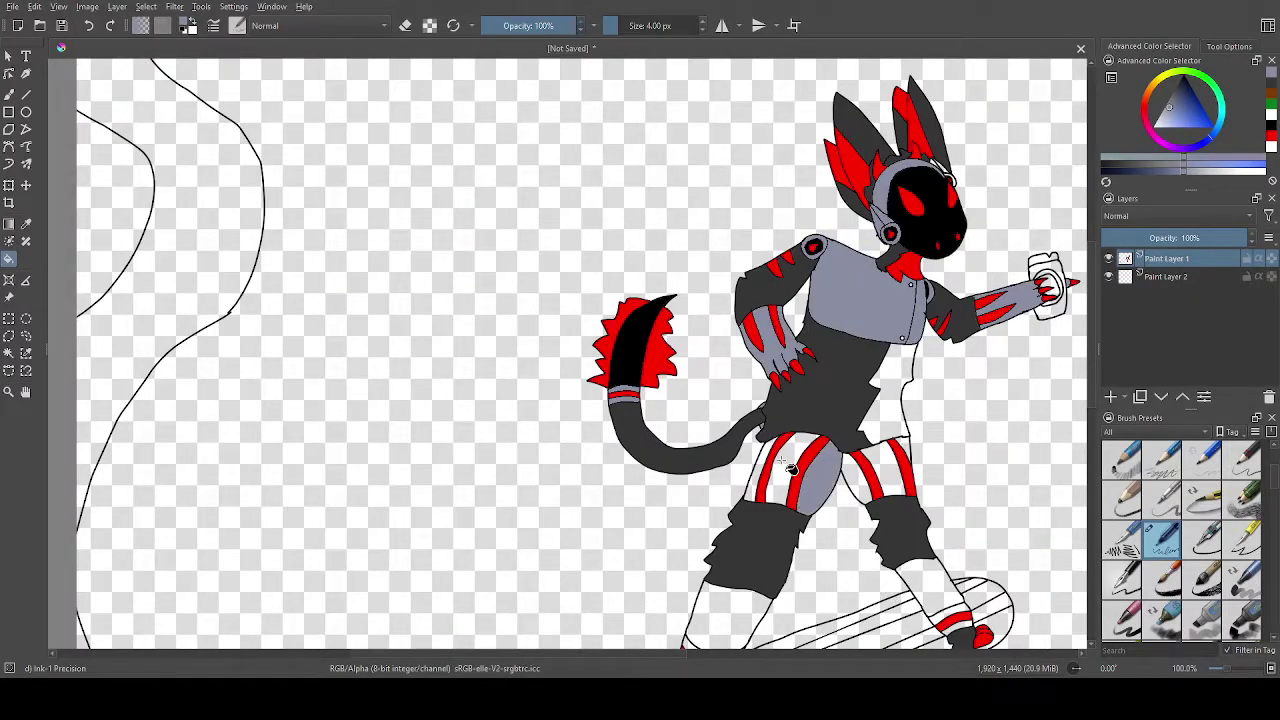
pyautogui.click(792, 469)
pyautogui.click(770, 466)
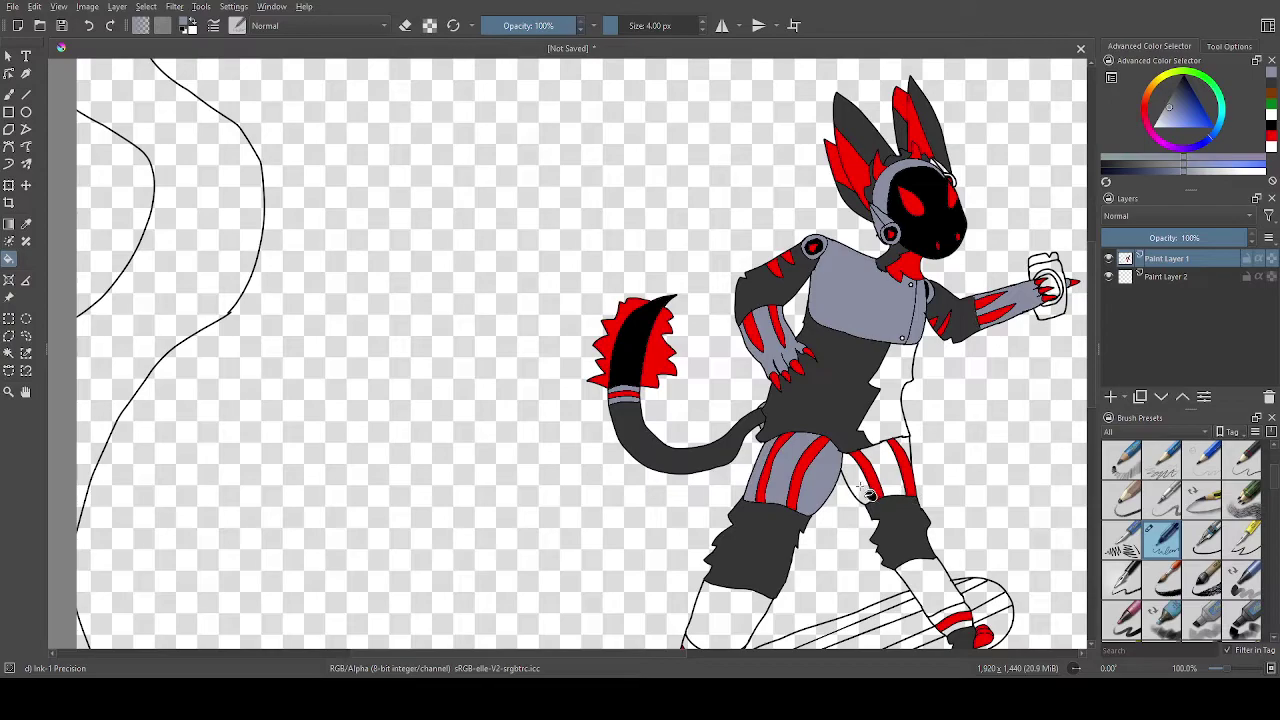
pyautogui.click(862, 482)
pyautogui.click(892, 466)
# Fill both shins between the knee fur and the ankle bands blue-grey.
pyautogui.click(935, 590)
pyautogui.scroll(-8, 777, 606)
pyautogui.scroll(10, 730, 587)
pyautogui.scroll(-6, 730, 587)
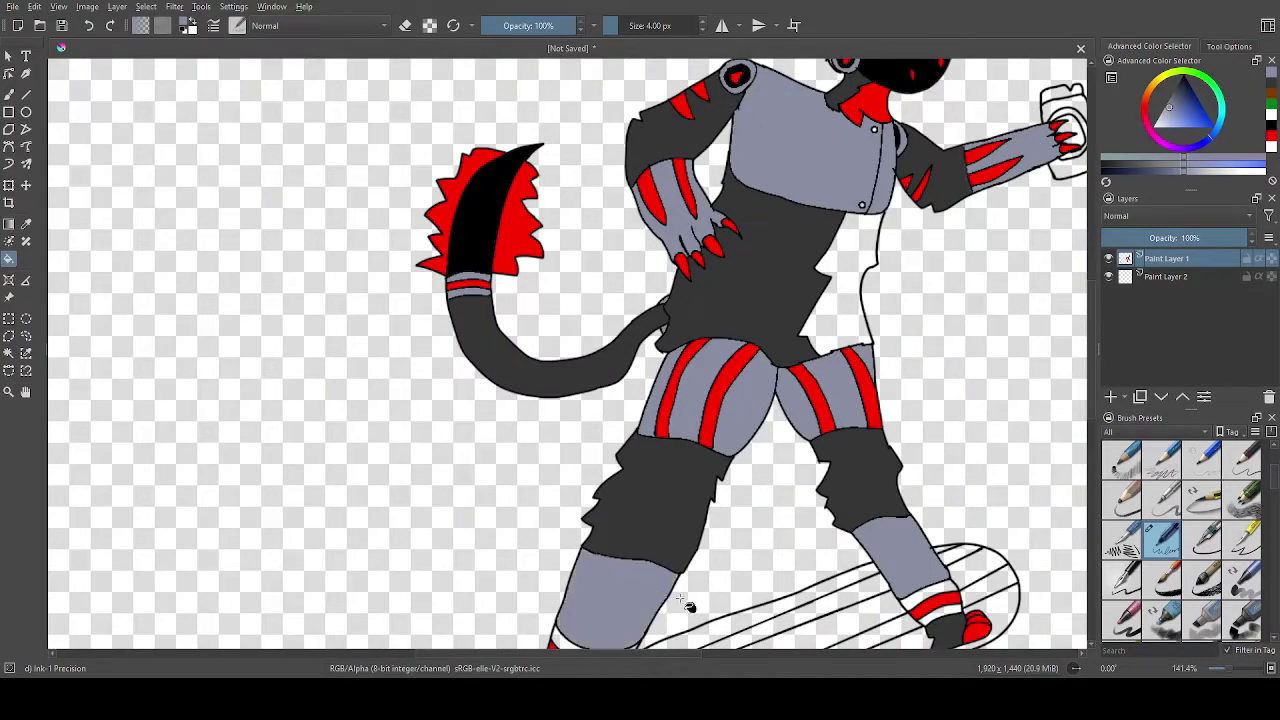
# Choose black and fill the bands above and below the red ankle stripe on the front leg.
pyautogui.scroll(7, 700, 580)
pyautogui.moveTo(1187, 122); pyautogui.dragTo(1190, 148)
pyautogui.scroll(1, 945, 388)
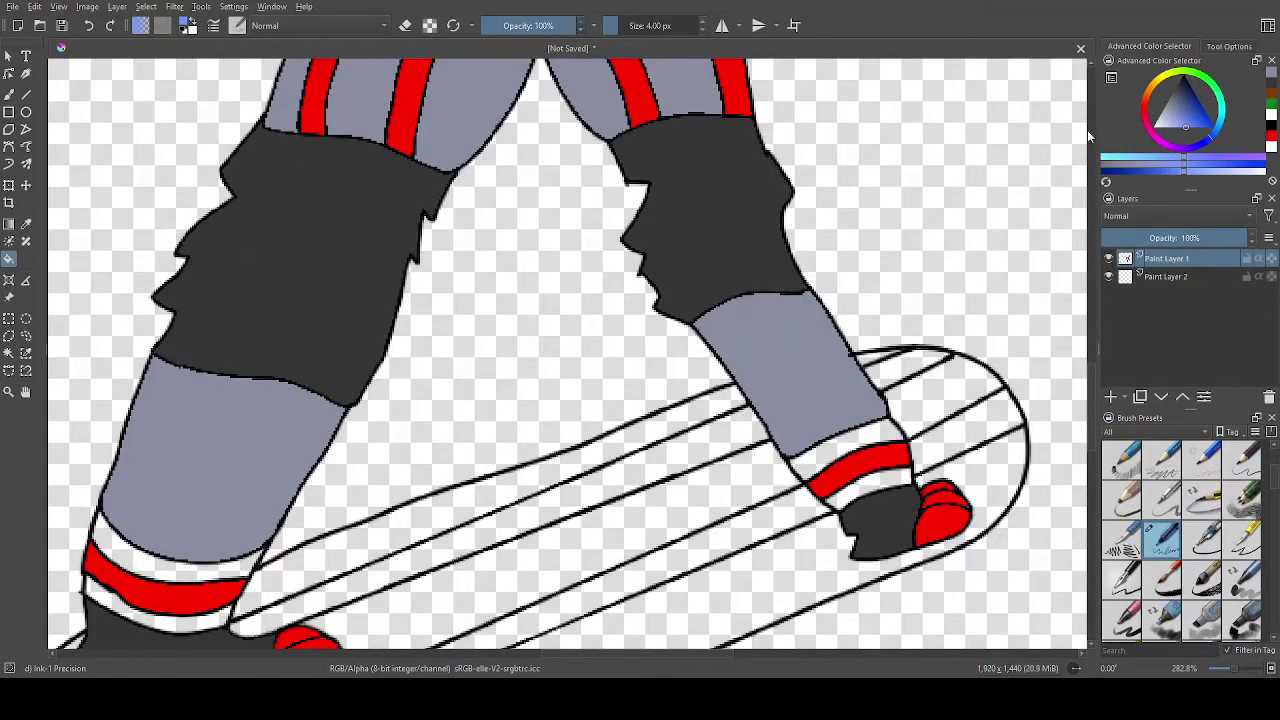
pyautogui.moveTo(1174, 80); pyautogui.dragTo(1171, 121)
pyautogui.scroll(2, 923, 523)
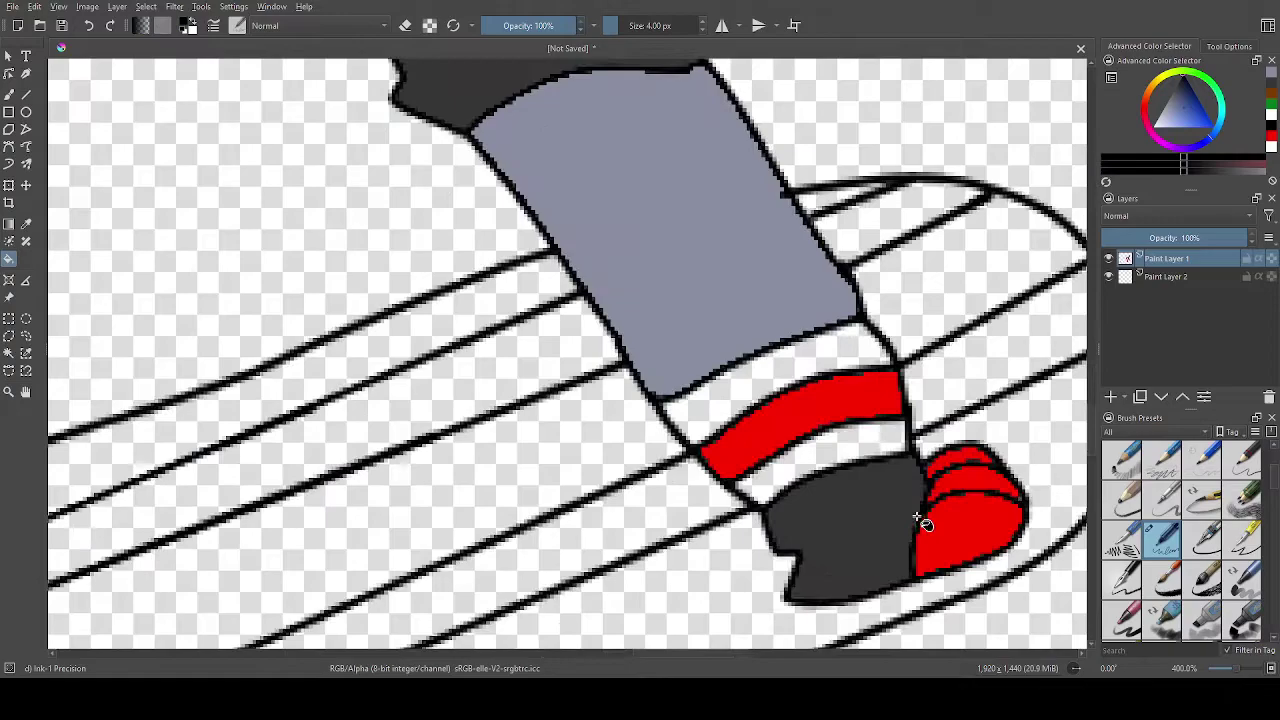
pyautogui.click(818, 378)
pyautogui.scroll(-5, 700, 450)
pyautogui.scroll(3, 300, 500)
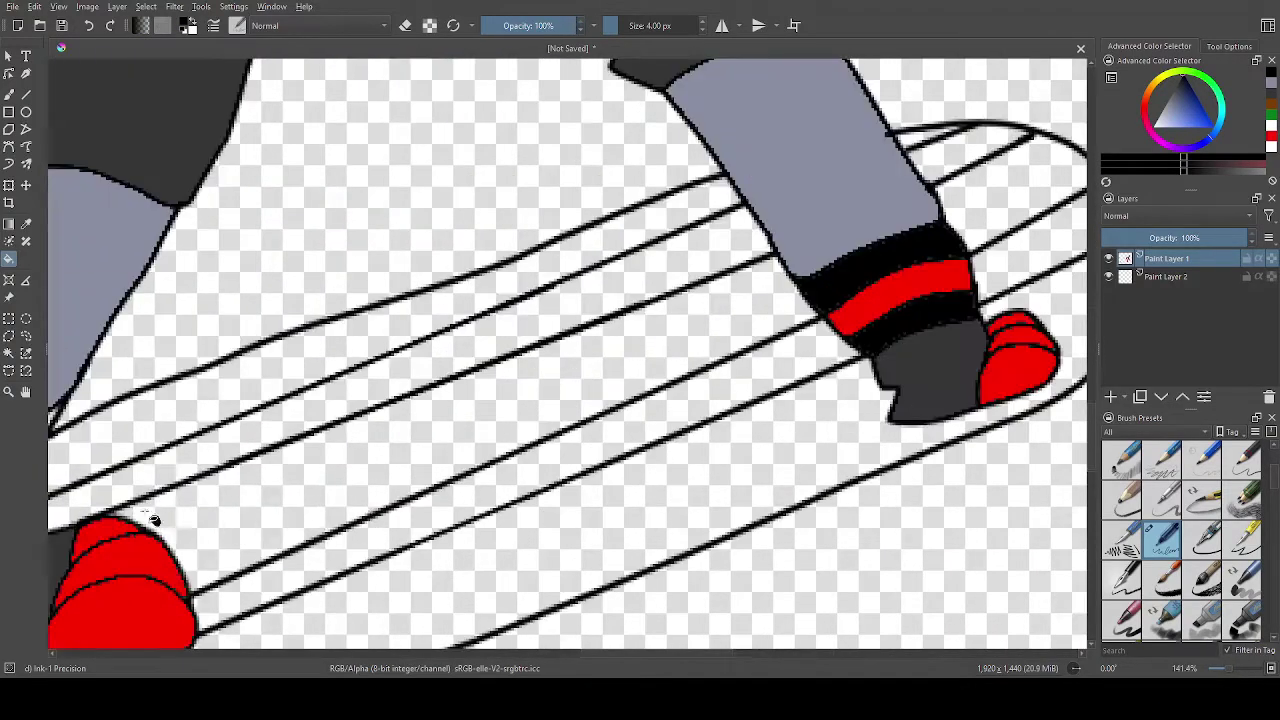
# Sample red from the neck marking and fill the character's white belly panel with it.
pyautogui.scroll(-3, 150, 500)
pyautogui.scroll(3, 62, 507)
pyautogui.scroll(-7, 62, 507)
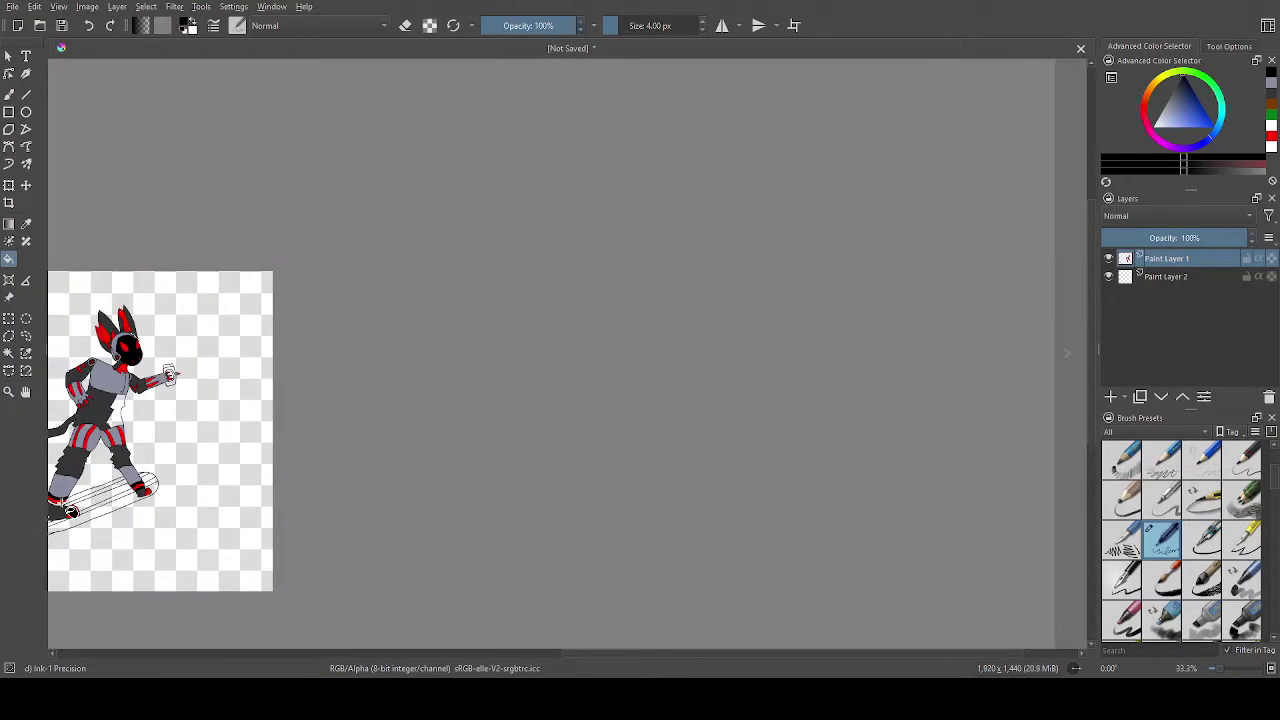
pyautogui.scroll(6, 65, 515)
pyautogui.scroll(-6, 84, 517)
pyautogui.scroll(2, 82, 480)
pyautogui.scroll(-4, 80, 460)
pyautogui.scroll(5, 80, 445)
pyautogui.scroll(2, 115, 485)
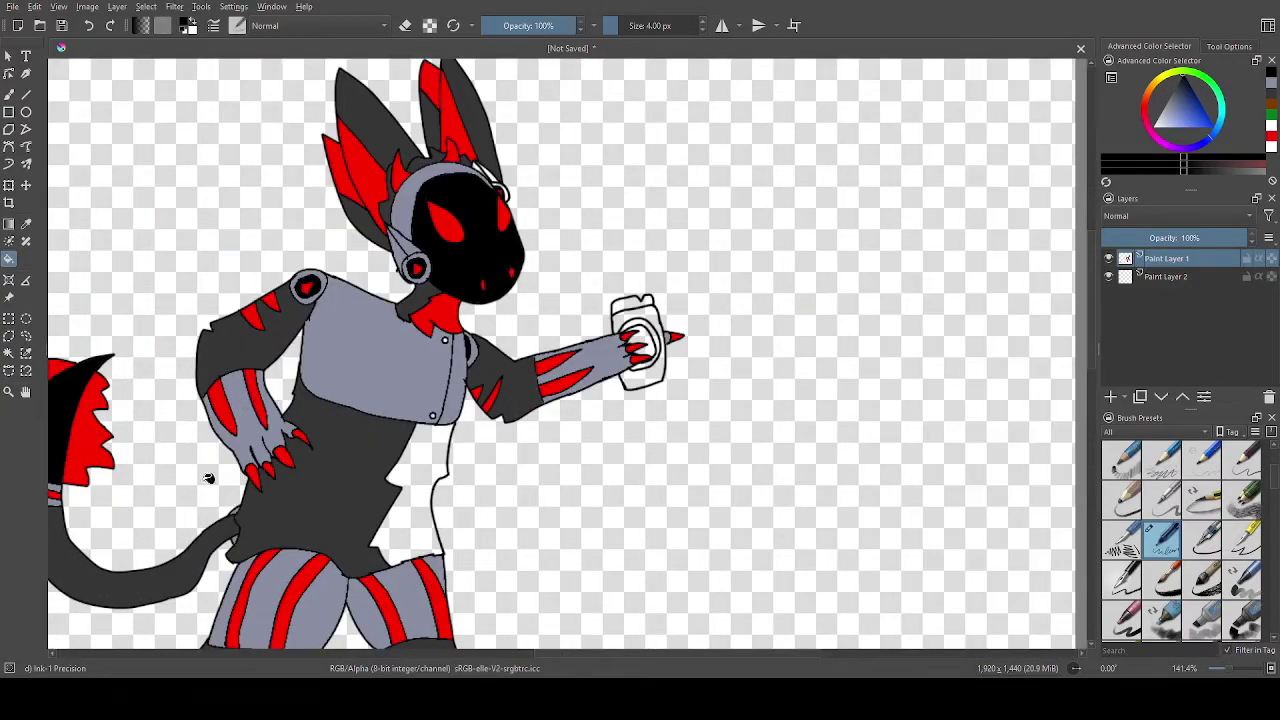
pyautogui.keyDown('ctrl'); pyautogui.click(449, 302); pyautogui.keyUp('ctrl')
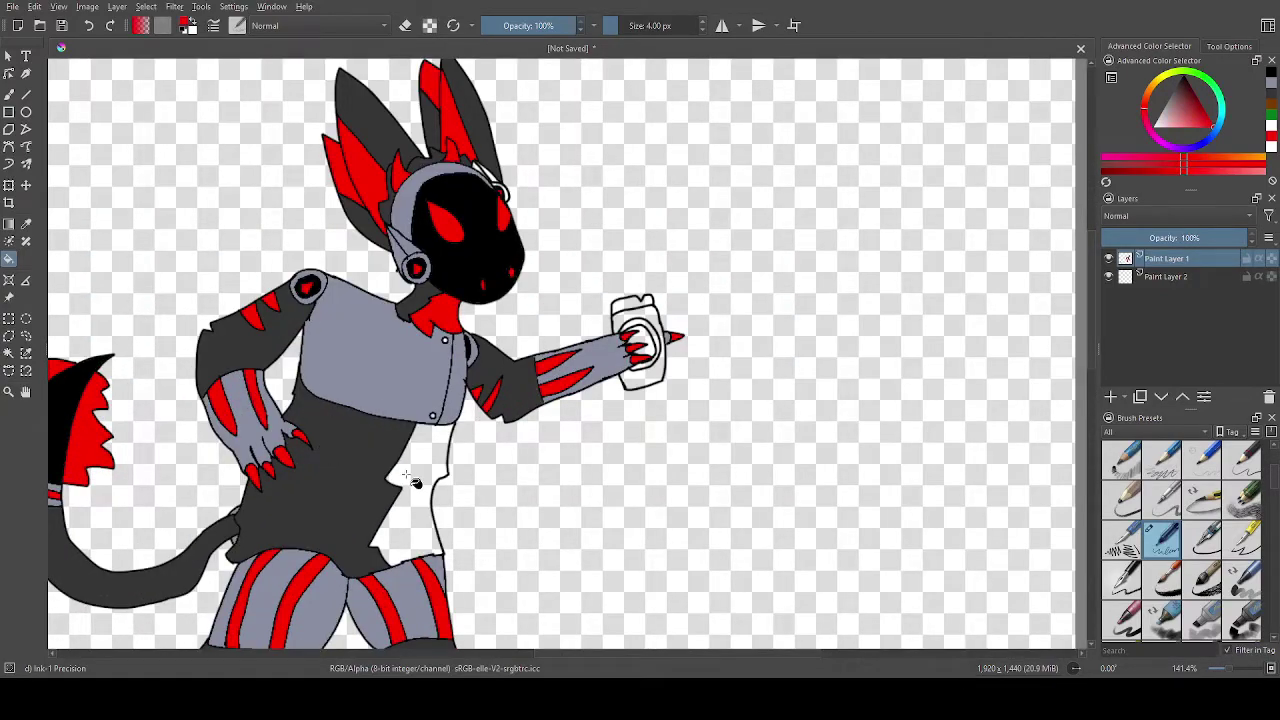
pyautogui.click(414, 483)
# Choose black and fill the two round chest buttons and the cup's lid.
pyautogui.moveTo(1195, 121); pyautogui.dragTo(1186, 14)
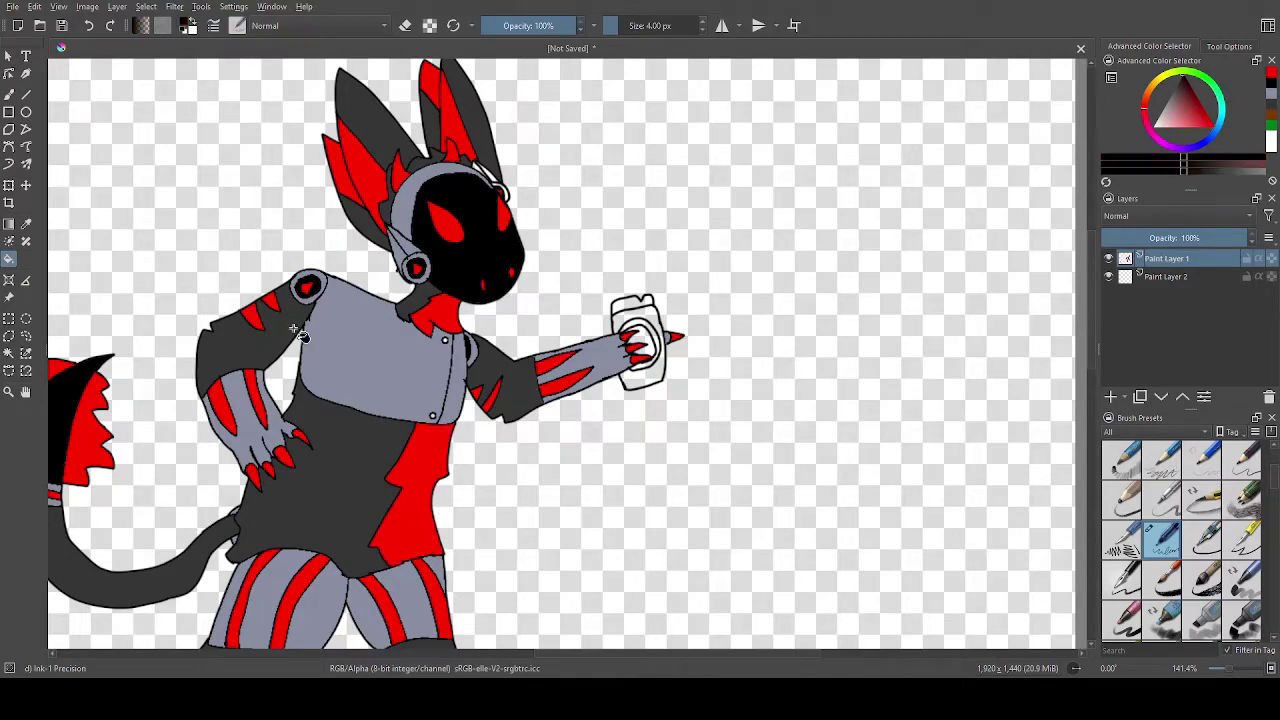
pyautogui.scroll(3, 398, 377)
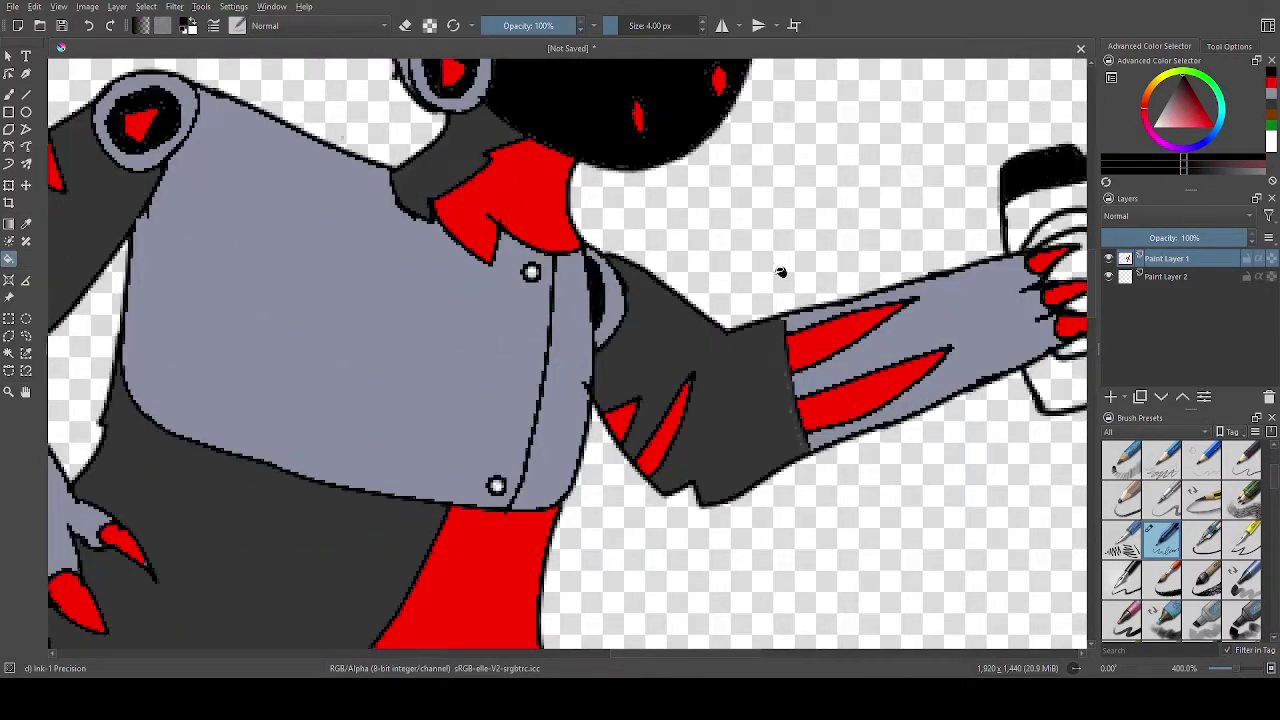
pyautogui.scroll(1, 500, 263)
pyautogui.click(549, 281)
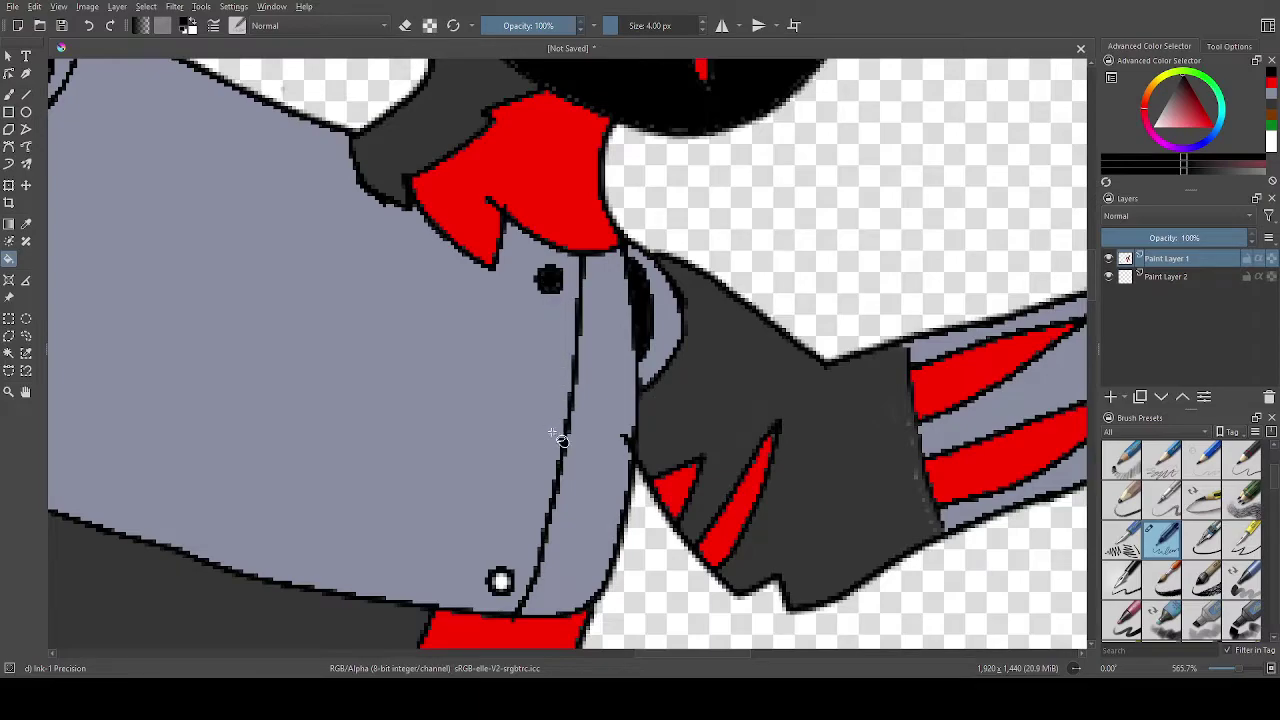
pyautogui.click(501, 582)
pyautogui.scroll(-3, 702, 403)
pyautogui.moveTo(941, 303); pyautogui.dragTo(824, 356)
pyautogui.scroll(2, 824, 356)
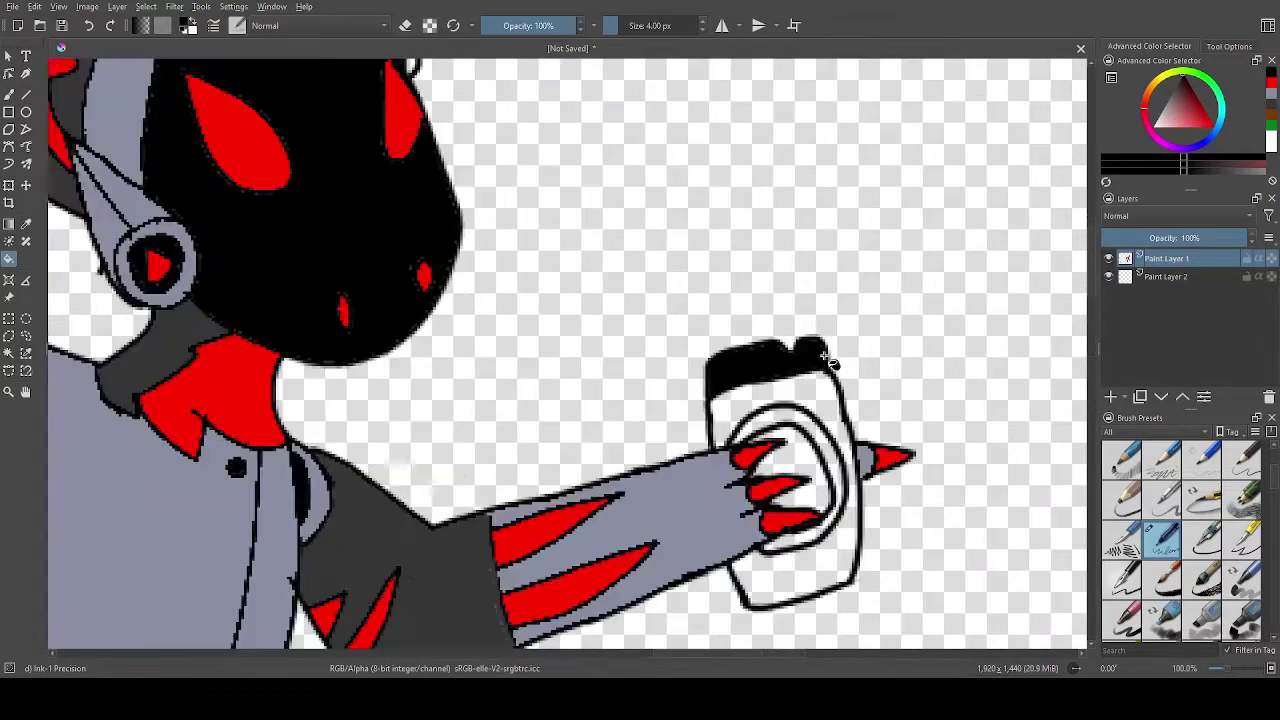
# Fill the body of the cup in the outstretched hand white.
pyautogui.scroll(-1, 788, 486)
pyautogui.scroll(2, 780, 482)
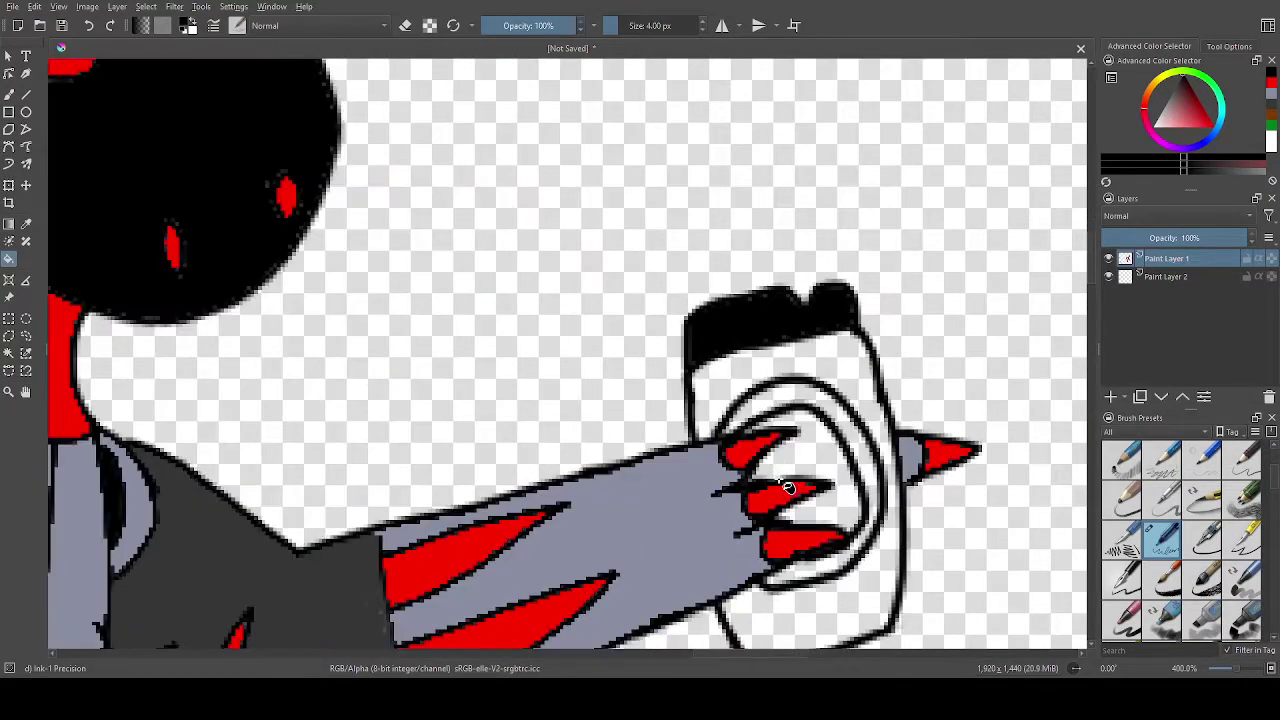
pyautogui.click(1272, 127)
pyautogui.click(806, 408)
pyautogui.hotkey('ctrl', 'z')
pyautogui.click(1271, 140)
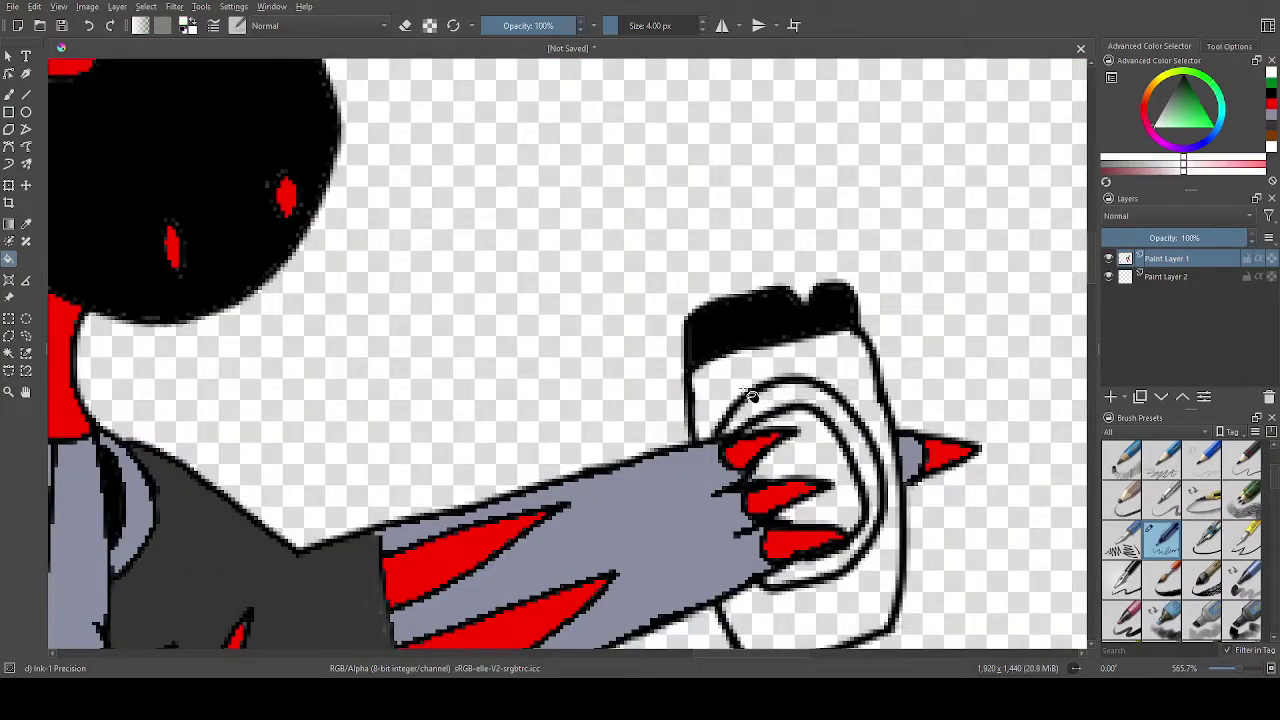
pyautogui.click(755, 395)
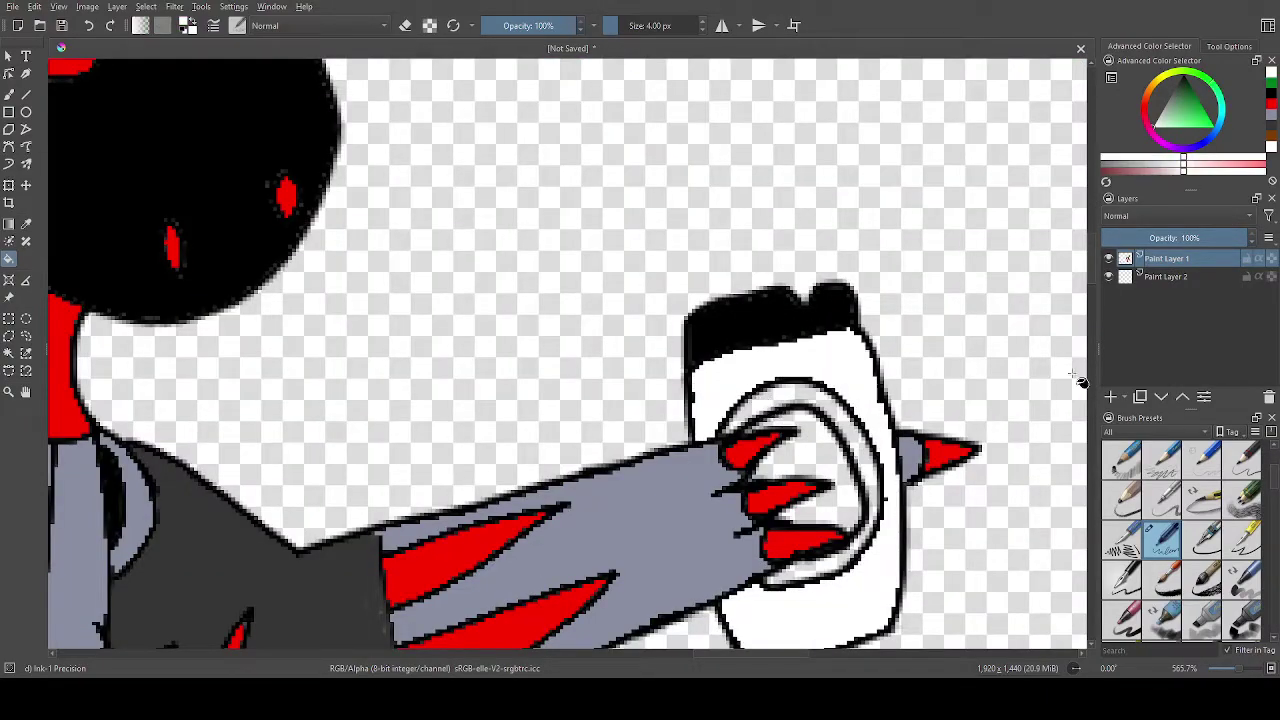
# Fill the ring of the cup's round logo brown and its centre green.
pyautogui.click(1270, 127)
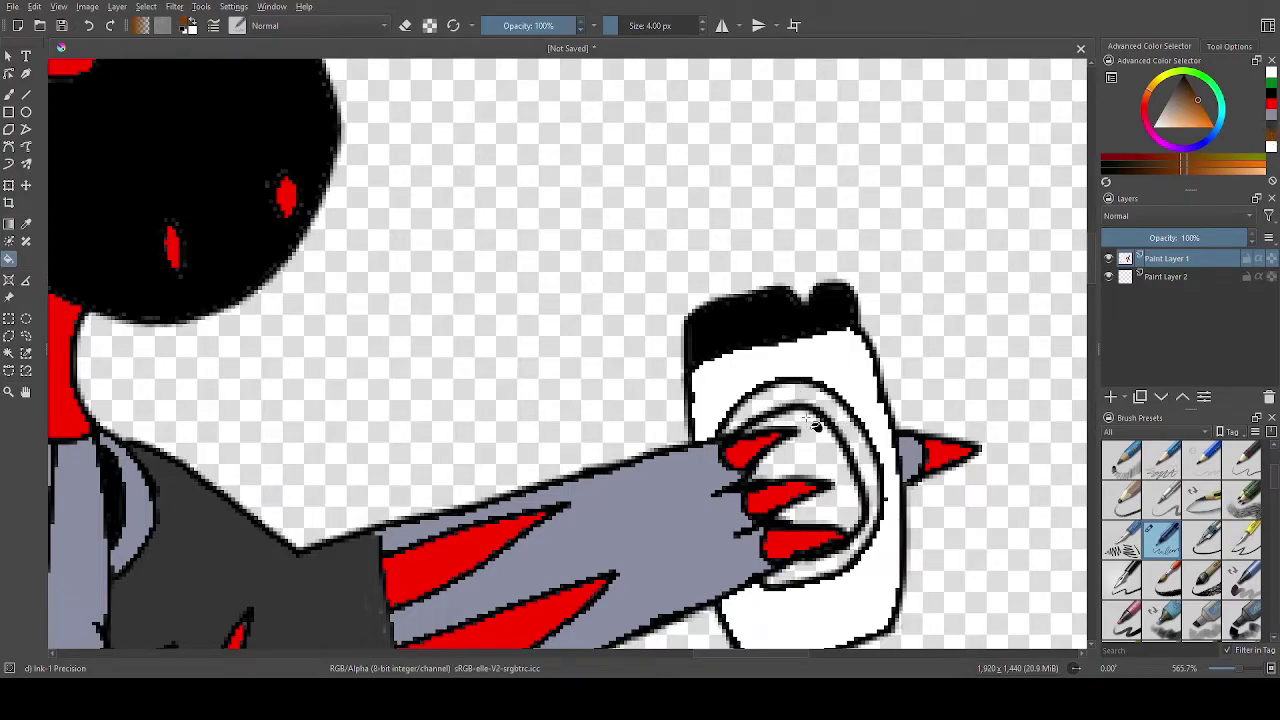
pyautogui.click(810, 408)
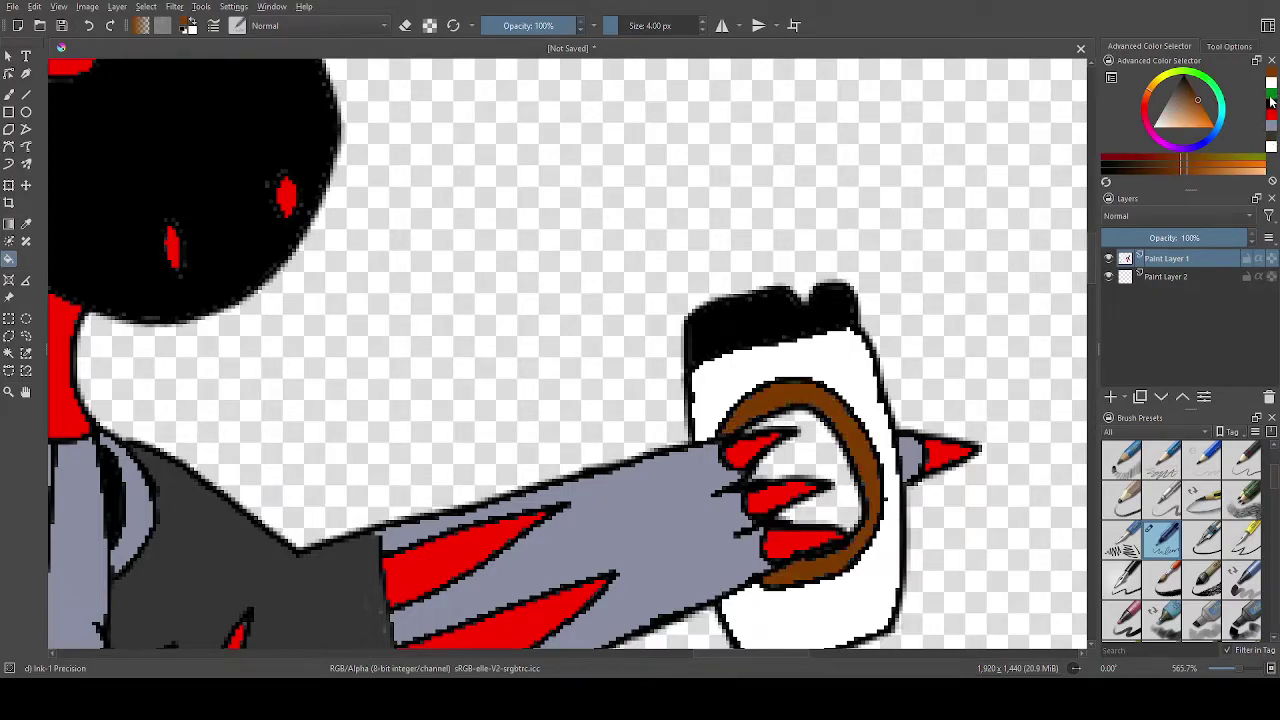
pyautogui.click(1271, 99)
pyautogui.click(838, 452)
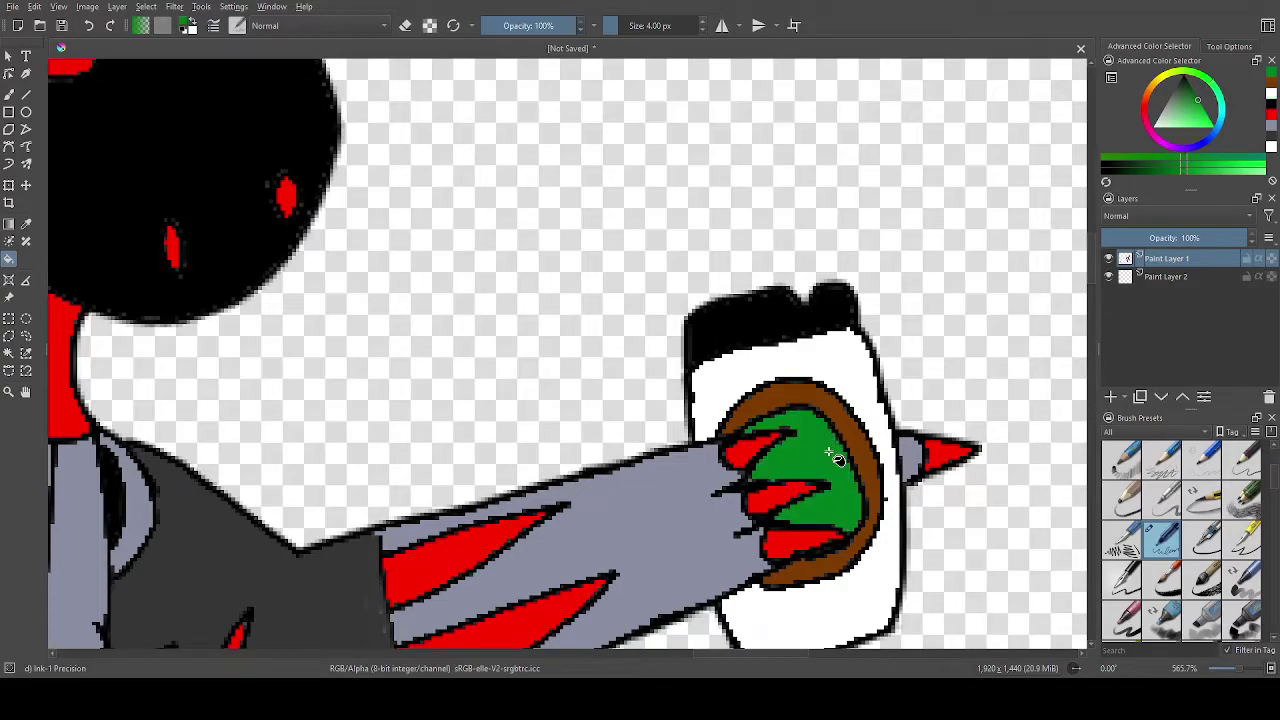
# Choose a medium grey and fill alternating stripes of the board on both sides of the front leg.
pyautogui.scroll(-5, 836, 455)
pyautogui.scroll(-8, 603, 589)
pyautogui.scroll(5, 570, 633)
pyautogui.scroll(-3, 991, 349)
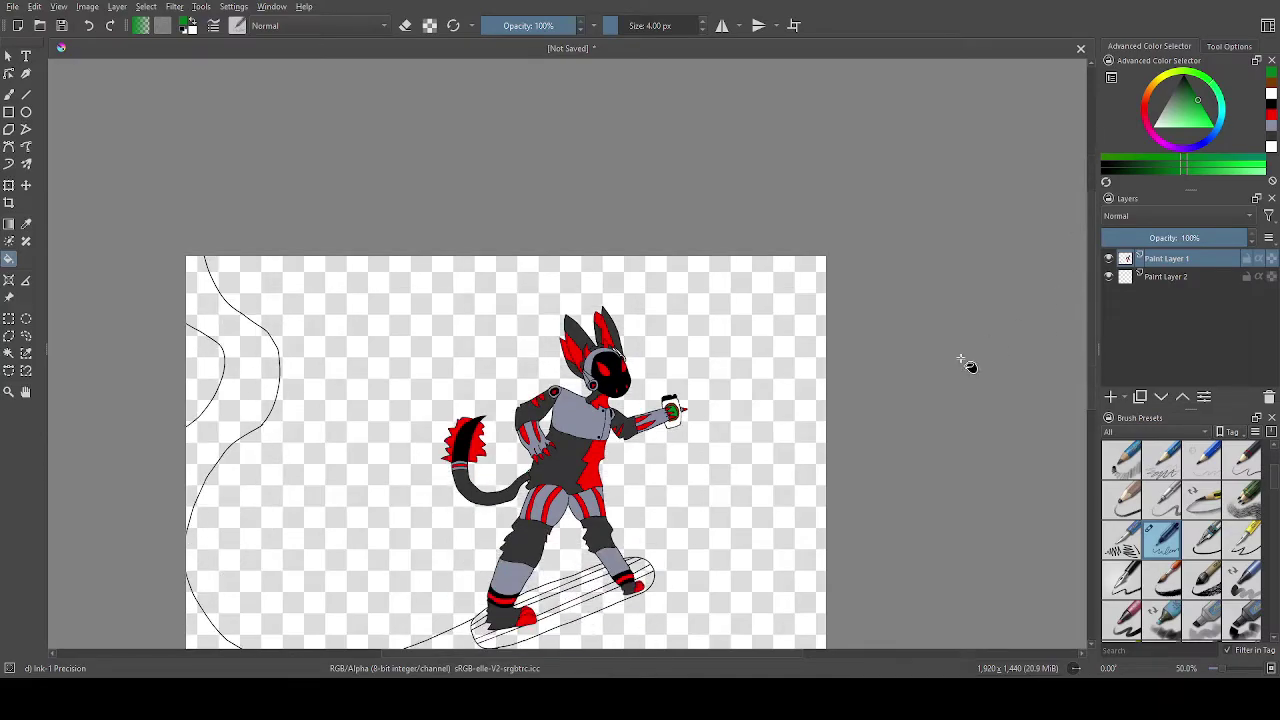
pyautogui.scroll(1, 494, 590)
pyautogui.moveTo(1198, 101)
pyautogui.mouseDown()
pyautogui.moveTo(1191, 62)
pyautogui.moveTo(1158, 112)
pyautogui.mouseUp()
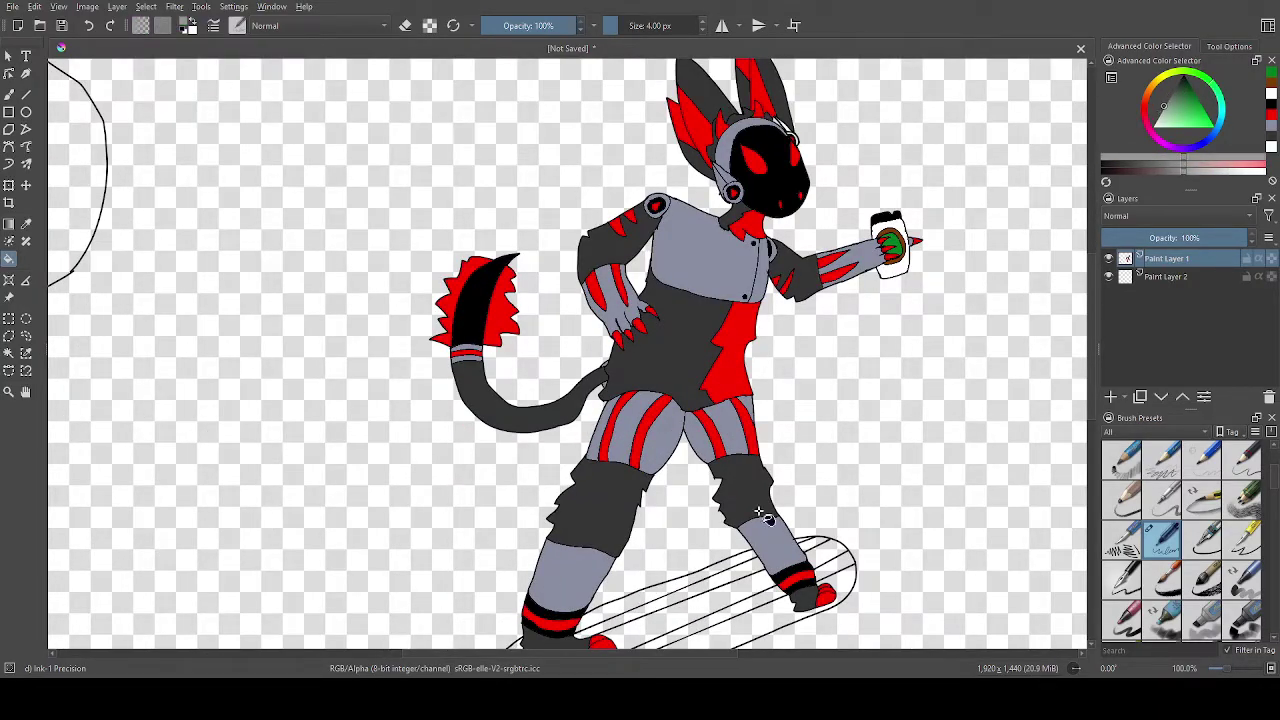
pyautogui.click(720, 629)
pyautogui.click(722, 596)
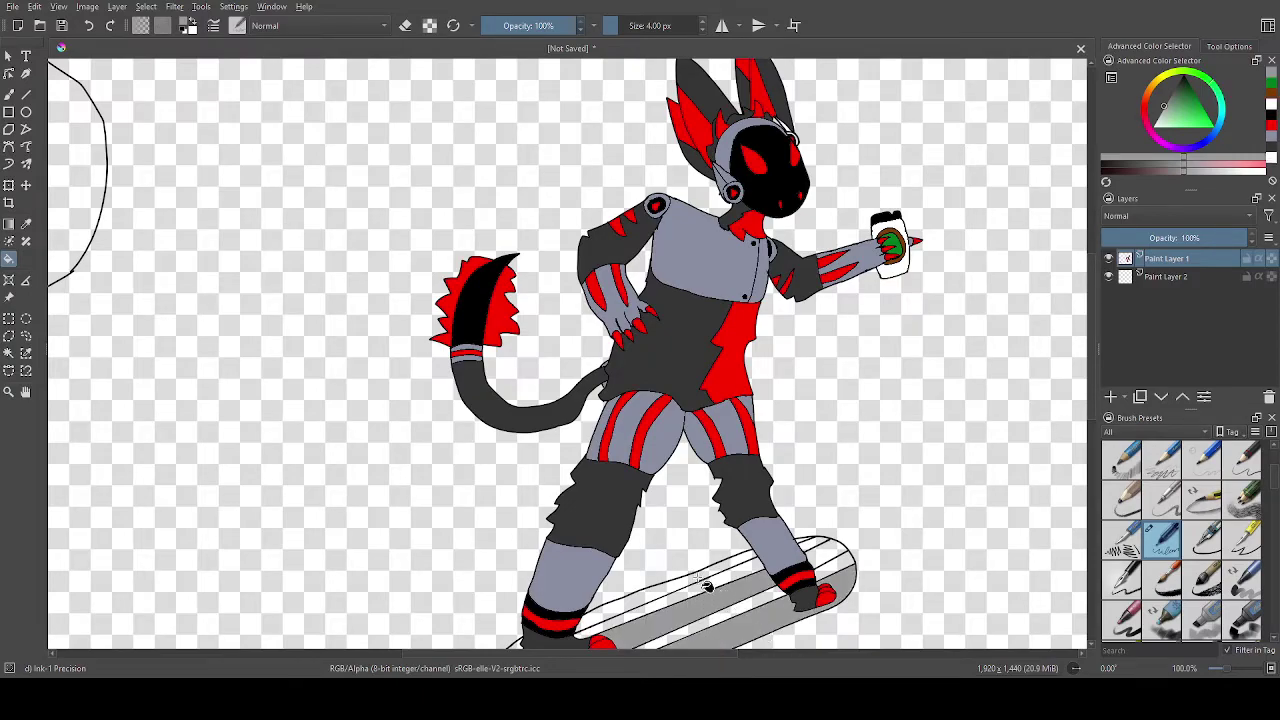
pyautogui.click(711, 587)
pyautogui.scroll(6, 800, 536)
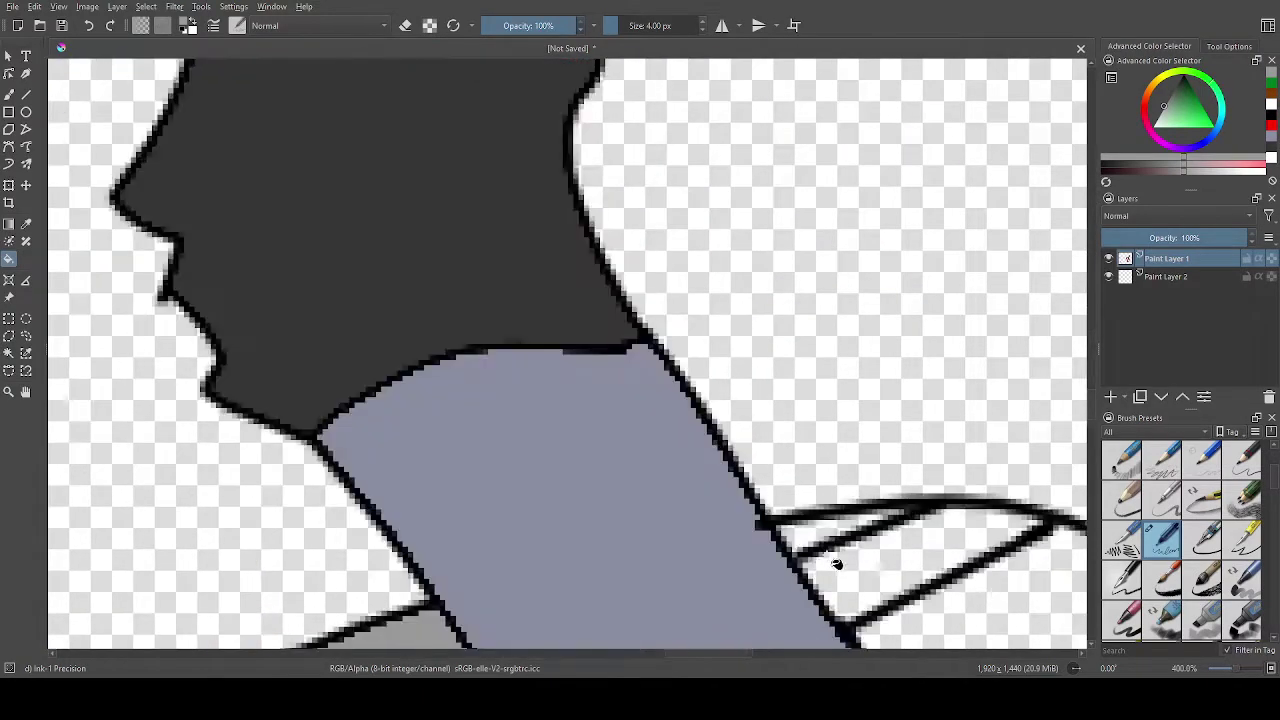
pyautogui.click(822, 549)
pyautogui.scroll(-10, 790, 590)
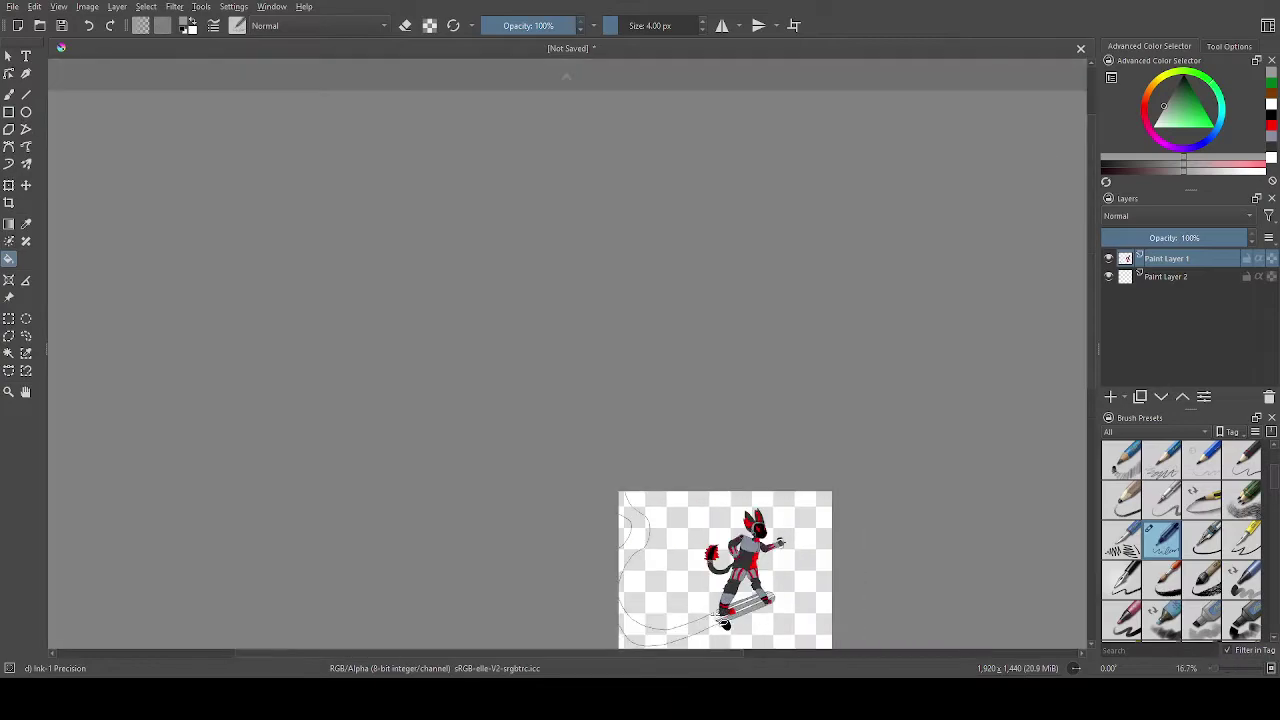
pyautogui.scroll(6, 737, 634)
pyautogui.click(735, 618)
pyautogui.scroll(1, 733, 601)
pyautogui.click(728, 576)
pyautogui.scroll(-4, 918, 487)
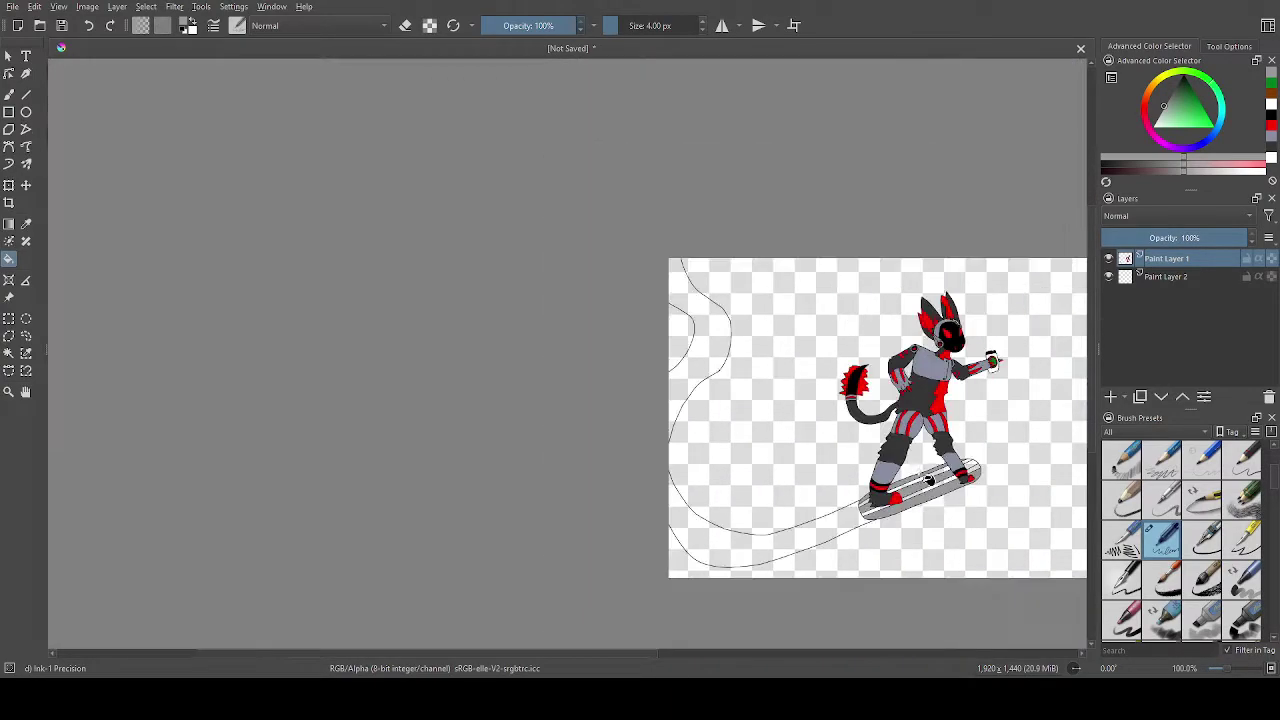
# Try filling alternating stripes of the board with black instead of grey.
pyautogui.scroll(3, 970, 465)
pyautogui.scroll(-3, 970, 546)
pyautogui.scroll(2, 969, 544)
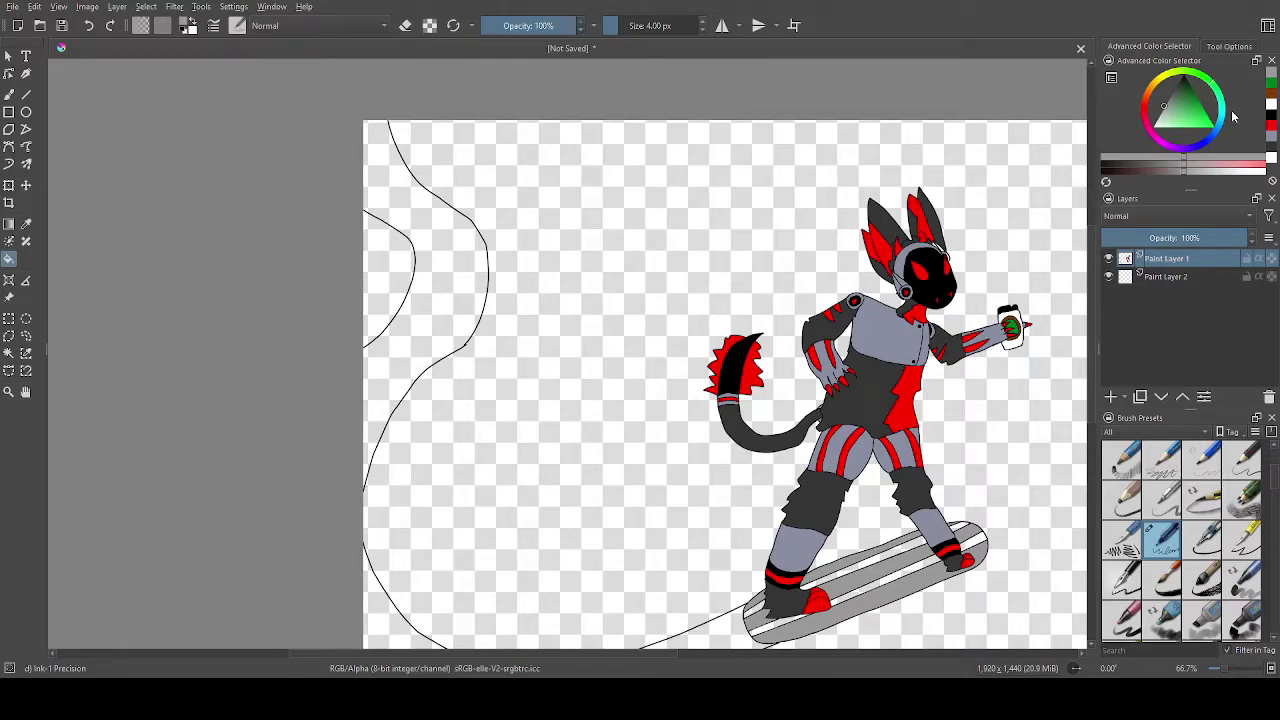
pyautogui.moveTo(1177, 103); pyautogui.dragTo(1191, 28)
pyautogui.scroll(1, 829, 483)
pyautogui.scroll(-4, 963, 605)
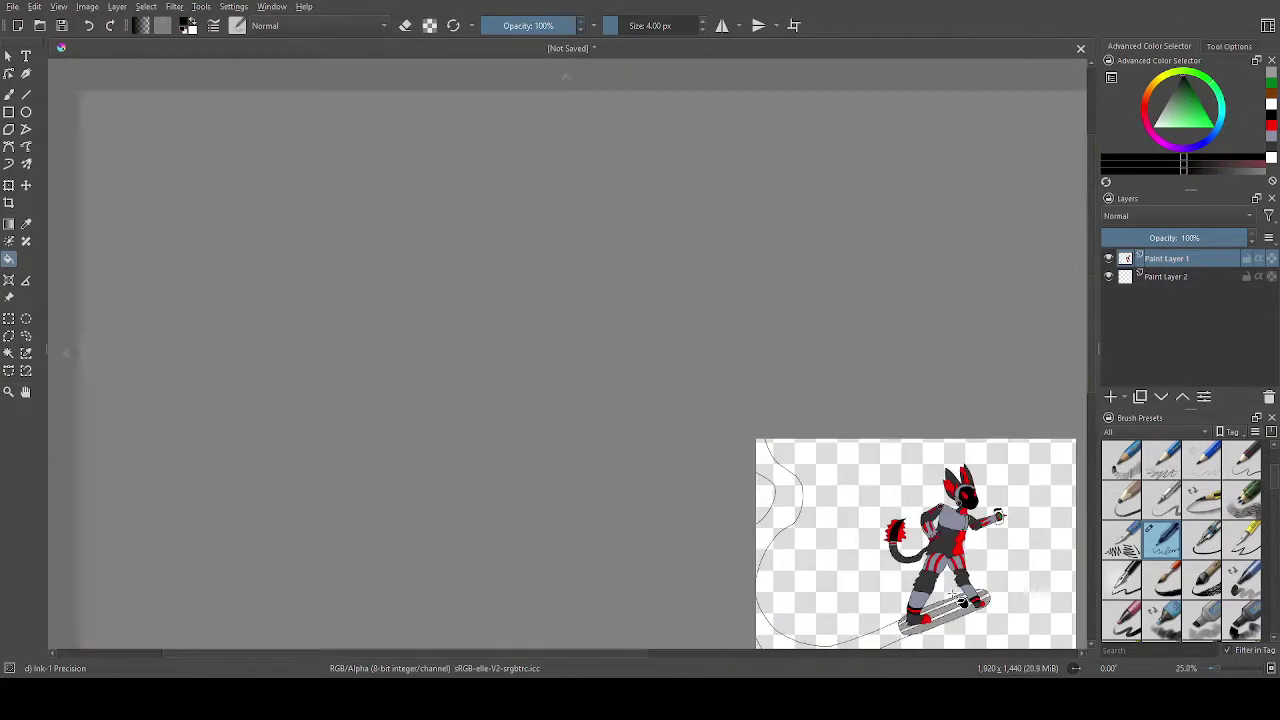
pyautogui.scroll(5, 964, 611)
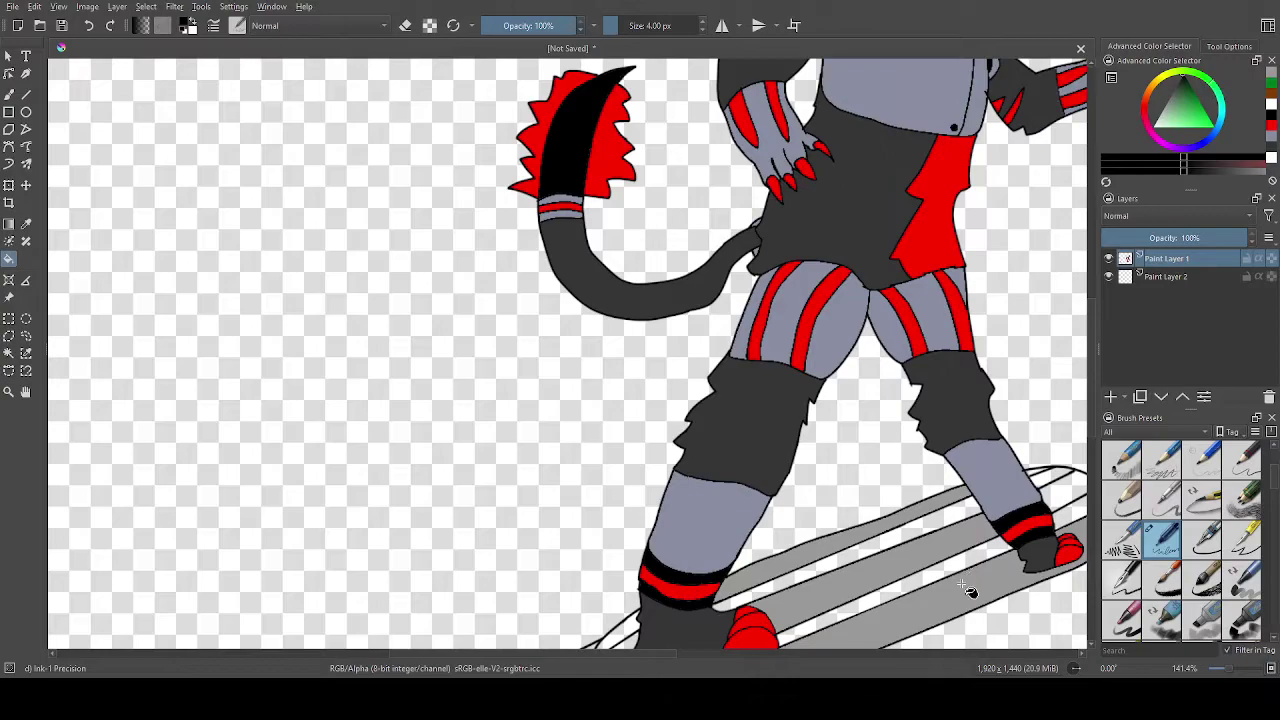
pyautogui.scroll(-4, 962, 578)
pyautogui.scroll(5, 925, 555)
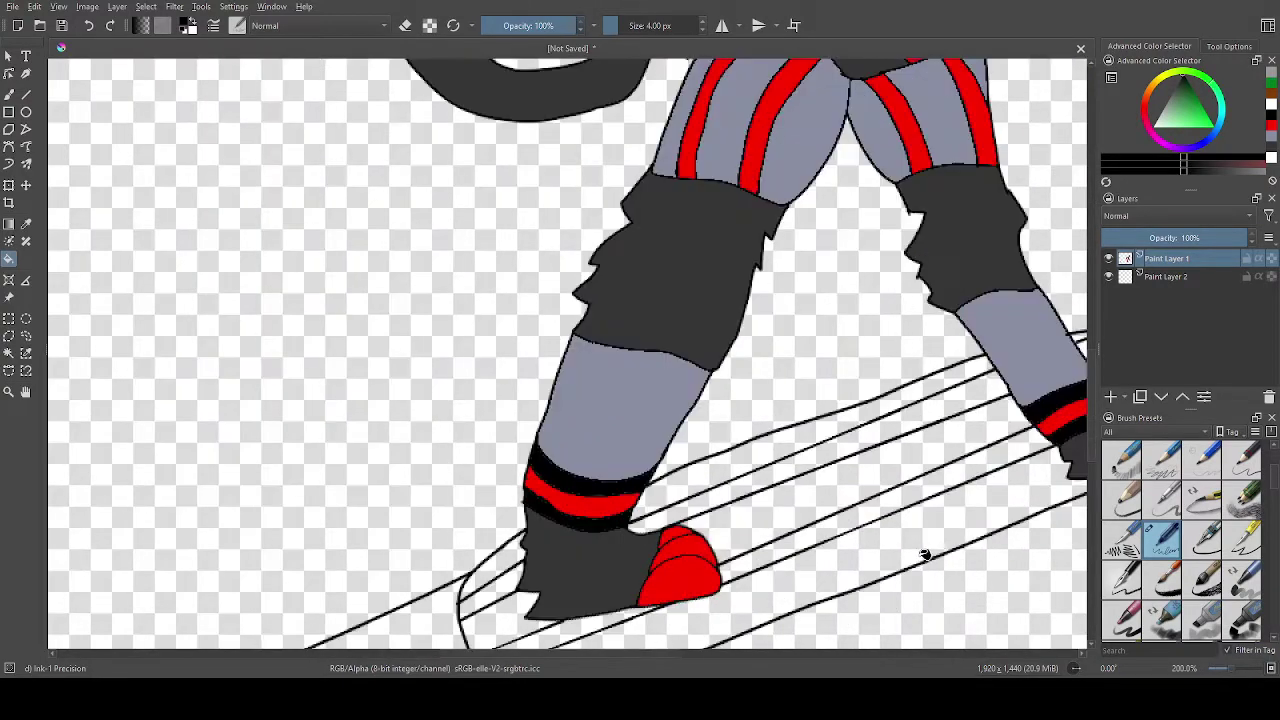
pyautogui.click(925, 555)
pyautogui.click(931, 451)
pyautogui.click(885, 425)
# Undo the recent fills of the board, cup, chest buttons, belly panel and ankle bands.
pyautogui.scroll(-4, 885, 425)
pyautogui.scroll(4, 993, 437)
pyautogui.scroll(1, 962, 440)
pyautogui.hotkey('ctrl', 'z')
pyautogui.hotkey('ctrl', 'z')
pyautogui.hotkey('ctrl', 'z')
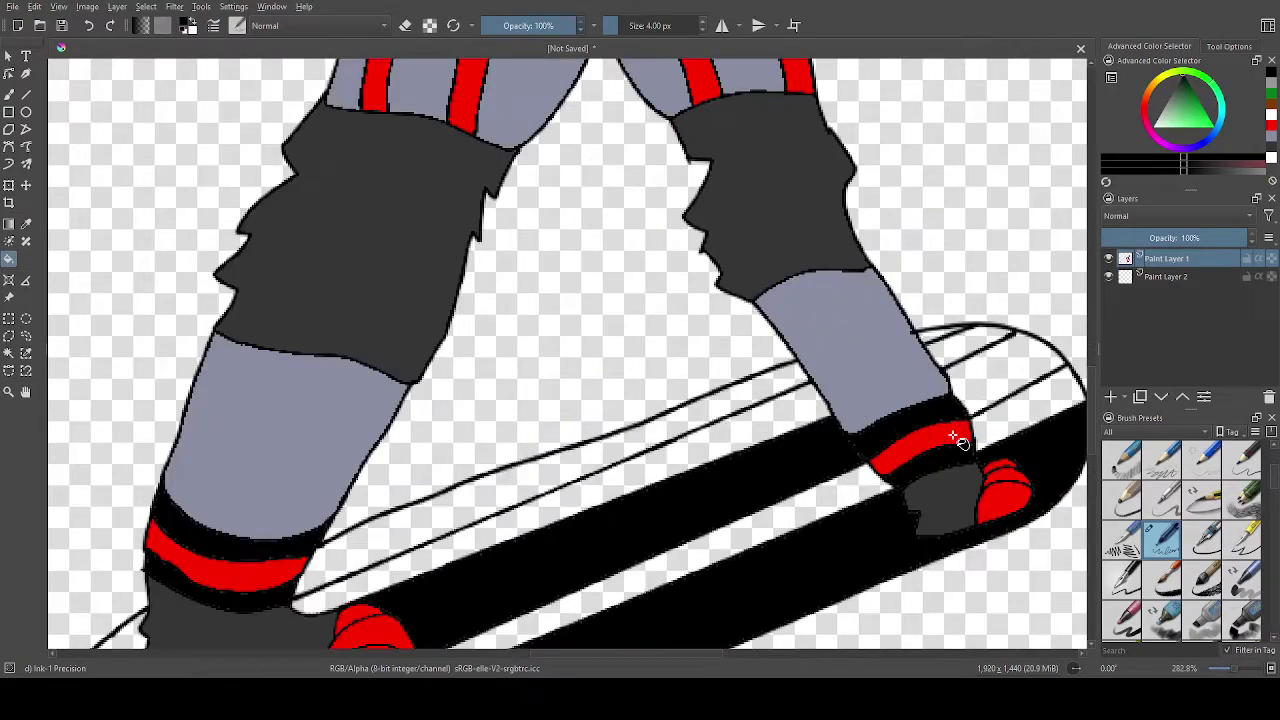
pyautogui.scroll(-5, 957, 430)
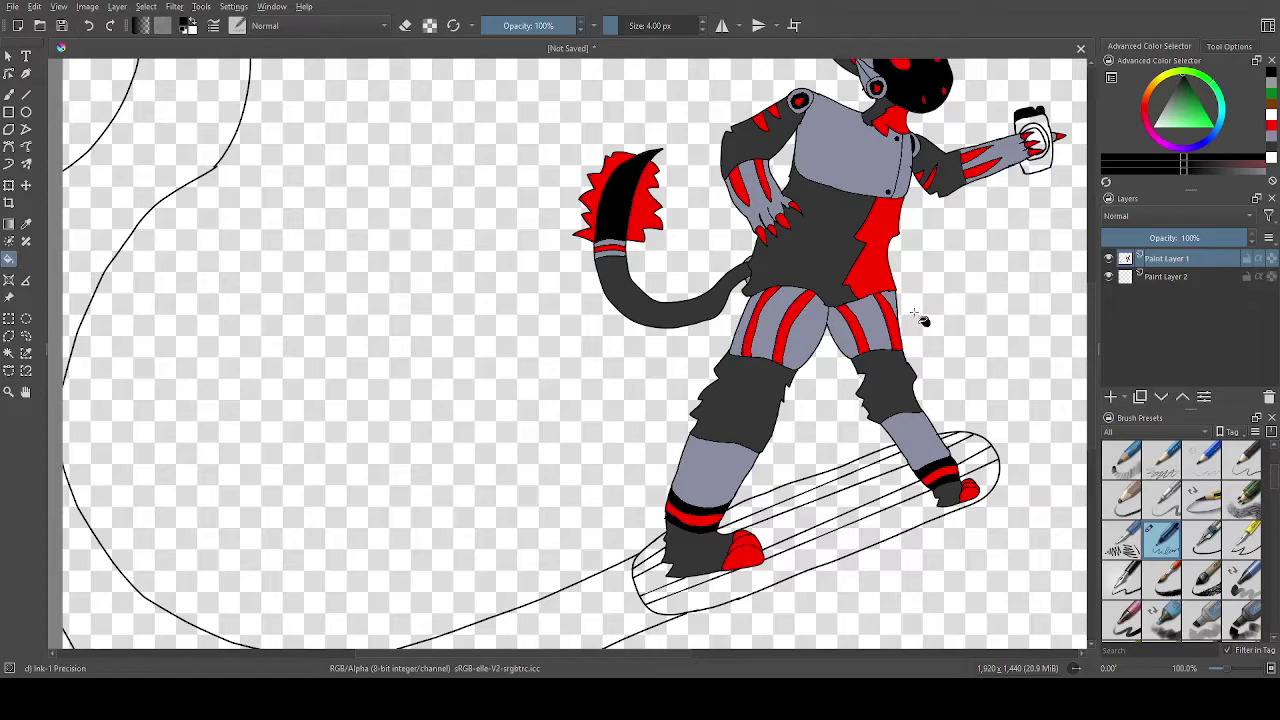
pyautogui.hotkey('ctrl', 'z')
pyautogui.hotkey('ctrl', 'z')
pyautogui.hotkey('ctrl', 'z')
pyautogui.hotkey('ctrl', 'z')
pyautogui.hotkey('ctrl', 'z')
# Fill the belly panel with red sampled from the ankle stripe, and fill the cup's lid black.
pyautogui.keyDown('ctrl'); pyautogui.click(940, 470); pyautogui.keyUp('ctrl')
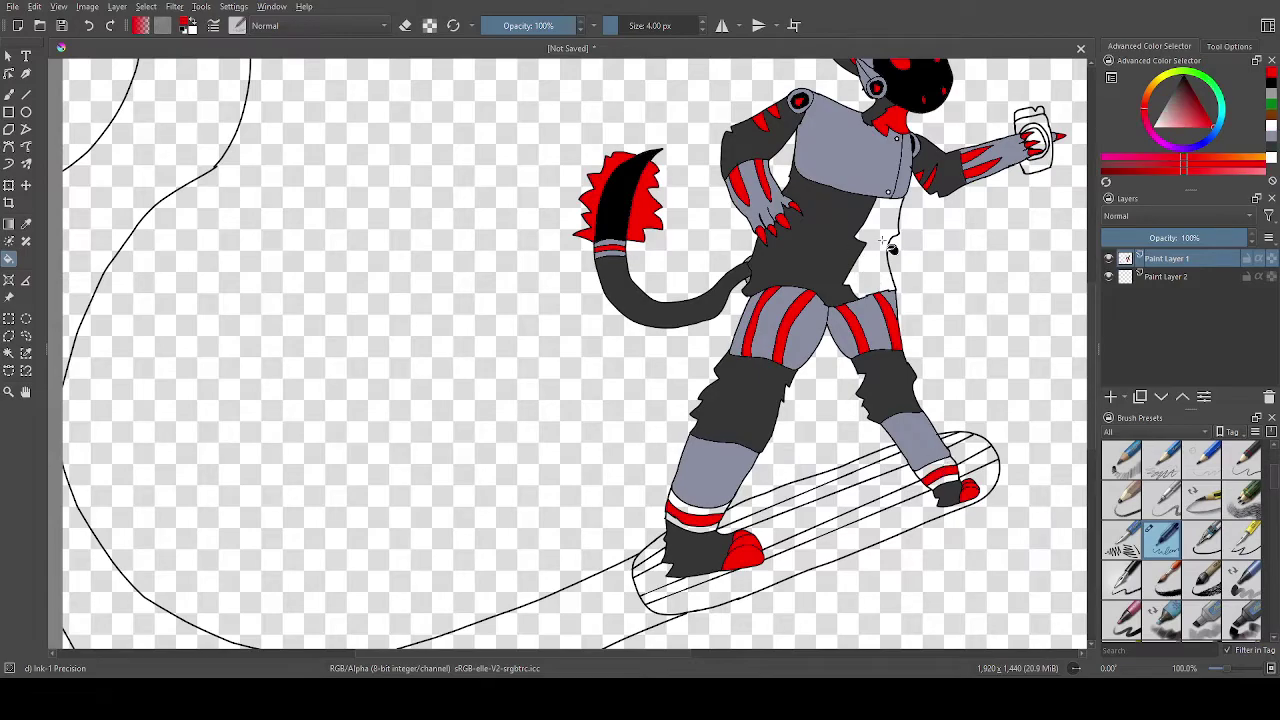
pyautogui.scroll(3, 960, 175)
pyautogui.click(1184, 78)
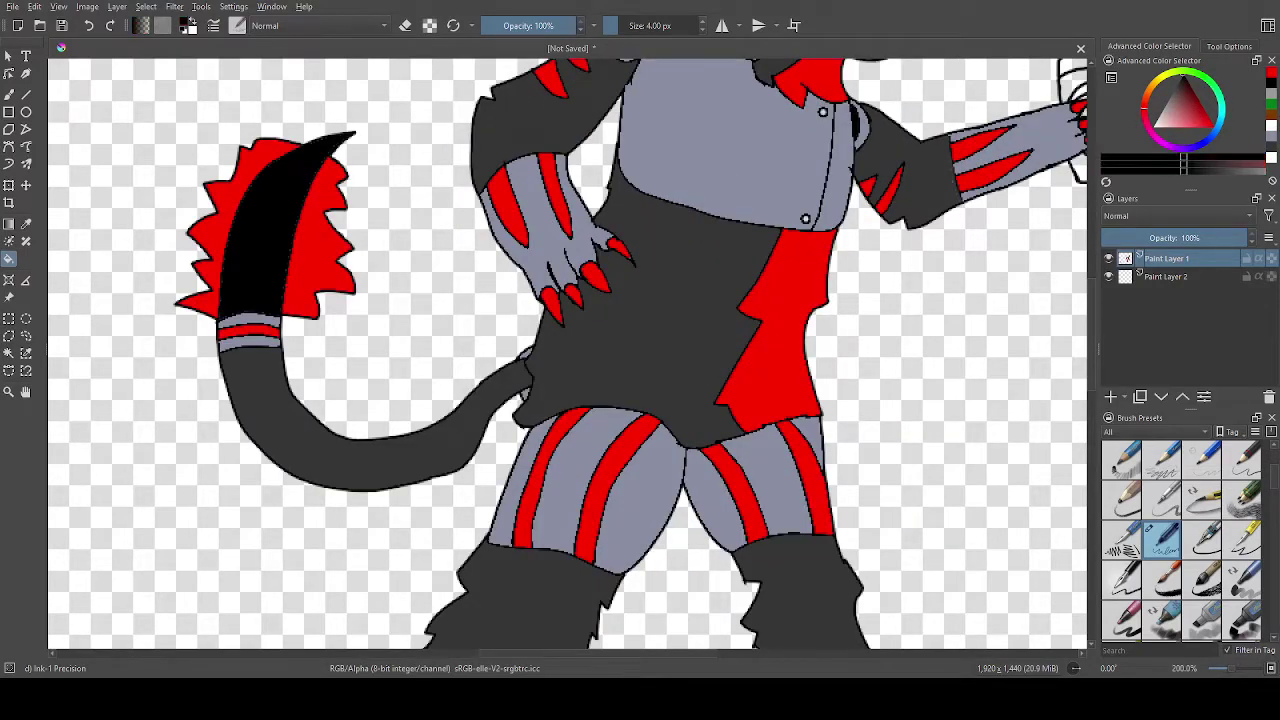
pyautogui.scroll(-3, 608, 323)
pyautogui.scroll(3, 752, 228)
pyautogui.scroll(2, 586, 338)
pyautogui.click(587, 338)
# Fill the two round buttons on the chest plate black.
pyautogui.scroll(-3, 440, 350)
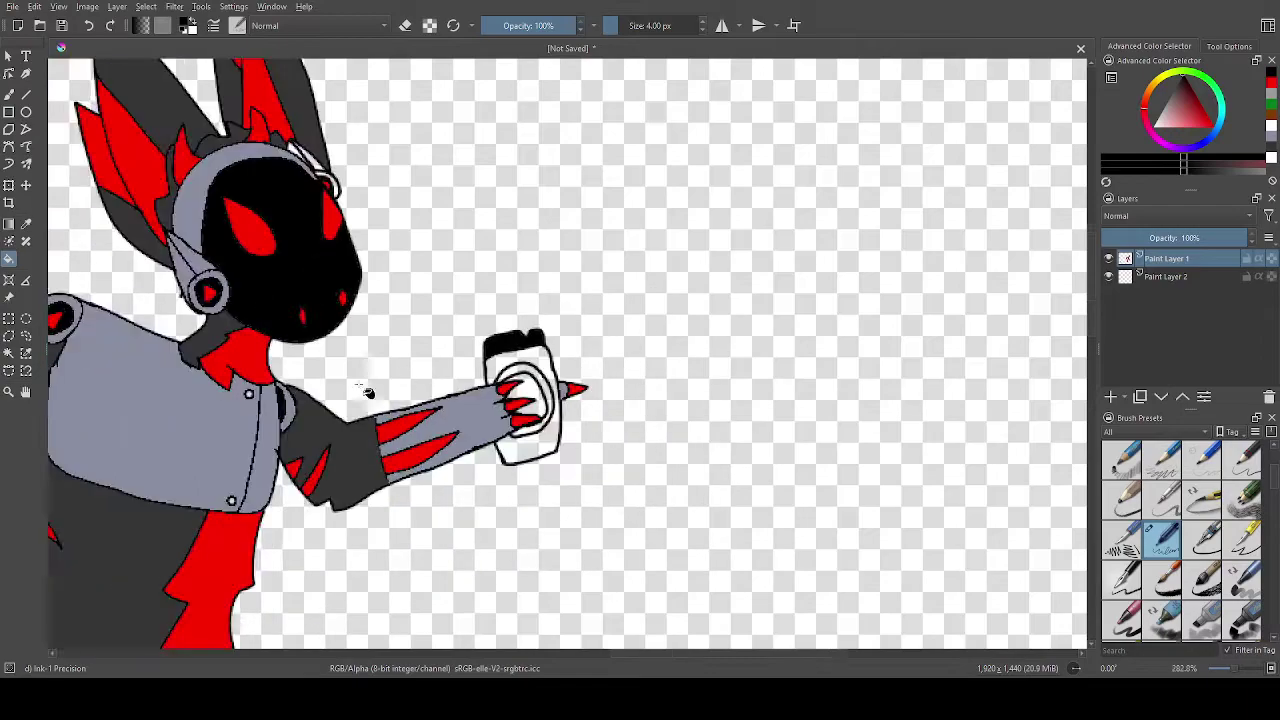
pyautogui.scroll(2, 280, 412)
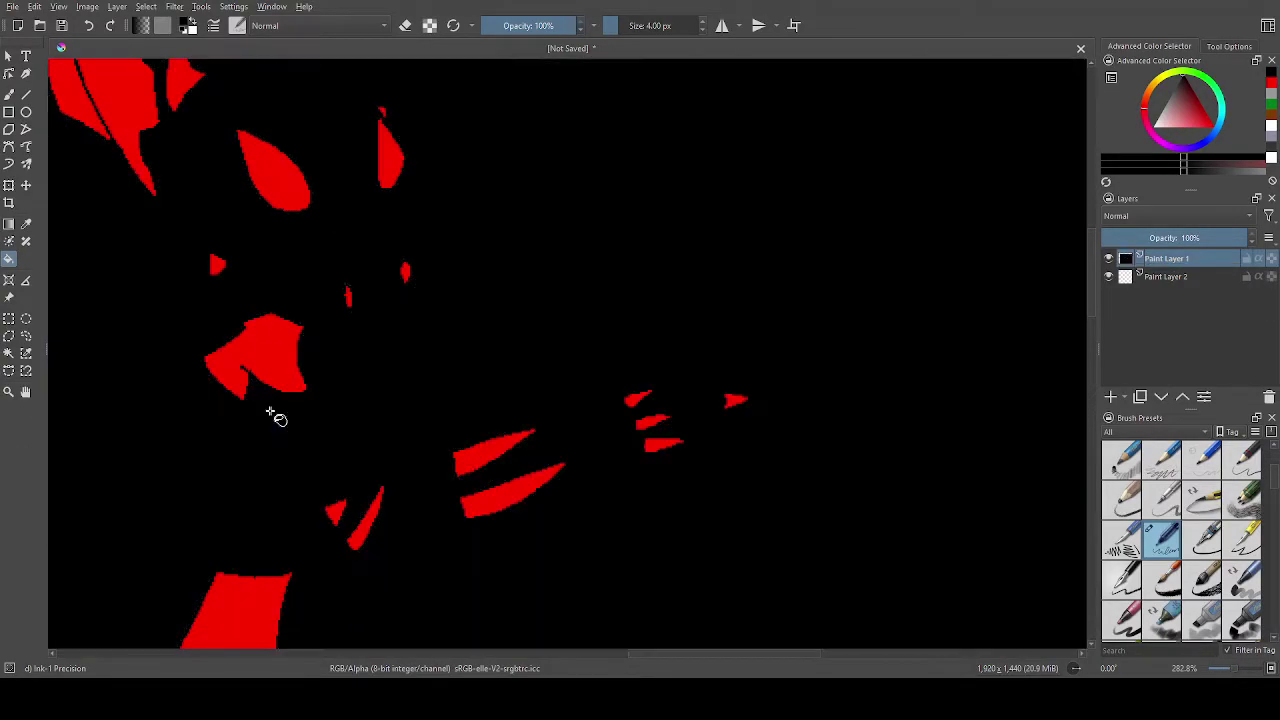
pyautogui.scroll(2, 282, 405)
pyautogui.scroll(-4, 283, 399)
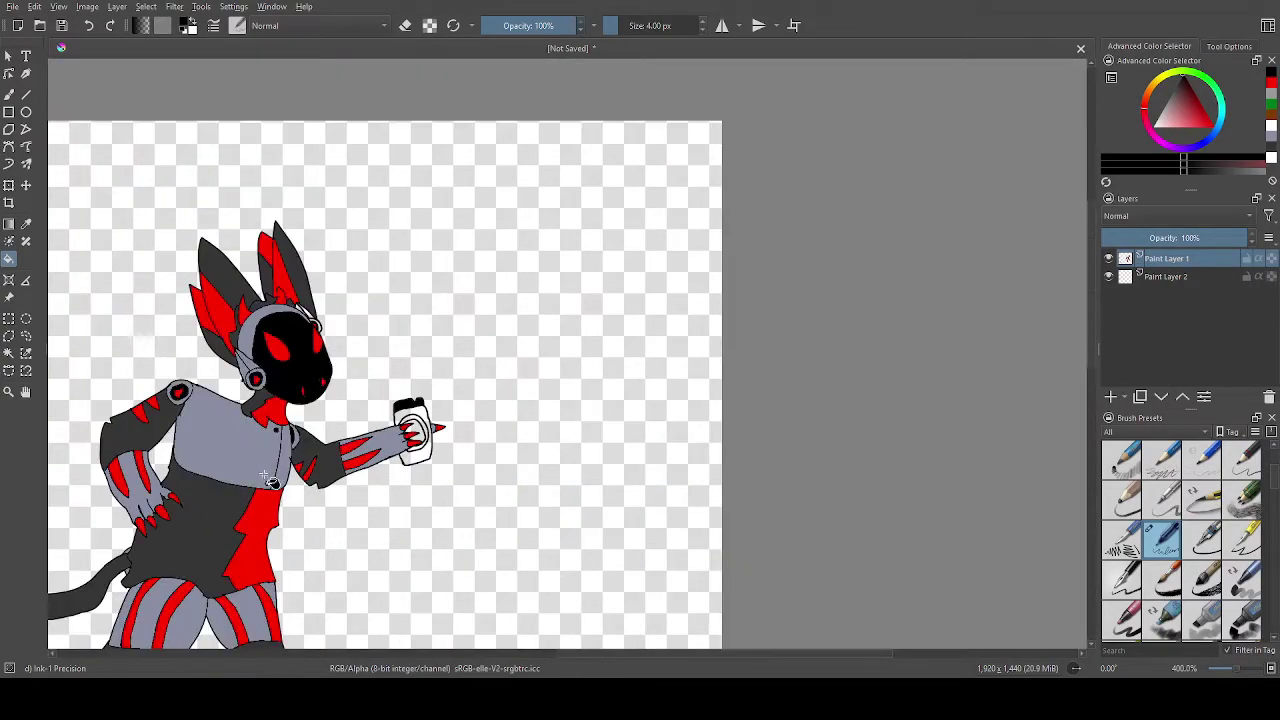
pyautogui.scroll(4, 395, 470)
# Fill the centre of the cup's round logo green and the ring around it brown.
pyautogui.scroll(-3, 395, 474)
pyautogui.scroll(-4, 395, 474)
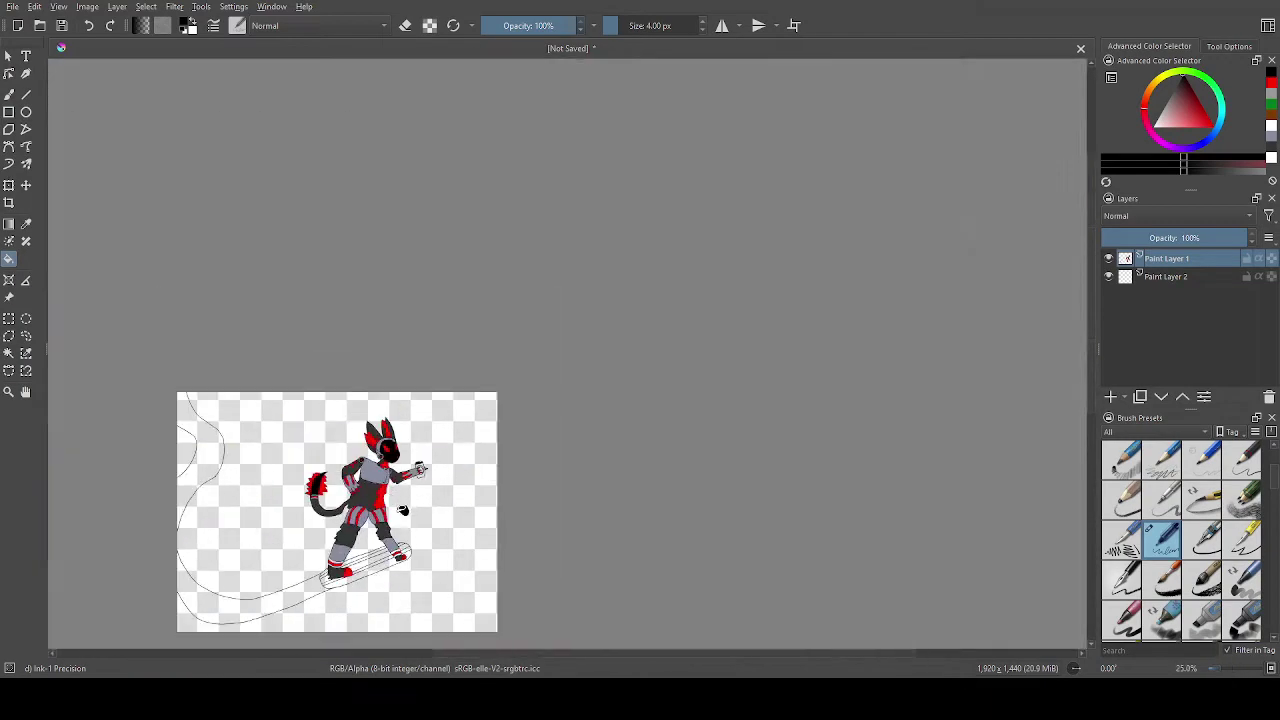
pyautogui.scroll(3, 395, 474)
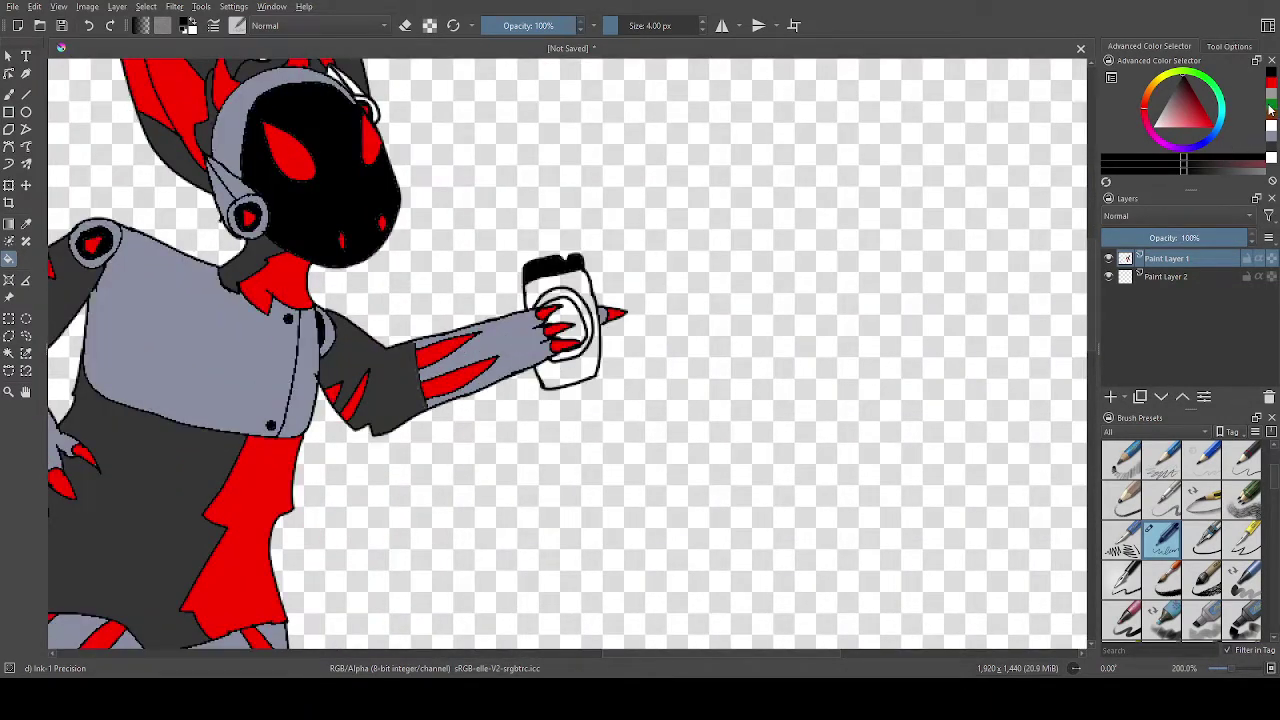
pyautogui.click(1270, 108)
pyautogui.click(580, 320)
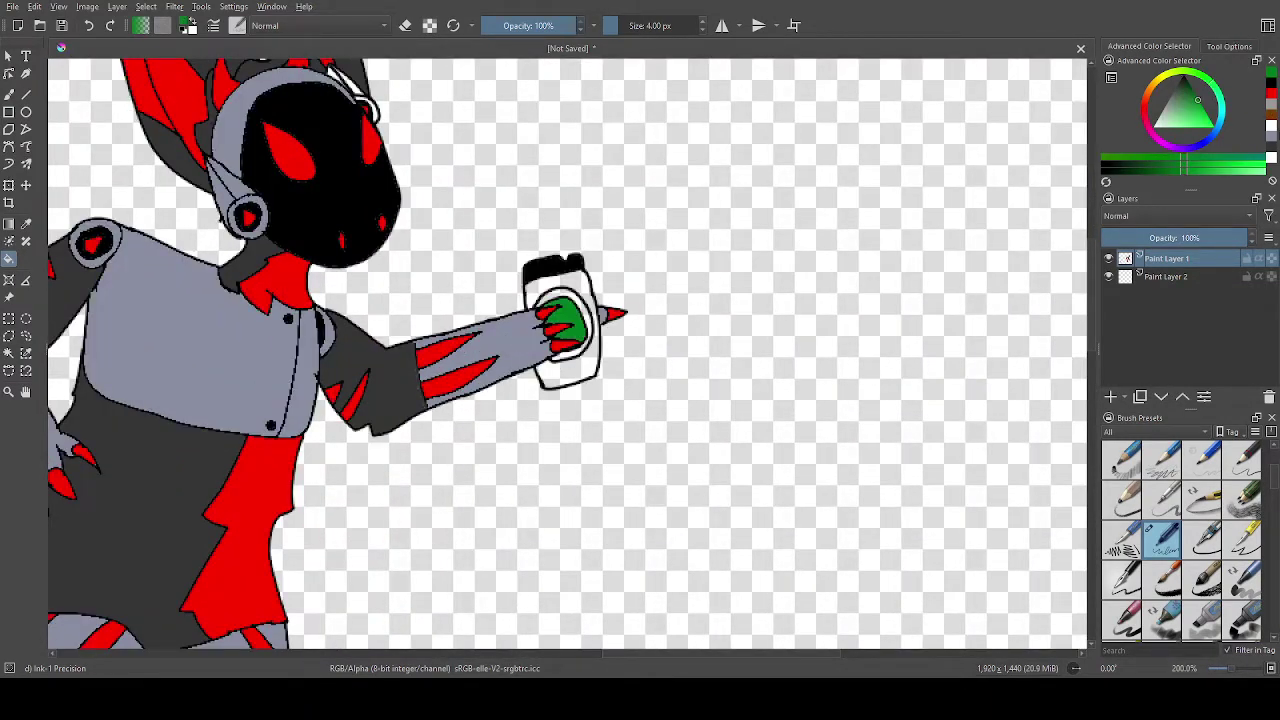
pyautogui.click(1272, 125)
pyautogui.scroll(2, 689, 241)
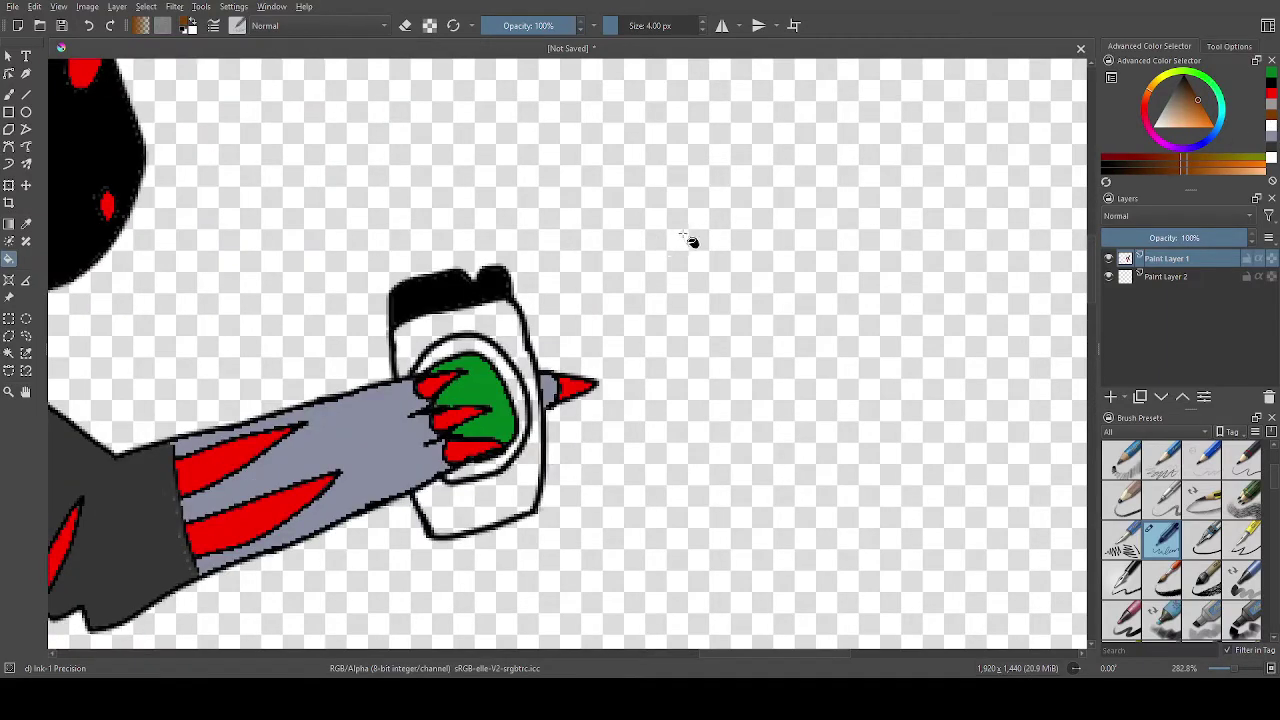
pyautogui.click(492, 352)
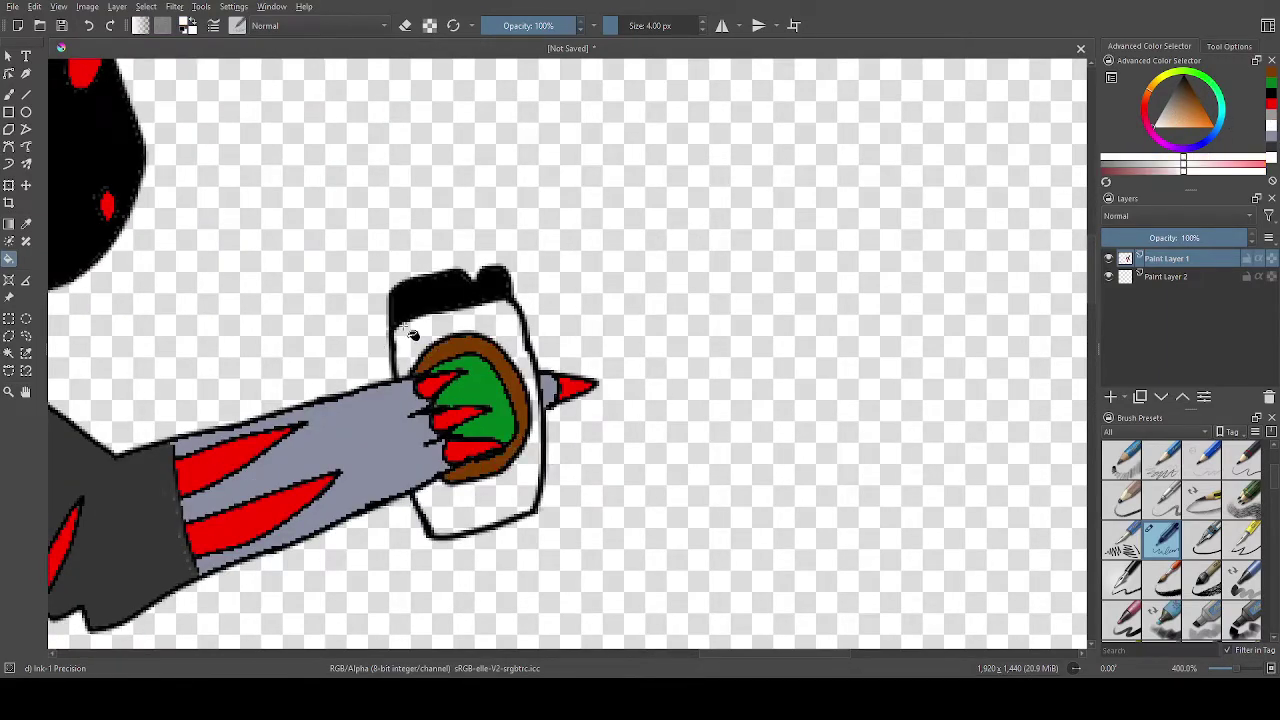
# Fill the body of the cup around its round logo with white.
pyautogui.click(416, 338)
pyautogui.scroll(-4, 415, 344)
pyautogui.scroll(-2, 274, 508)
pyautogui.scroll(3, 262, 550)
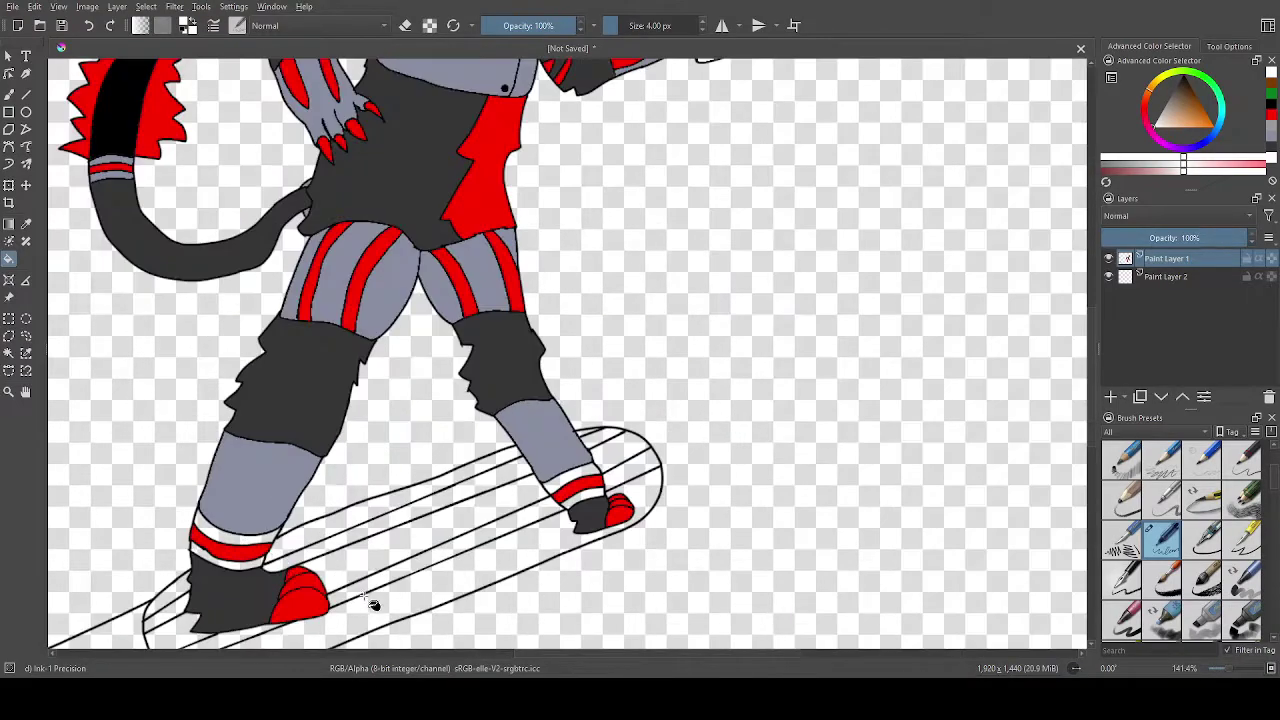
# Try filling the white bands around the red stripe on the front ankle with darkened shades of the thigh's blue-grey.
pyautogui.click(1186, 103)
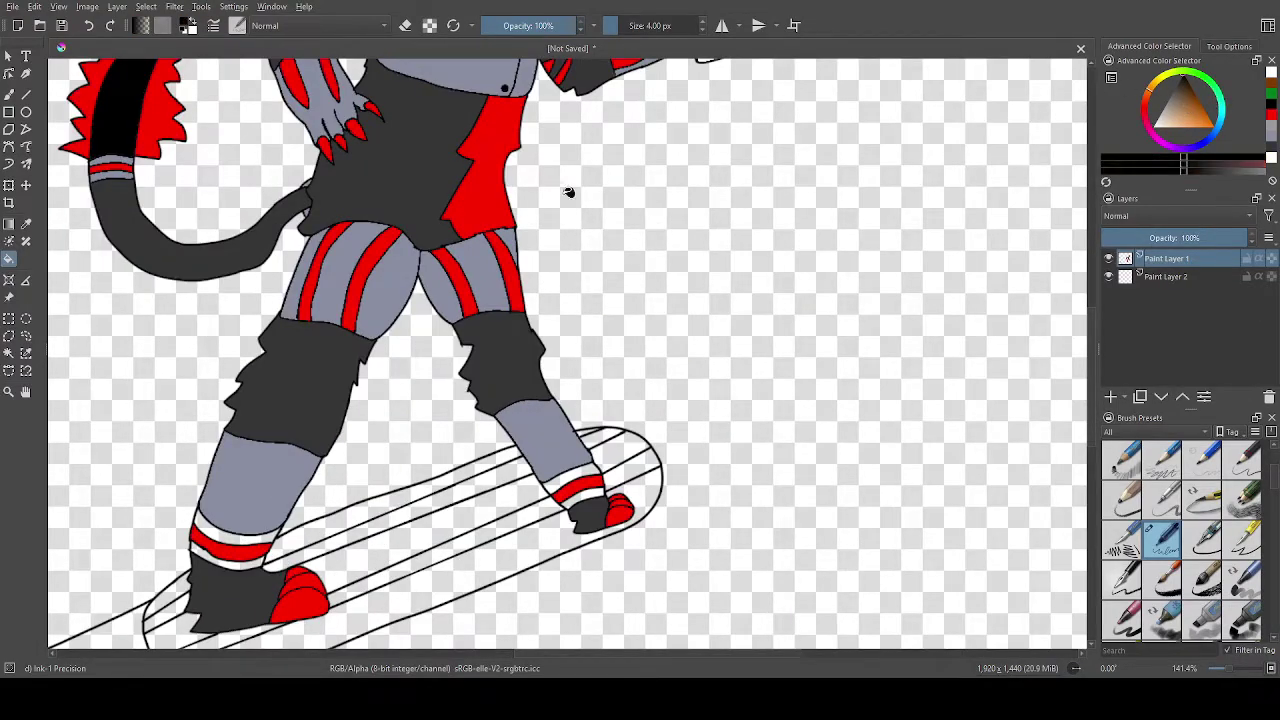
pyautogui.keyDown('ctrl'); pyautogui.click(398, 285); pyautogui.keyUp('ctrl')
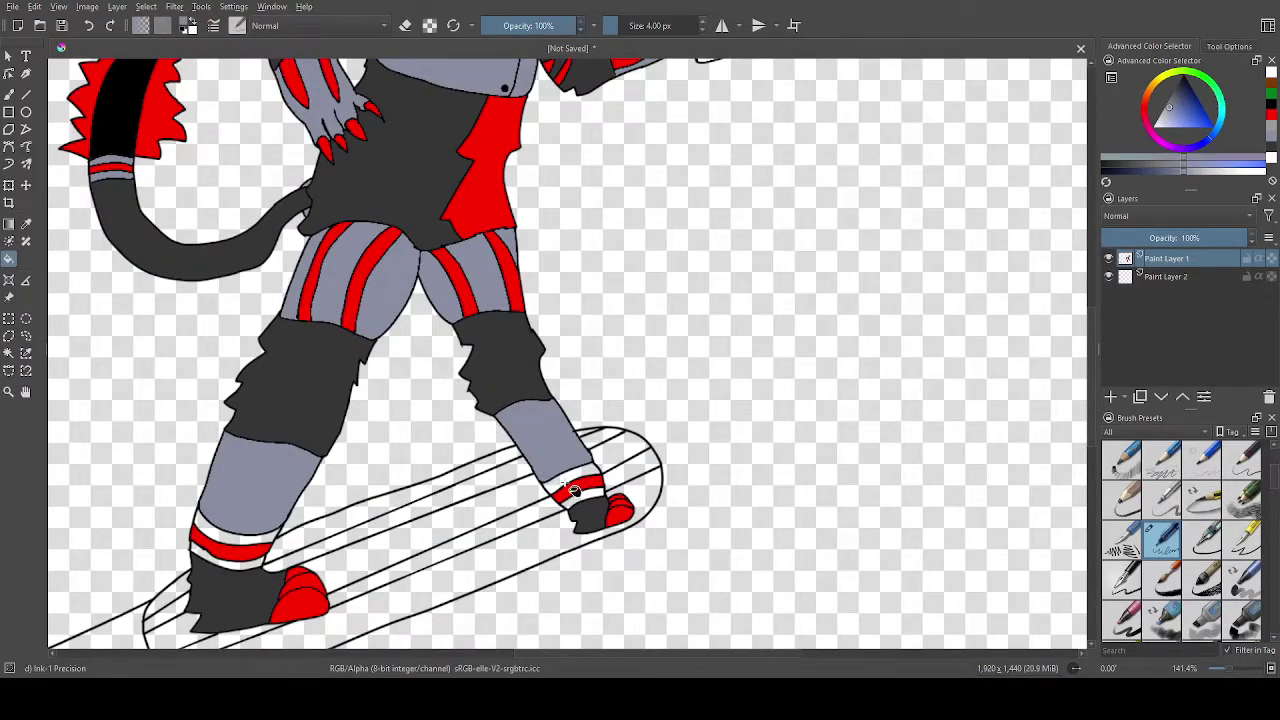
pyautogui.click(1176, 94)
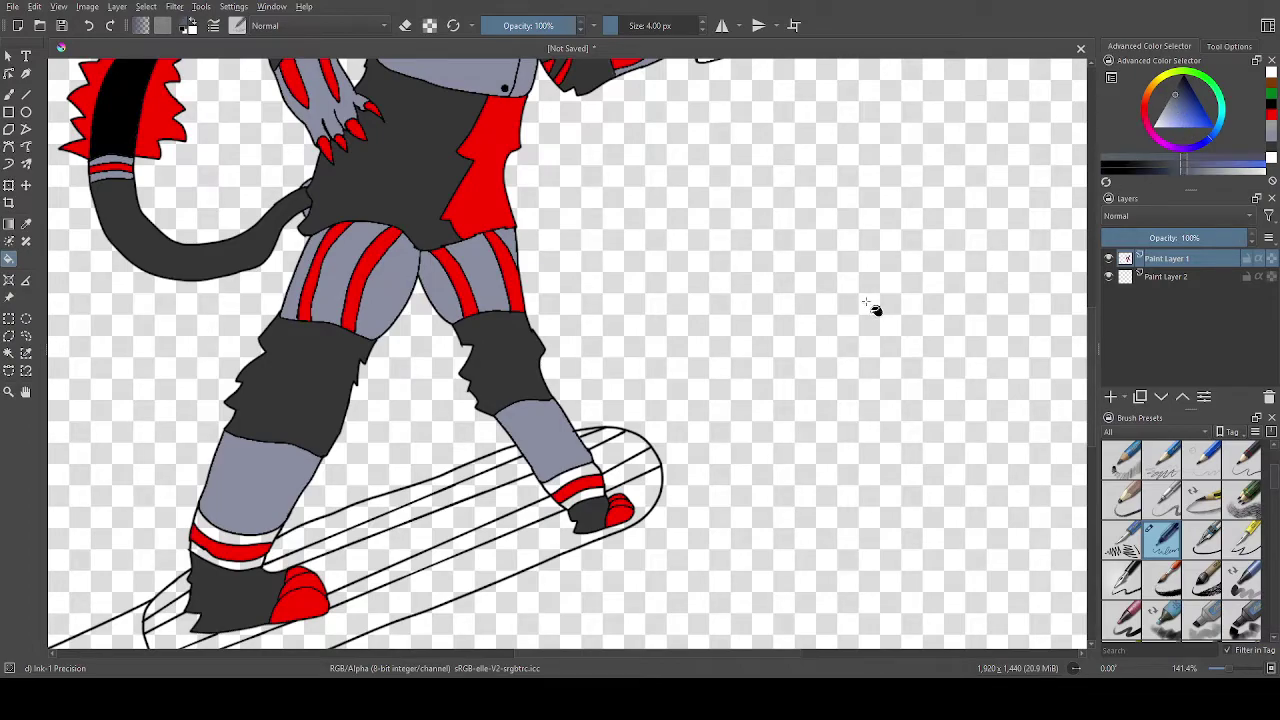
pyautogui.scroll(1, 645, 563)
pyautogui.click(668, 533)
pyautogui.click(726, 556)
pyautogui.scroll(-4, 520, 533)
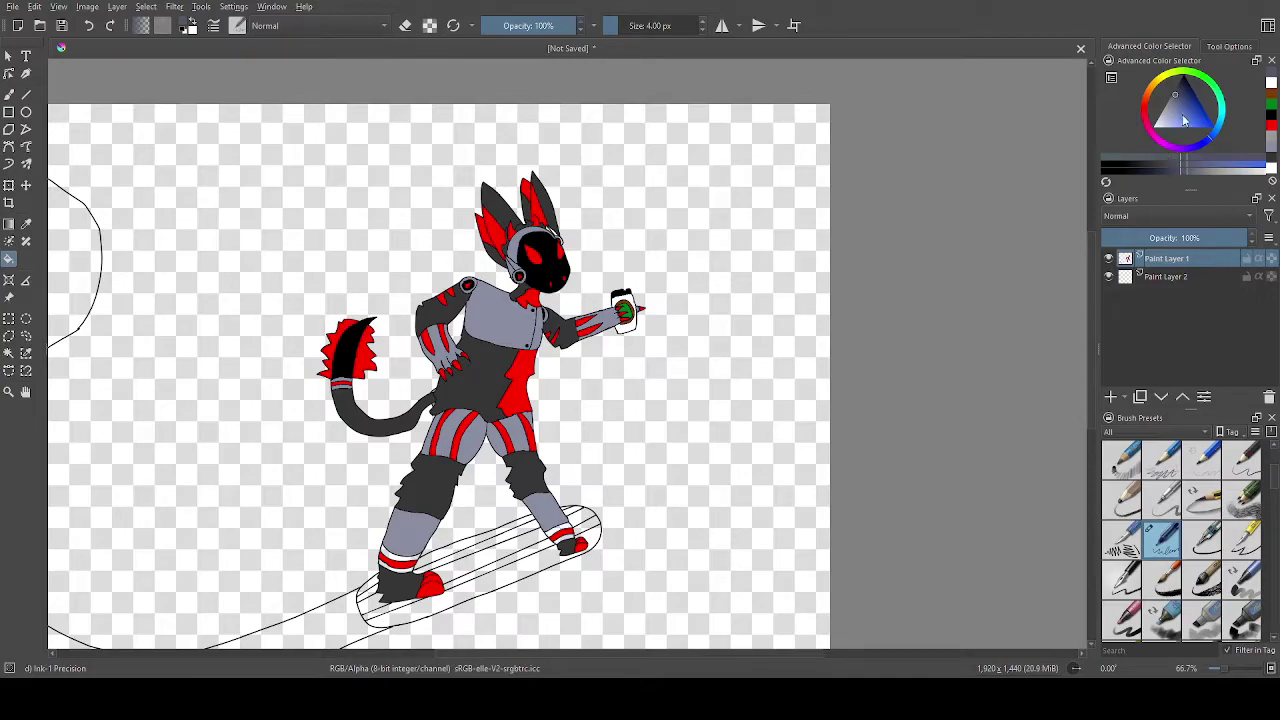
pyautogui.click(1181, 84)
pyautogui.scroll(5, 580, 545)
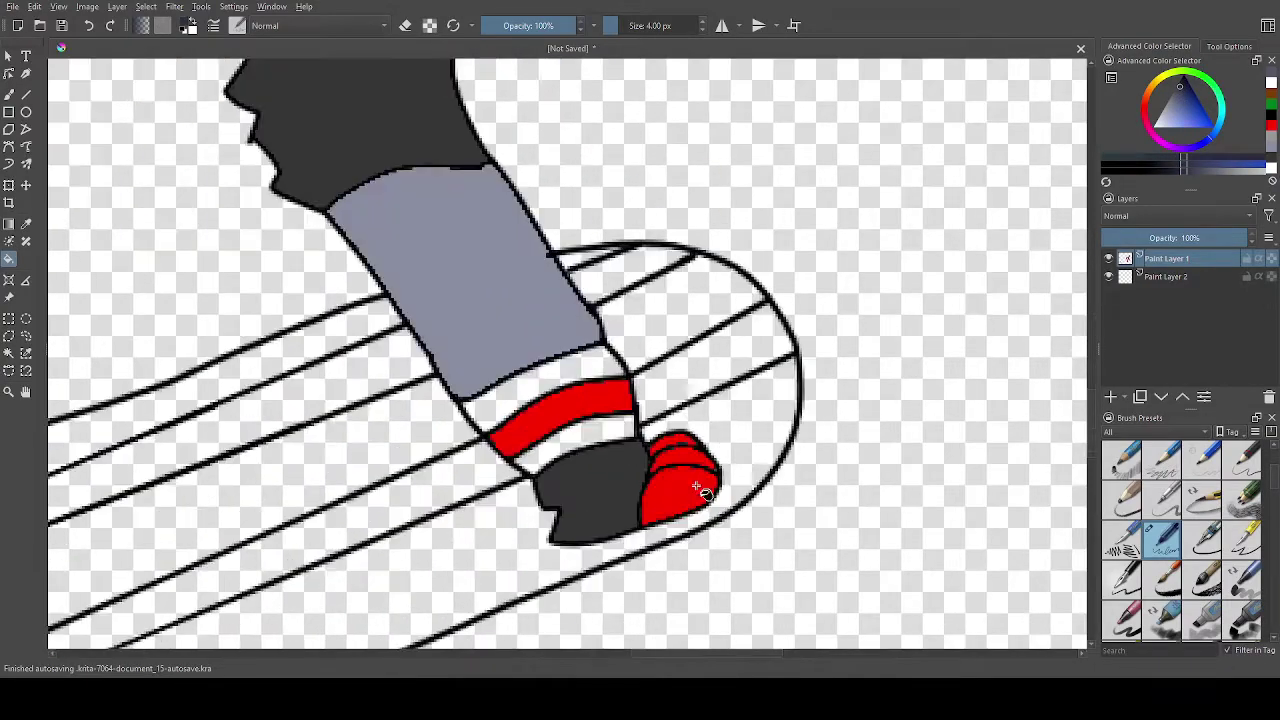
pyautogui.click(622, 443)
pyautogui.click(580, 375)
pyautogui.scroll(-1, 281, 487)
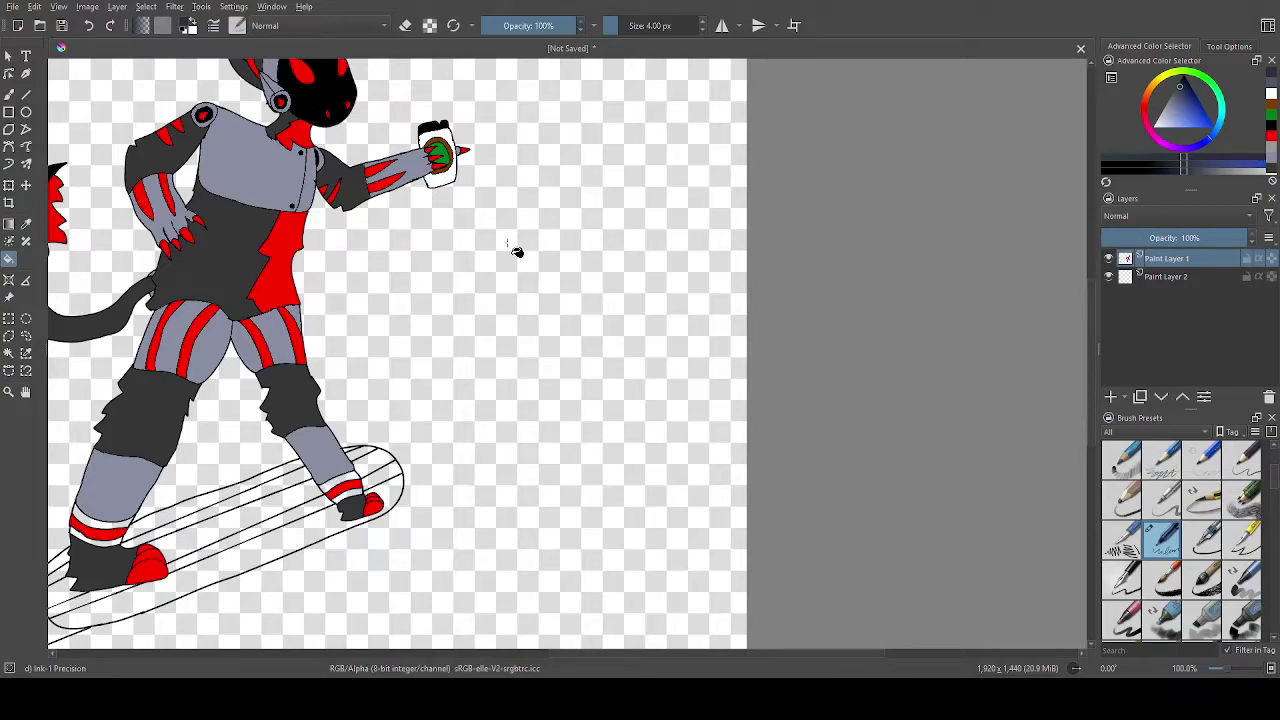
# Fill the bands above and below the red stripe on both ankles with light grey.
pyautogui.keyDown('ctrl'); pyautogui.click(301, 459); pyautogui.keyUp('ctrl')
pyautogui.keyDown('ctrl'); pyautogui.click(334, 449); pyautogui.keyUp('ctrl')
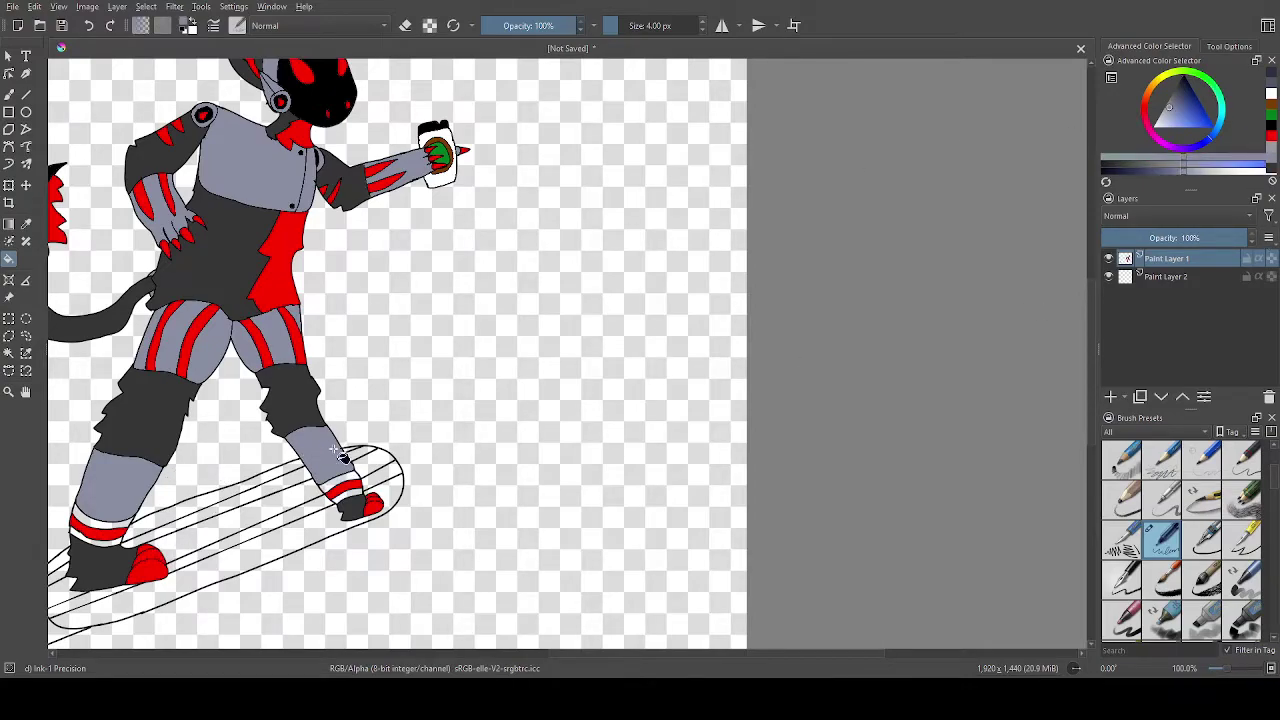
pyautogui.click(1178, 102)
pyautogui.moveTo(1168, 98); pyautogui.dragTo(1163, 108)
pyautogui.scroll(5, 342, 470)
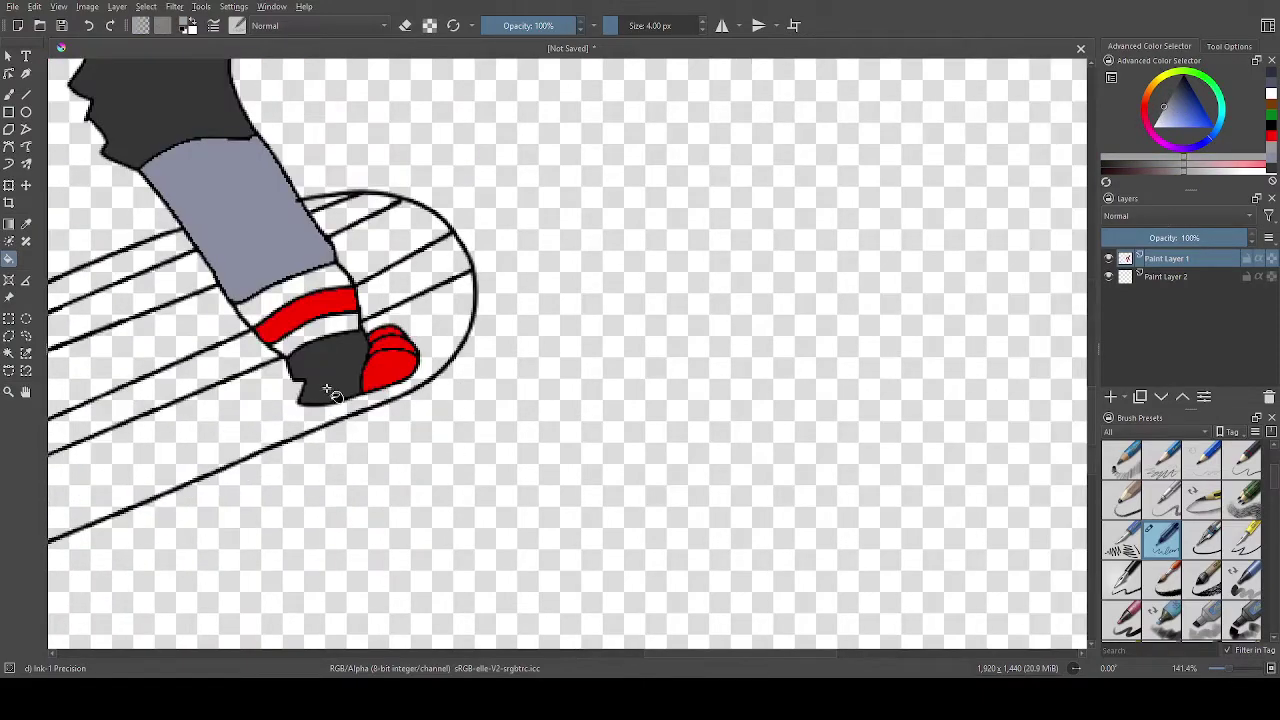
pyautogui.scroll(-4, 120, 395)
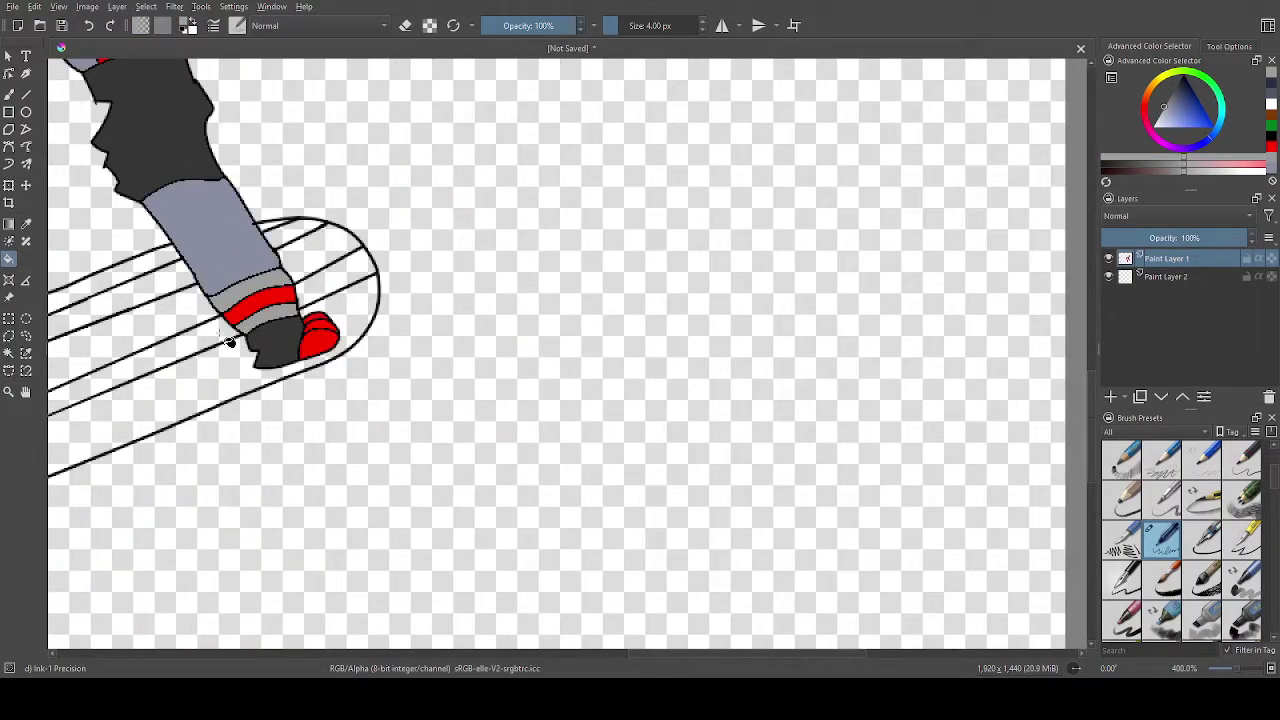
pyautogui.scroll(2, 120, 395)
pyautogui.scroll(-2, 120, 395)
pyautogui.scroll(4, 120, 397)
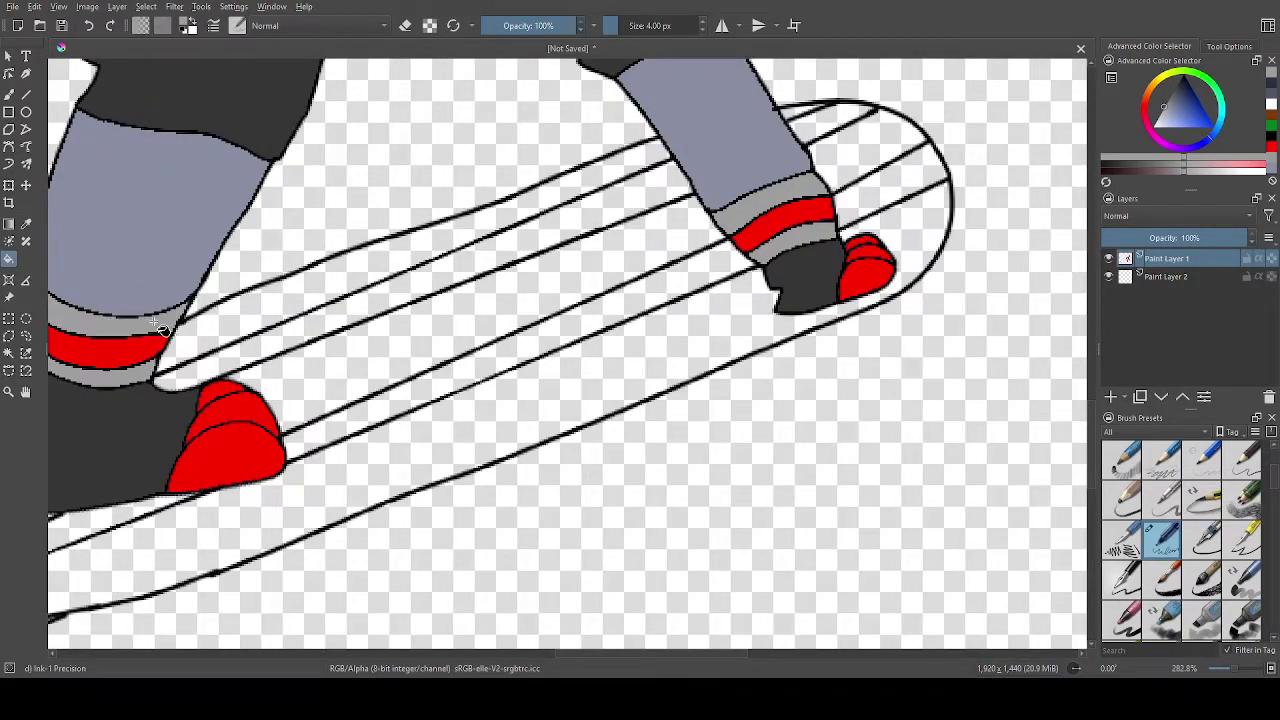
# Fill alternating stripes along the board black, starting with the wide one at the near edge.
pyautogui.scroll(-5, 170, 305)
pyautogui.moveTo(1192, 108); pyautogui.dragTo(1183, 76)
pyautogui.click(209, 354)
pyautogui.scroll(1, 218, 333)
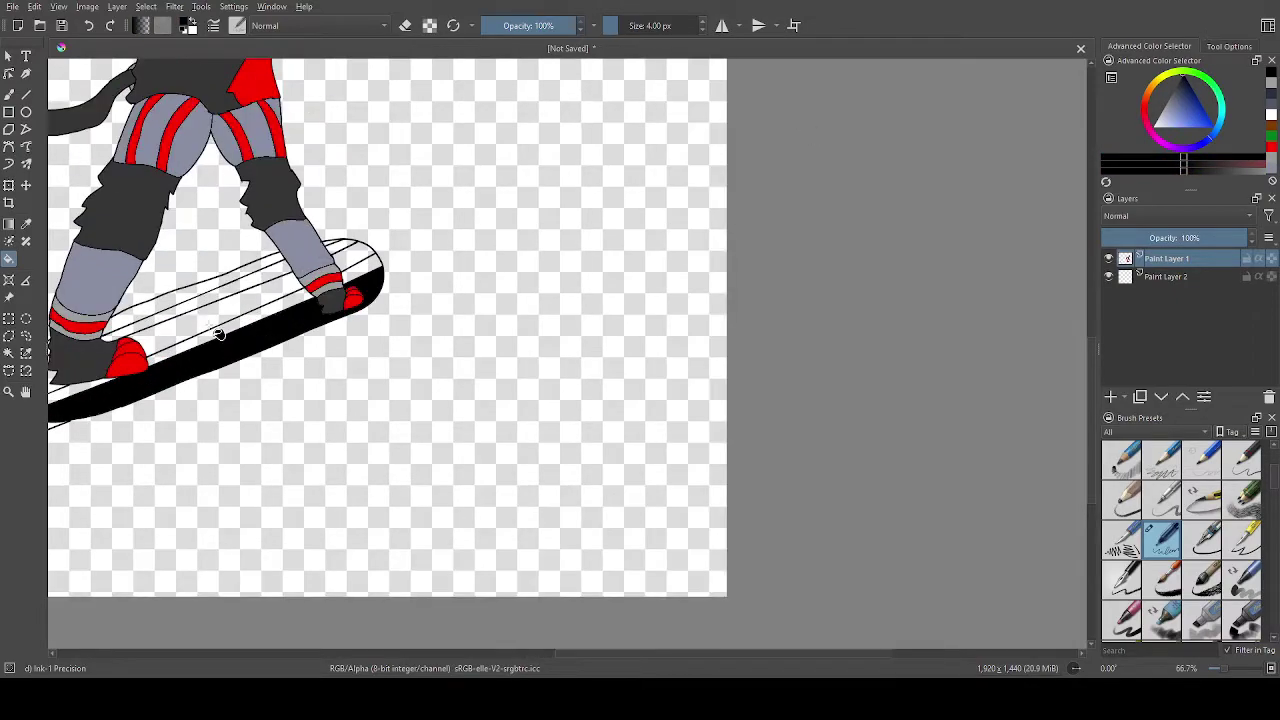
pyautogui.click(257, 307)
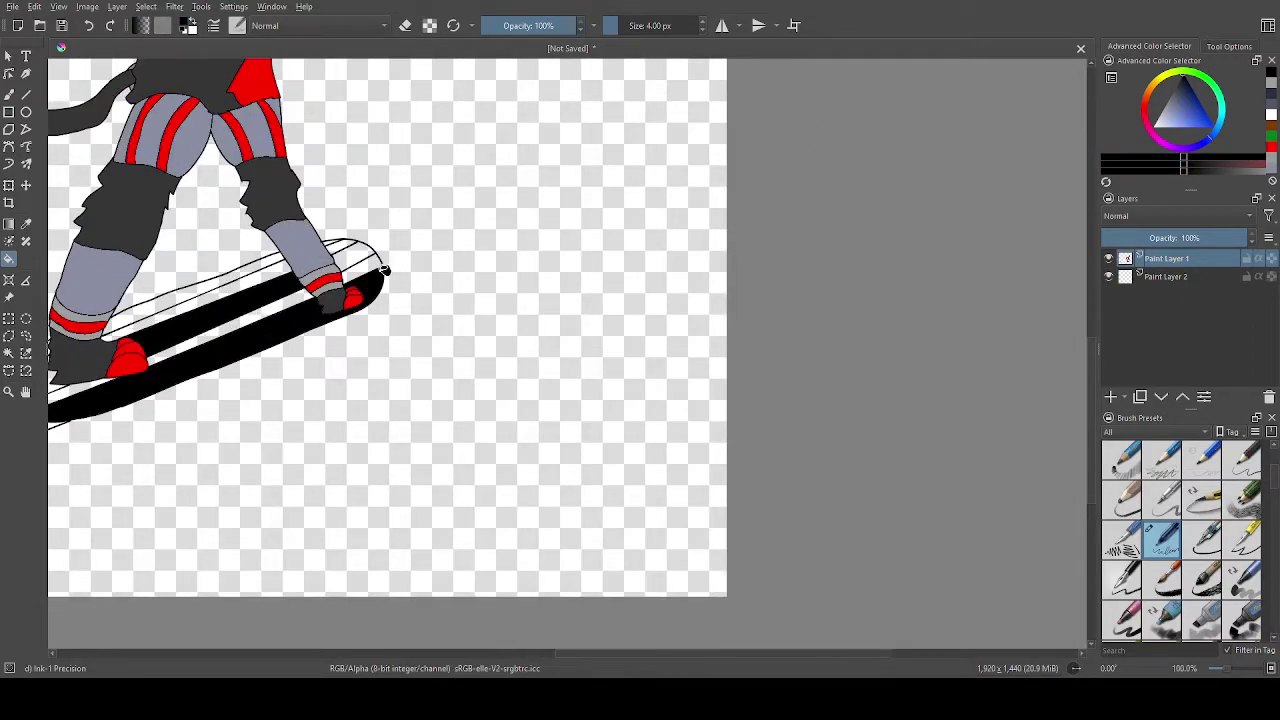
pyautogui.click(368, 261)
pyautogui.click(280, 272)
# Fill the remaining alternate stripe pieces at the board's front tip and behind the rear foot black.
pyautogui.scroll(3, 280, 272)
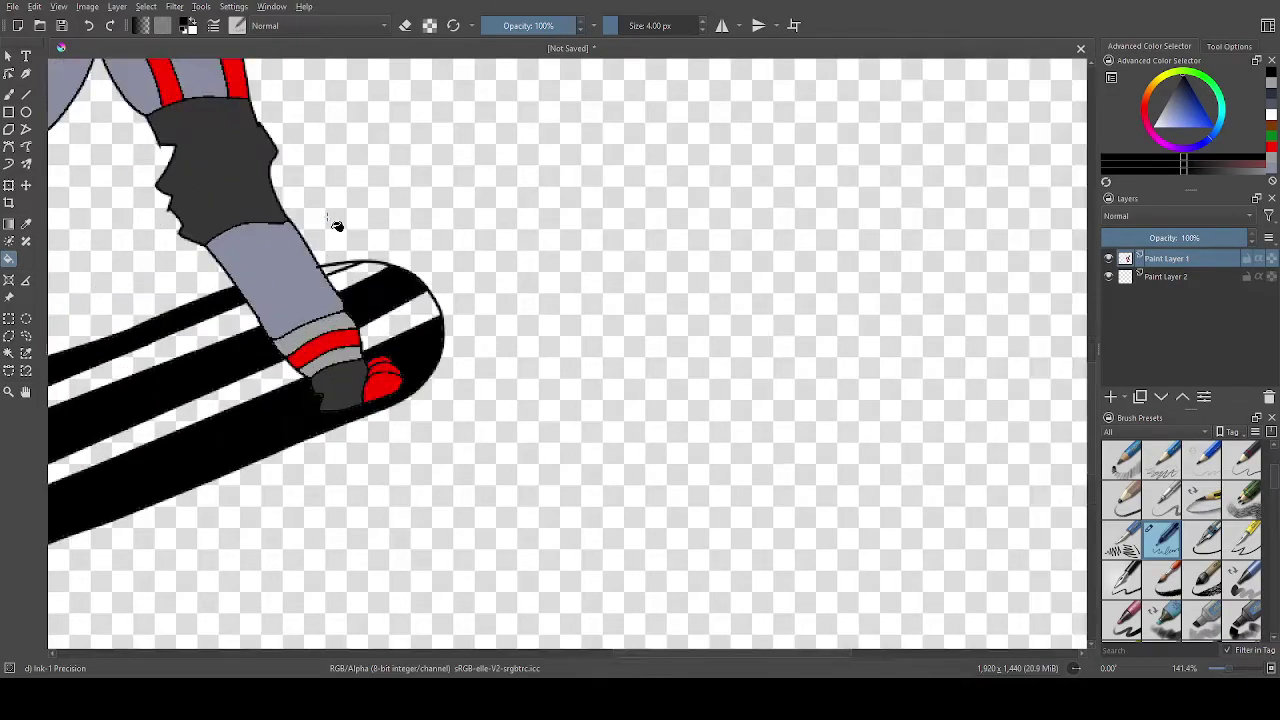
pyautogui.scroll(-8, 297, 250)
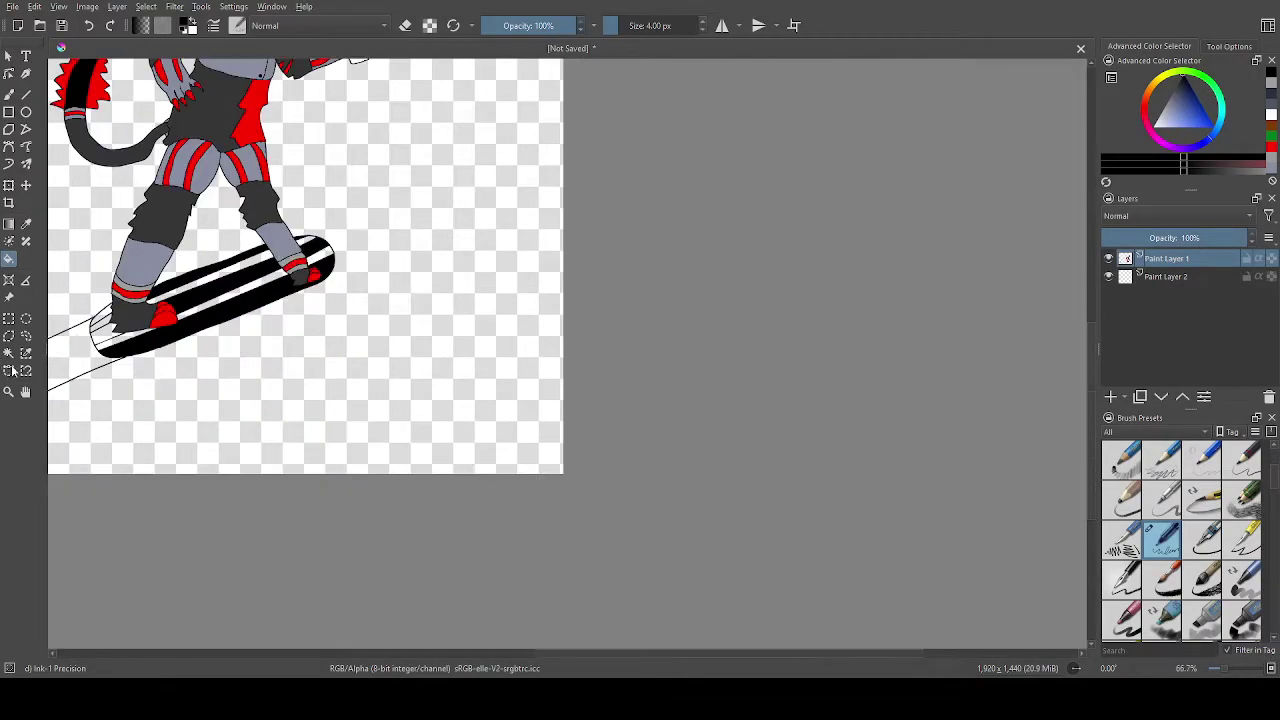
pyautogui.scroll(4, 133, 323)
pyautogui.click(86, 339)
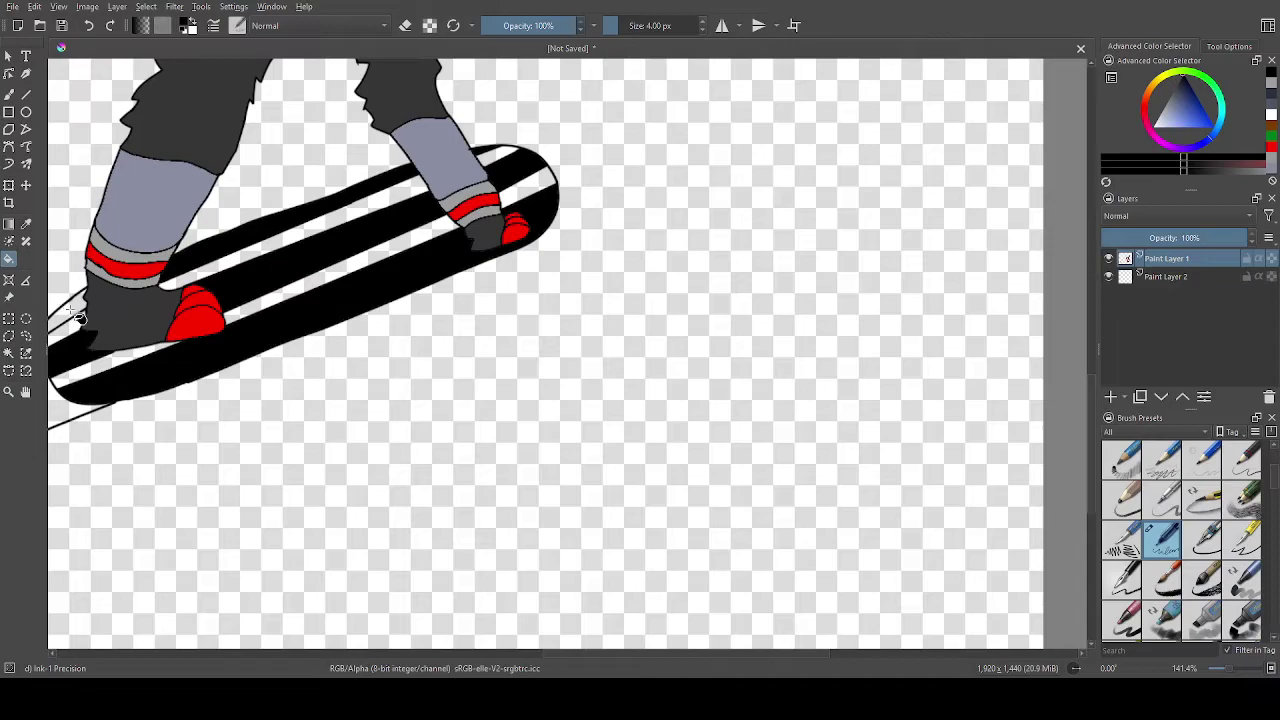
pyautogui.scroll(-9, 78, 316)
pyautogui.scroll(8, 70, 290)
pyautogui.scroll(2, 70, 290)
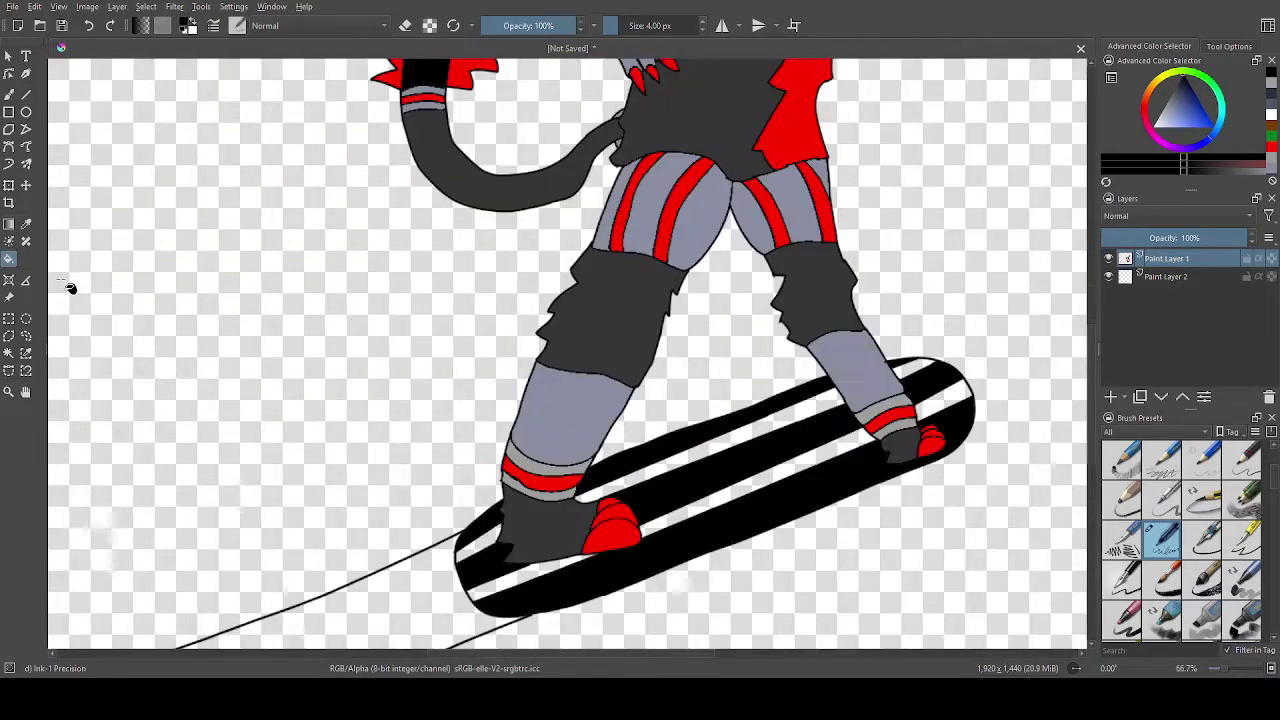
# Fill all the remaining white stripes of the board with bright red.
pyautogui.click(1150, 97)
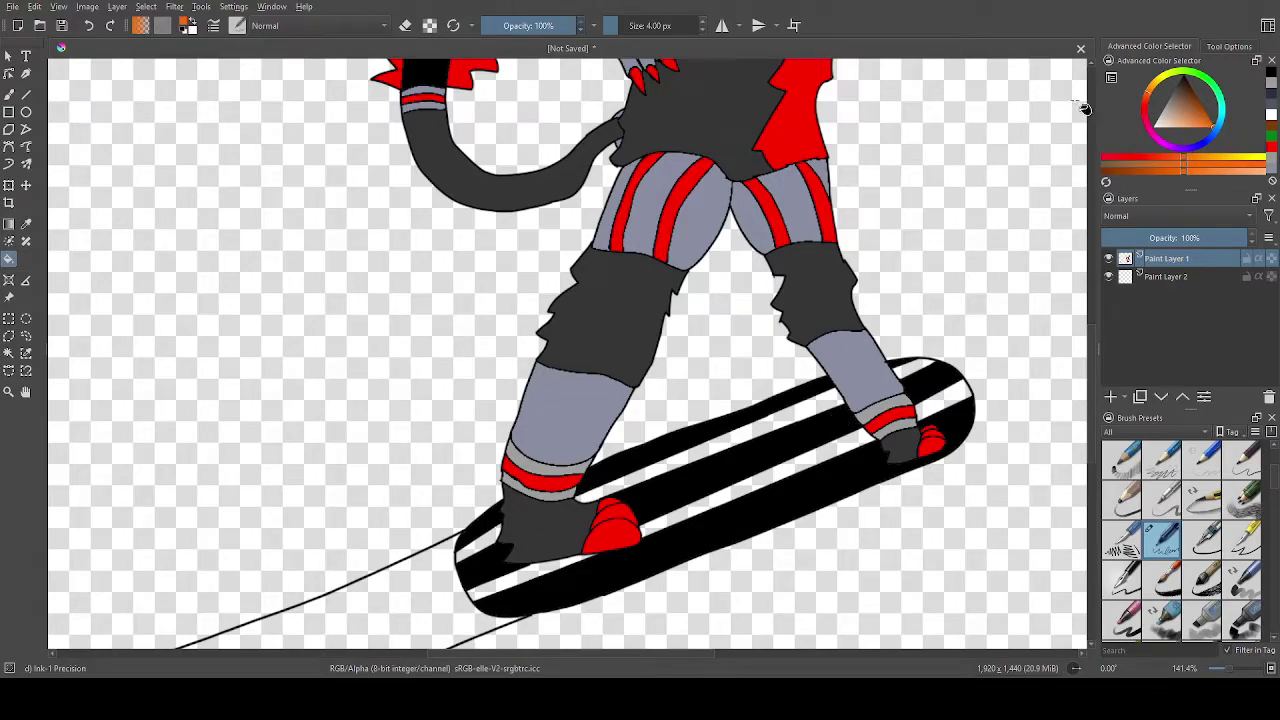
pyautogui.click(1149, 93)
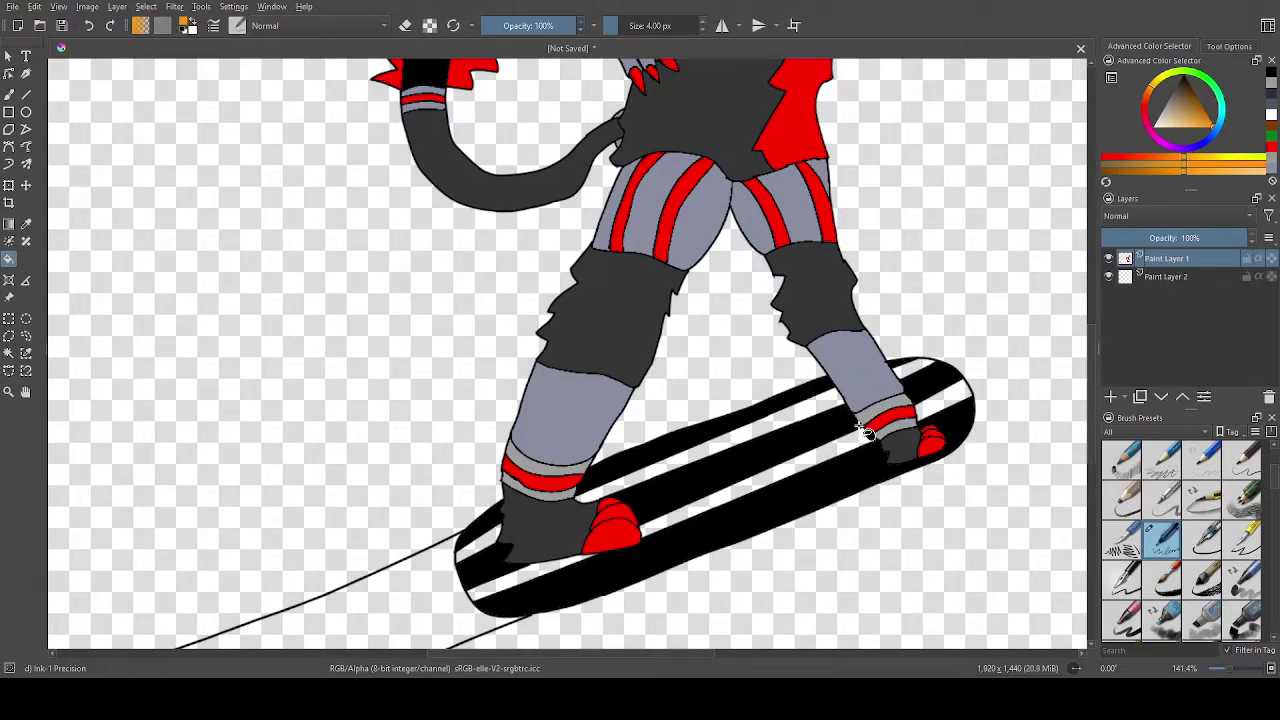
pyautogui.click(1146, 113)
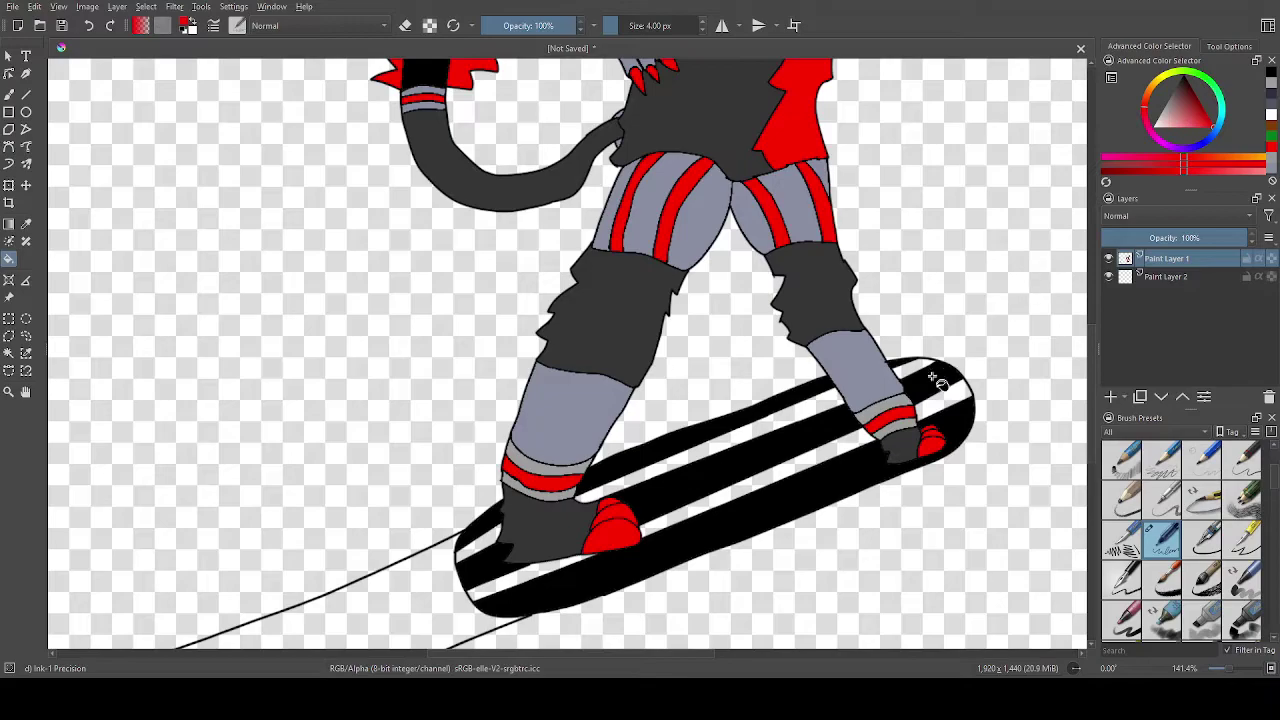
pyautogui.click(858, 449)
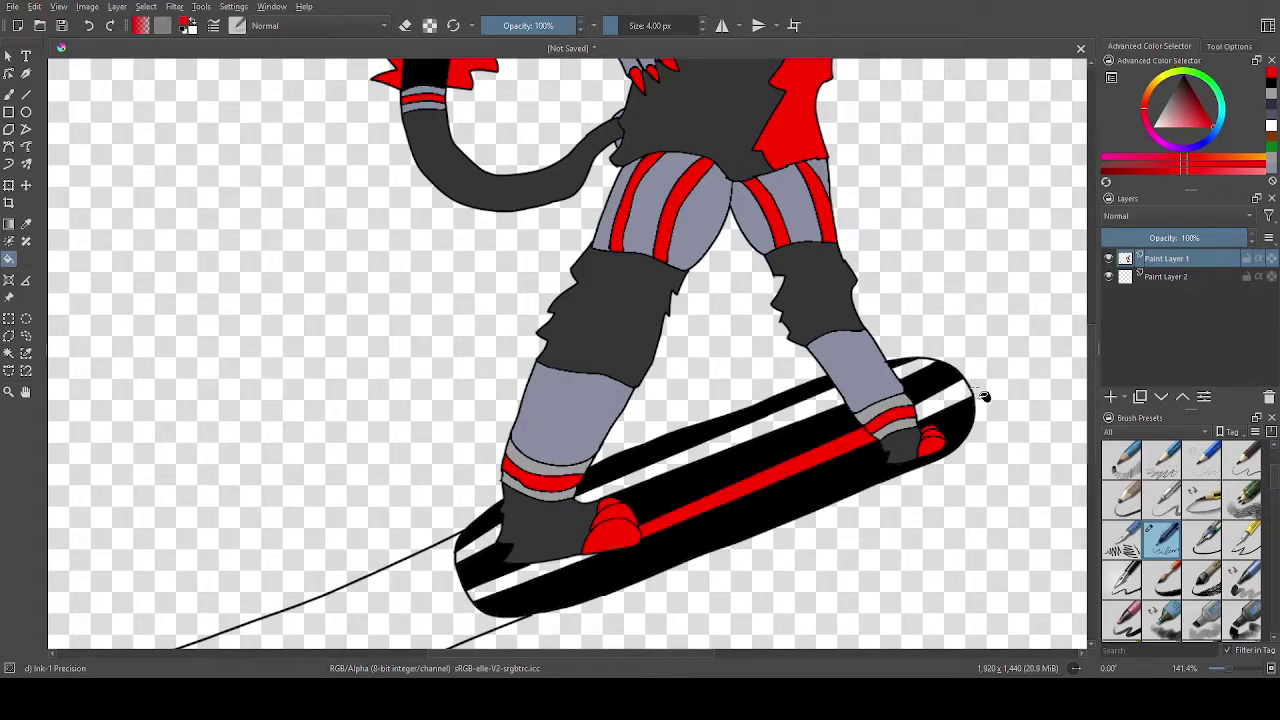
pyautogui.click(910, 389)
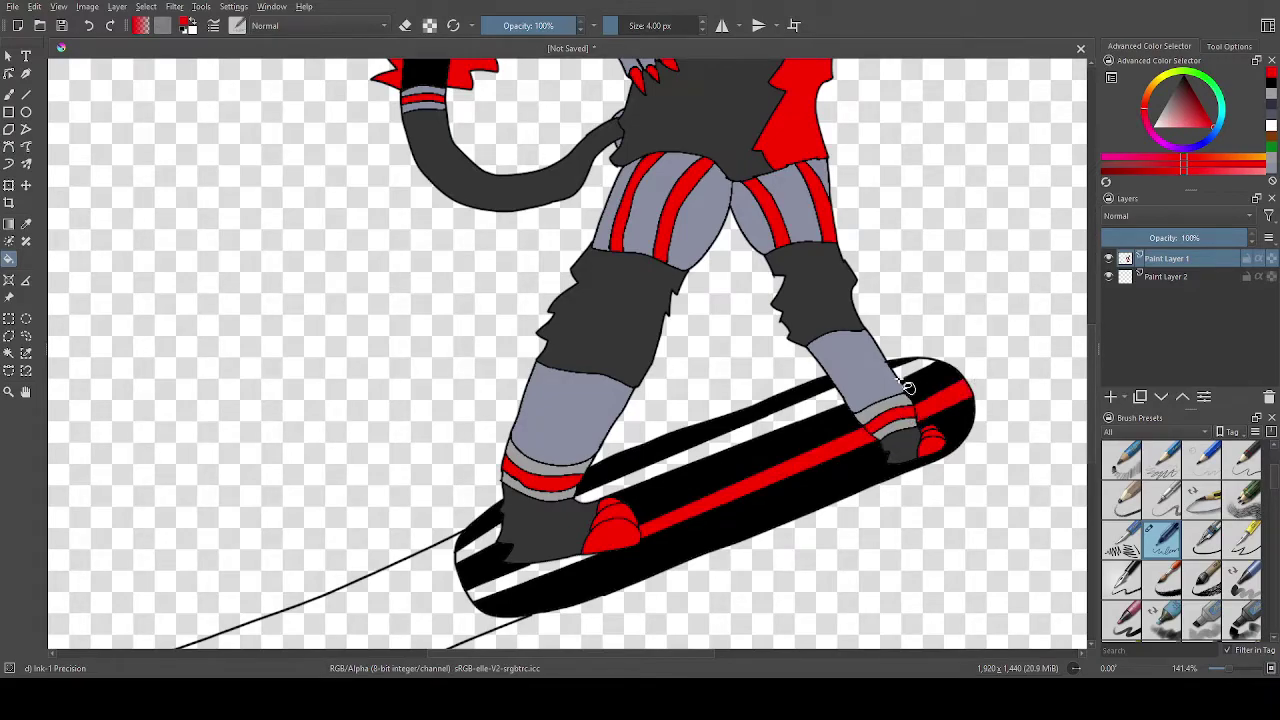
pyautogui.click(770, 421)
pyautogui.click(481, 557)
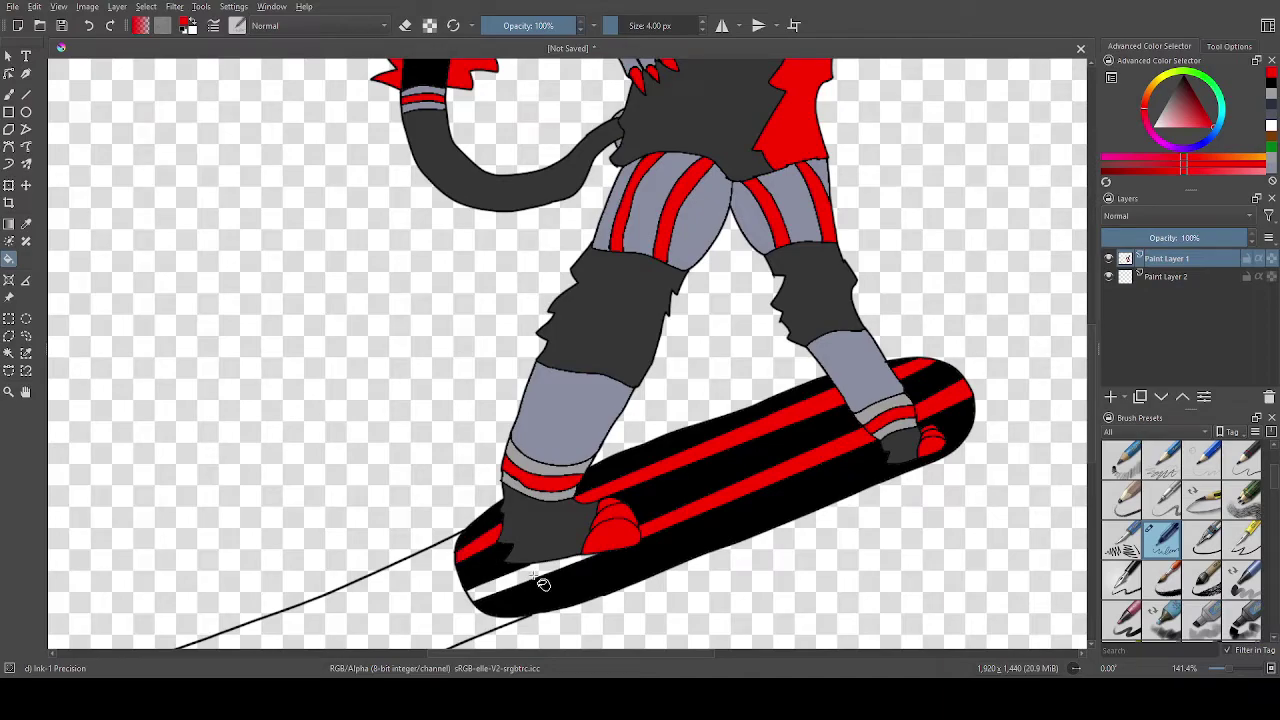
pyautogui.click(542, 584)
# Fill both sections of the curved trail behind the board with the same red.
pyautogui.scroll(-6, 542, 584)
pyautogui.click(587, 590)
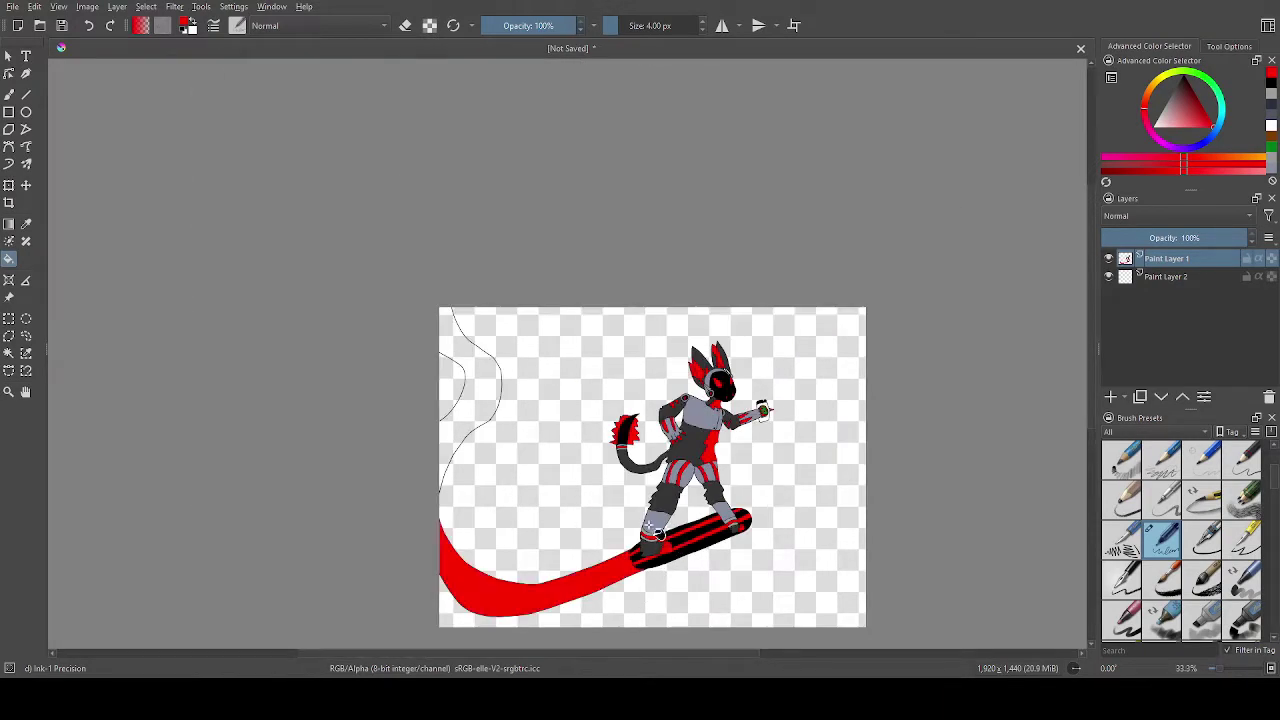
pyautogui.click(459, 430)
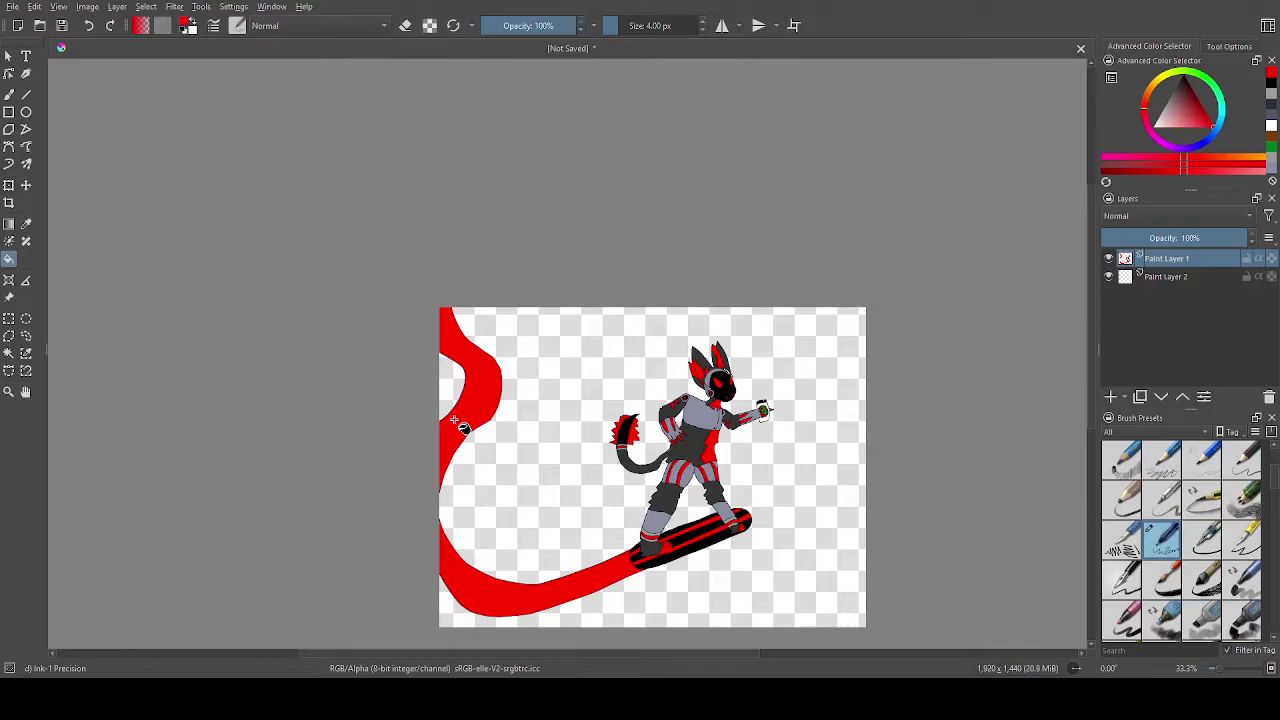
# Select Paint Layer 2 and set up the Airbrush Soft brush in pale yellow at a size of 1000 px.
pyautogui.scroll(-1, 886, 457)
pyautogui.scroll(2, 916, 448)
pyautogui.click(1188, 277)
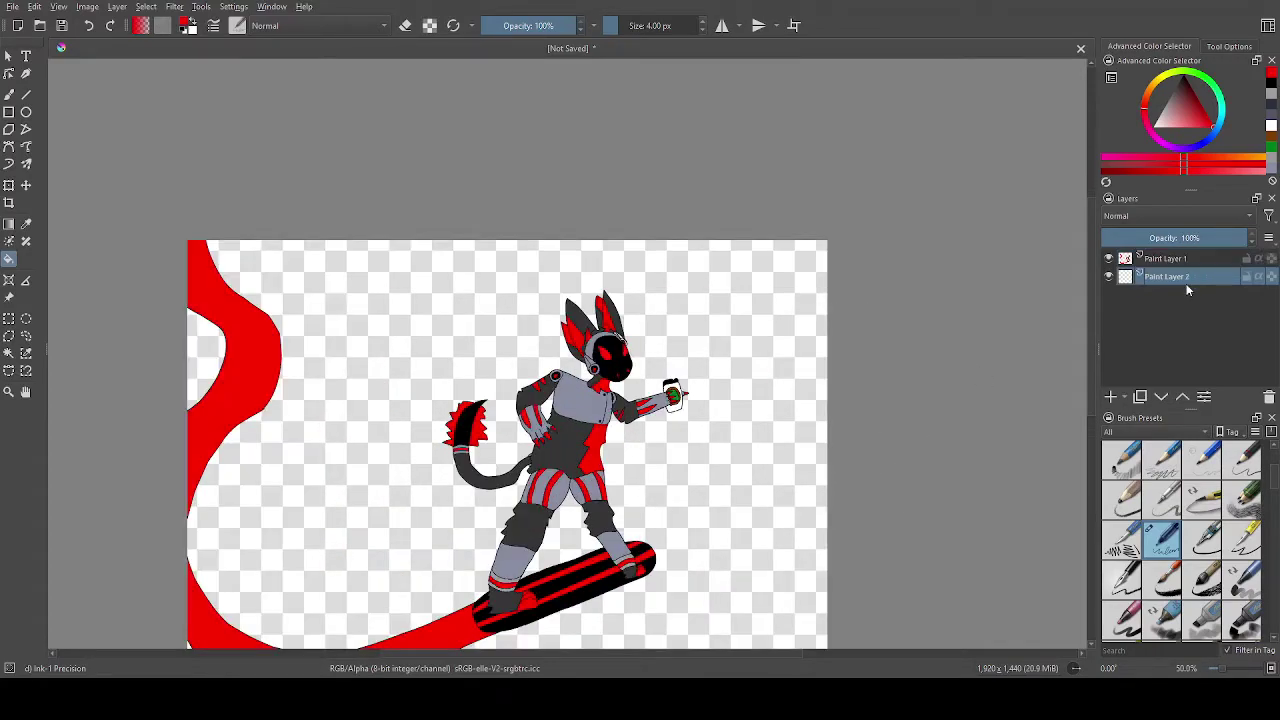
pyautogui.scroll(2, 1270, 603)
pyautogui.click(1228, 470)
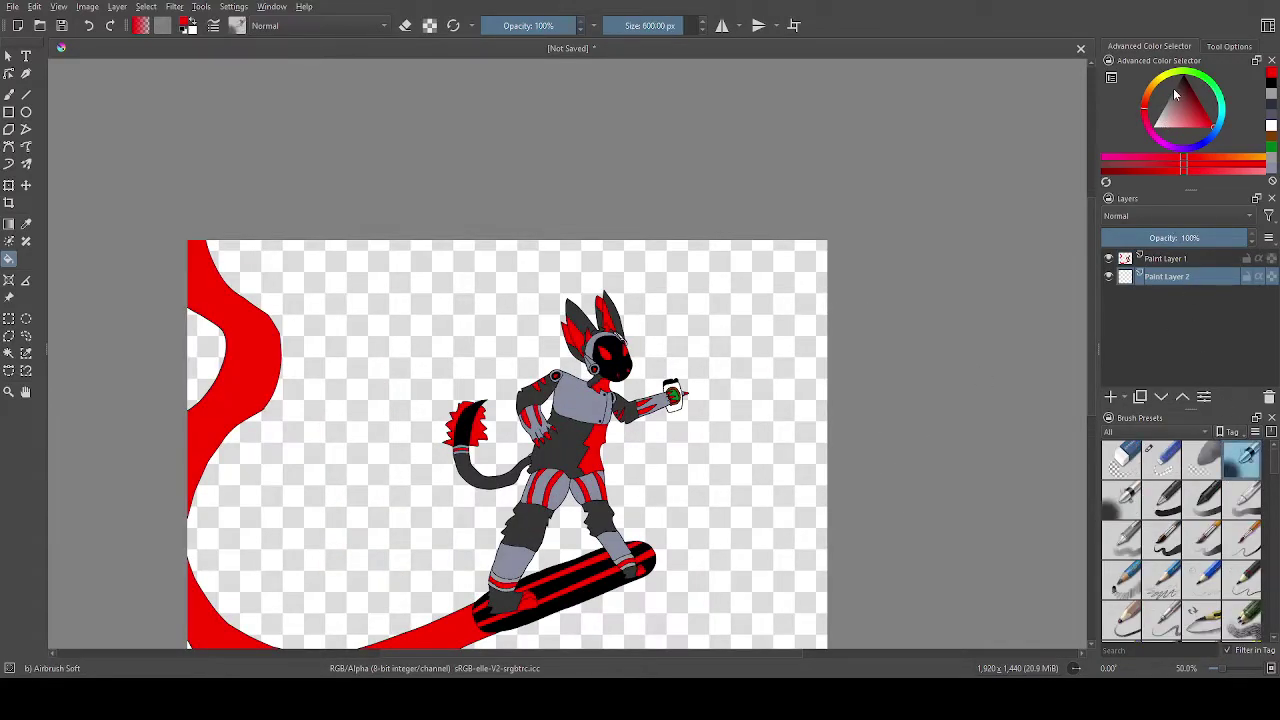
pyautogui.moveTo(1157, 85); pyautogui.dragTo(1183, 78)
pyautogui.click(1181, 133)
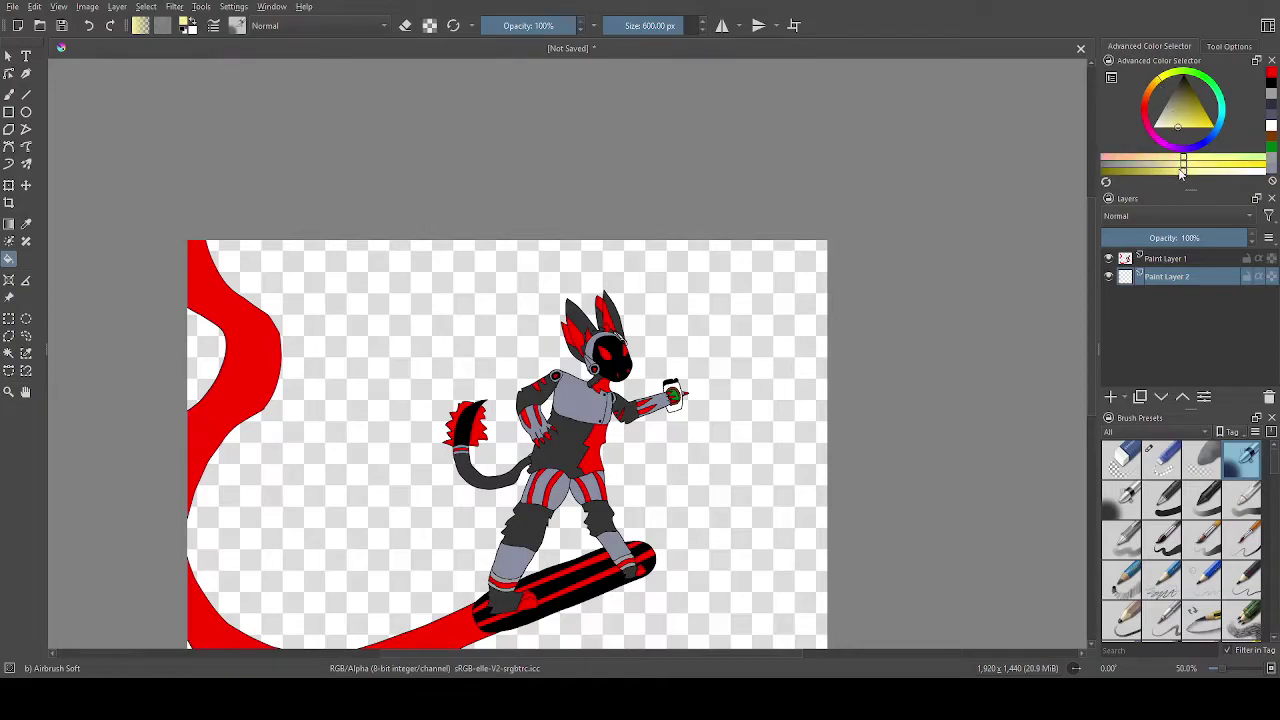
pyautogui.press('b')
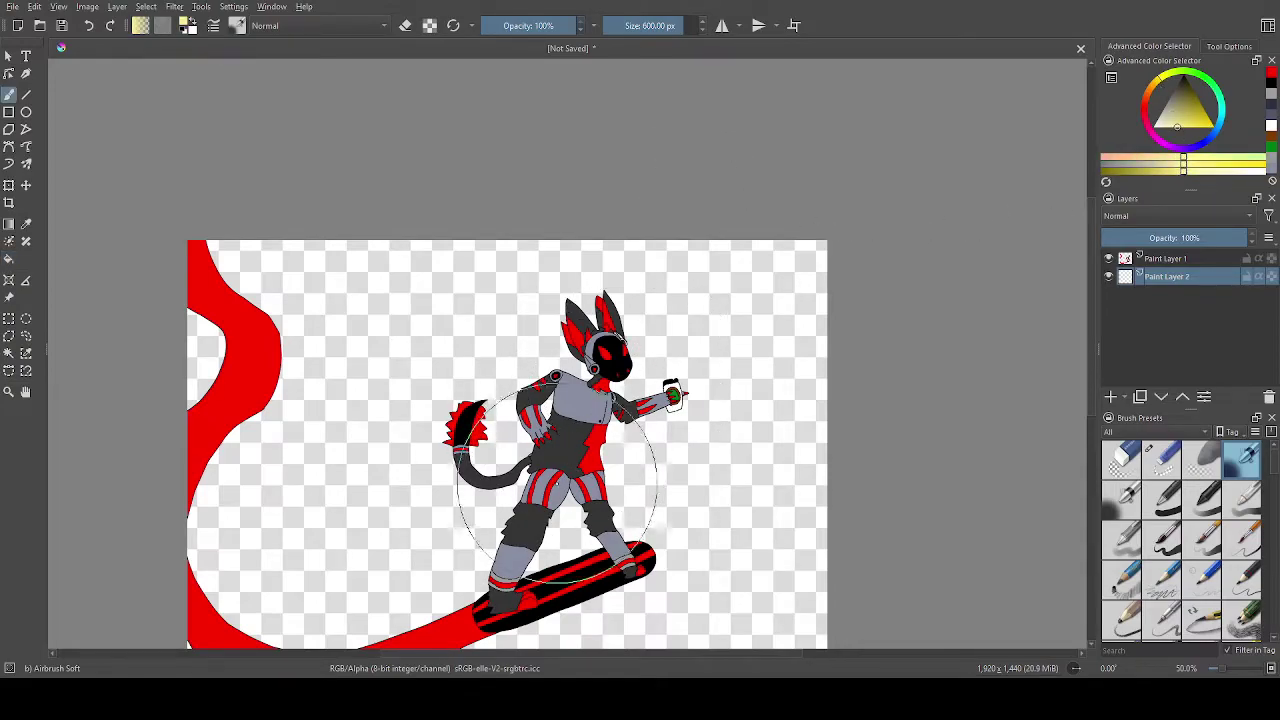
pyautogui.moveTo(688, 26); pyautogui.dragTo(700, 26)
pyautogui.scroll(-3, 586, 300)
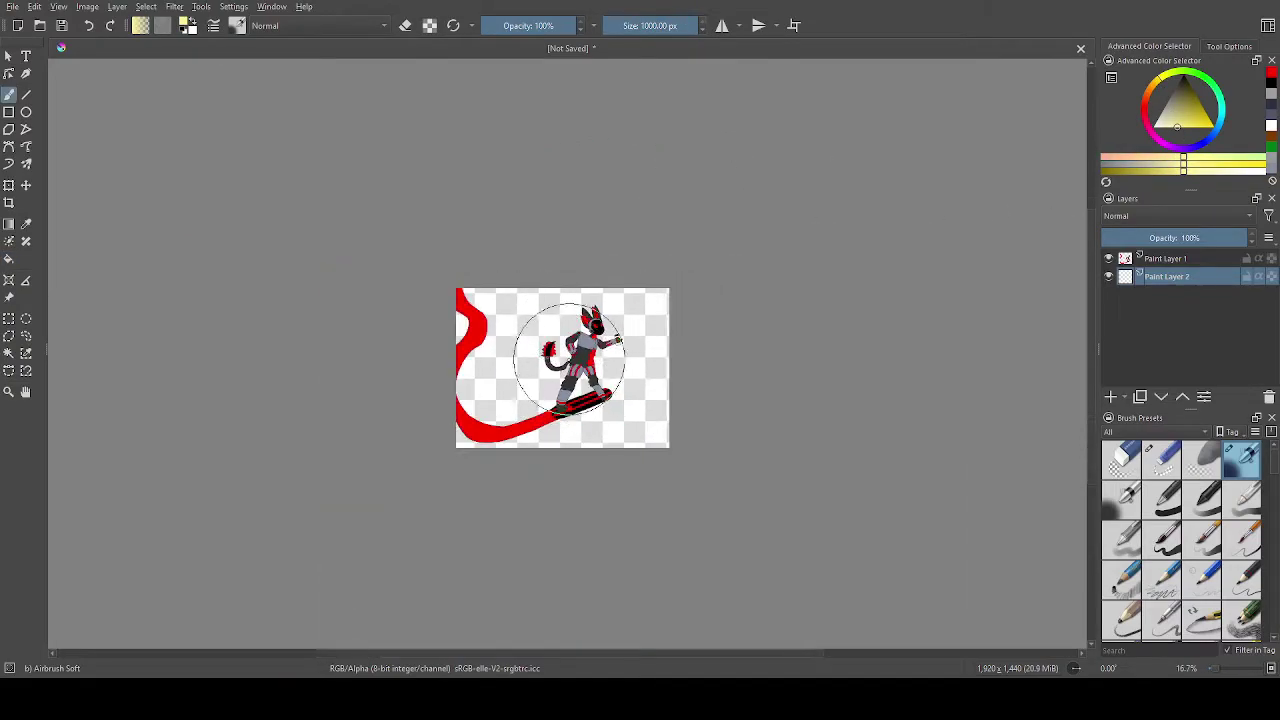
# Try airbrushing a pale yellow glow behind the character.
pyautogui.moveTo(571, 354)
pyautogui.mouseDown()
pyautogui.moveTo(613, 353)
pyautogui.moveTo(609, 311)
pyautogui.moveTo(567, 293)
pyautogui.moveTo(537, 347)
pyautogui.moveTo(563, 387)
pyautogui.moveTo(602, 384)
pyautogui.mouseUp()
pyautogui.hotkey('ctrl', 'z')
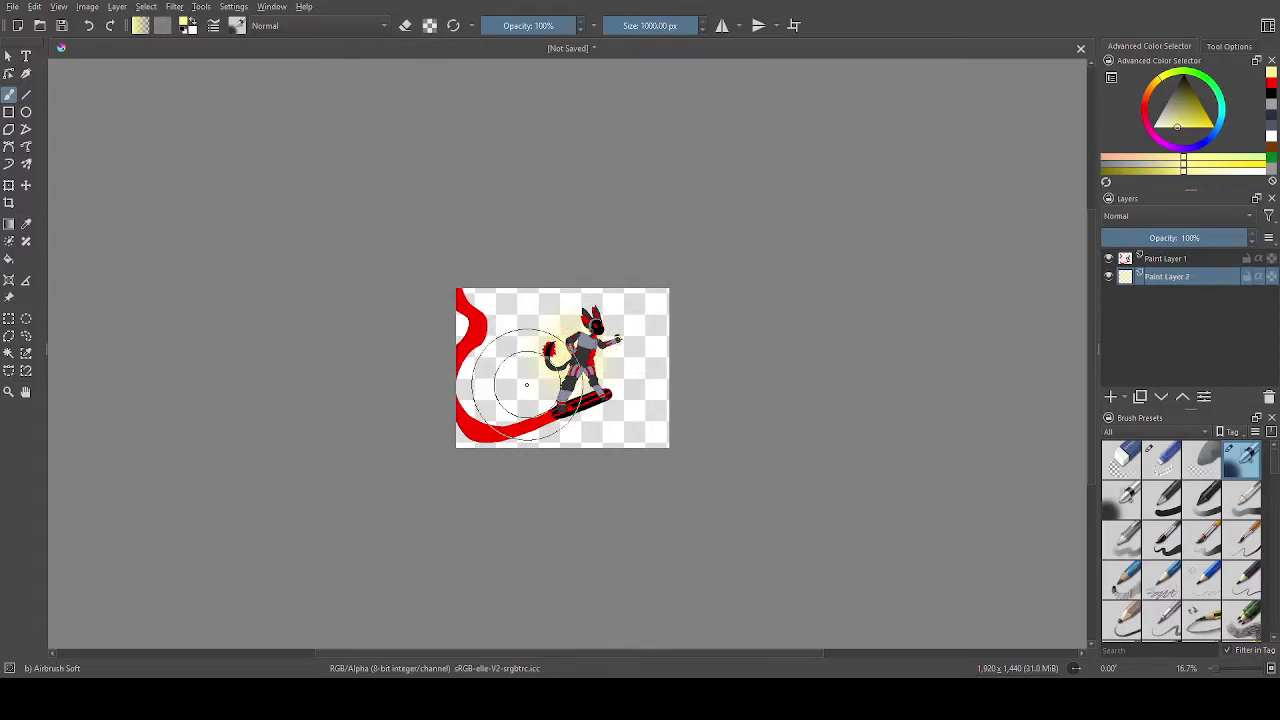
pyautogui.hotkey('ctrl', 'z')
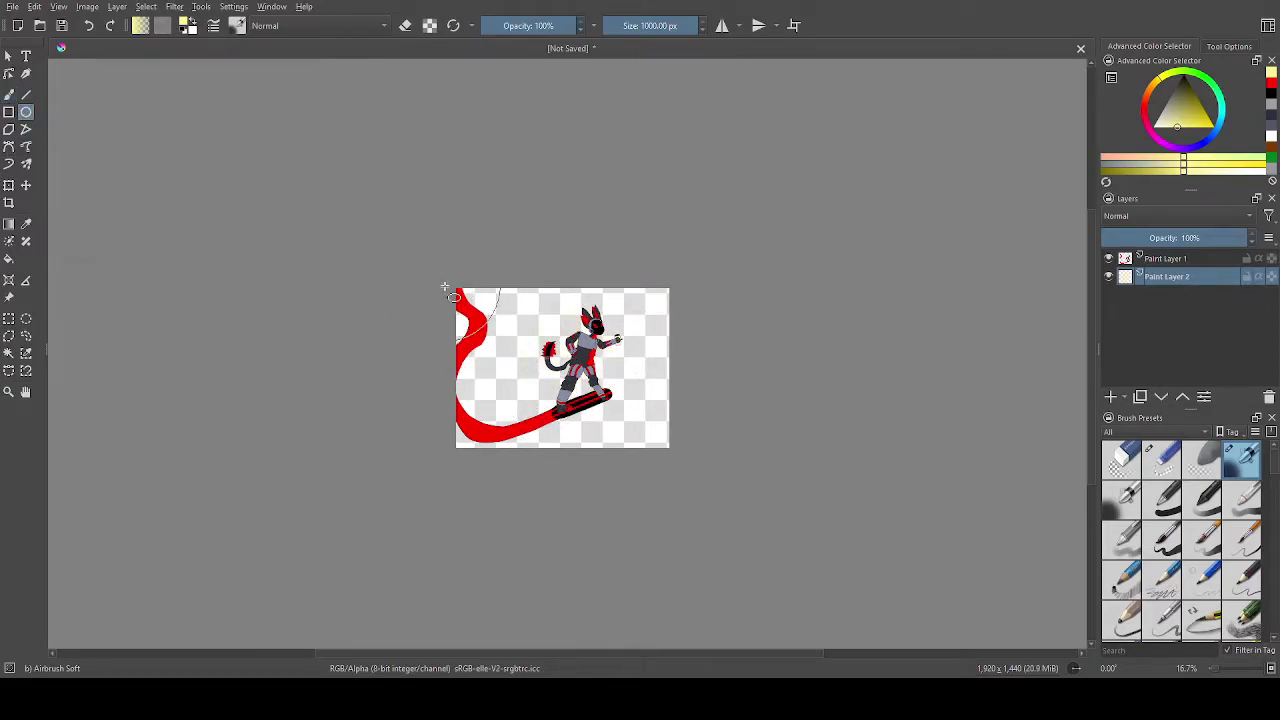
# Add a large soft pale yellow ellipse behind the character and shift it into place around the figure.
pyautogui.moveTo(604, 414)
pyautogui.mouseDown()
pyautogui.moveTo(615, 433)
pyautogui.moveTo(614, 381)
pyautogui.mouseUp()
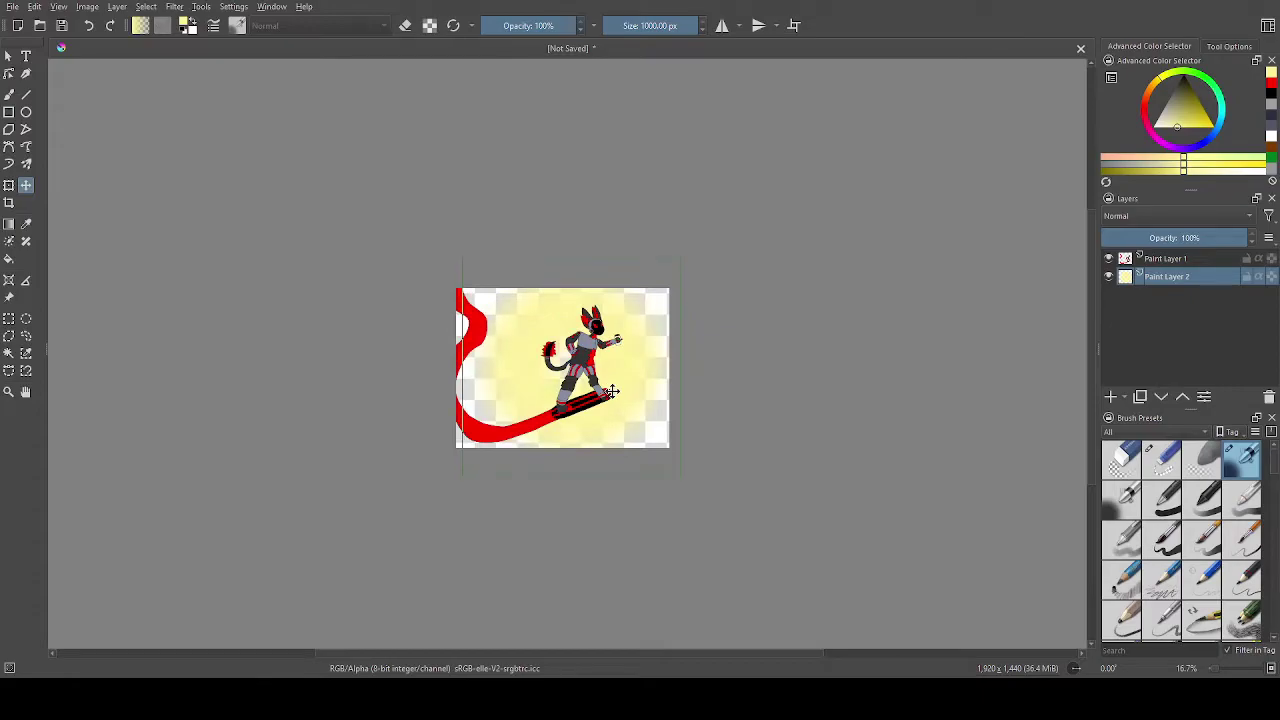
pyautogui.scroll(2, 612, 394)
# Add a new paint layer and move it beneath the yellow glow's layer.
pyautogui.press('b')
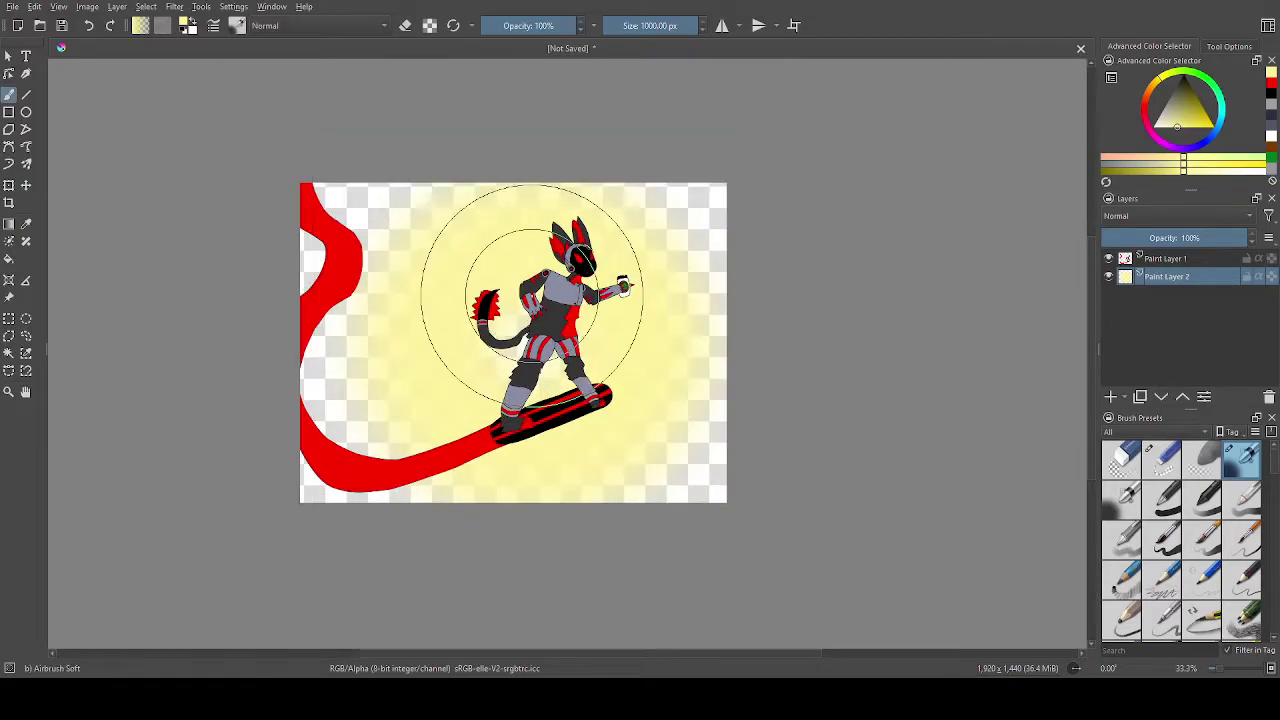
pyautogui.click(1111, 400)
pyautogui.click(1161, 398)
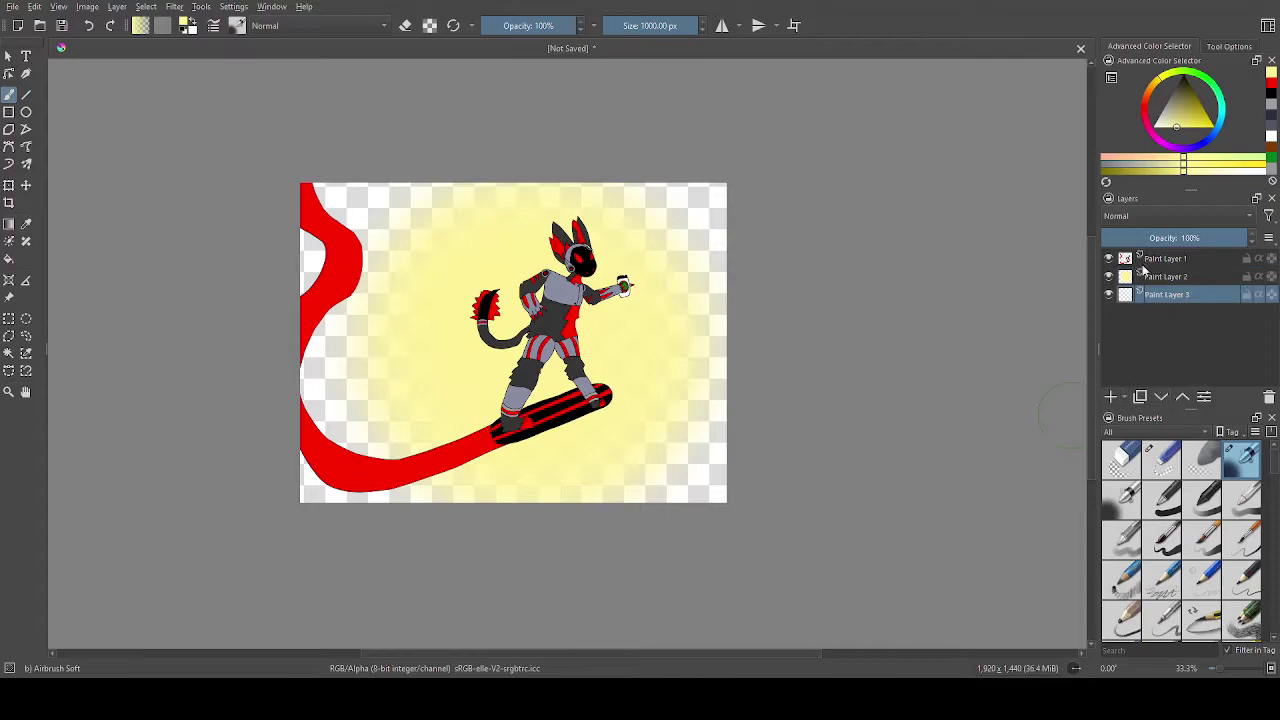
# Set the paint color to a deep violet and select the Stamp Floor brush preset.
pyautogui.click(1187, 147)
pyautogui.moveTo(1175, 119); pyautogui.dragTo(1212, 102)
pyautogui.scroll(-5, 1255, 533)
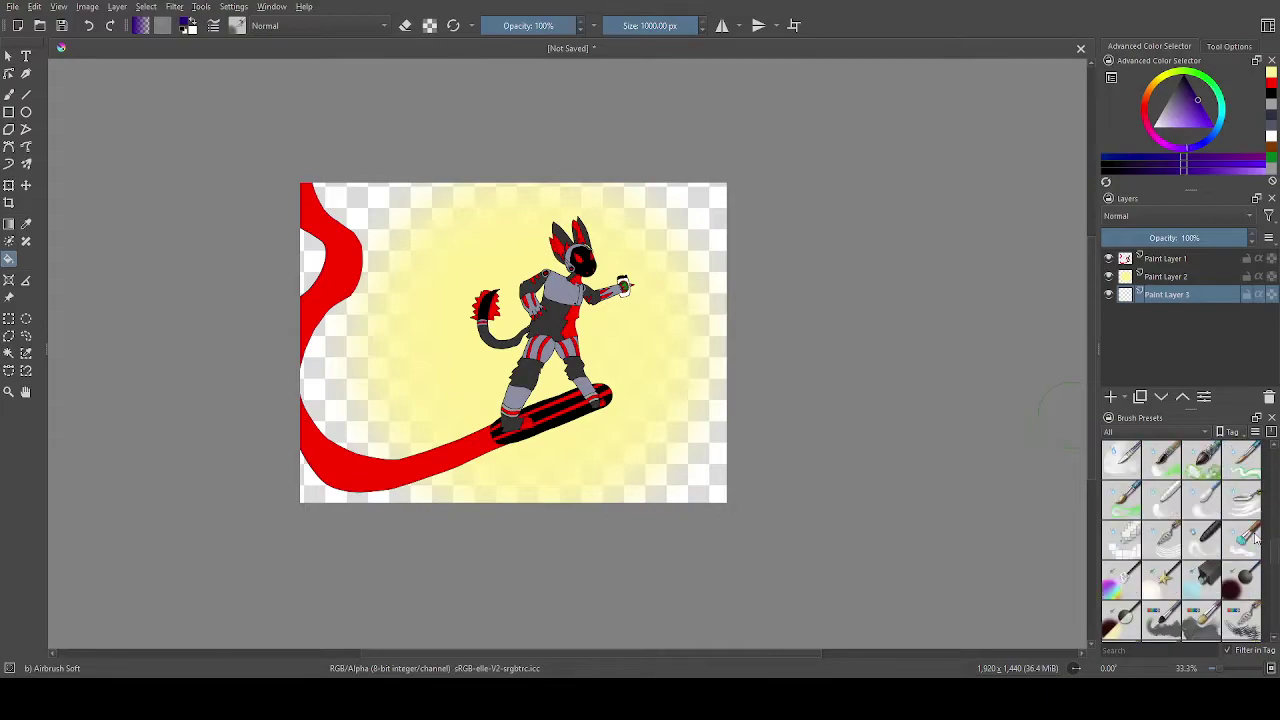
pyautogui.scroll(-5, 1256, 540)
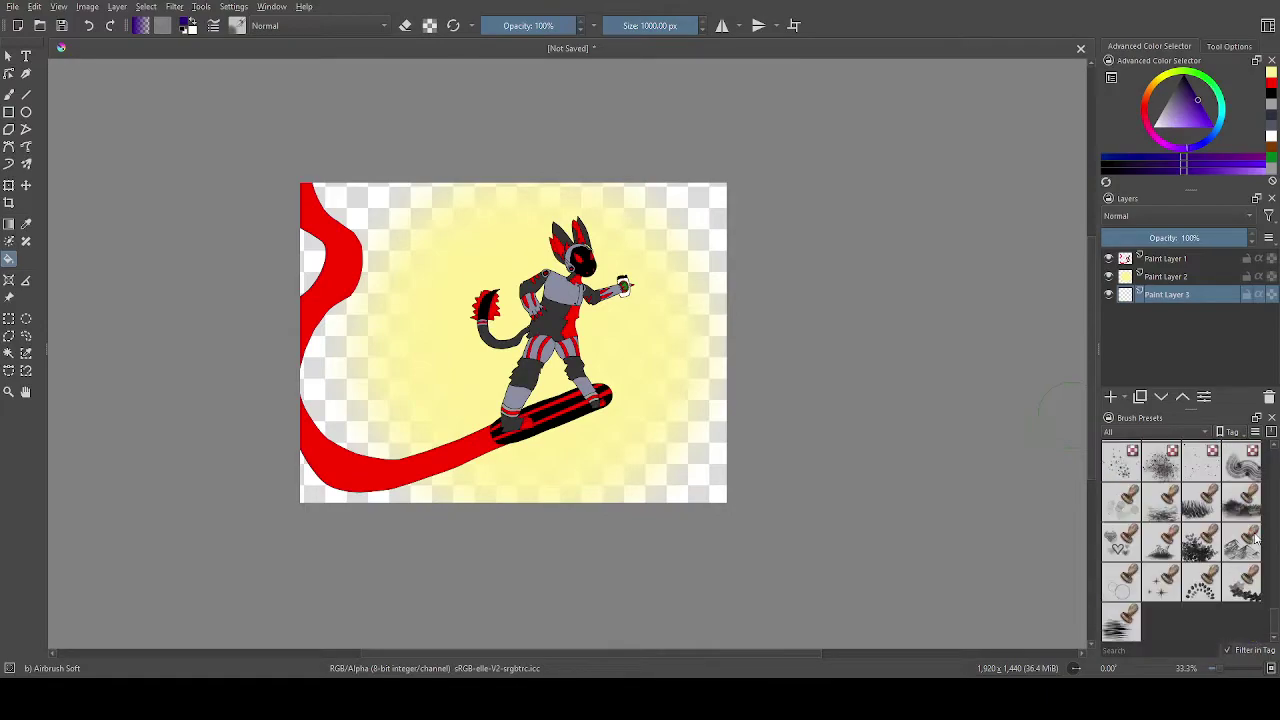
pyautogui.click(1160, 503)
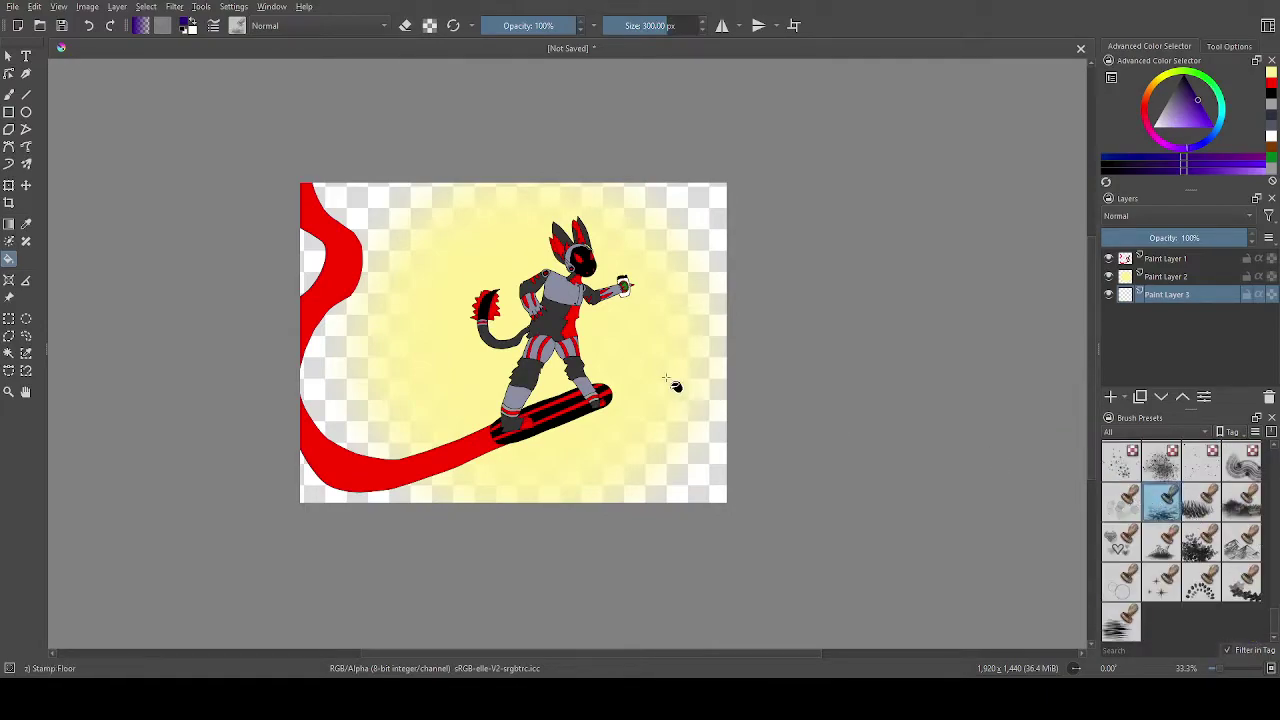
# Try covering the bottom layer's background in deep violet with the Stamp Floor brush enlarged to 1000 px.
pyautogui.hotkey('shift', 'BackSpace')
pyautogui.hotkey('ctrl', 'z')
pyautogui.press('b')
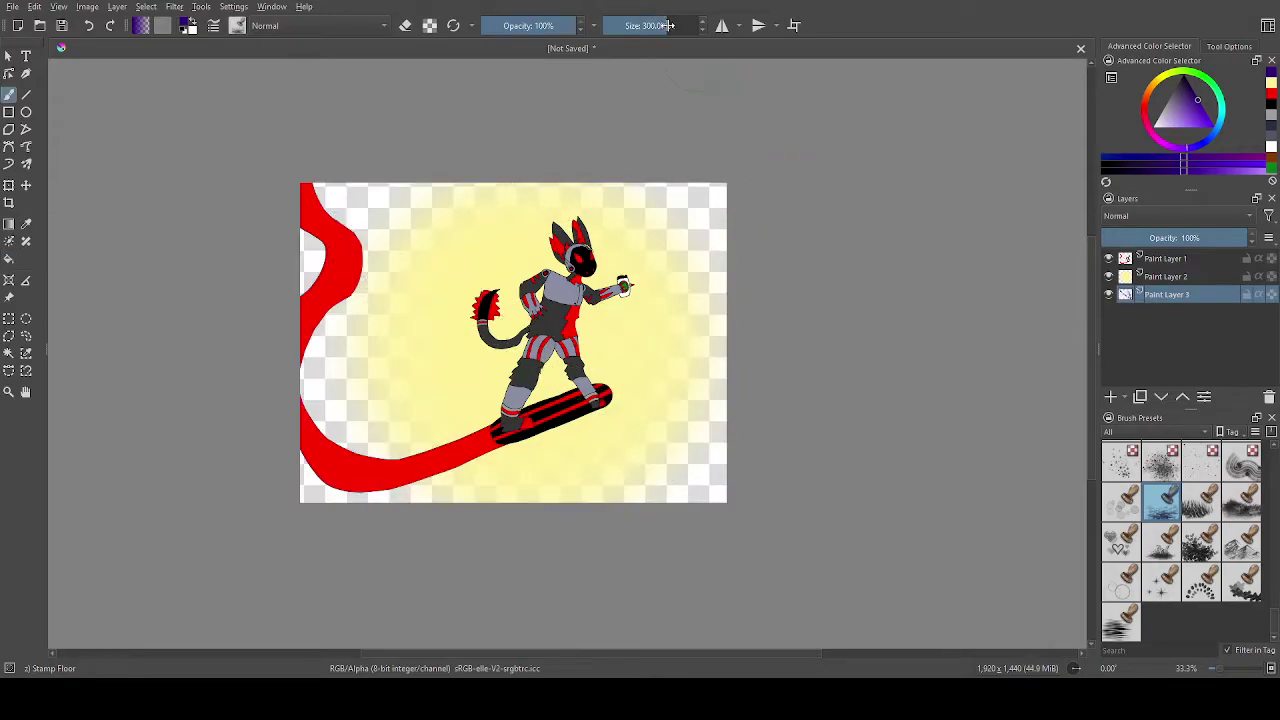
pyautogui.moveTo(666, 25); pyautogui.dragTo(704, 25)
pyautogui.moveTo(414, 266)
pyautogui.mouseDown()
pyautogui.moveTo(736, 543)
pyautogui.moveTo(538, 277)
pyautogui.moveTo(115, 183)
pyautogui.moveTo(836, 381)
pyautogui.moveTo(822, 355)
pyautogui.moveTo(440, 163)
pyautogui.moveTo(768, 257)
pyautogui.moveTo(825, 329)
pyautogui.moveTo(535, 120)
pyautogui.mouseUp()
pyautogui.moveTo(402, 181); pyautogui.dragTo(950, 398)
pyautogui.hotkey('ctrl', 'z')
# Paint the background behind the yellow glow very dark purple with the Texture Big brush at 1000 px.
pyautogui.scroll(1, 1250, 533)
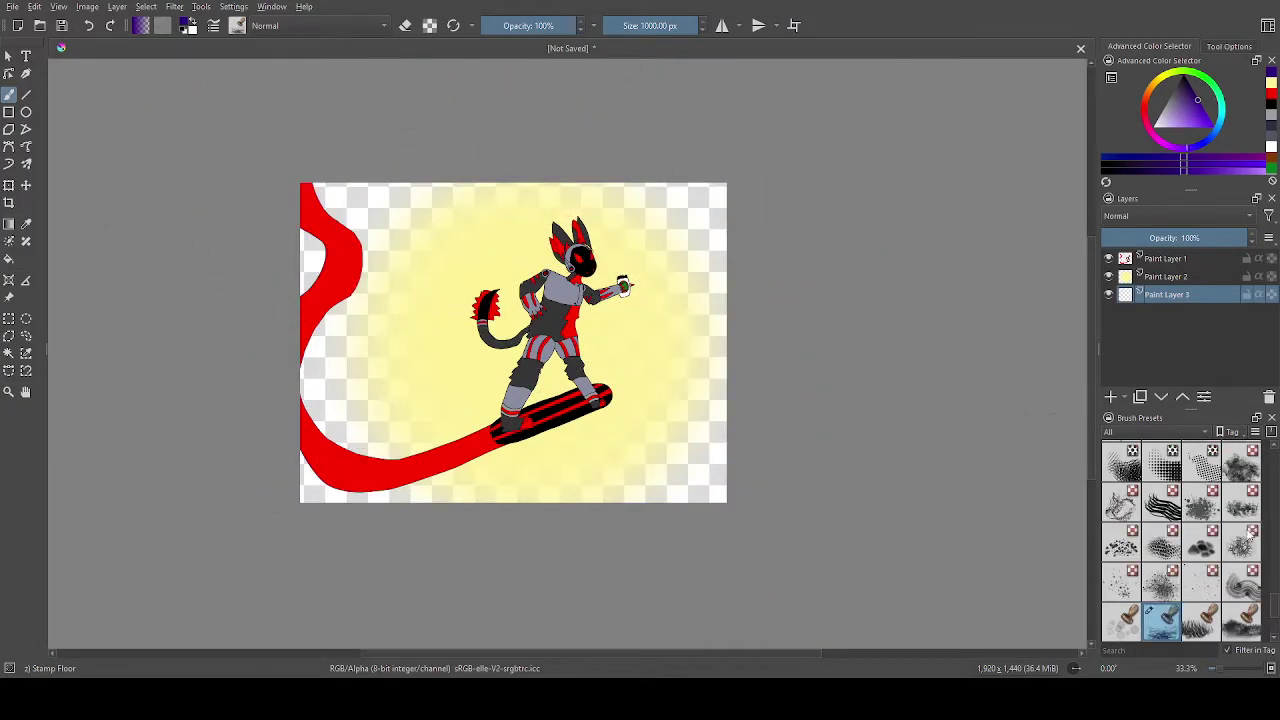
pyautogui.click(1240, 462)
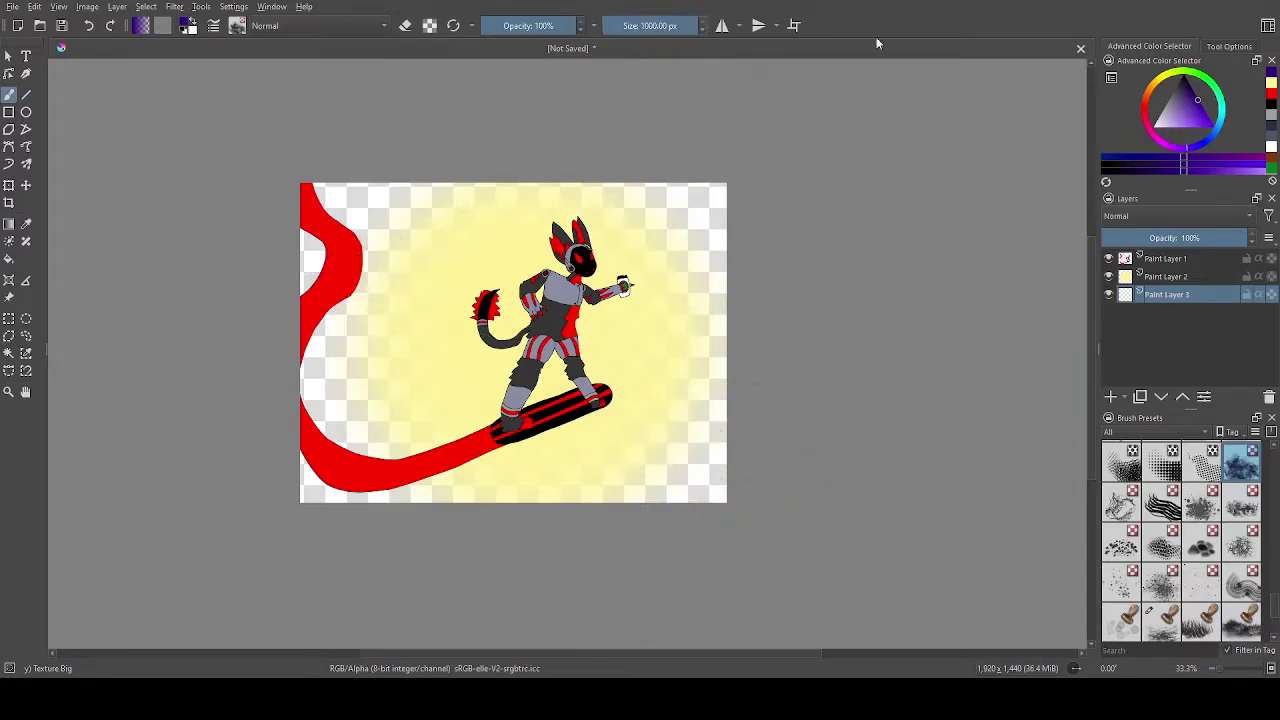
pyautogui.click(1187, 82)
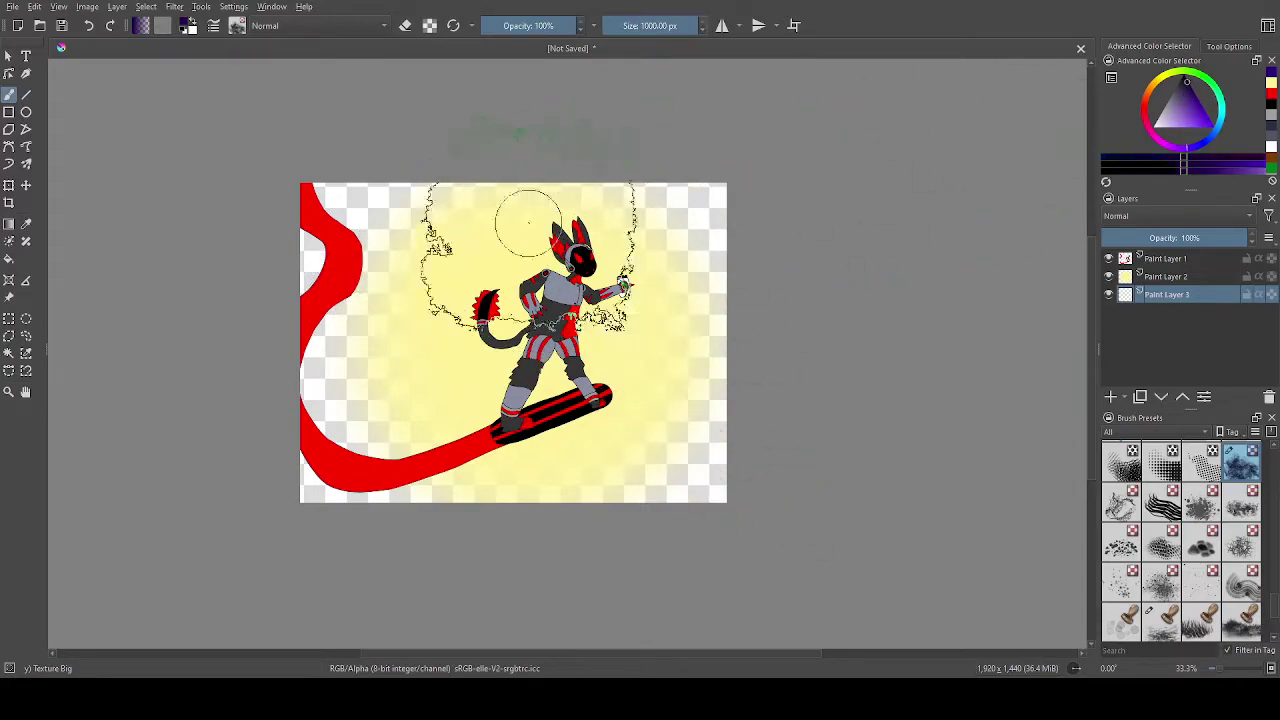
pyautogui.moveTo(371, 218)
pyautogui.mouseDown()
pyautogui.moveTo(760, 303)
pyautogui.moveTo(190, 240)
pyautogui.moveTo(900, 520)
pyautogui.moveTo(185, 440)
pyautogui.moveTo(1278, 568)
pyautogui.mouseUp()
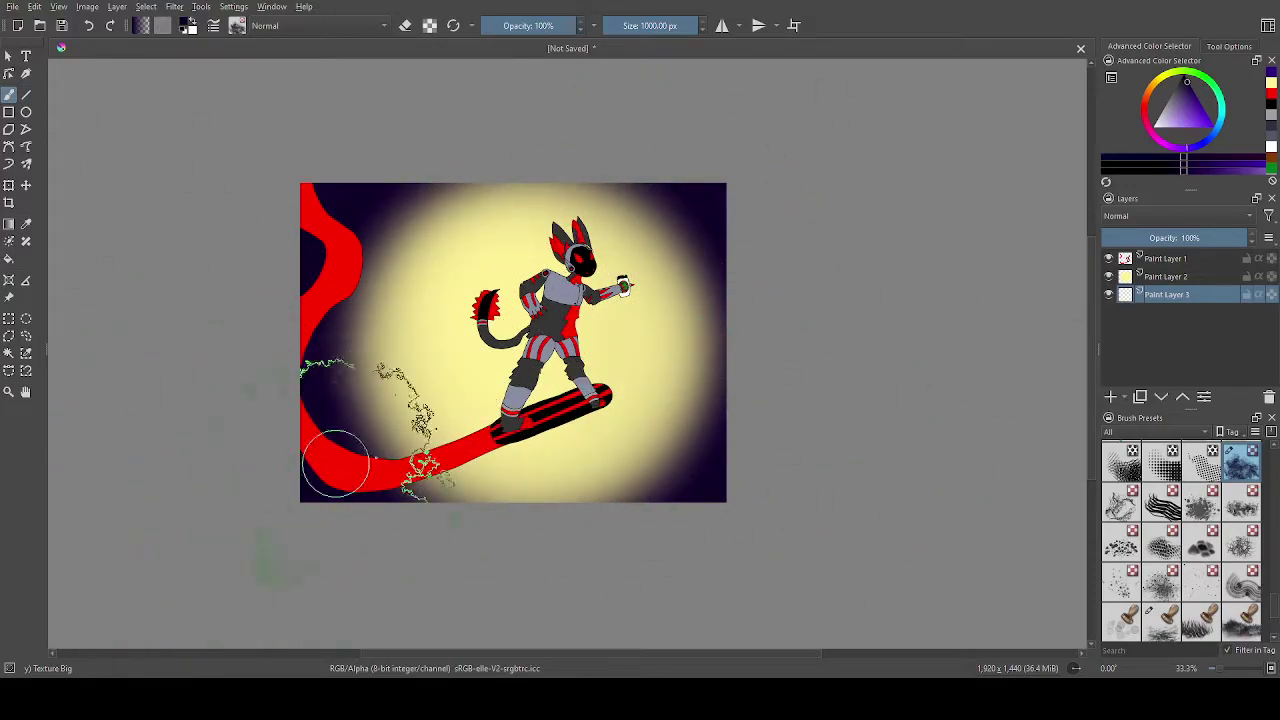
# Layer medium violet and light lavender cloud textures over the dark purple background around the glow.
pyautogui.click(1189, 92)
pyautogui.moveTo(371, 242)
pyautogui.mouseDown()
pyautogui.moveTo(503, 420)
pyautogui.moveTo(751, 417)
pyautogui.moveTo(701, 340)
pyautogui.moveTo(709, 308)
pyautogui.moveTo(745, 518)
pyautogui.moveTo(731, 266)
pyautogui.moveTo(676, 187)
pyautogui.mouseUp()
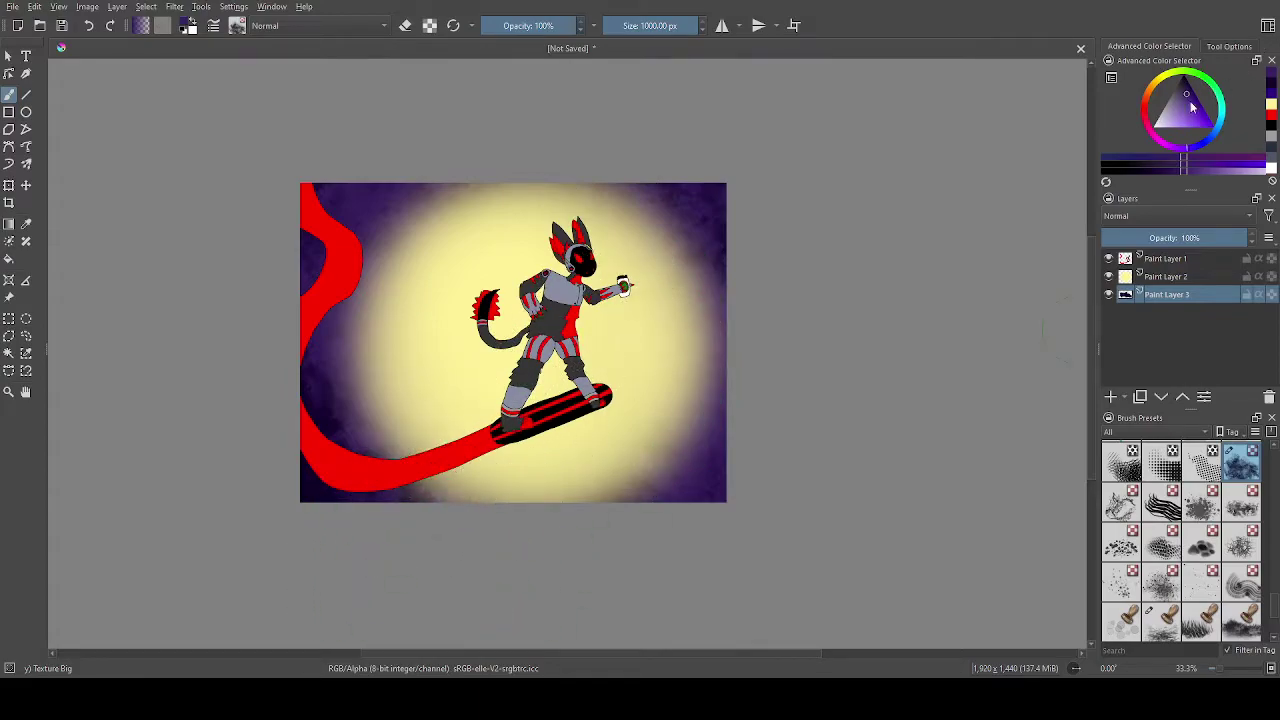
pyautogui.click(1173, 117)
pyautogui.moveTo(686, 423); pyautogui.dragTo(680, 440)
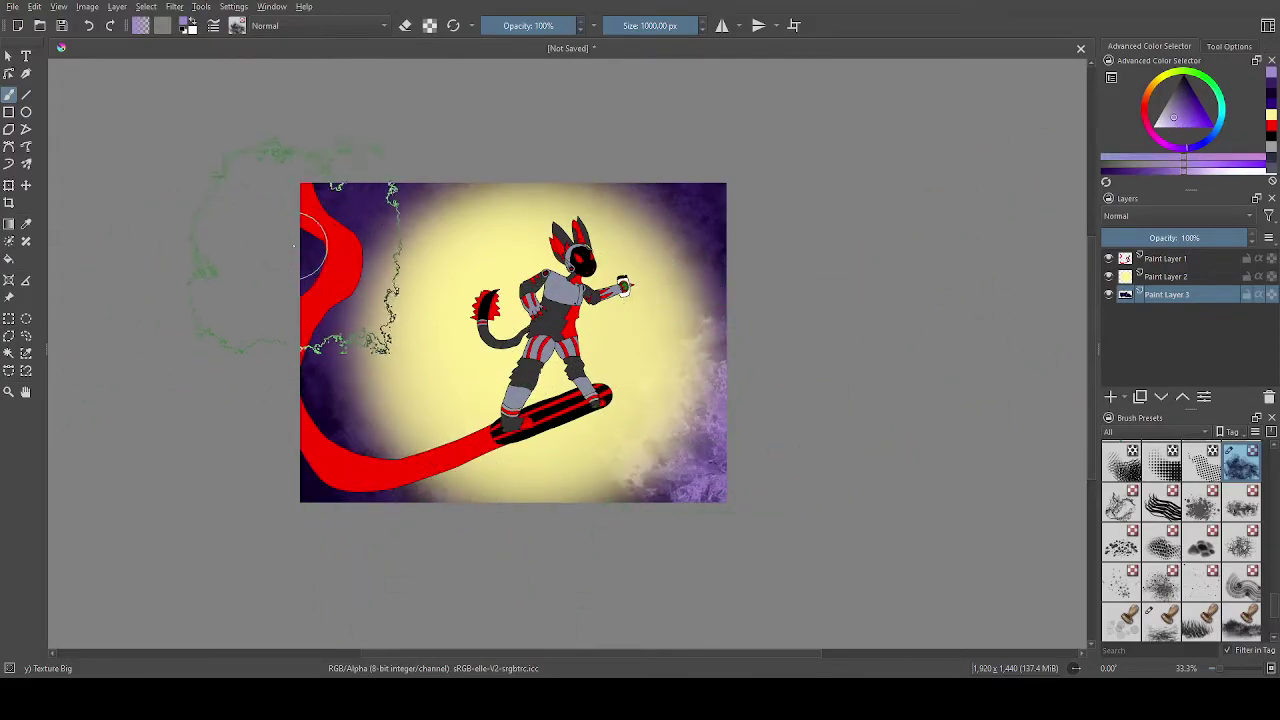
pyautogui.click(296, 247)
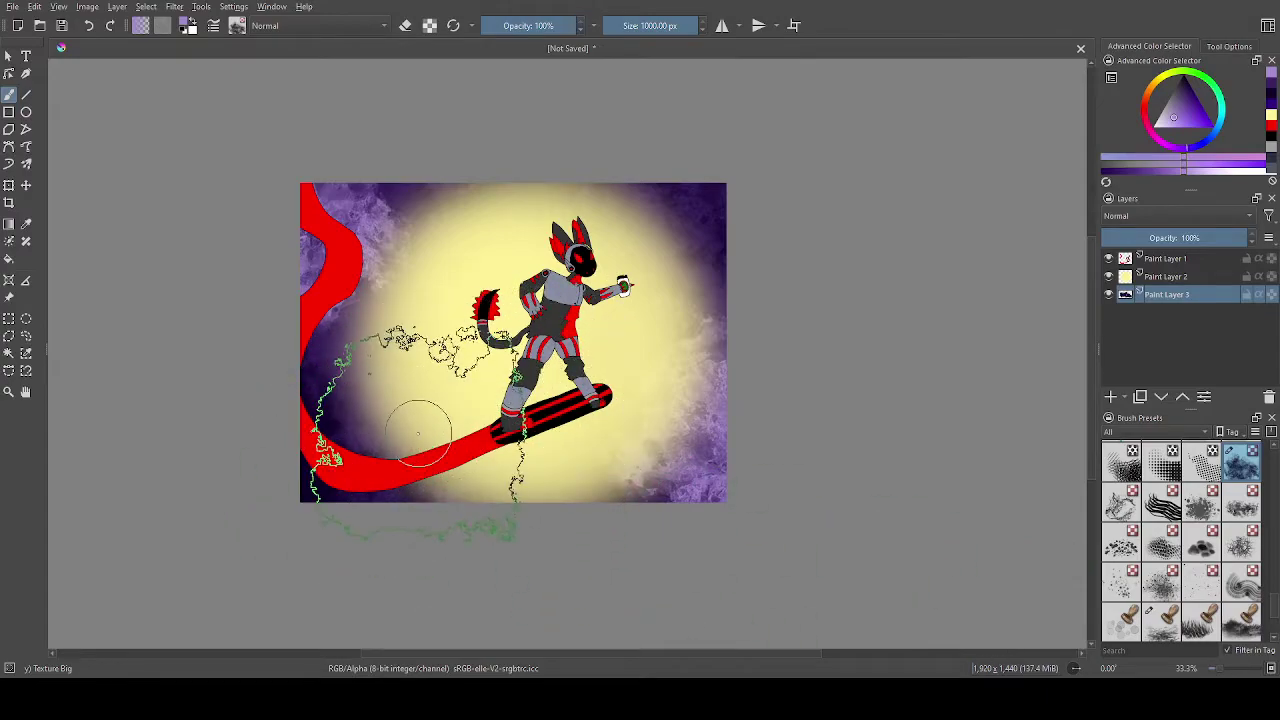
pyautogui.click(613, 175)
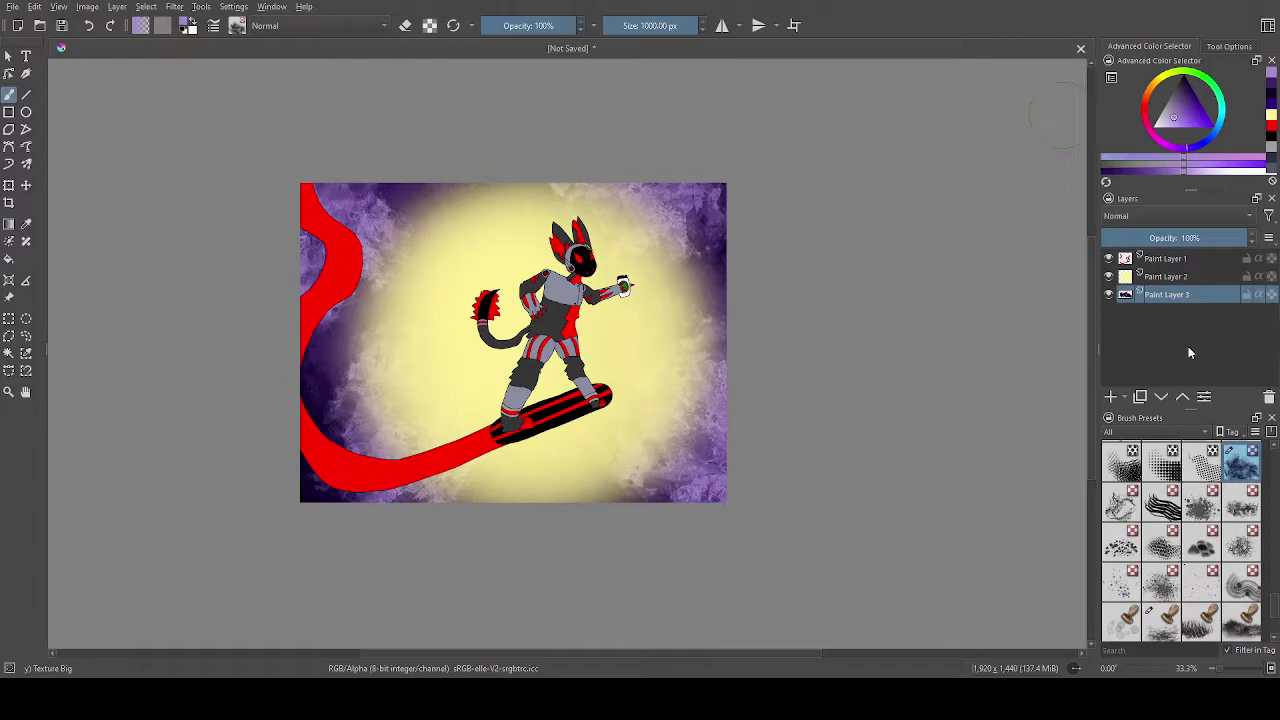
# Add a paint layer above the purple clouds and scatter white stars on it with the Texture Starfield brush, reduced to 284 px.
pyautogui.click(1200, 580)
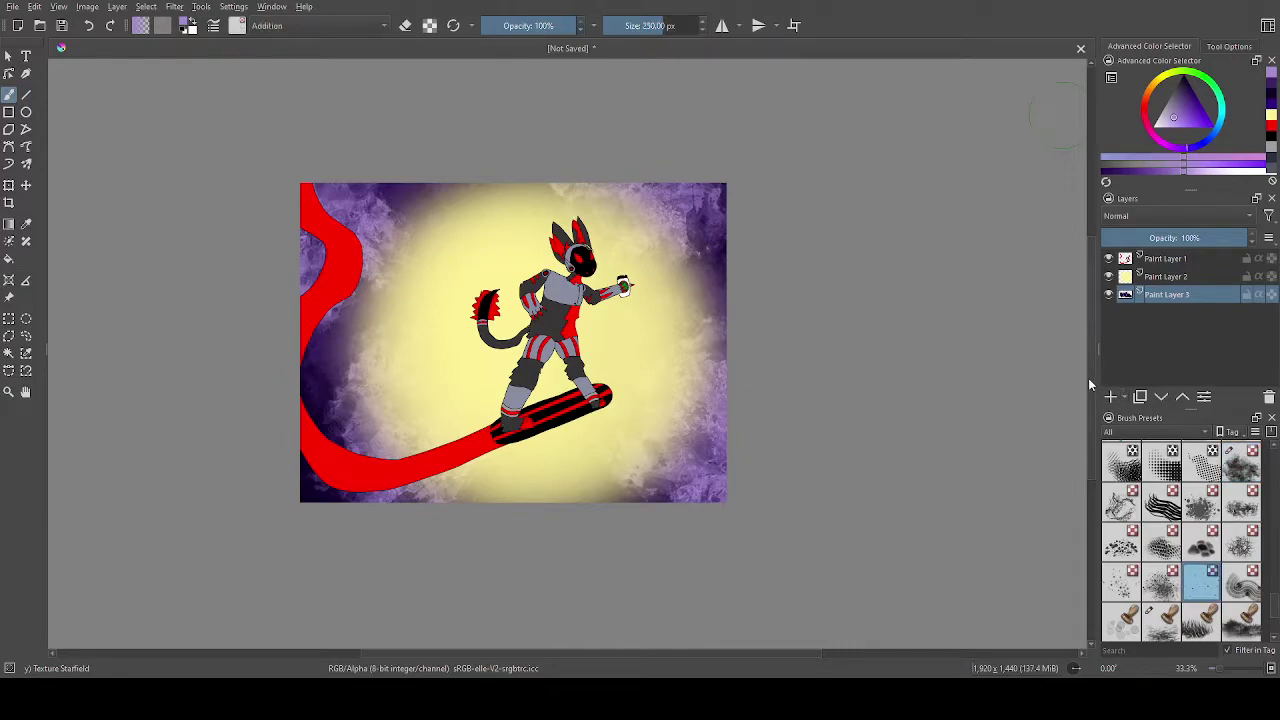
pyautogui.click(1110, 397)
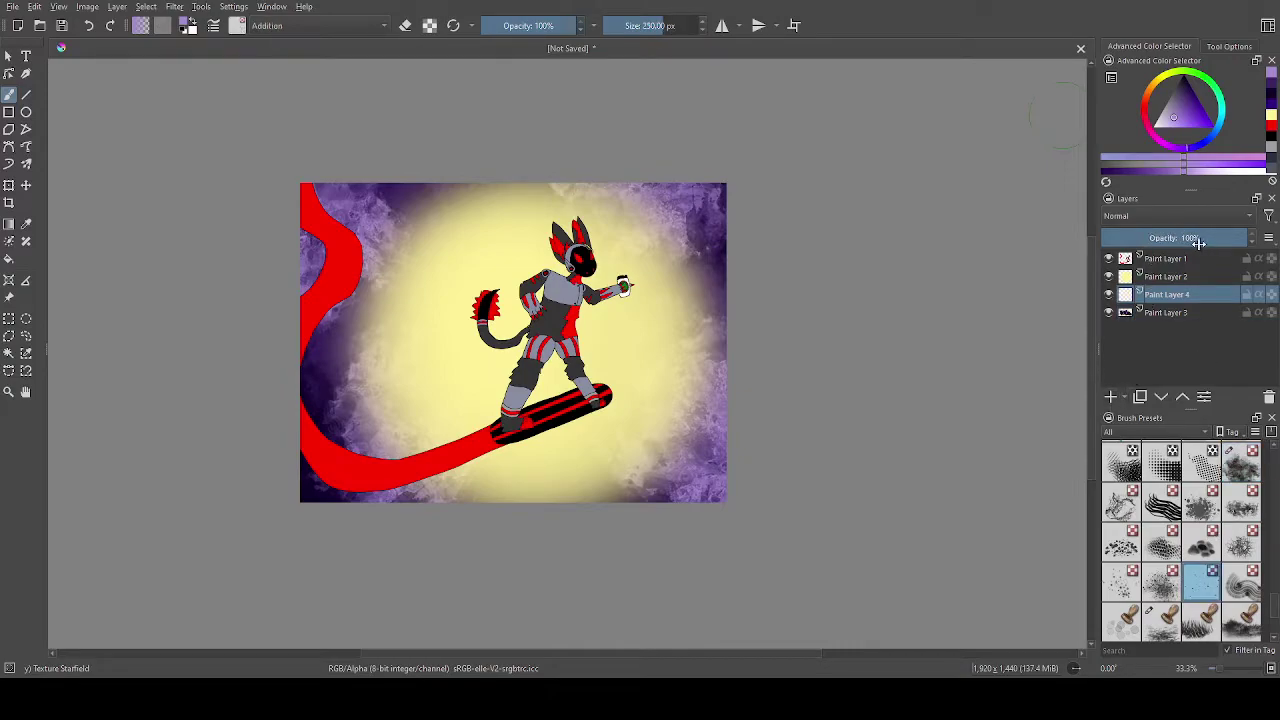
pyautogui.click(1198, 243)
pyautogui.moveTo(688, 30); pyautogui.dragTo(698, 30)
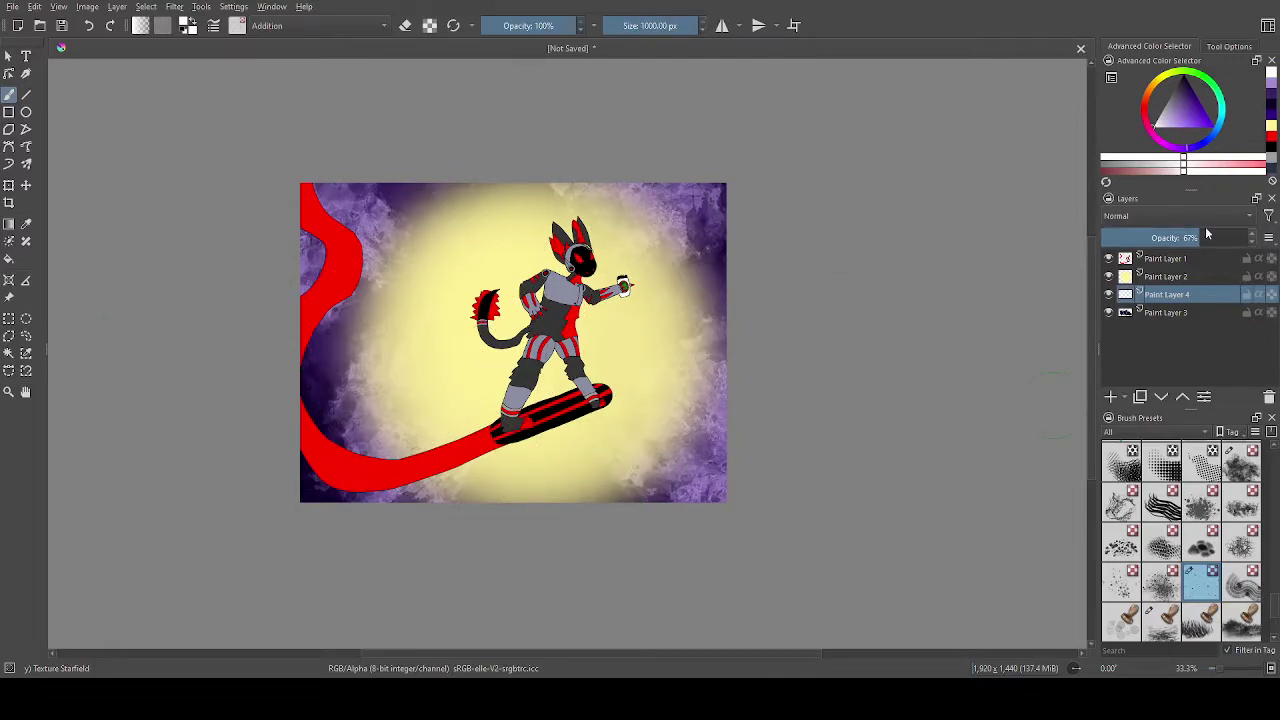
pyautogui.moveTo(1227, 237); pyautogui.dragTo(1250, 237)
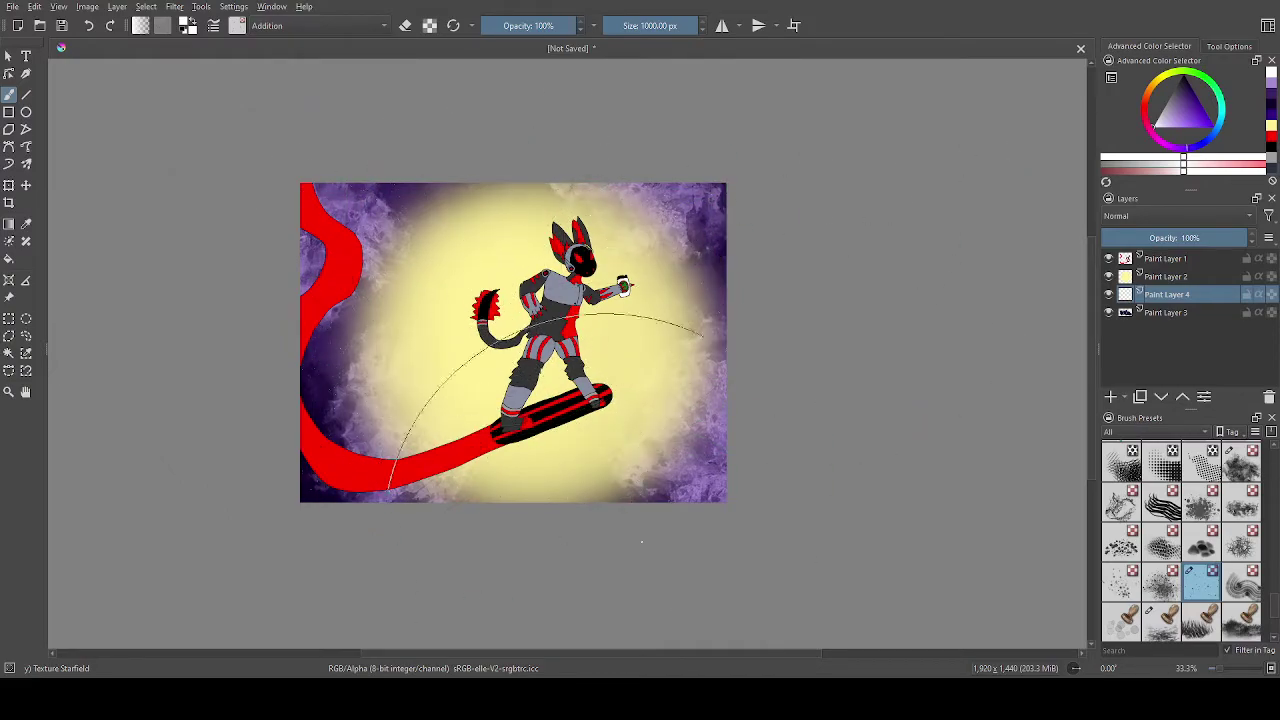
pyautogui.click(665, 18)
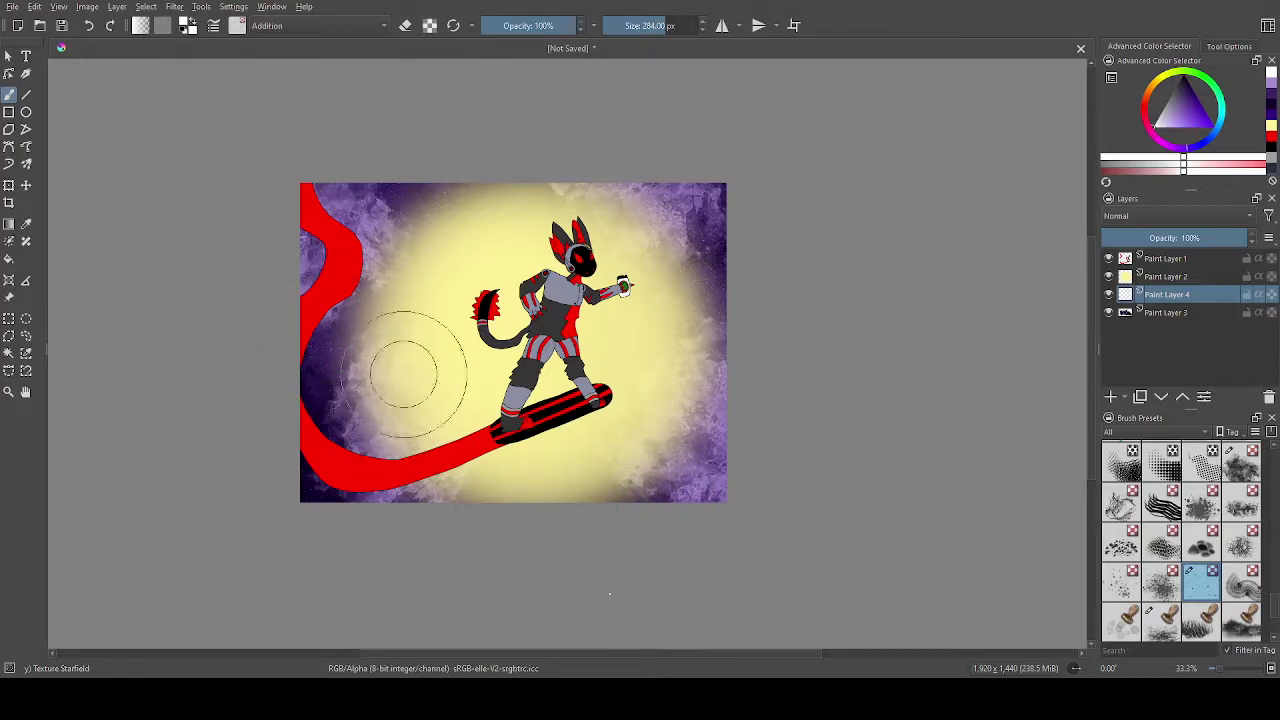
pyautogui.scroll(1, 320, 392)
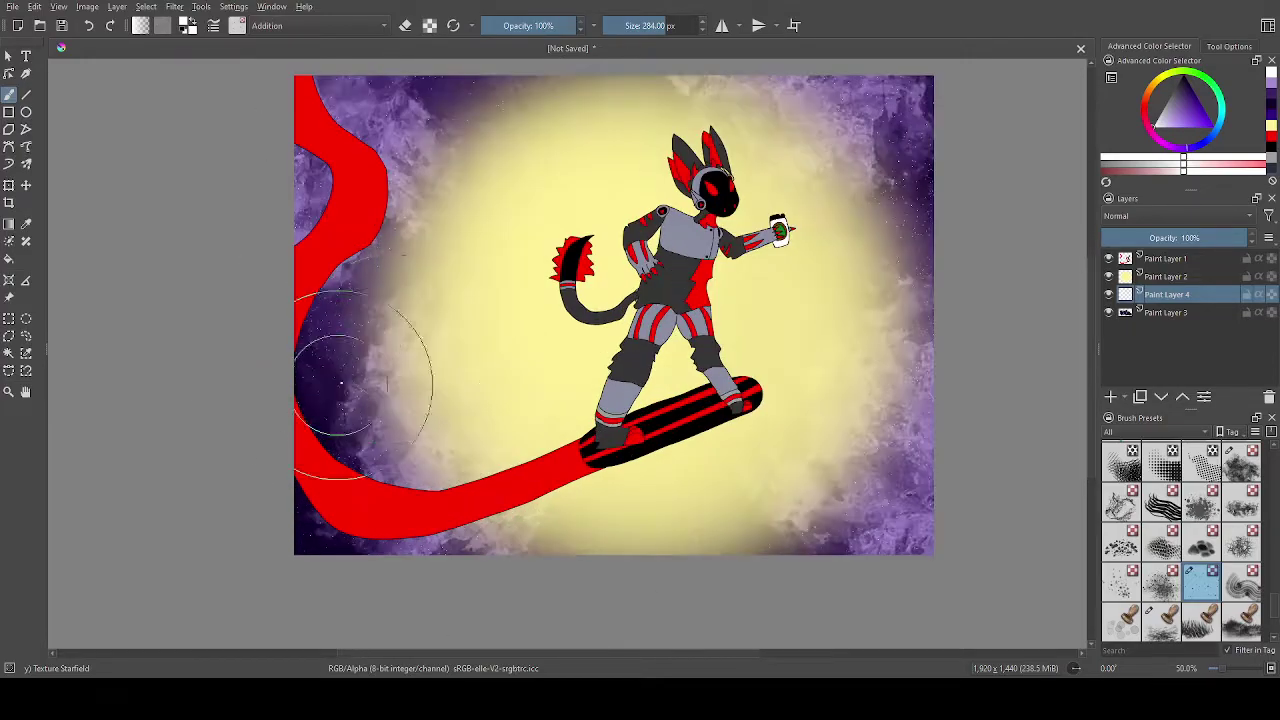
# Add a paint layer above the character and set up the Airbrush Soft brush with the red from the character's torso.
pyautogui.click(1152, 260)
pyautogui.click(1111, 397)
pyautogui.scroll(10, 1230, 470)
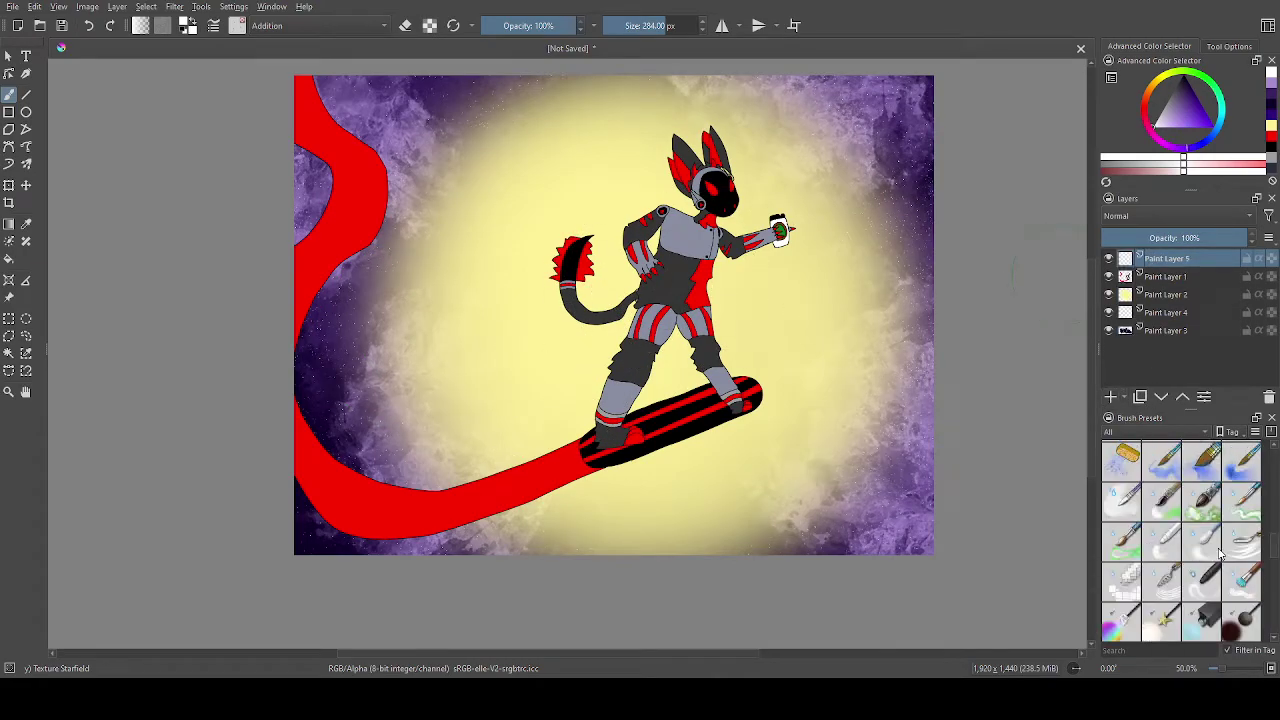
pyautogui.click(1240, 455)
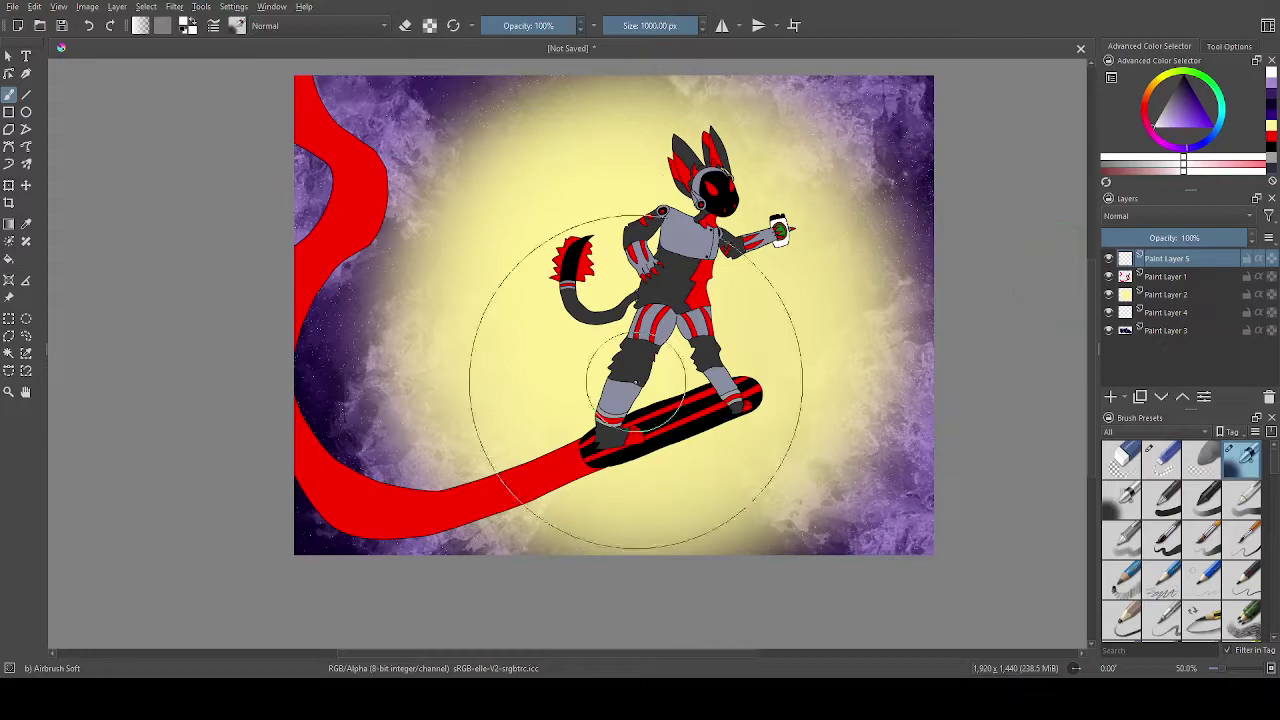
pyautogui.click(711, 266)
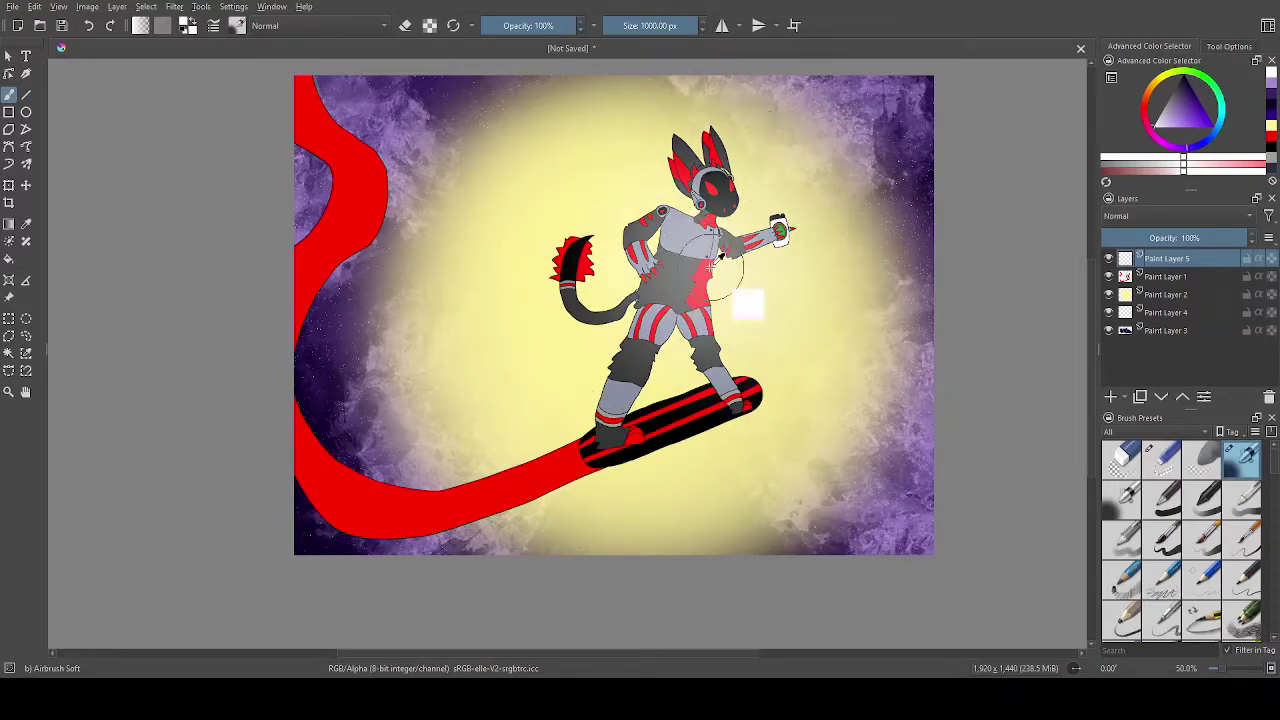
pyautogui.hotkey('ctrl', 'z')
pyautogui.keyDown('ctrl'); pyautogui.click(702, 280); pyautogui.keyUp('ctrl')
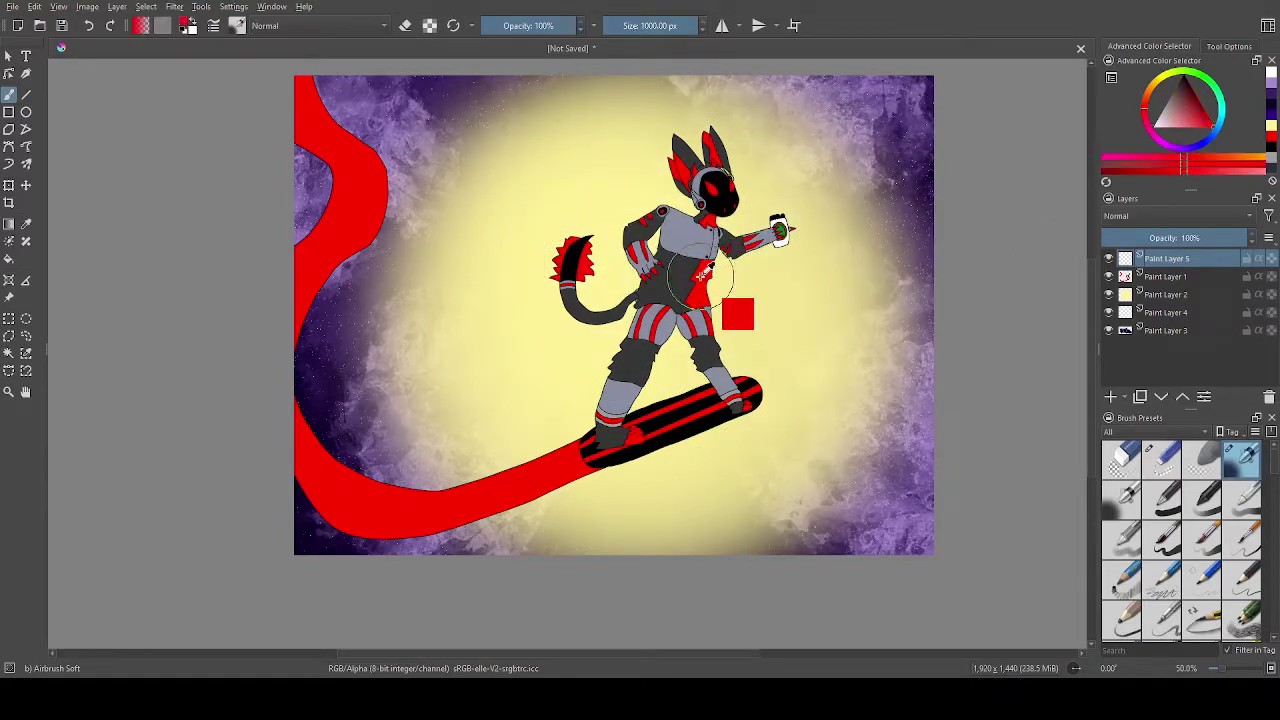
# Try airbrushing a red glow over the character's eyes at brush sizes of 107.54 px and 56.91 px.
pyautogui.scroll(2, 787, 220)
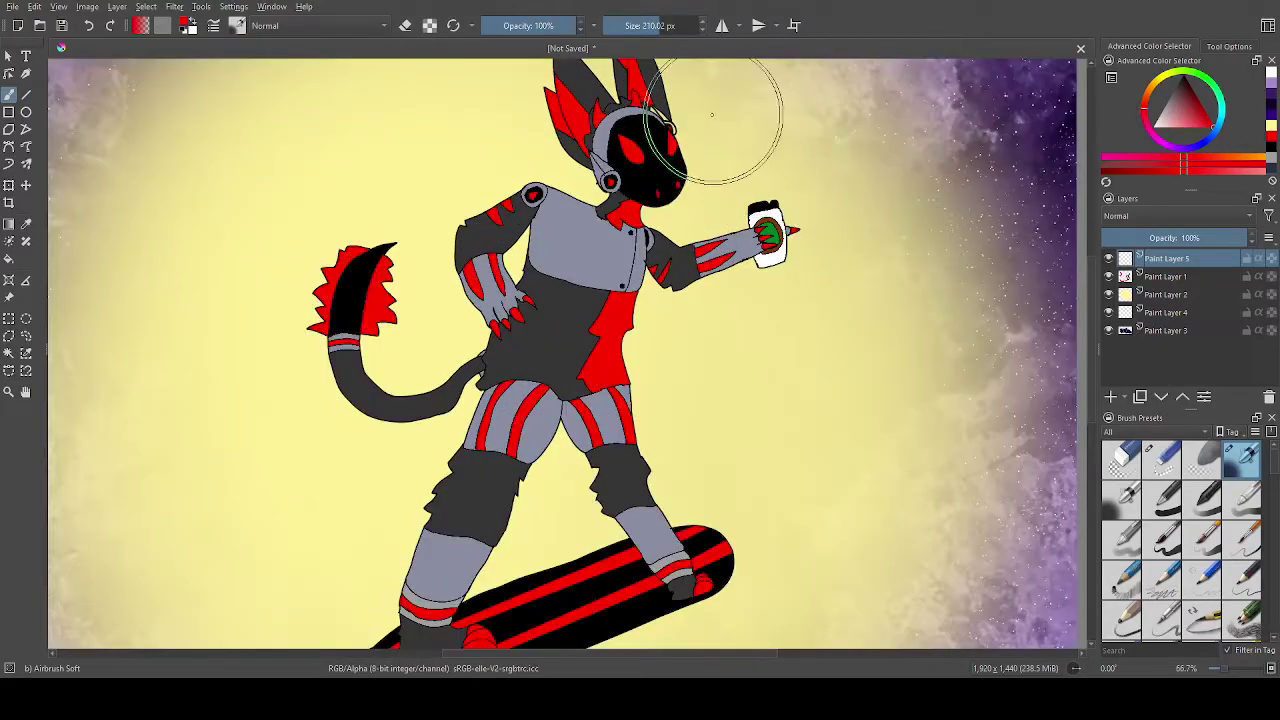
pyautogui.scroll(3, 717, 126)
pyautogui.click(647, 26)
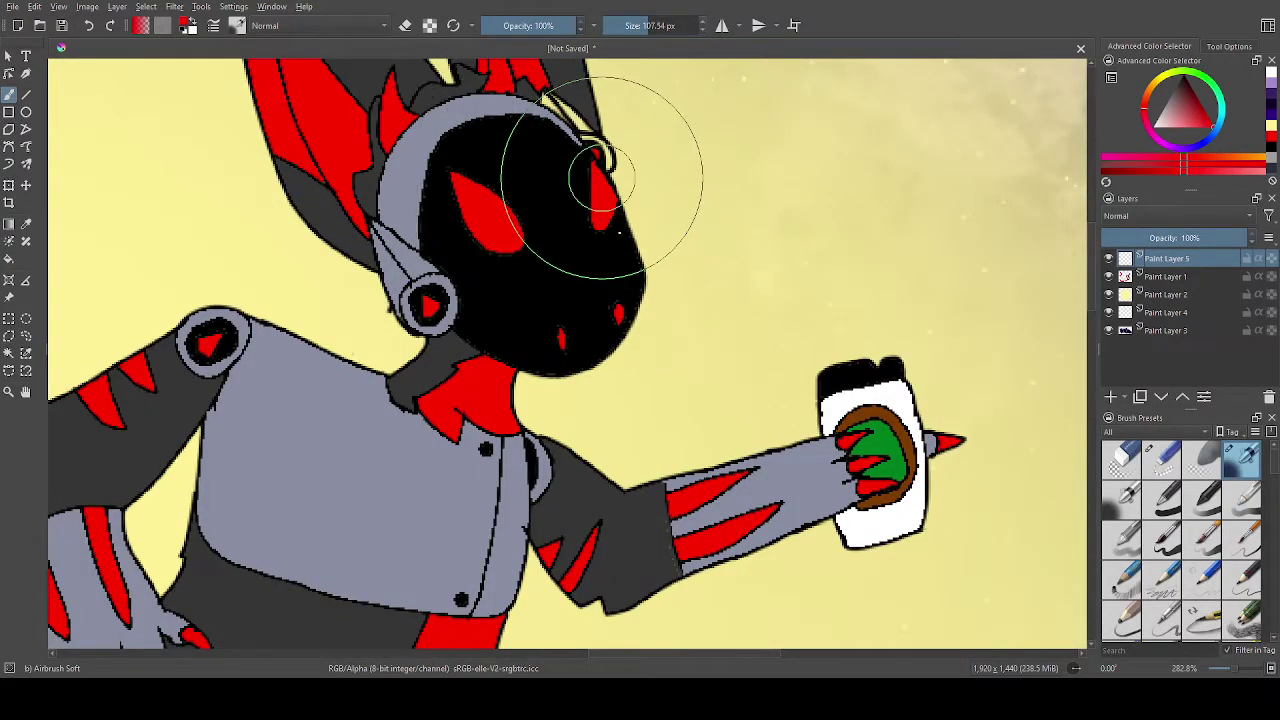
pyautogui.moveTo(602, 182); pyautogui.dragTo(626, 232)
pyautogui.scroll(-5, 665, 190)
pyautogui.scroll(5, 630, 145)
pyautogui.hotkey('ctrl', 'z')
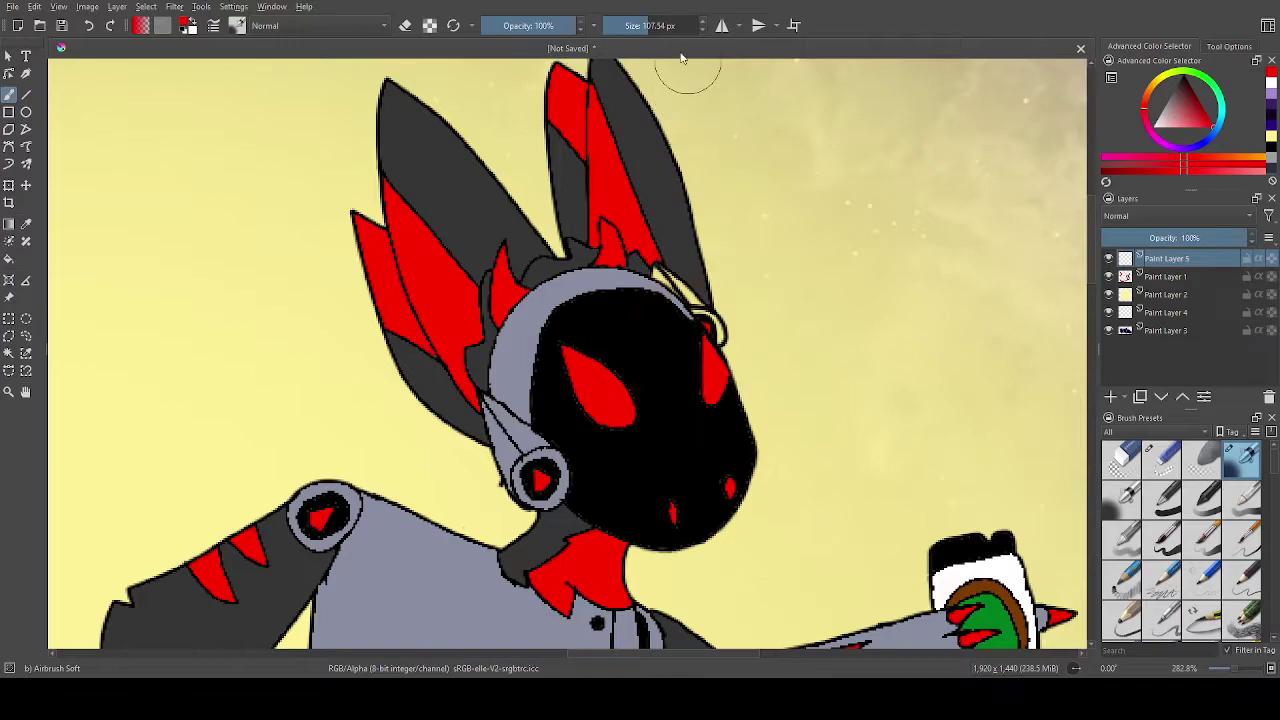
pyautogui.moveTo(706, 323); pyautogui.dragTo(715, 365)
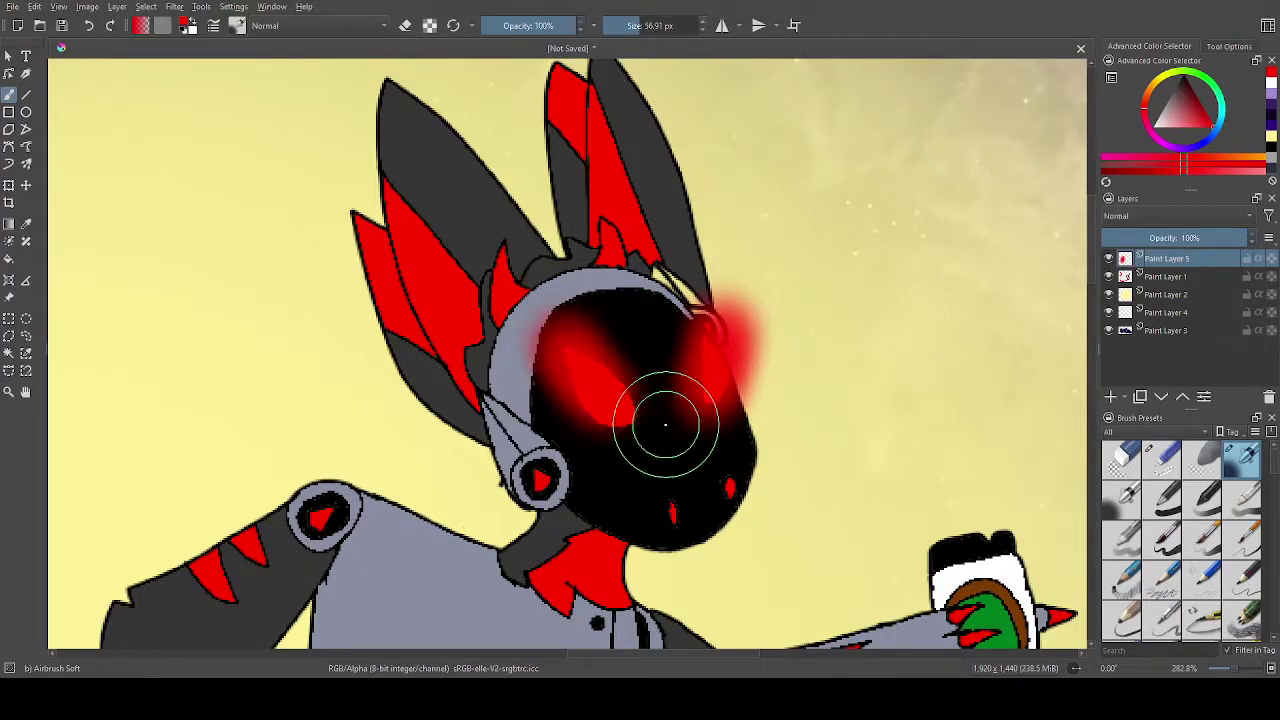
pyautogui.scroll(-6, 651, 428)
pyautogui.scroll(5, 656, 260)
pyautogui.hotkey('ctrl', 'z')
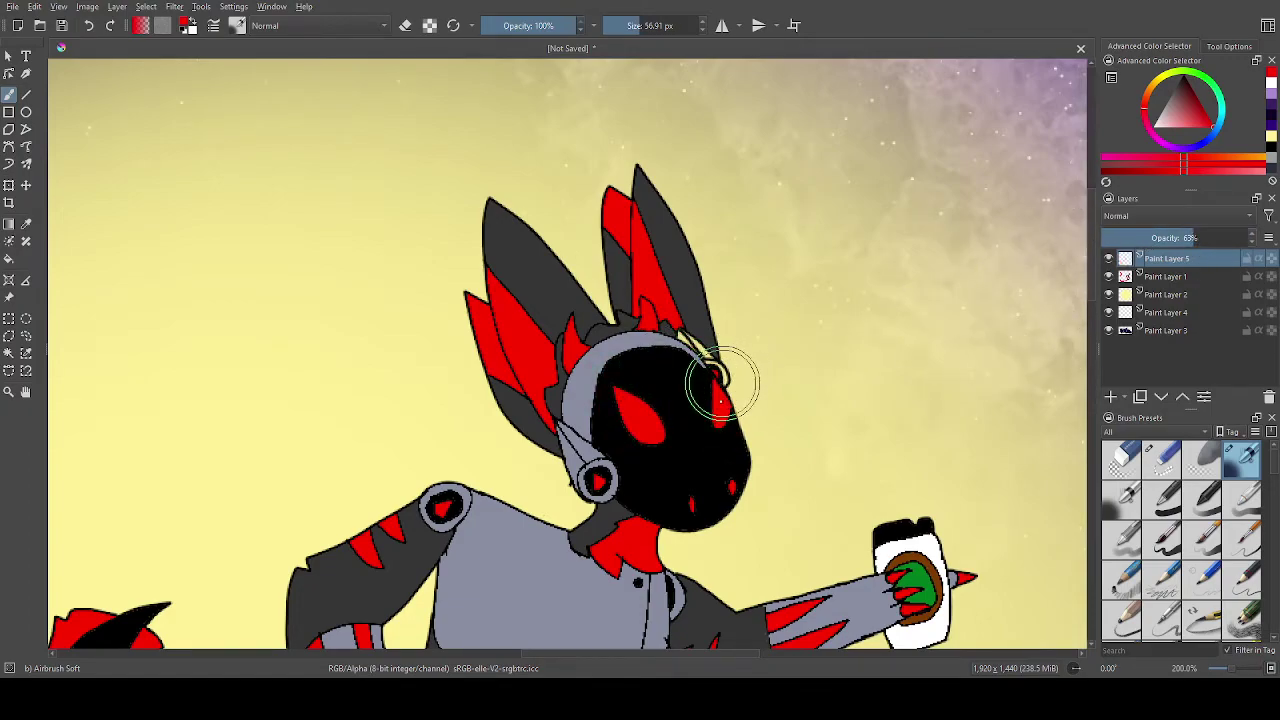
# Airbrush a soft red glow around both eyes on the top layer at 63% opacity with a 56.91 px brush.
pyautogui.moveTo(722, 383); pyautogui.dragTo(720, 423)
pyautogui.moveTo(663, 371); pyautogui.dragTo(645, 418)
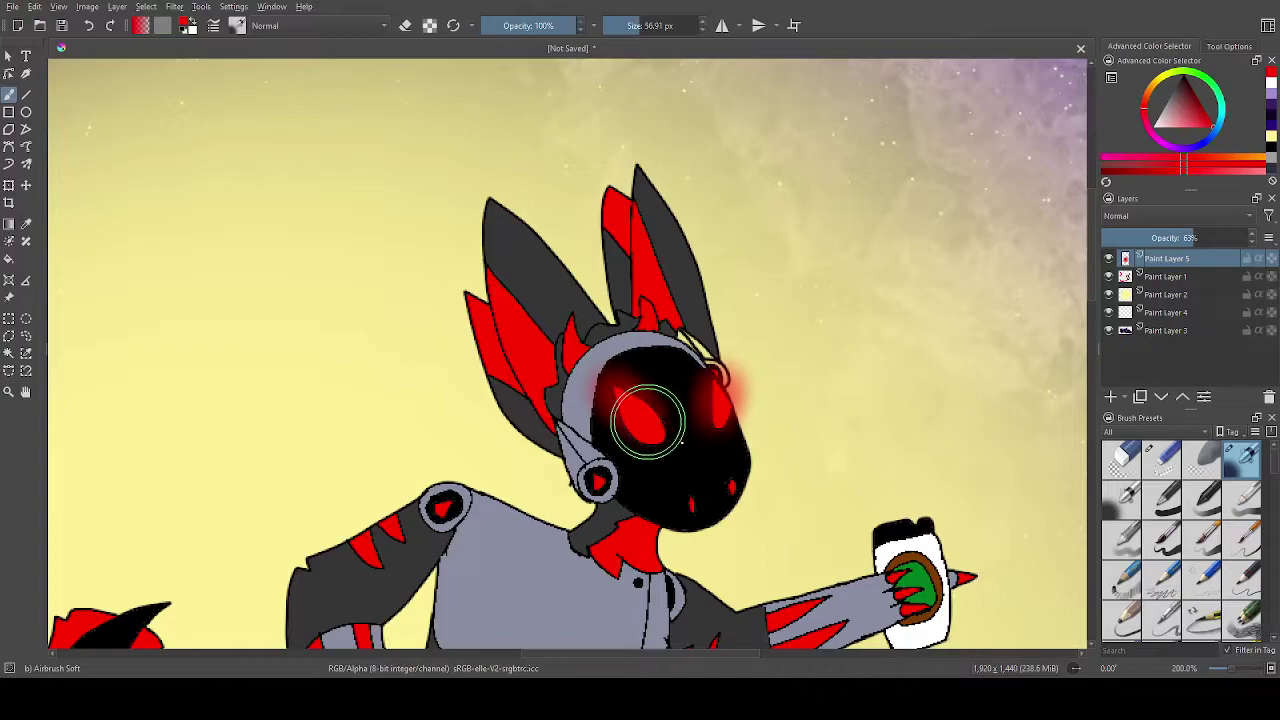
# Fill the unpainted headband sections beside the character's ear with a grey matching the band on Paint Layer 1.
pyautogui.click(1141, 282)
pyautogui.scroll(1, 1030, 300)
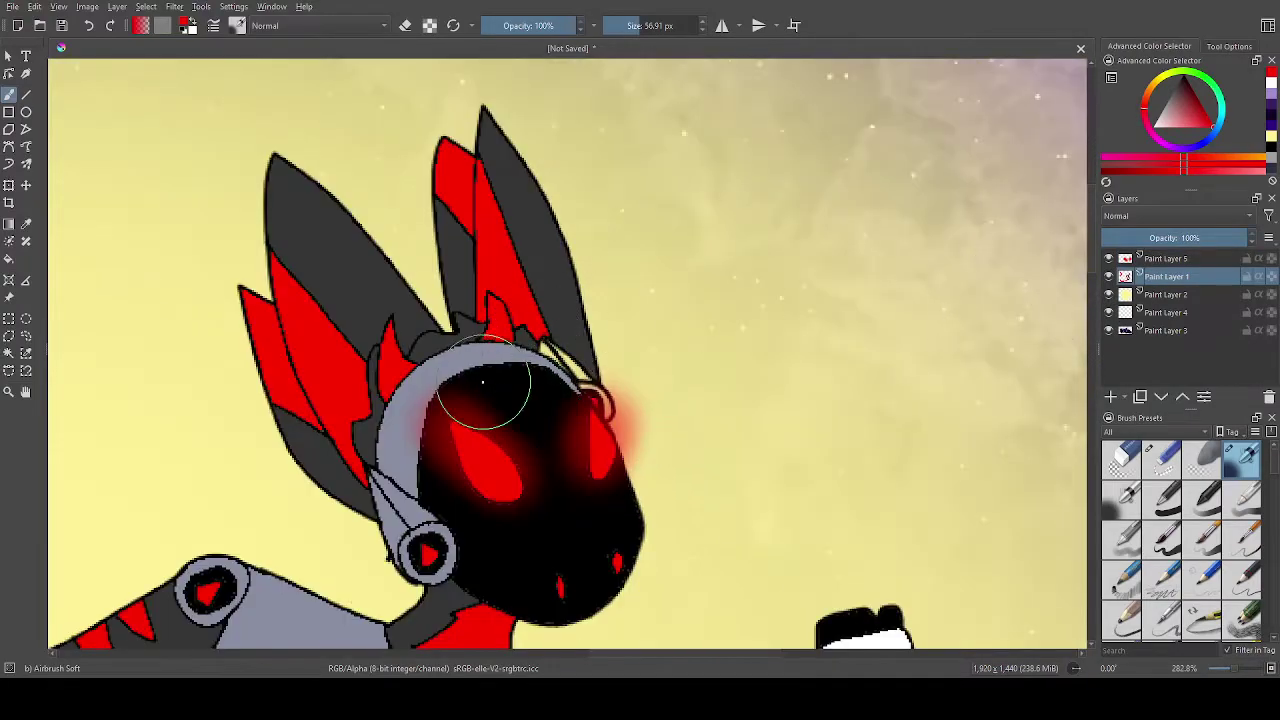
pyautogui.scroll(2, 563, 390)
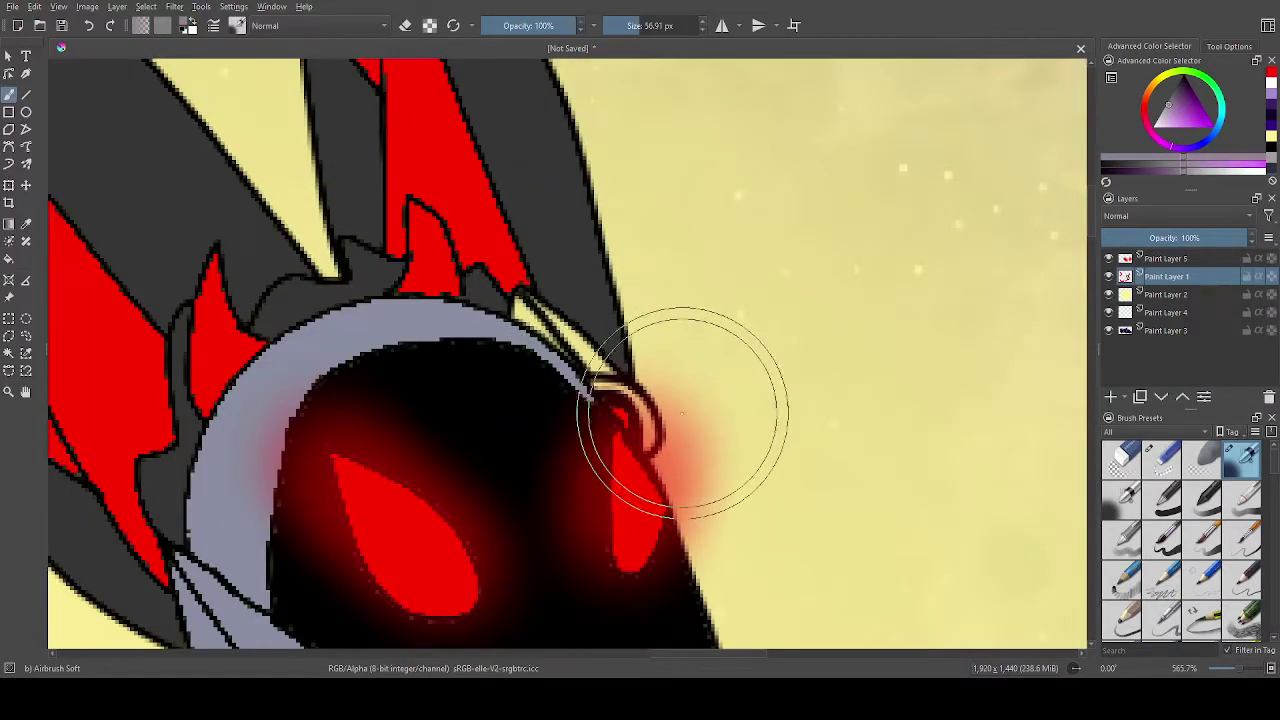
pyautogui.scroll(-7, 660, 441)
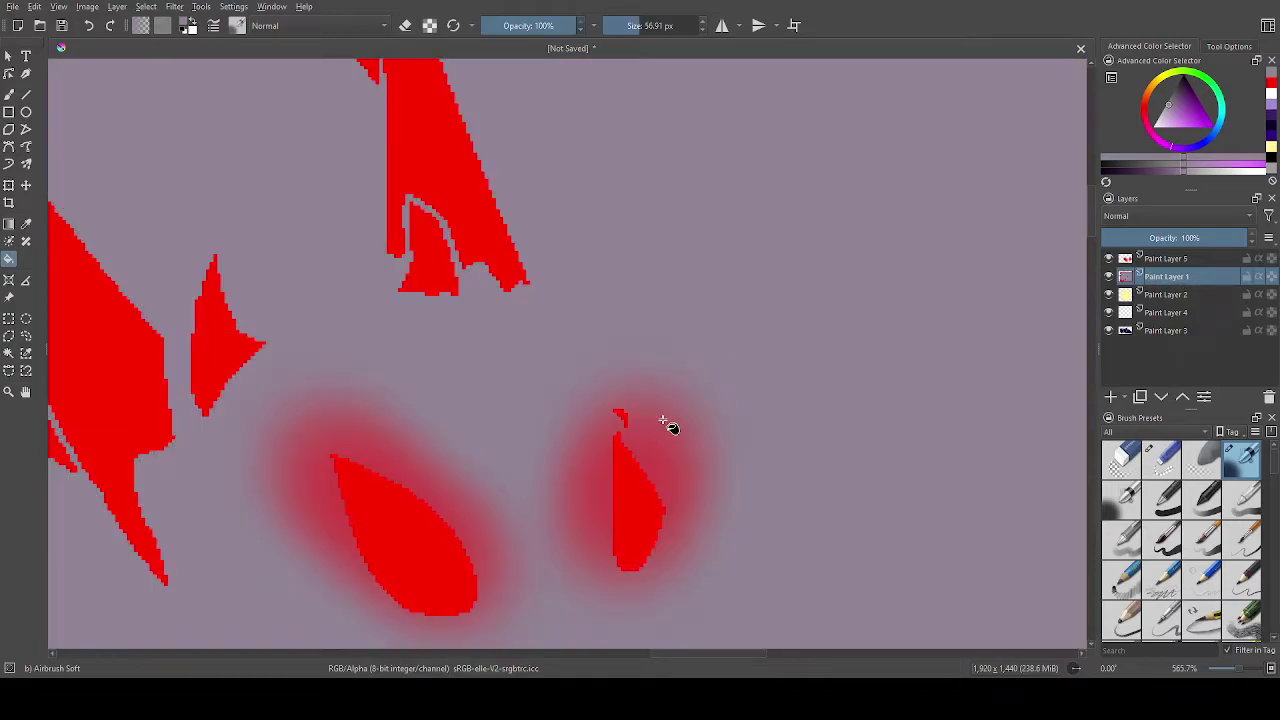
pyautogui.scroll(6, 610, 400)
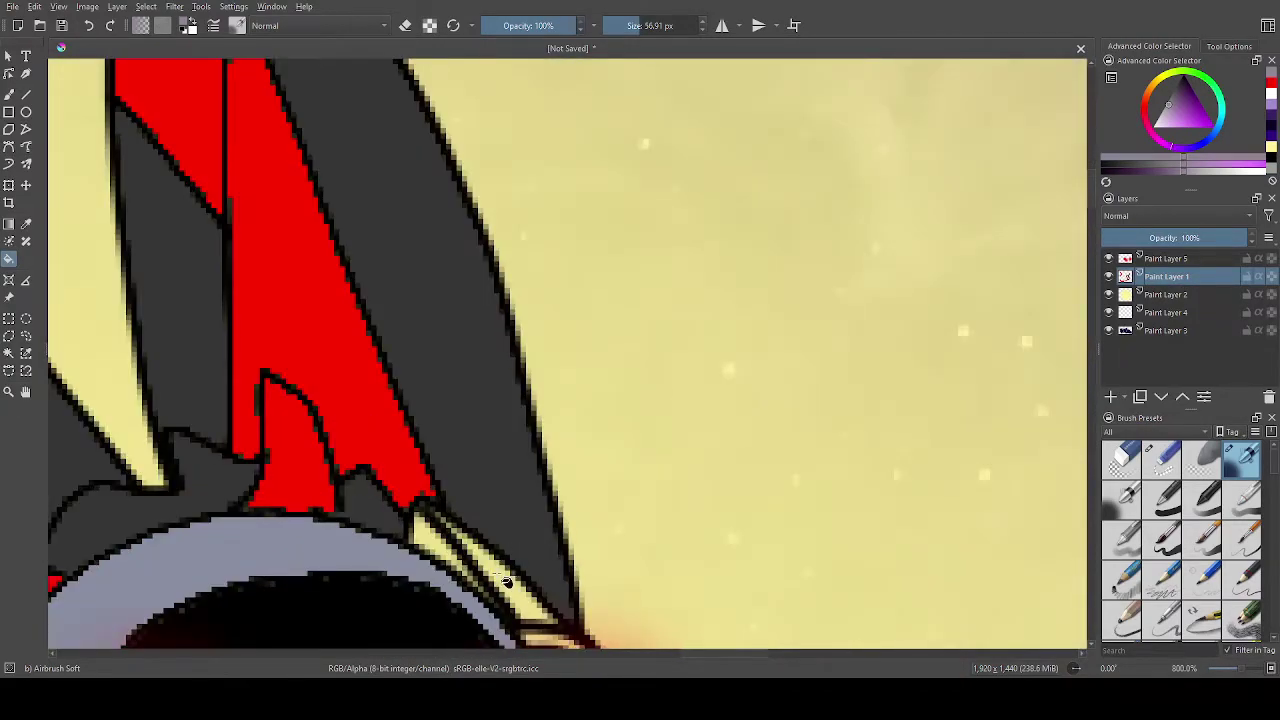
pyautogui.moveTo(507, 583); pyautogui.dragTo(497, 578)
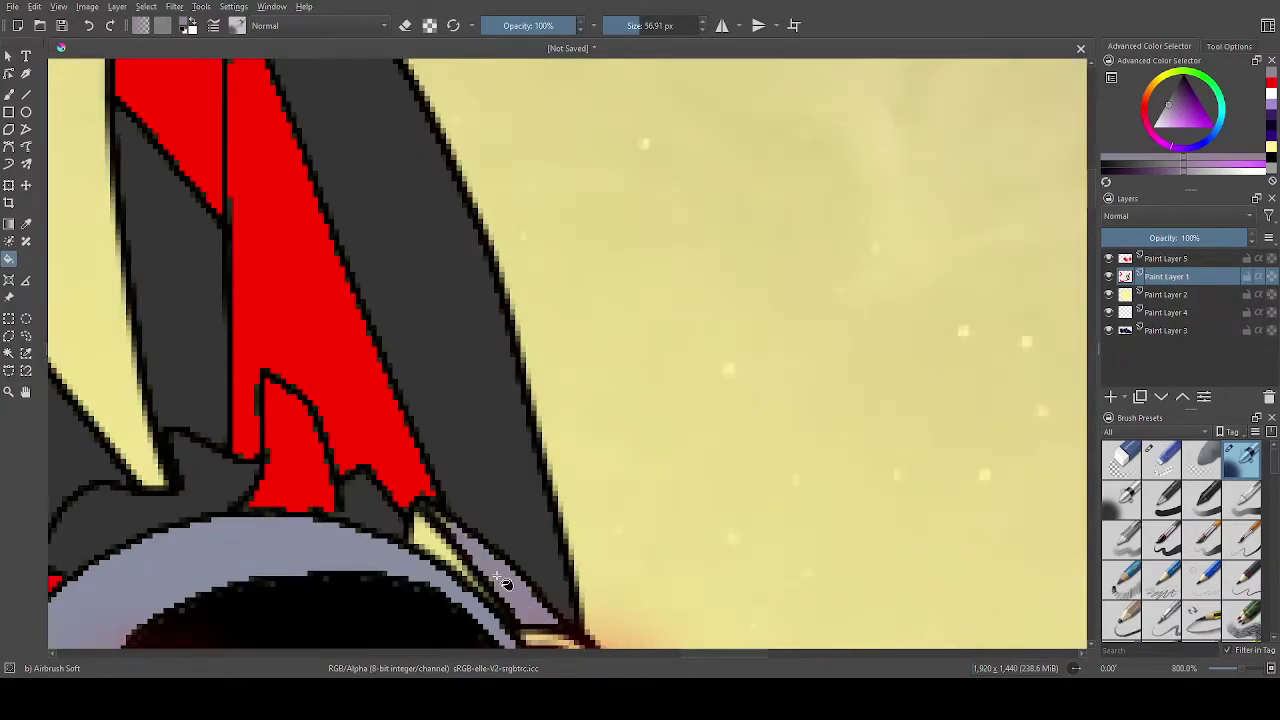
pyautogui.scroll(-7, 535, 600)
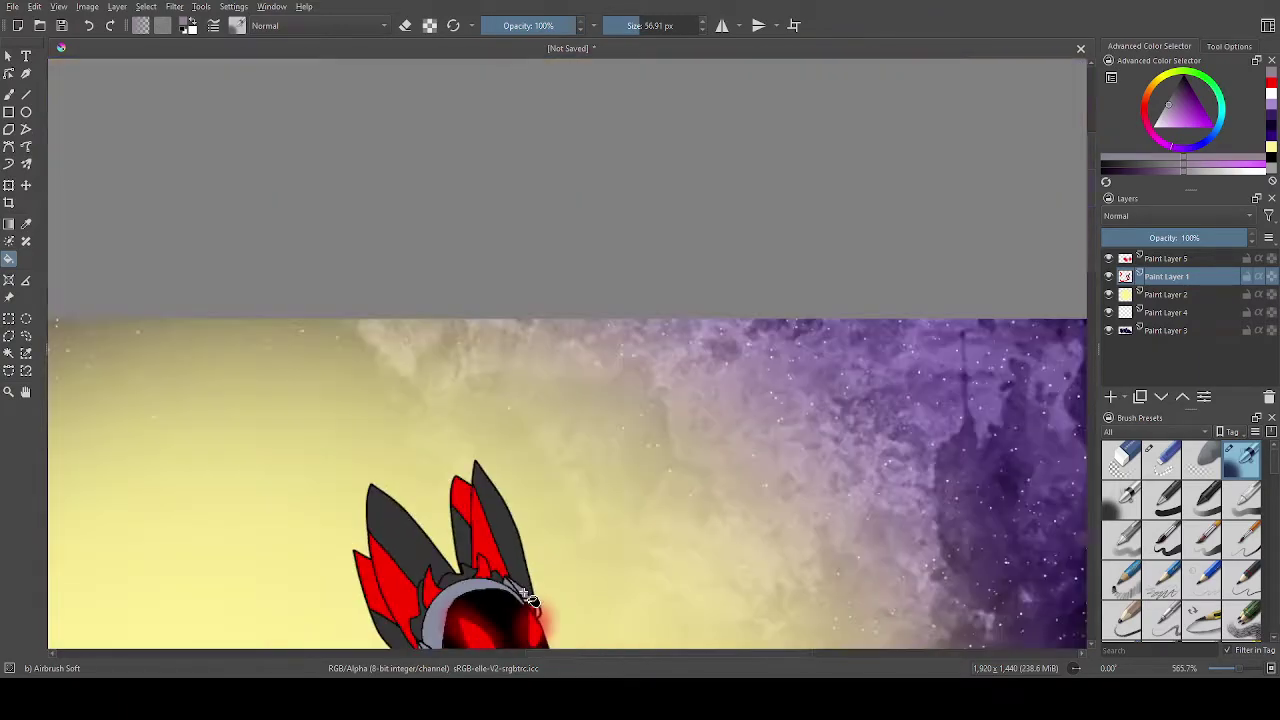
pyautogui.scroll(7, 557, 612)
pyautogui.scroll(-12, 530, 645)
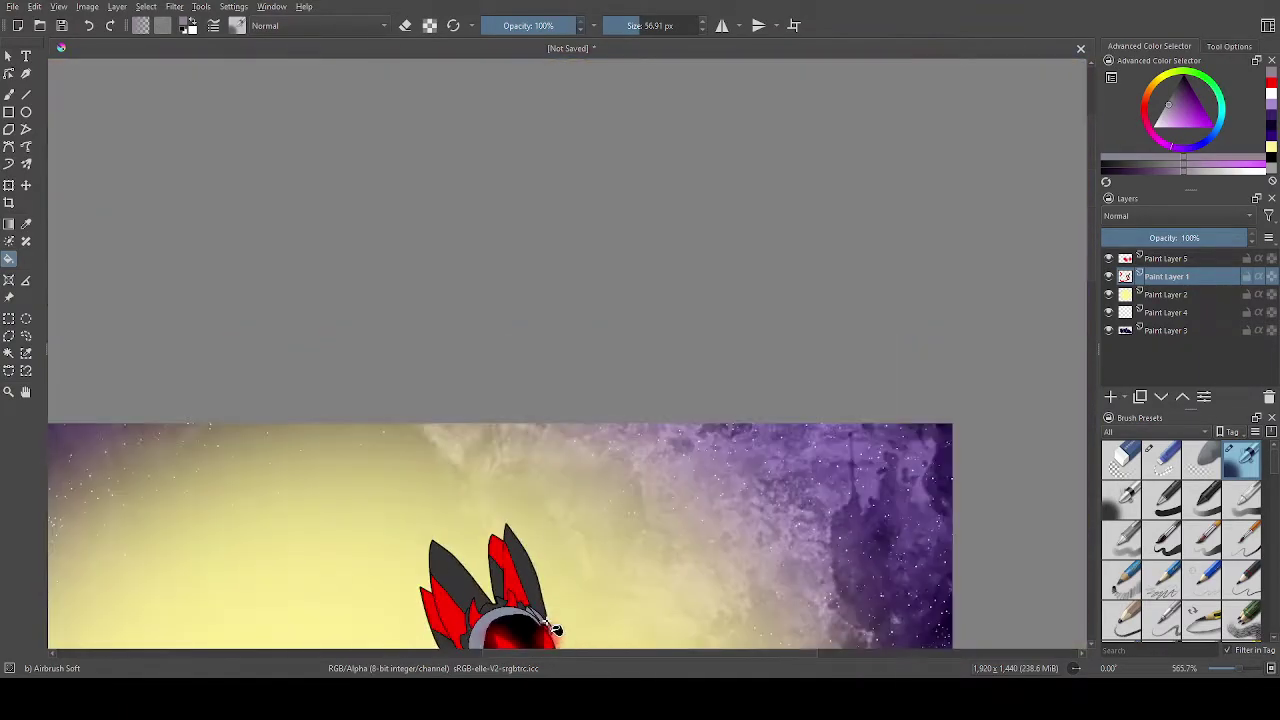
# Airbrush a stronger red glow around the eyes and the small snout marks on Paint Layer 5, using the palette red at 56.91 px.
pyautogui.scroll(2, 553, 627)
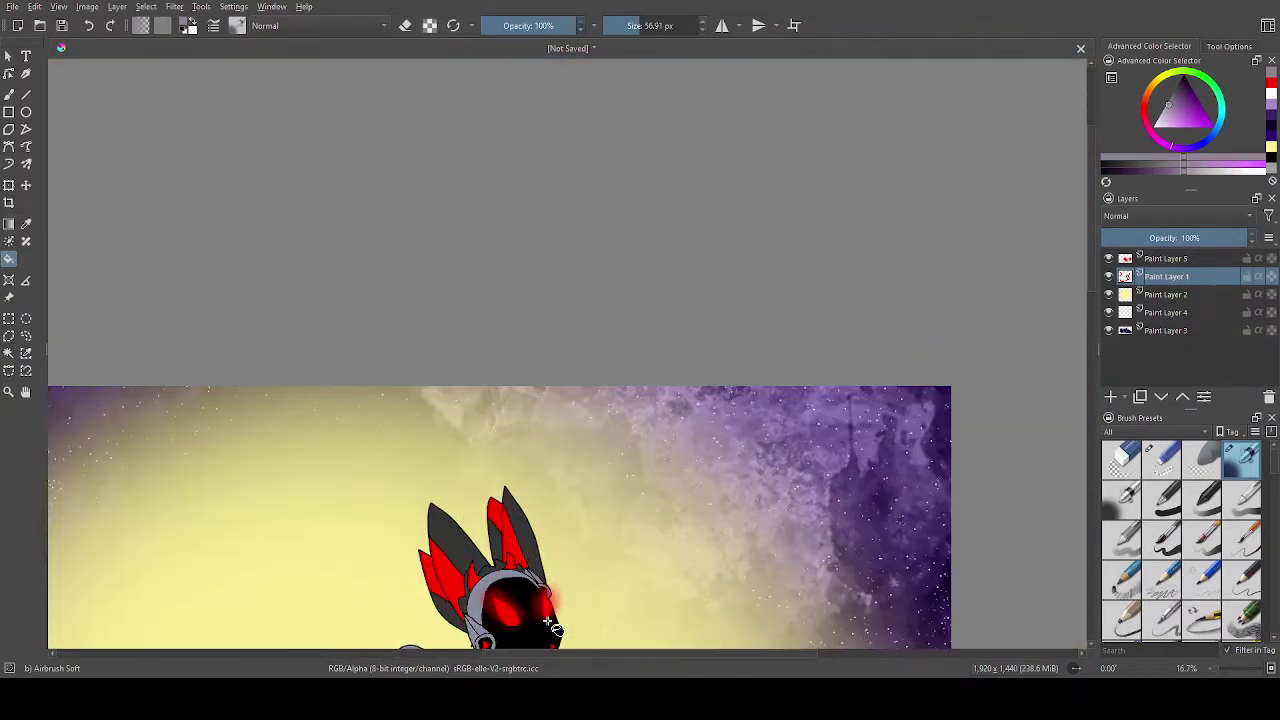
pyautogui.click(1188, 260)
pyautogui.scroll(-6, 531, 386)
pyautogui.scroll(5, 474, 549)
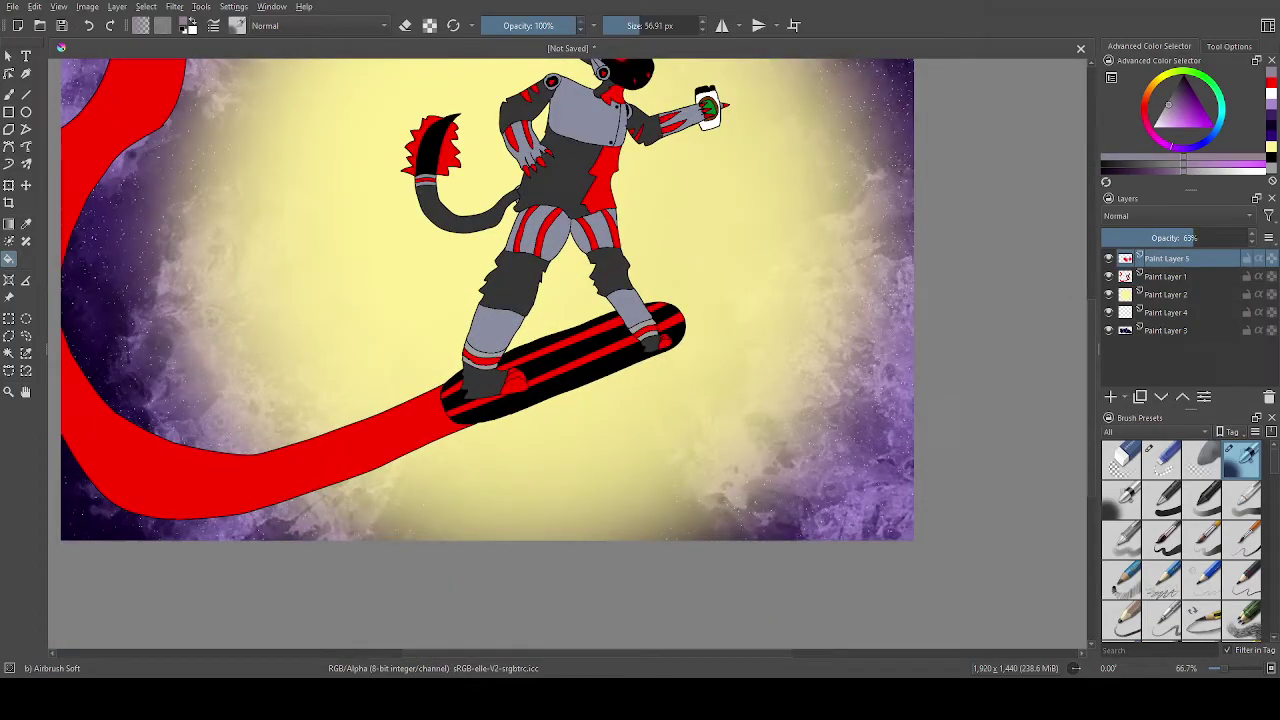
pyautogui.click(1271, 86)
pyautogui.scroll(-2, 528, 228)
pyautogui.scroll(4, 531, 150)
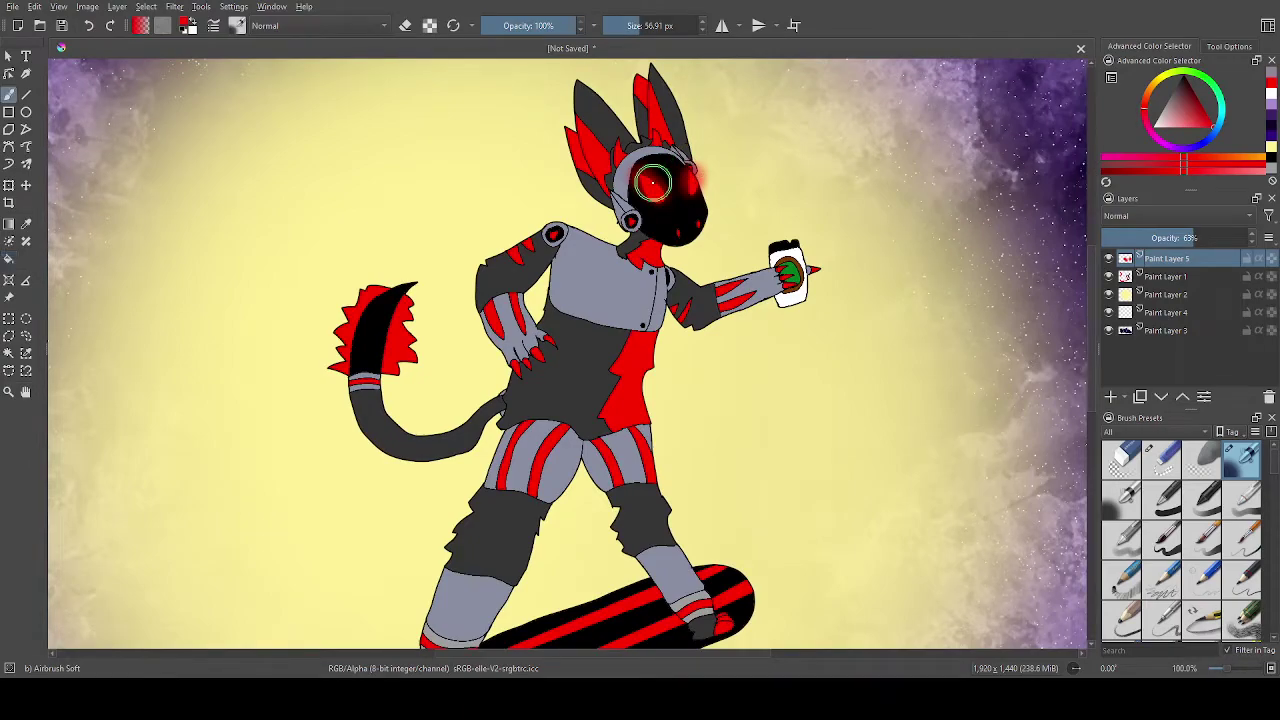
pyautogui.scroll(3, 655, 180)
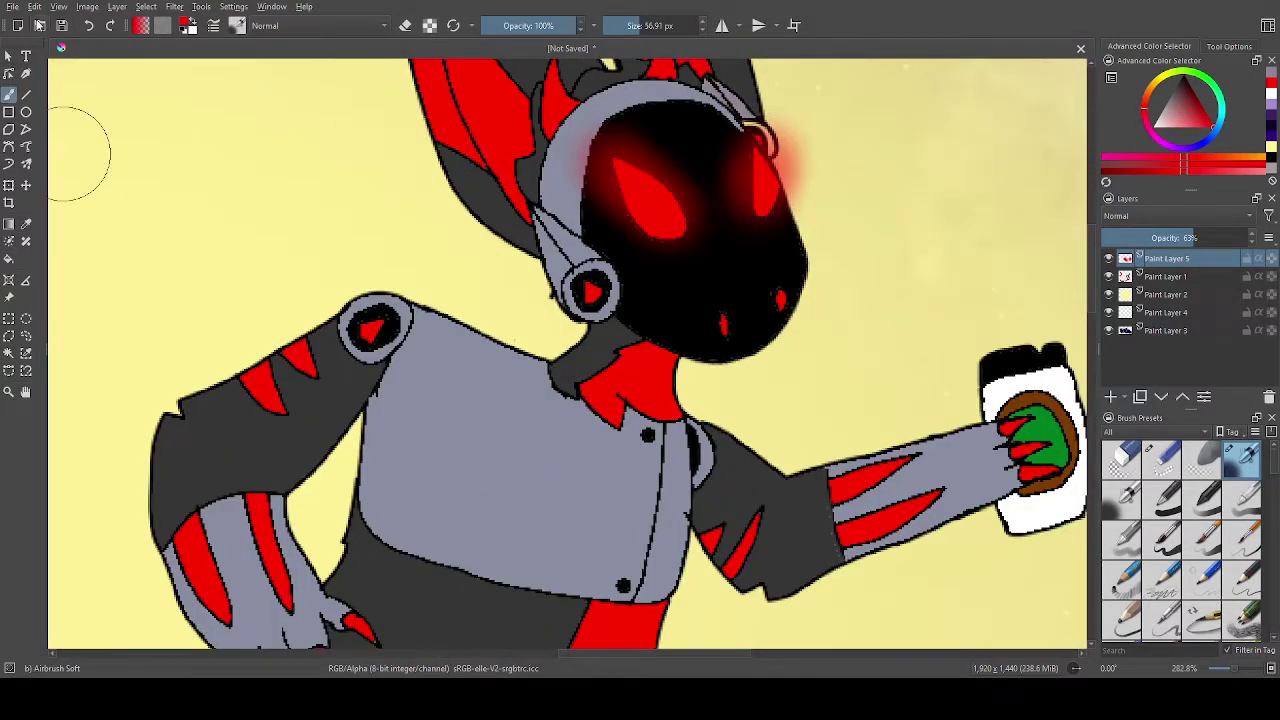
pyautogui.moveTo(649, 224)
pyautogui.mouseDown()
pyautogui.moveTo(693, 242)
pyautogui.moveTo(729, 209)
pyautogui.mouseUp()
pyautogui.hotkey('ctrl', 'z')
pyautogui.moveTo(613, 163)
pyautogui.mouseDown()
pyautogui.moveTo(659, 220)
pyautogui.moveTo(705, 245)
pyautogui.moveTo(768, 195)
pyautogui.moveTo(763, 154)
pyautogui.moveTo(748, 192)
pyautogui.moveTo(785, 234)
pyautogui.moveTo(756, 322)
pyautogui.moveTo(720, 313)
pyautogui.moveTo(728, 335)
pyautogui.moveTo(781, 295)
pyautogui.mouseUp()
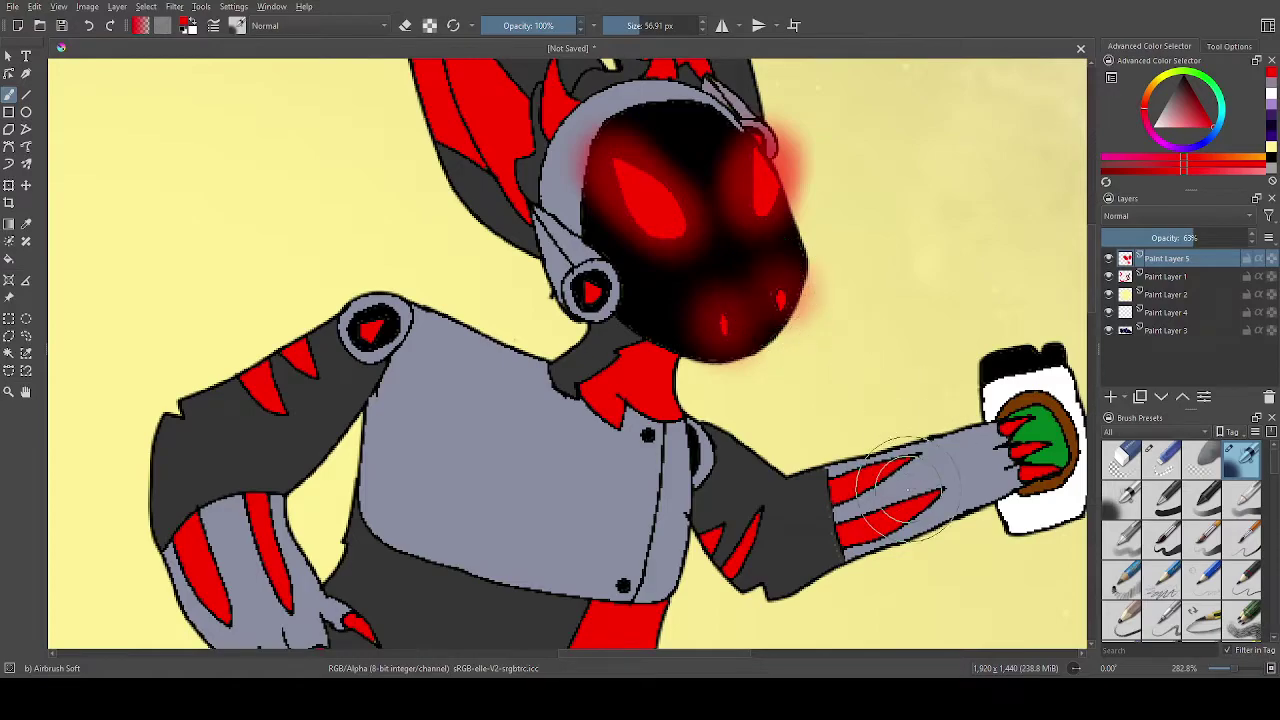
# Airbrush a soft red glow over the round ear piece and the round shoulder joint.
pyautogui.scroll(-4, 905, 487)
pyautogui.scroll(4, 845, 444)
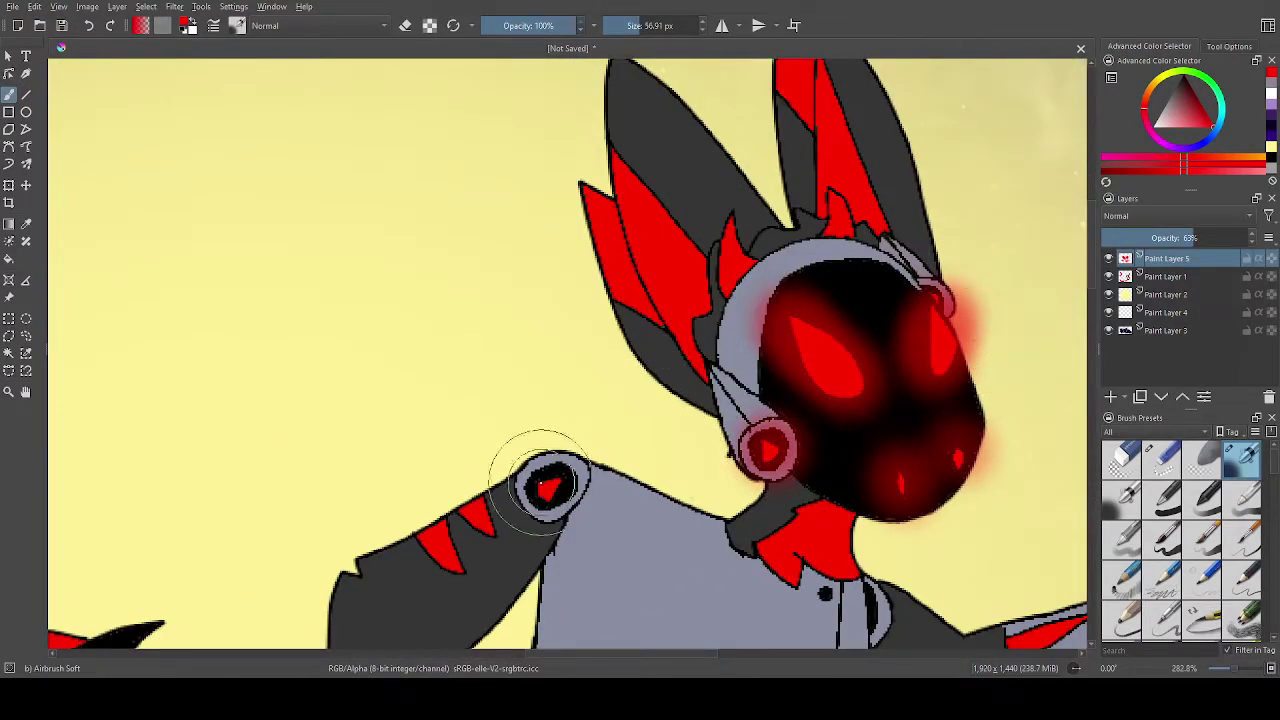
pyautogui.scroll(-10, 558, 488)
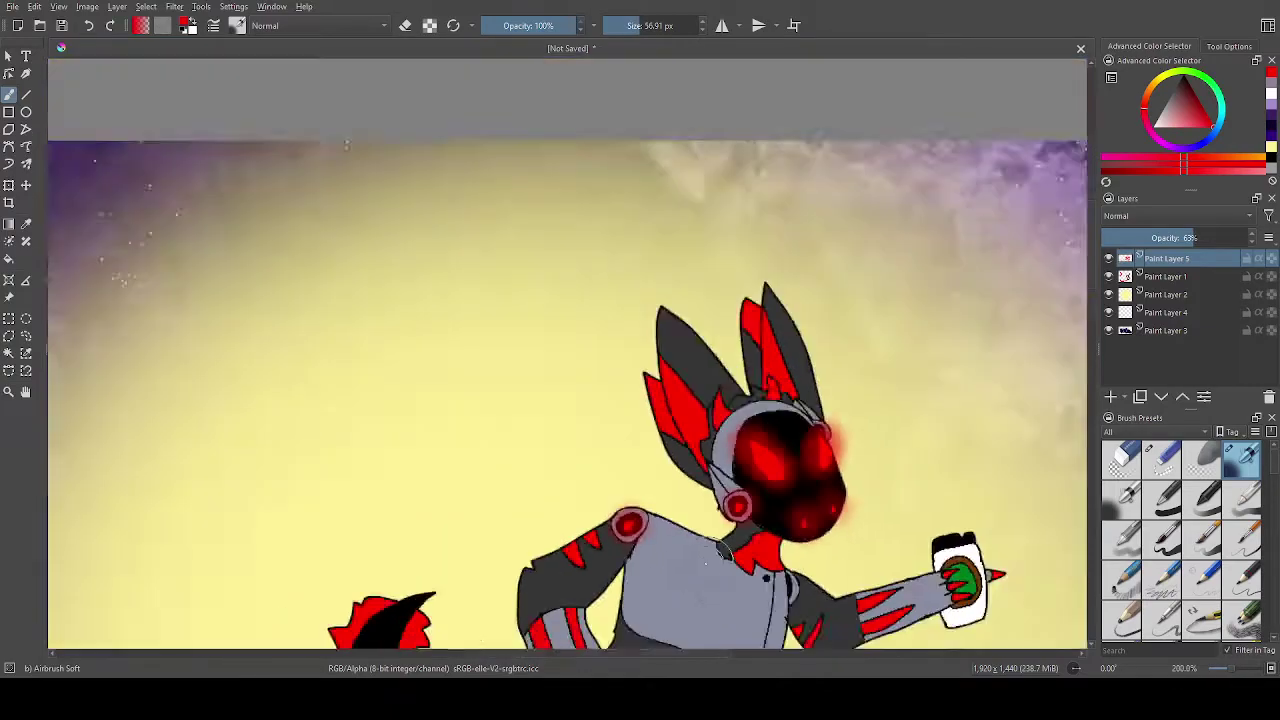
pyautogui.scroll(6, 710, 485)
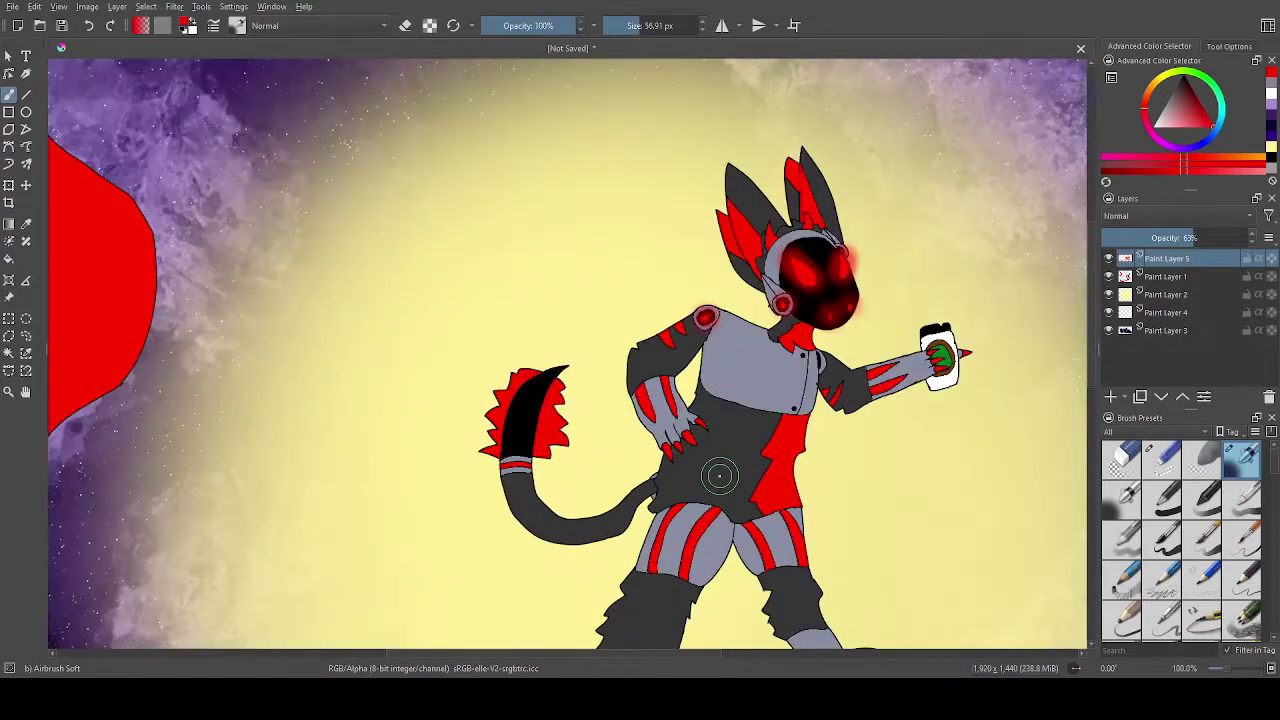
# Try airbrushing a red glow along the thigh stripes at several brush sizes, including 85.52 px and 70.24 px.
pyautogui.scroll(-3, 710, 485)
pyautogui.scroll(3, 700, 496)
pyautogui.scroll(2, 700, 496)
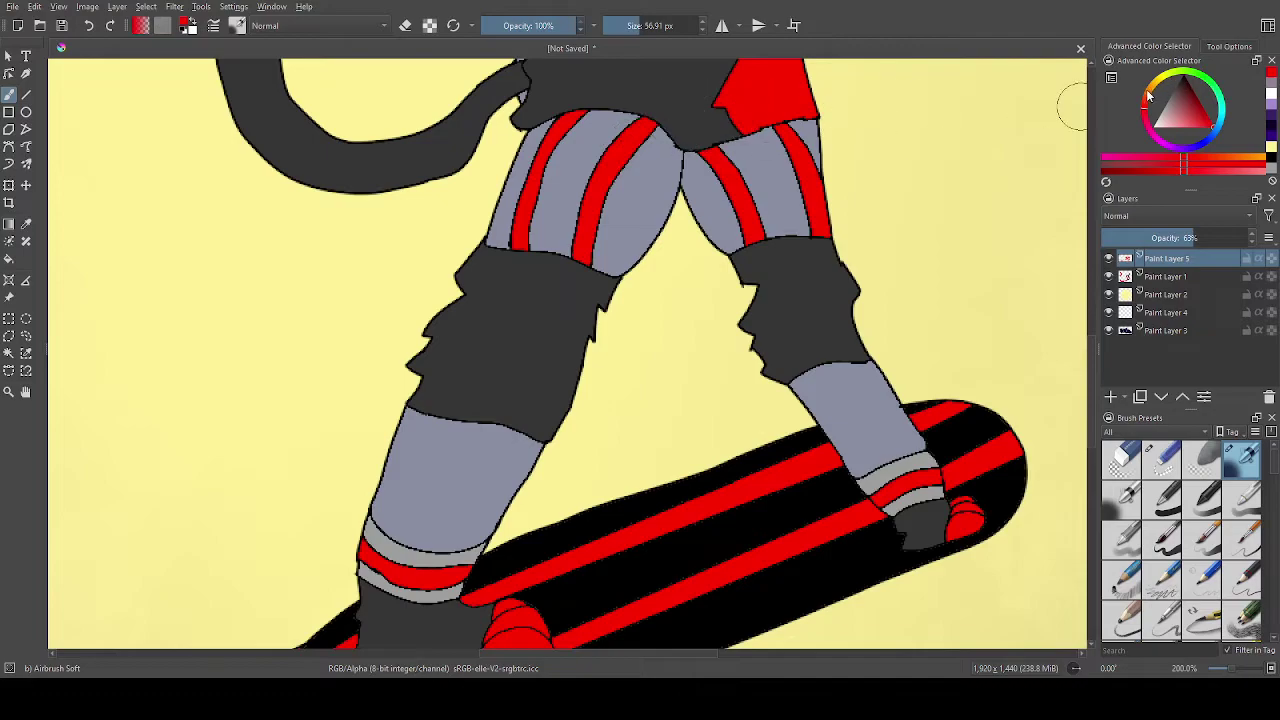
pyautogui.moveTo(652, 118); pyautogui.dragTo(612, 280)
pyautogui.hotkey('ctrl', 'z')
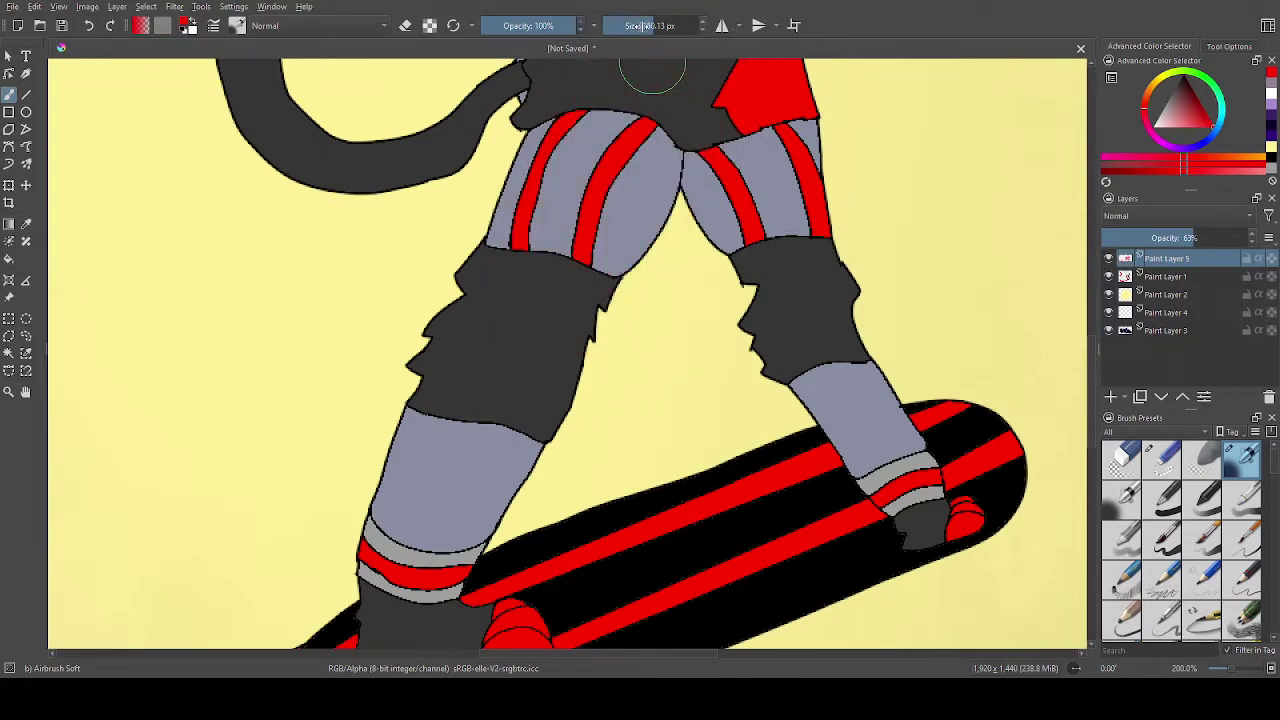
pyautogui.moveTo(652, 128)
pyautogui.mouseDown()
pyautogui.moveTo(598, 300)
pyautogui.moveTo(596, 126)
pyautogui.moveTo(574, 103)
pyautogui.moveTo(541, 228)
pyautogui.mouseUp()
pyautogui.hotkey('ctrl', 'z')
pyautogui.hotkey('ctrl', 'z')
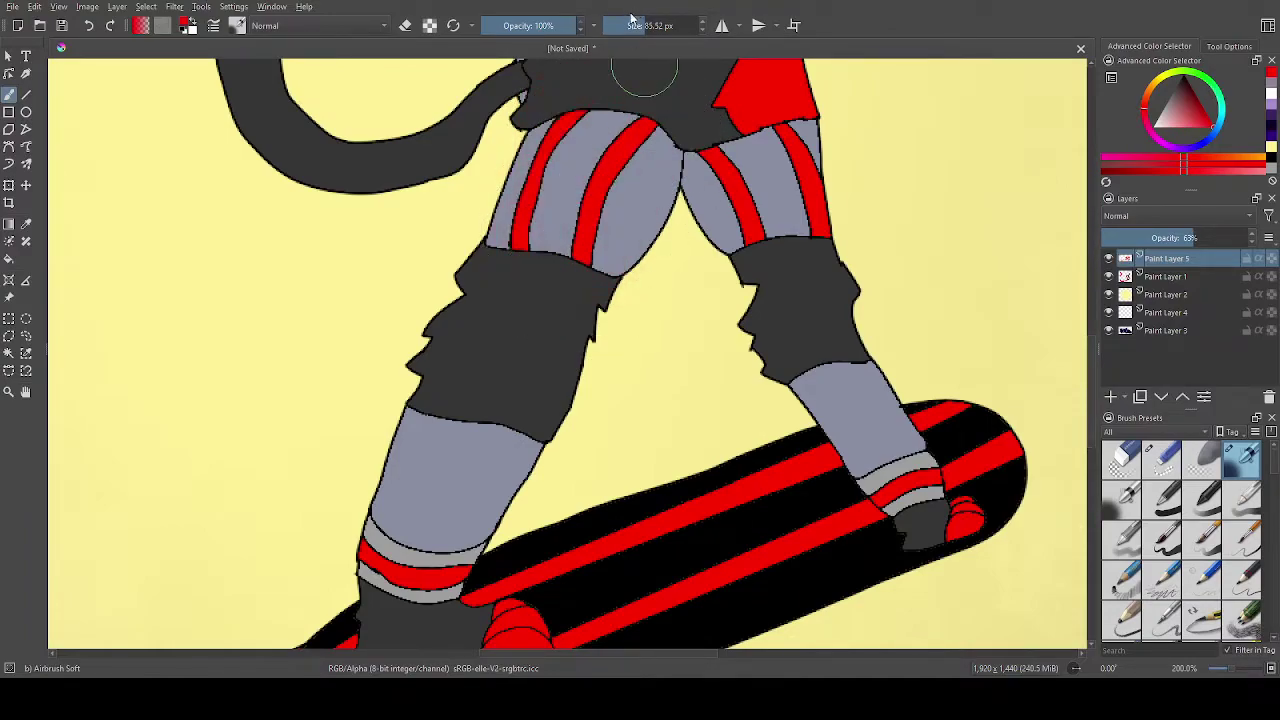
pyautogui.moveTo(645, 123)
pyautogui.mouseDown()
pyautogui.moveTo(602, 185)
pyautogui.moveTo(600, 310)
pyautogui.mouseUp()
pyautogui.hotkey('ctrl', 'z')
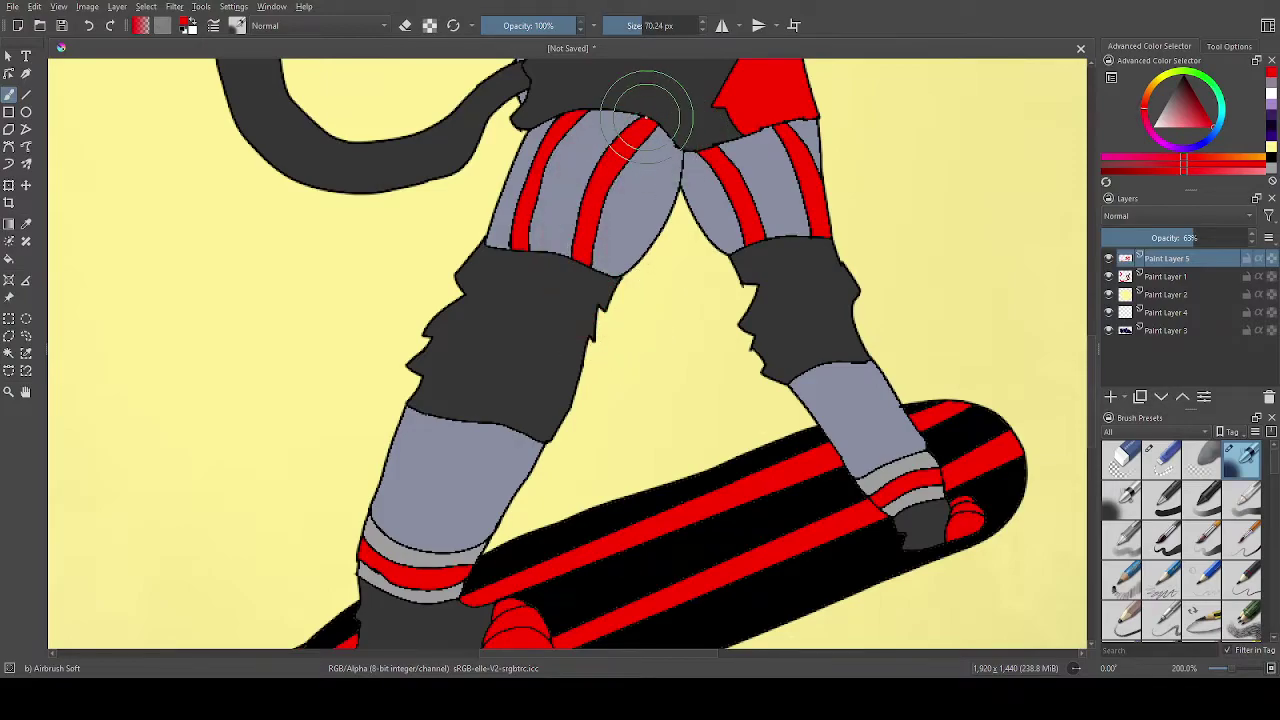
pyautogui.moveTo(655, 120)
pyautogui.mouseDown()
pyautogui.moveTo(592, 175)
pyautogui.moveTo(562, 242)
pyautogui.moveTo(570, 320)
pyautogui.mouseUp()
pyautogui.hotkey('ctrl', 'z')
# Airbrush a soft red glow along the red stripes of both thighs with a 70.24 px brush.
pyautogui.scroll(1, 660, 118)
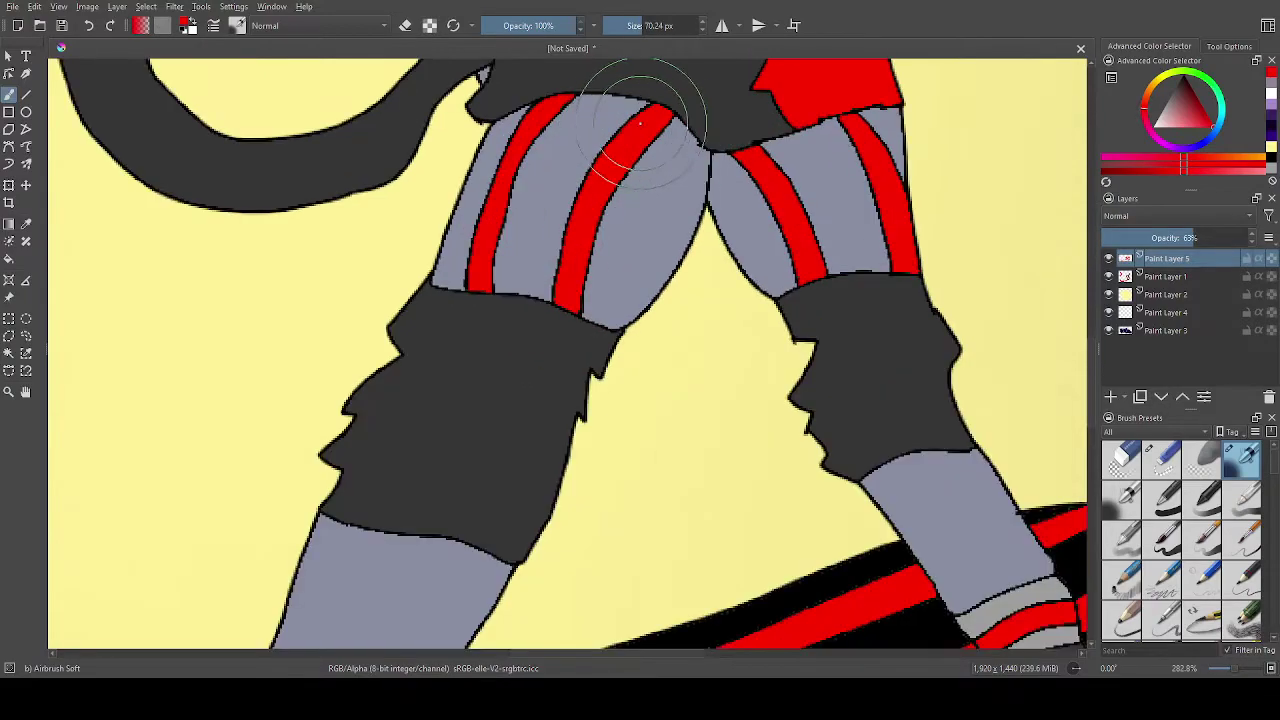
pyautogui.moveTo(658, 118)
pyautogui.mouseDown()
pyautogui.moveTo(623, 140)
pyautogui.moveTo(595, 203)
pyautogui.moveTo(588, 340)
pyautogui.mouseUp()
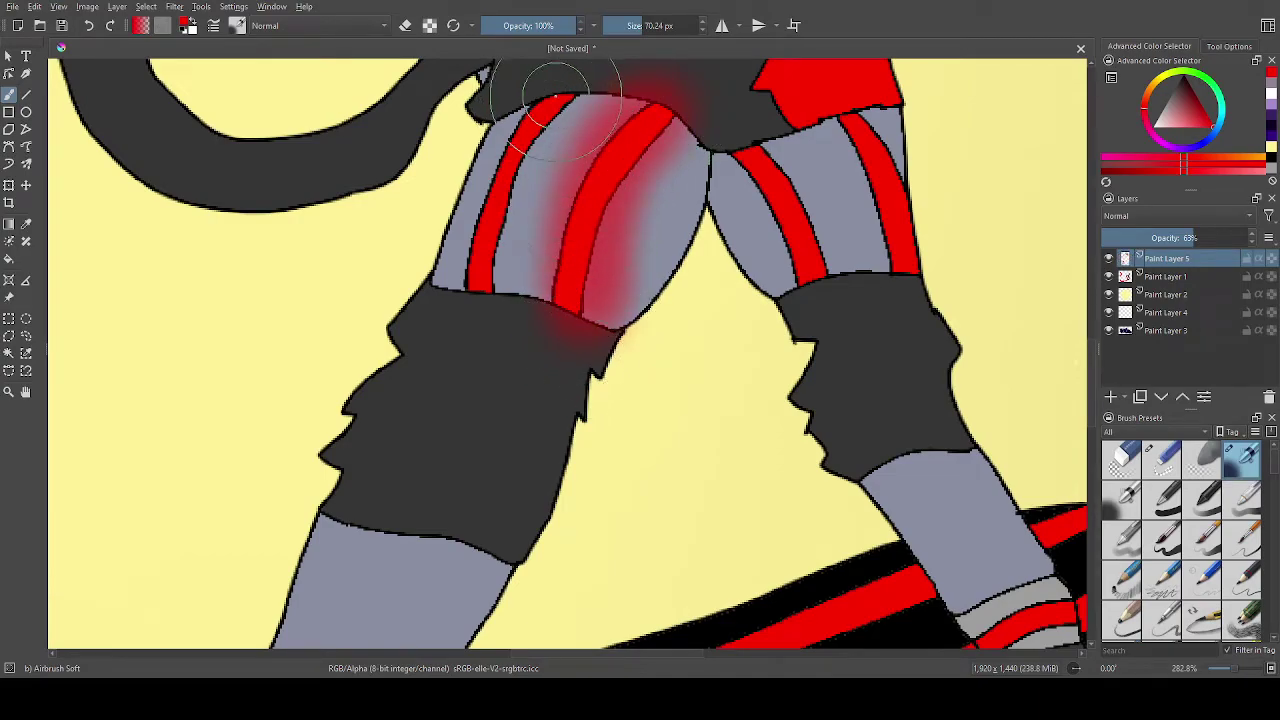
pyautogui.moveTo(543, 103)
pyautogui.mouseDown()
pyautogui.moveTo(498, 248)
pyautogui.moveTo(530, 340)
pyautogui.mouseUp()
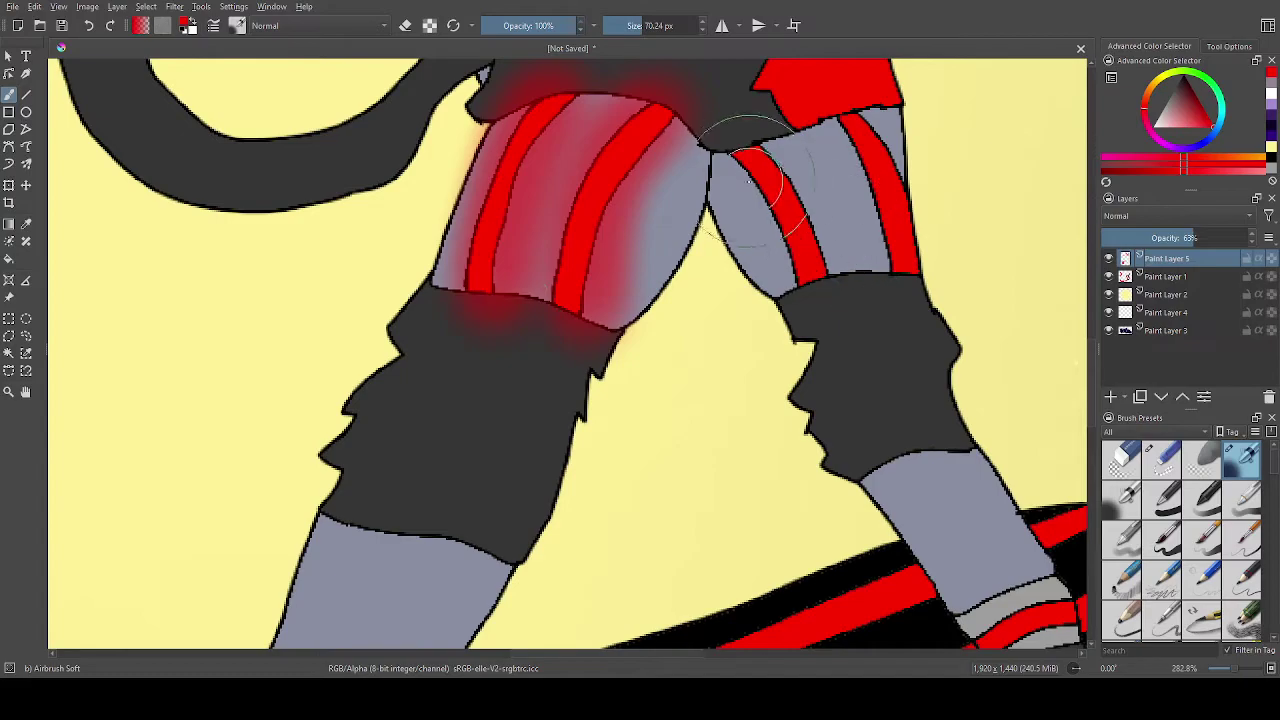
pyautogui.moveTo(737, 114)
pyautogui.mouseDown()
pyautogui.moveTo(795, 214)
pyautogui.moveTo(849, 294)
pyautogui.mouseUp()
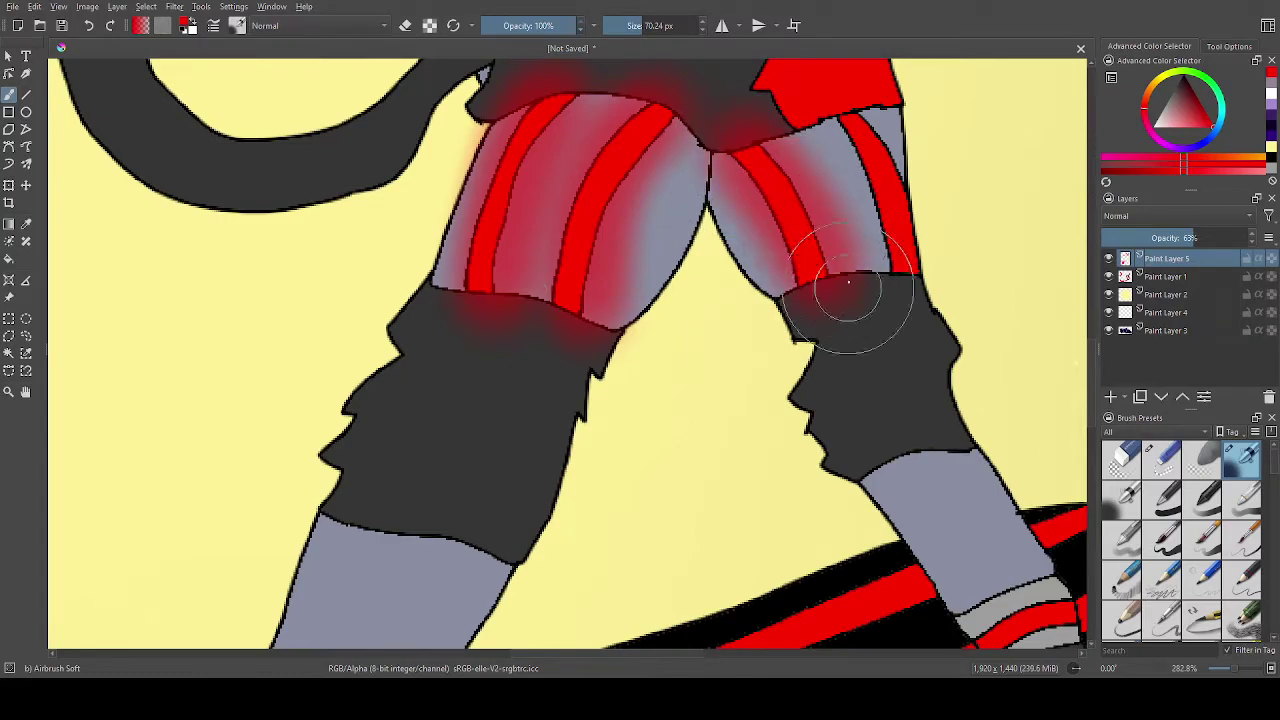
pyautogui.moveTo(848, 134)
pyautogui.mouseDown()
pyautogui.moveTo(914, 217)
pyautogui.moveTo(920, 290)
pyautogui.mouseUp()
# Airbrush a soft red glow around the red ankle bands on both legs at 70.24 px.
pyautogui.scroll(-5, 921, 291)
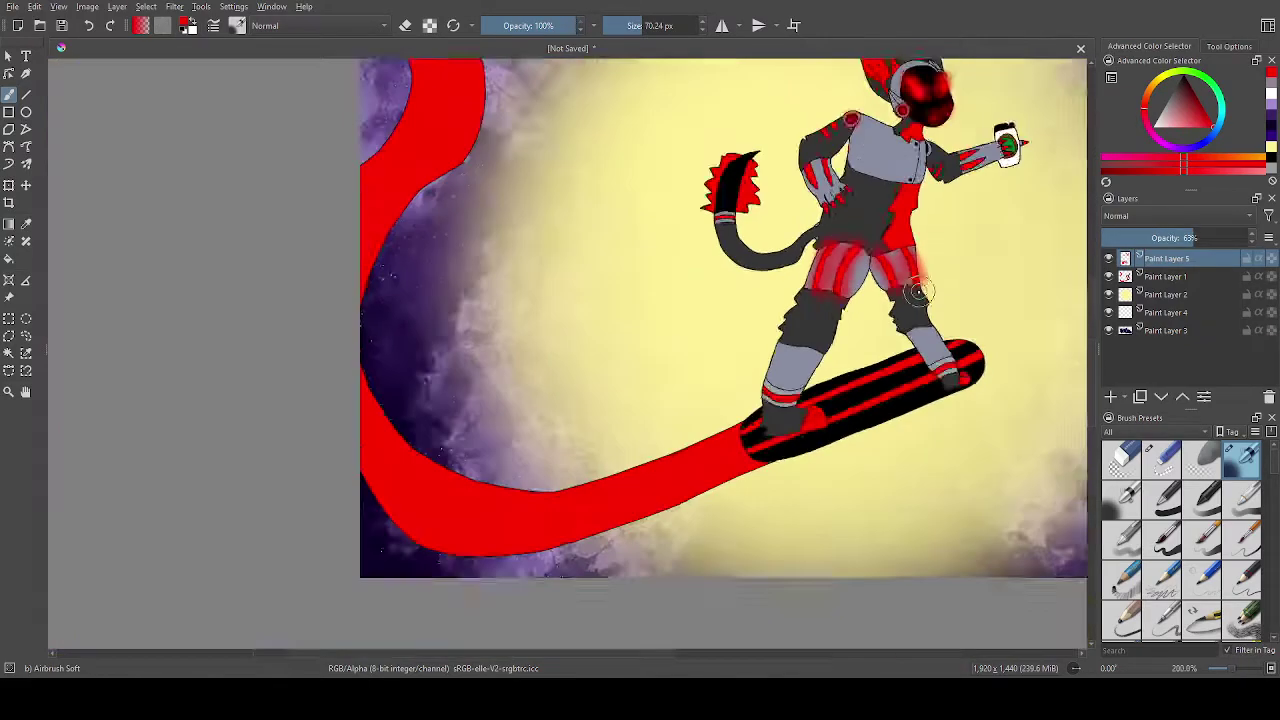
pyautogui.scroll(4, 878, 383)
pyautogui.moveTo(610, 310)
pyautogui.mouseDown()
pyautogui.moveTo(600, 306)
pyautogui.moveTo(657, 337)
pyautogui.mouseUp()
pyautogui.scroll(-4, 657, 337)
pyautogui.scroll(1, 872, 275)
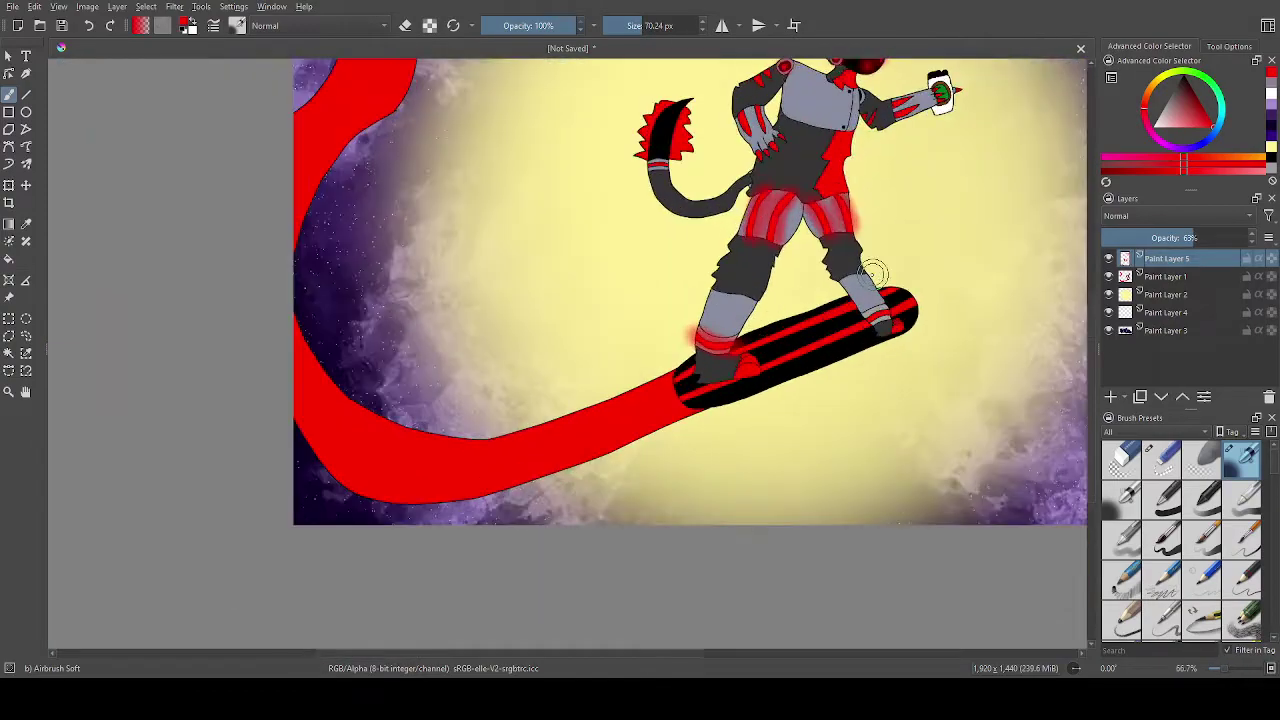
pyautogui.scroll(1, 872, 275)
pyautogui.scroll(-2, 853, 370)
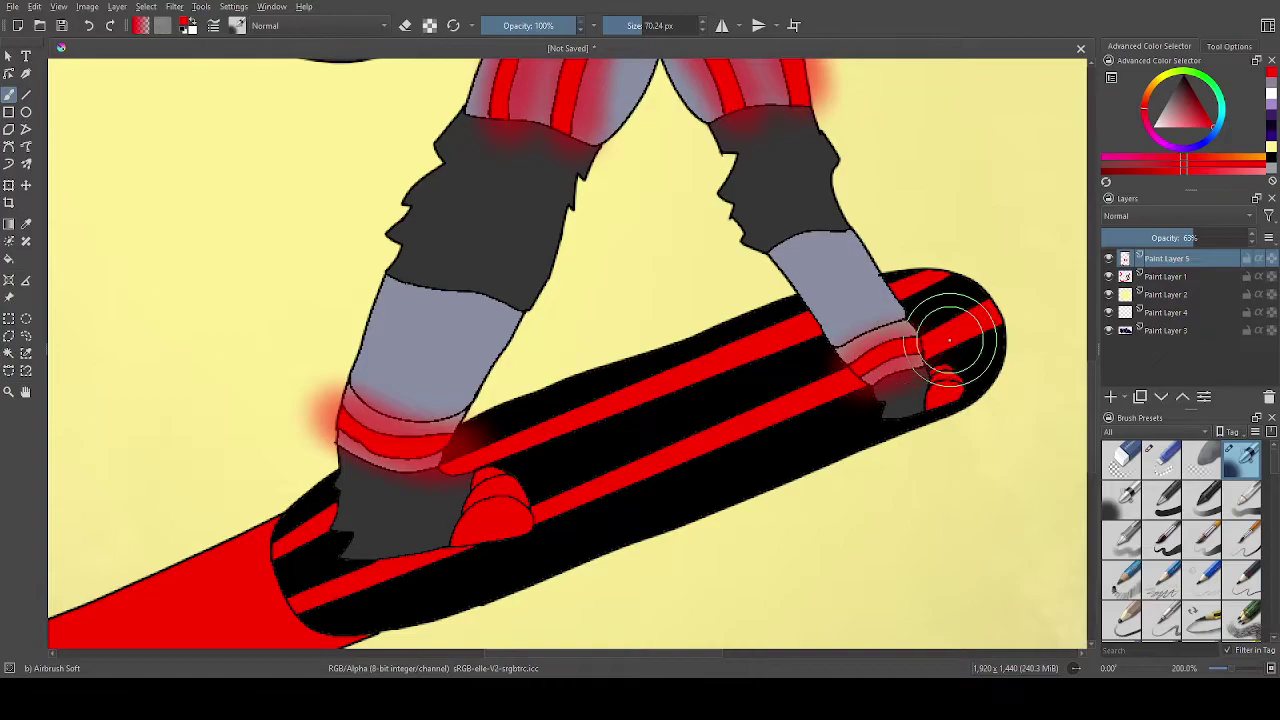
# Airbrush a soft red glow around the red band below the tail tuft.
pyautogui.scroll(-4, 829, 206)
pyautogui.scroll(3, 808, 275)
pyautogui.scroll(3, 829, 335)
pyautogui.moveTo(713, 294); pyautogui.dragTo(759, 290)
pyautogui.scroll(-2, 831, 298)
pyautogui.scroll(-5, 980, 320)
# Airbrush a soft red glow over the two red stripes on the forearm resting at the hip.
pyautogui.scroll(7, 938, 275)
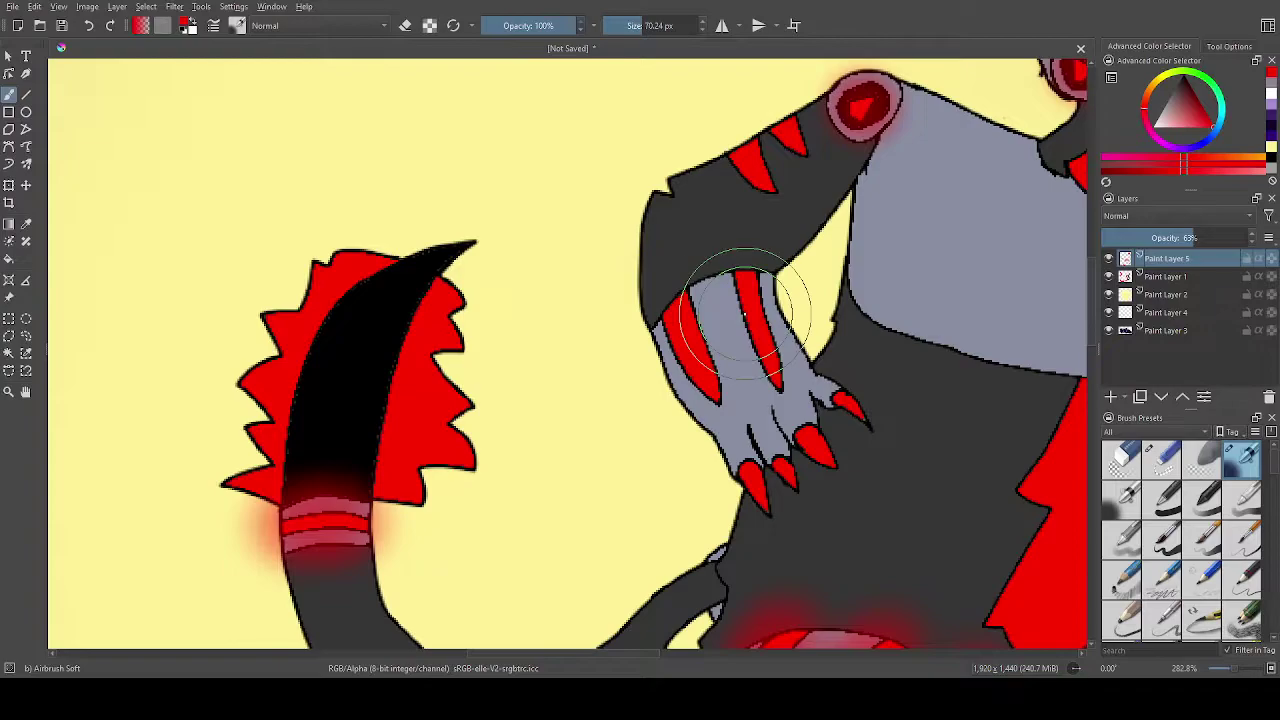
pyautogui.moveTo(663, 294)
pyautogui.mouseDown()
pyautogui.moveTo(686, 357)
pyautogui.moveTo(720, 390)
pyautogui.mouseUp()
pyautogui.moveTo(745, 310)
pyautogui.mouseDown()
pyautogui.moveTo(731, 243)
pyautogui.moveTo(800, 330)
pyautogui.mouseUp()
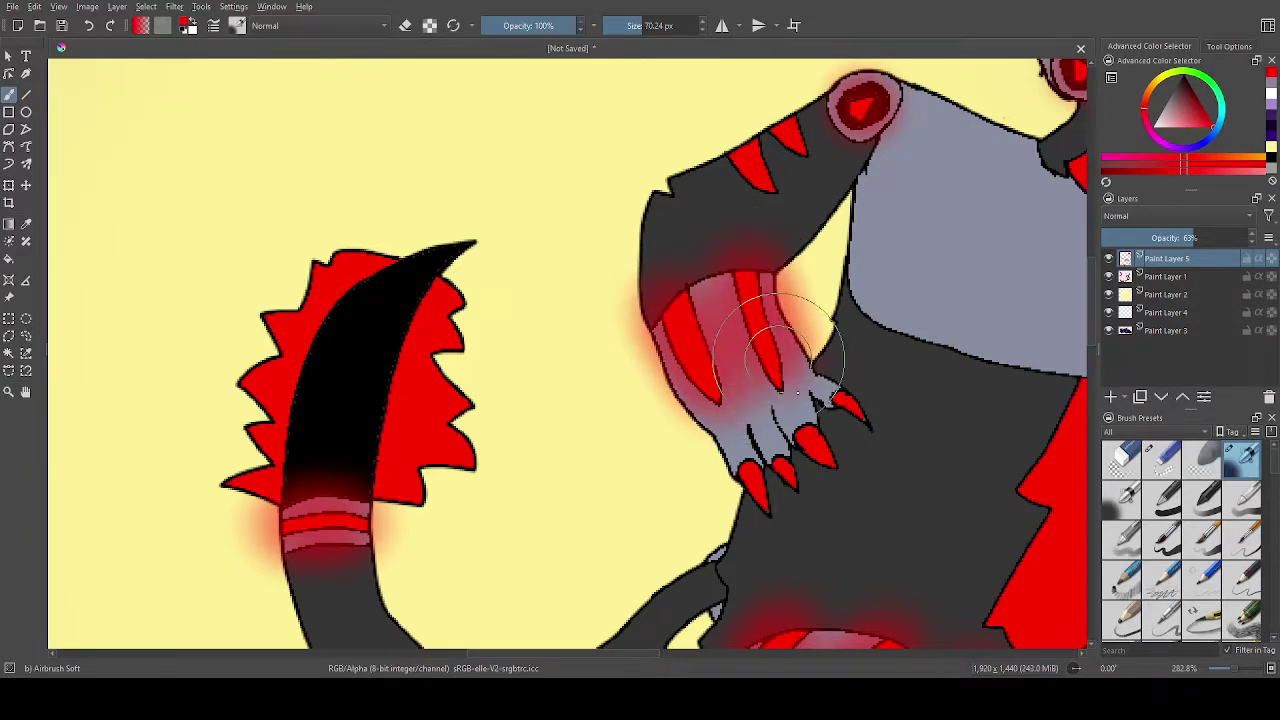
# Airbrush a soft red glow over the red stripes on the outstretched forearm holding the cup.
pyautogui.scroll(-6, 943, 400)
pyautogui.scroll(3, 936, 355)
pyautogui.scroll(3, 936, 357)
pyautogui.scroll(-6, 943, 386)
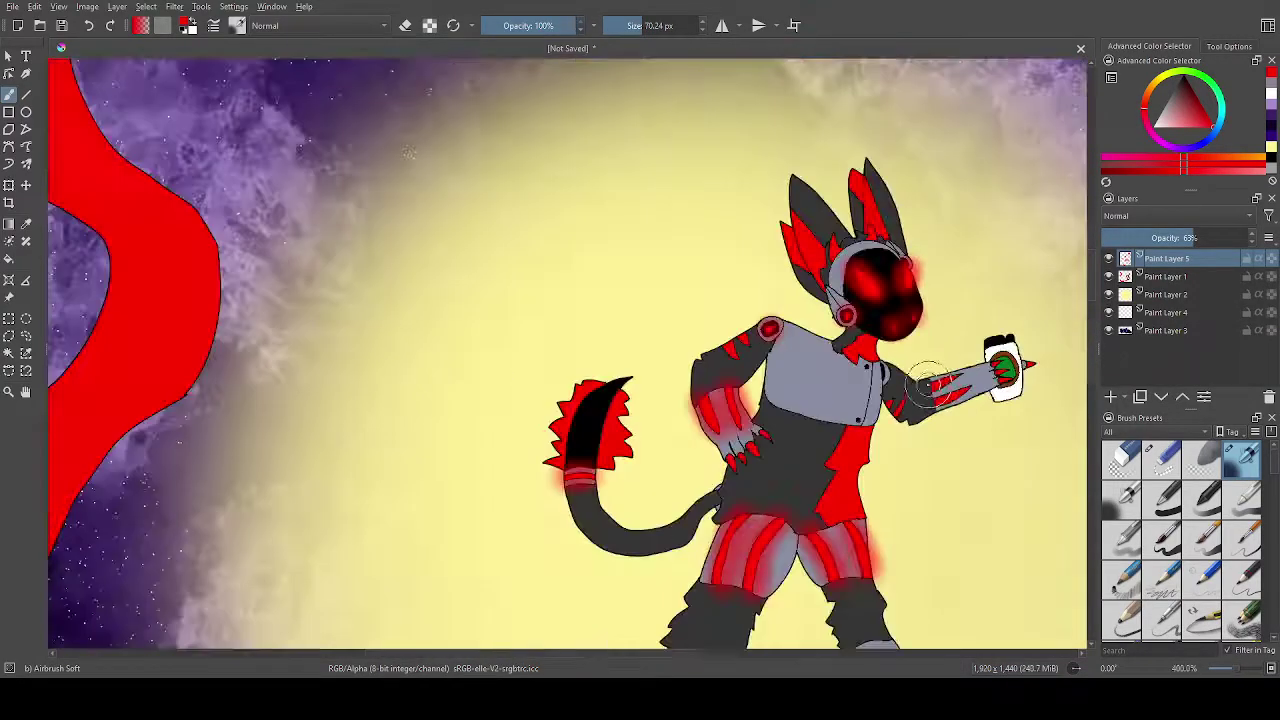
pyautogui.scroll(8, 900, 386)
pyautogui.moveTo(899, 362)
pyautogui.mouseDown()
pyautogui.moveTo(986, 286)
pyautogui.moveTo(960, 330)
pyautogui.mouseUp()
pyautogui.scroll(-7, 960, 330)
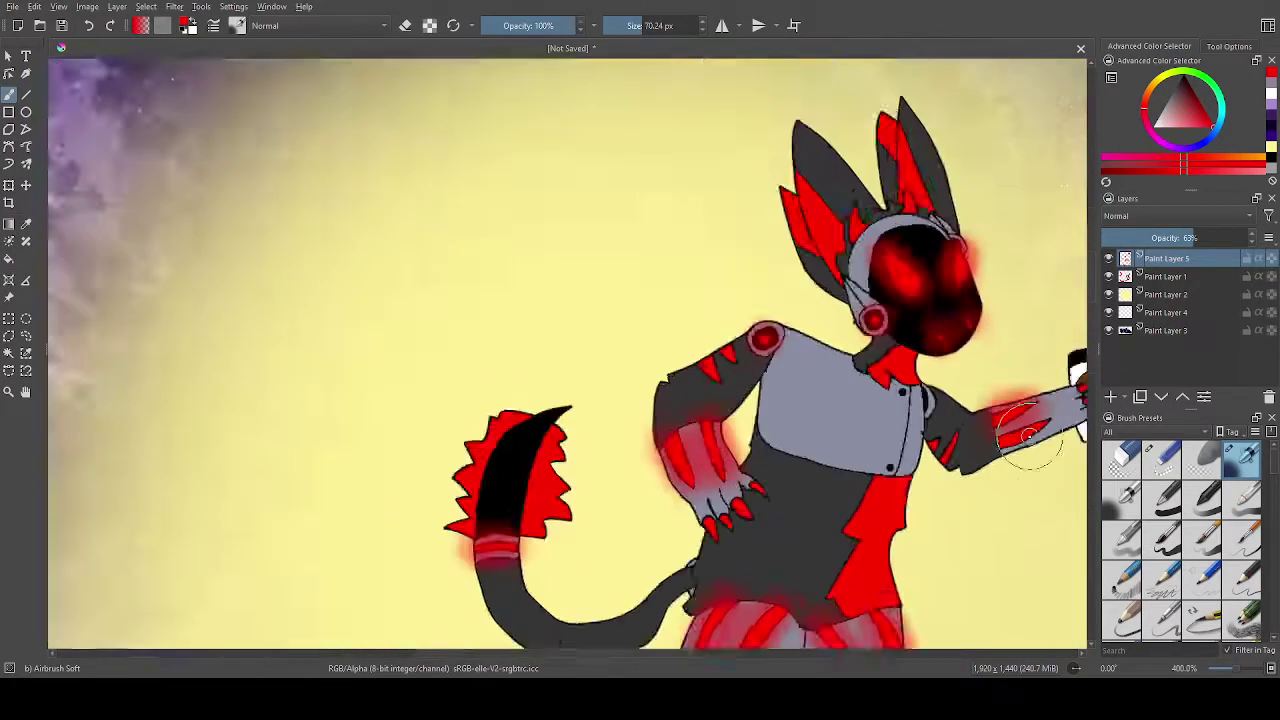
pyautogui.scroll(6, 948, 447)
pyautogui.scroll(-7, 948, 447)
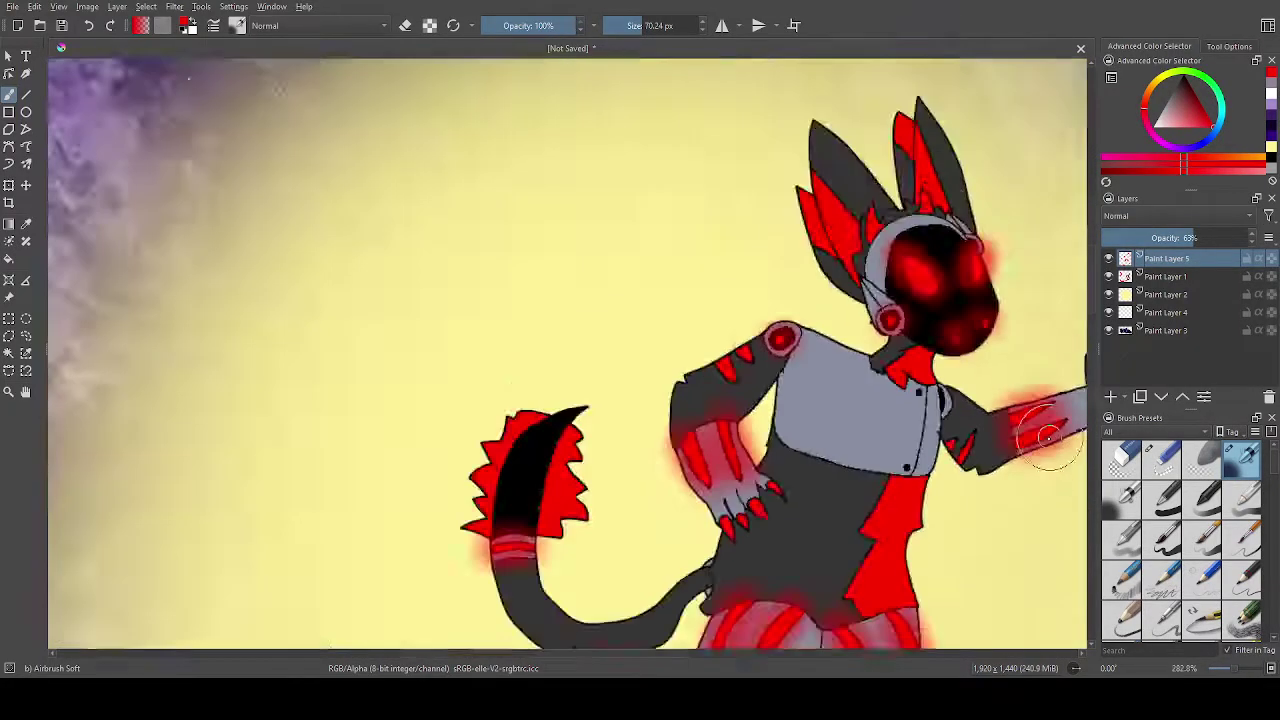
# Airbrush a broad red glow along the whole curving red trail behind the snowboard with a 590.93 px brush.
pyautogui.scroll(4, 1062, 499)
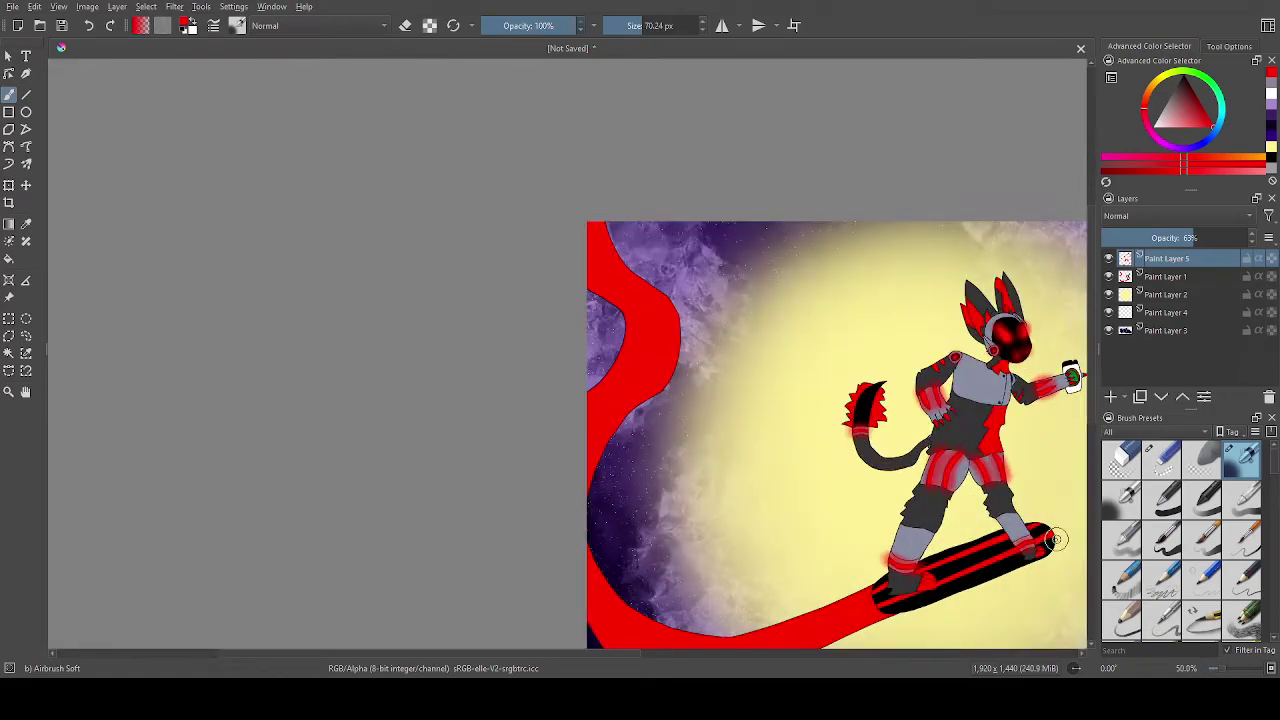
pyautogui.scroll(-4, 1057, 538)
pyautogui.scroll(4, 1070, 550)
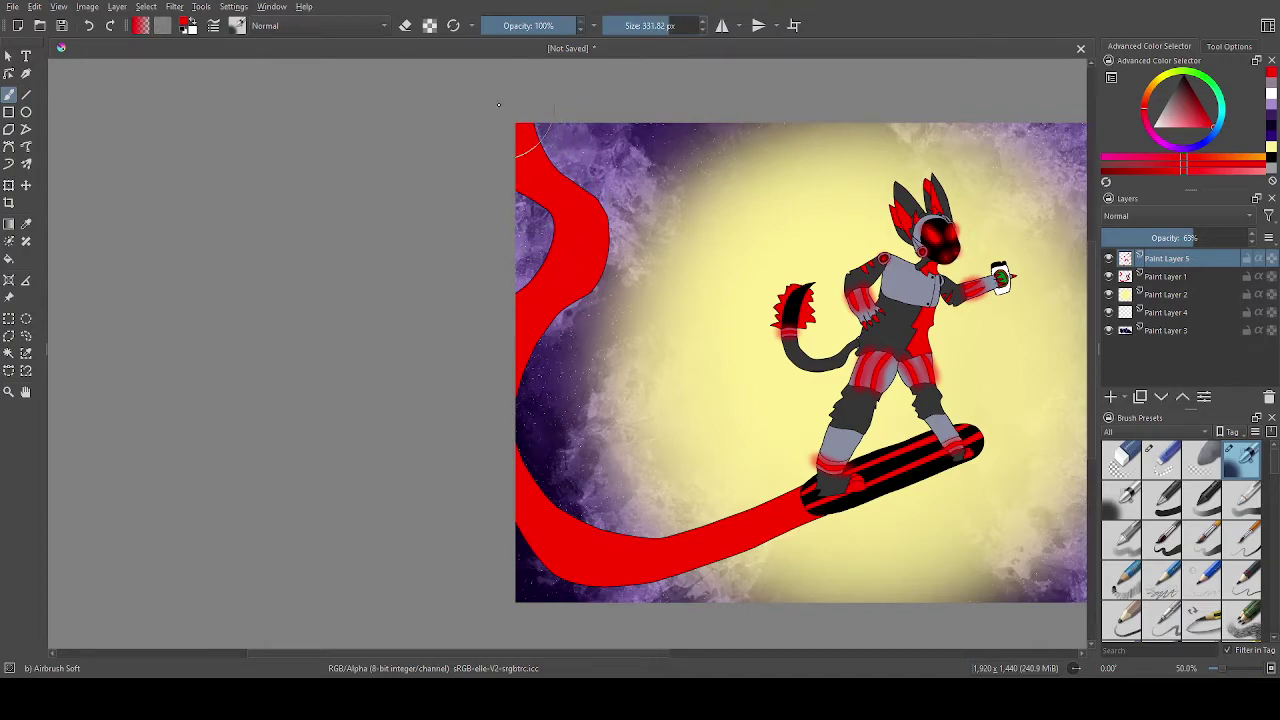
pyautogui.moveTo(509, 114)
pyautogui.mouseDown()
pyautogui.moveTo(586, 231)
pyautogui.moveTo(520, 398)
pyautogui.mouseUp()
pyautogui.hotkey('ctrl', 'z')
pyautogui.moveTo(513, 130)
pyautogui.mouseDown()
pyautogui.moveTo(580, 212)
pyautogui.moveTo(530, 371)
pyautogui.moveTo(545, 493)
pyautogui.moveTo(620, 530)
pyautogui.moveTo(738, 543)
pyautogui.moveTo(840, 578)
pyautogui.mouseUp()
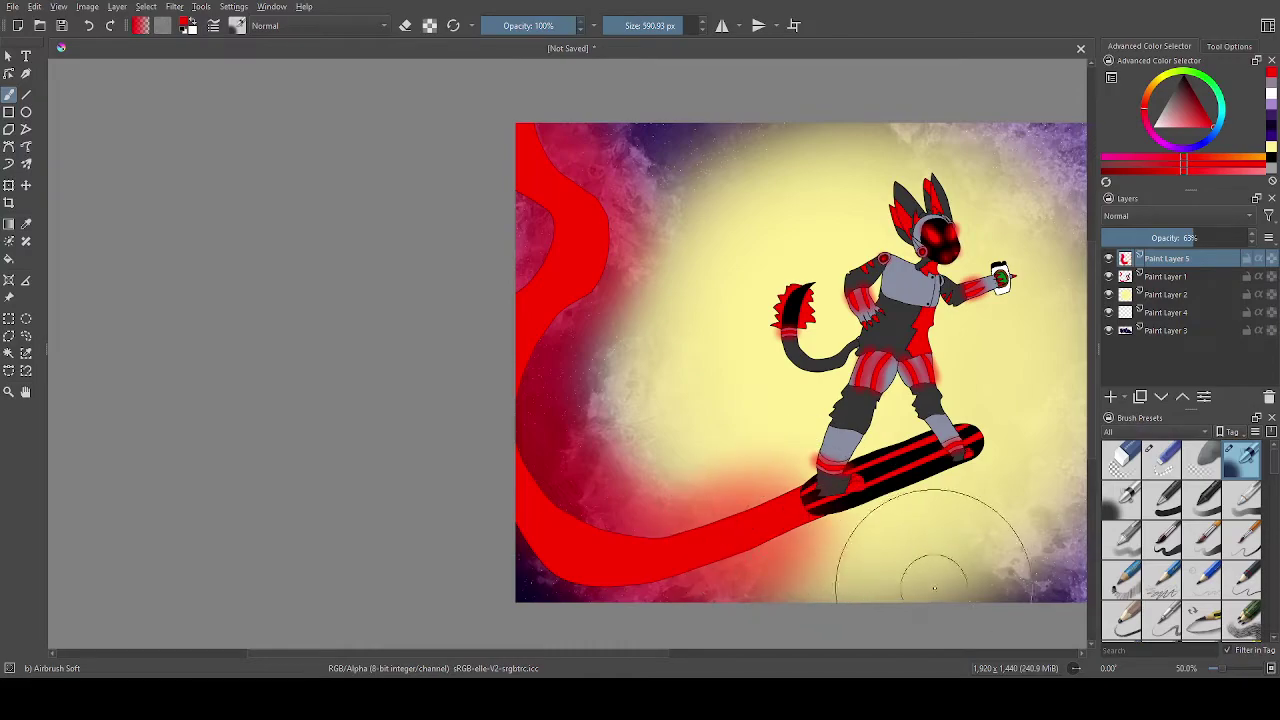
# Try airbrushing a red glow along the snowboard's upper edge on Paint Layer 5 with a 42.76 px brush.
pyautogui.scroll(-1, 910, 533)
pyautogui.scroll(7, 912, 537)
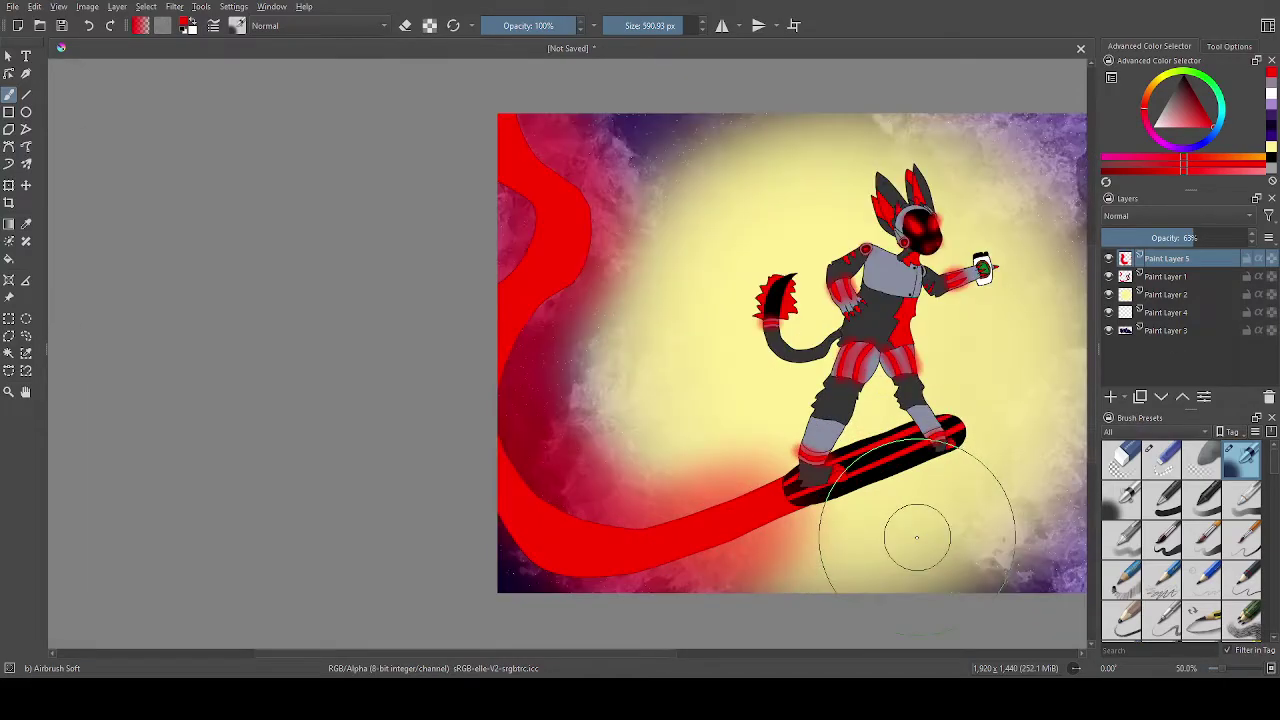
pyautogui.click(650, 24)
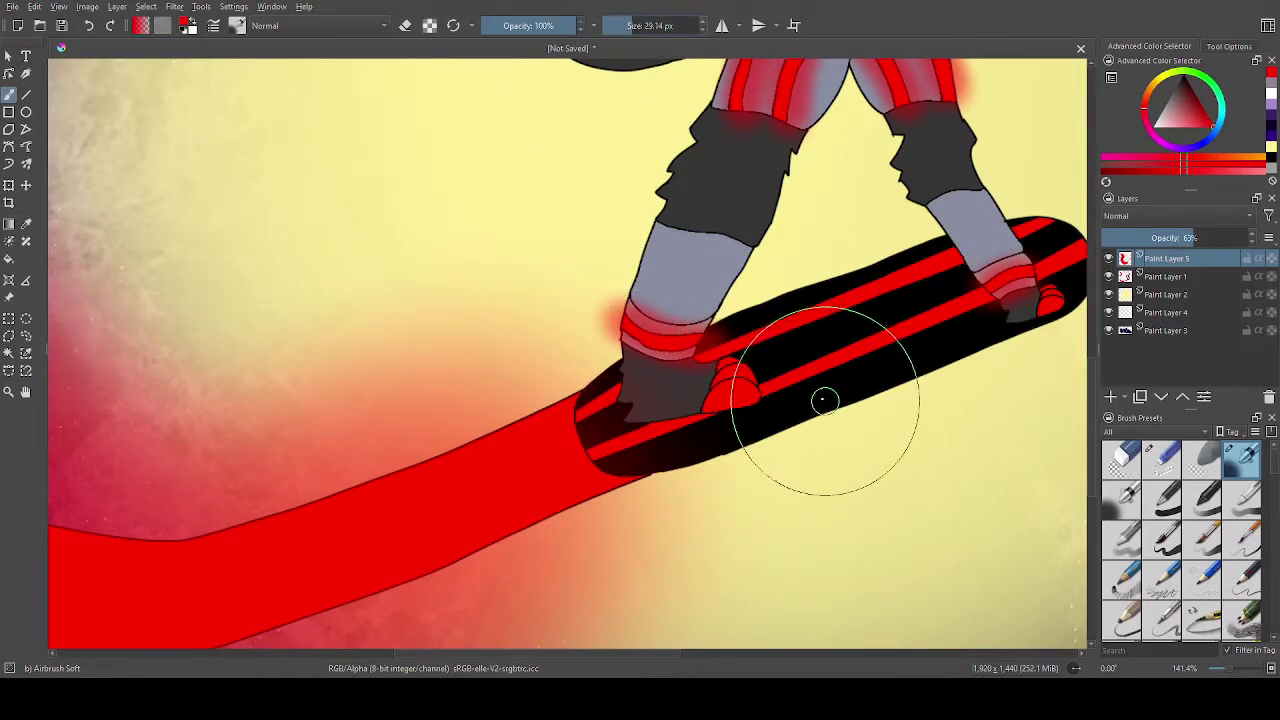
pyautogui.moveTo(743, 343)
pyautogui.keyDown('shift'); pyautogui.mouseDown()
pyautogui.moveTo(611, 343)
pyautogui.moveTo(838, 313)
pyautogui.mouseUp(); pyautogui.keyUp('shift')
pyautogui.moveTo(795, 118); pyautogui.dragTo(700, 116)
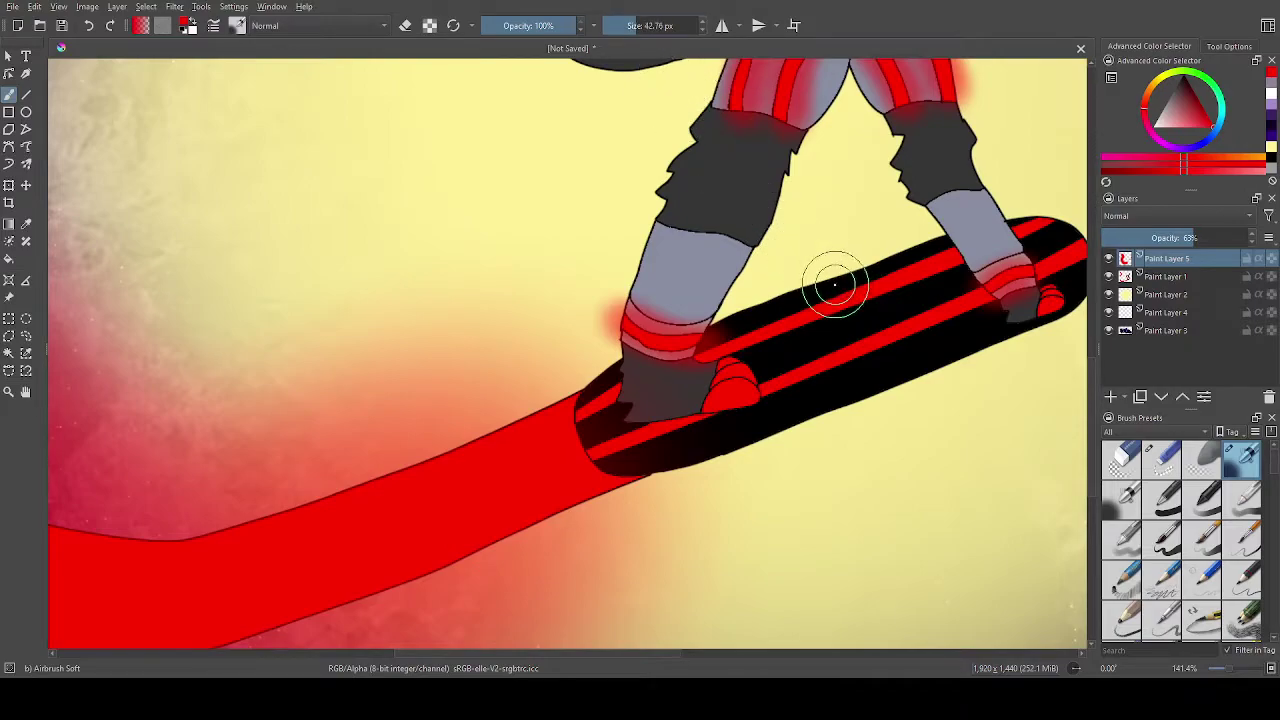
pyautogui.scroll(-3, 922, 292)
pyautogui.scroll(3, 961, 229)
pyautogui.scroll(3, 955, 336)
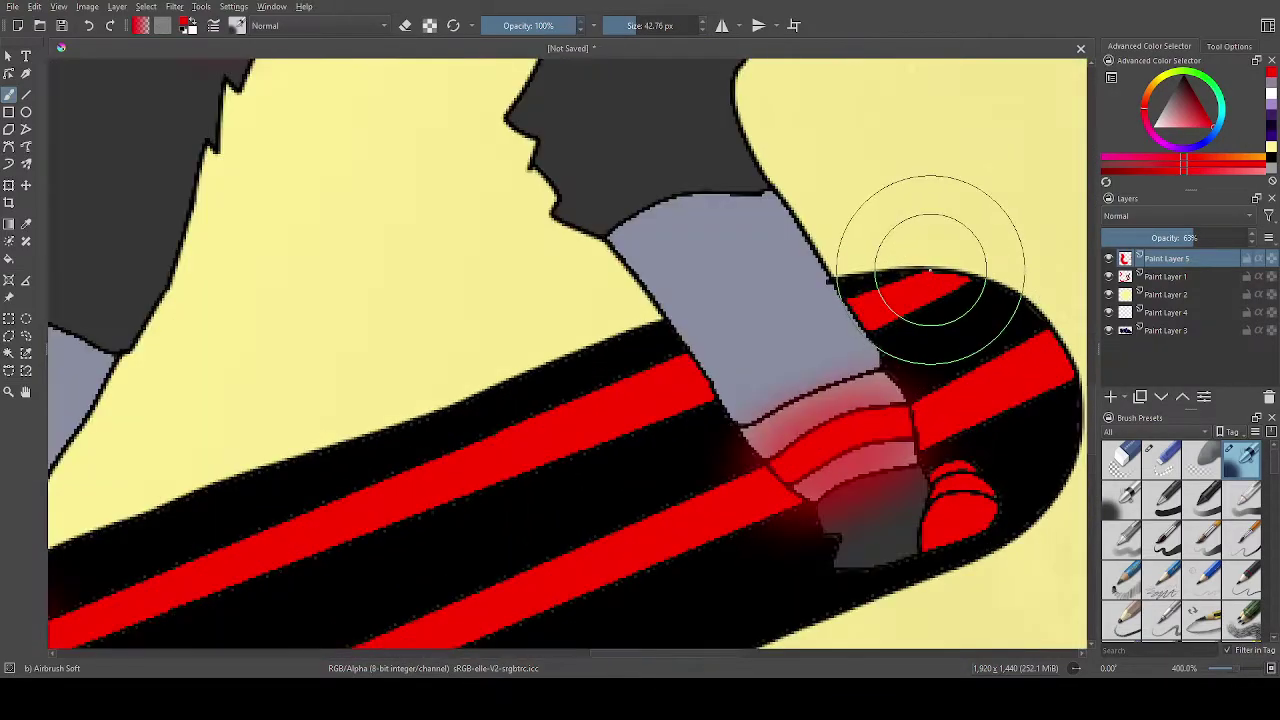
pyautogui.moveTo(900, 285); pyautogui.dragTo(820, 345)
pyautogui.hotkey('ctrl', 'z')
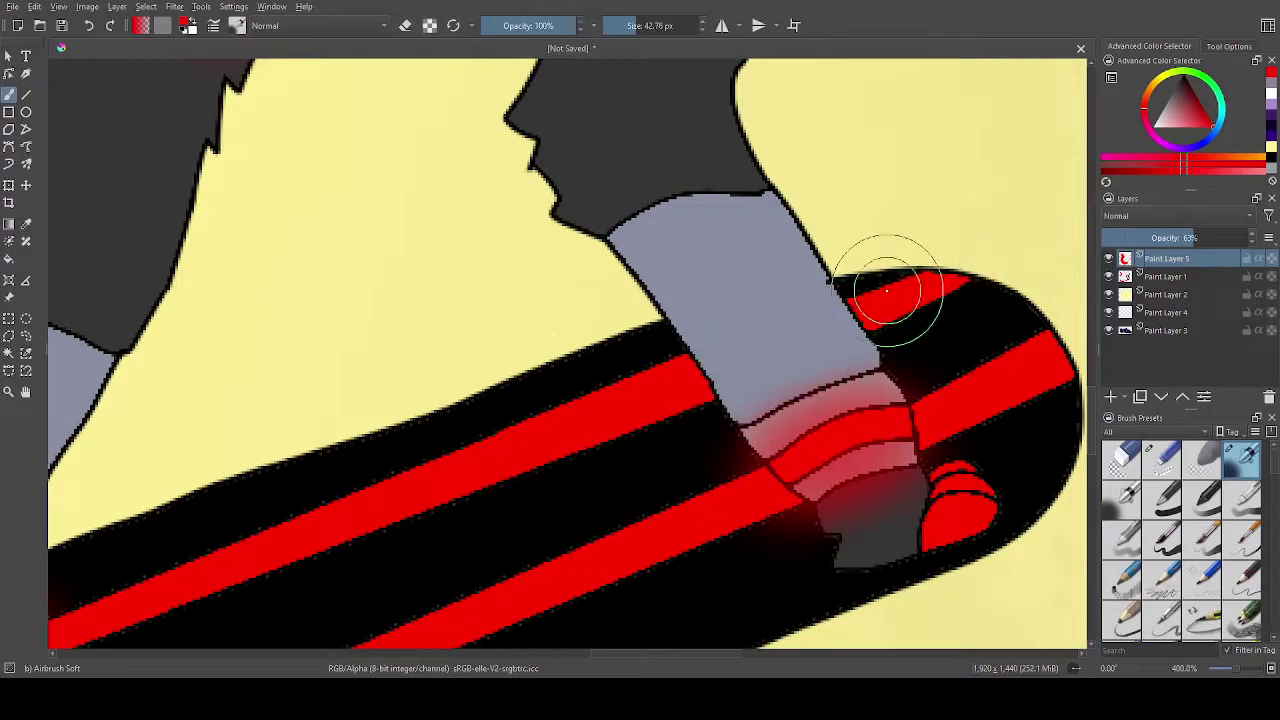
pyautogui.moveTo(877, 292); pyautogui.dragTo(979, 282)
pyautogui.hotkey('ctrl', 'z')
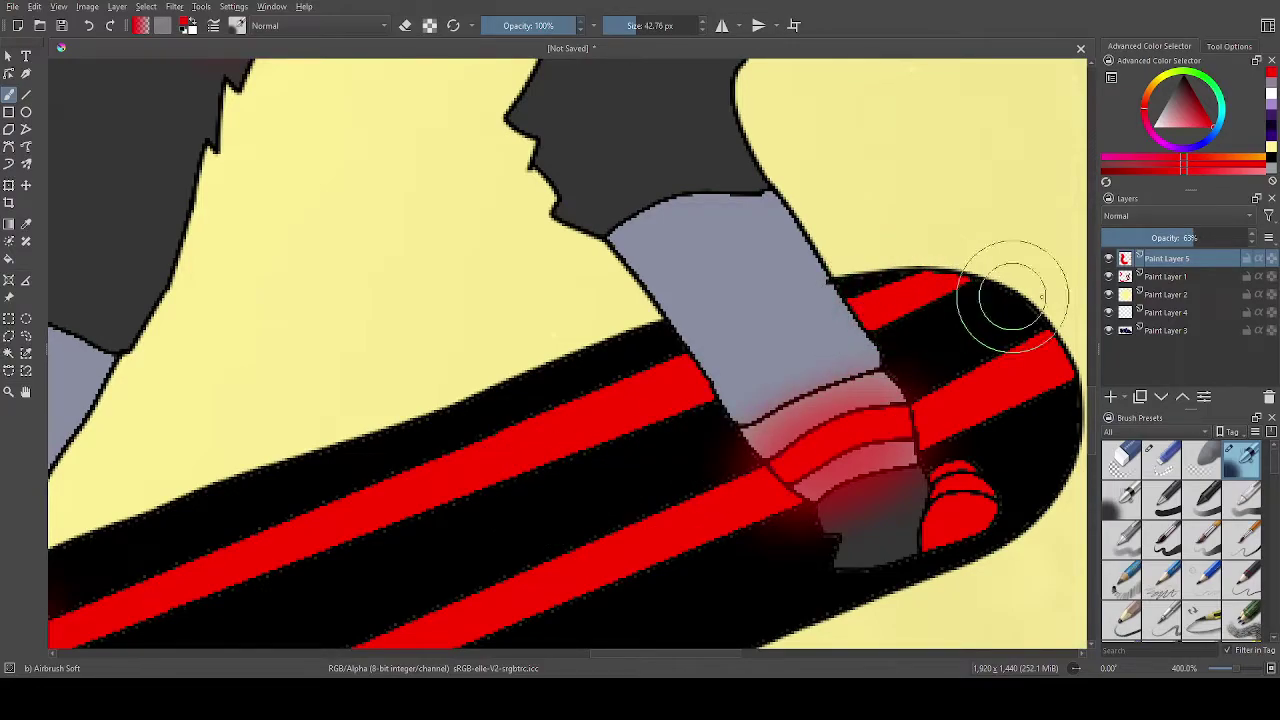
# Add a new paint layer directly beneath Paint Layer 1 and try a 42.76 px red airbrush glow along the snowboard's upper edge.
pyautogui.click(1163, 275)
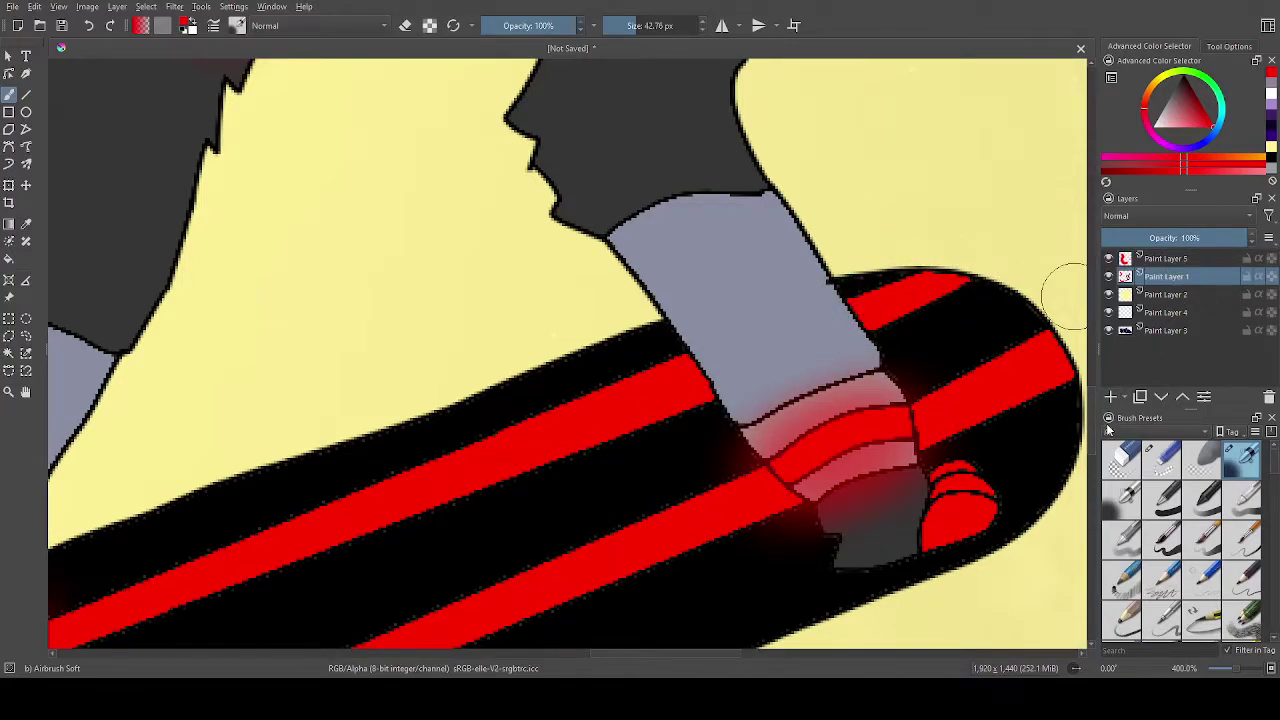
pyautogui.click(1160, 396)
pyautogui.moveTo(948, 269); pyautogui.dragTo(757, 357)
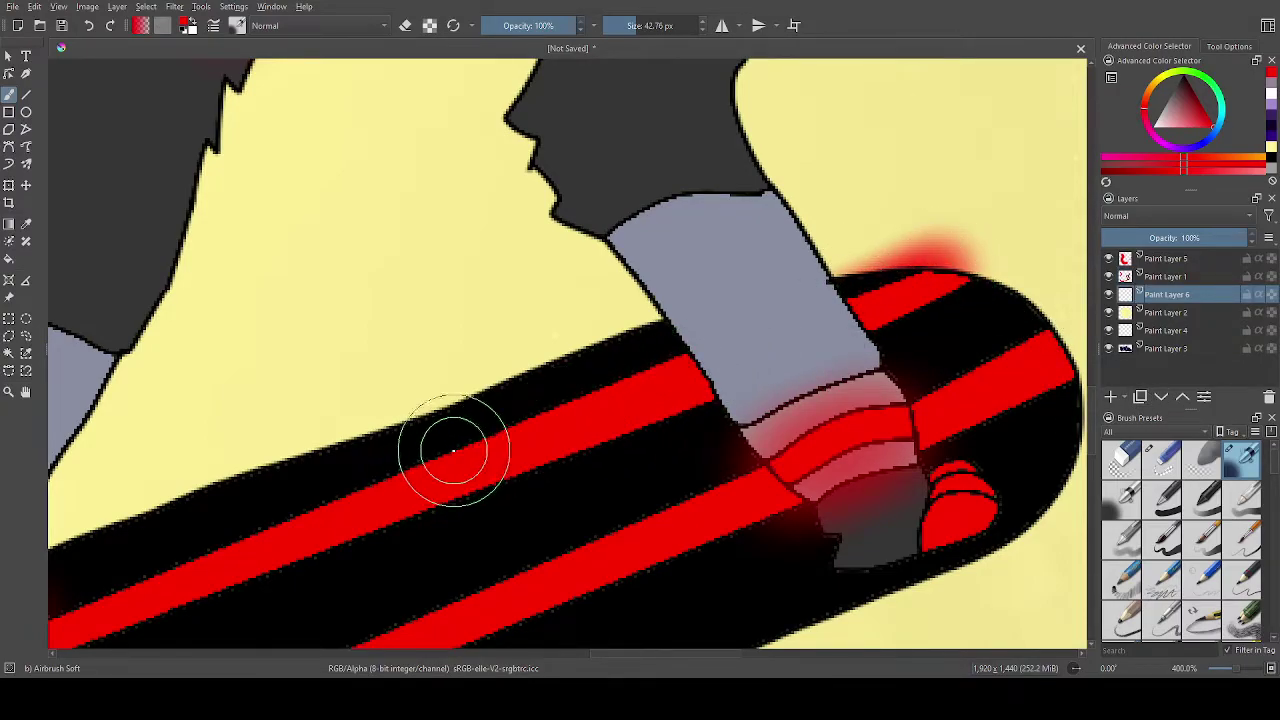
pyautogui.hotkey('ctrl', 'z')
# Set the new layer's opacity to 55% and try a broader red glow along the snowboard with a 210.02 px brush.
pyautogui.moveTo(660, 26); pyautogui.dragTo(1199, 210)
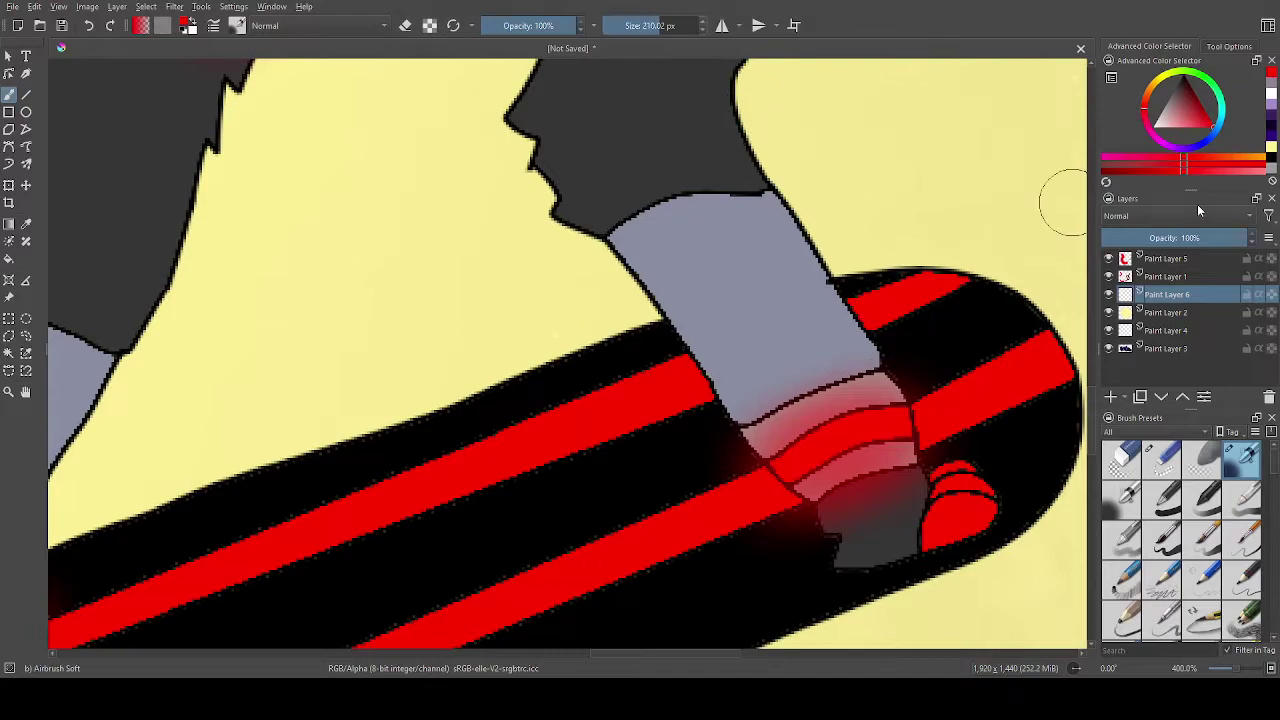
pyautogui.click(1182, 237)
pyautogui.moveTo(966, 280); pyautogui.dragTo(566, 423)
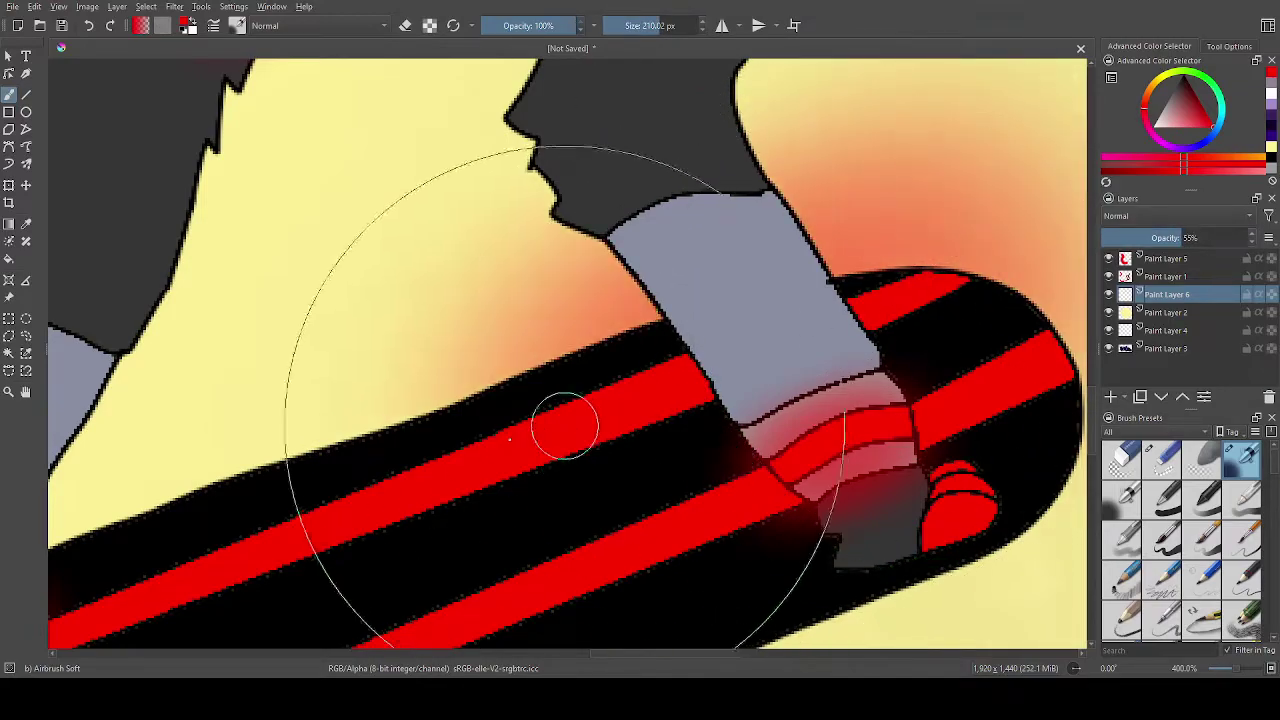
pyautogui.scroll(-5, 530, 438)
pyautogui.scroll(3, 540, 443)
pyautogui.hotkey('ctrl', 'z')
# Airbrush a soft red glow around the whole snowboard on the layer behind the character with a 133.04 px brush.
pyautogui.click(651, 19)
pyautogui.moveTo(692, 374)
pyautogui.mouseDown()
pyautogui.moveTo(236, 535)
pyautogui.moveTo(251, 514)
pyautogui.moveTo(271, 557)
pyautogui.moveTo(290, 557)
pyautogui.moveTo(500, 480)
pyautogui.moveTo(614, 434)
pyautogui.moveTo(766, 337)
pyautogui.moveTo(622, 429)
pyautogui.moveTo(290, 550)
pyautogui.mouseUp()
pyautogui.scroll(-6, 251, 514)
pyautogui.scroll(5, 194, 543)
pyautogui.scroll(-5, 671, 457)
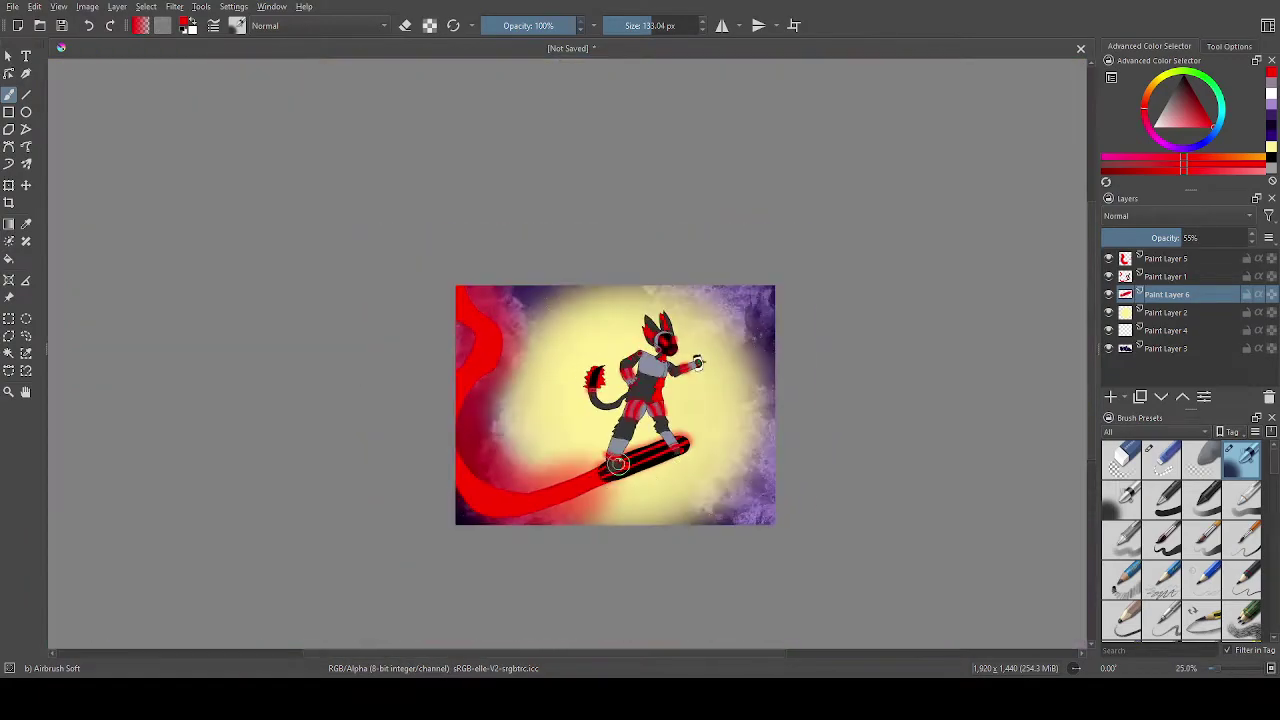
pyautogui.scroll(4, 611, 480)
pyautogui.moveTo(643, 549)
pyautogui.mouseDown()
pyautogui.moveTo(554, 550)
pyautogui.moveTo(637, 567)
pyautogui.moveTo(692, 532)
pyautogui.moveTo(562, 564)
pyautogui.moveTo(835, 459)
pyautogui.moveTo(880, 408)
pyautogui.mouseUp()
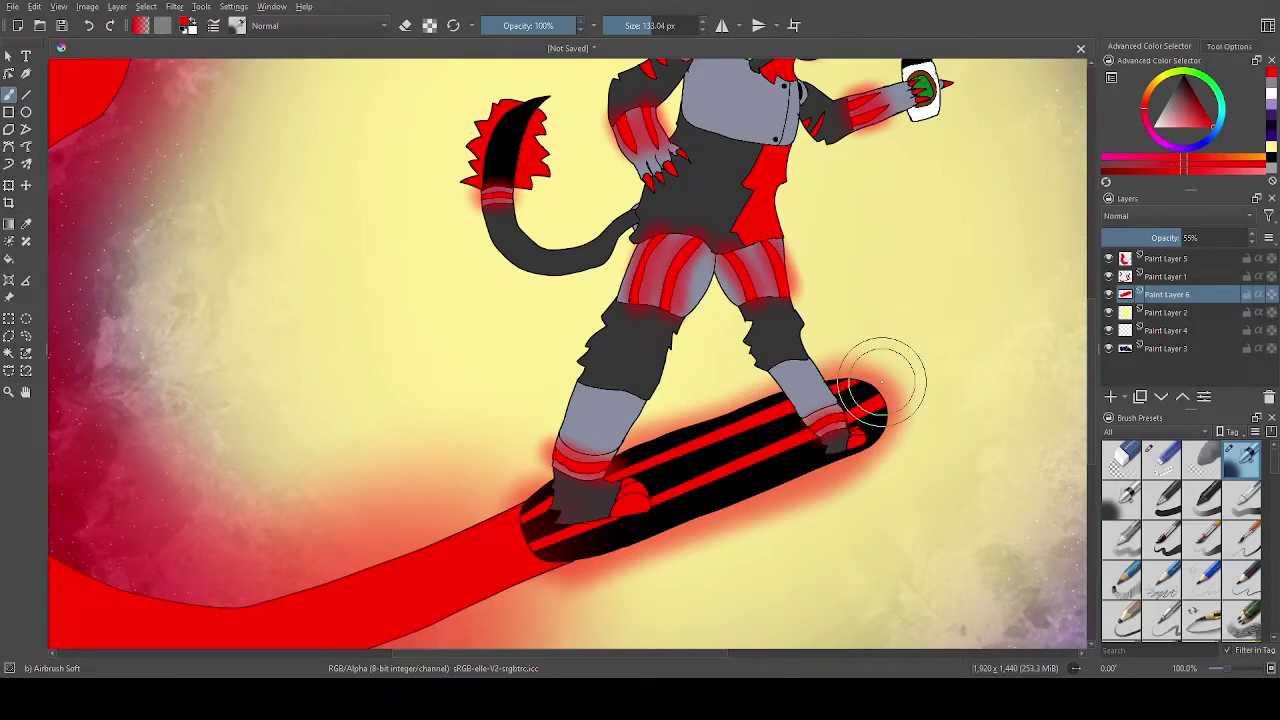
# Examine the whole artwork at several zoom levels to check the glows on the character, trail and snowboard.
pyautogui.scroll(-4, 881, 383)
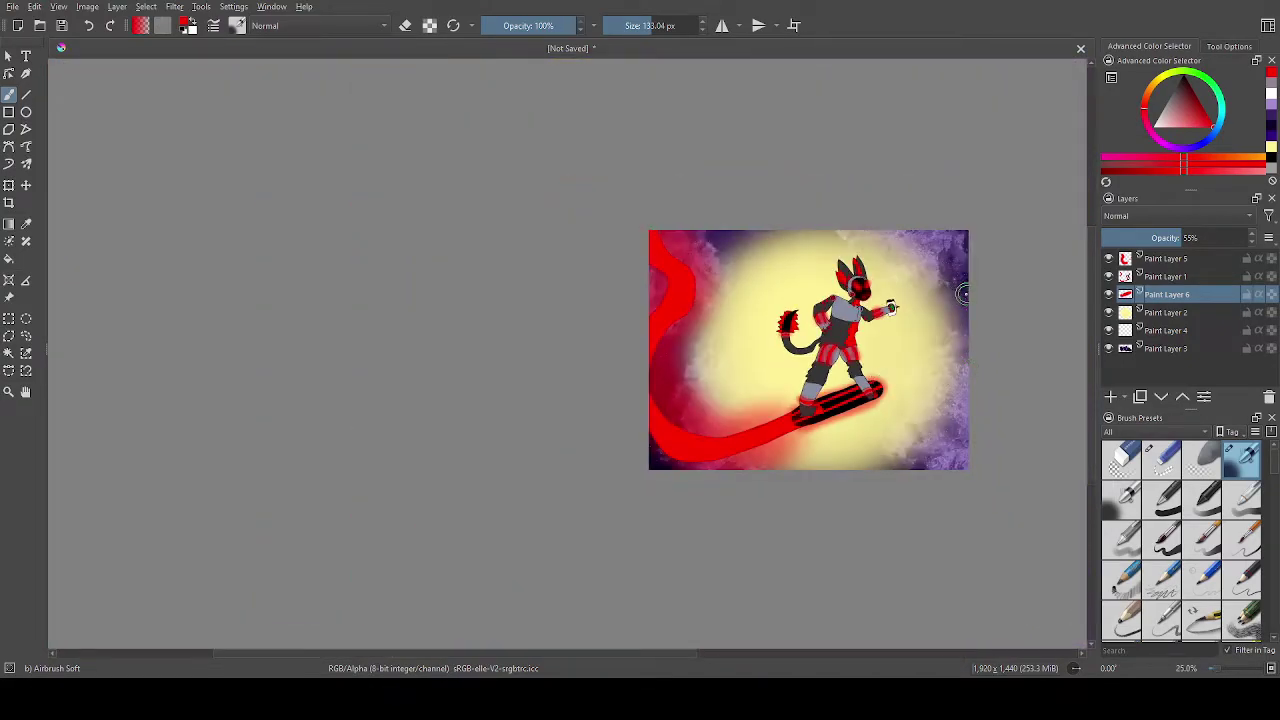
pyautogui.scroll(2, 905, 360)
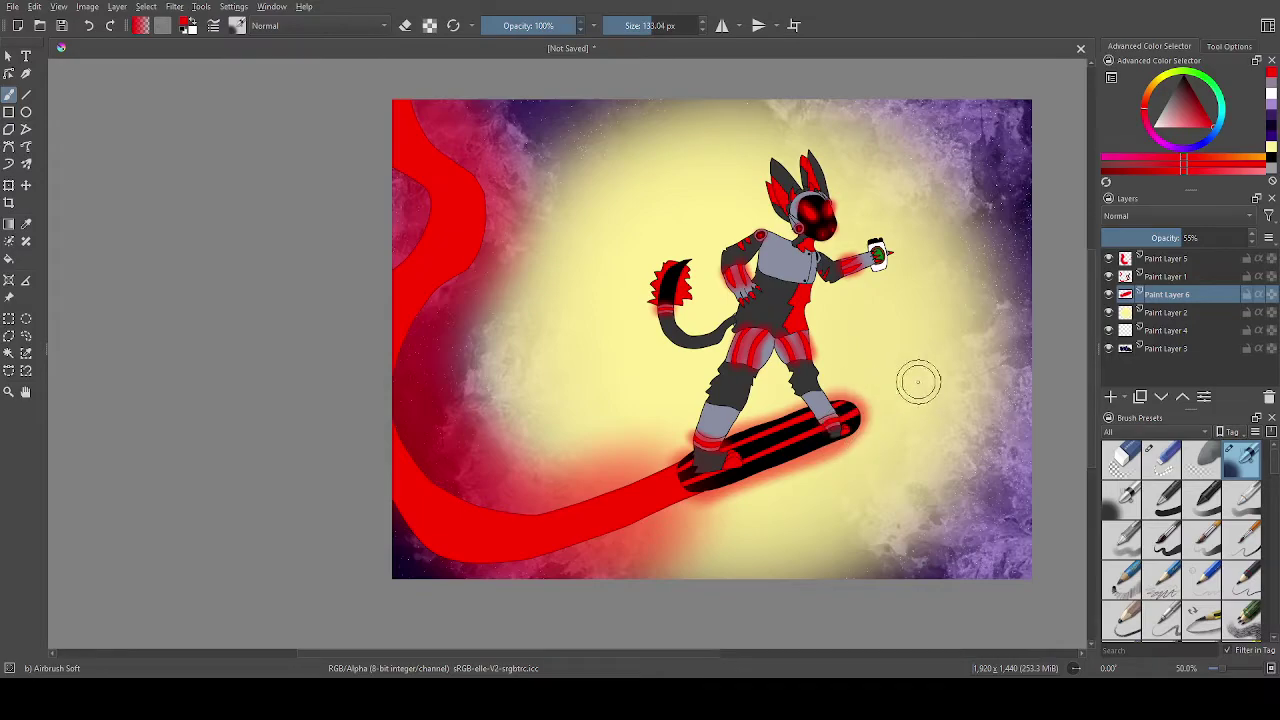
pyautogui.scroll(-1, 1010, 368)
pyautogui.scroll(2, 1012, 370)
pyautogui.scroll(-1, 1020, 375)
pyautogui.scroll(1, 1023, 376)
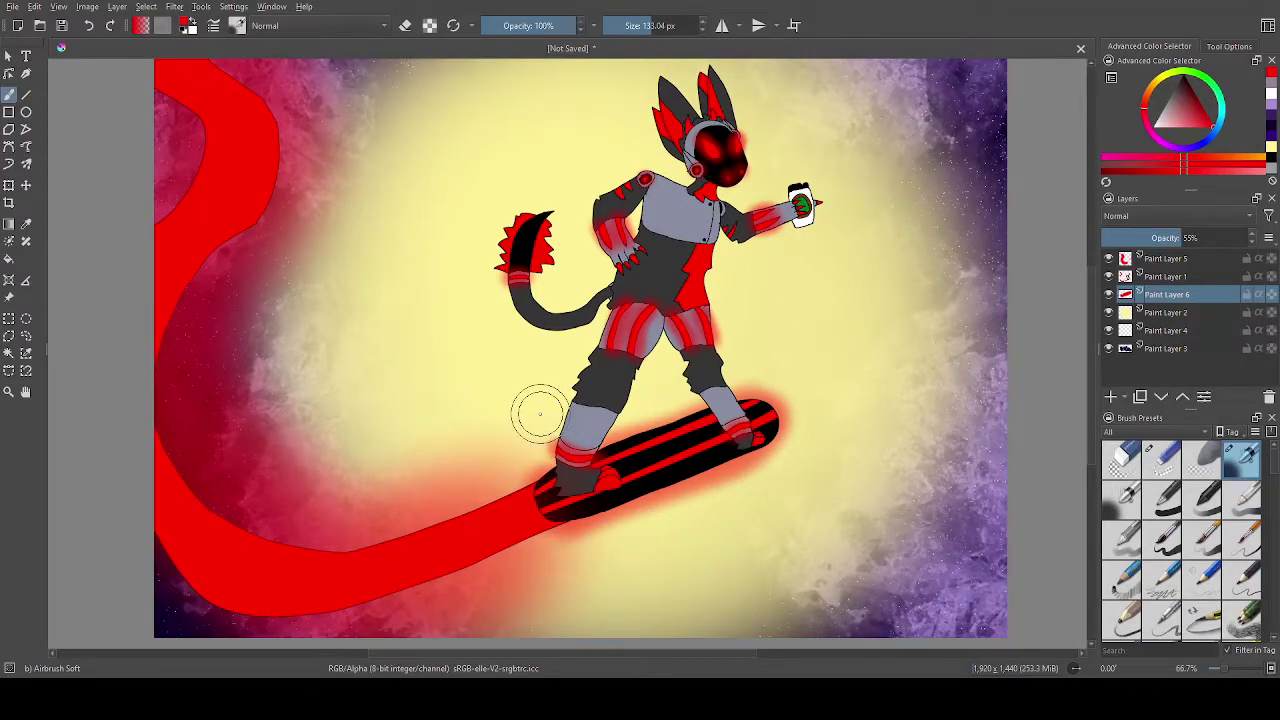
pyautogui.scroll(-3, 525, 403)
pyautogui.scroll(2, 518, 410)
pyautogui.scroll(-1, 512, 418)
pyautogui.scroll(1, 505, 428)
pyautogui.scroll(1, 500, 425)
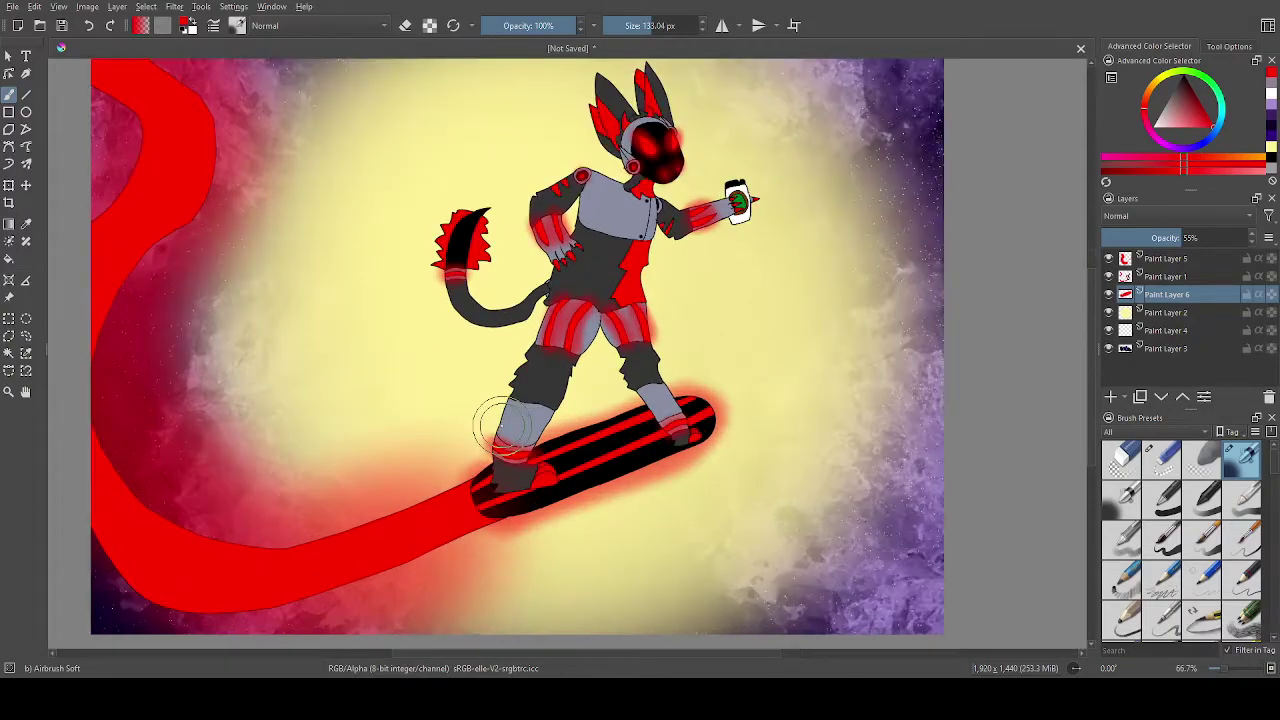
pyautogui.scroll(-1, 360, 273)
pyautogui.scroll(-1, 273, 228)
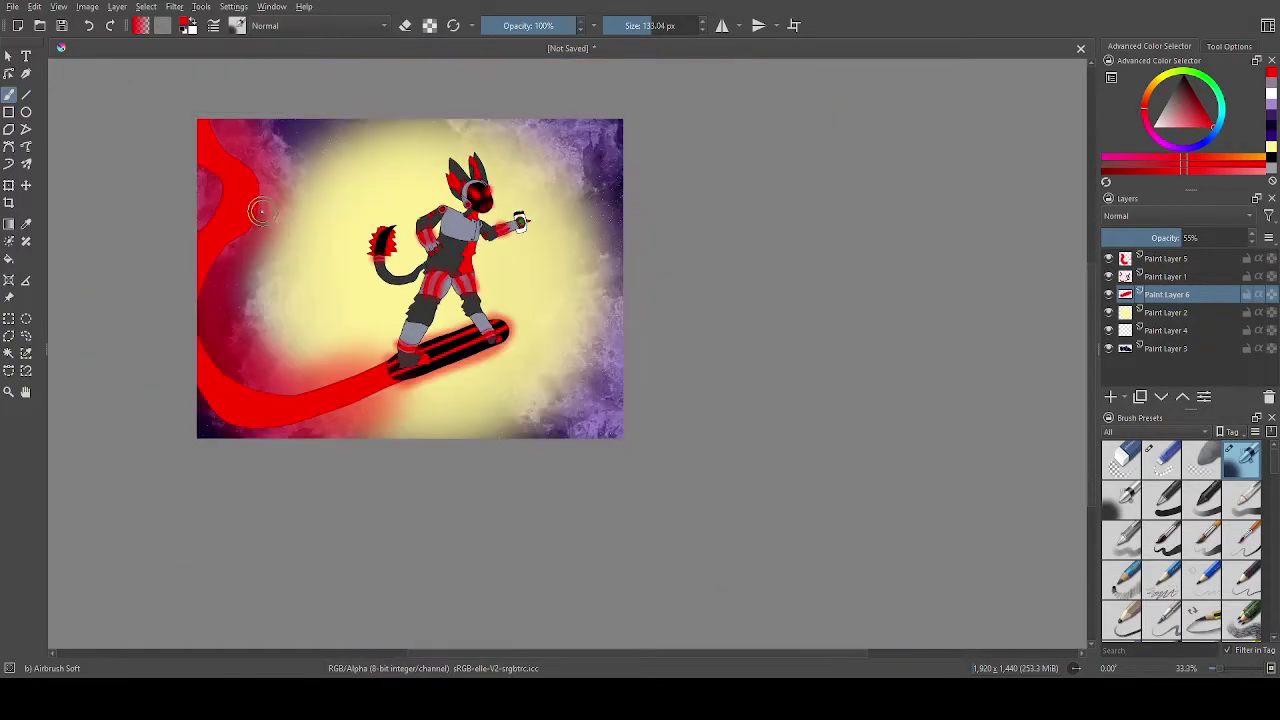
pyautogui.scroll(1, 262, 216)
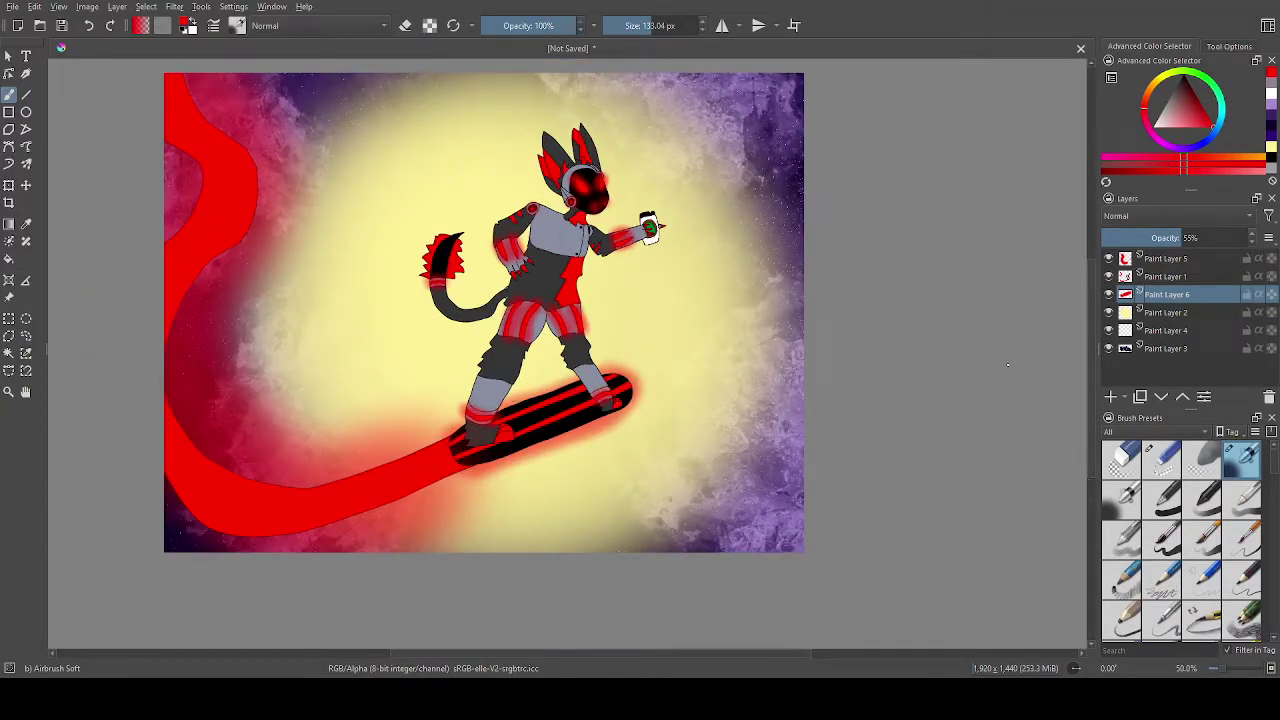
pyautogui.scroll(-4, 563, 335)
pyautogui.scroll(4, 720, 310)
pyautogui.scroll(-1, 731, 305)
pyautogui.scroll(2, 725, 280)
pyautogui.scroll(-1, 720, 255)
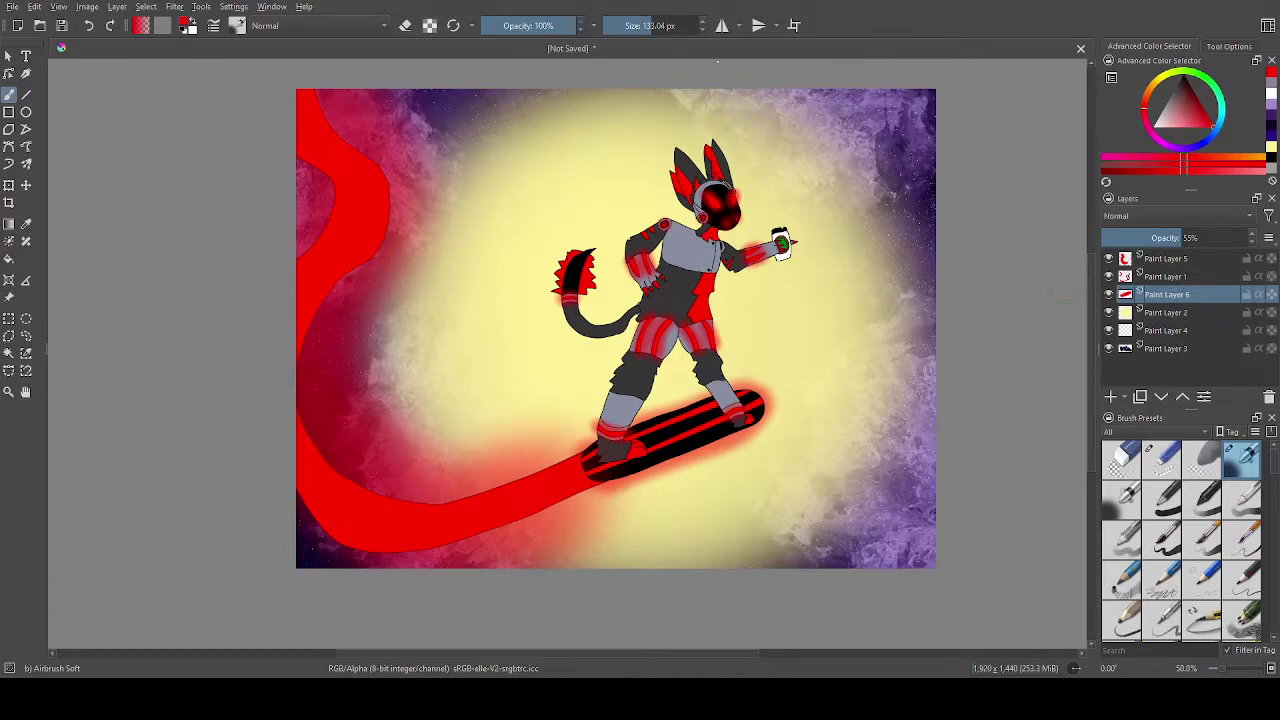
# Lower Paint Layer 1's opacity to 0% to view the glows without the character, and restore it to 100%.
pyautogui.click(1187, 275)
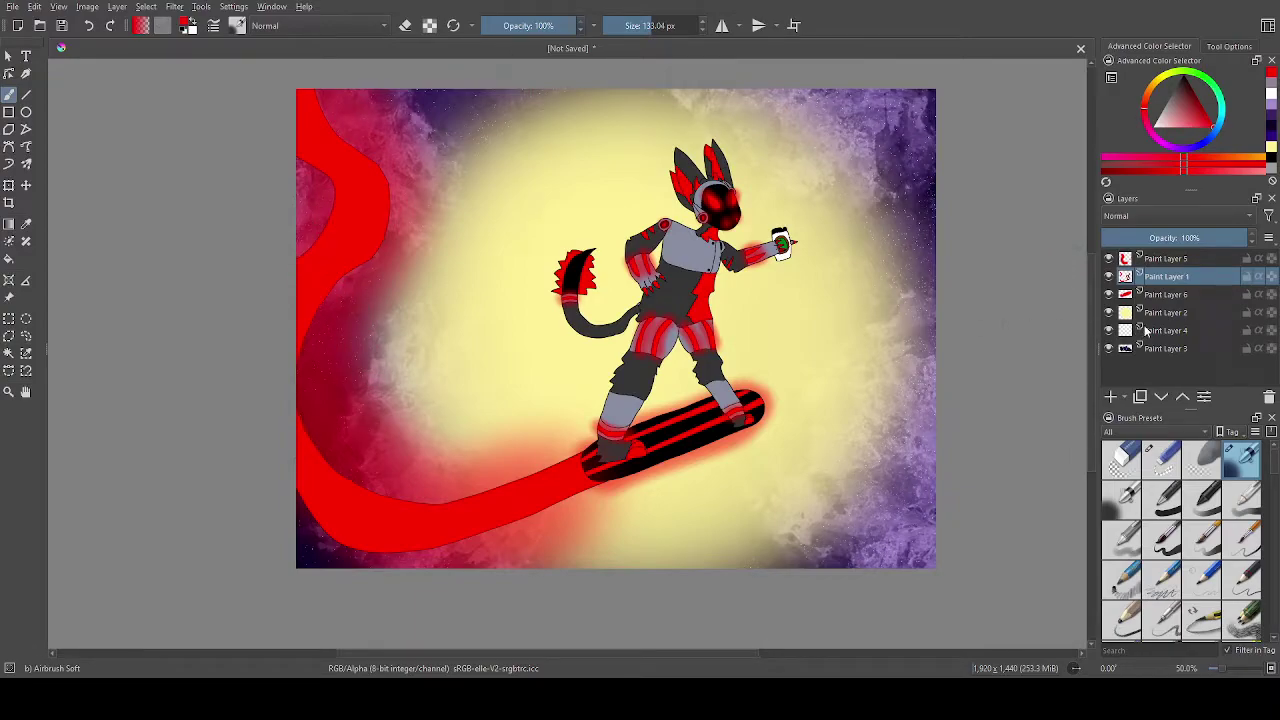
pyautogui.moveTo(1176, 238); pyautogui.dragTo(1098, 237)
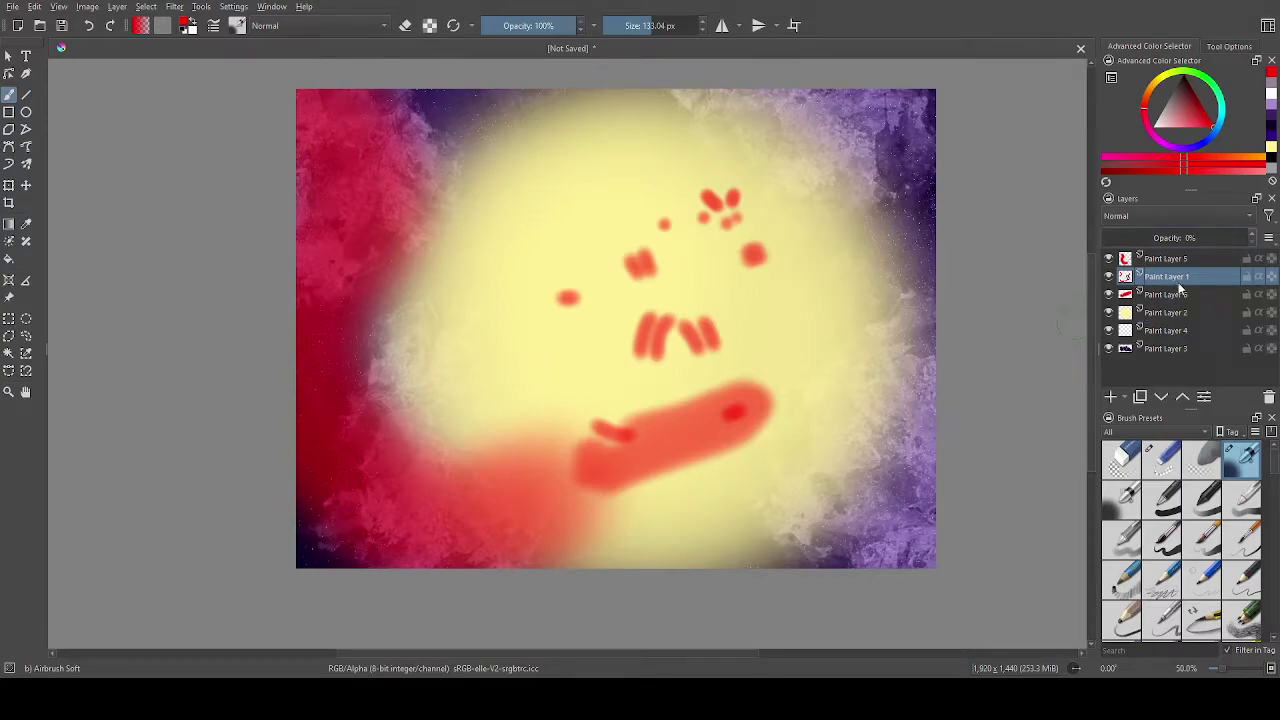
pyautogui.click(1247, 232)
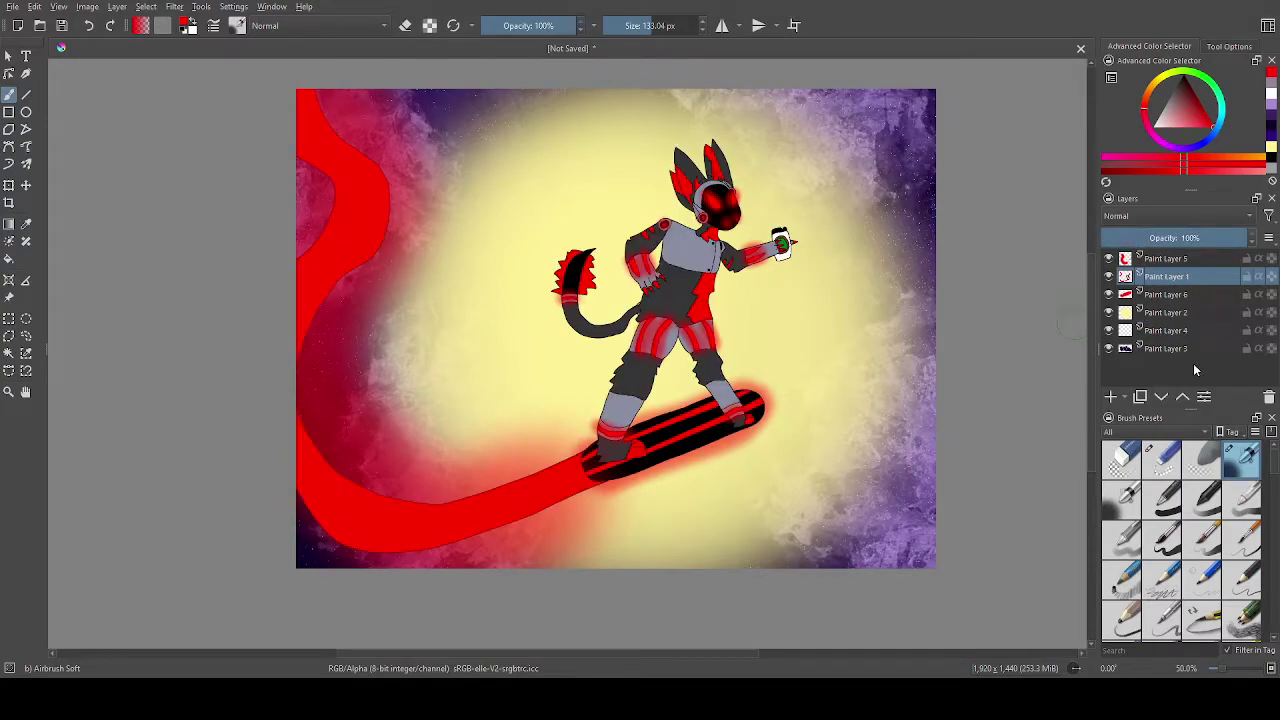